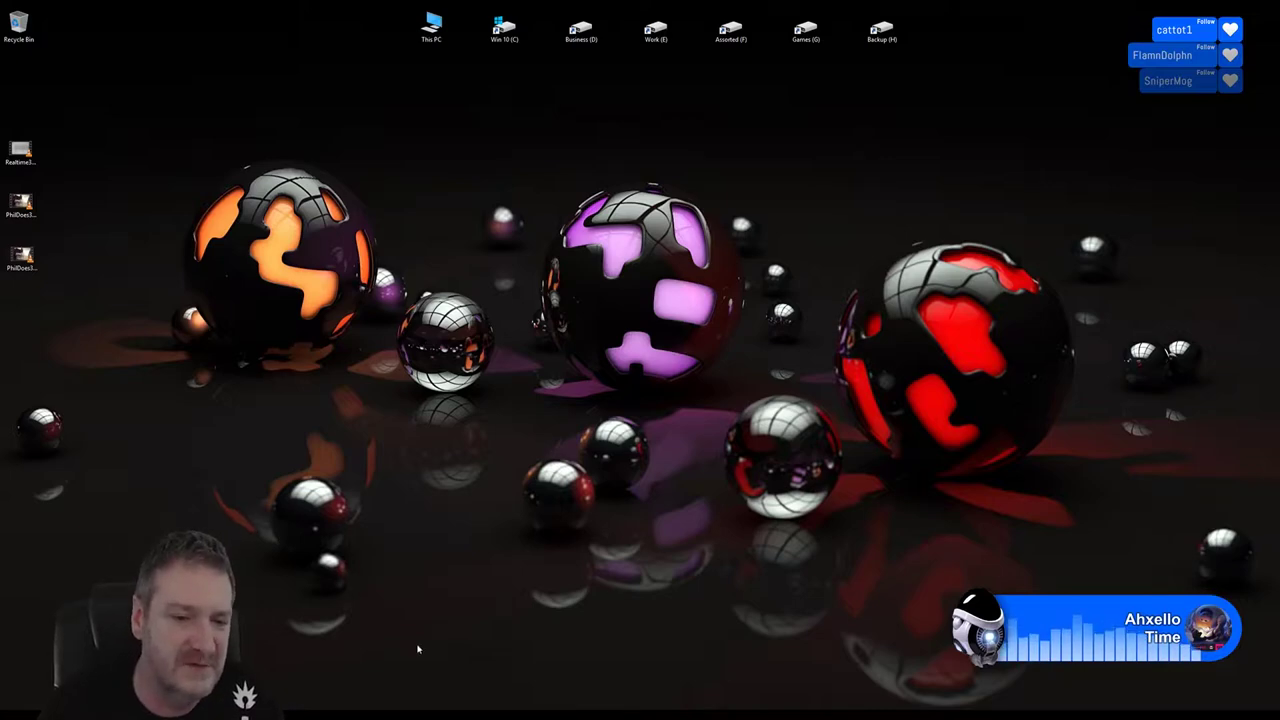
Switch to Unreal Editor and examine the lit Tiffany lamp and its surroundings in the Art Deco building scene
click(428, 714)
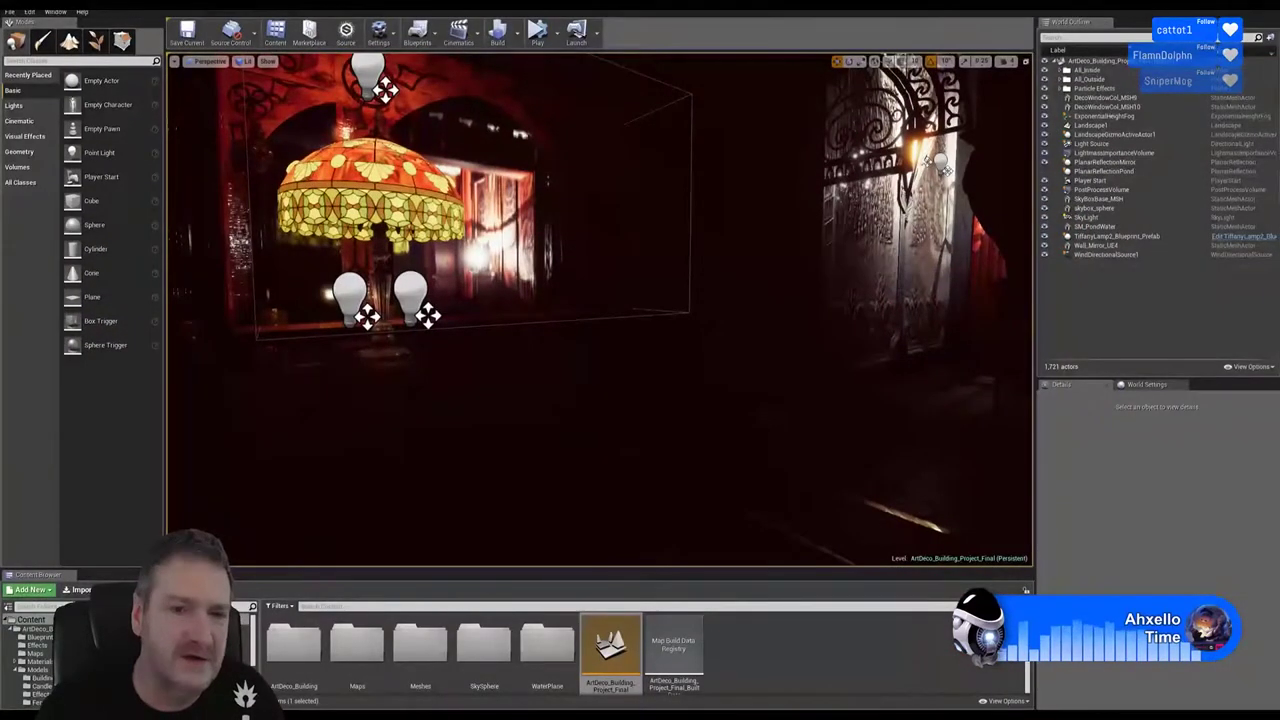
right_drag(600, 310, 491, 298)
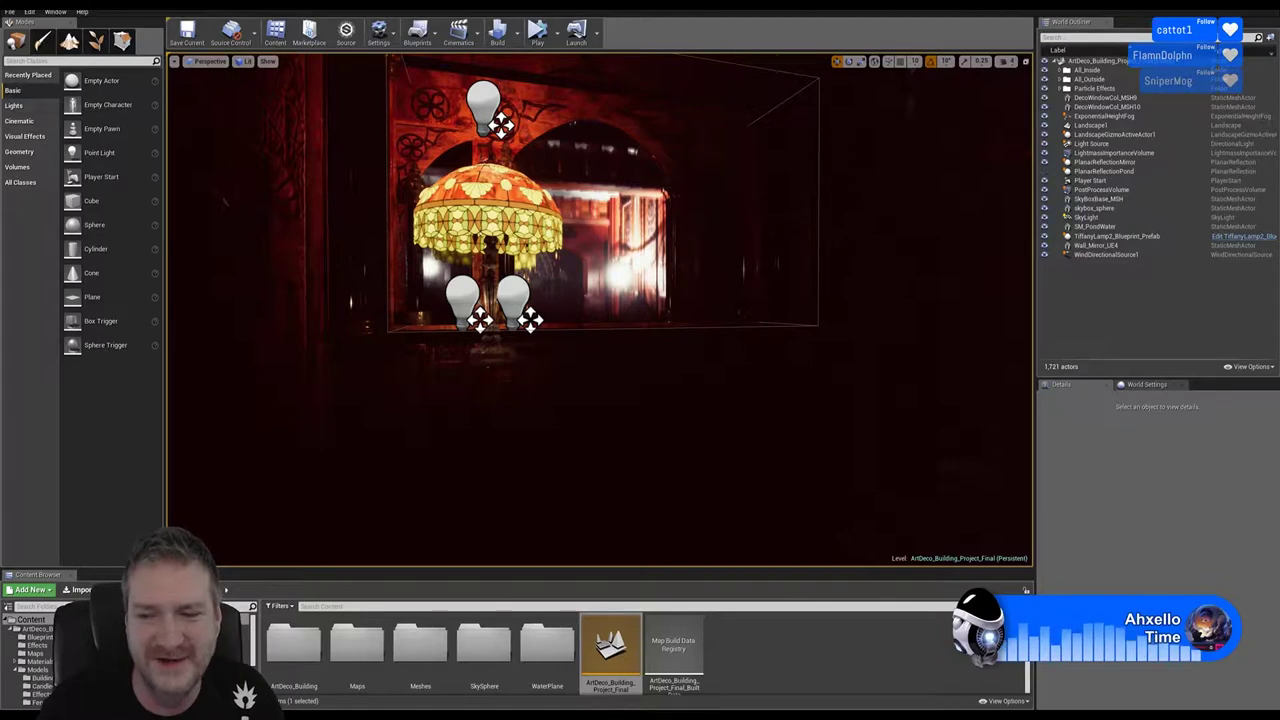
right_drag(491, 298, 532, 275)
key(w)
key(s)
mouse_move(615, 286)
right_down()
mouse_move(598, 286)
mouse_move(612, 286)
right_up()
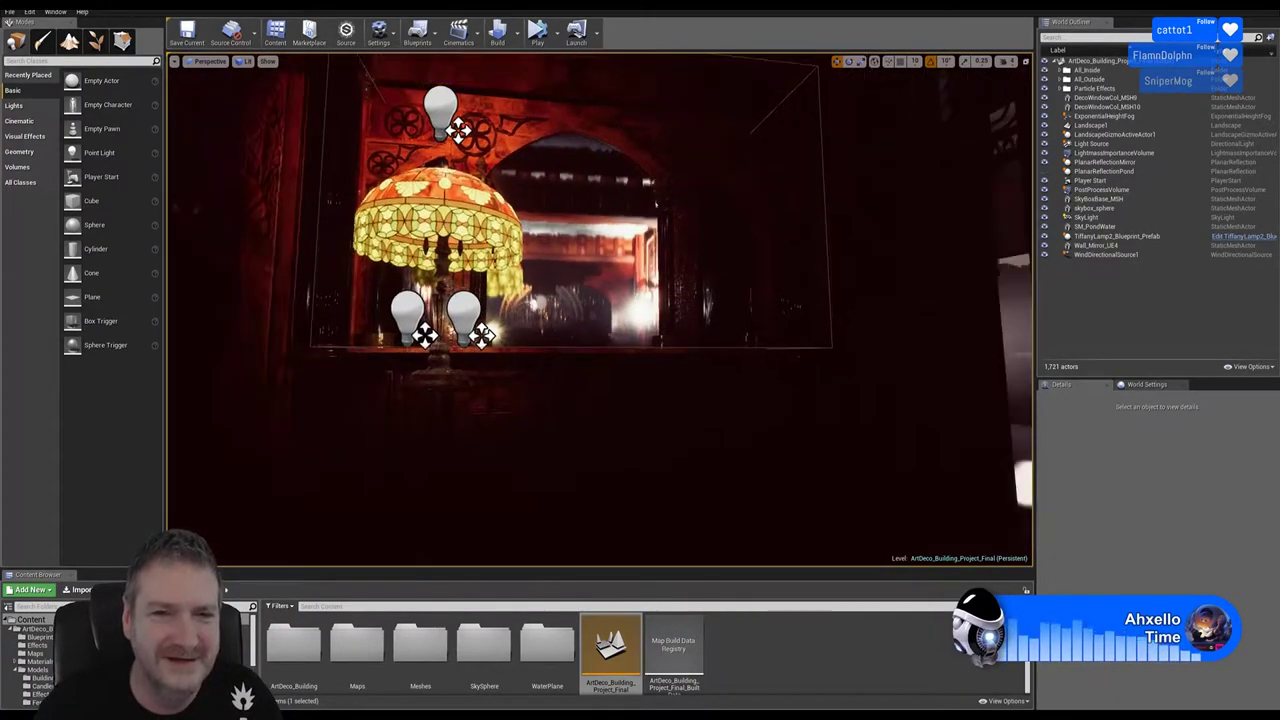
View the LongTable model in 3ds Max, and switch to its textured version in Substance Painter
key(super+d)
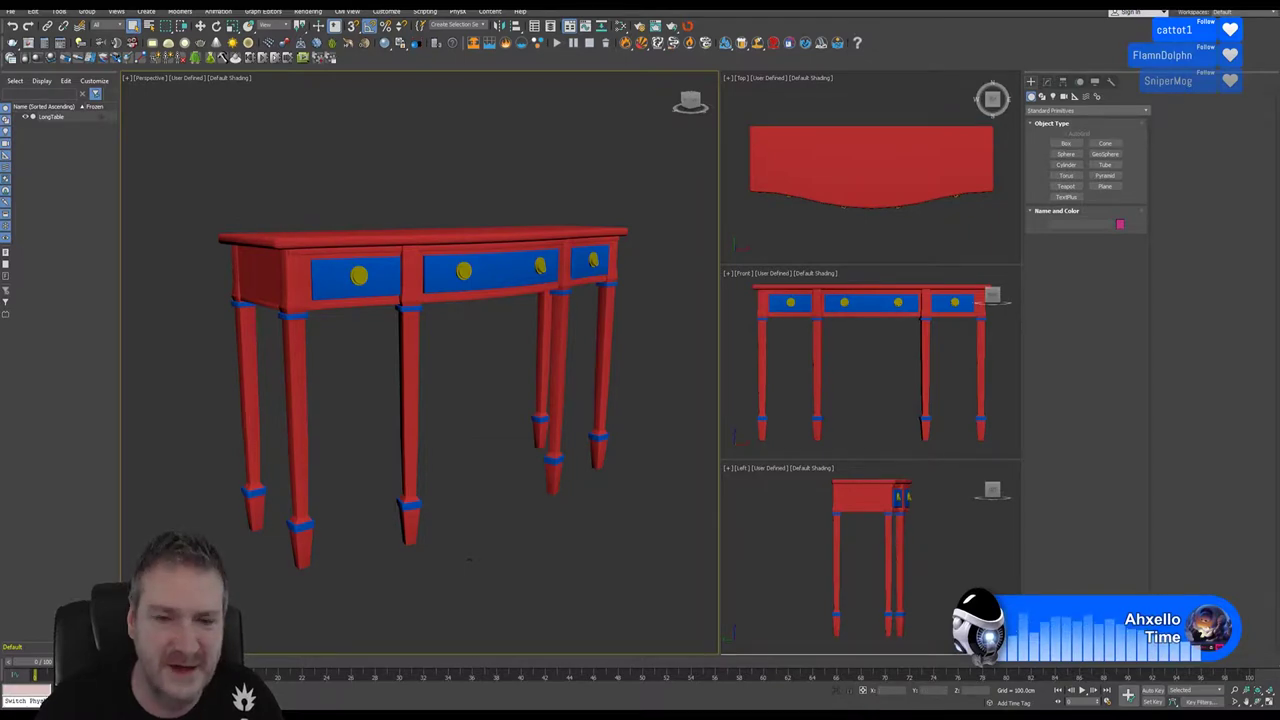
key(super+d)
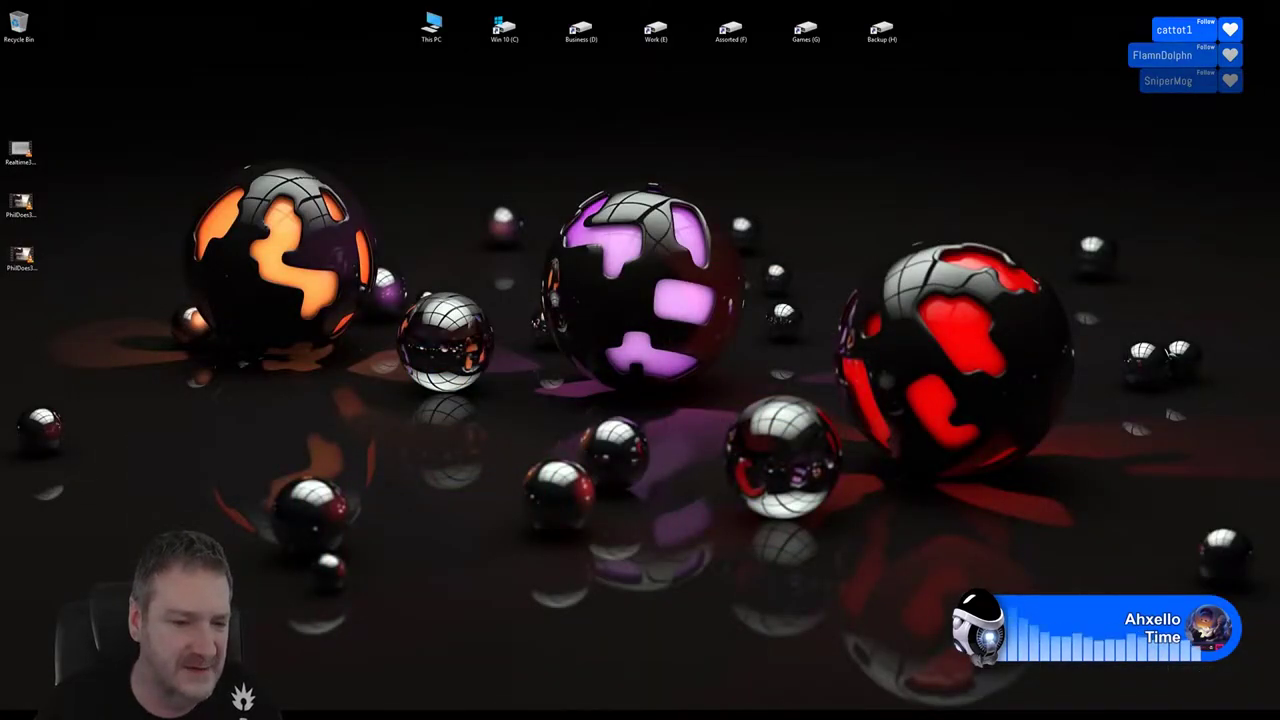
click(432, 714)
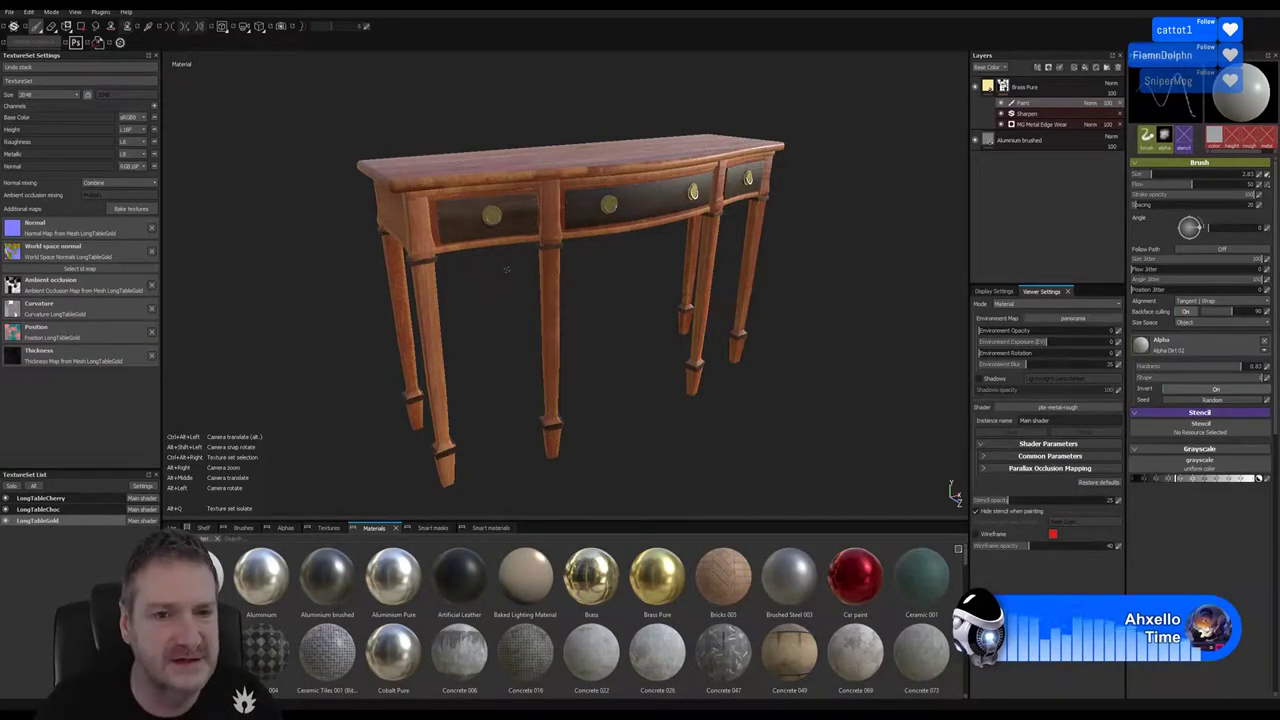
Examine the textured long table's wood grain, drawer fronts and legs from the front and the side
scroll(526, 277, up, 5)
alt+right_drag(500, 342, 651, 314)
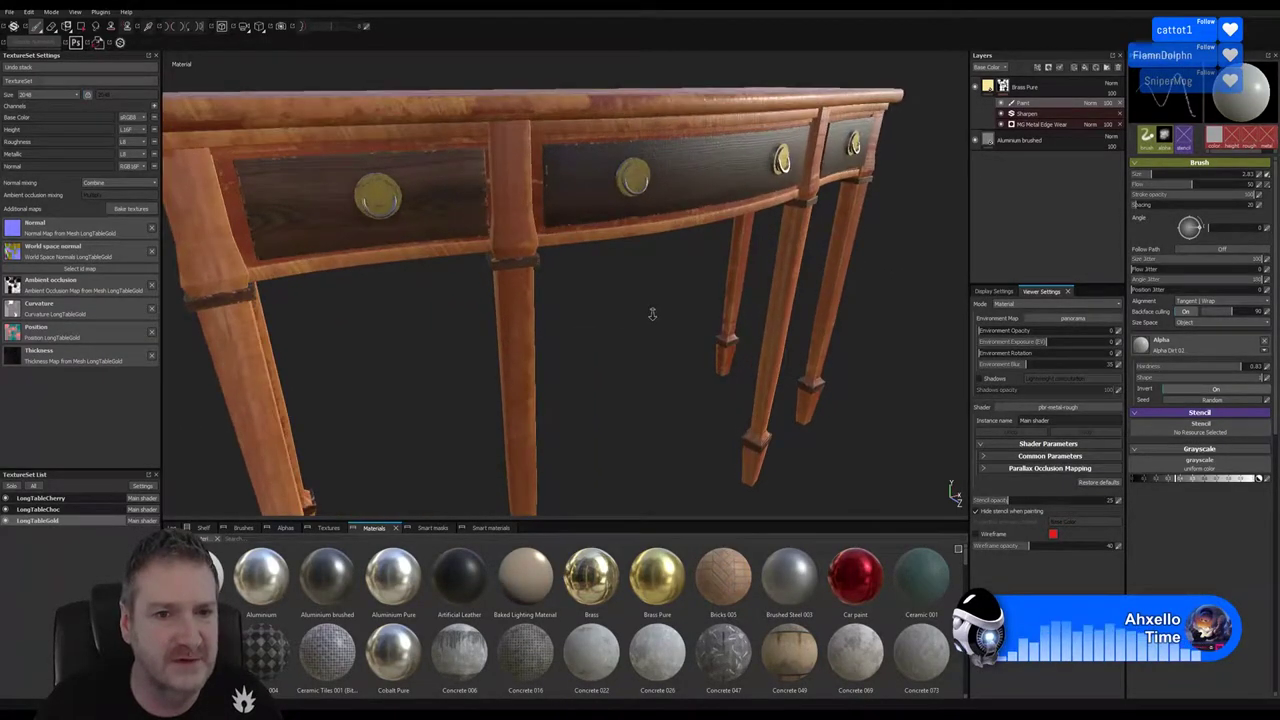
alt+drag(432, 360, 516, 354)
alt+right_drag(516, 354, 451, 281)
alt+middle_drag(451, 281, 486, 289)
alt+drag(615, 384, 392, 355)
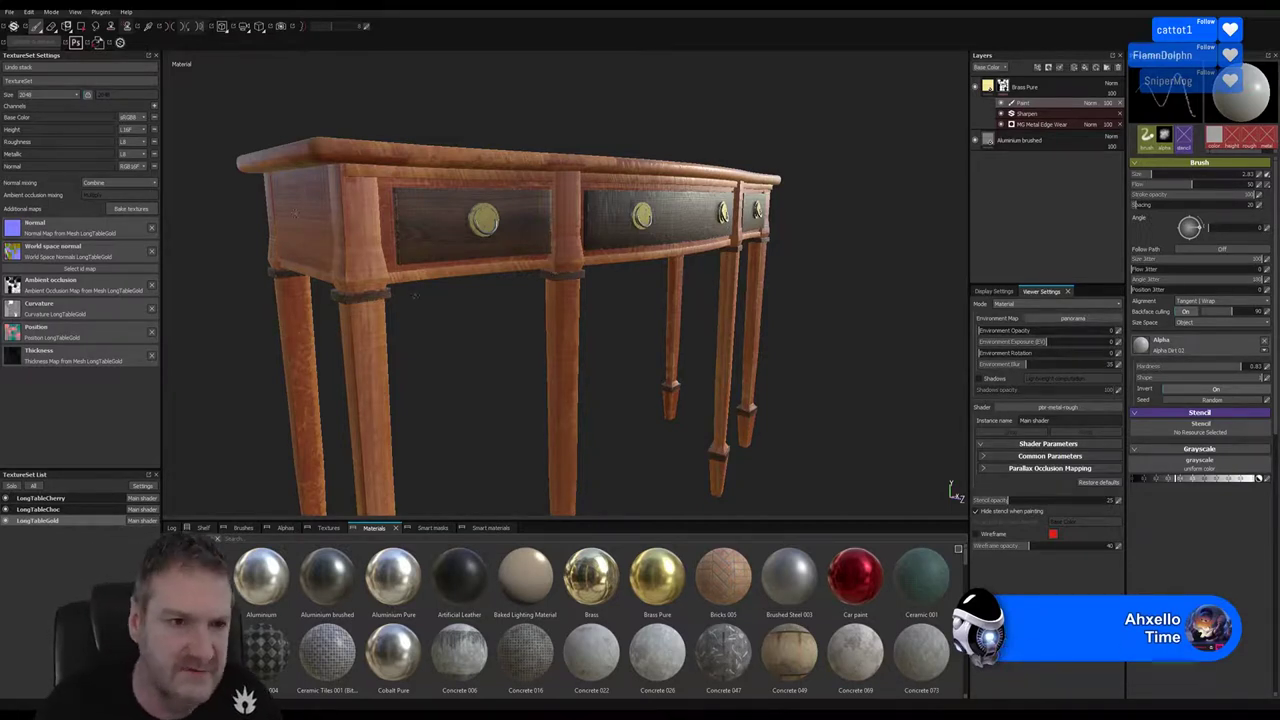
mouse_move(465, 328)
alt+mouse_down()
mouse_move(451, 337)
mouse_move(460, 350)
alt+mouse_up()
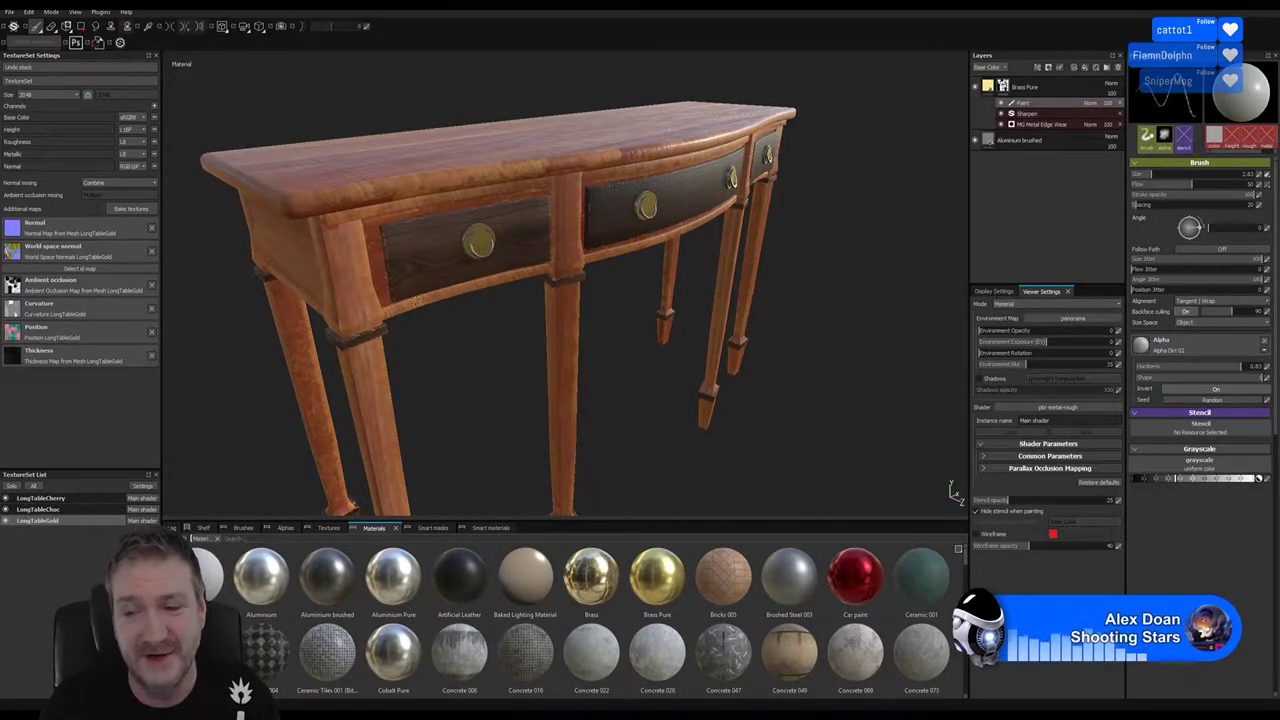
key(alt)
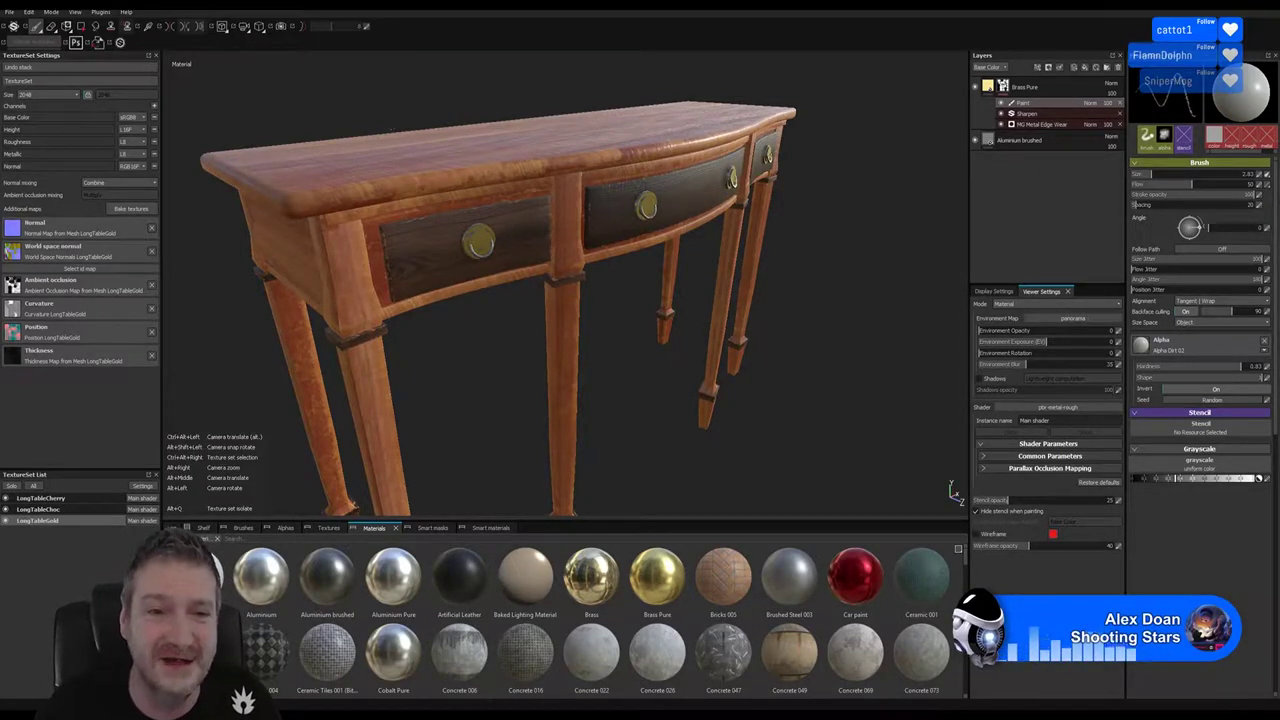
alt+right_drag(634, 392, 556, 399)
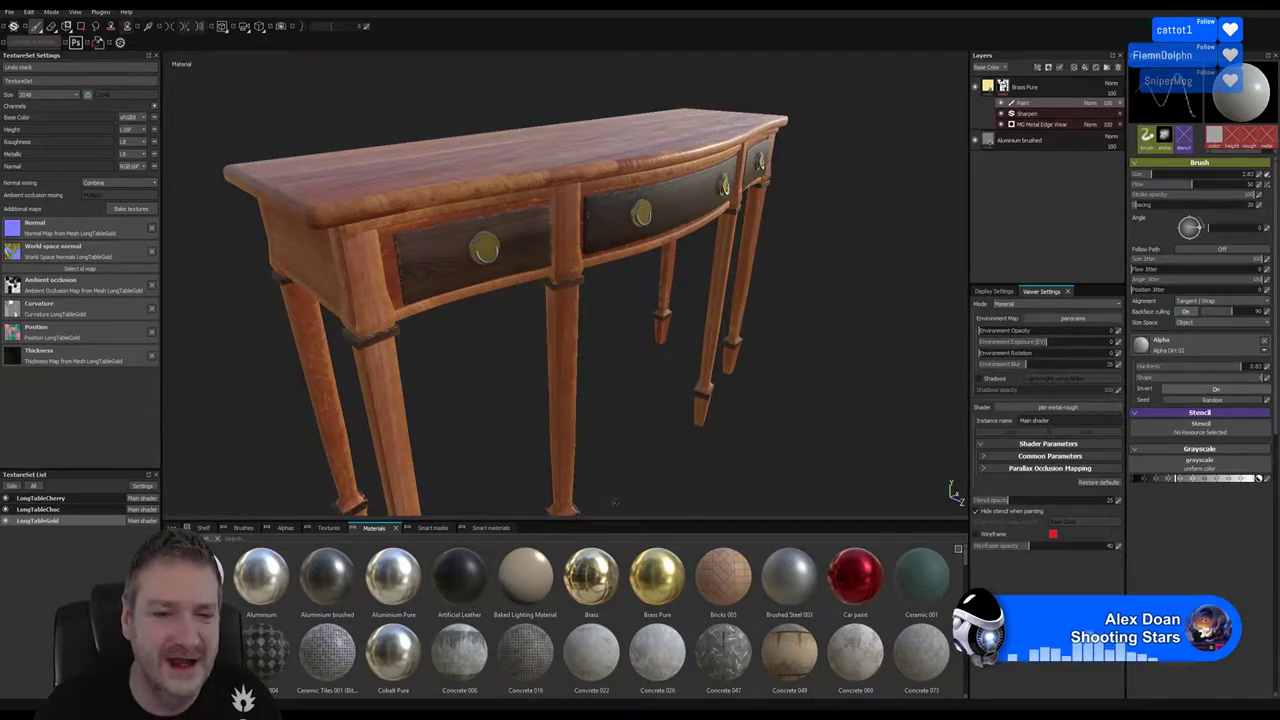
Show the smart masks in the shelf and examine the worn edges on the tabletop and drawer fronts up close
click(431, 529)
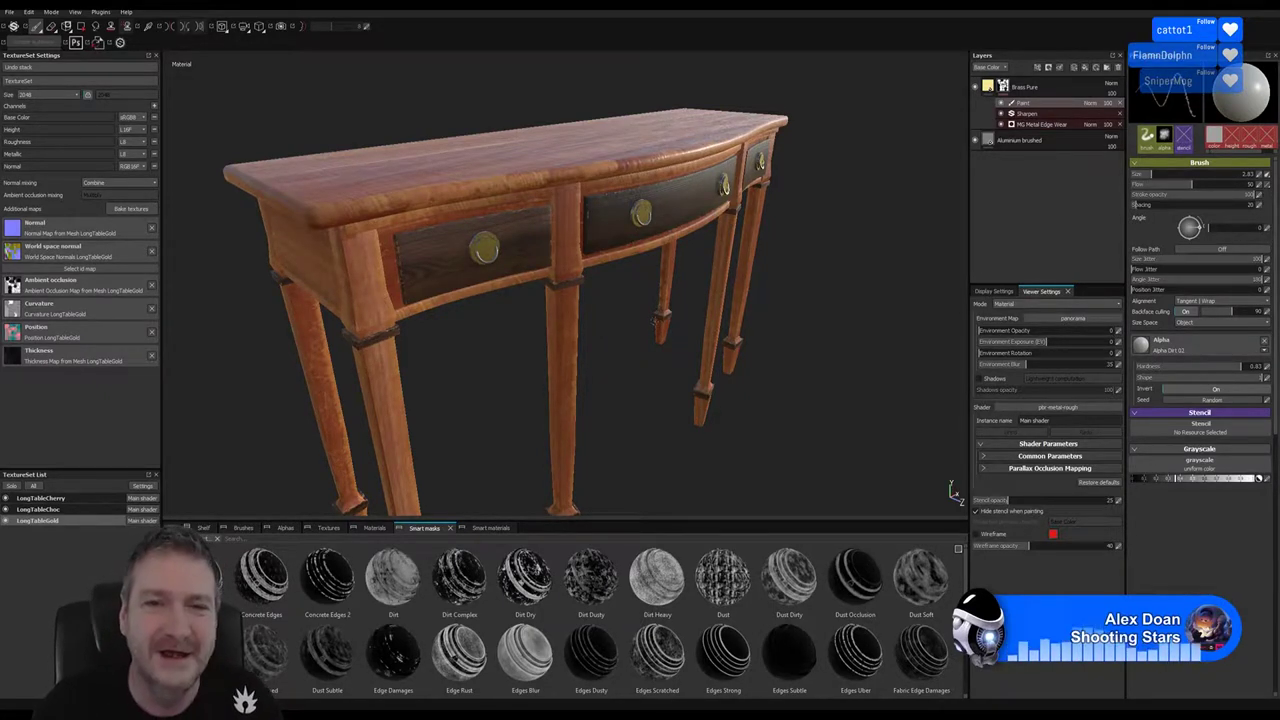
key(alt)
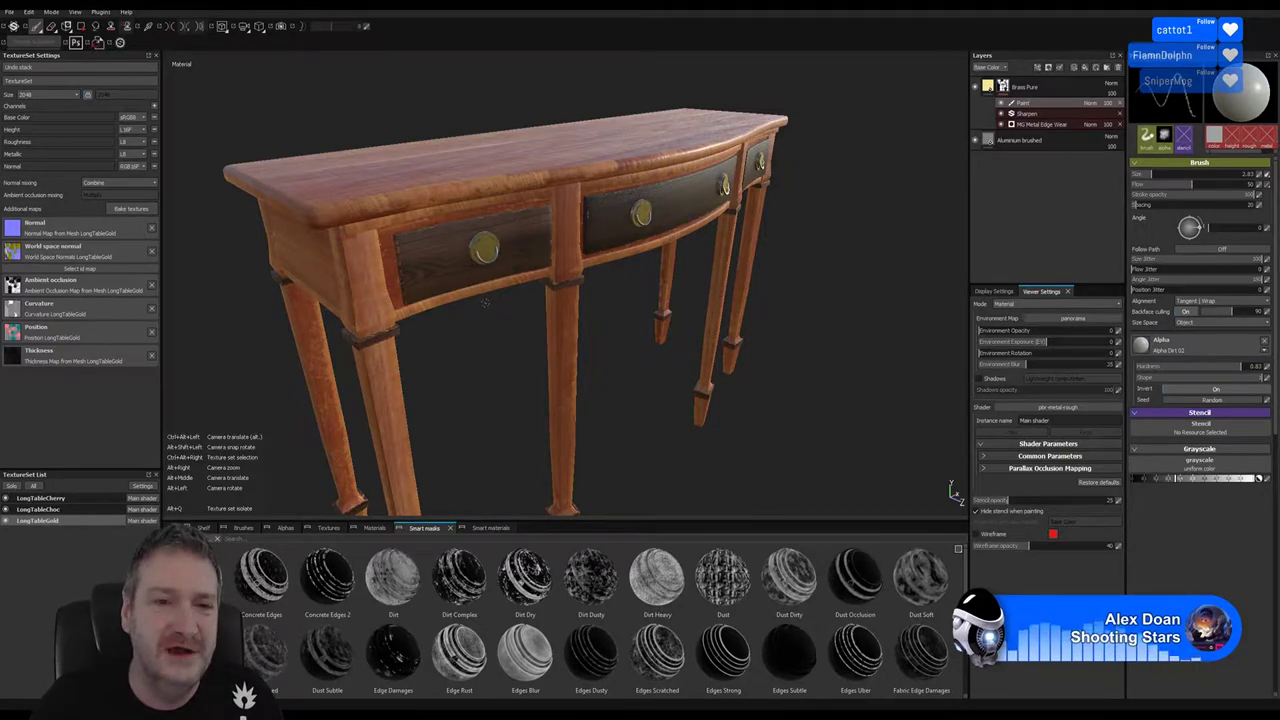
alt+drag(497, 356, 483, 354)
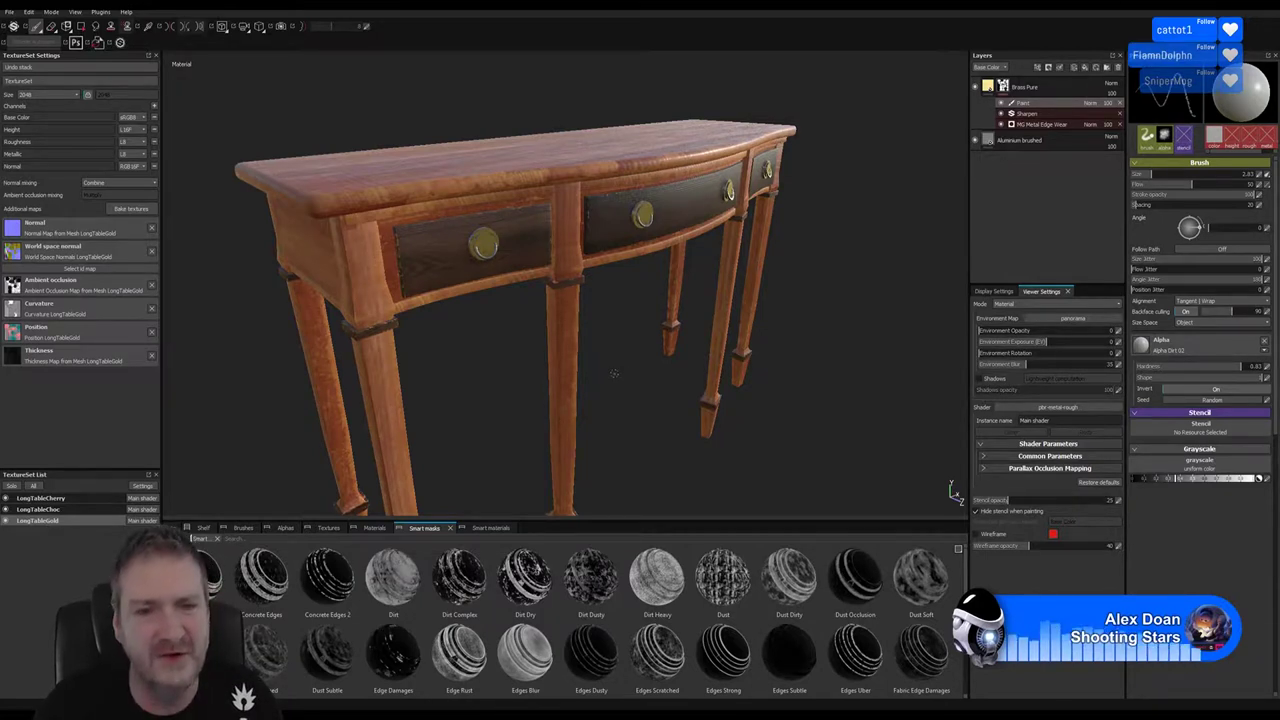
key(alt)
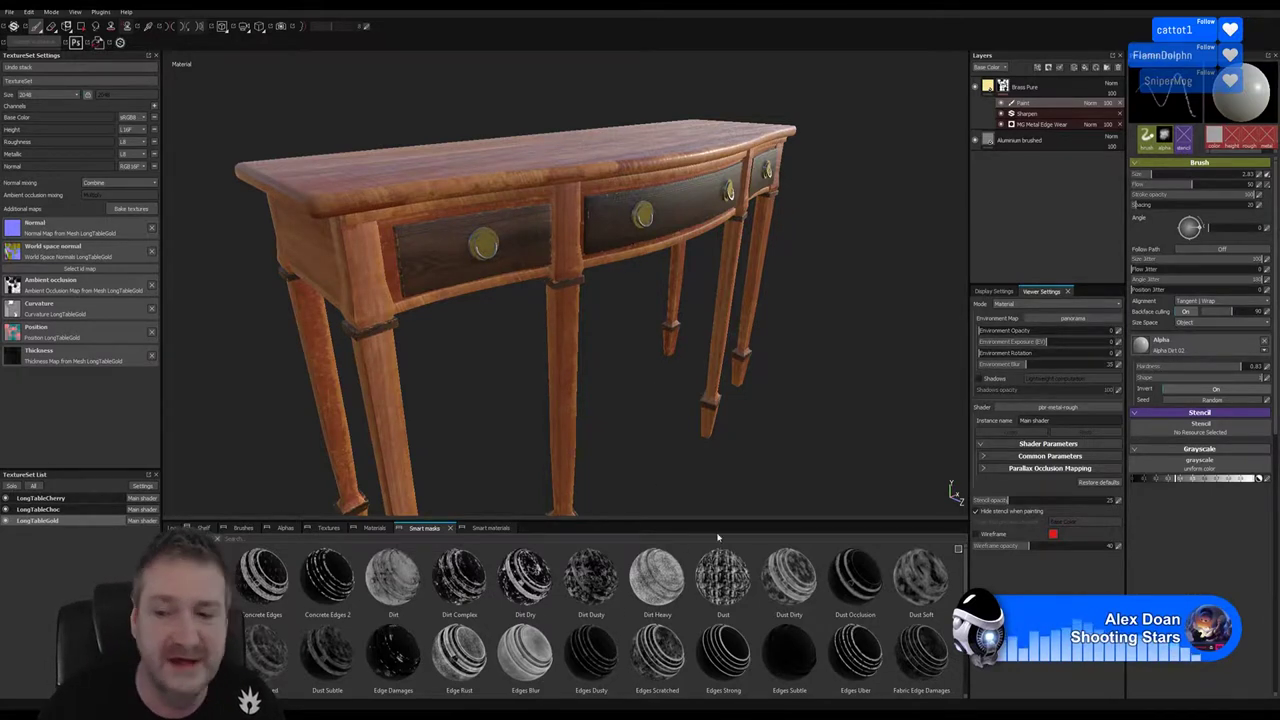
alt+drag(527, 301, 461, 339)
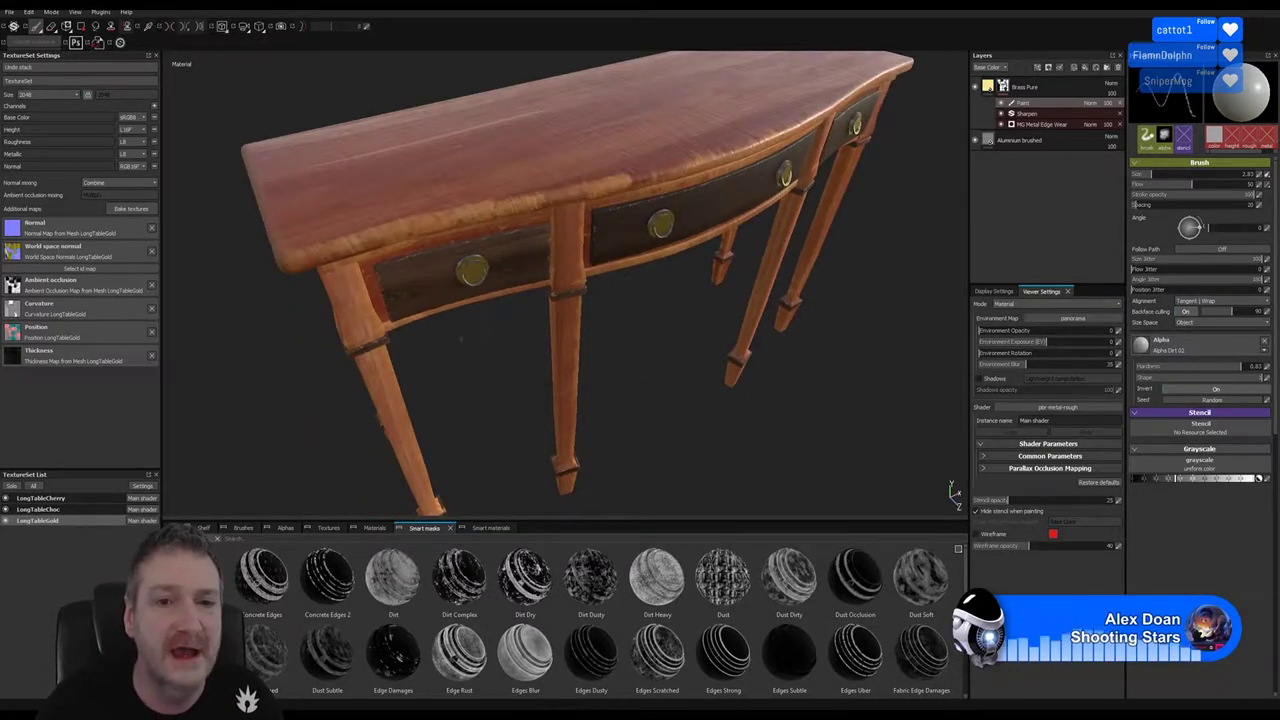
scroll(654, 294, up, 2)
alt+drag(629, 324, 654, 330)
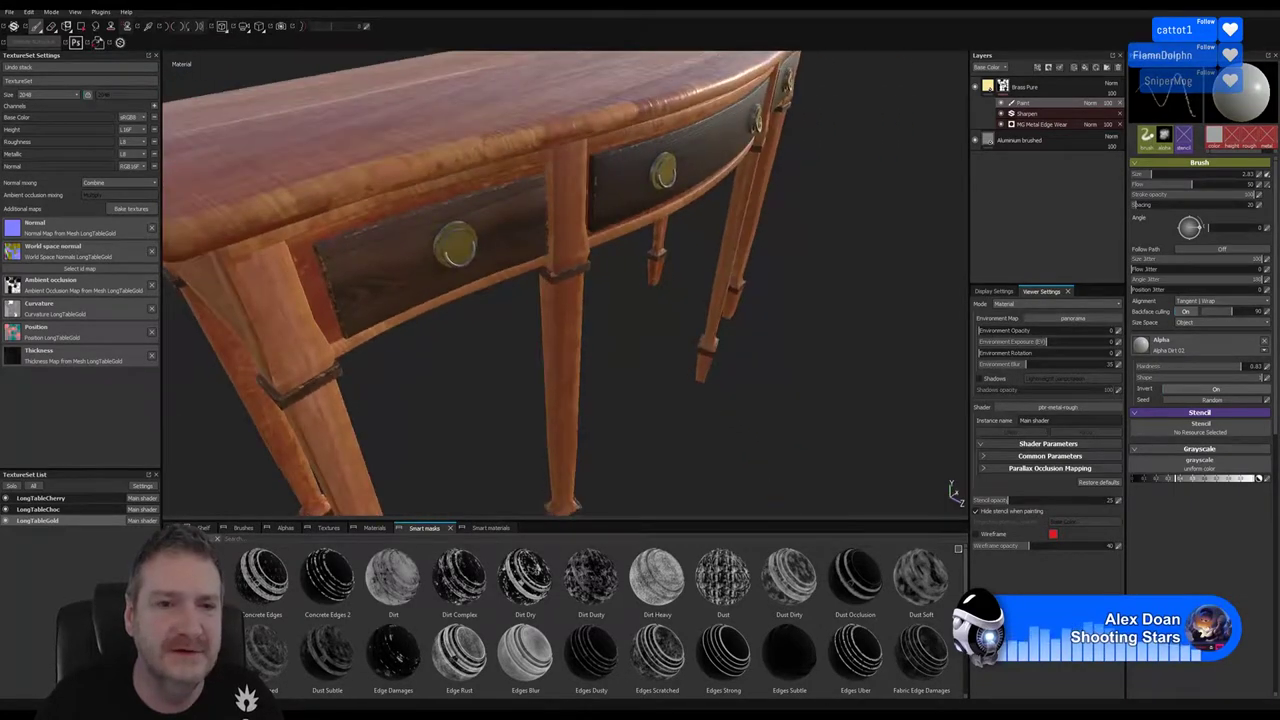
scroll(505, 205, up, 2)
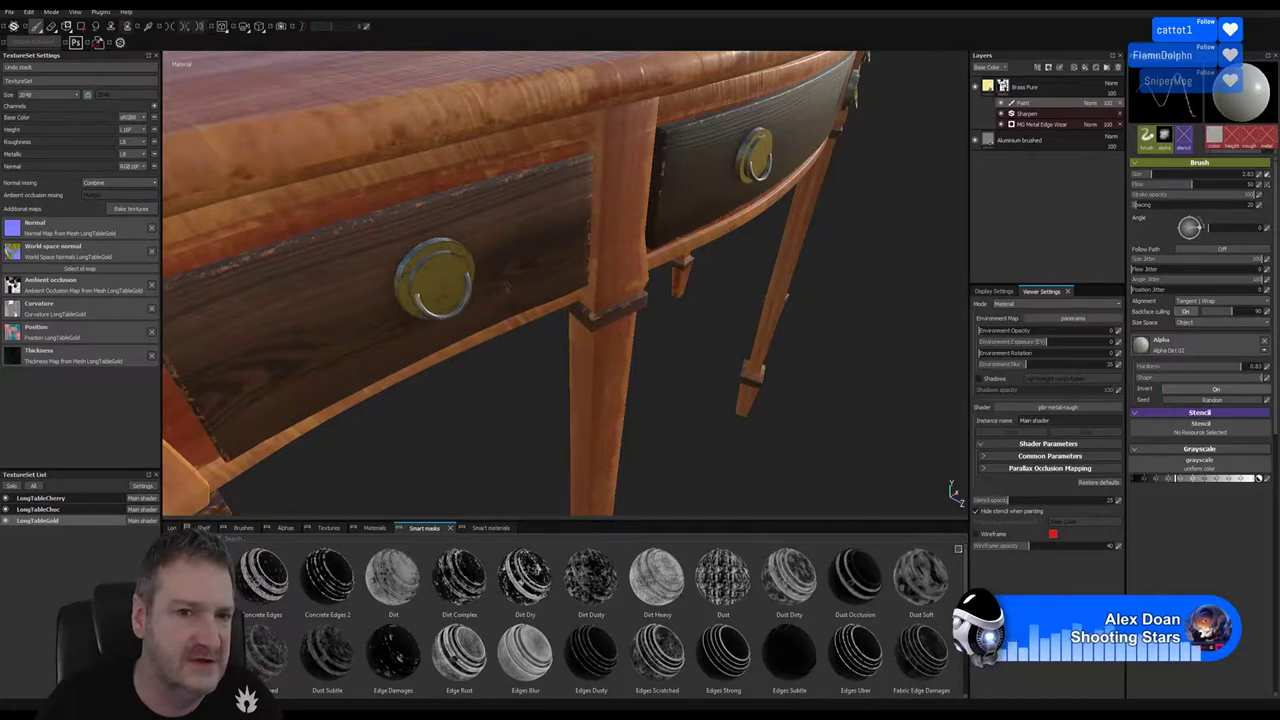
alt+right_drag(482, 207, 324, 420)
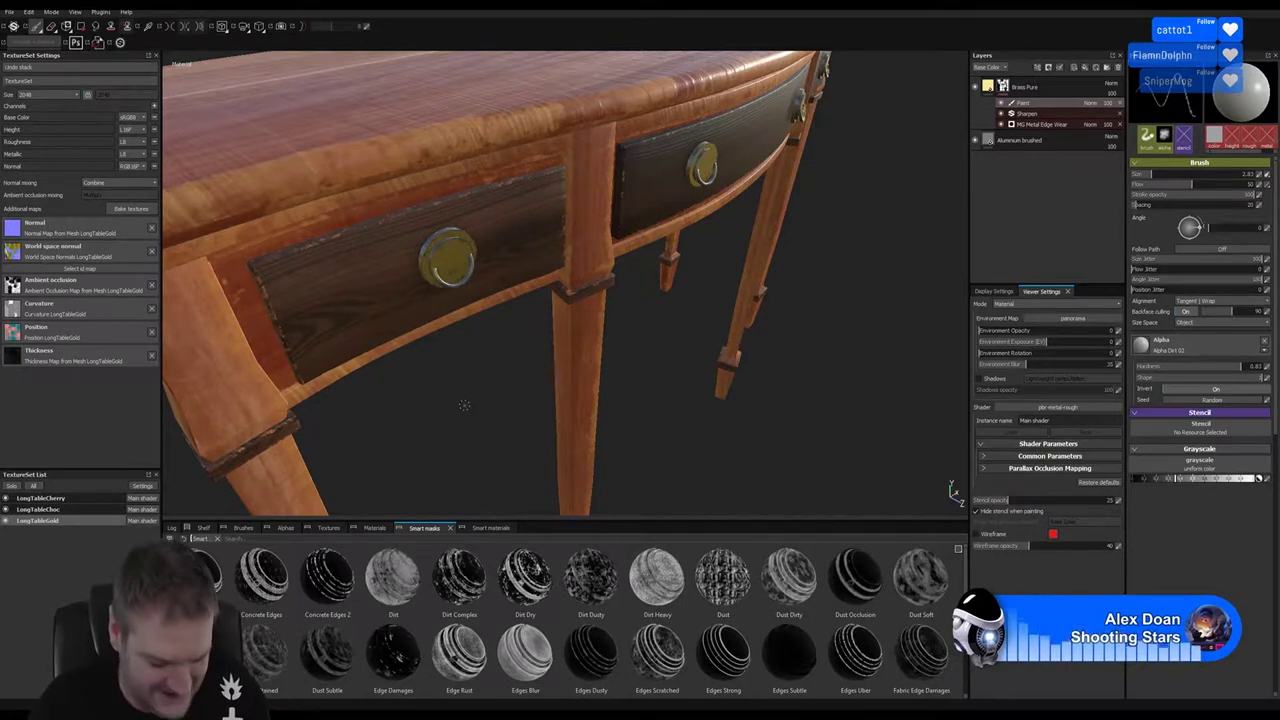
key(alt)
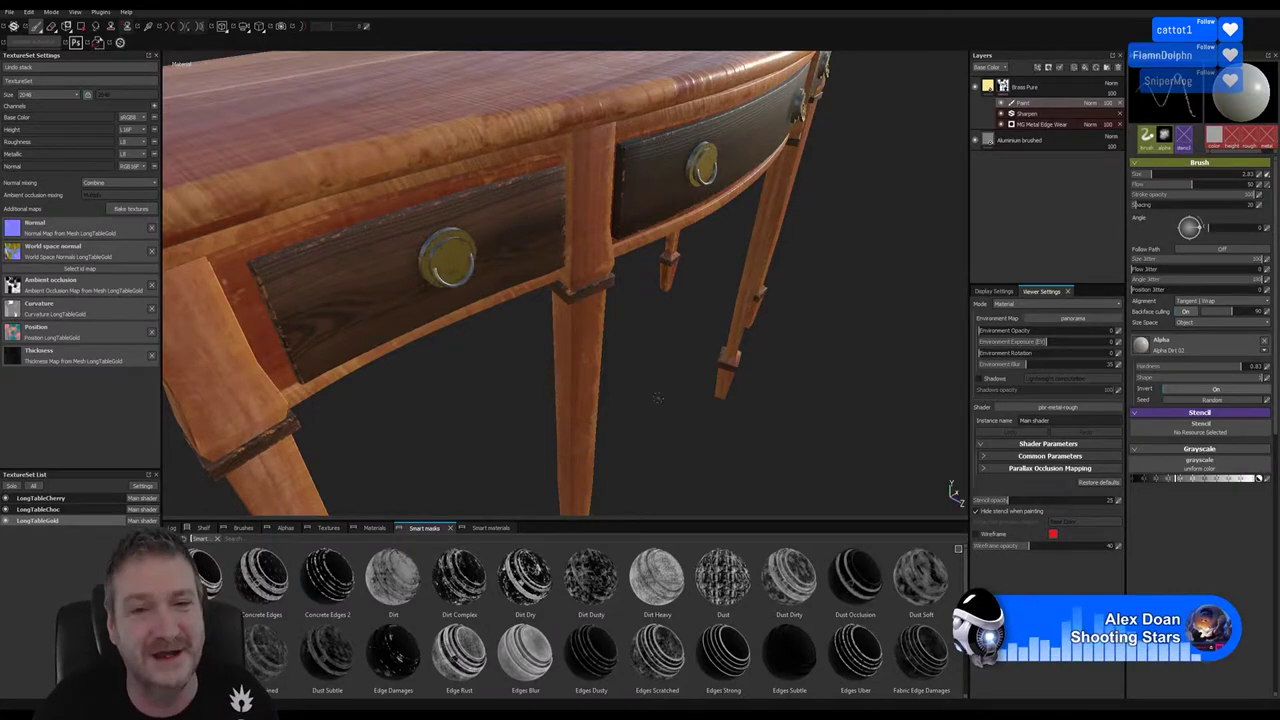
Examine the whole table from several angles to review its cherry wood, dark drawers and brass handles
alt+drag(640, 371, 319, 392)
alt+drag(529, 363, 574, 275)
alt+drag(390, 339, 512, 359)
alt+right_drag(490, 350, 558, 284)
alt+drag(558, 284, 365, 280)
scroll(769, 334, up, 2)
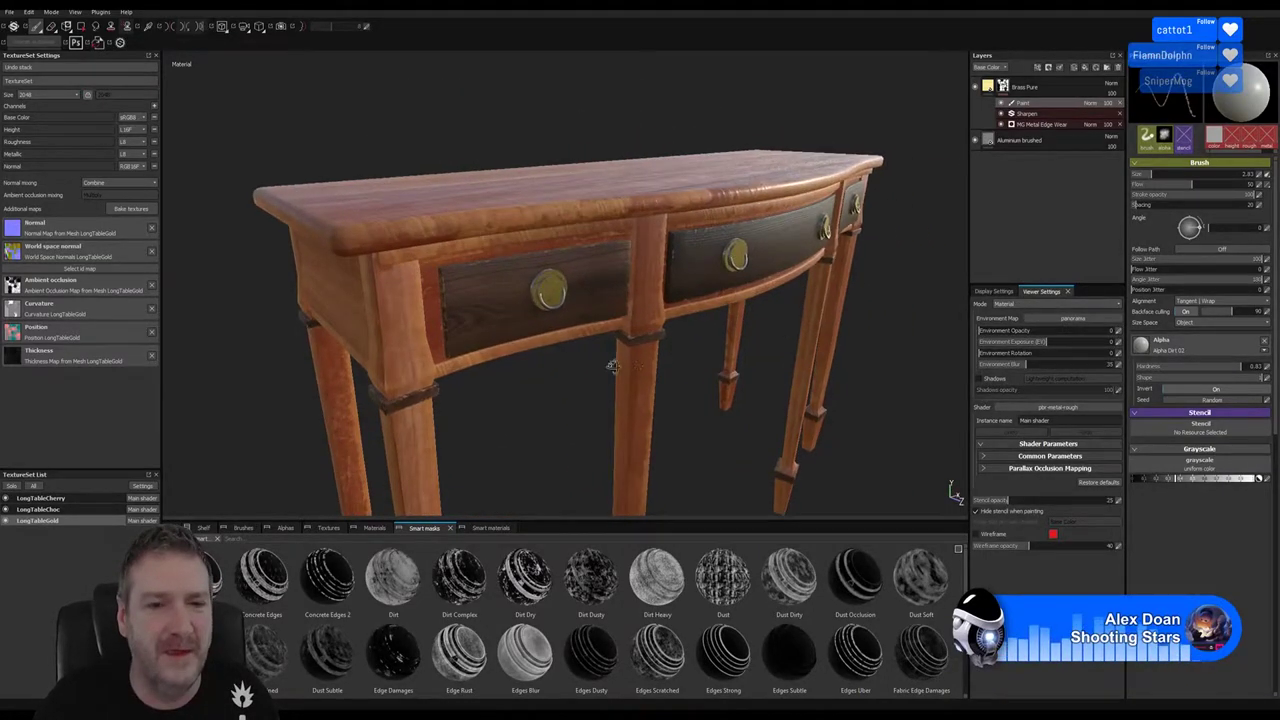
alt+drag(609, 366, 586, 382)
alt+middle_drag(586, 382, 555, 322)
alt+right_drag(555, 322, 310, 370)
alt+right_drag(543, 357, 398, 380)
alt+drag(500, 360, 640, 320)
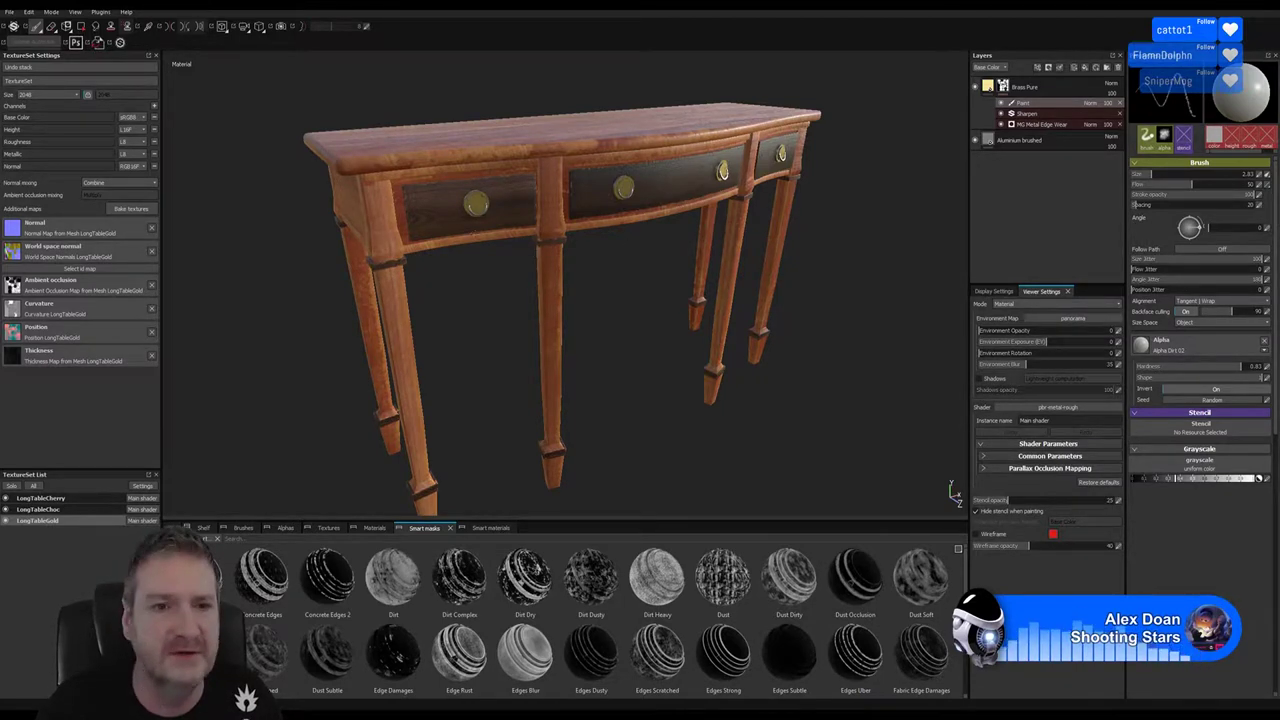
Examine the brass backplate and metal ring on the end drawer's handle for scratches and edge wear
alt+right_drag(459, 228, 622, 188)
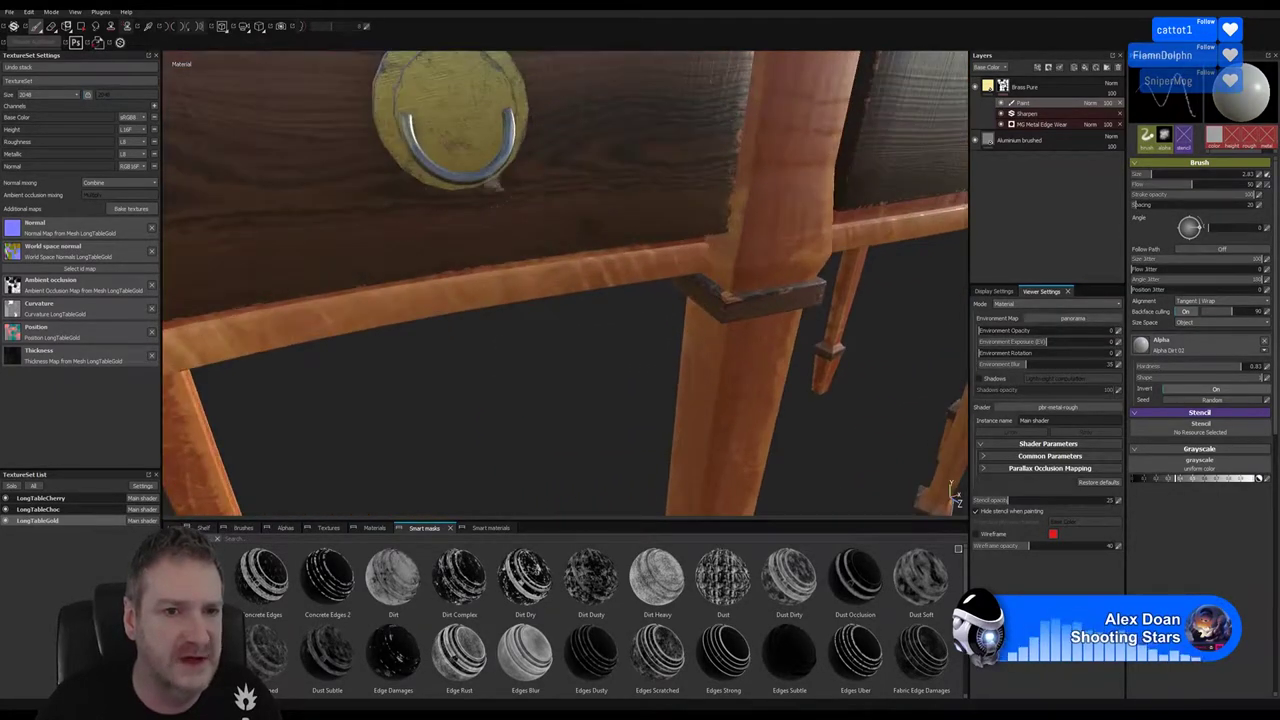
alt+right_drag(490, 167, 518, 178)
alt+middle_drag(518, 178, 550, 247)
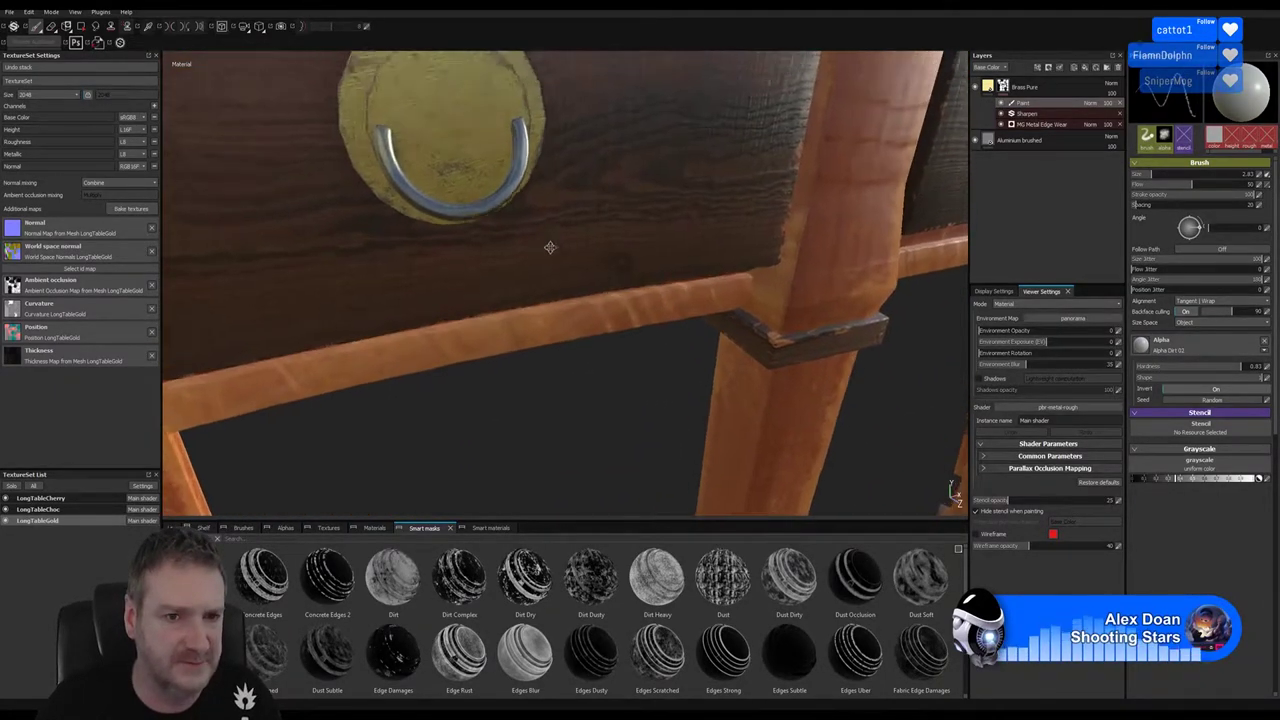
alt+drag(549, 247, 563, 277)
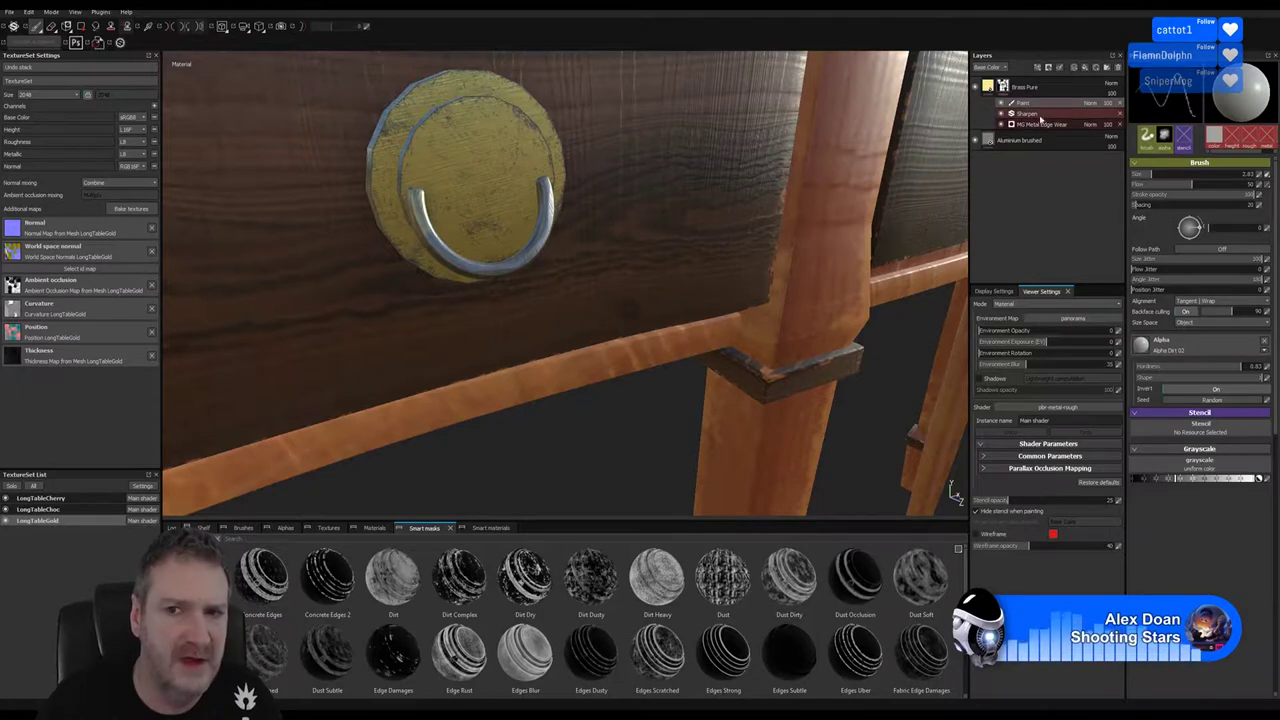
alt+right_drag(531, 221, 511, 261)
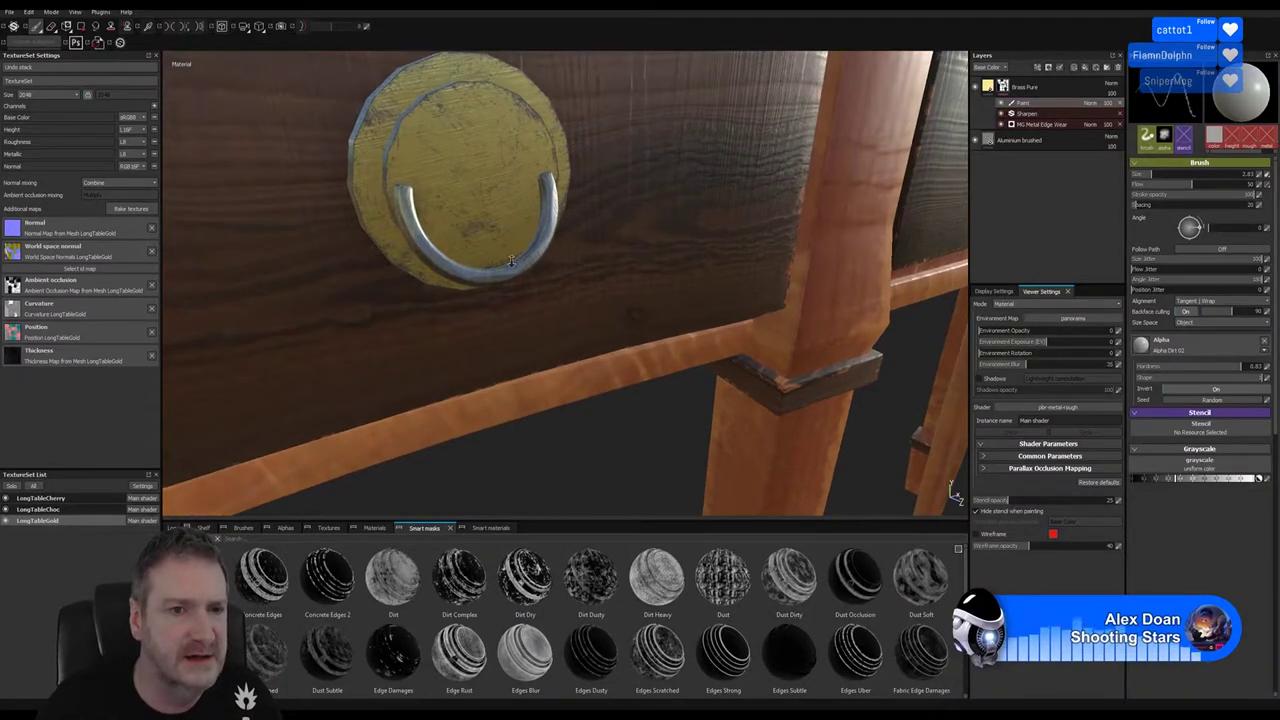
alt+drag(511, 261, 492, 289)
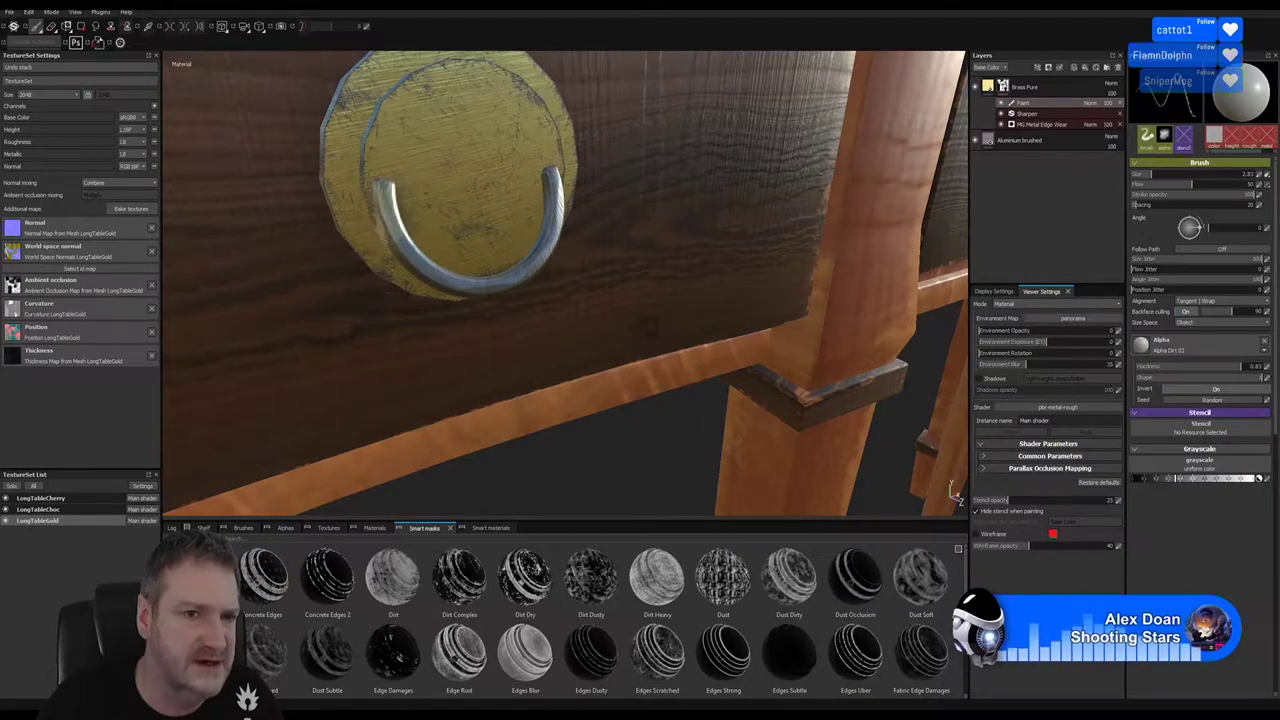
mouse_move(416, 216)
alt+mouse_down()
mouse_move(534, 252)
mouse_move(506, 228)
alt+mouse_up()
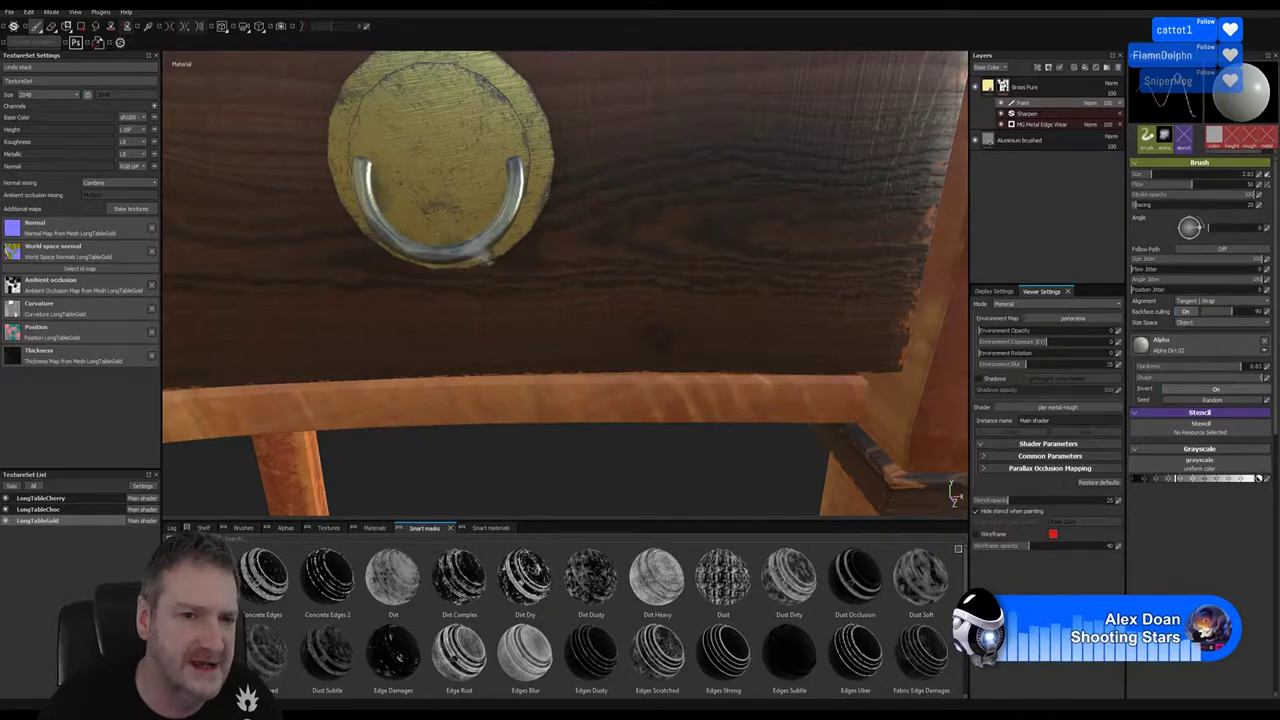
alt+drag(543, 225, 437, 122)
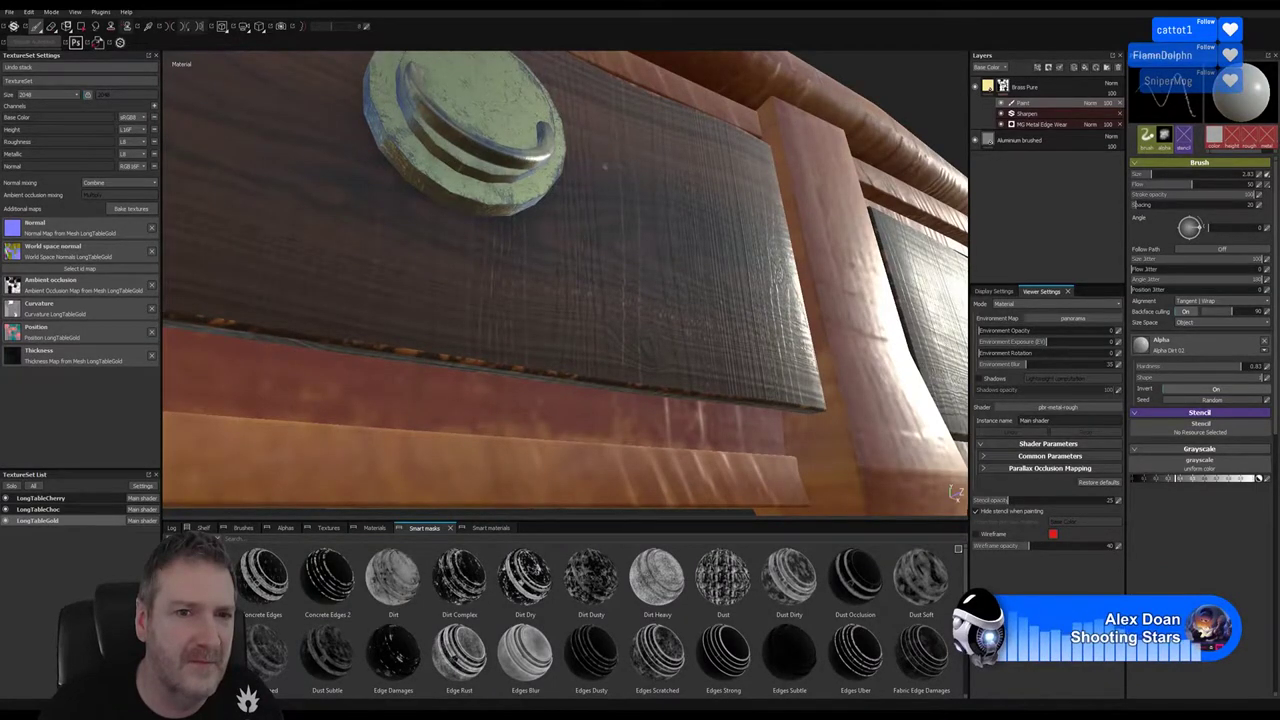
alt+drag(597, 155, 508, 306)
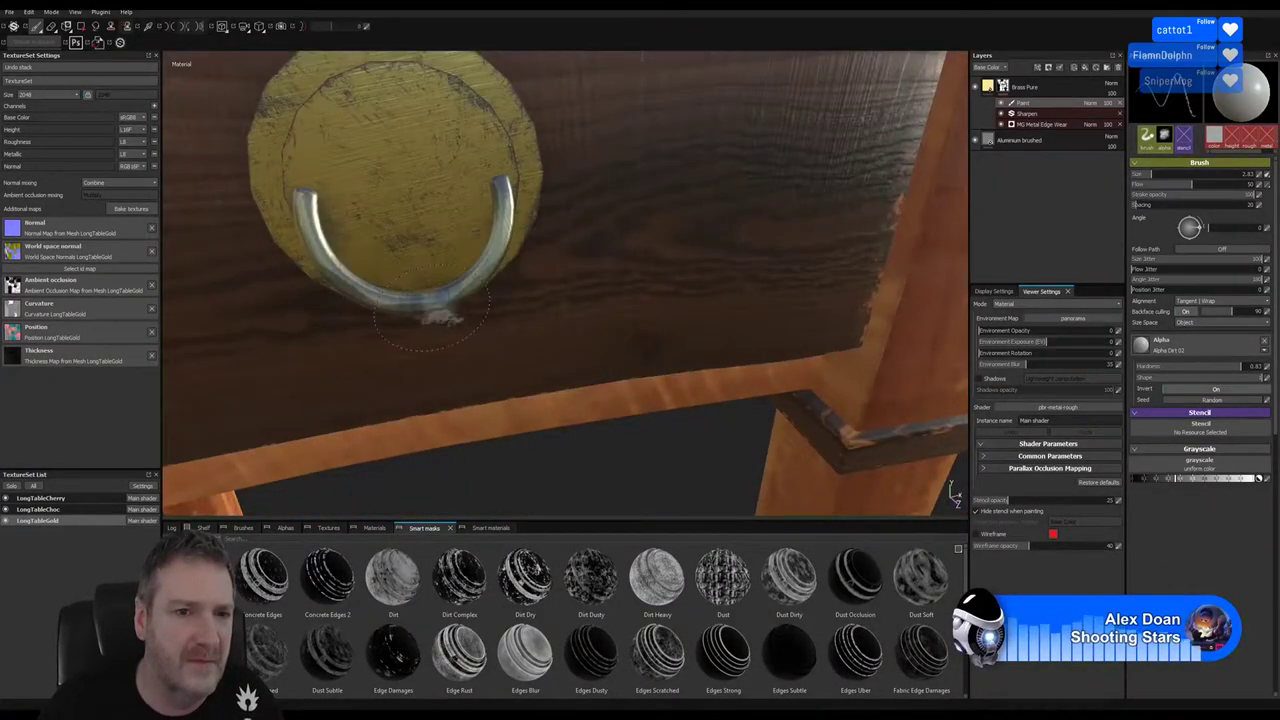
alt+right_drag(620, 315, 240, 356)
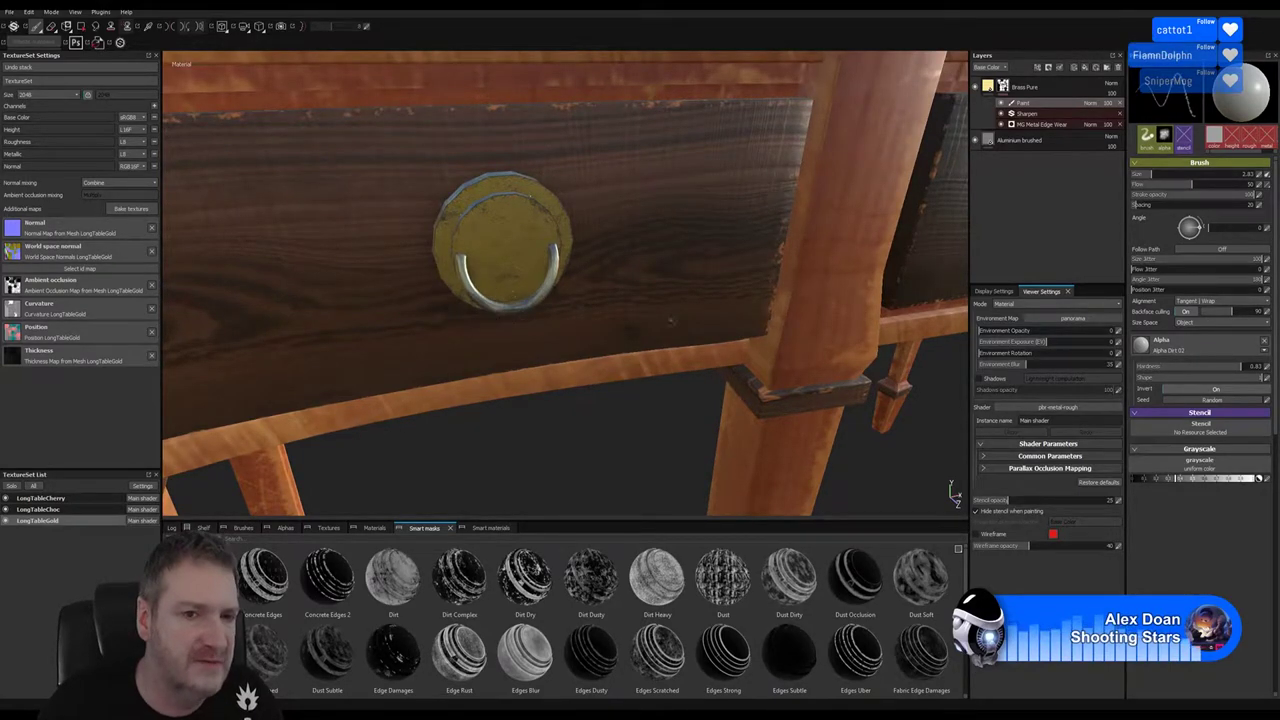
Examine the brass handle and chipped lower edge of the wide middle drawer from the front and from below
alt+middle_drag(671, 321, 310, 308)
alt+middle_drag(786, 267, 506, 270)
alt+right_drag(742, 266, 870, 264)
alt+middle_drag(640, 320, 676, 273)
alt+right_drag(650, 273, 730, 273)
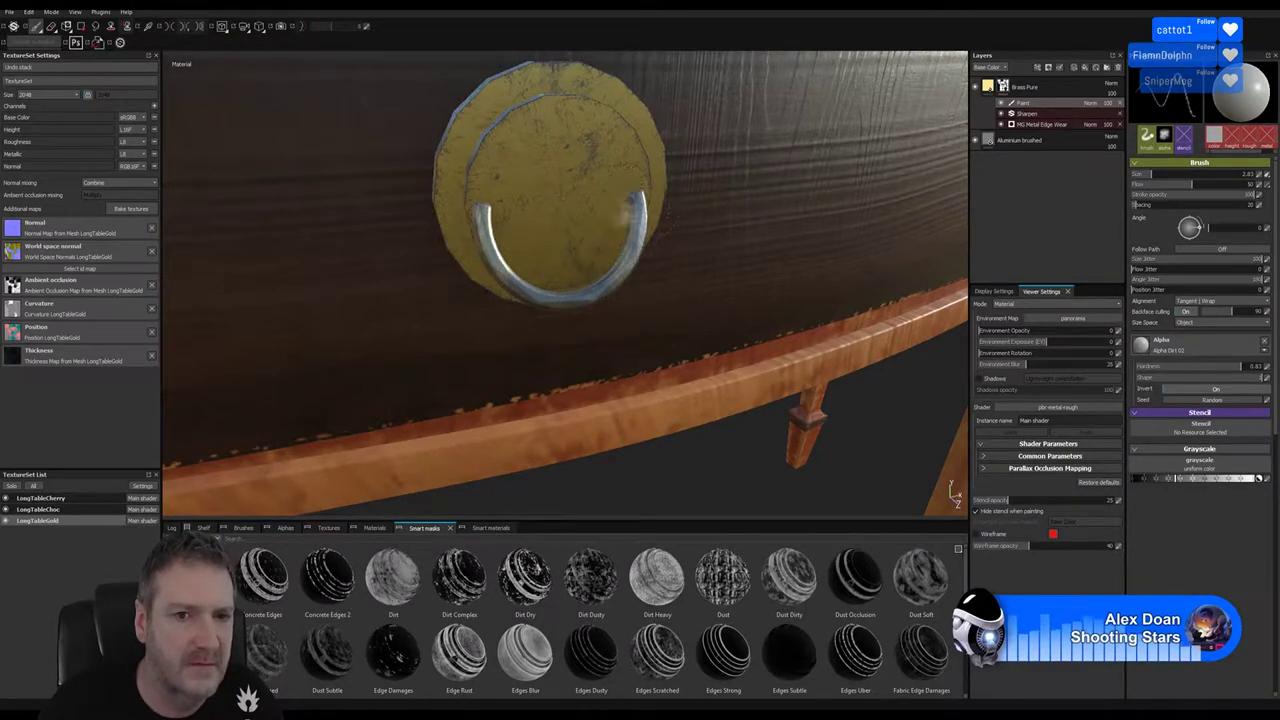
alt+right_drag(719, 283, 659, 261)
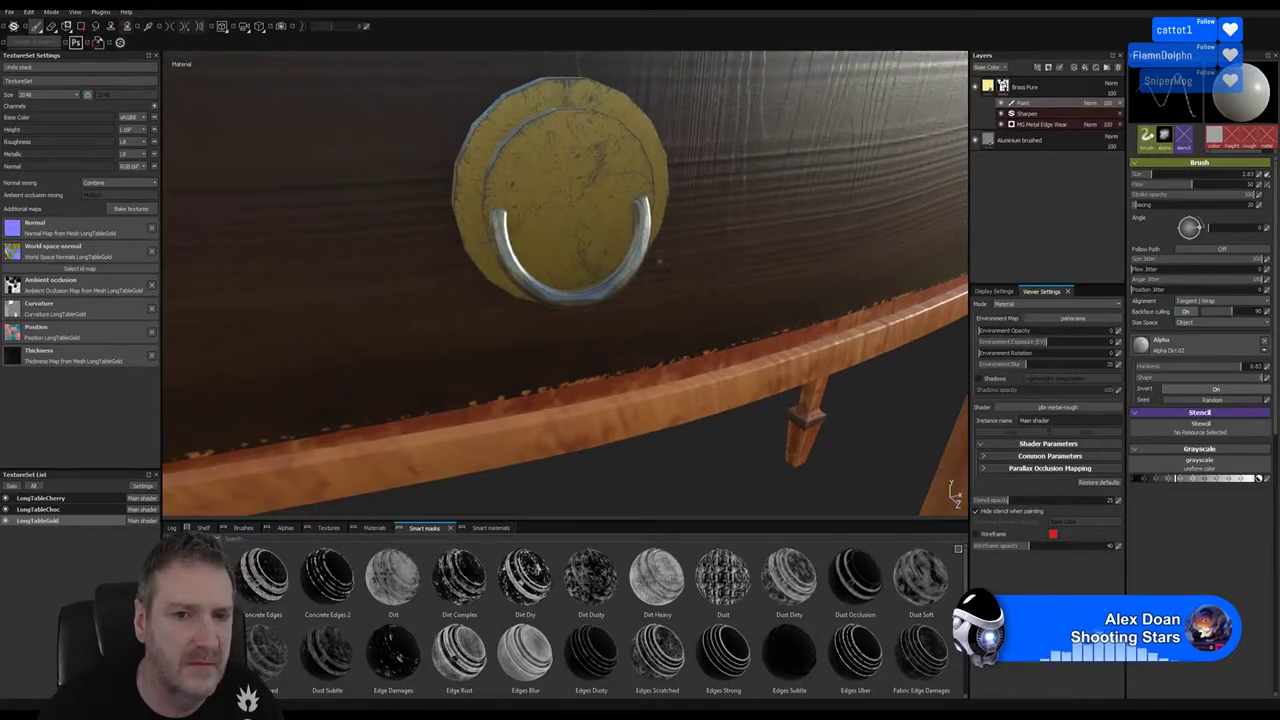
alt+drag(658, 262, 633, 186)
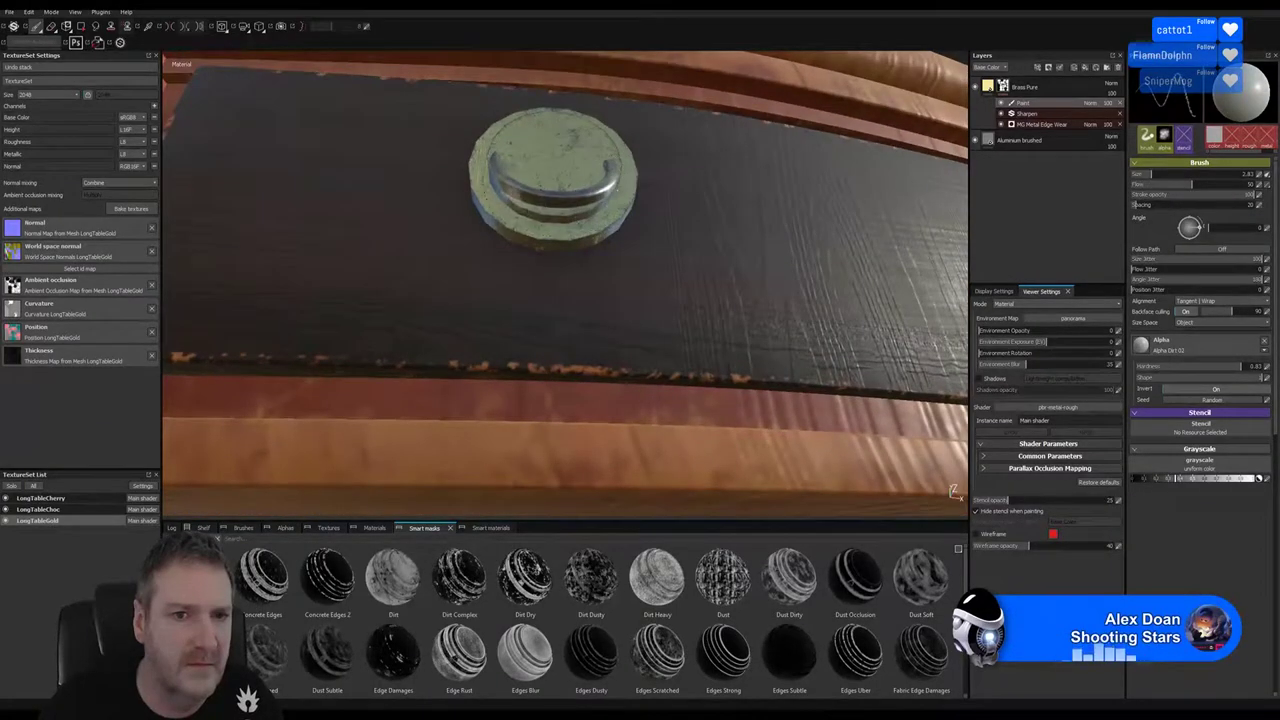
alt+right_drag(628, 250, 584, 236)
alt+drag(584, 236, 600, 312)
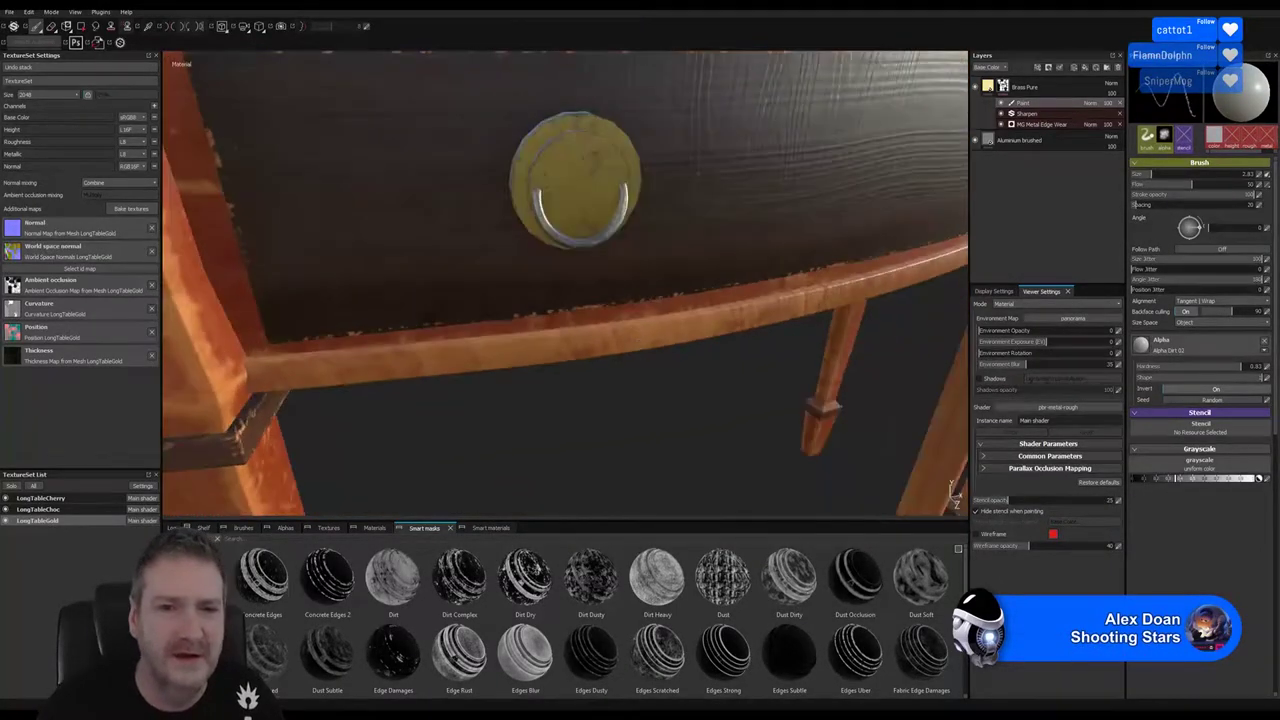
Examine the brass handles, chipped drawer edges and dark drawer wood up close, and the whole table from the front and side
alt+right_drag(629, 272, 283, 285)
alt+right_drag(666, 240, 420, 258)
alt+middle_drag(700, 240, 304, 344)
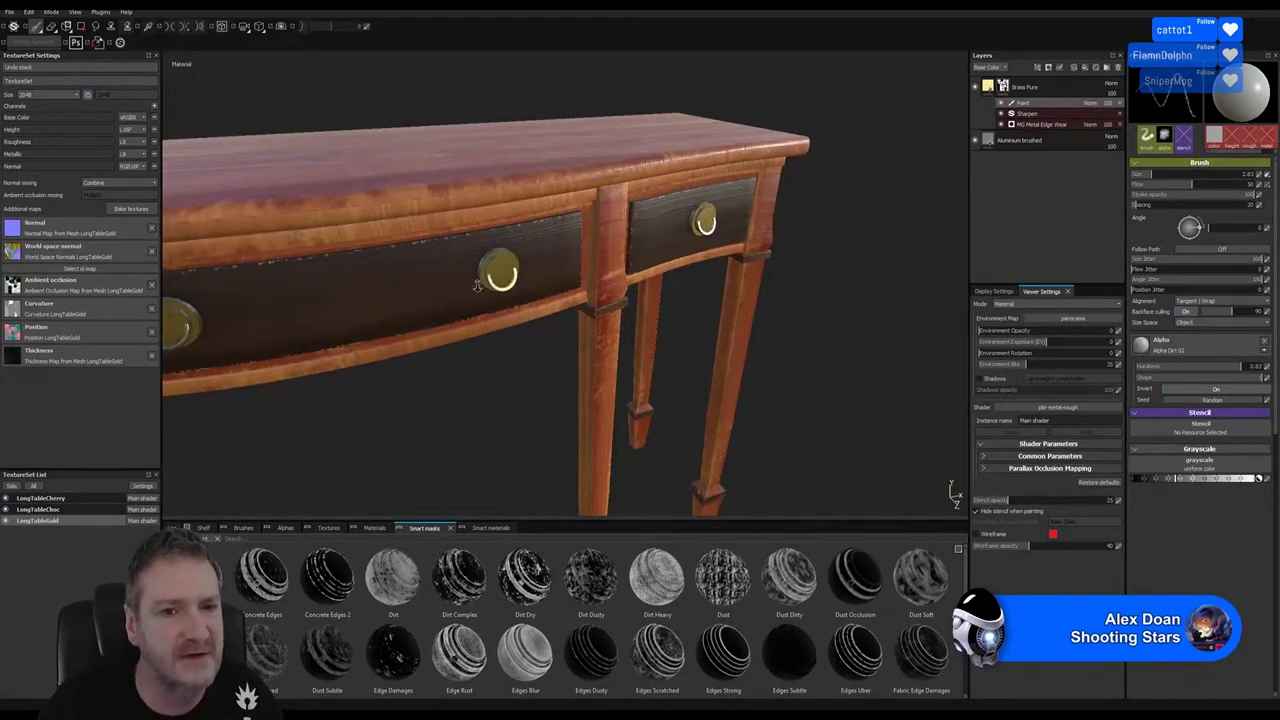
alt+right_drag(477, 286, 638, 301)
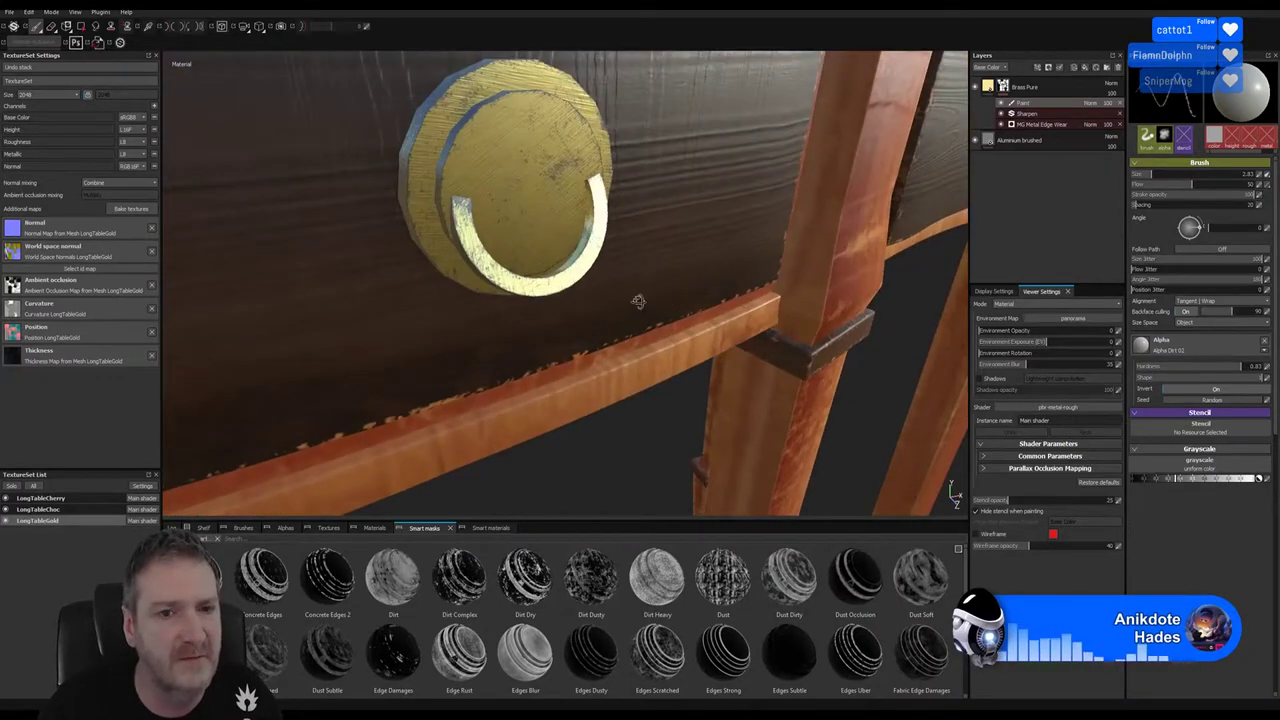
alt+drag(638, 301, 580, 291)
alt+right_drag(300, 305, 600, 250)
alt+middle_drag(600, 250, 230, 262)
alt+right_drag(420, 280, 600, 260)
alt+drag(600, 260, 479, 277)
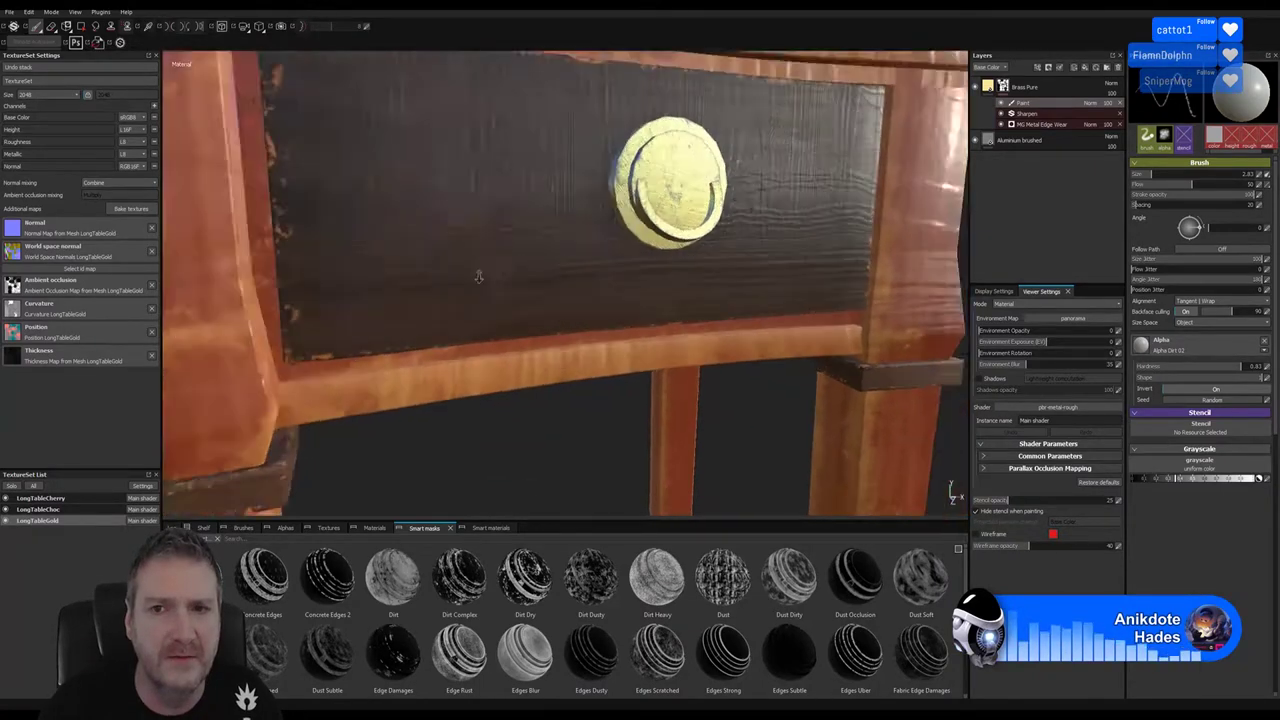
alt+right_drag(479, 277, 415, 347)
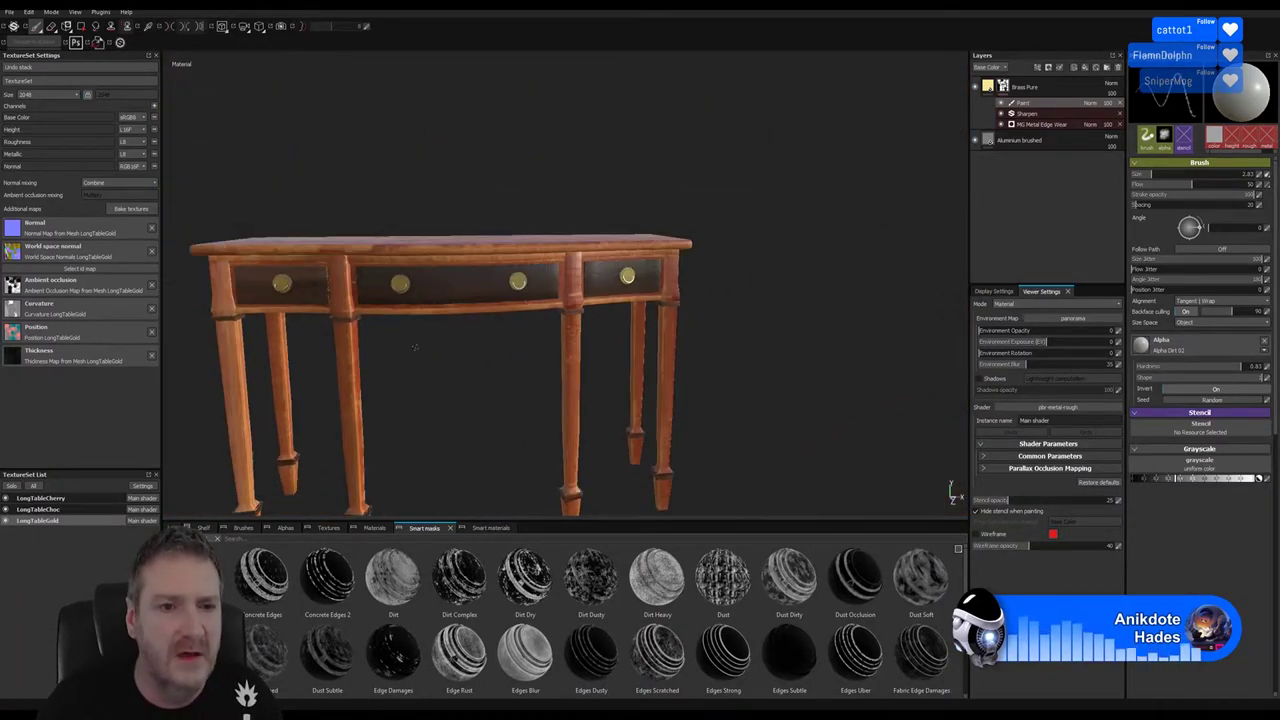
alt+drag(415, 347, 715, 290)
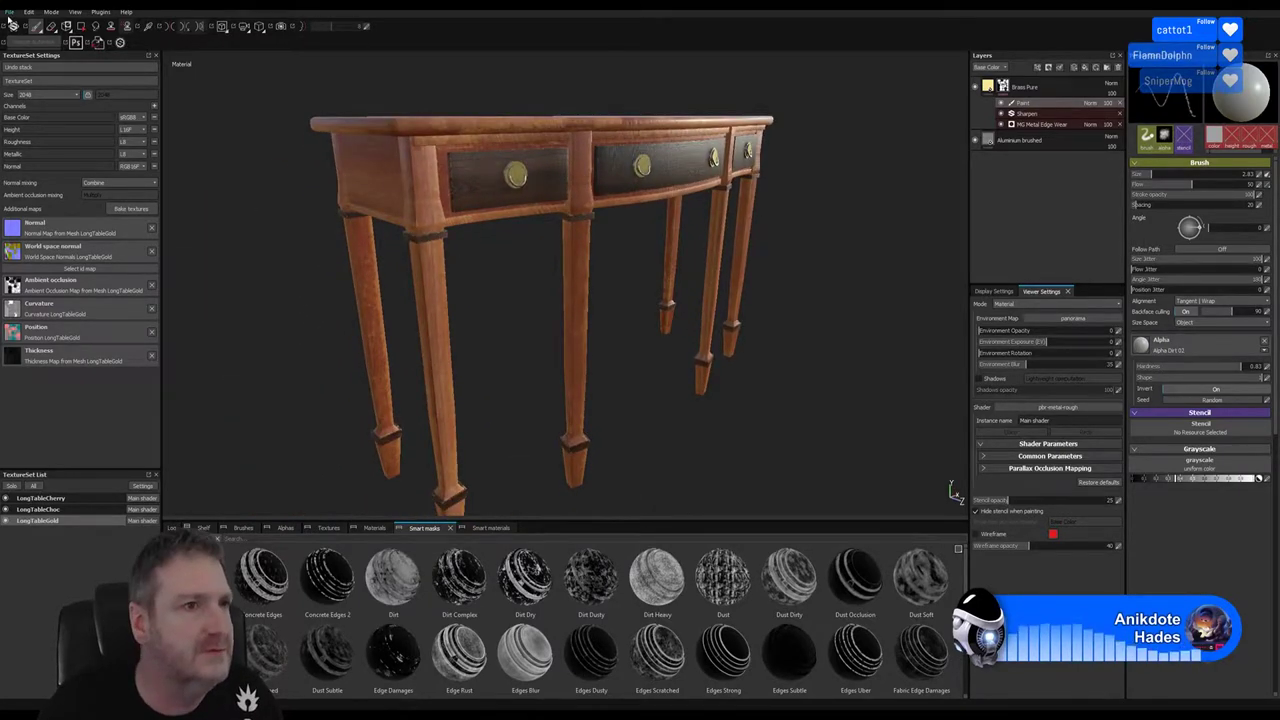
Save the project and open the texture export settings
click(9, 13)
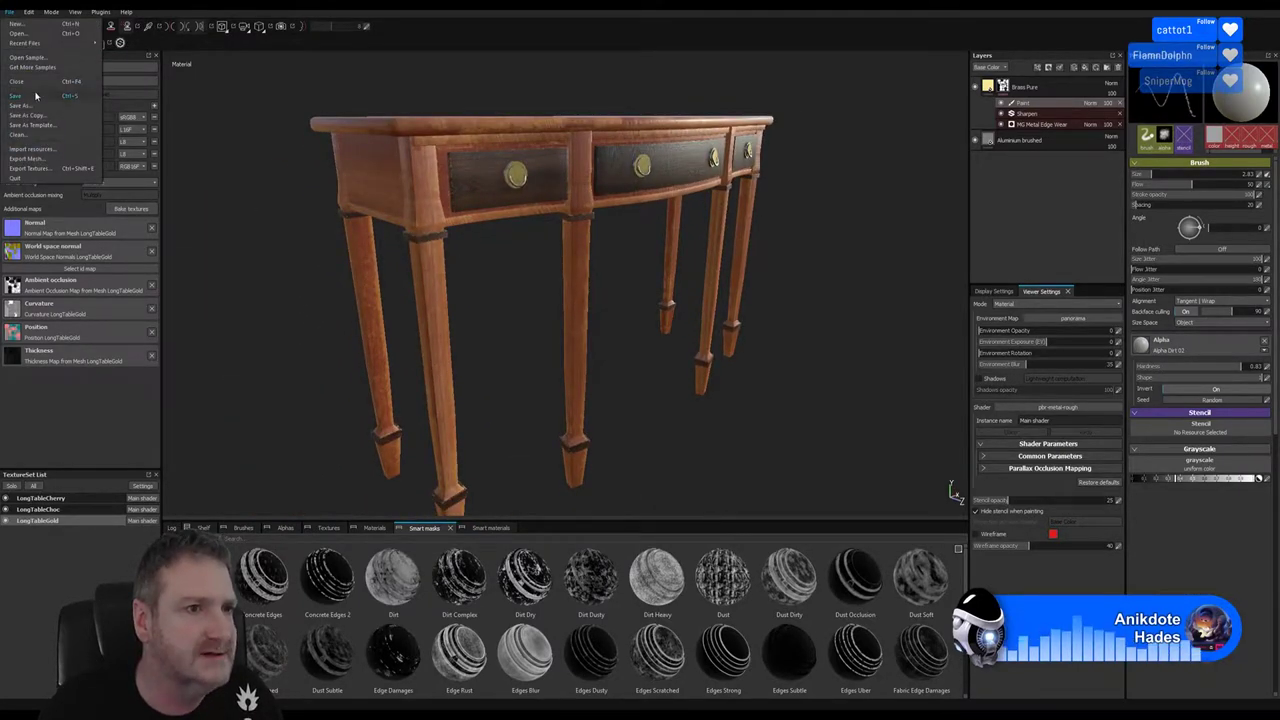
click(36, 96)
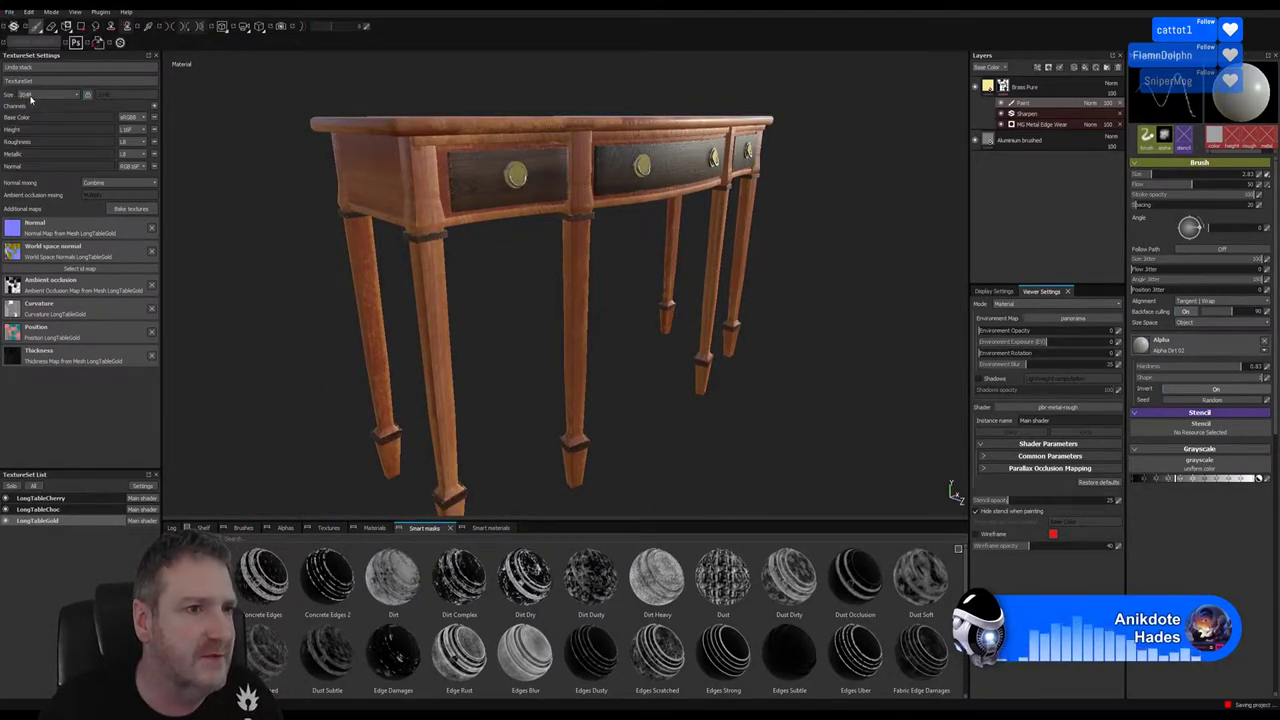
click(9, 15)
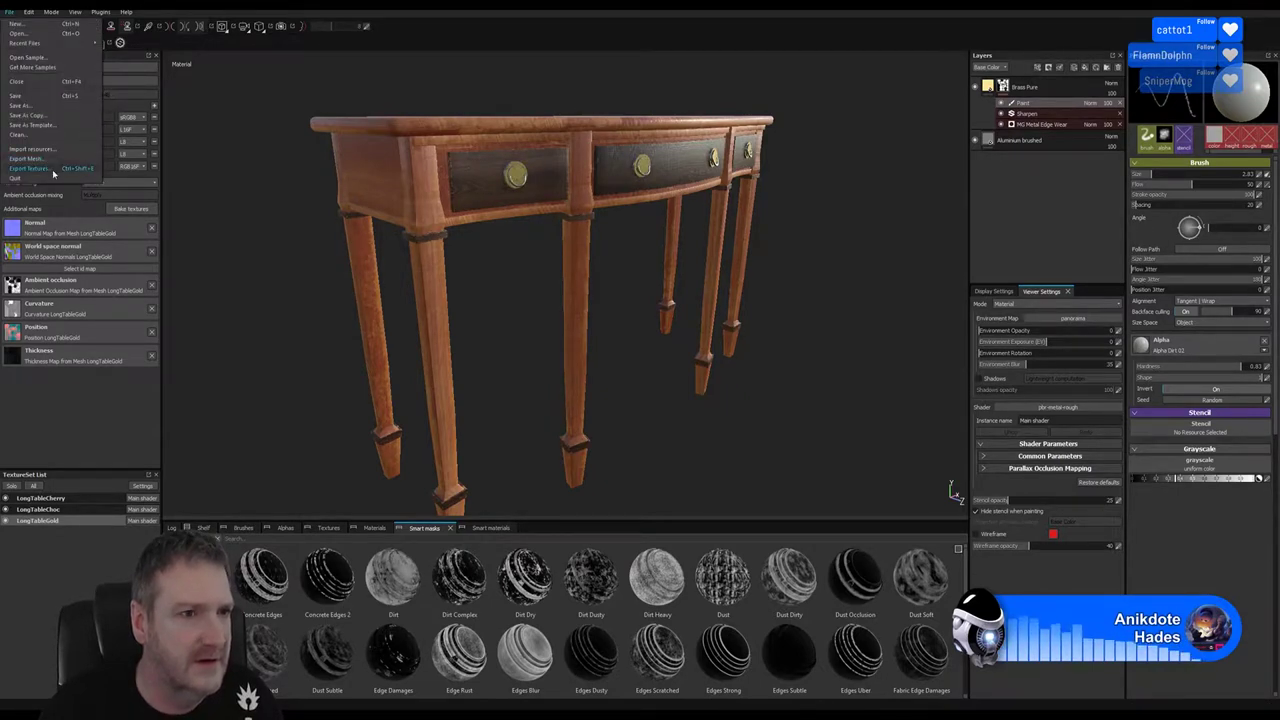
click(36, 169)
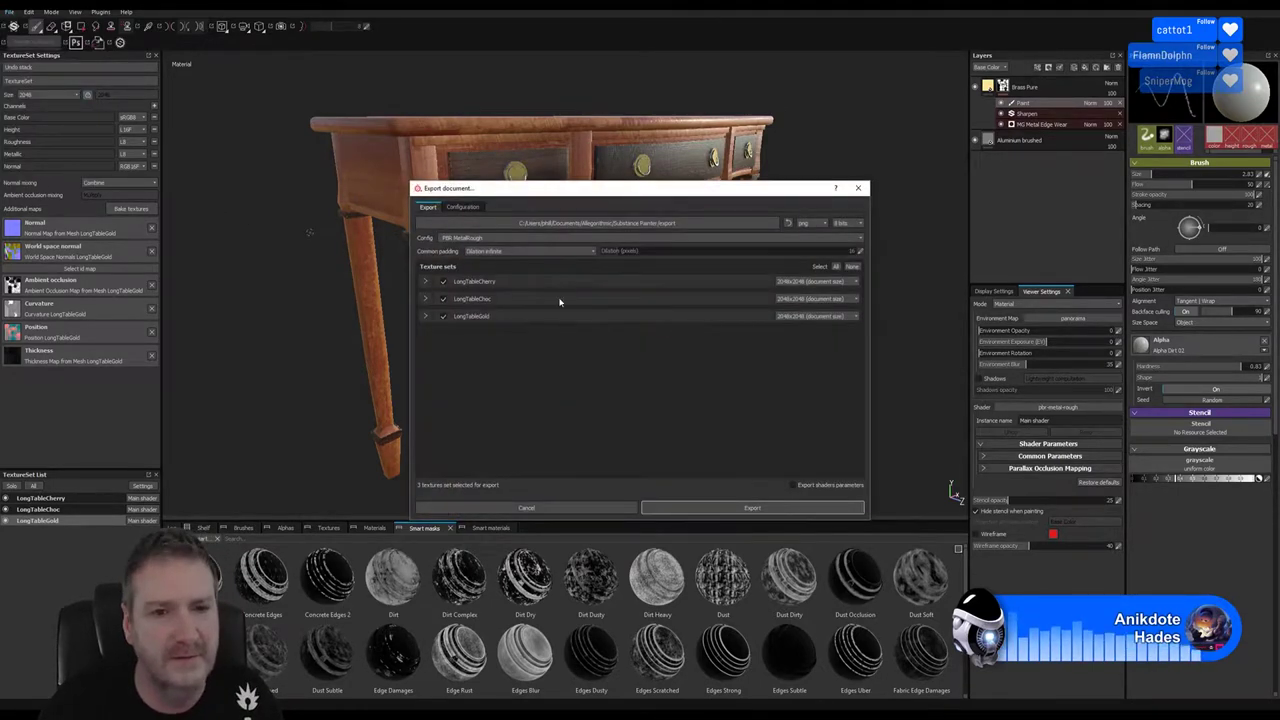
drag(601, 194, 776, 252)
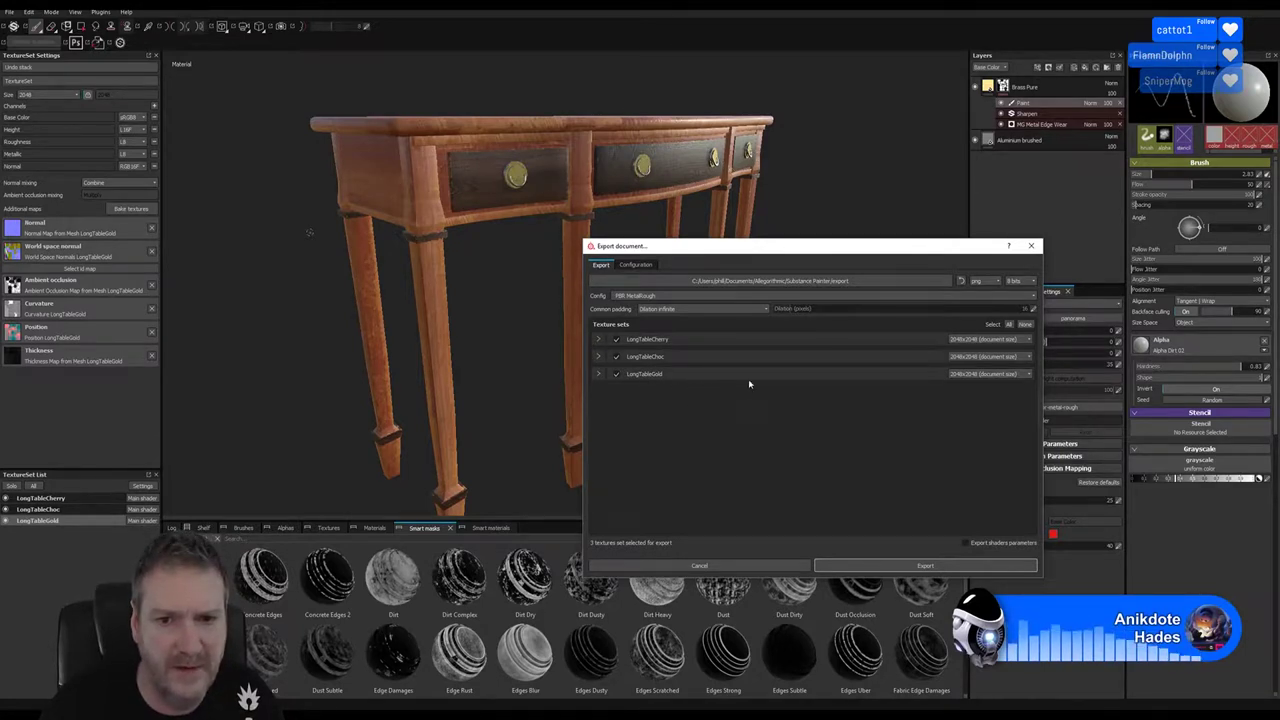
Set the export size of LongTableGold to 512x512 and of LongTableChoc to 1024x1024
click(978, 374)
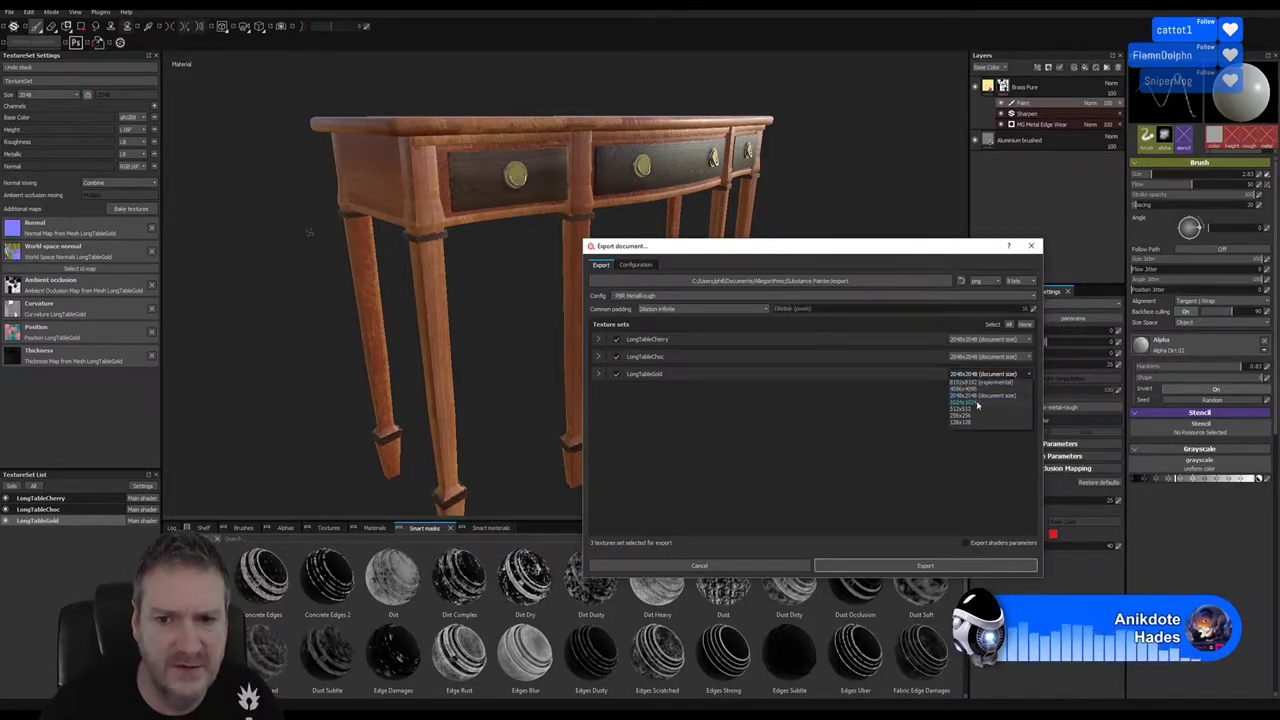
click(968, 410)
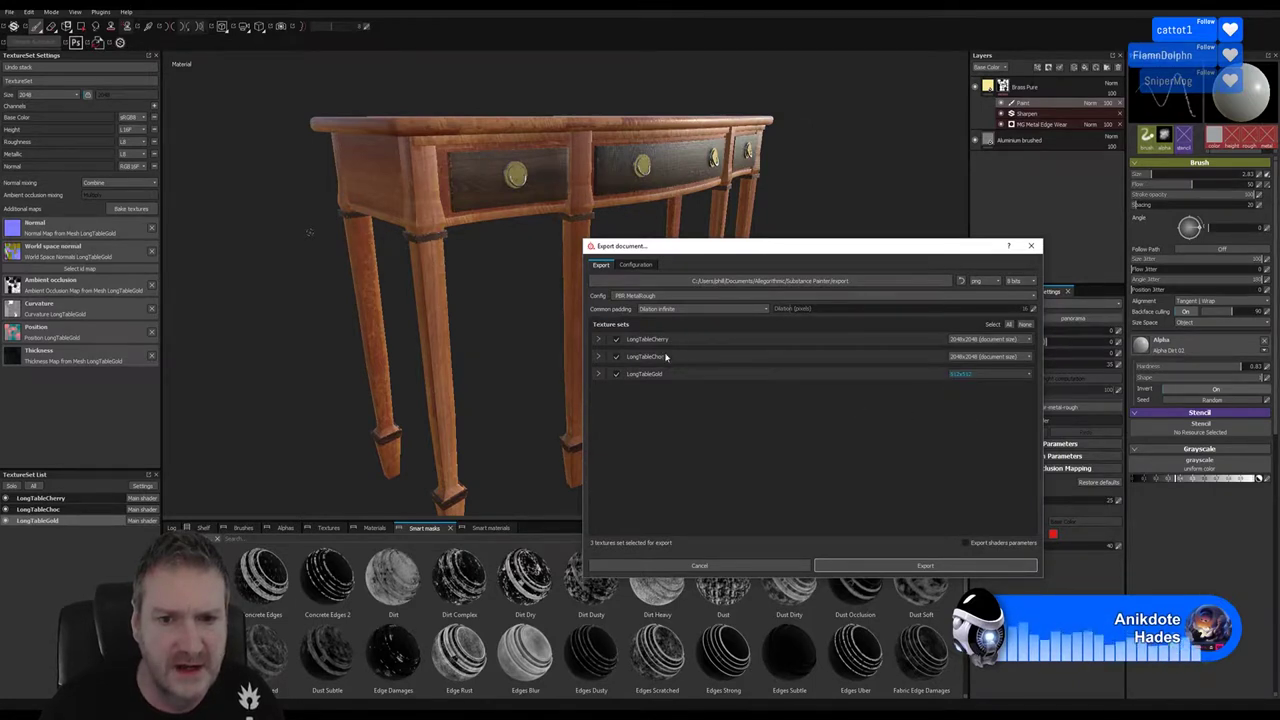
click(984, 356)
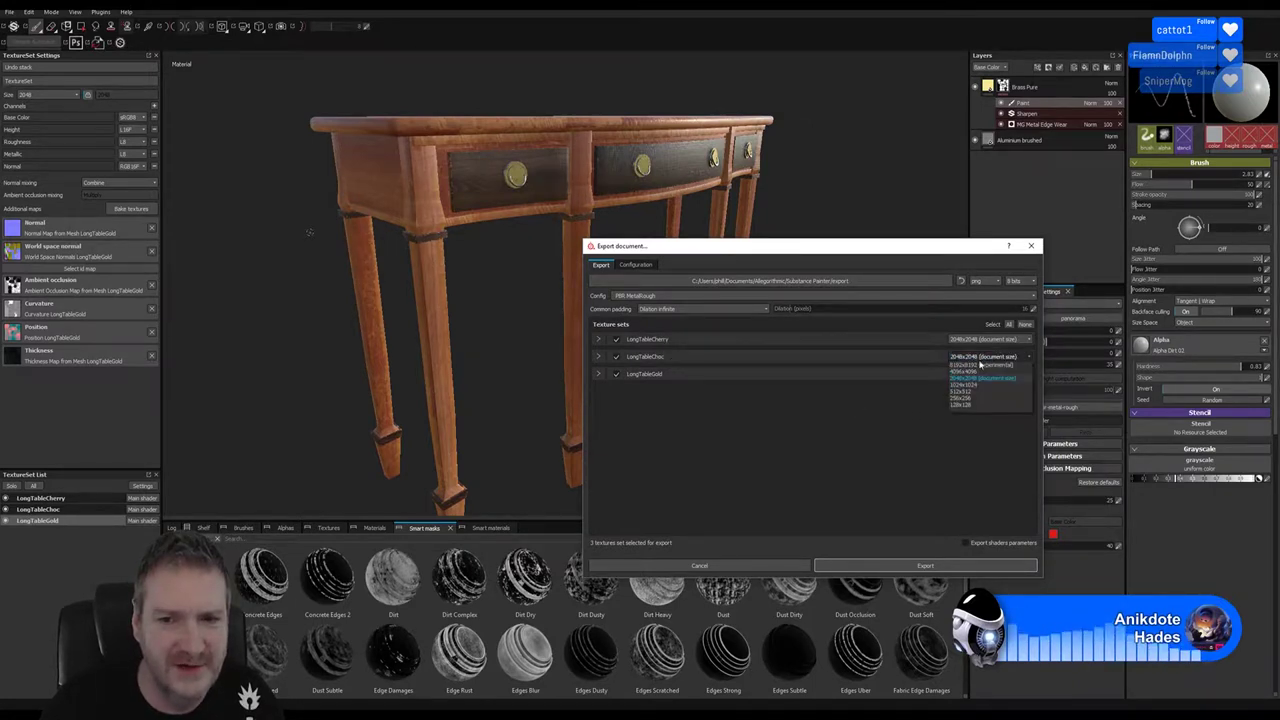
click(966, 385)
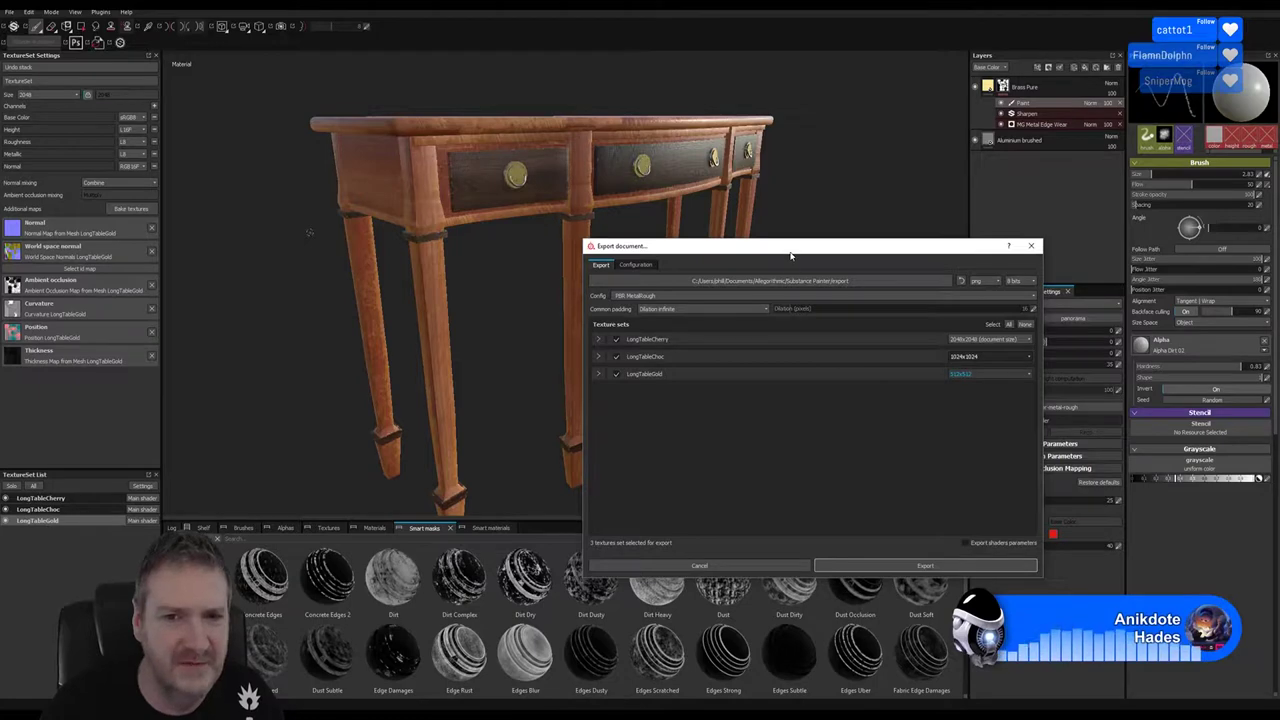
drag(790, 255, 752, 203)
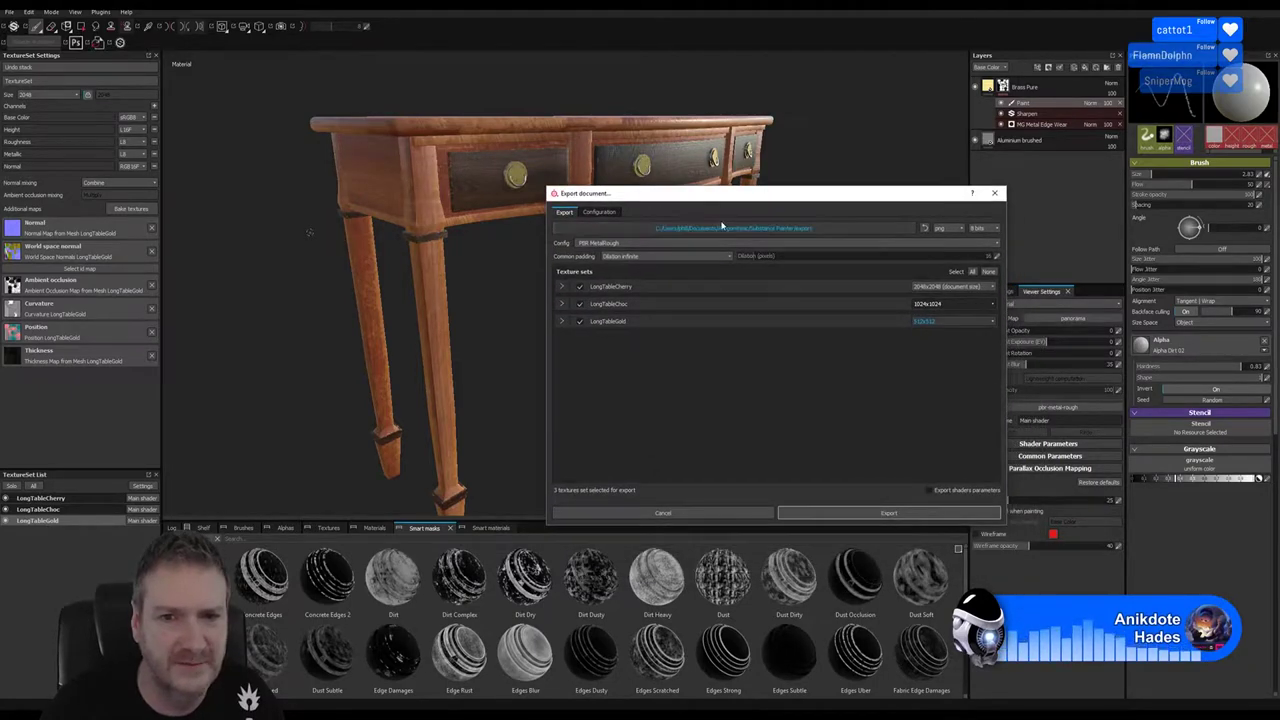
Export the three texture sets to the folder E:\UE4 Projects\Models\Max 2018 versions\Interior Furniture\Long Table
click(720, 228)
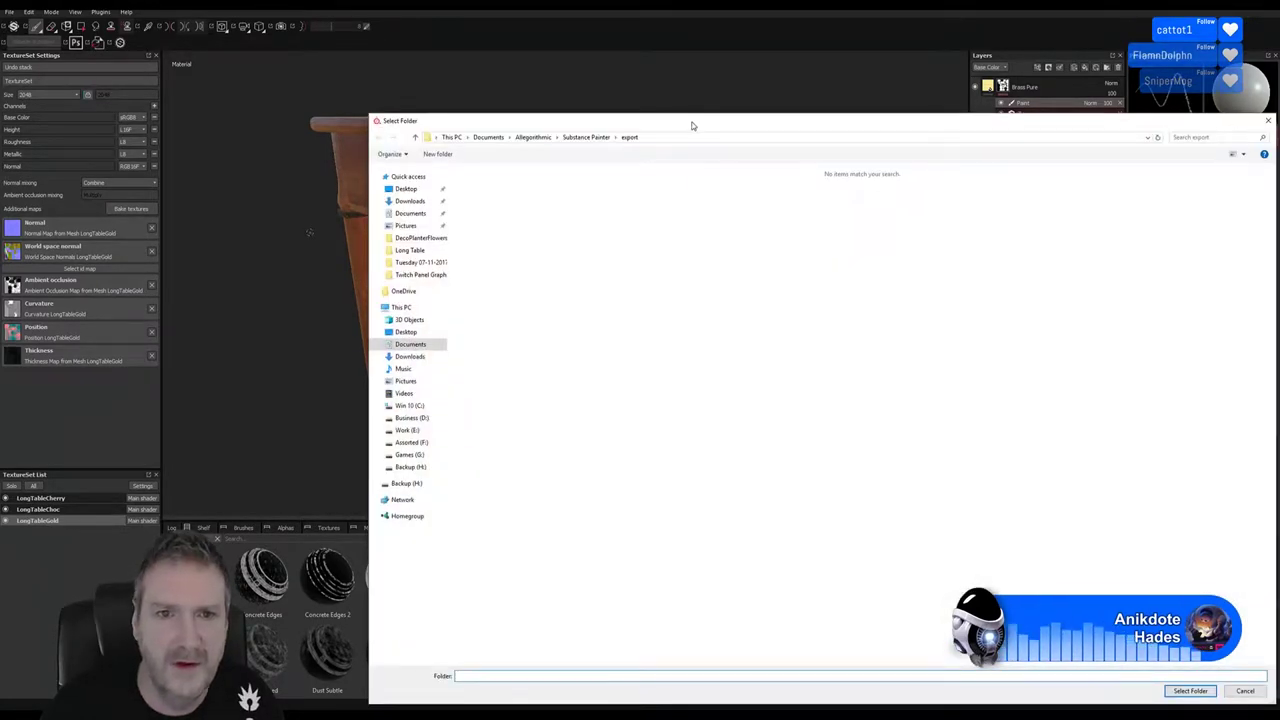
drag(692, 125, 494, 104)
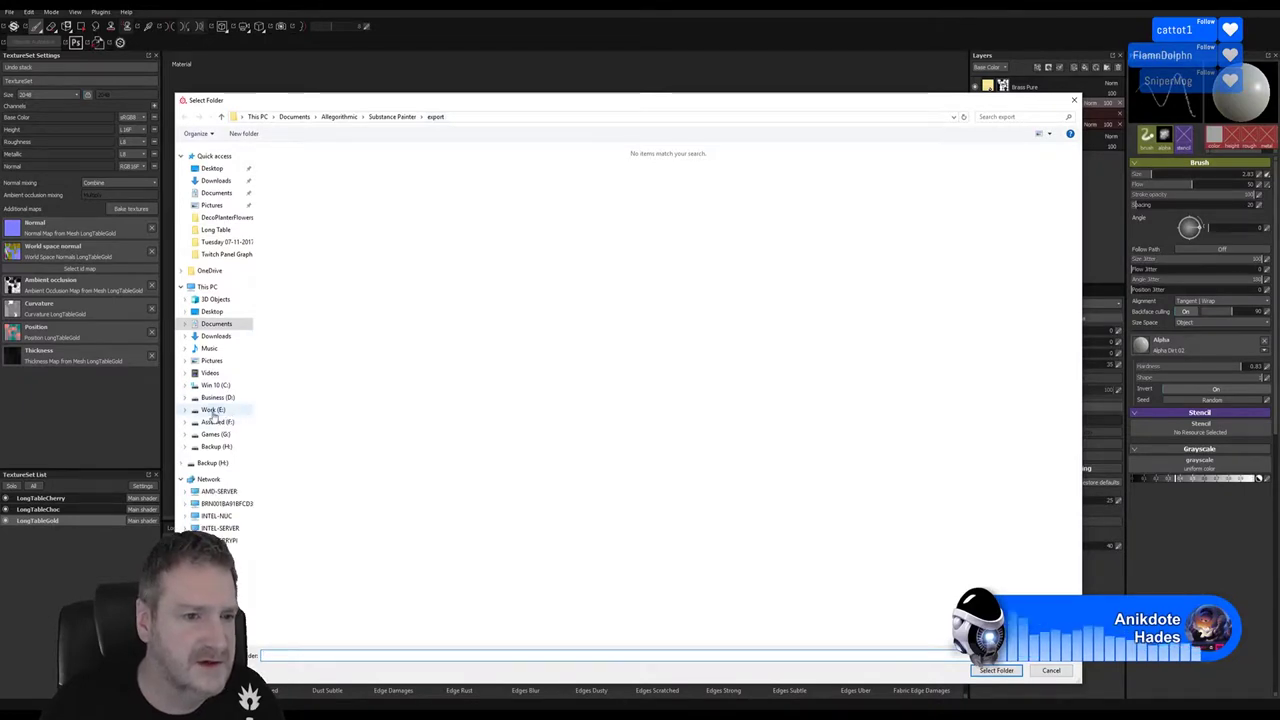
click(213, 409)
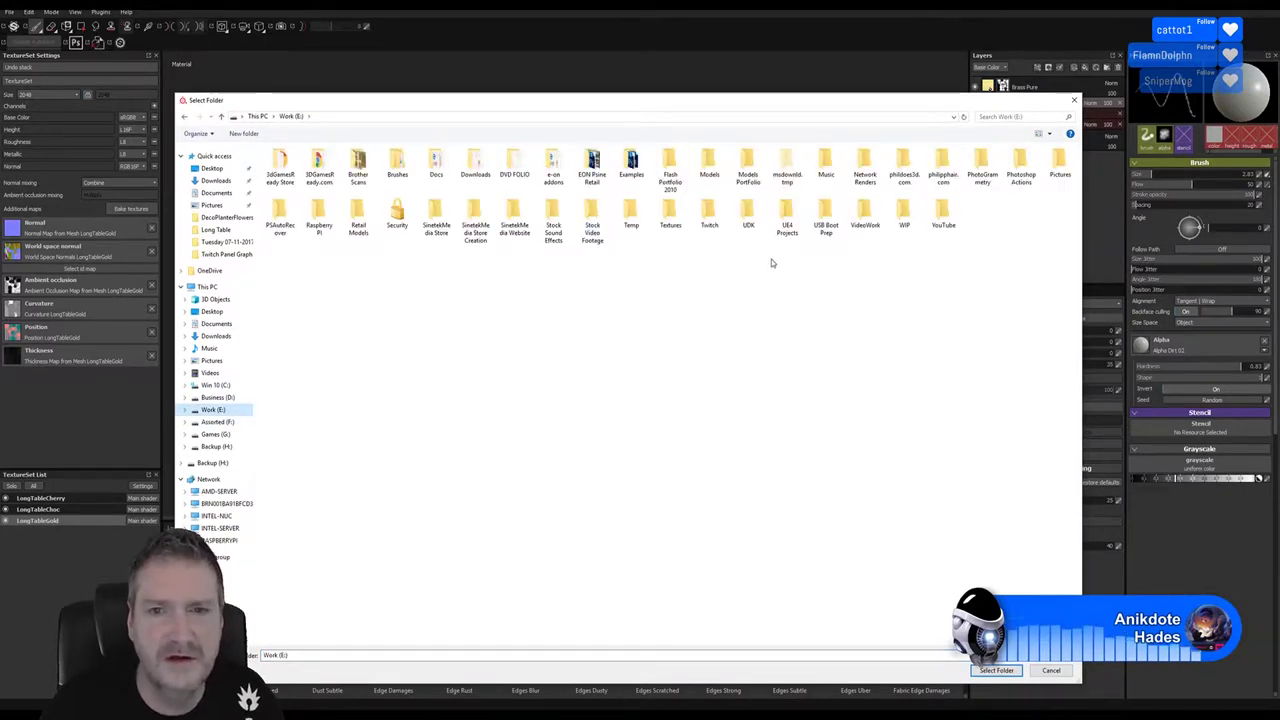
double_click(787, 226)
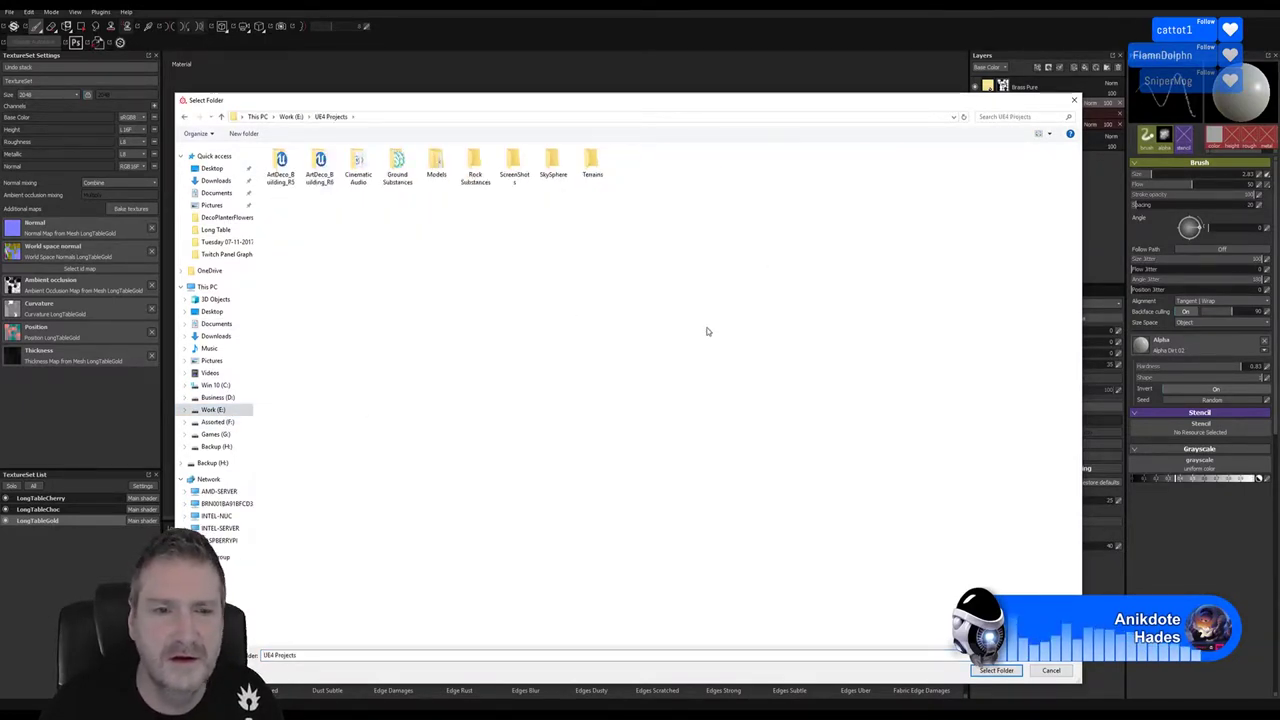
double_click(436, 165)
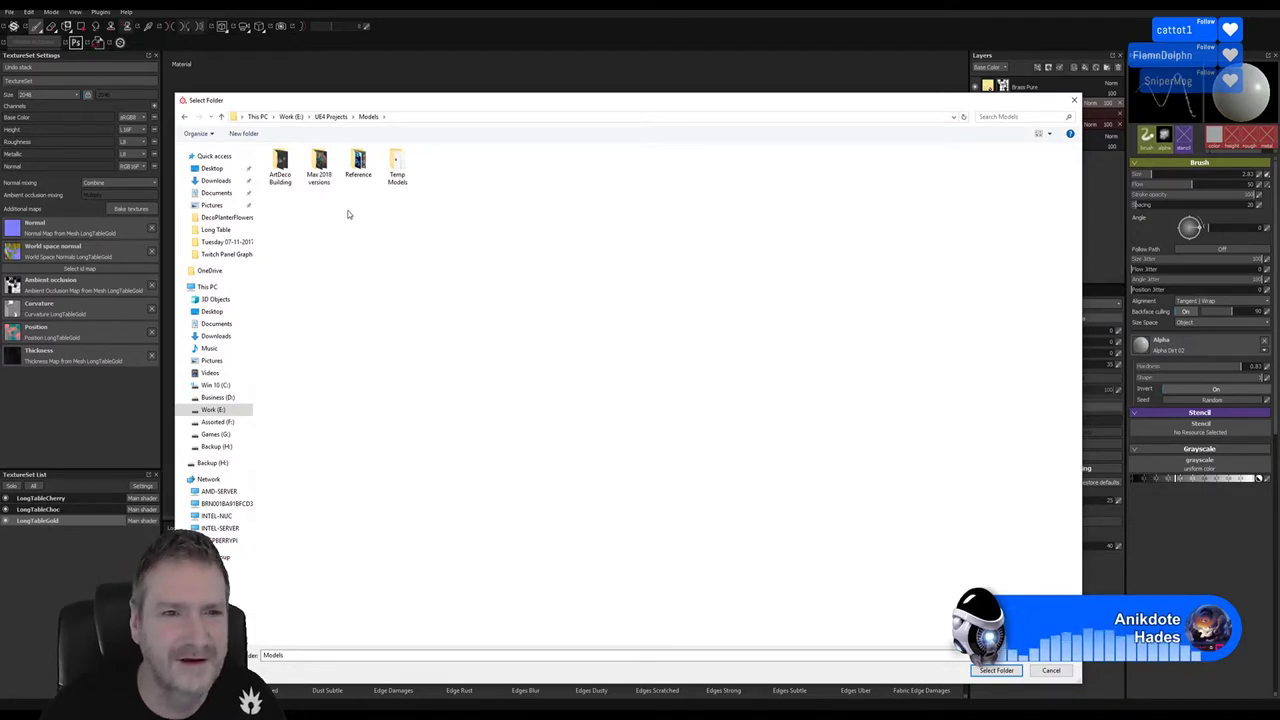
double_click(326, 180)
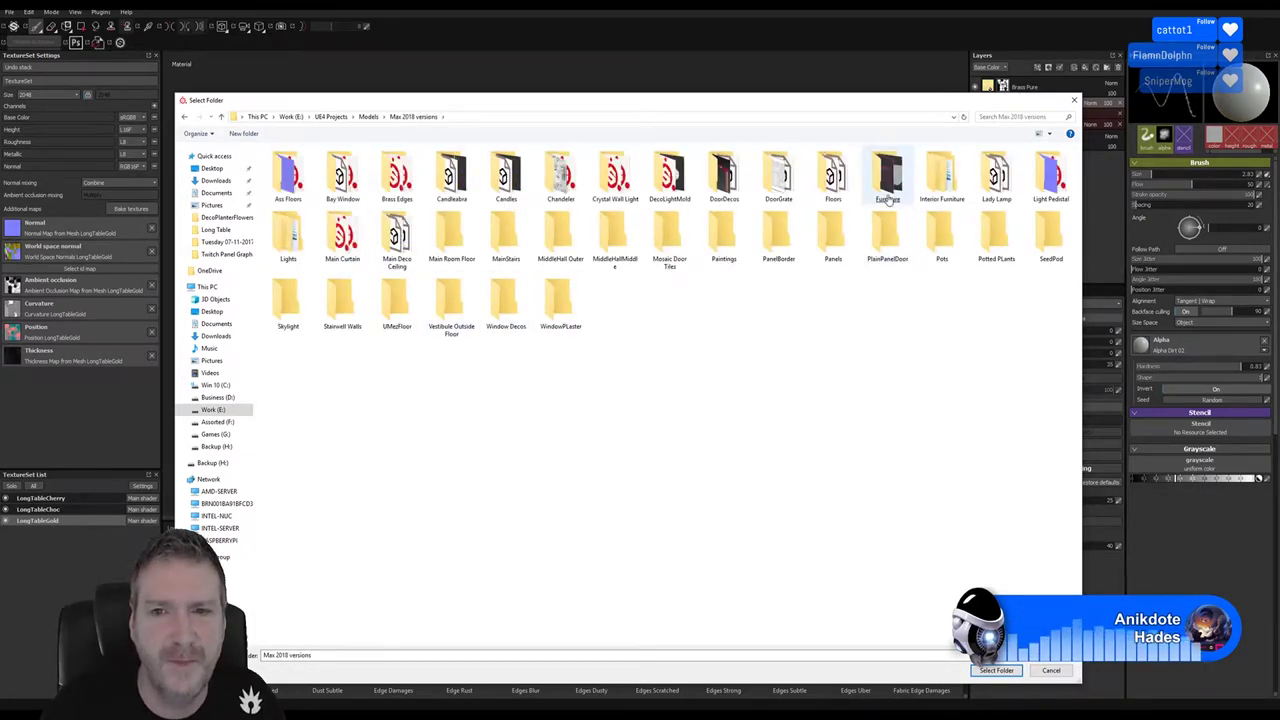
double_click(942, 181)
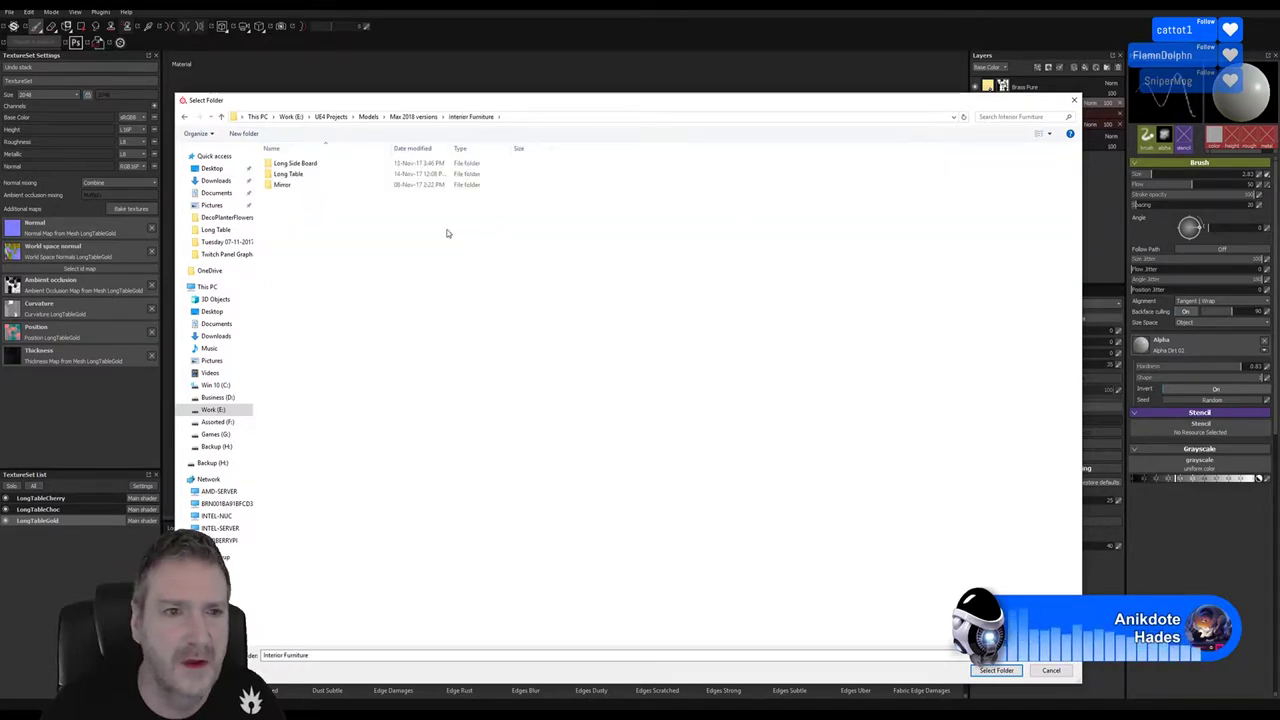
click(302, 175)
double_click(302, 176)
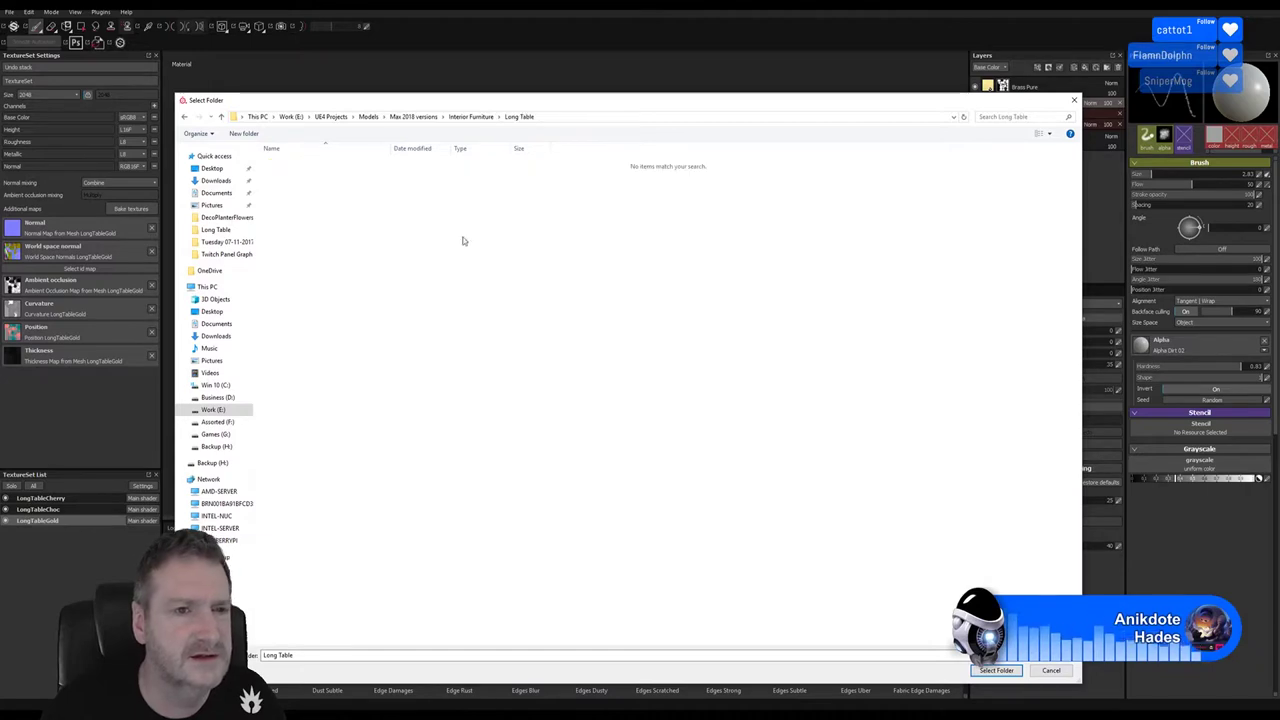
click(996, 670)
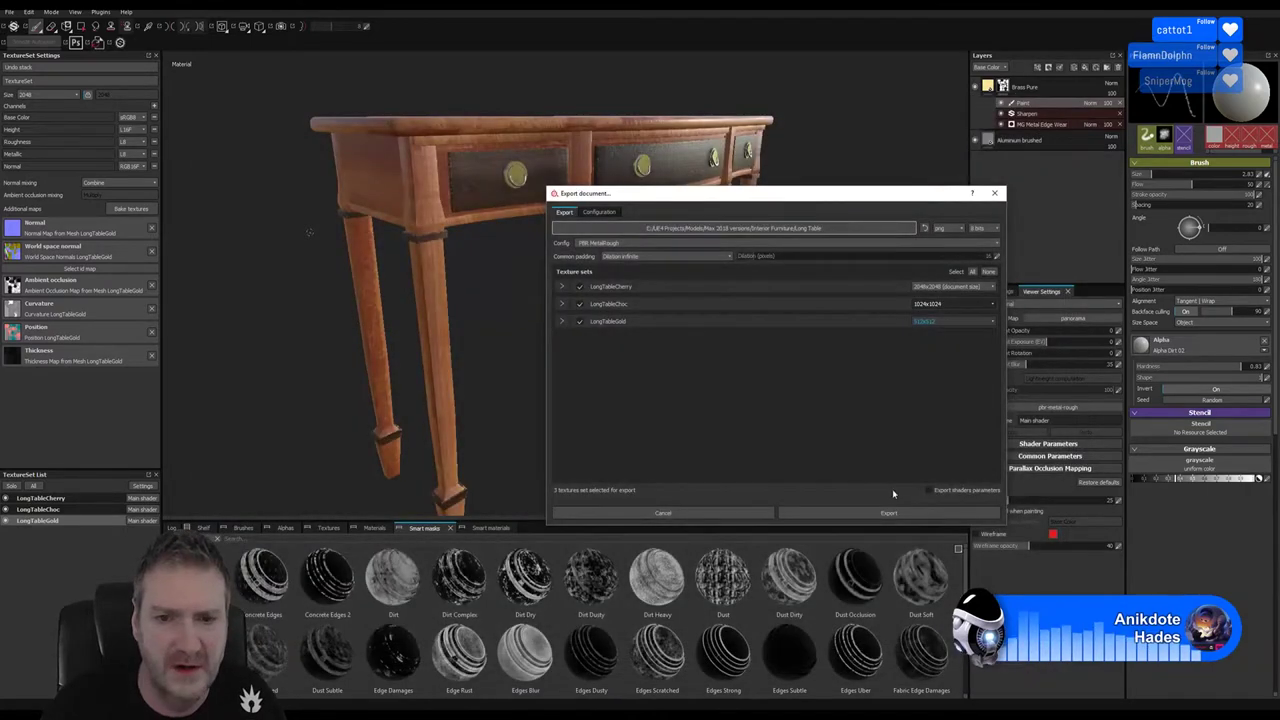
click(888, 512)
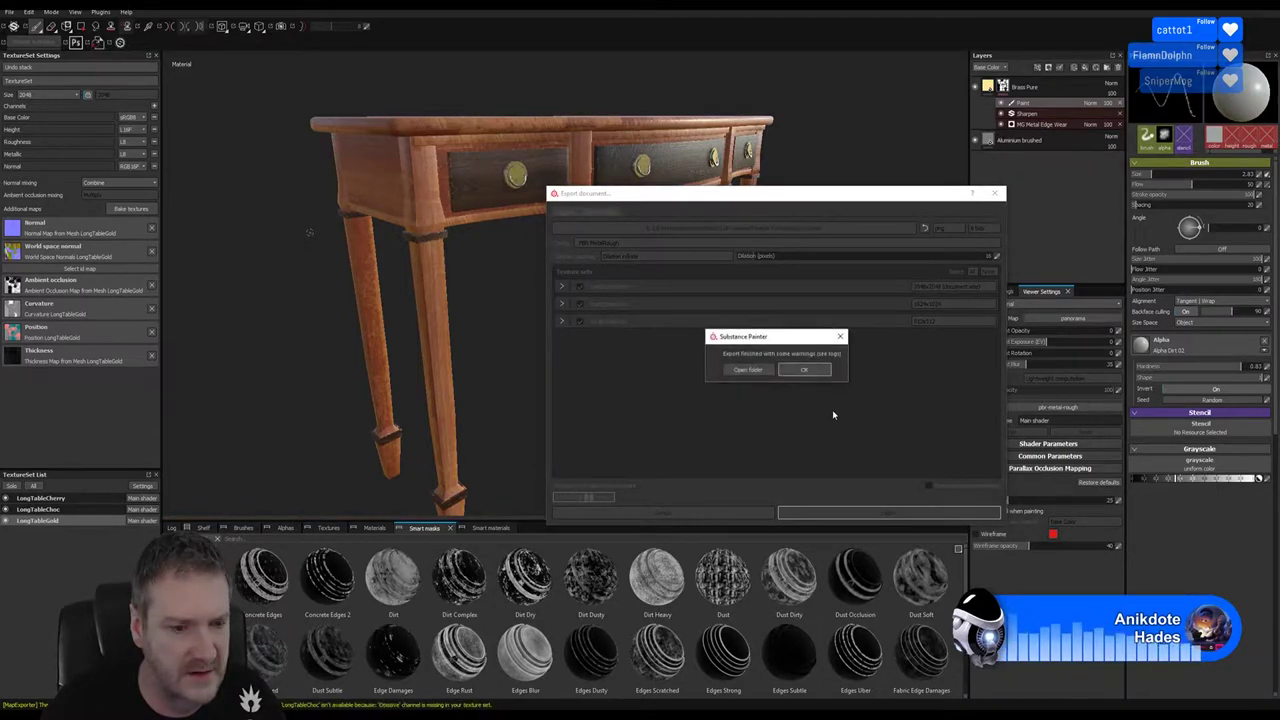
click(805, 369)
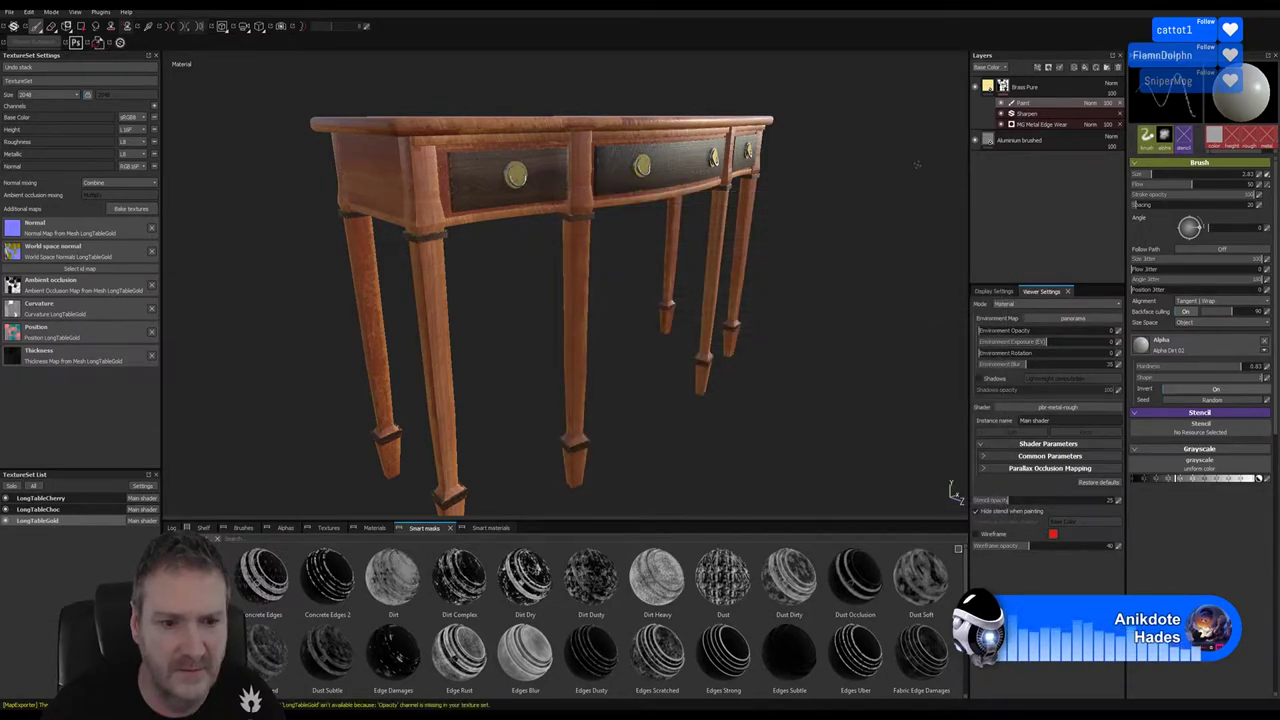
Switch to the Unreal Editor and open the project's Models > Interior content folder
key(super+d)
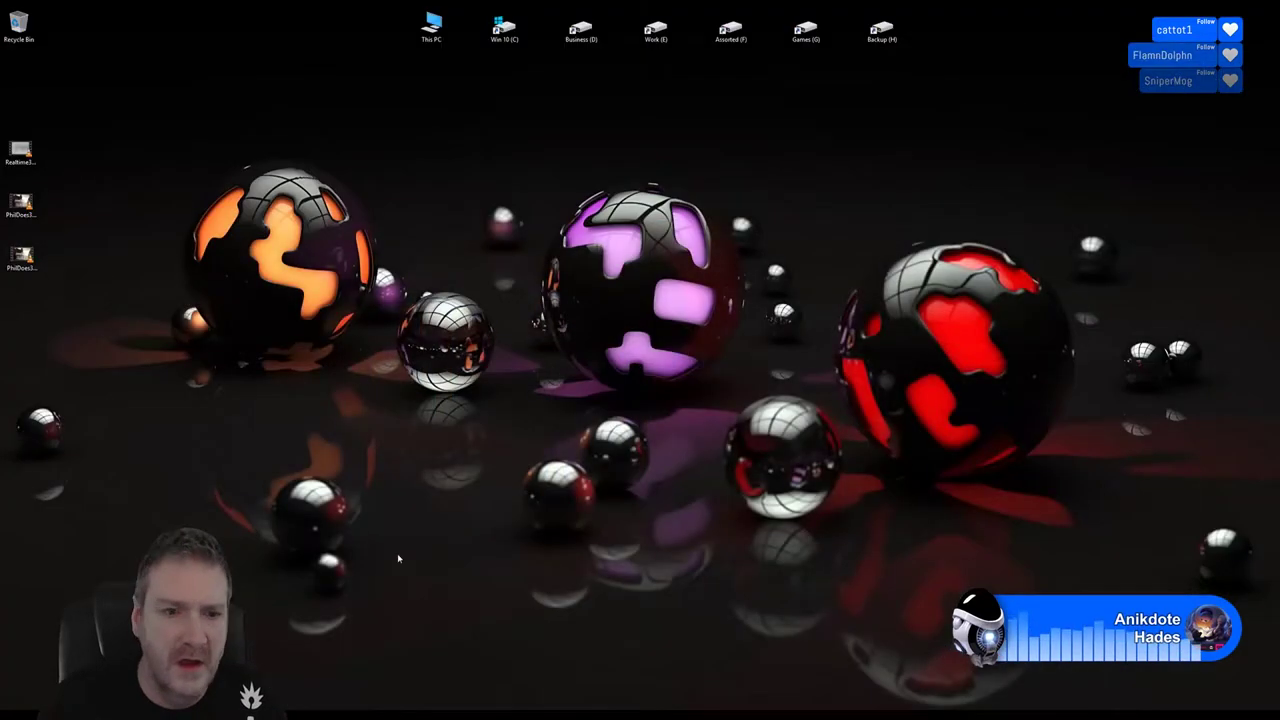
key(alt+Tab)
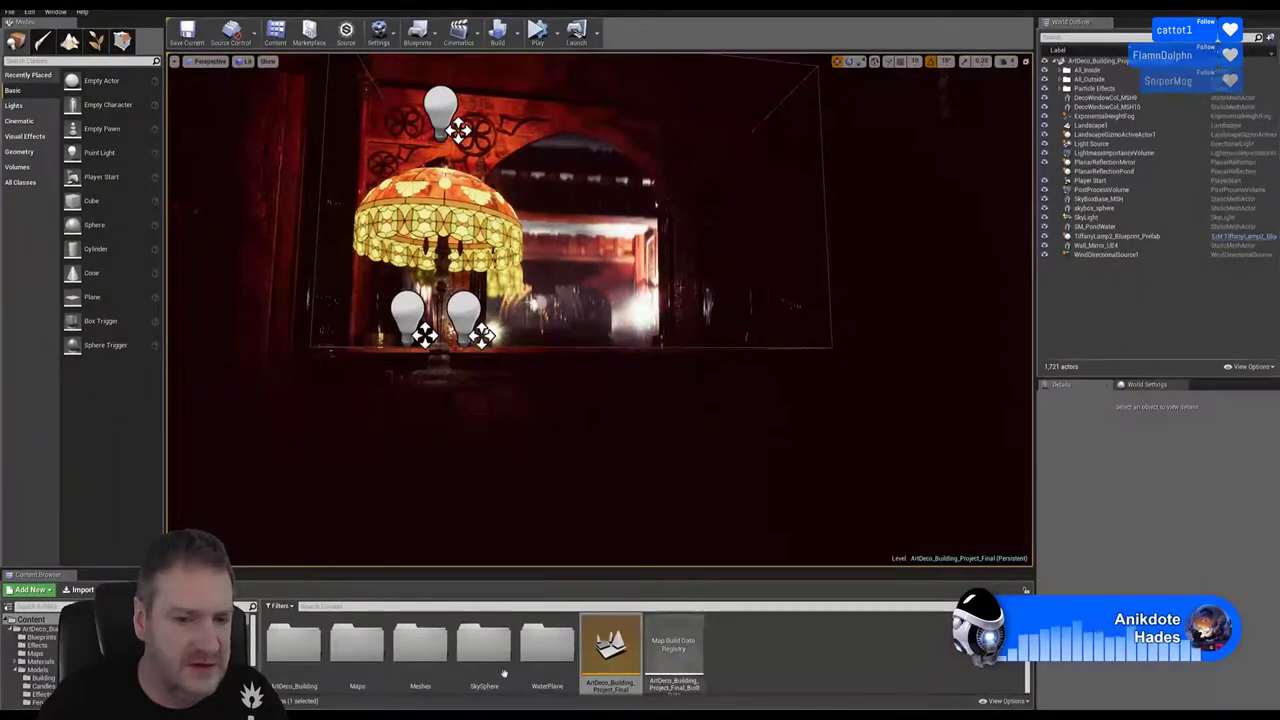
scroll(32, 660, down, 4)
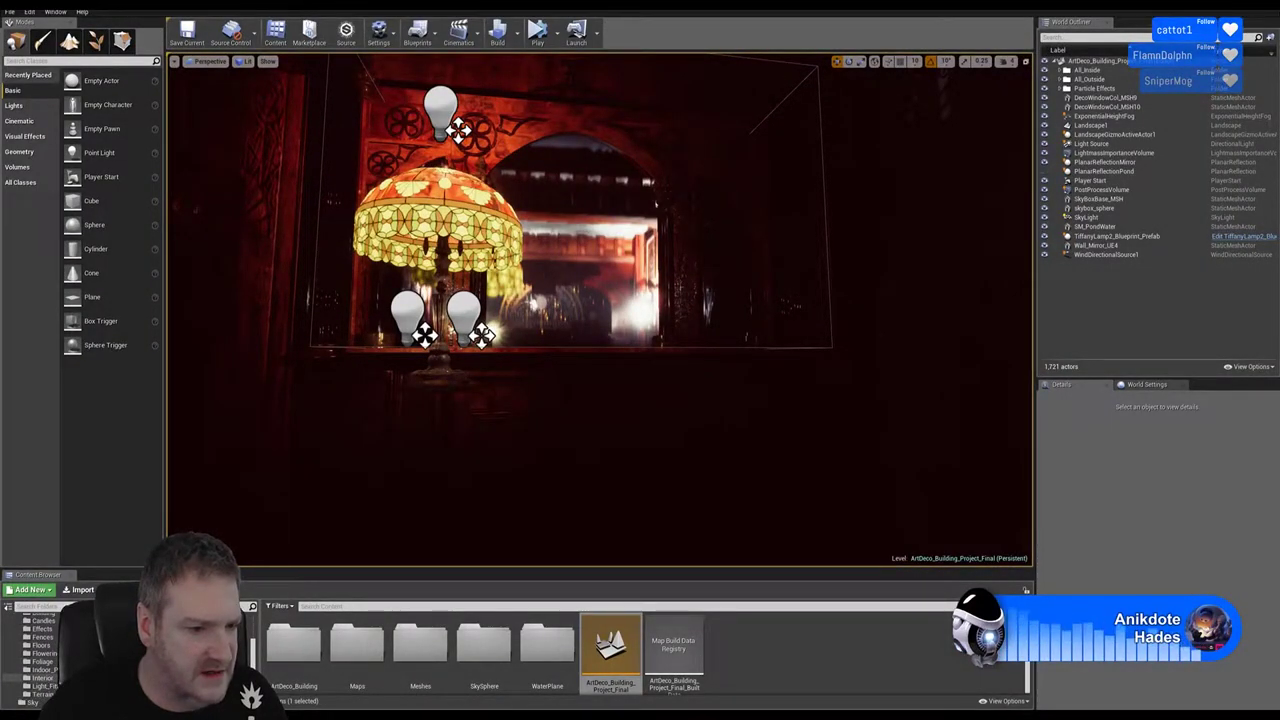
click(42, 678)
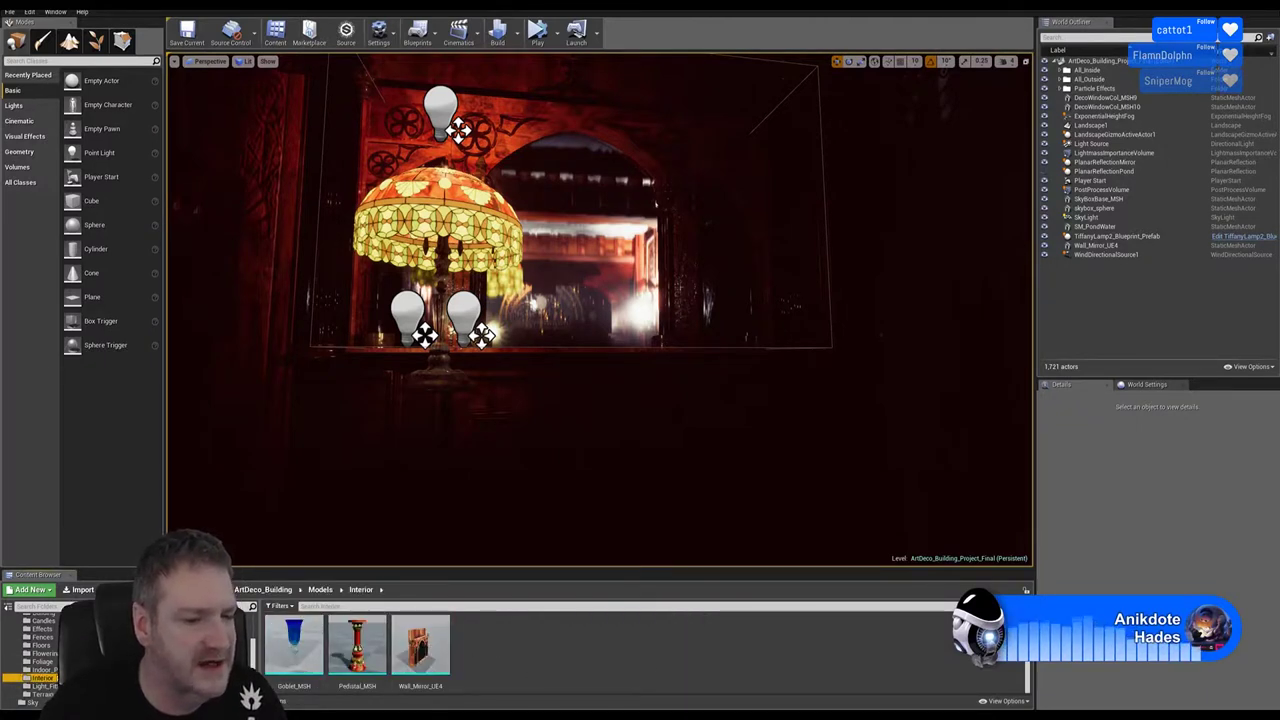
Import LongTable.FBX from Max 2018 versions\Interior Furniture\Long Table as a static mesh into the Interior folder, keeping the offered FBX options
click(80, 589)
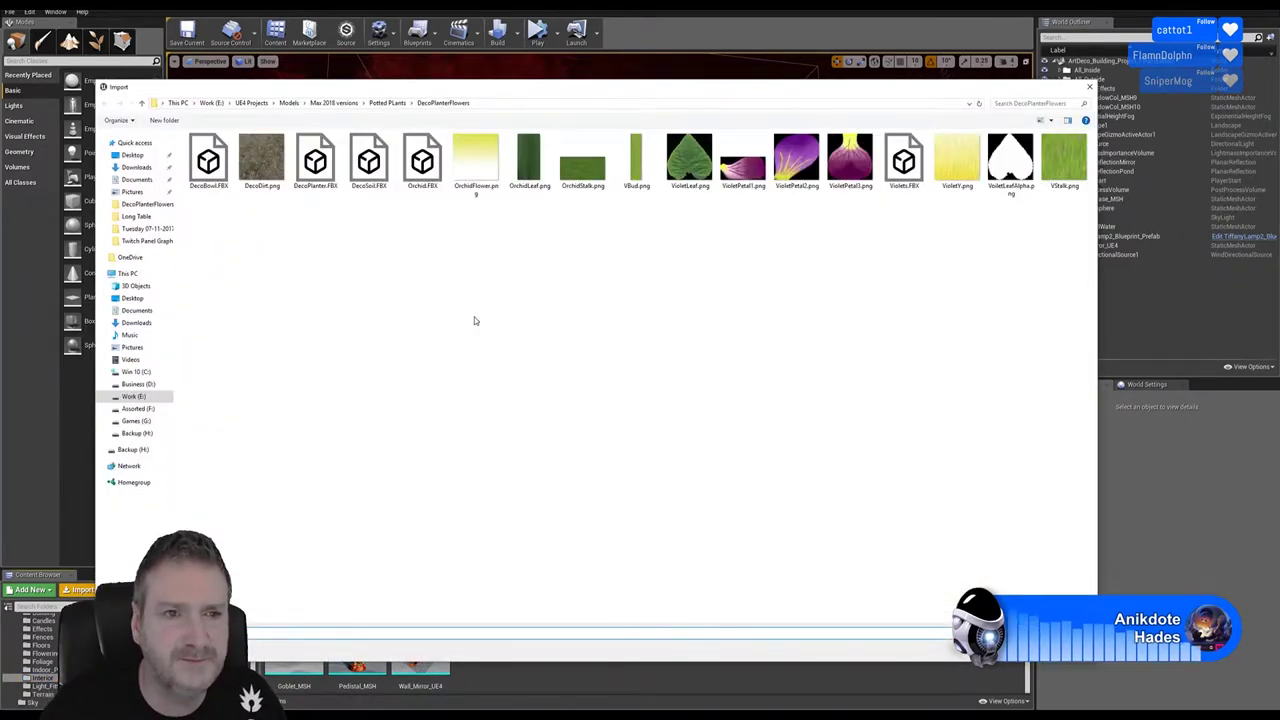
click(343, 103)
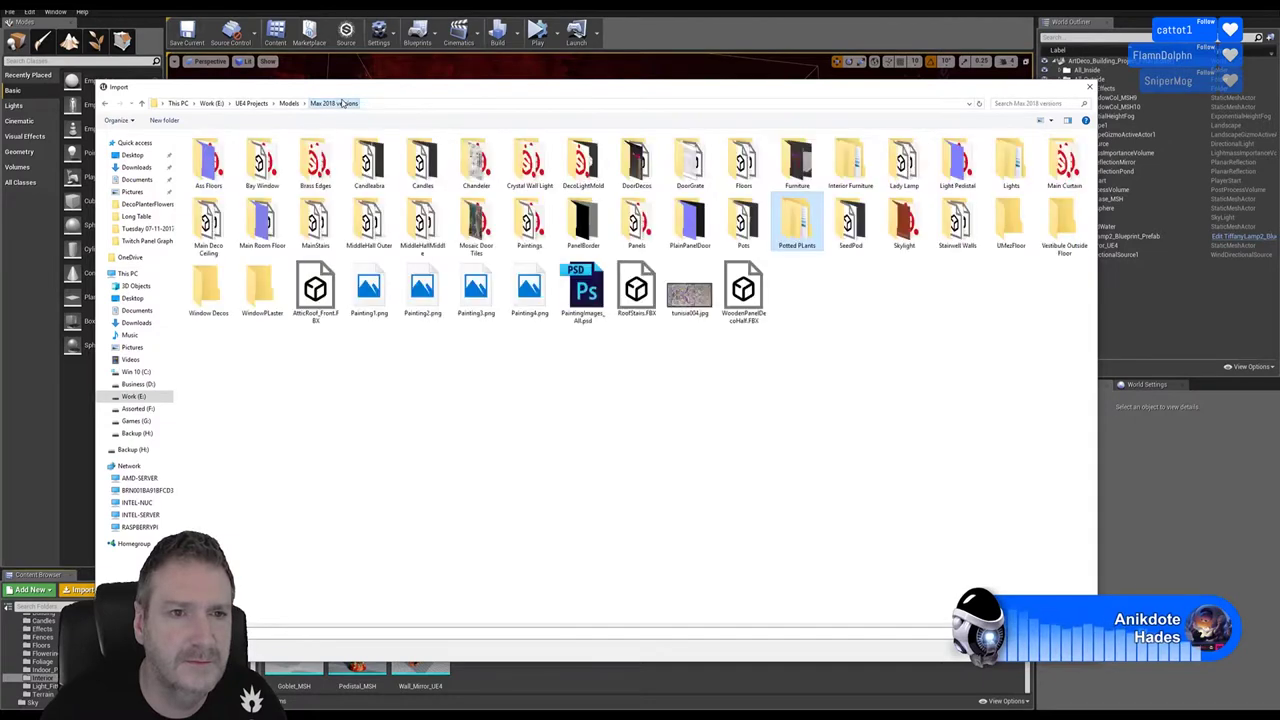
double_click(852, 168)
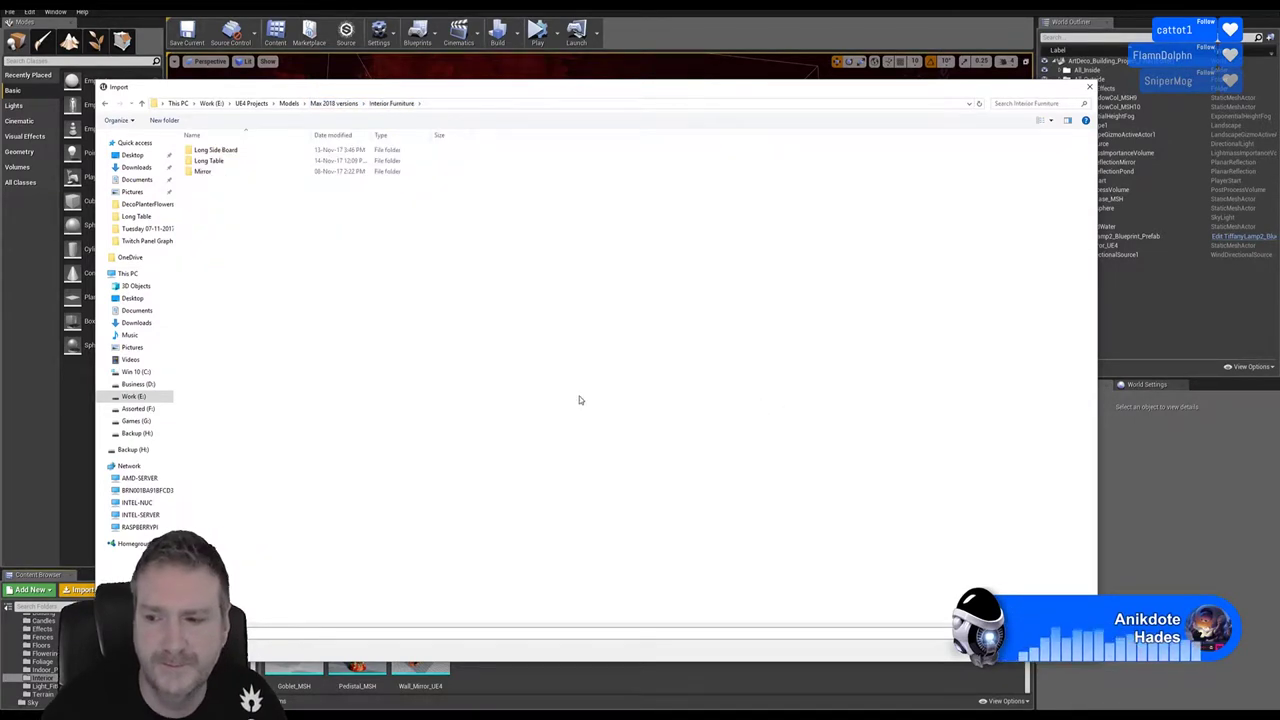
double_click(212, 160)
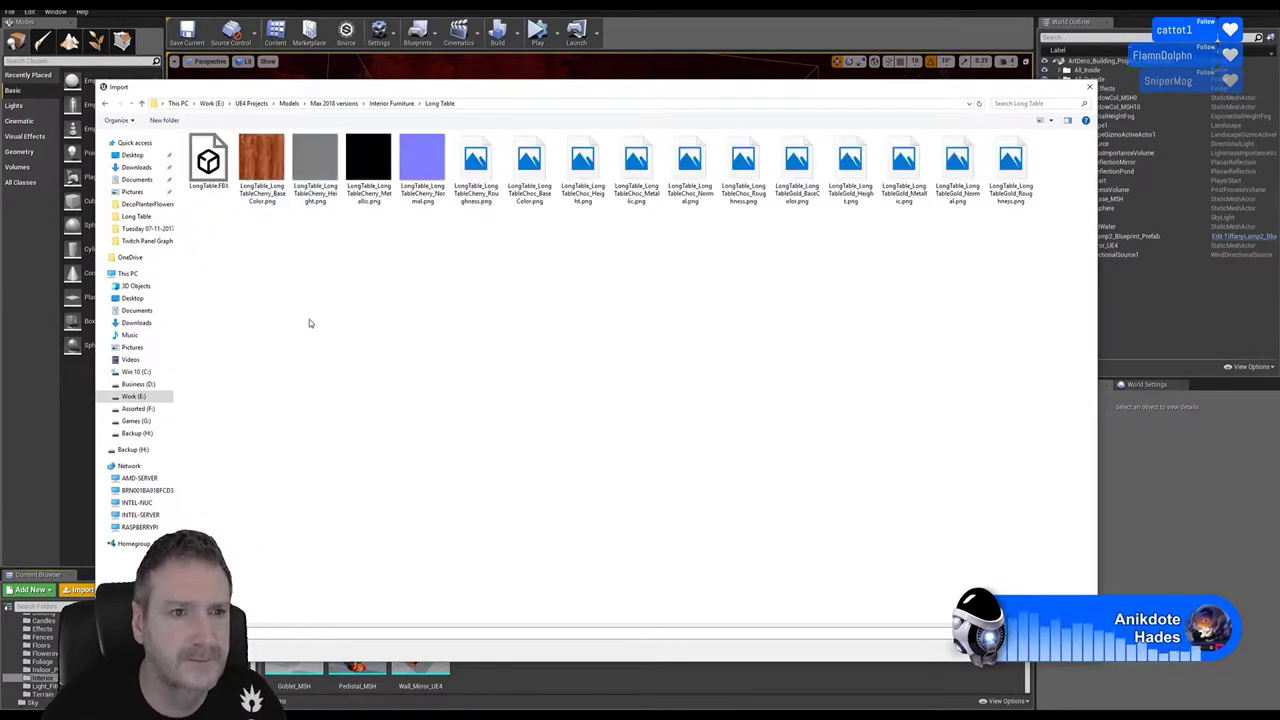
double_click(208, 160)
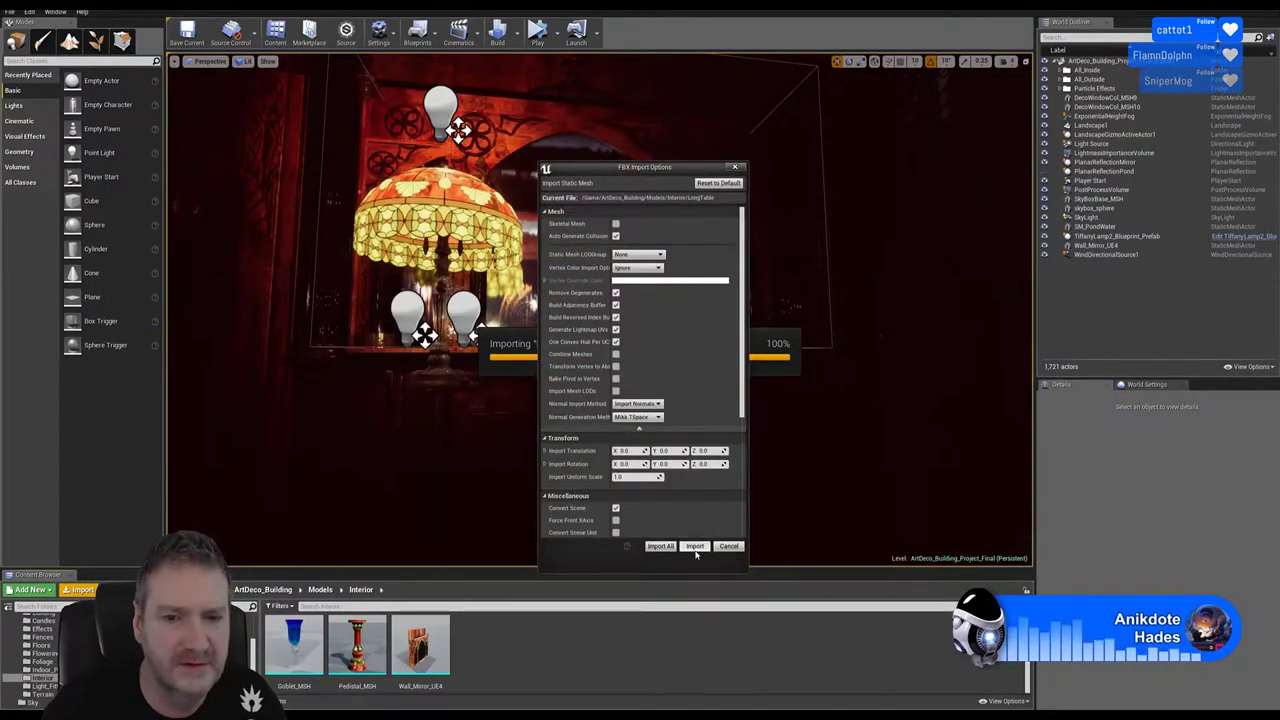
click(694, 547)
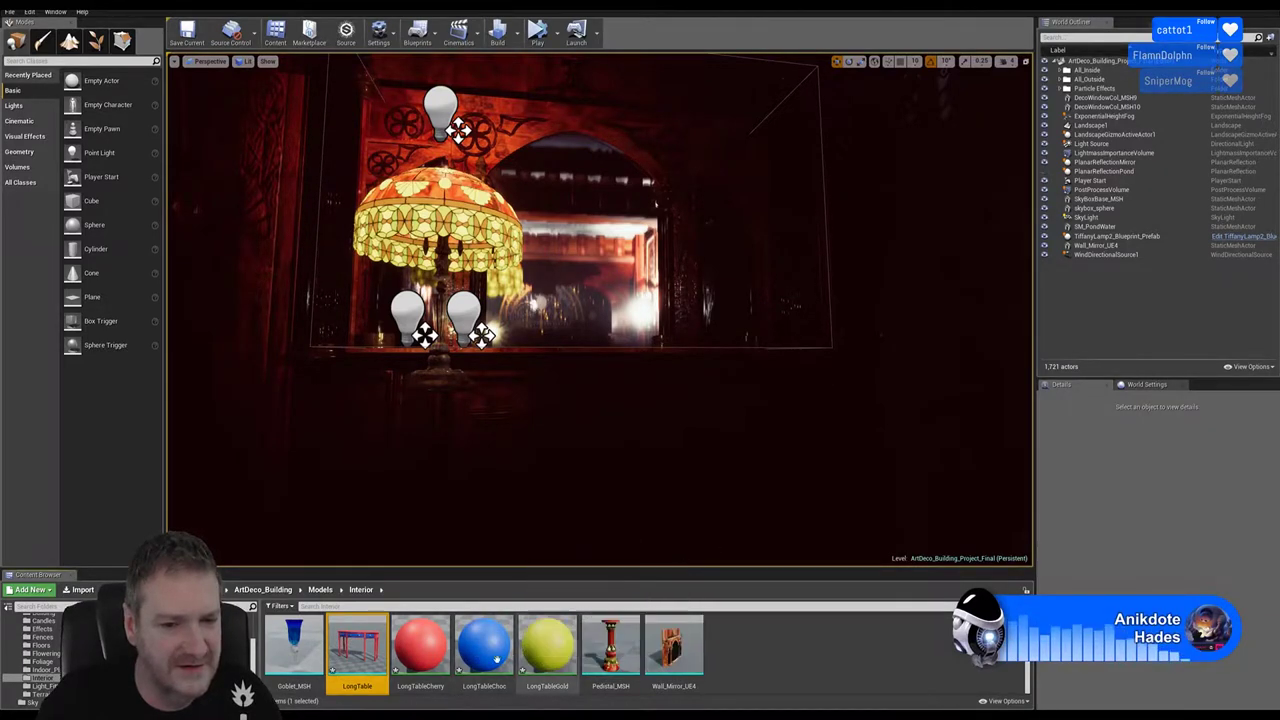
Open the LongTableCherry material and import the LongTableCherry BaseColor, Metallic, Normal and Roughness PNG textures, leaving out Height
click(424, 651)
double_click(424, 651)
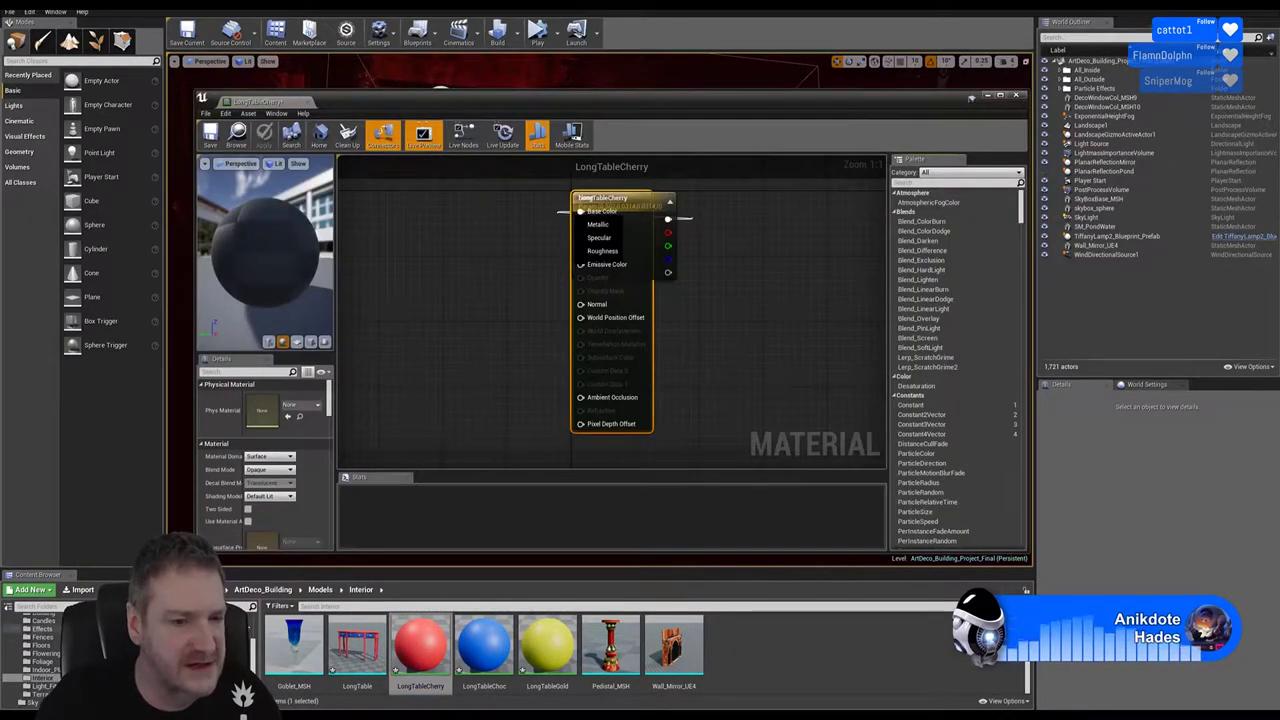
click(86, 590)
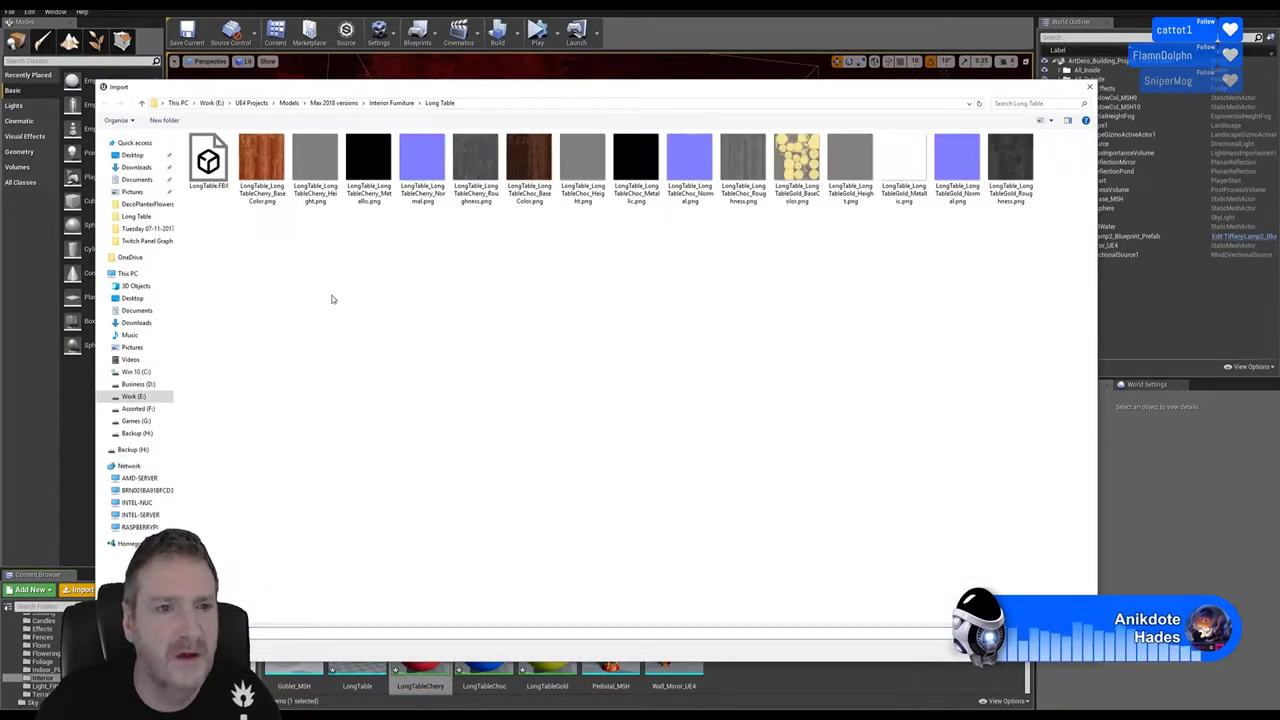
click(266, 200)
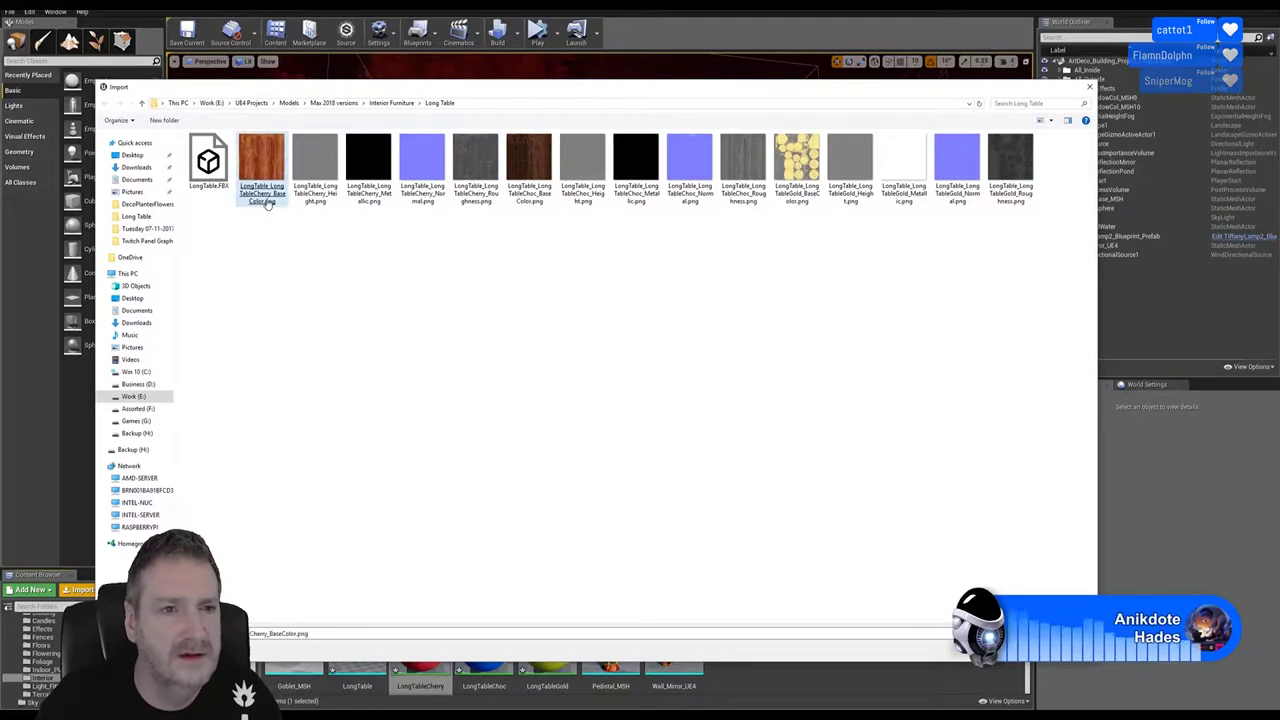
ctrl+click(368, 200)
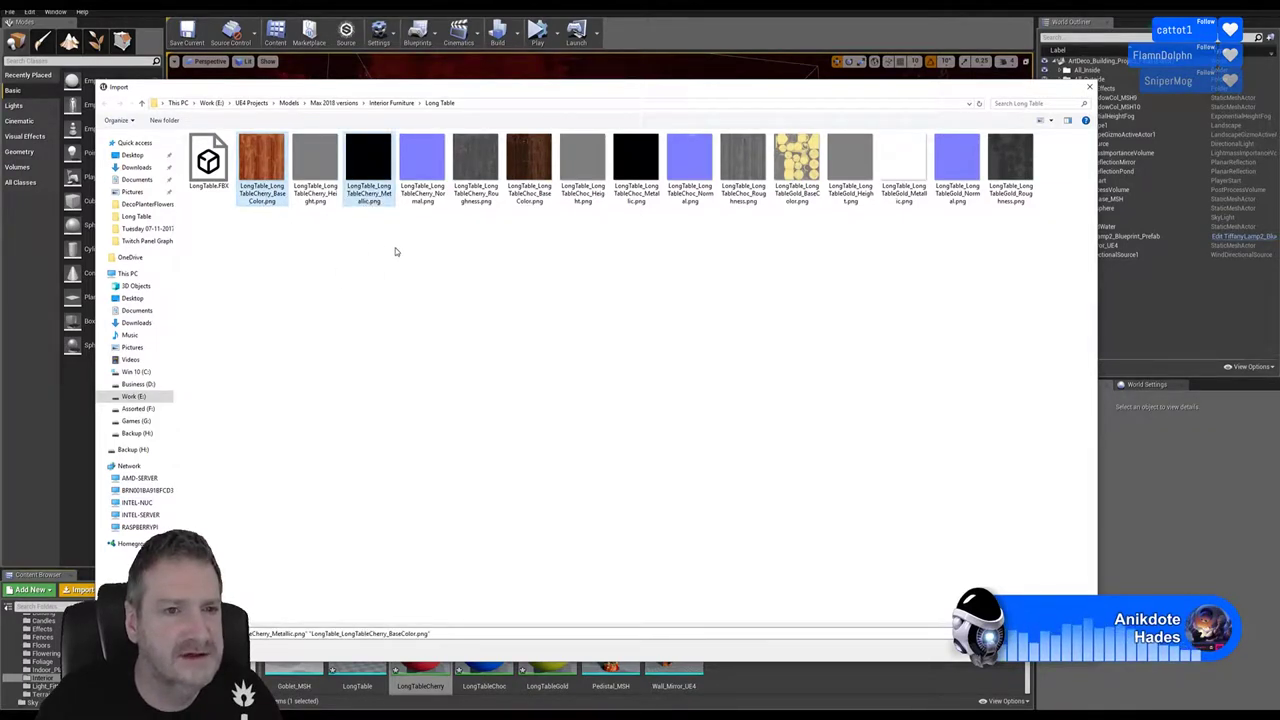
ctrl+click(426, 196)
ctrl+click(477, 198)
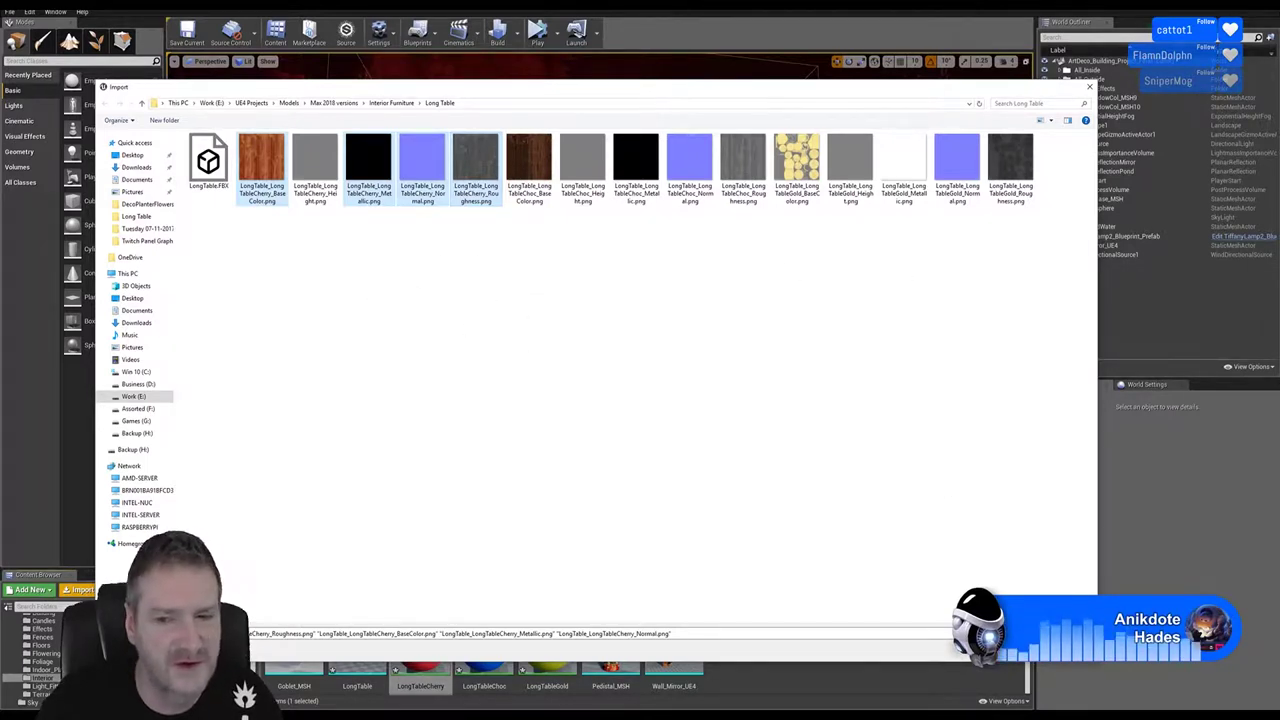
key(Return)
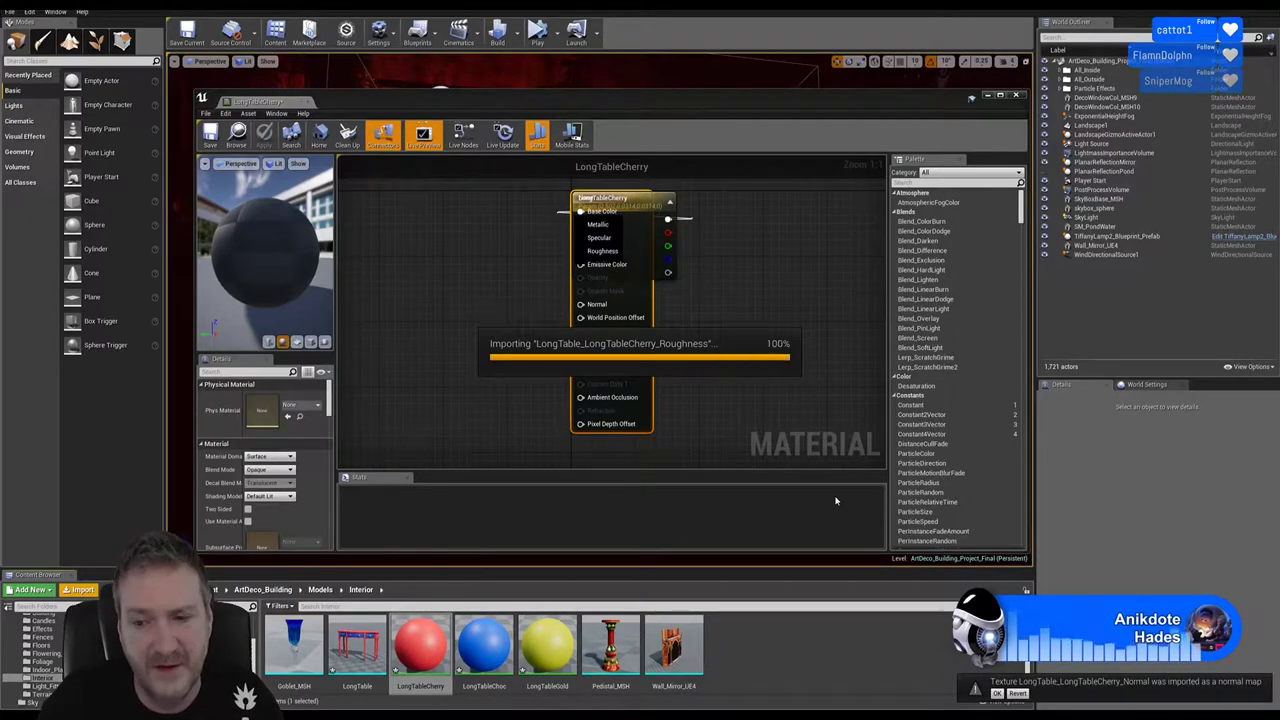
Add the four Cherry textures to the LongTableCherry graph and arrange them in a column: base color, metallic, normal, roughness
drag(435, 655, 386, 290)
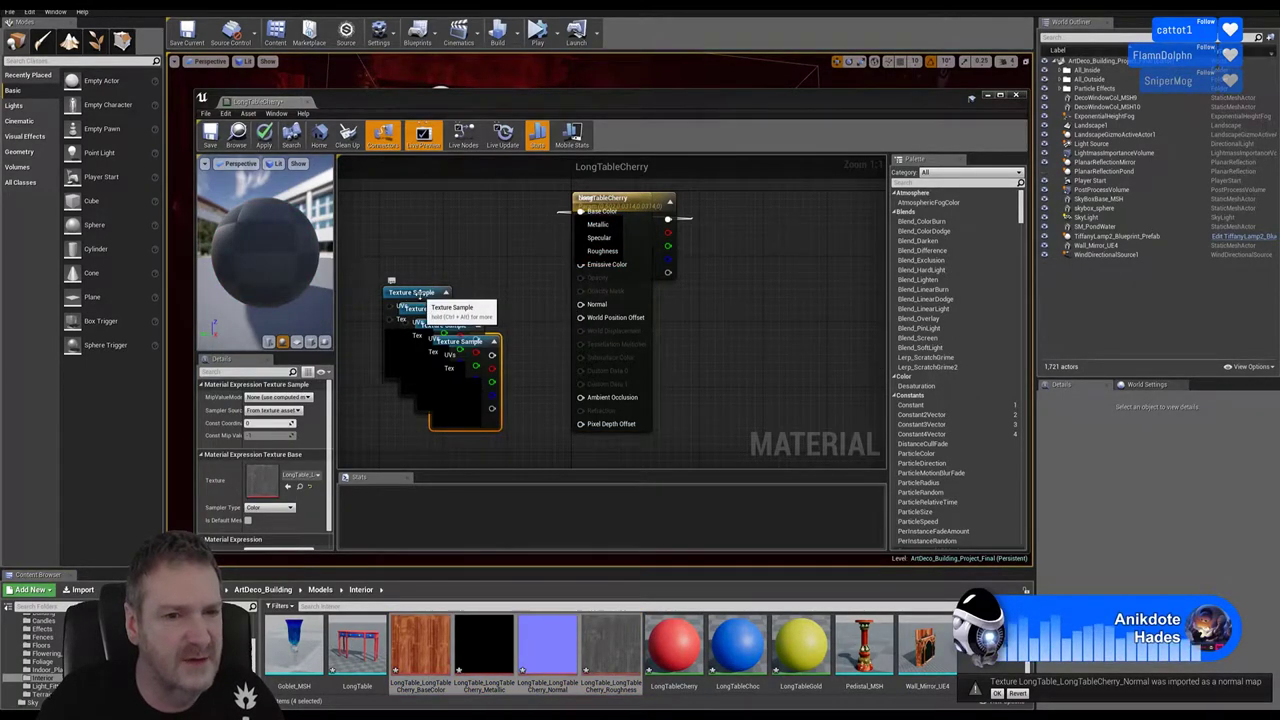
drag(424, 290, 447, 181)
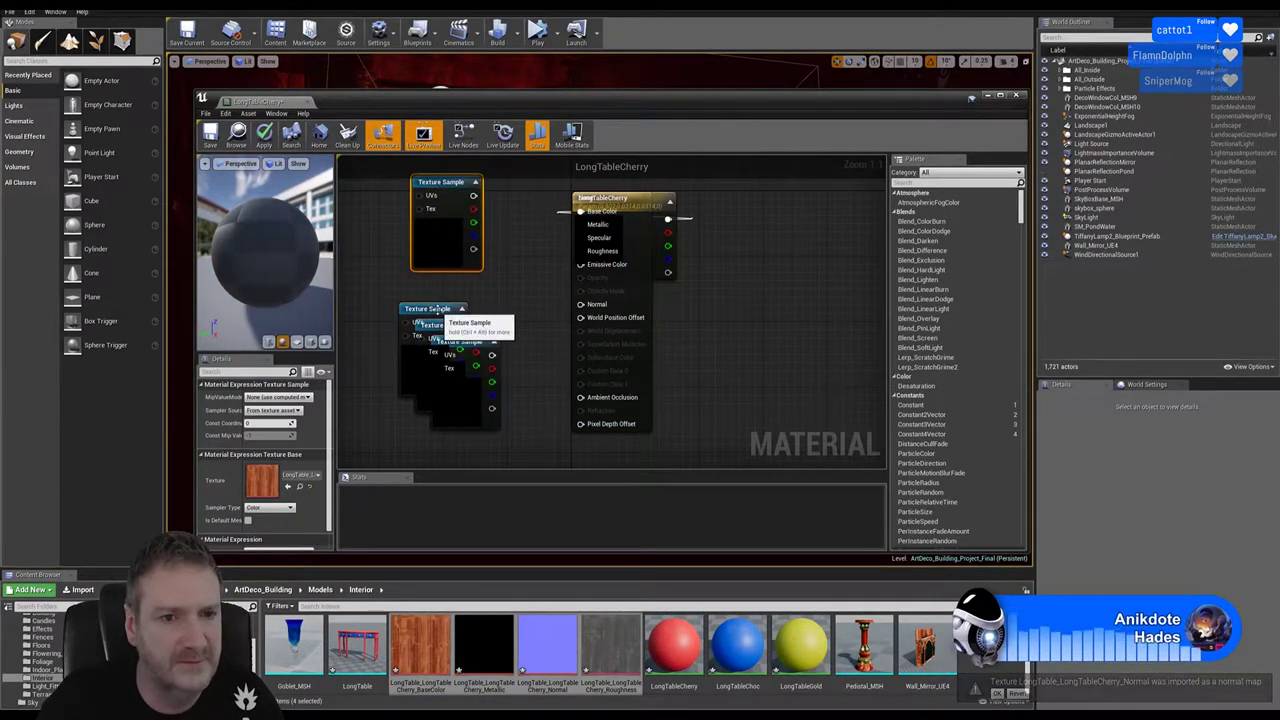
drag(434, 304, 442, 290)
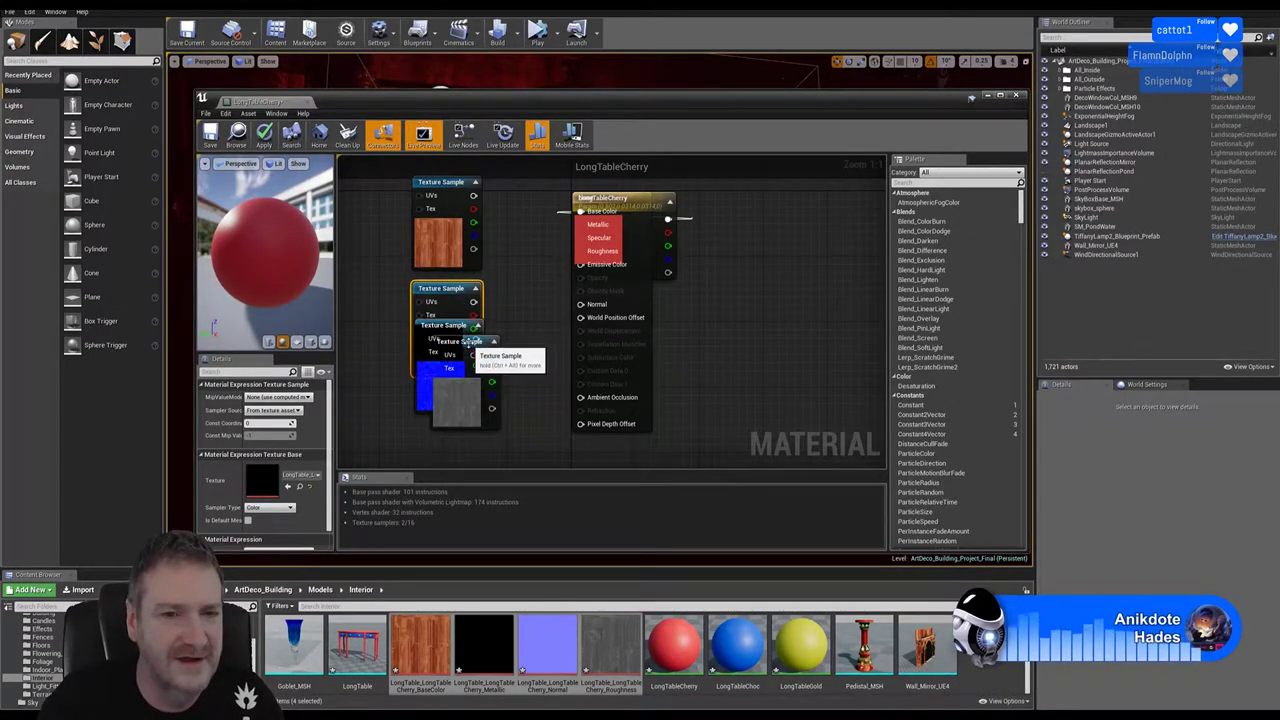
drag(467, 336, 445, 440)
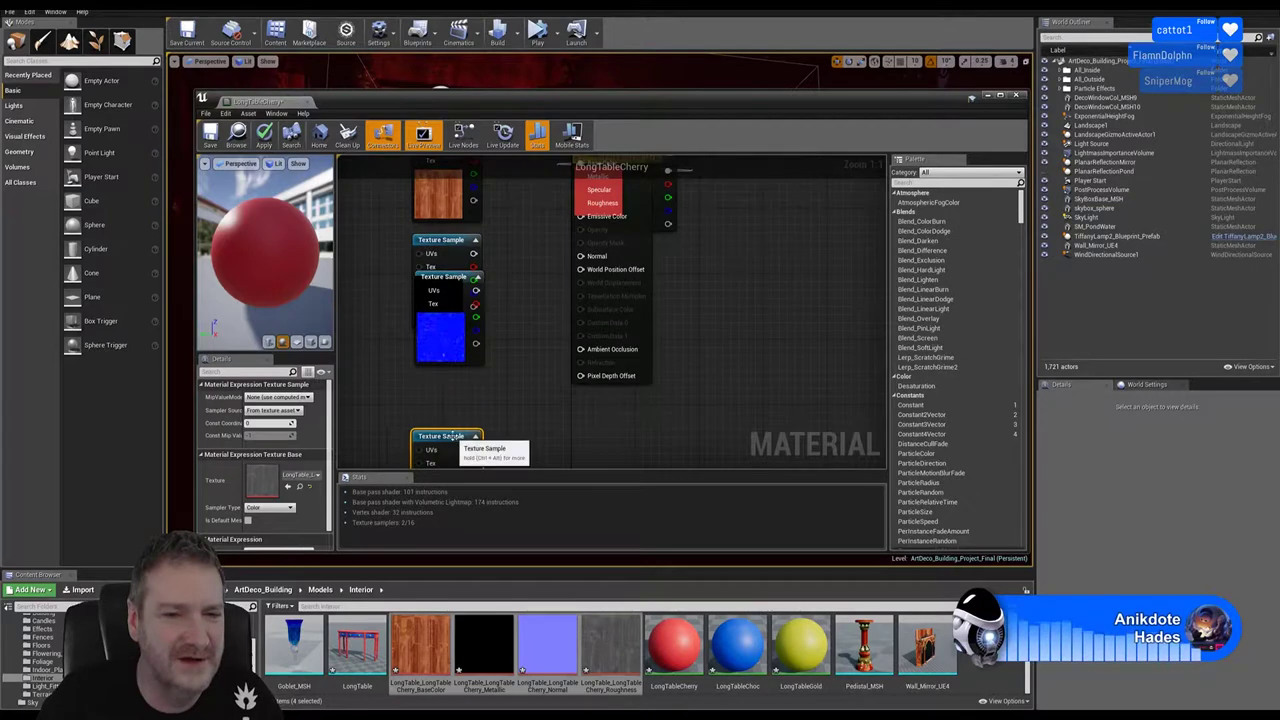
drag(449, 279, 450, 342)
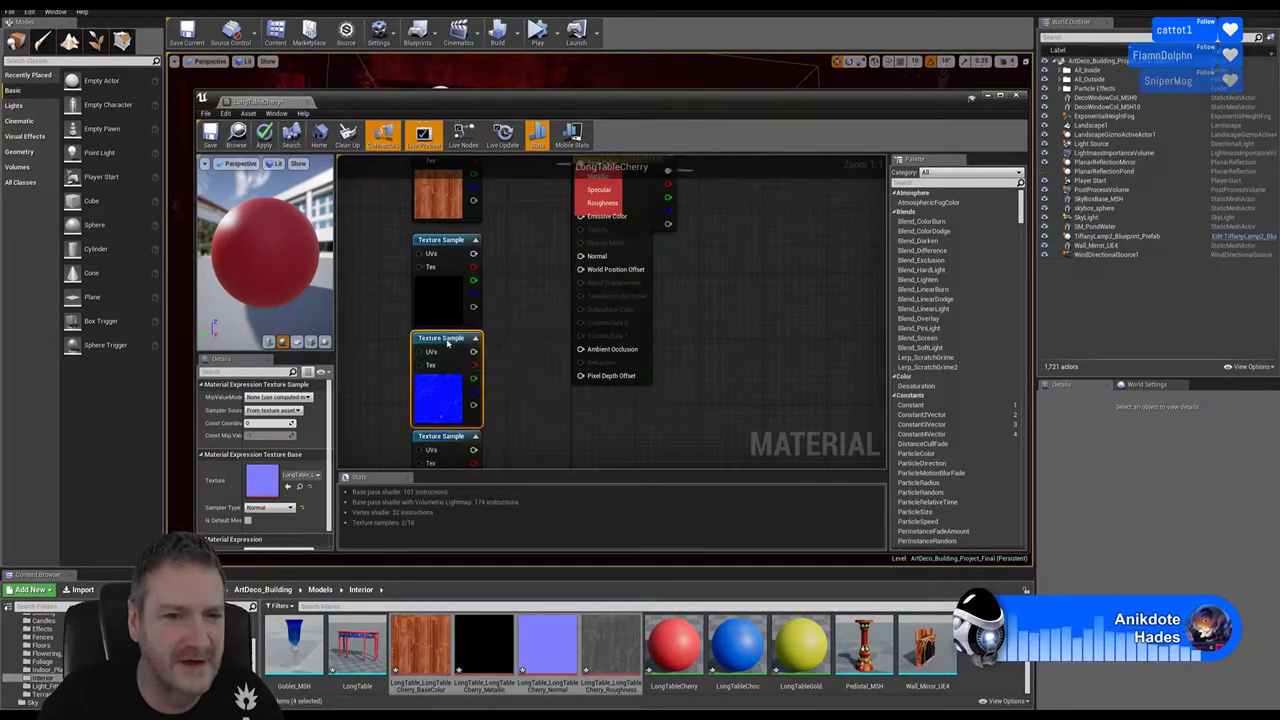
right_drag(539, 272, 523, 331)
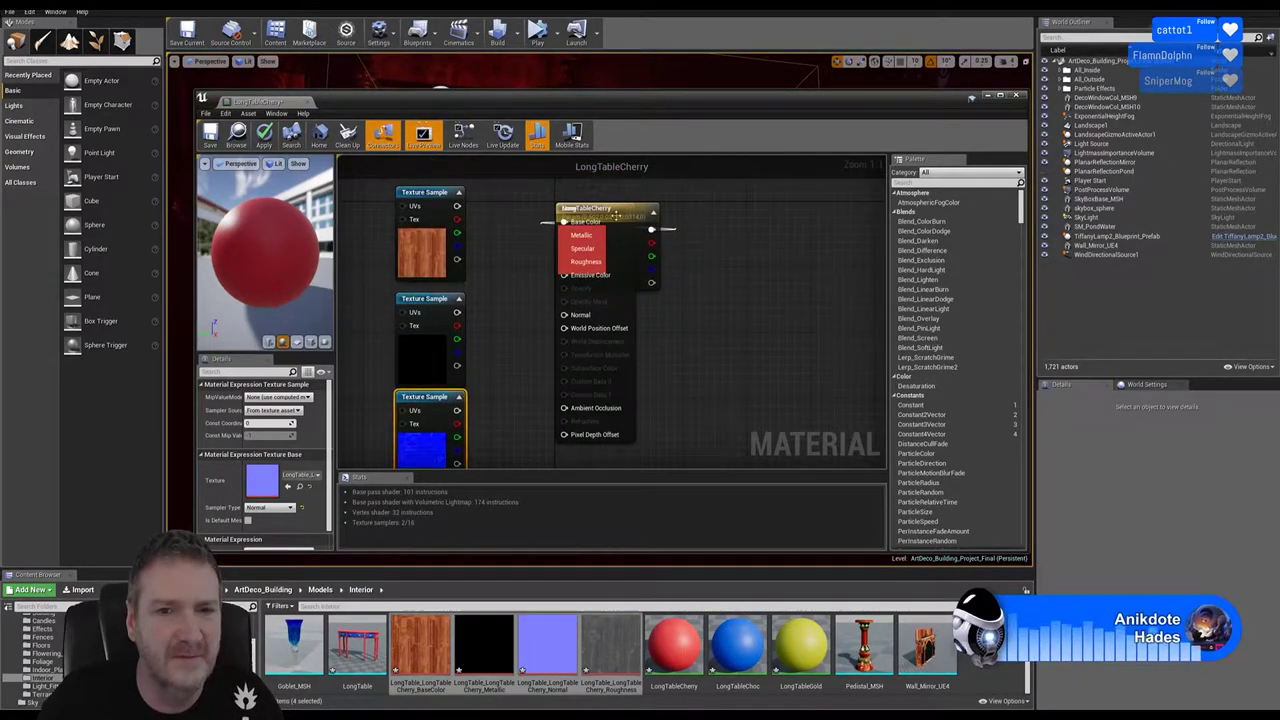
Move the LongTableCherry result node clear of the overlapping default colour node and delete that colour node
drag(616, 216, 695, 220)
click(592, 216)
key(Delete)
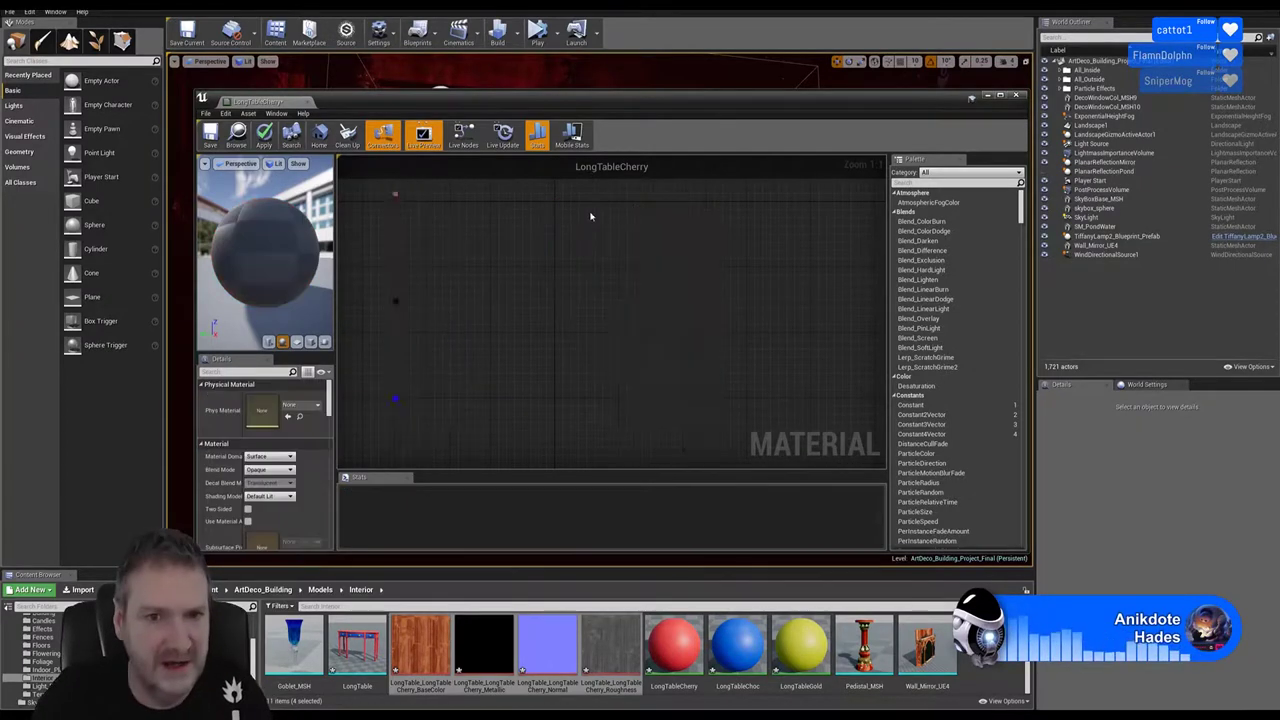
Connect the Cherry texture samples to the material's Base Color, Metallic, Normal and Roughness inputs
drag(457, 206, 644, 230)
drag(457, 312, 644, 243)
drag(457, 410, 644, 323)
right_drag(565, 408, 524, 383)
drag(447, 444, 634, 206)
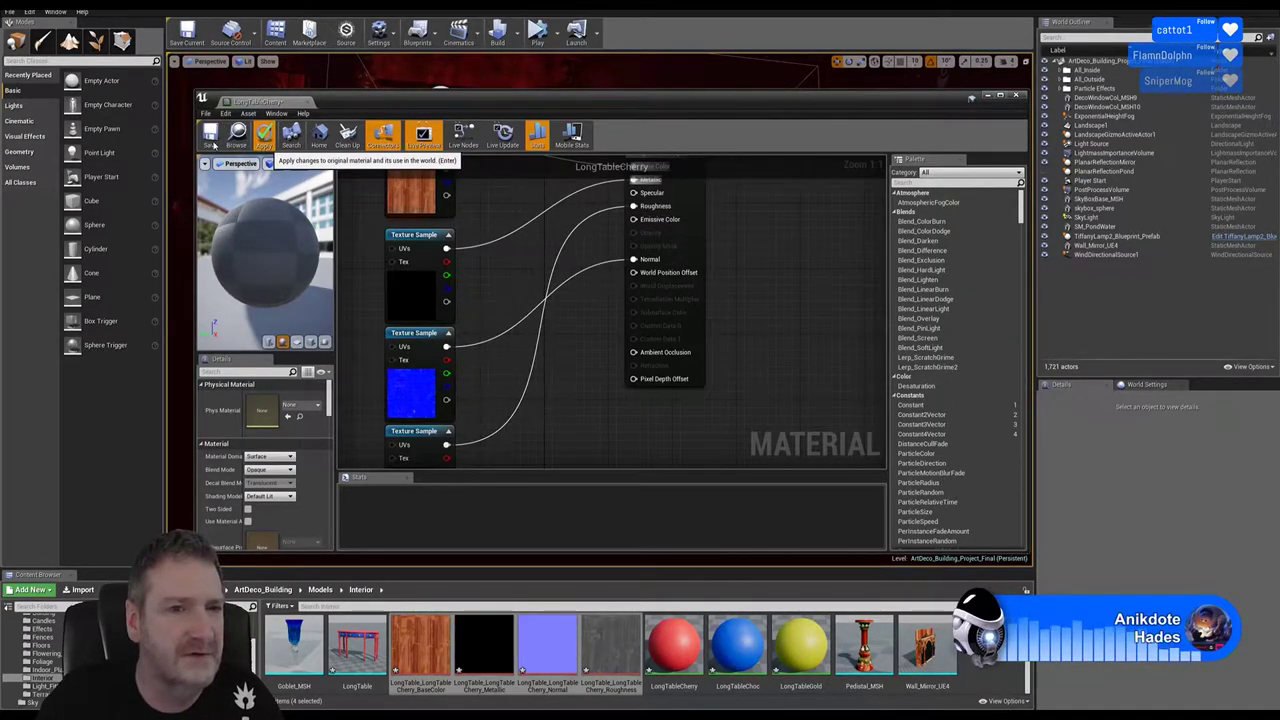
Apply and save the LongTableCherry material, check its connections, and close its editor
click(263, 137)
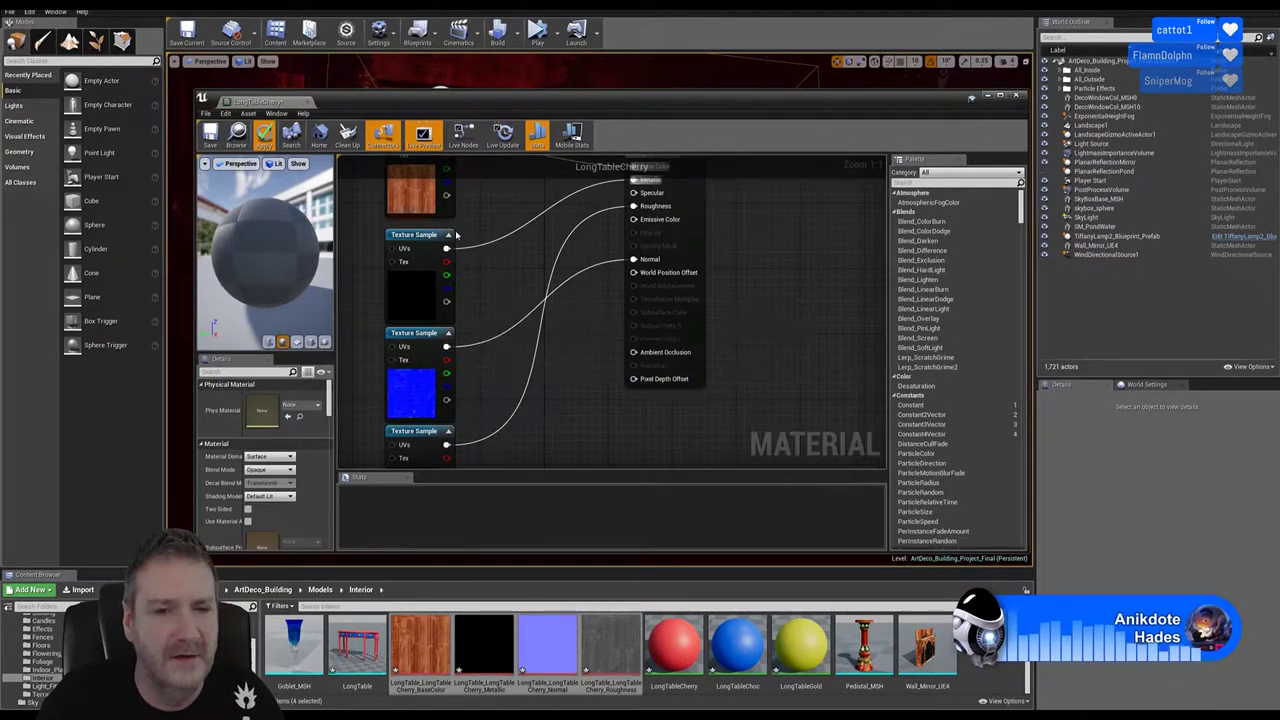
click(210, 137)
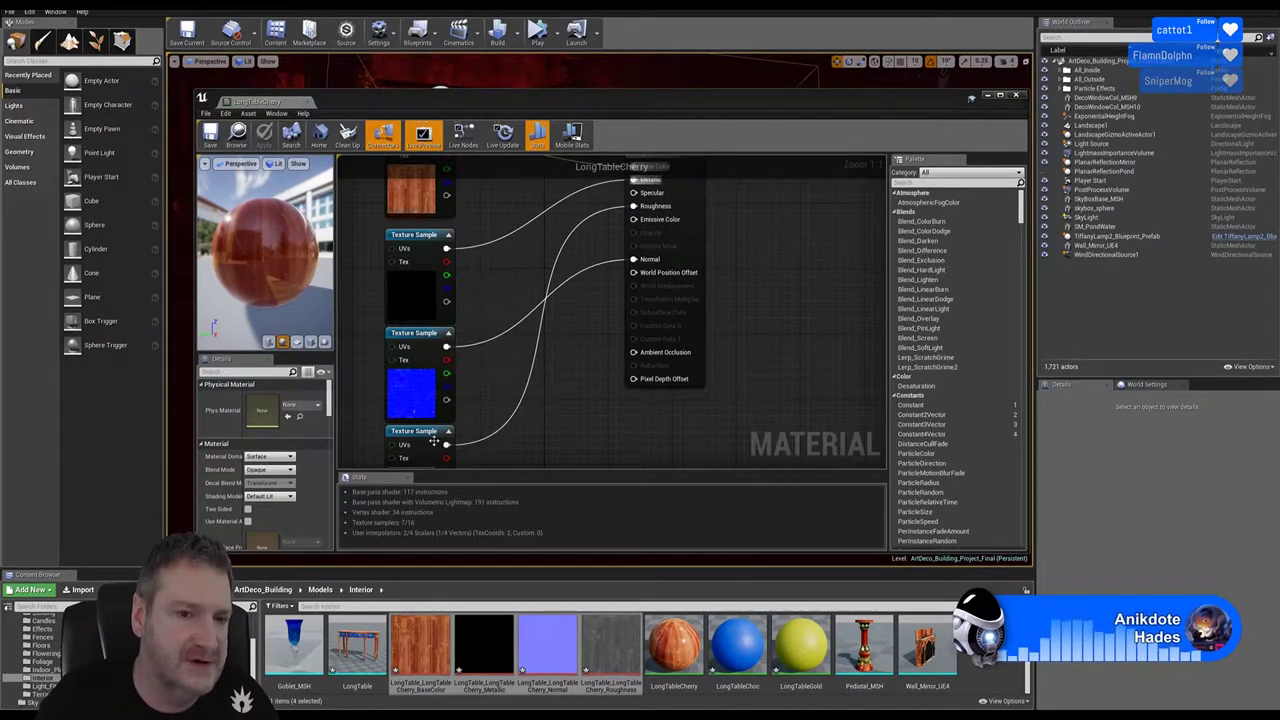
right_drag(500, 372, 503, 418)
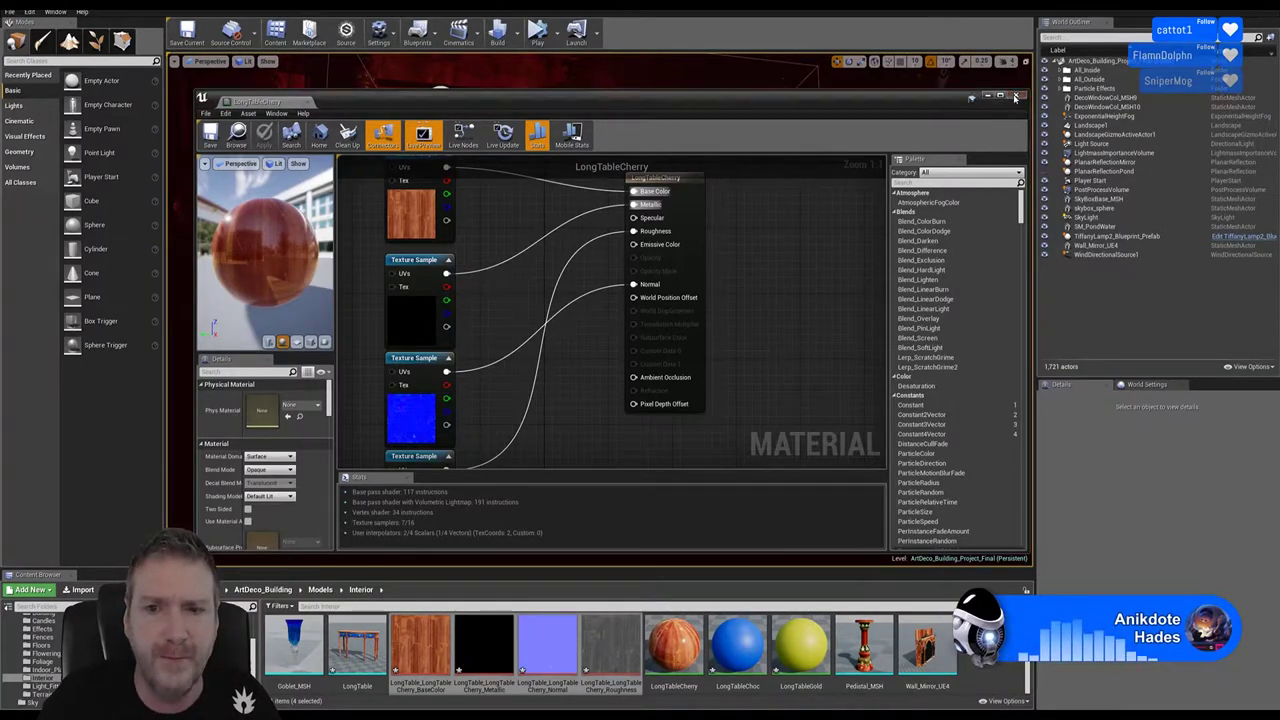
click(1015, 97)
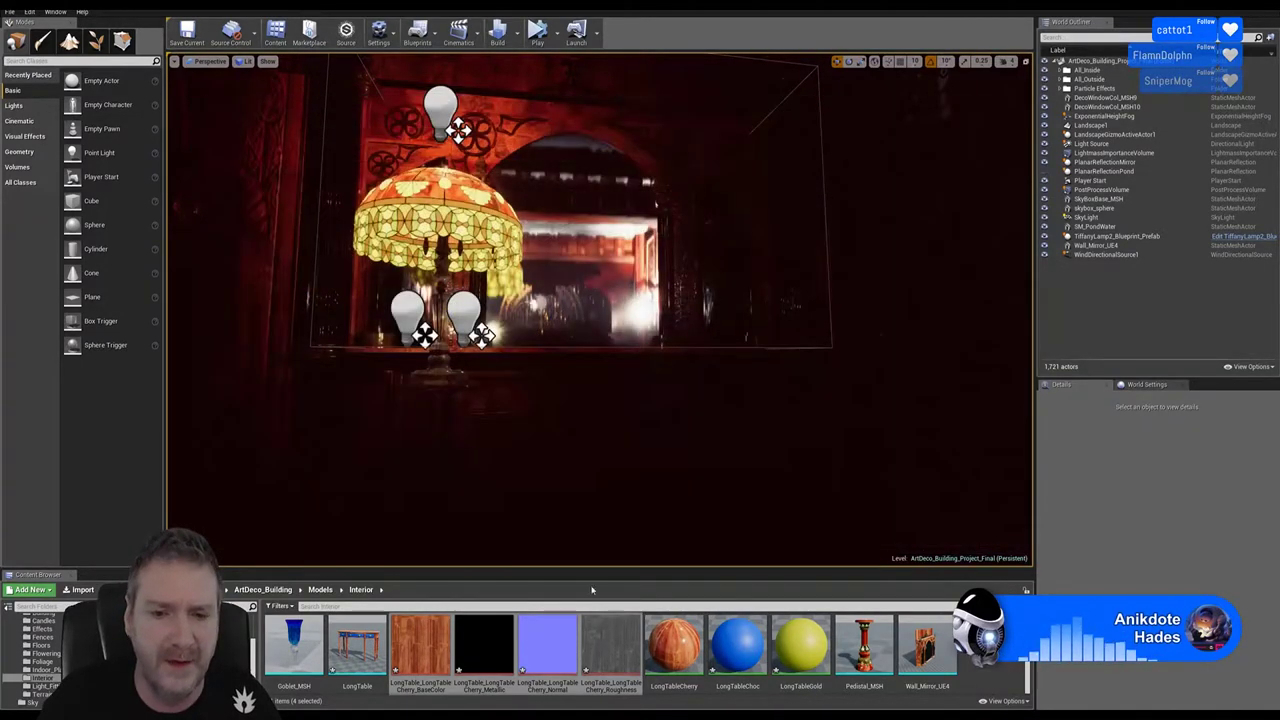
Open the LongTableChoc material and import the LongTableChoc BaseColor, Metallic, Normal and Roughness PNG textures, leaving out Height
double_click(737, 645)
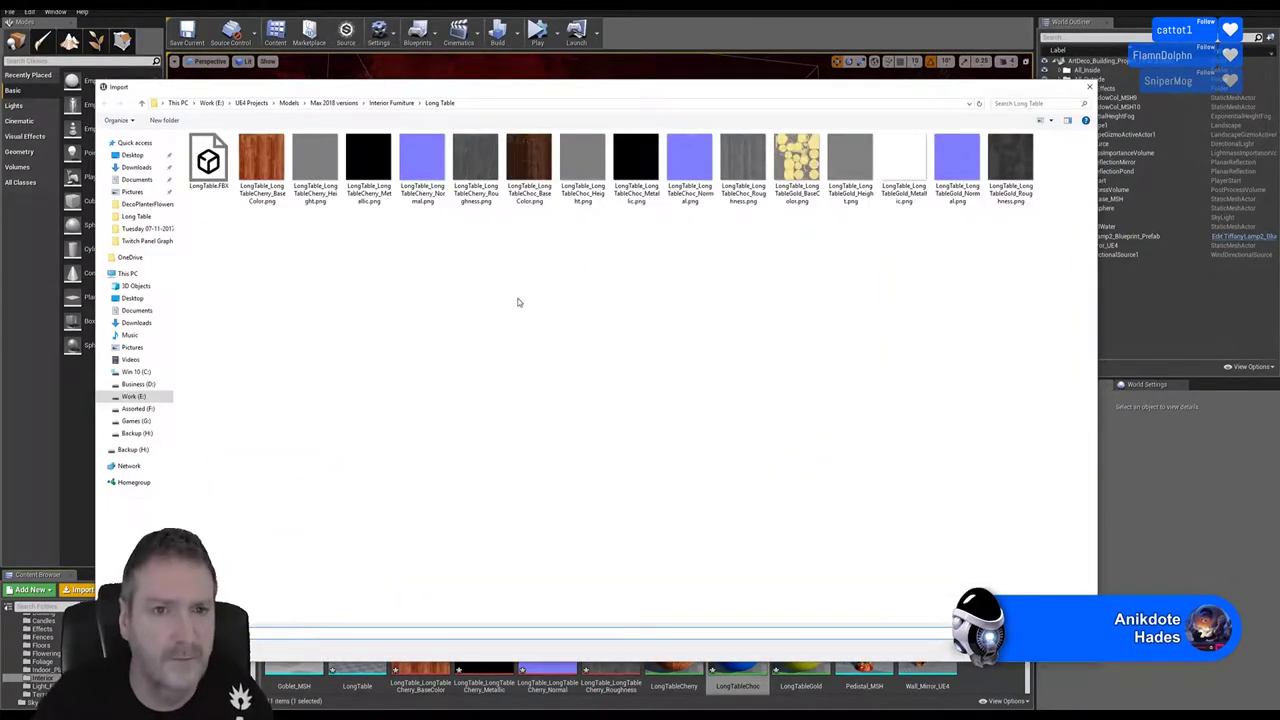
click(524, 190)
ctrl+click(583, 200)
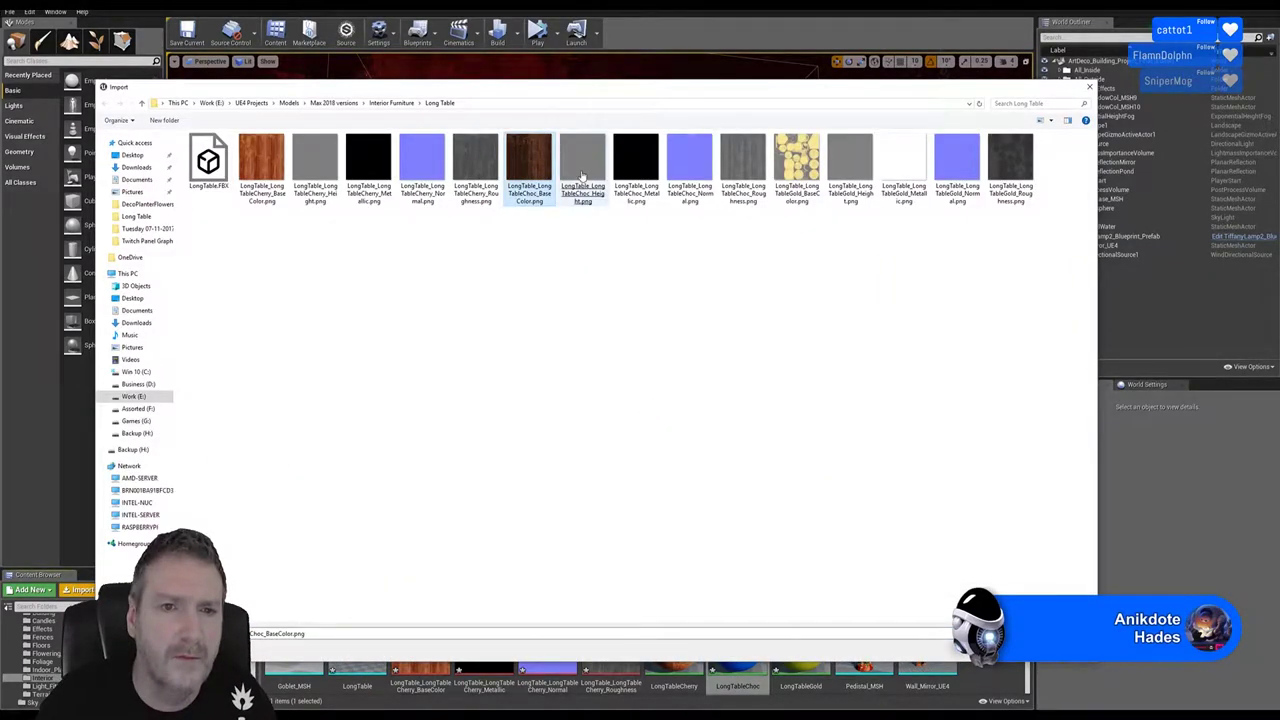
ctrl+click(637, 188)
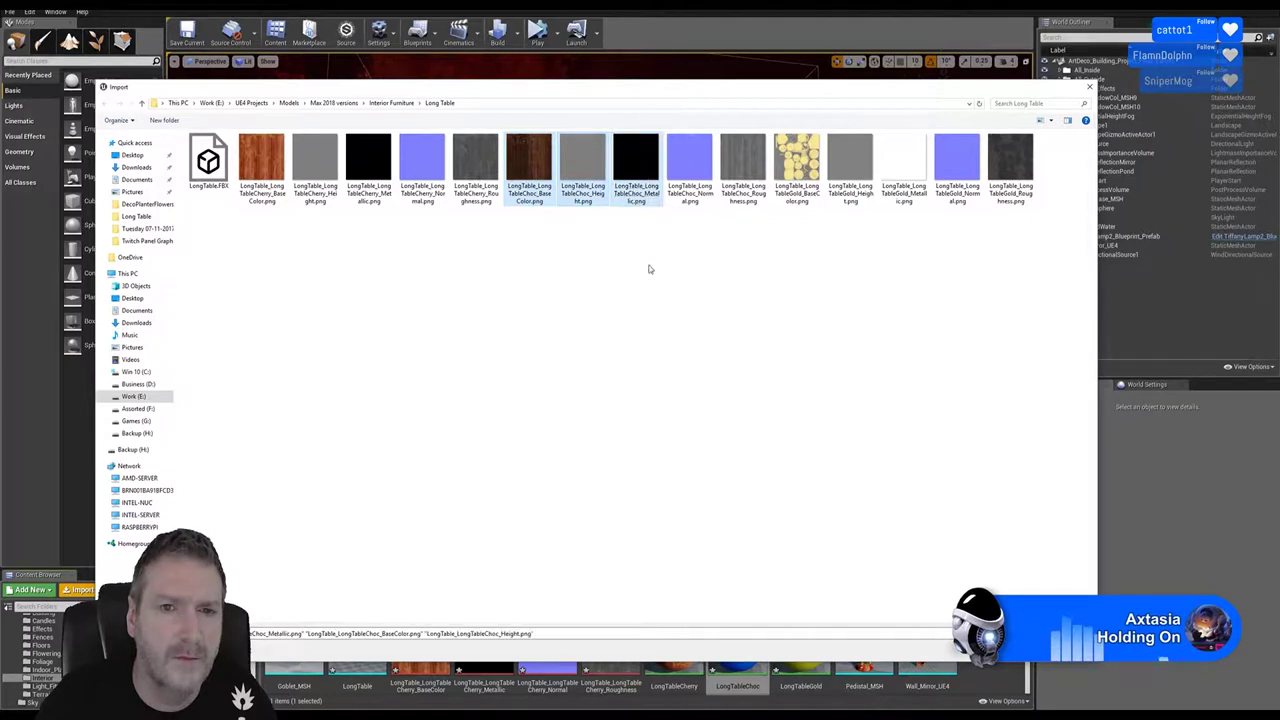
ctrl+click(692, 186)
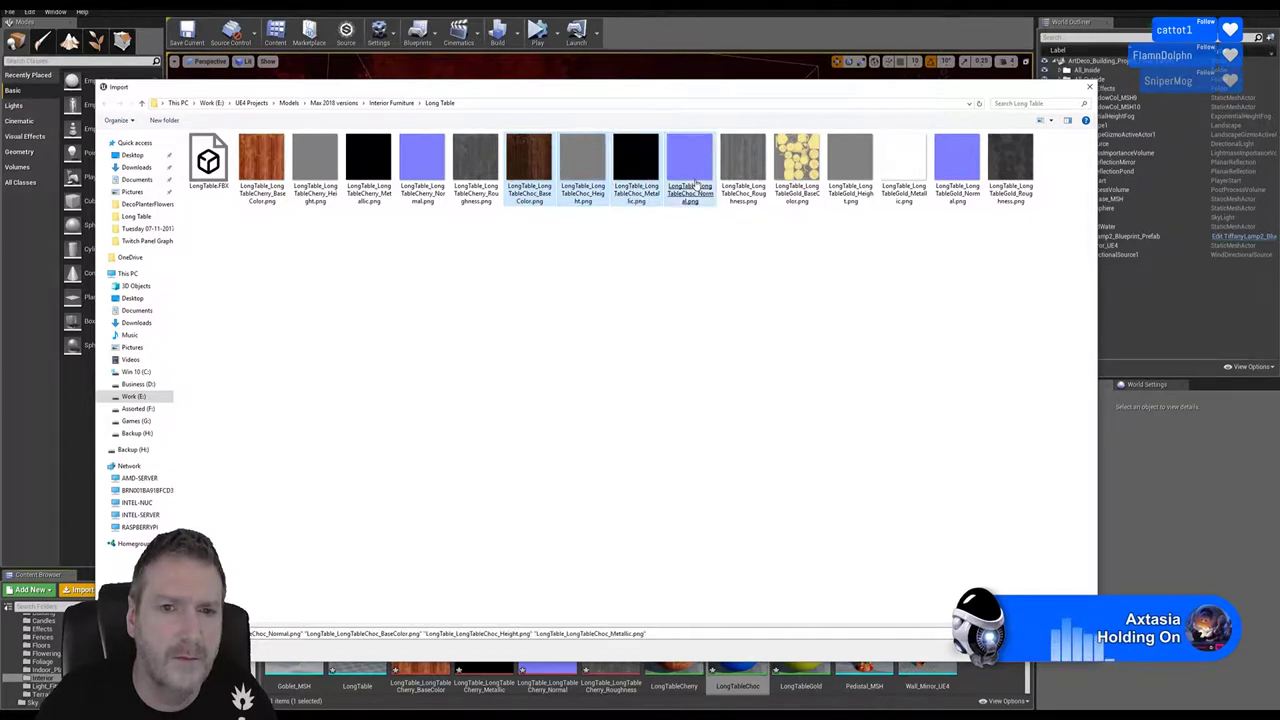
ctrl+click(583, 190)
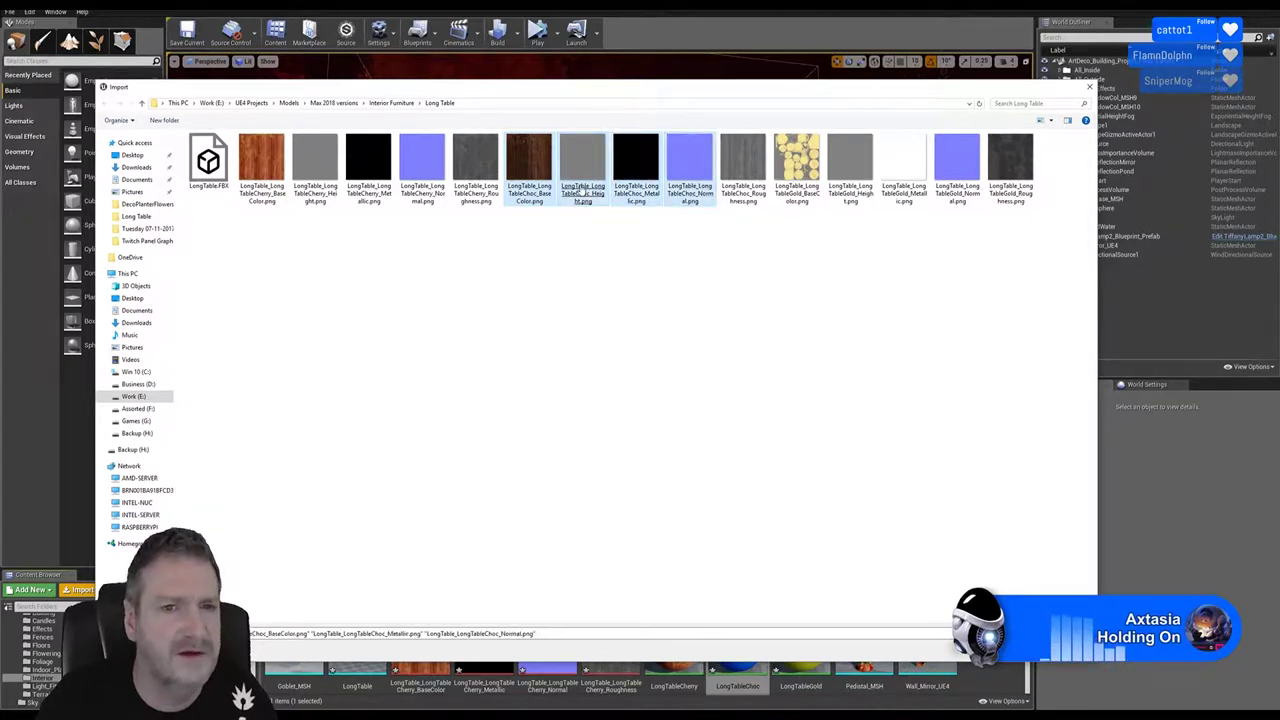
ctrl+click(743, 185)
key(Return)
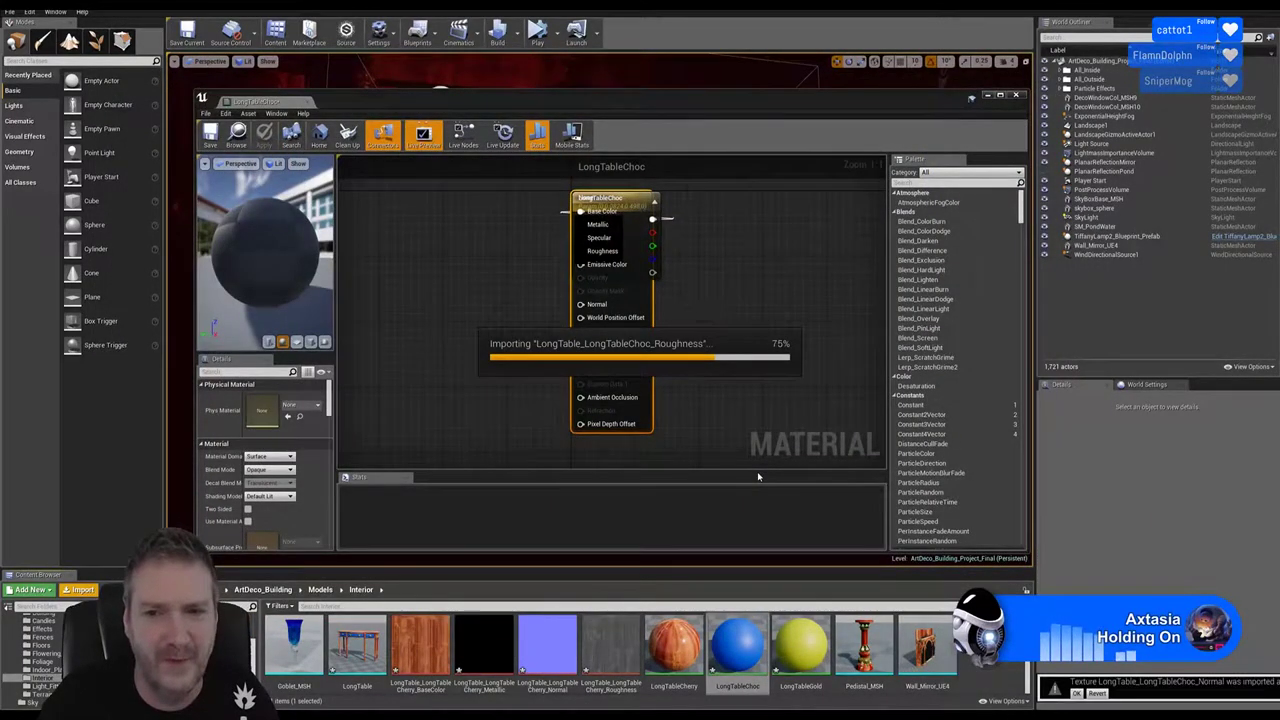
Add the four LongTableChoc textures to the material graph and arrange their samples in a column: BaseColor, Metallic, Normal, Roughness
drag(673, 624, 470, 194)
right_drag(687, 350, 727, 326)
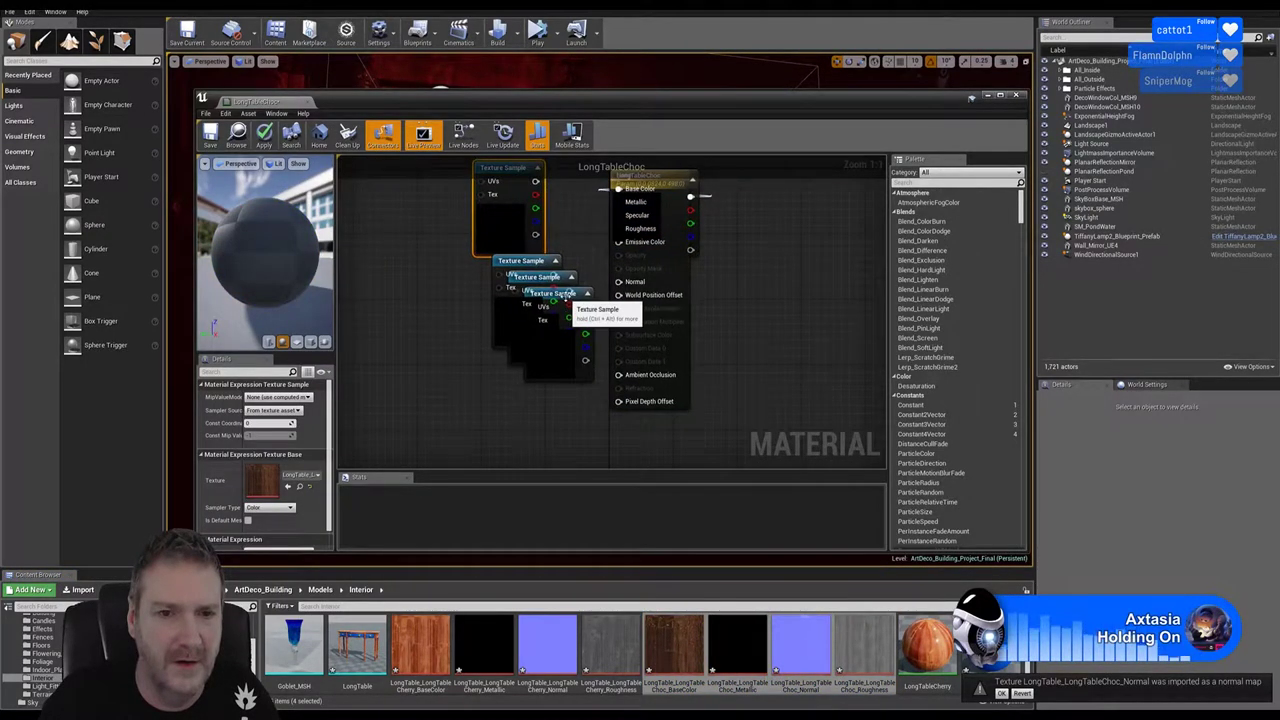
drag(586, 310, 543, 454)
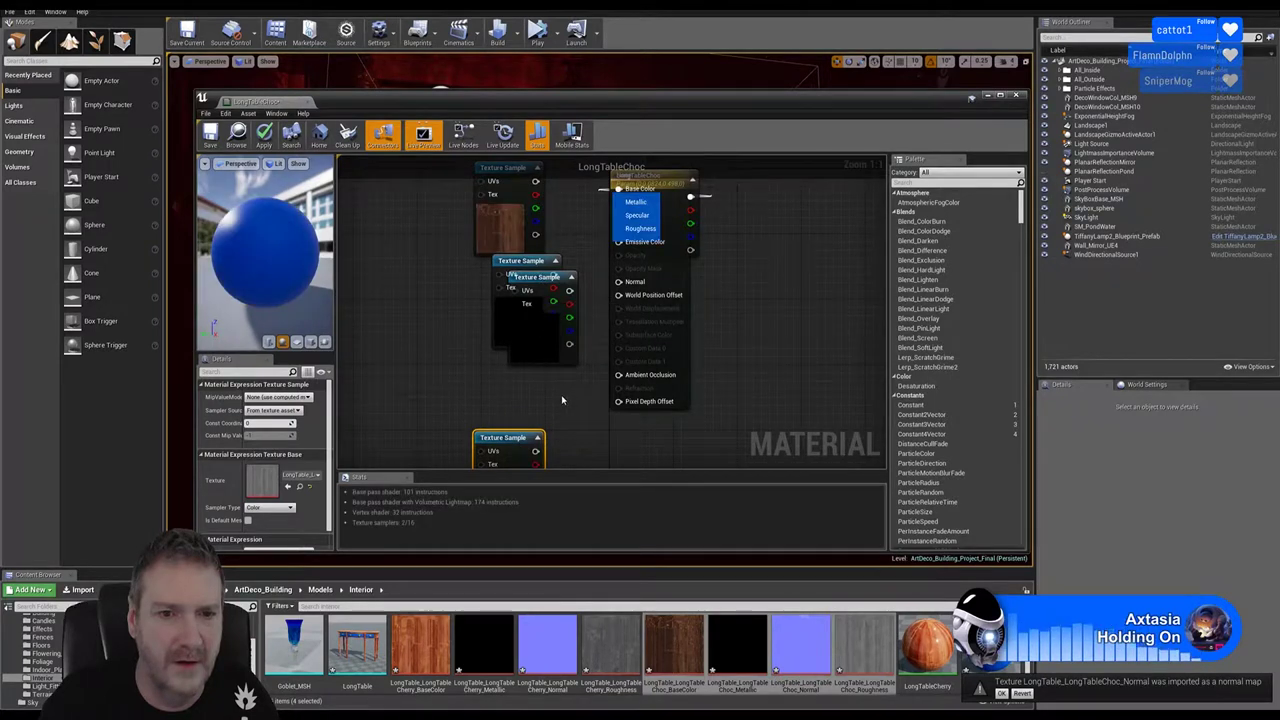
drag(539, 290, 497, 286)
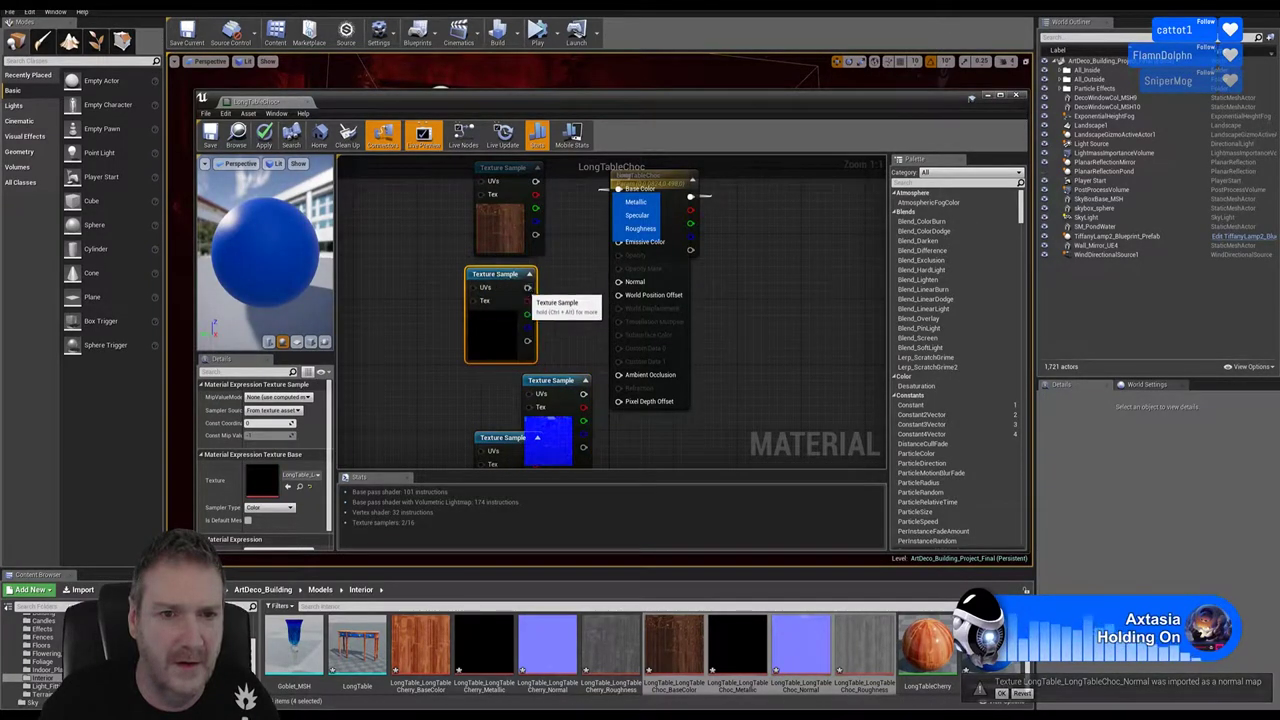
right_drag(555, 306, 580, 257)
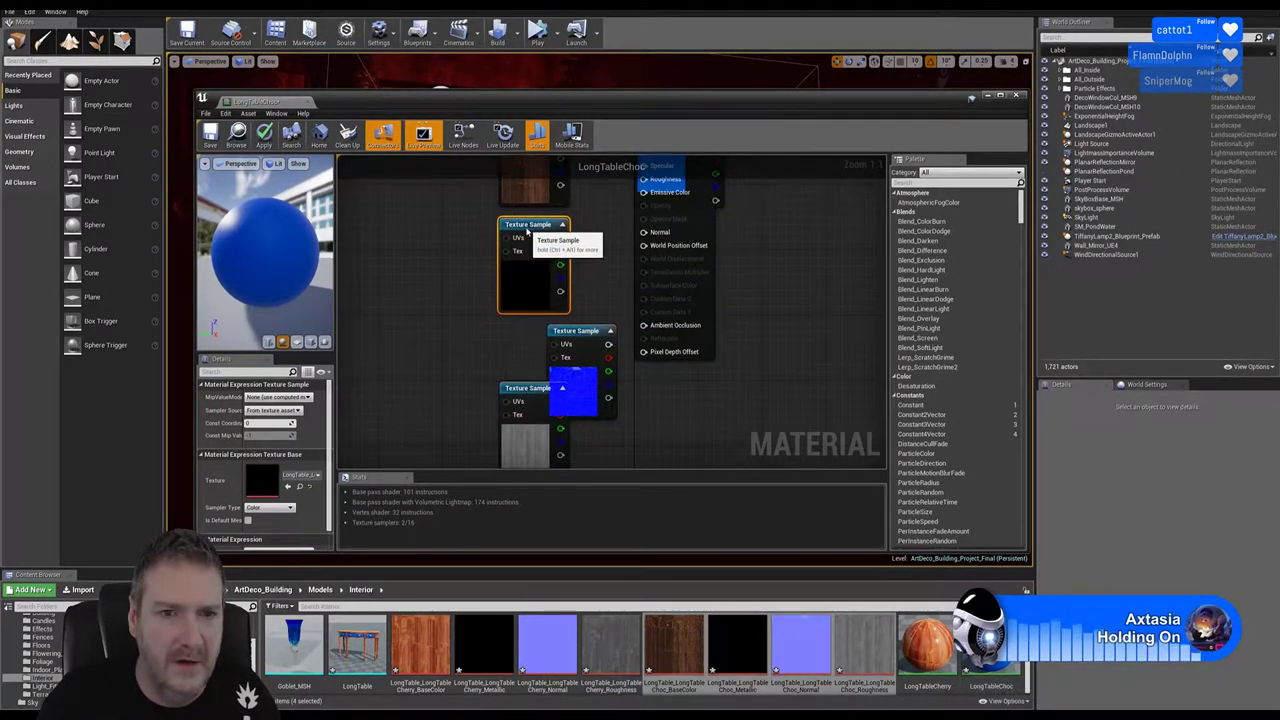
drag(524, 241, 532, 241)
drag(516, 388, 516, 458)
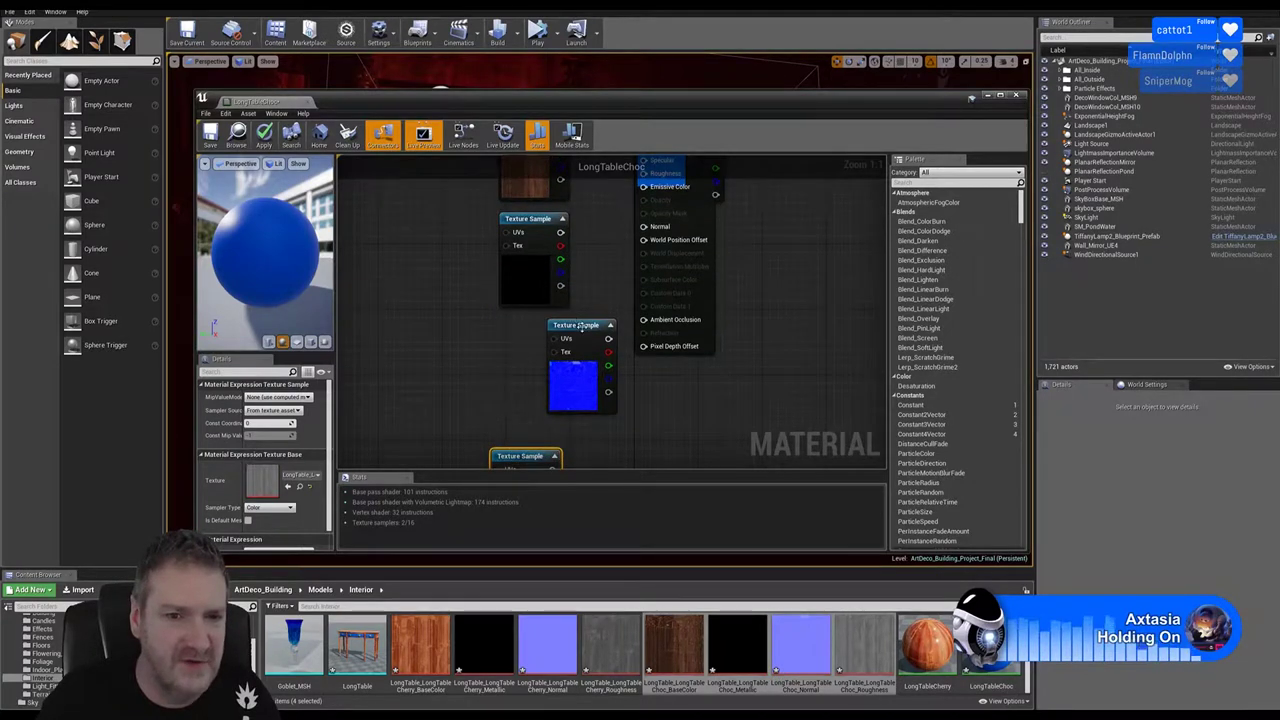
drag(586, 331, 538, 340)
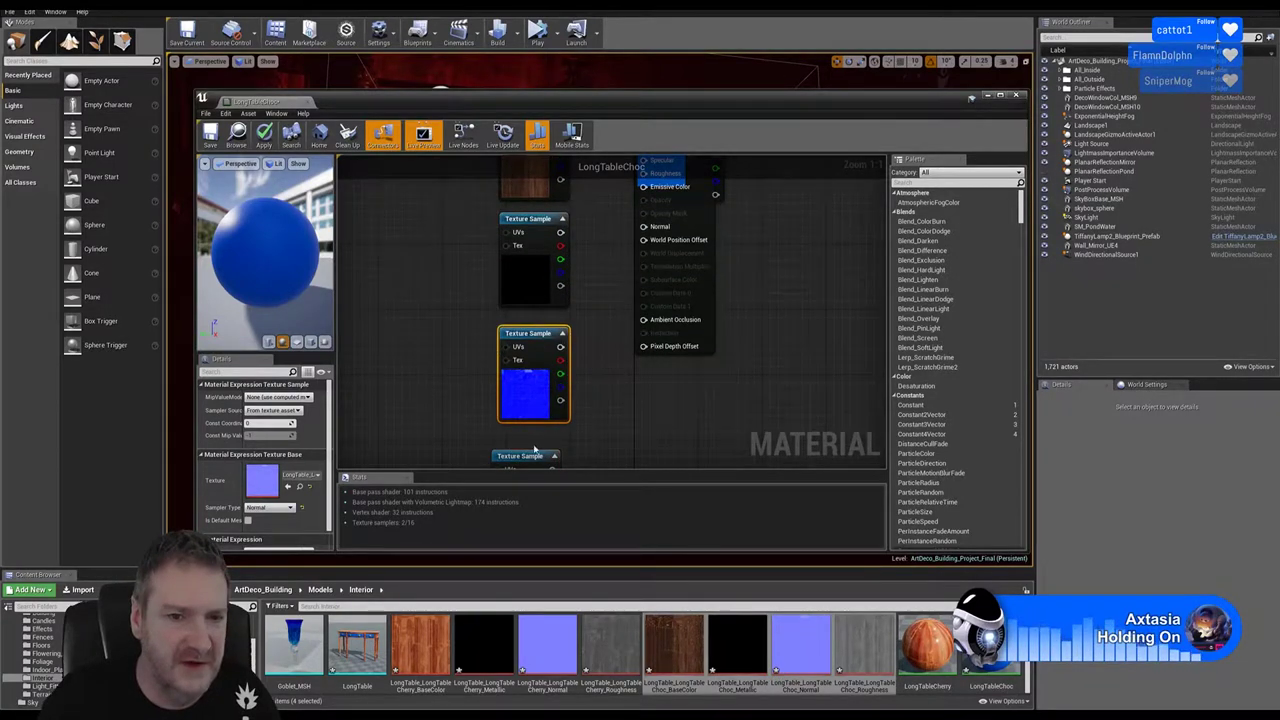
drag(527, 456, 537, 440)
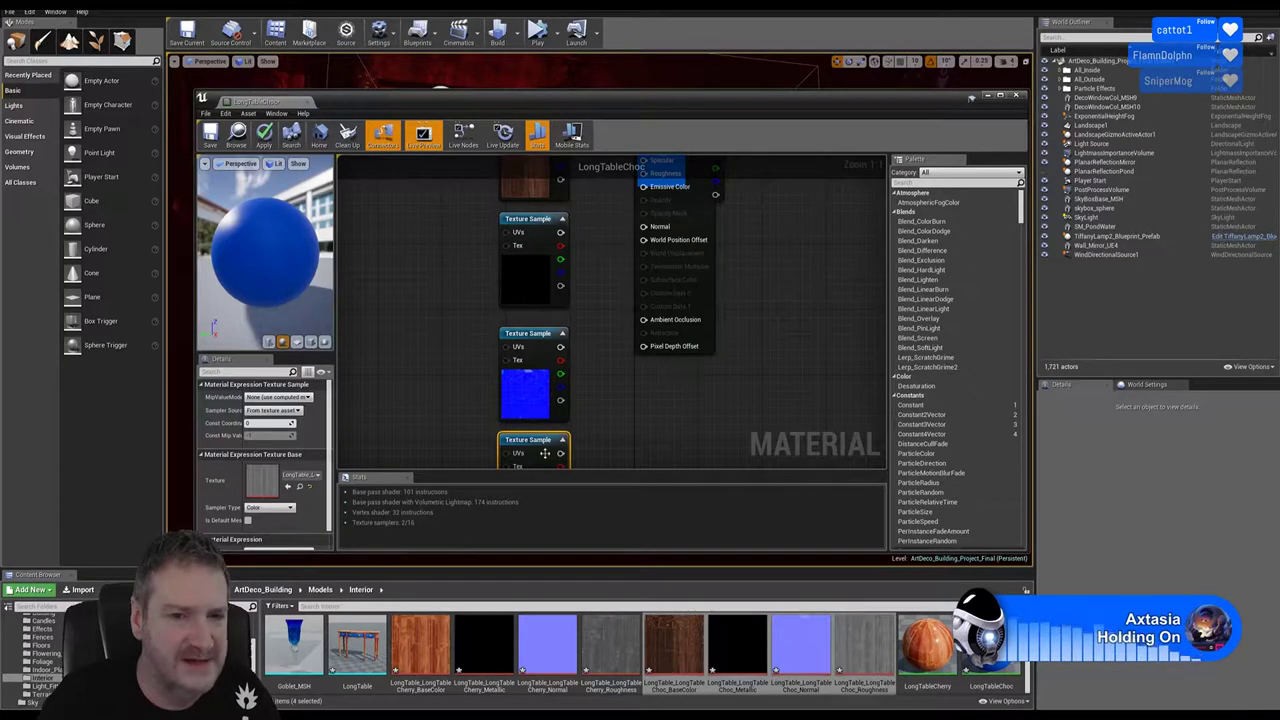
Move the LongTableChoc result node clear of the overlapping default colour node and delete that colour node
right_drag(595, 202, 583, 289)
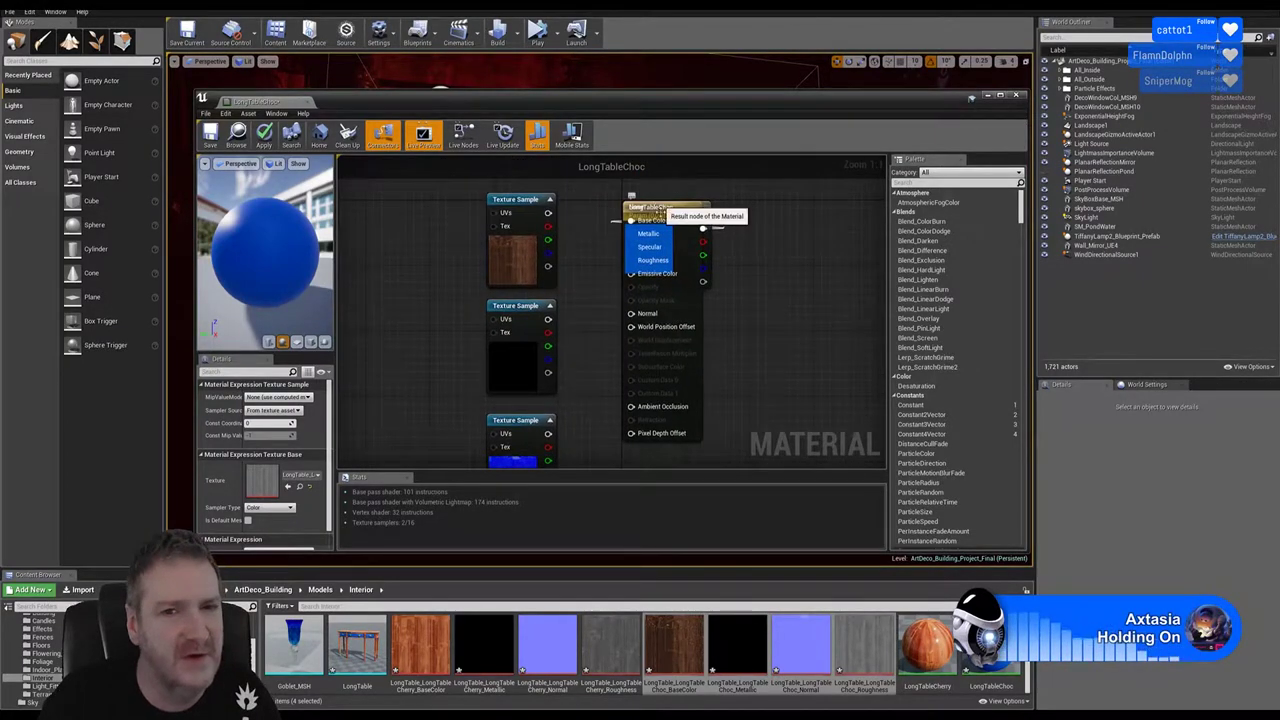
drag(659, 212, 731, 212)
click(671, 212)
key(Delete)
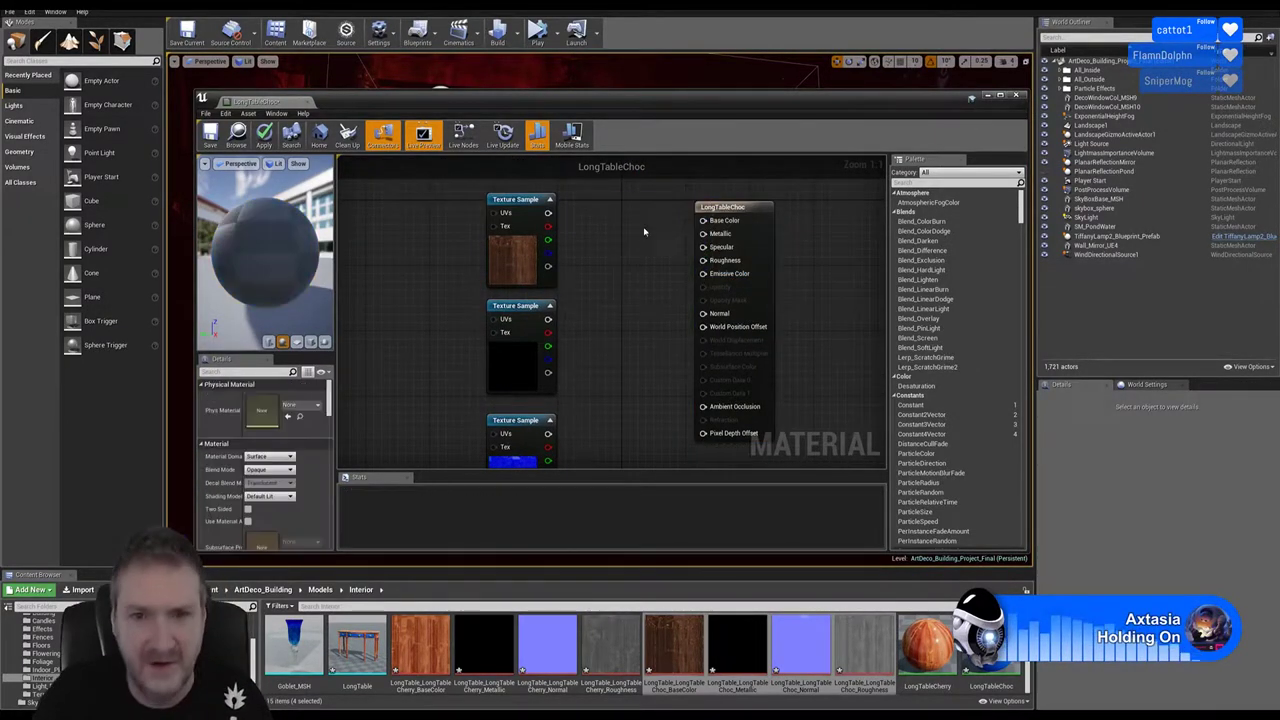
Connect the Choc texture samples to Base Color, Metallic, Normal and Roughness, and save and close the LongTableChoc material
drag(548, 213, 705, 221)
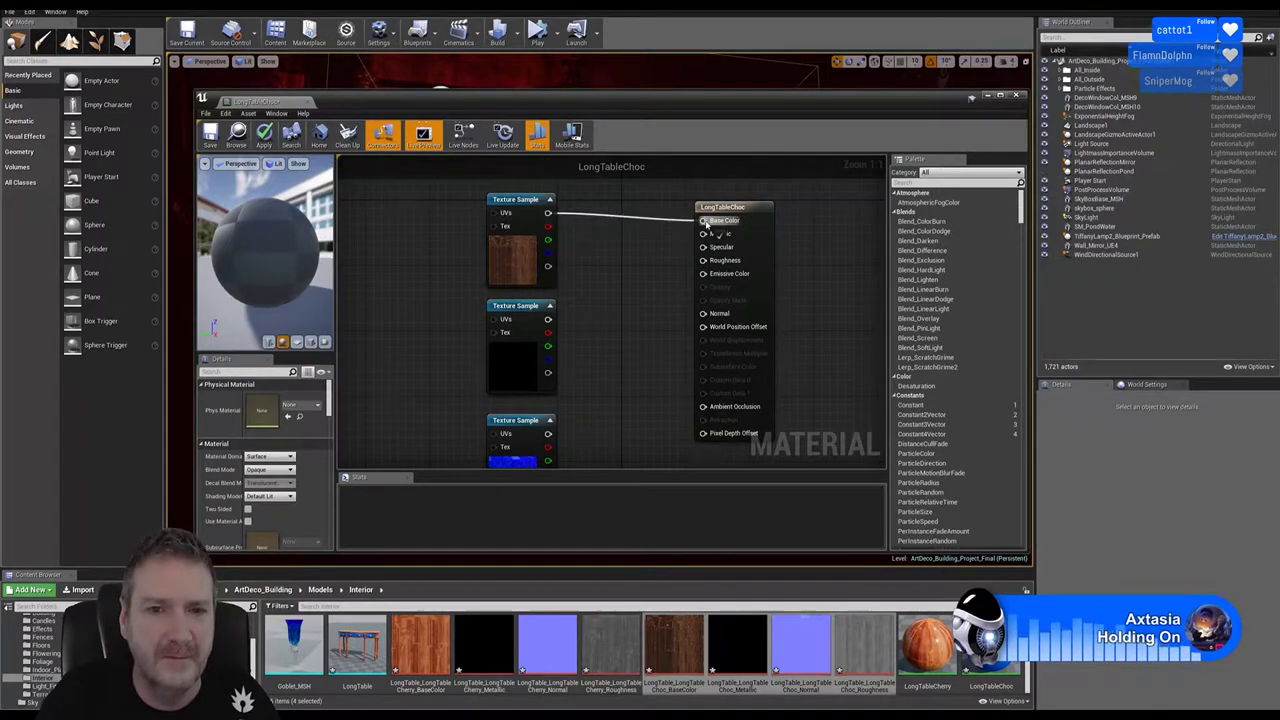
drag(548, 319, 704, 234)
drag(548, 433, 704, 314)
right_drag(640, 413, 611, 325)
drag(517, 454, 681, 183)
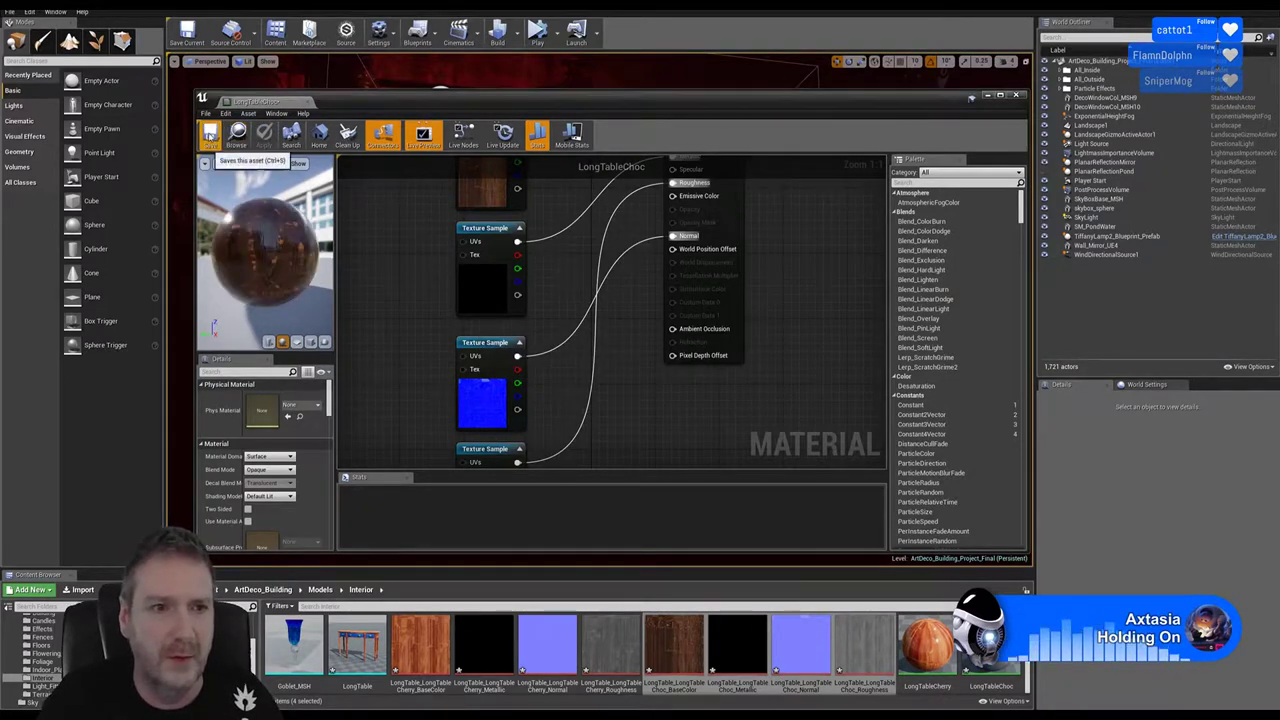
click(210, 136)
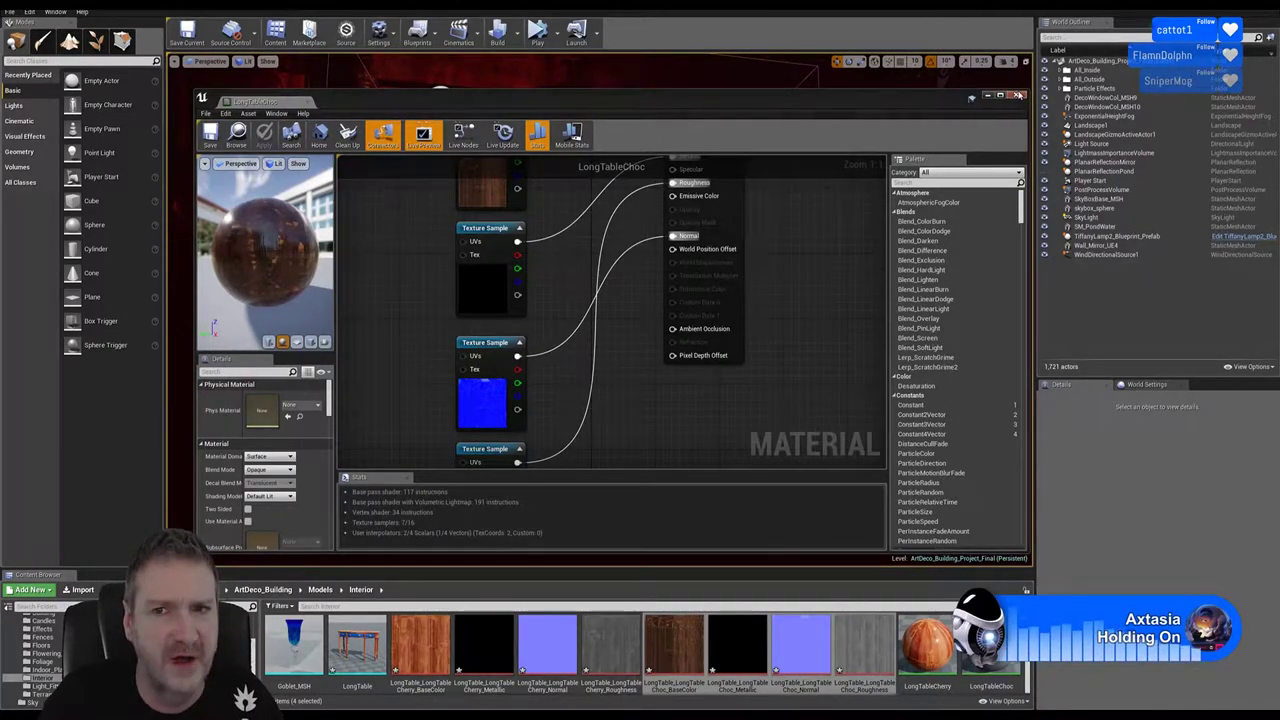
click(1018, 95)
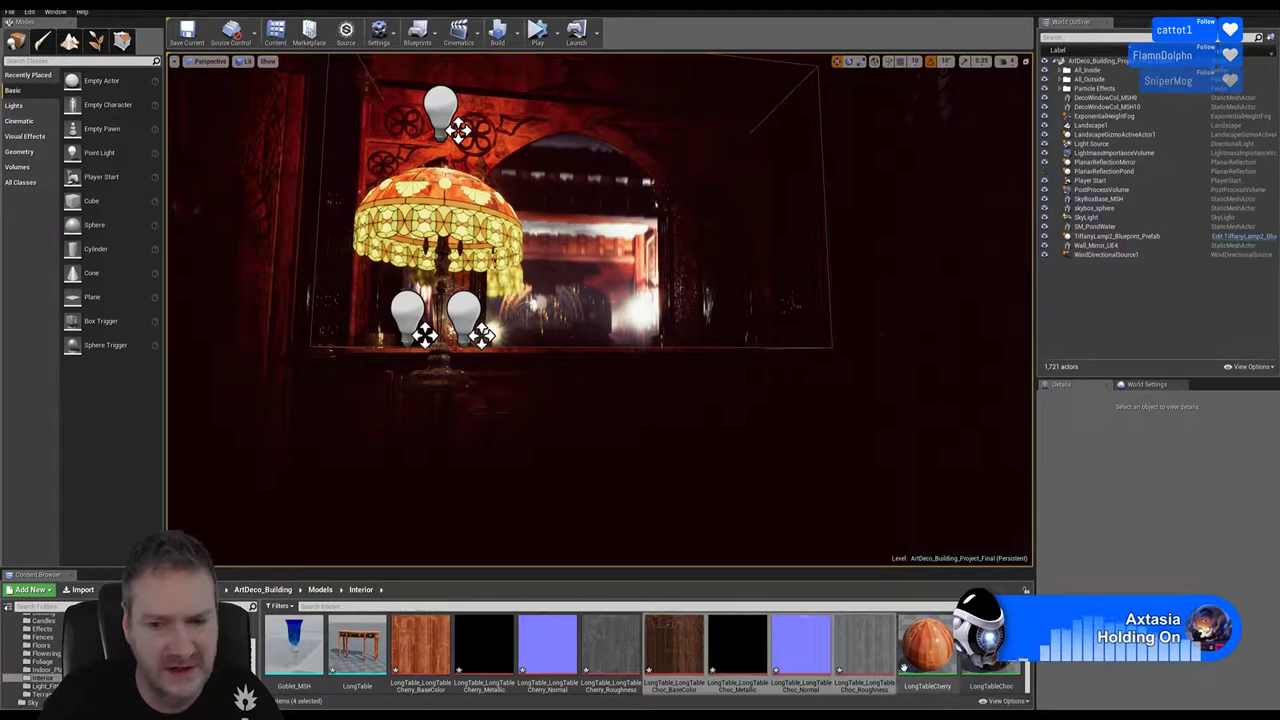
Open the LongTableGold material and import the LongTableGold BaseColor, Metallic, Normal and Roughness PNG textures, leaving out Height
scroll(700, 660, down, 3)
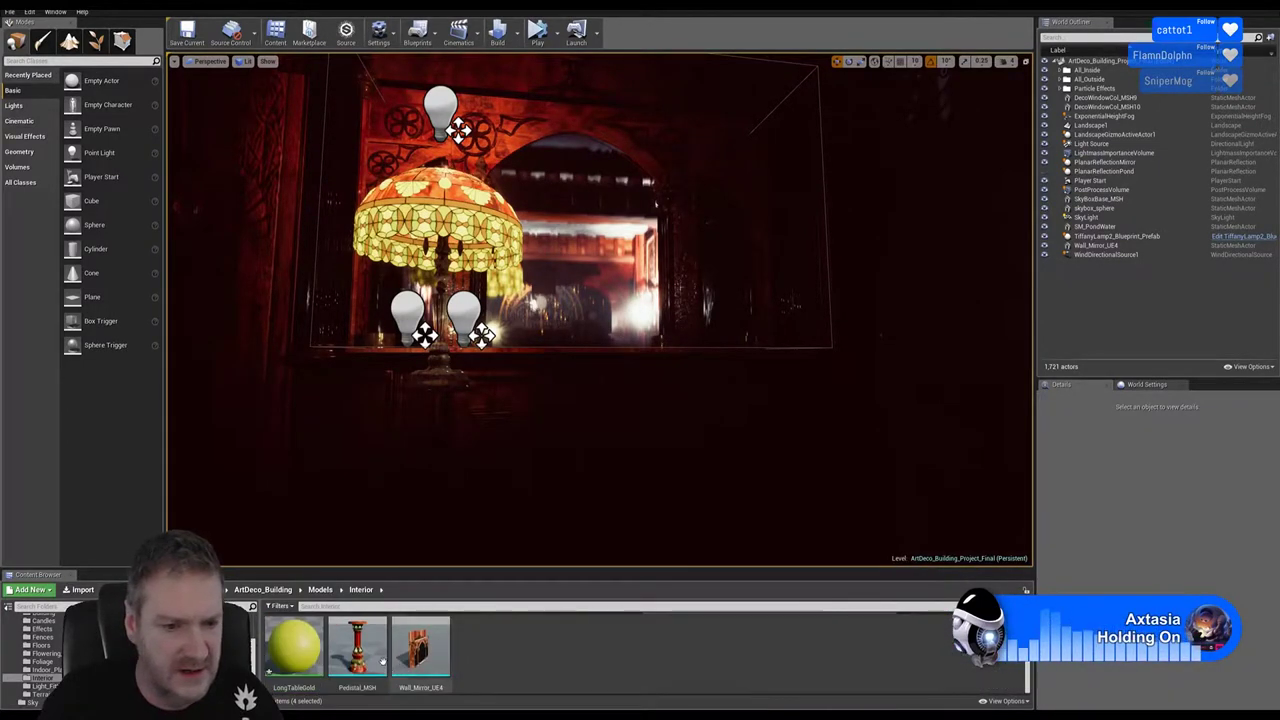
double_click(293, 648)
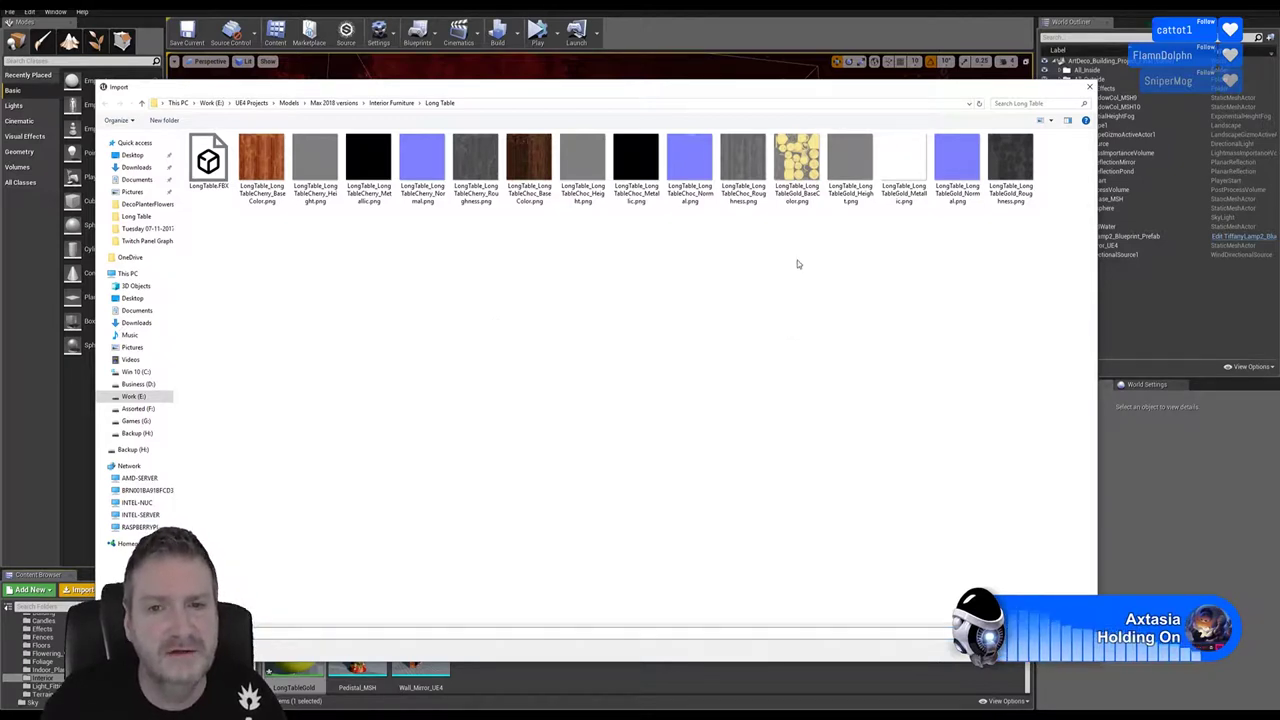
click(795, 196)
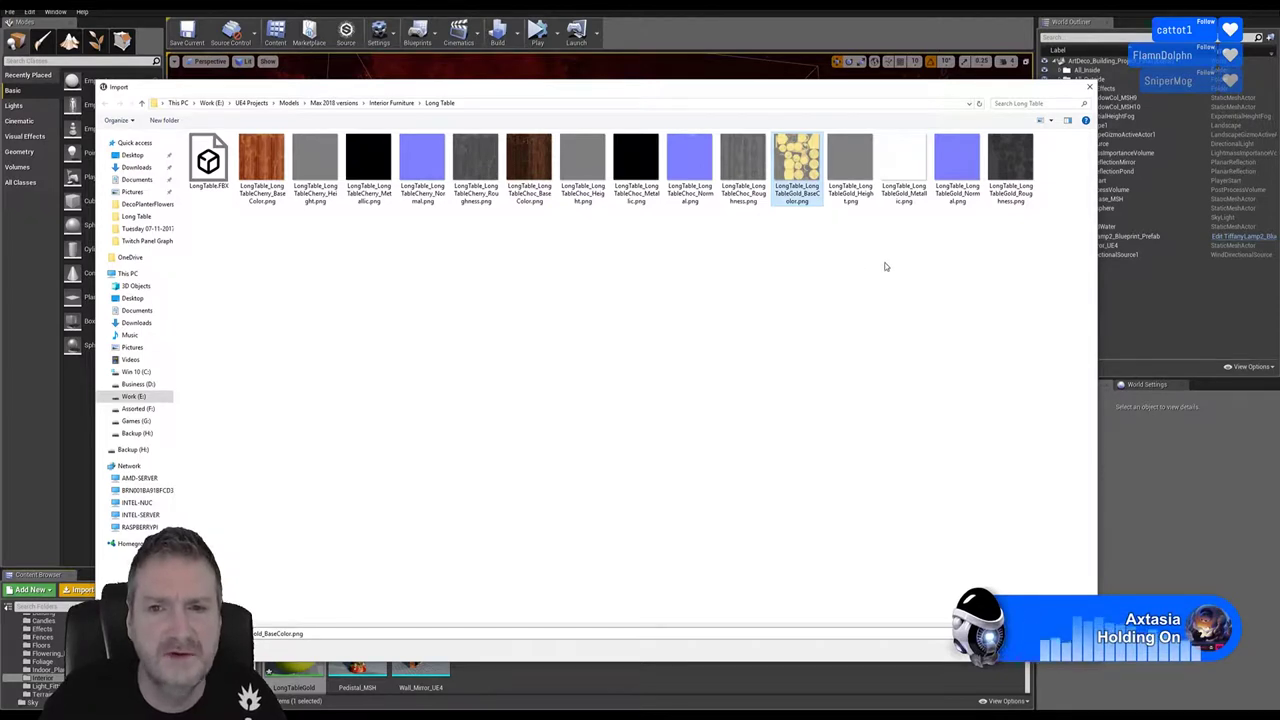
ctrl+click(905, 197)
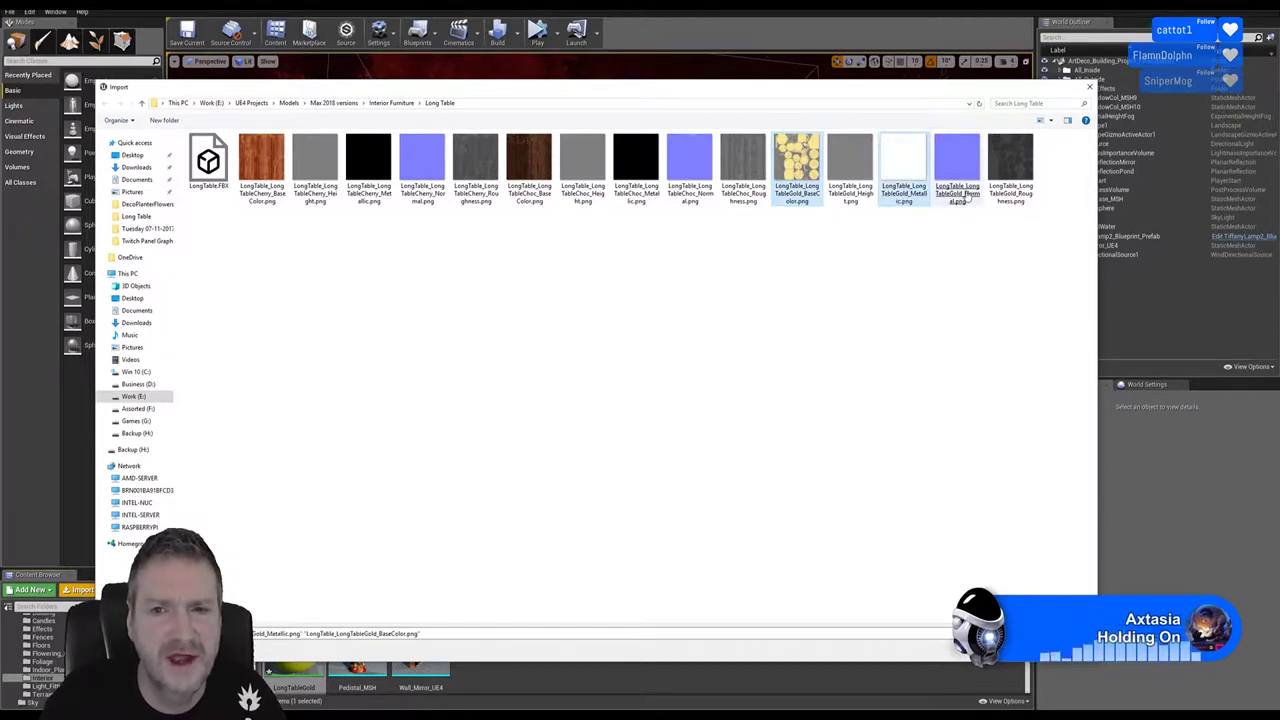
ctrl+click(966, 197)
ctrl+click(1012, 200)
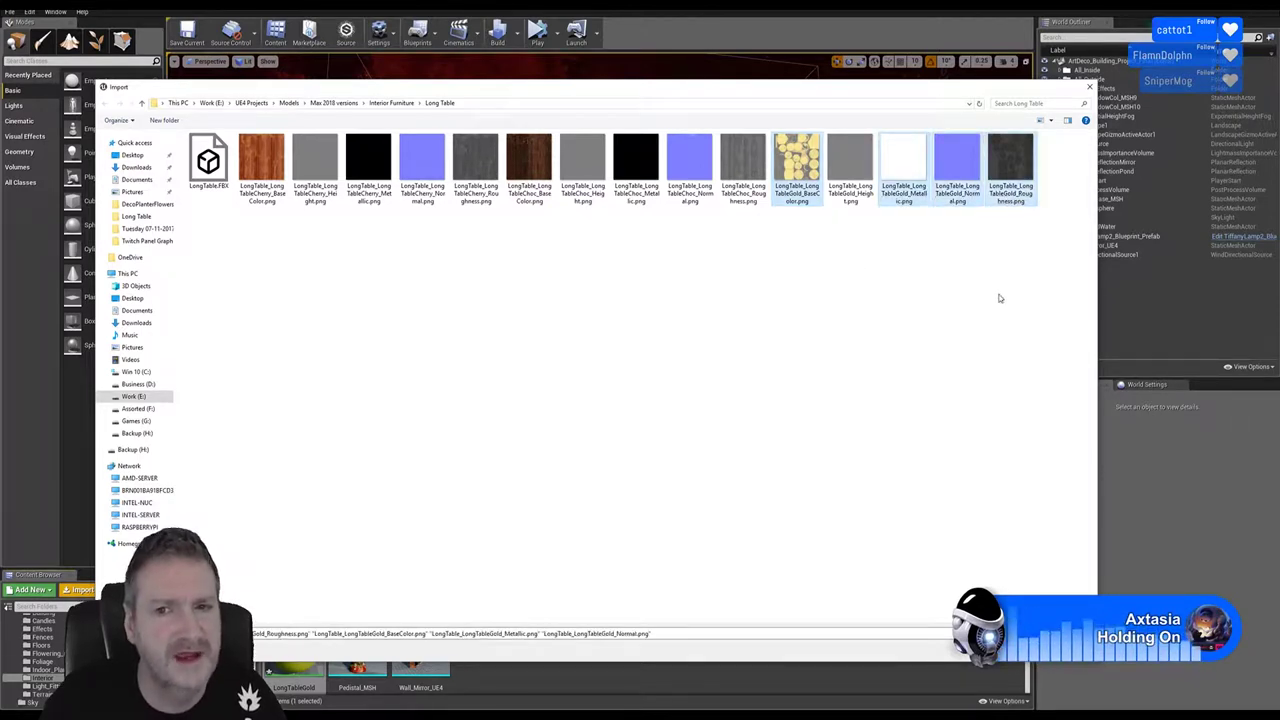
key(Return)
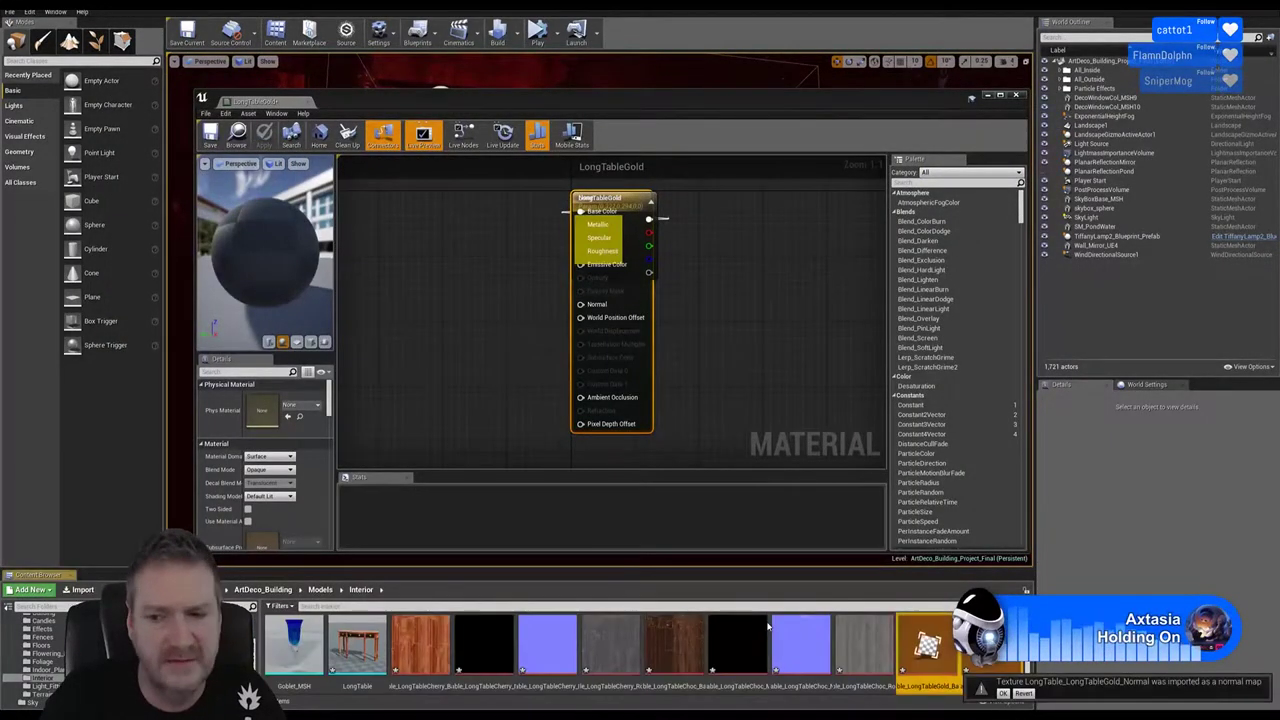
Add the four LongTableGold textures to the material graph and move the BaseColor sample above the others
drag(925, 628, 434, 246)
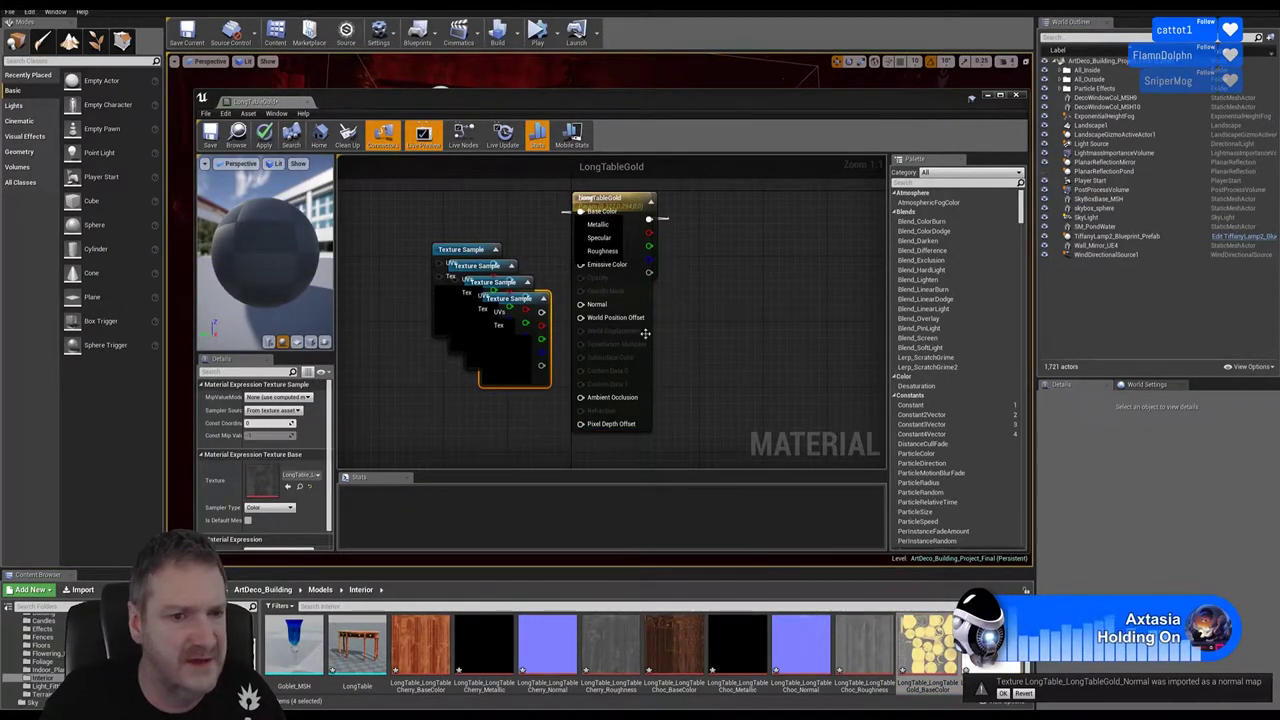
right_drag(645, 333, 665, 357)
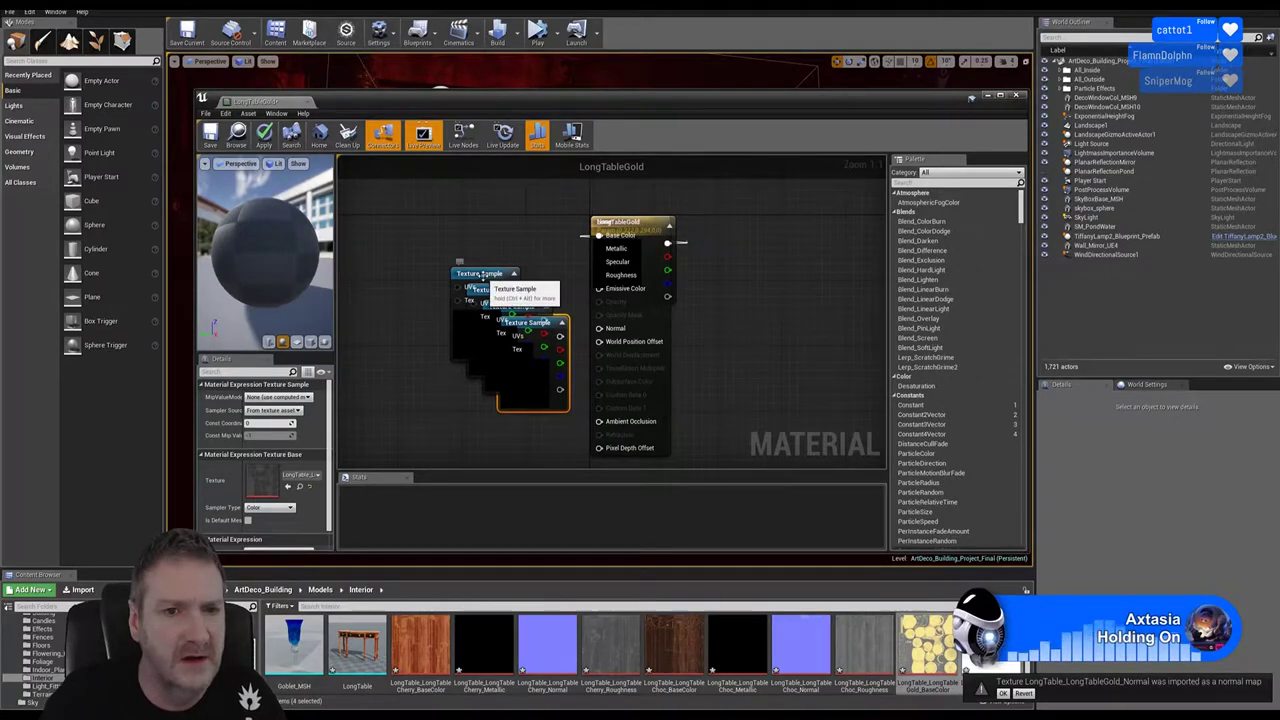
drag(481, 274, 492, 198)
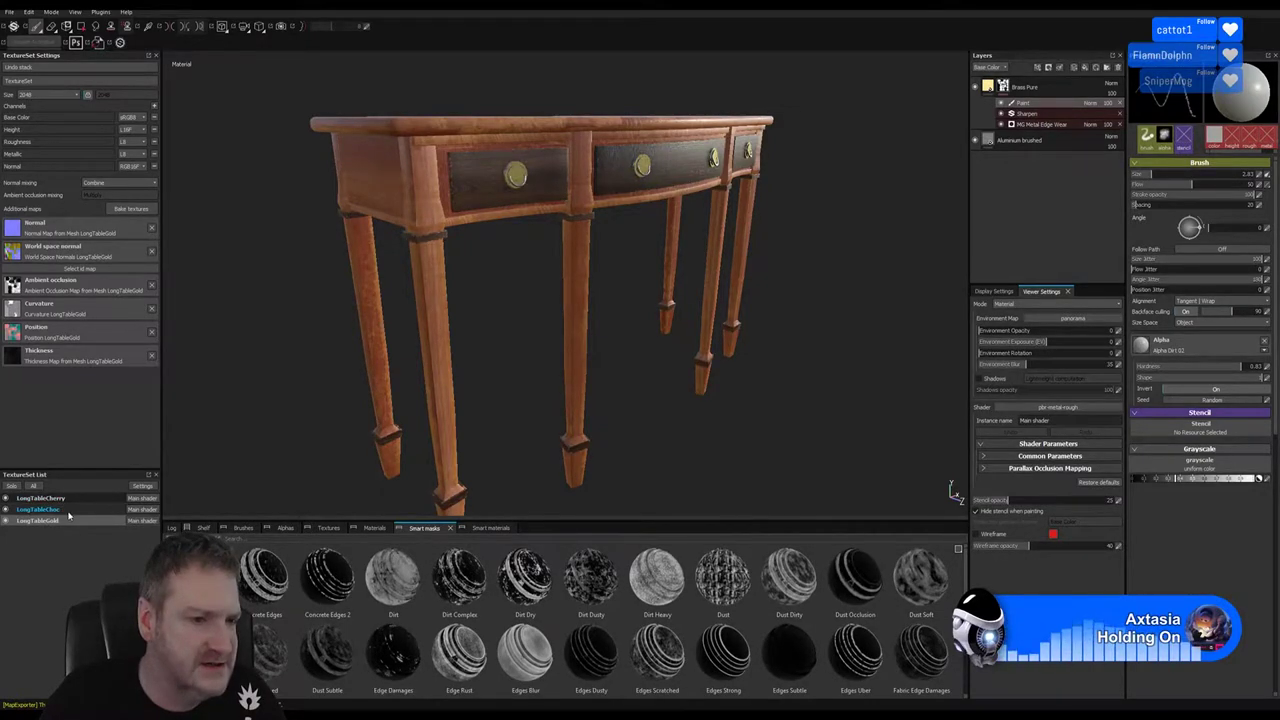
Switch to Substance Painter and select the LongTableCherry texture set to review the table's texturing
click(40, 497)
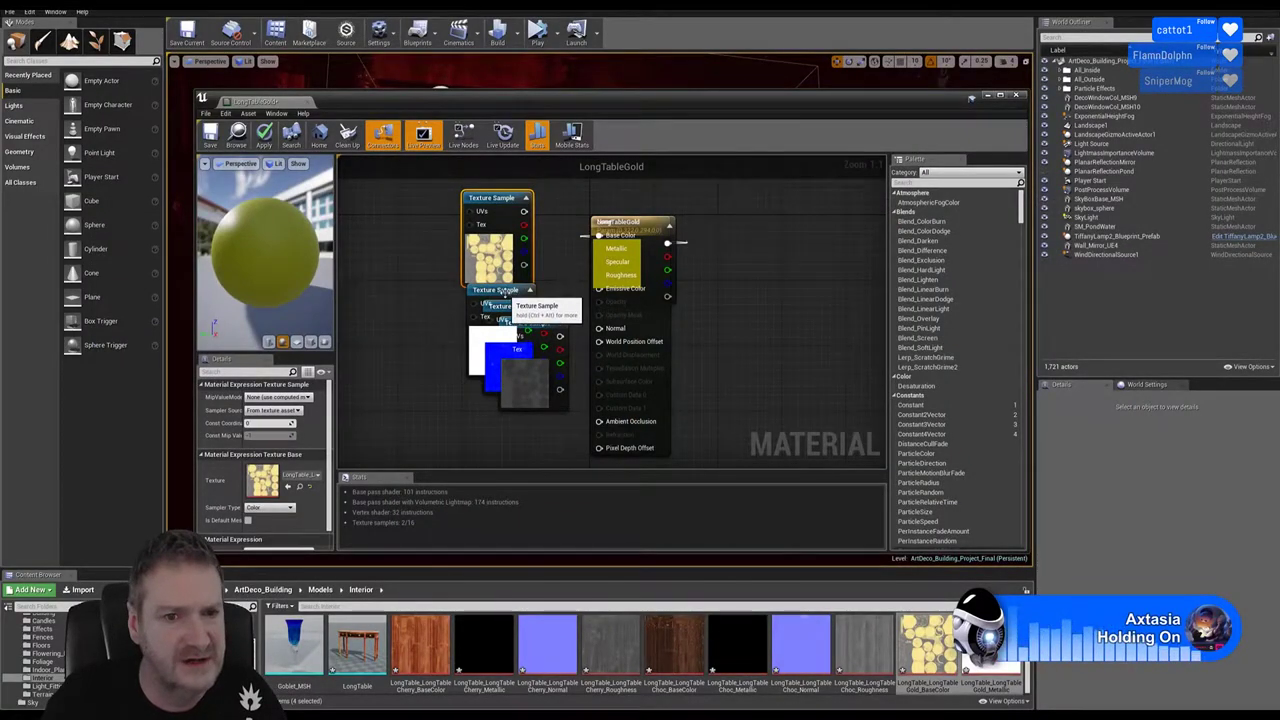
Back in the LongTableGold graph, space out the Metallic, Normal and Roughness samples in a column below BaseColor
right_drag(757, 323, 778, 273)
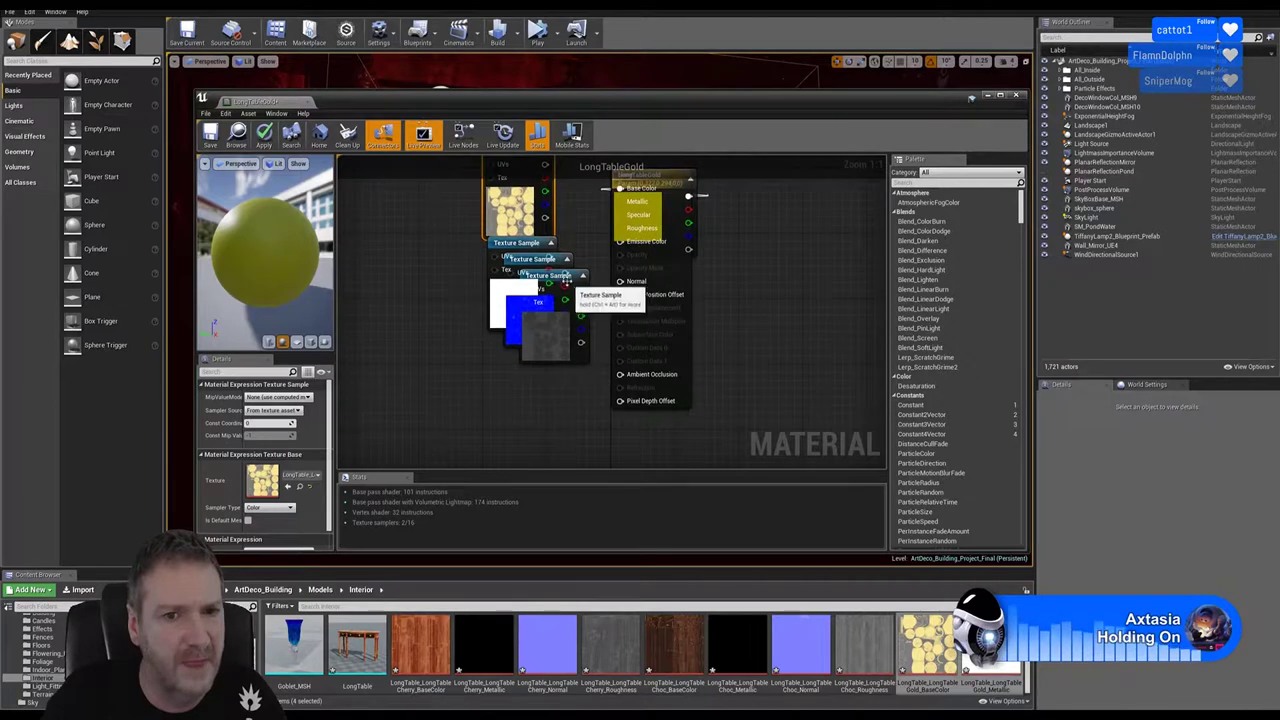
drag(570, 279, 530, 437)
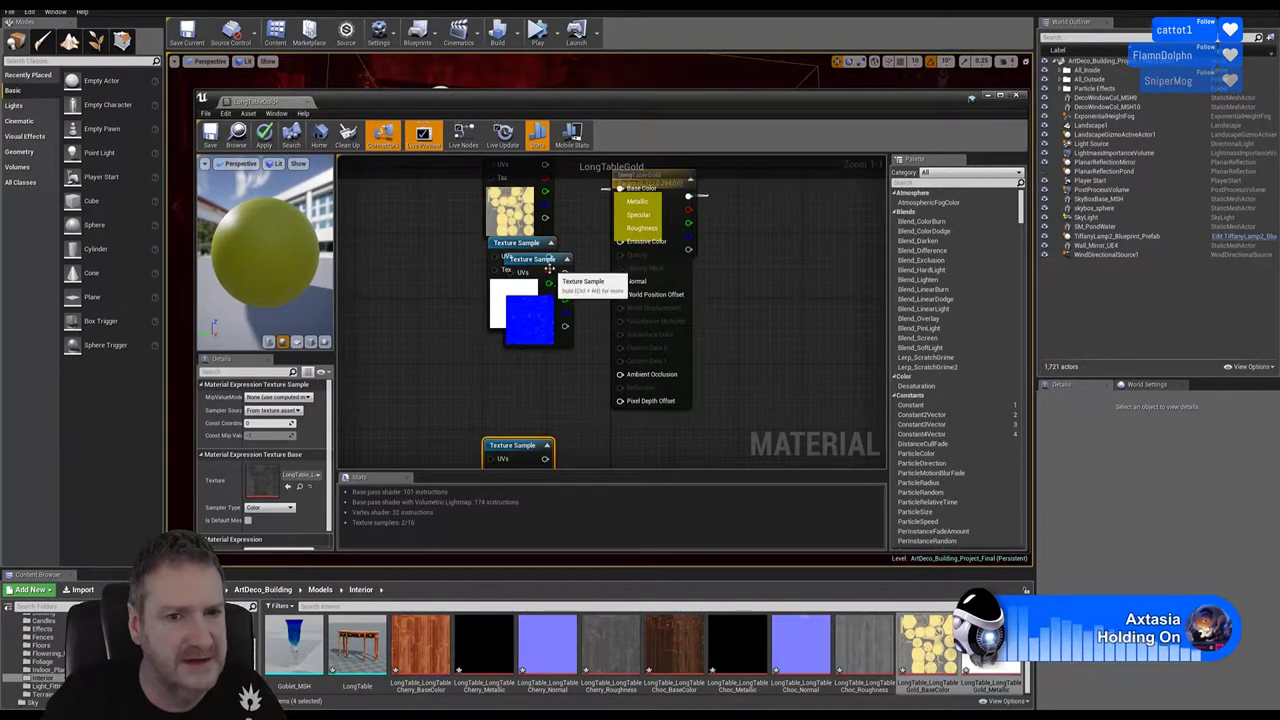
drag(547, 262, 528, 351)
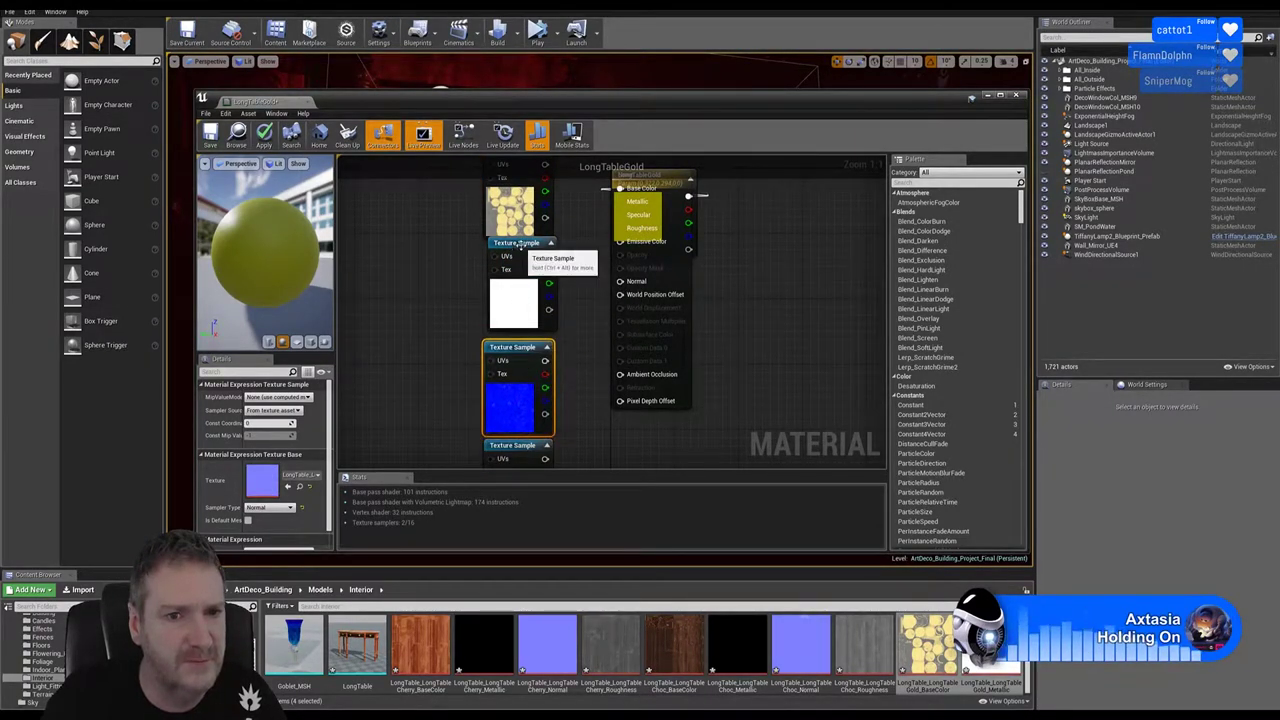
drag(521, 246, 516, 261)
right_drag(600, 369, 608, 298)
drag(525, 376, 525, 392)
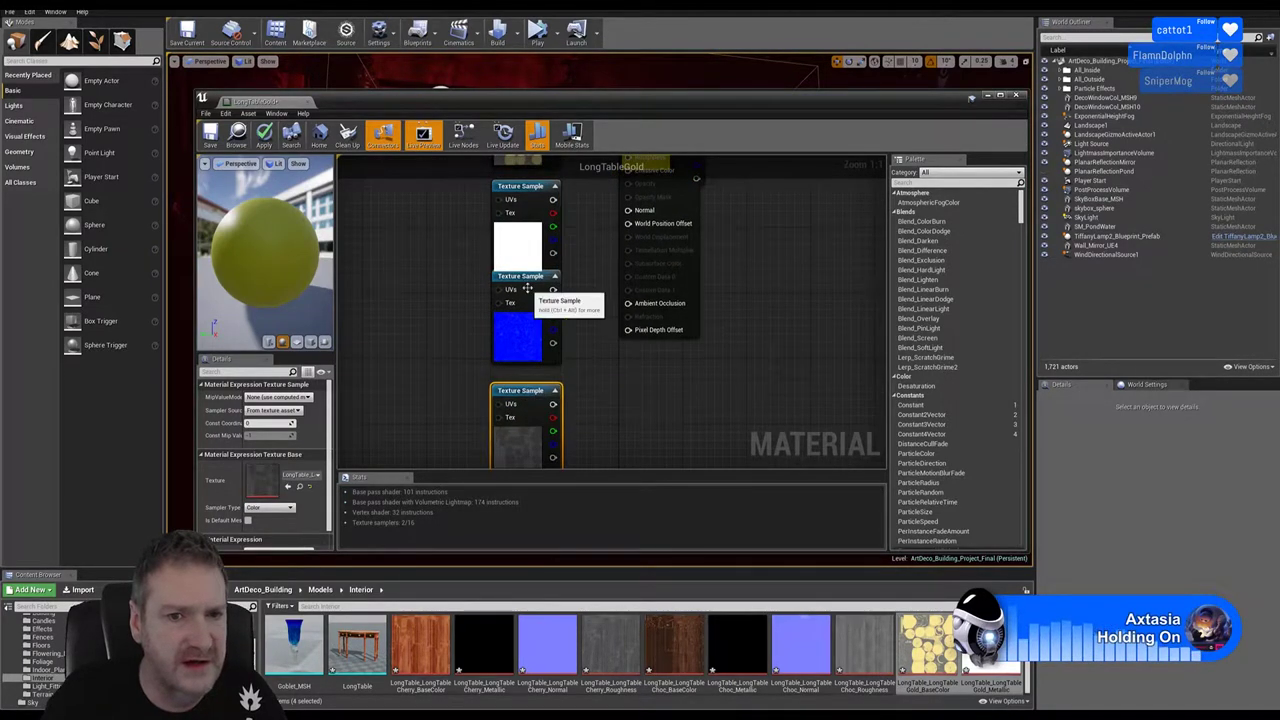
click(531, 289)
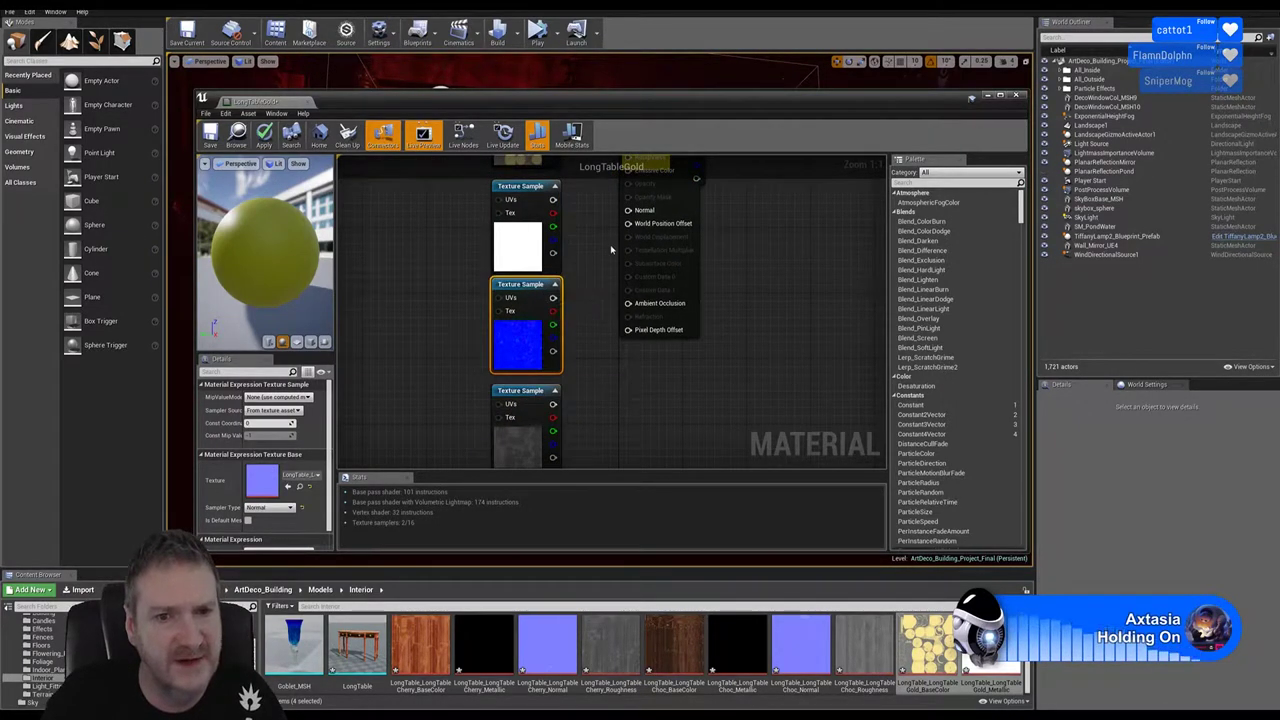
Move the LongTableGold result node clear of the overlapping default colour node and delete that colour node
right_drag(606, 140, 592, 249)
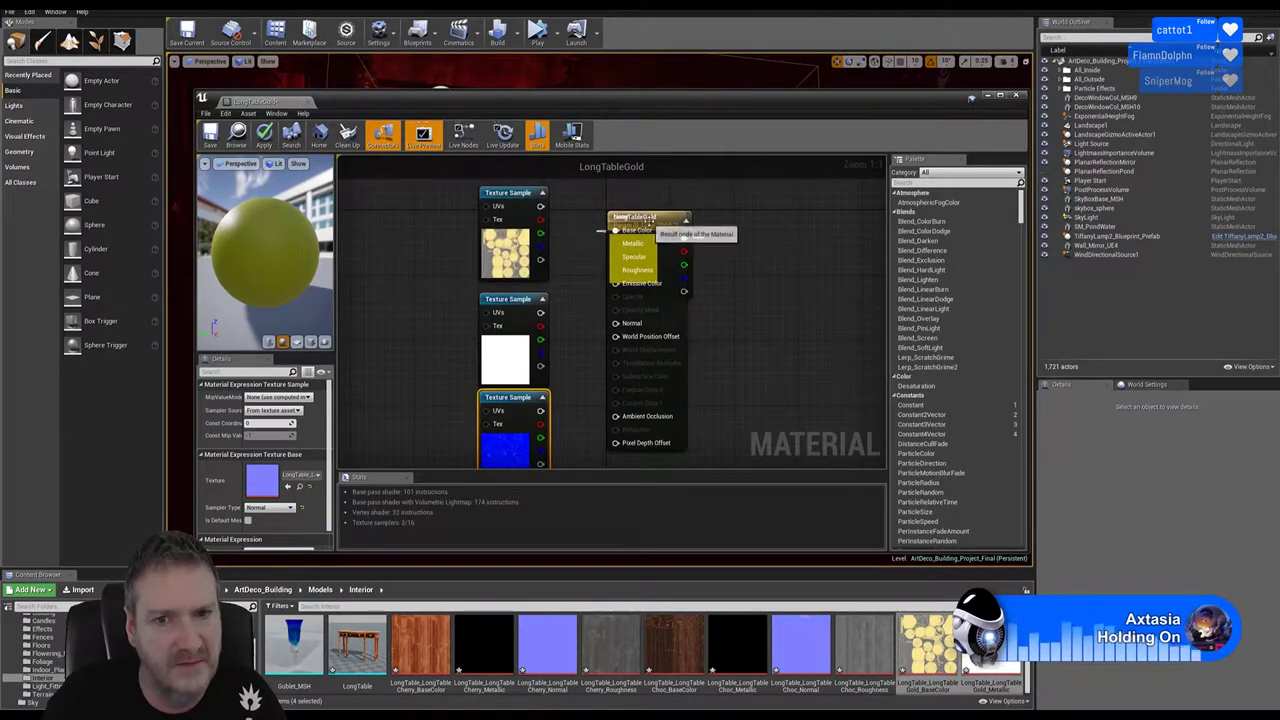
drag(645, 212, 733, 213)
click(643, 221)
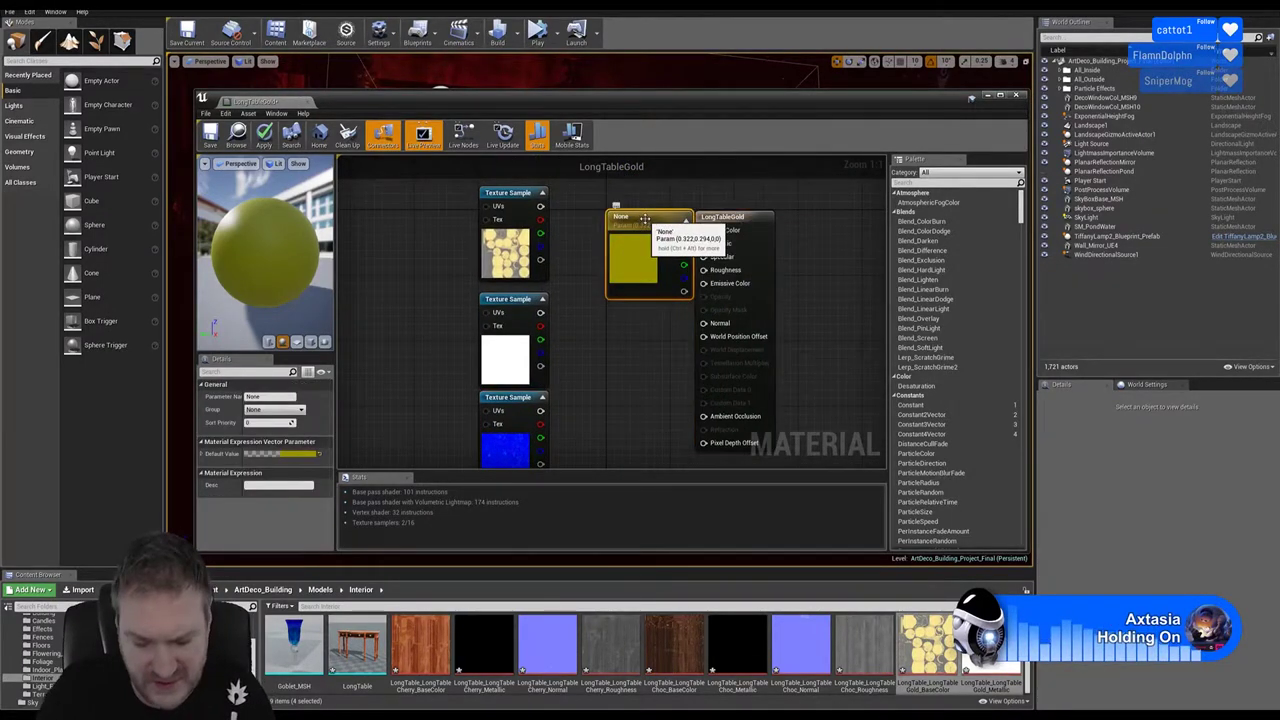
key(Delete)
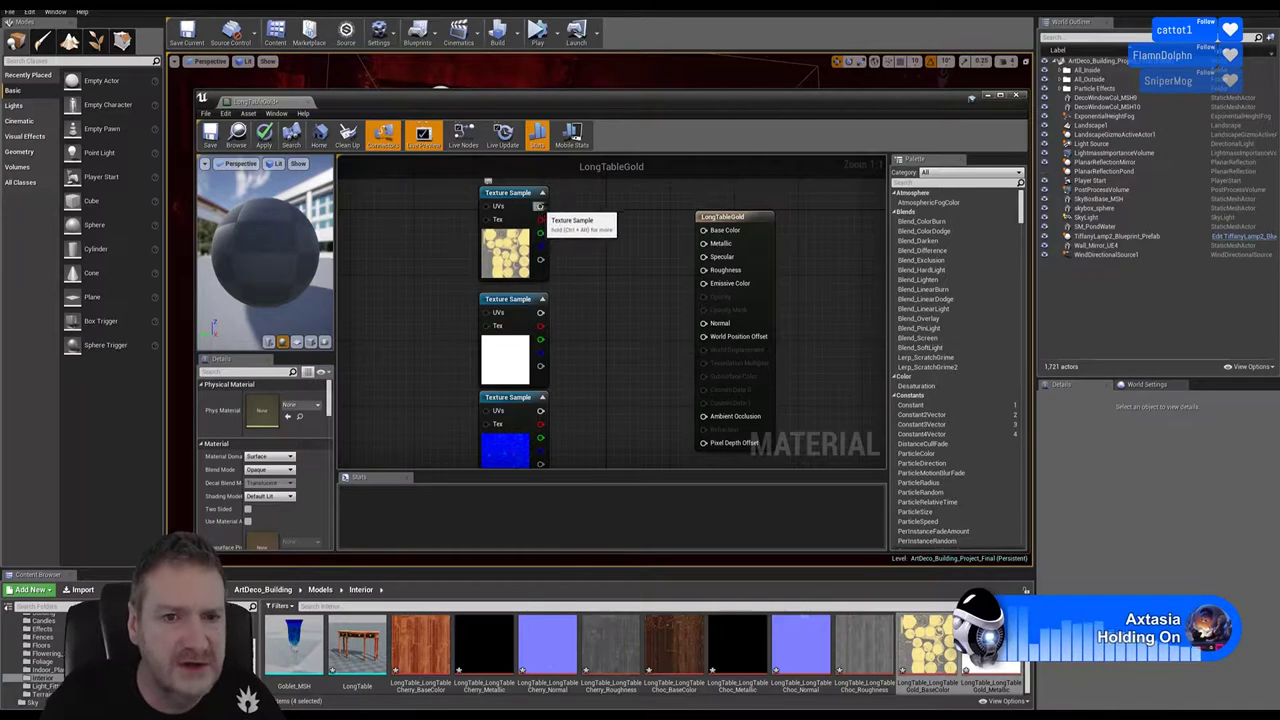
Connect the Gold texture samples to Base Color, Metallic, Normal and Roughness, and apply the LongTableGold material
drag(539, 206, 704, 230)
drag(540, 312, 712, 244)
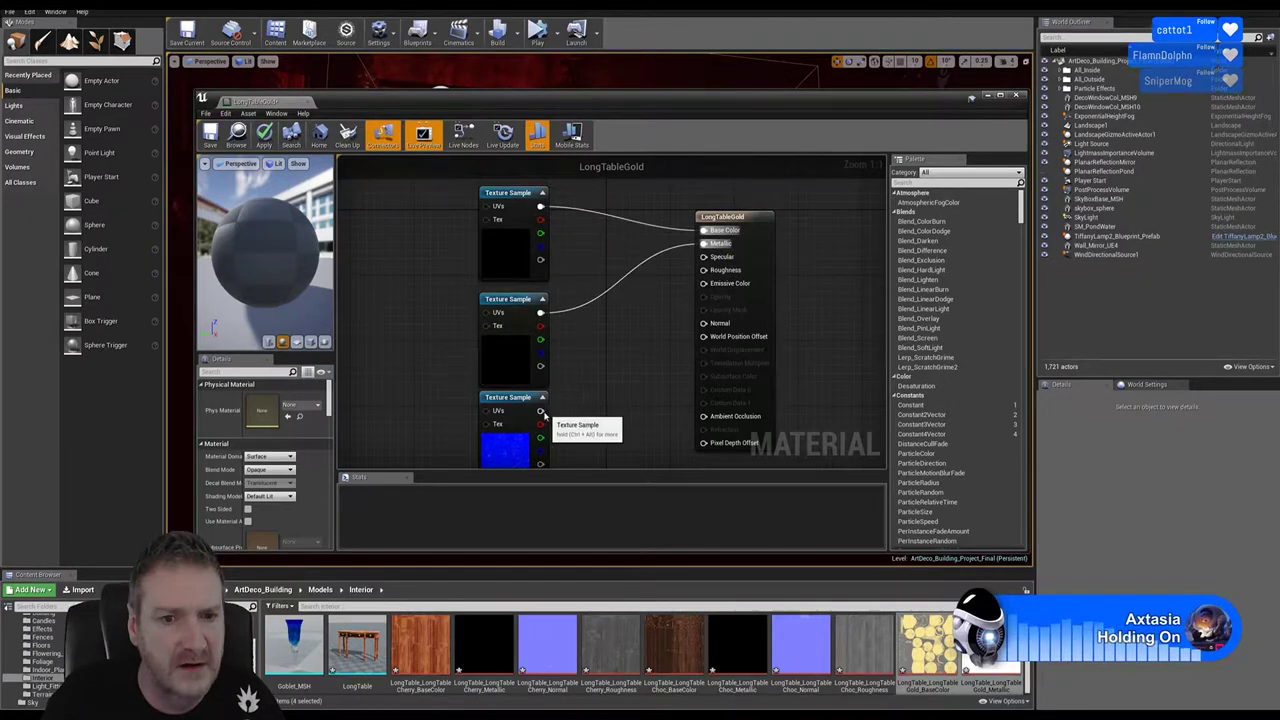
drag(540, 411, 717, 325)
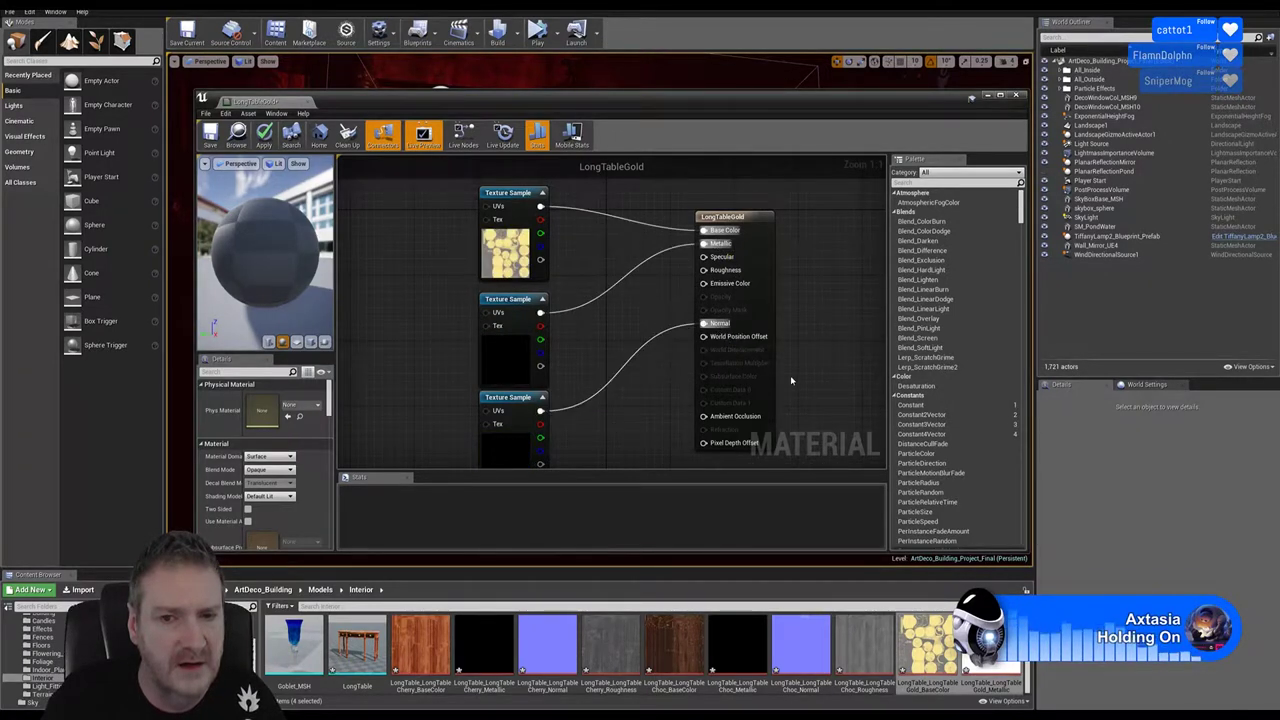
right_drag(790, 380, 776, 312)
drag(525, 450, 695, 202)
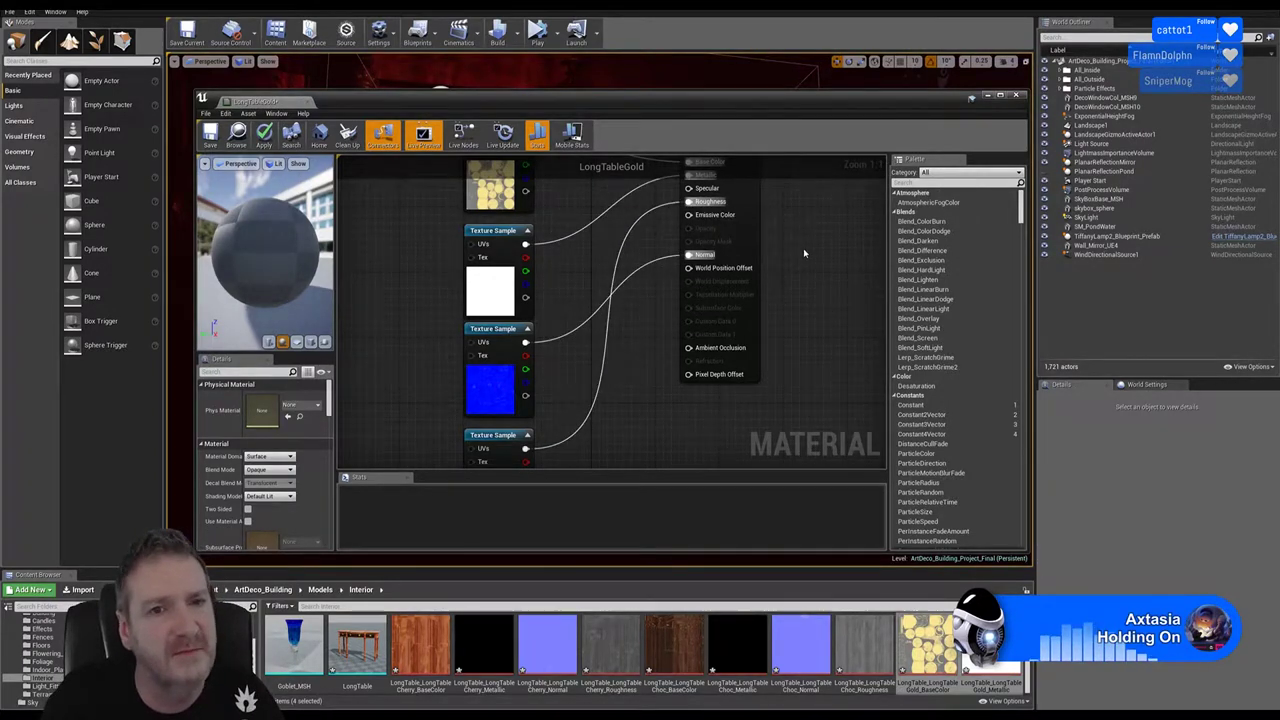
click(263, 137)
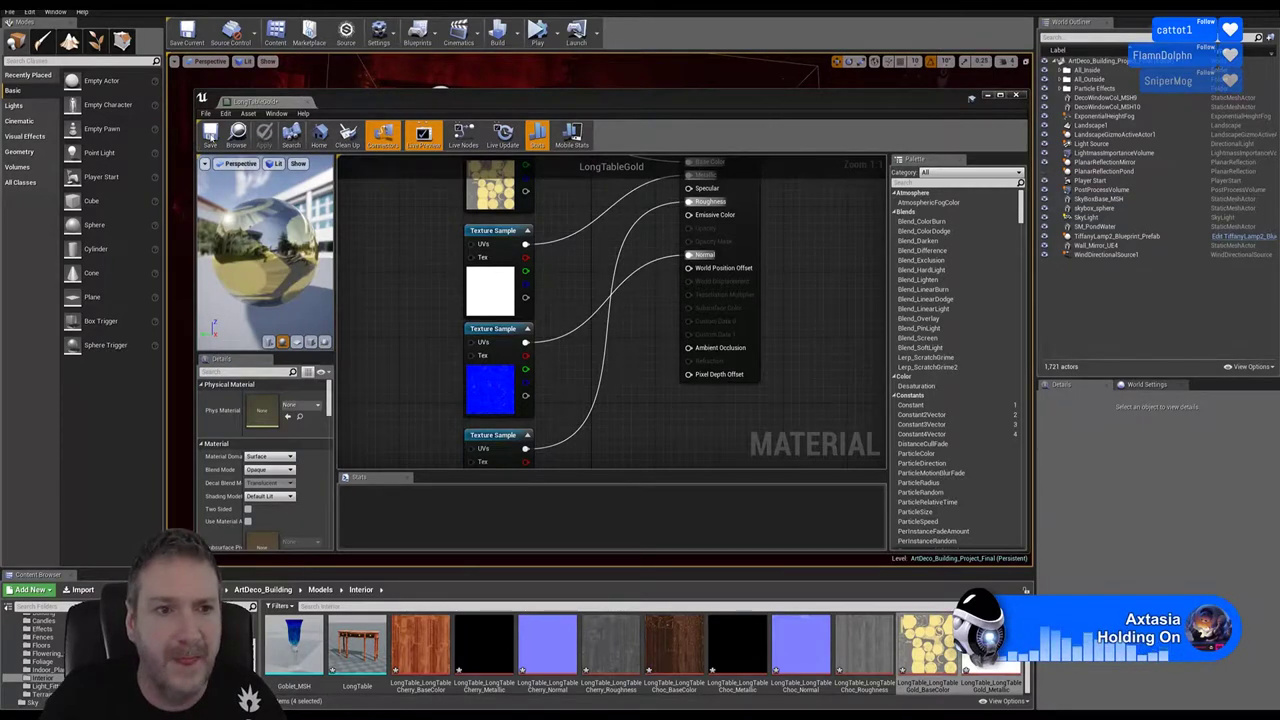
Save the LongTableGold material and close its editor
click(210, 135)
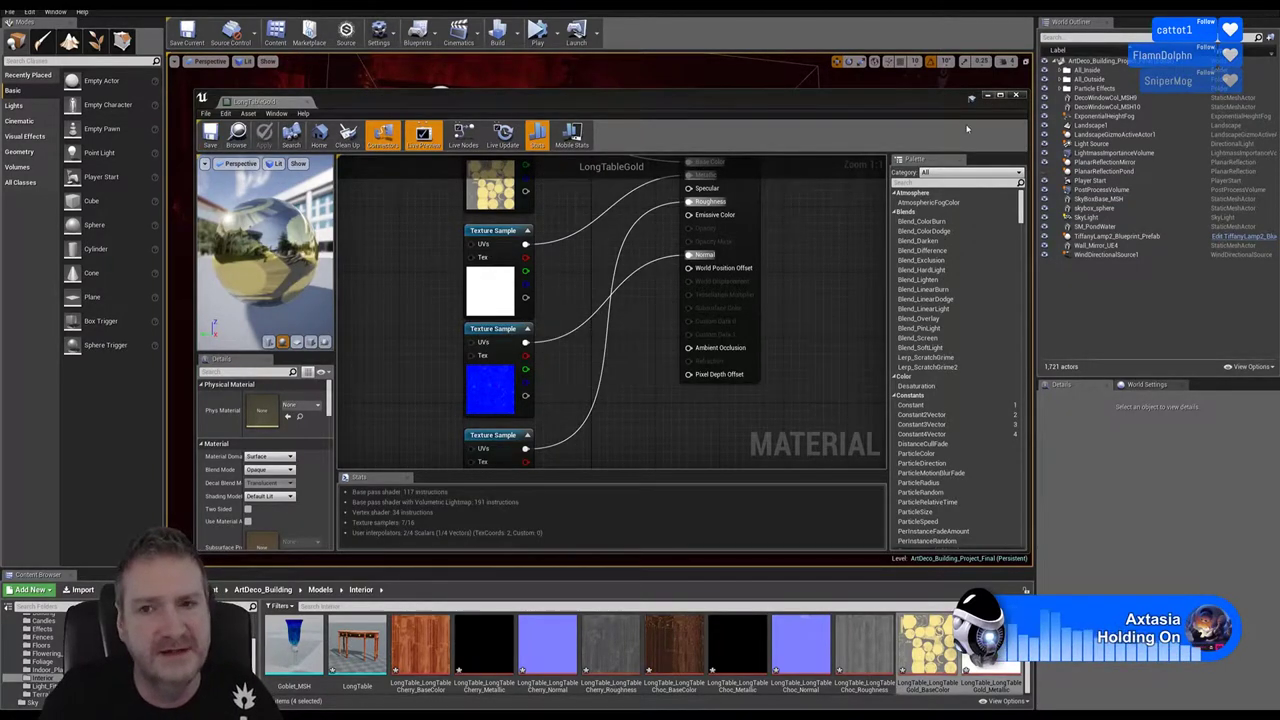
click(1016, 95)
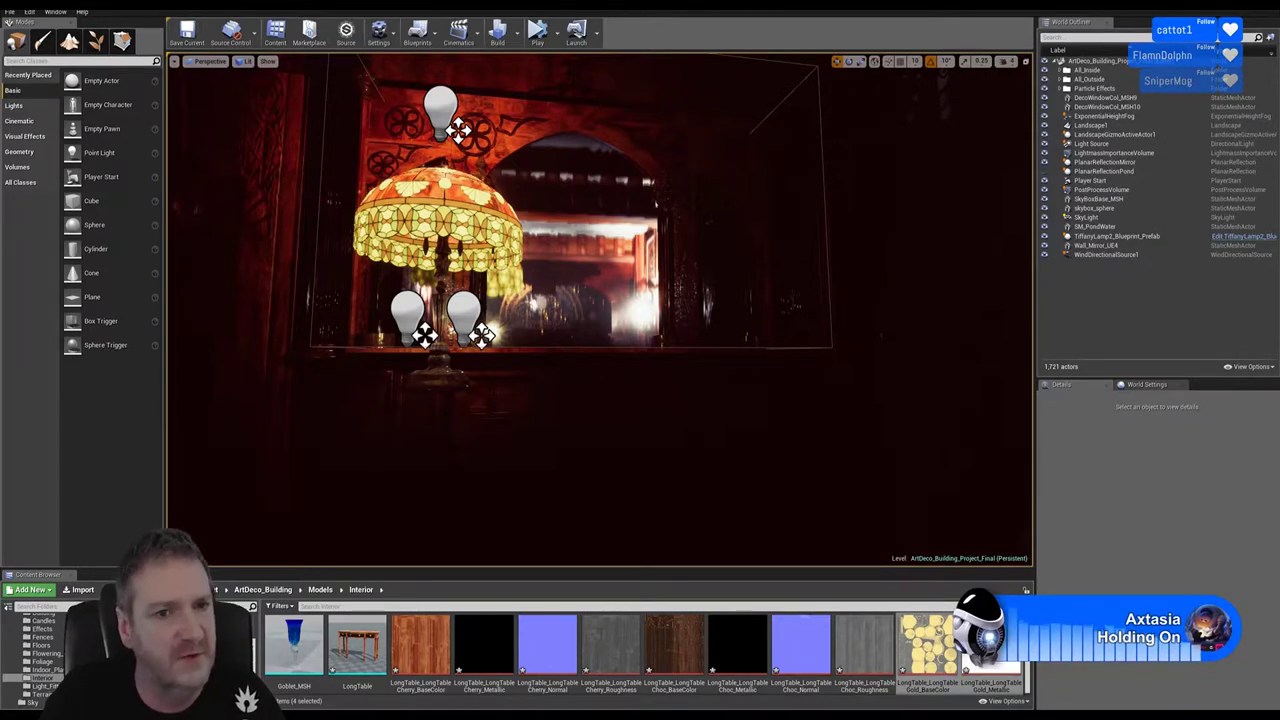
Place the LongTable mesh in the level in front of the wall mirror with the Tiffany lamp
right_drag(600, 310, 577, 370)
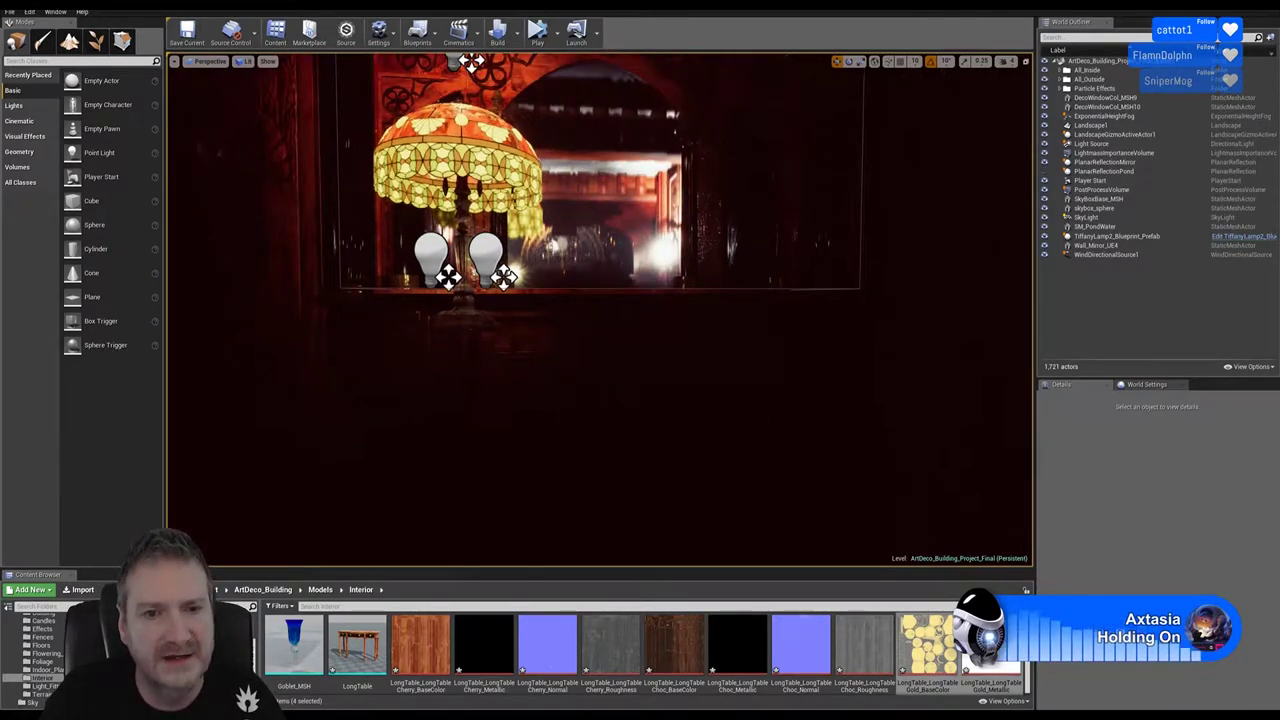
right_drag(600, 310, 652, 242)
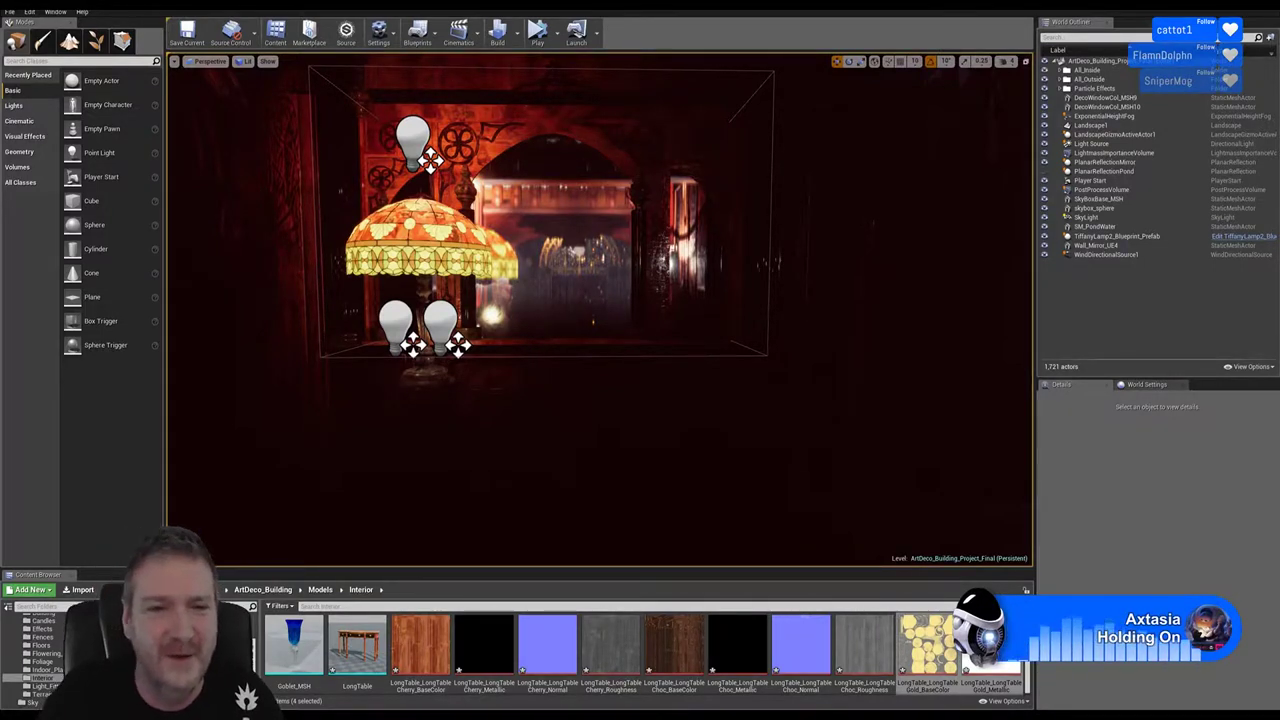
right_drag(600, 310, 541, 312)
key(w)
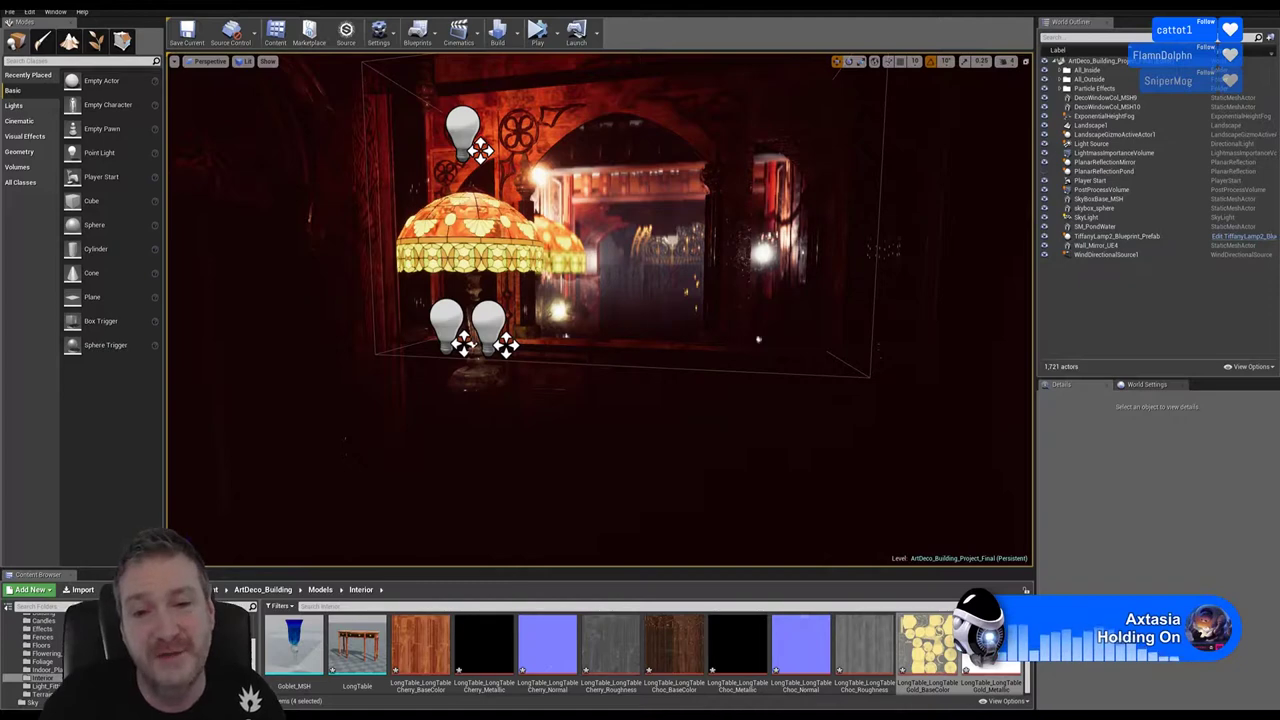
right_drag(599, 310, 646, 318)
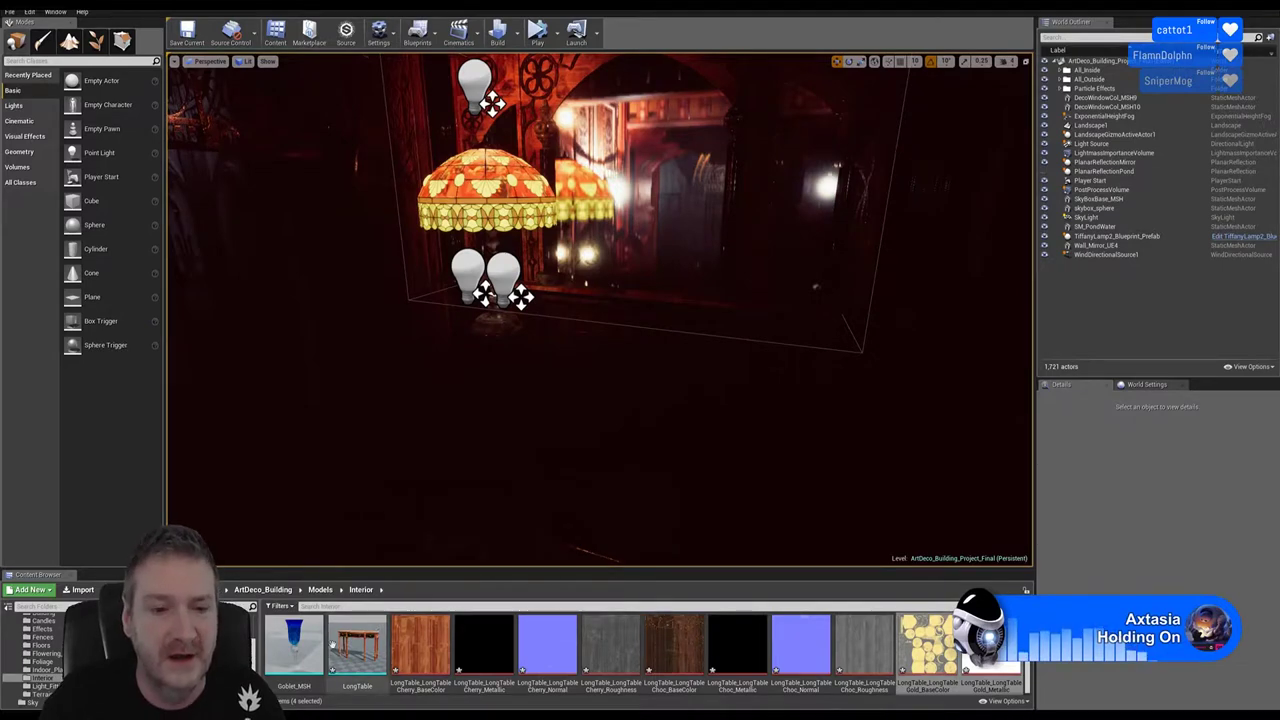
right_drag(600, 310, 670, 257)
key(s)
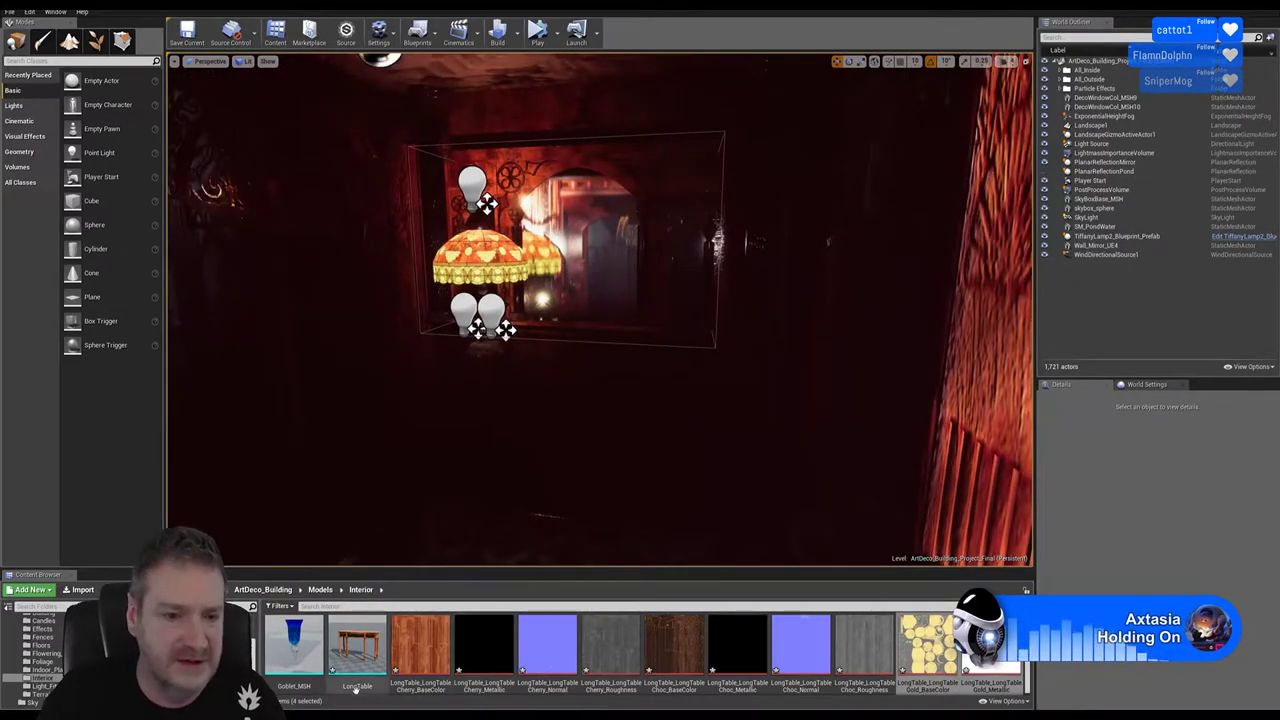
drag(361, 661, 656, 477)
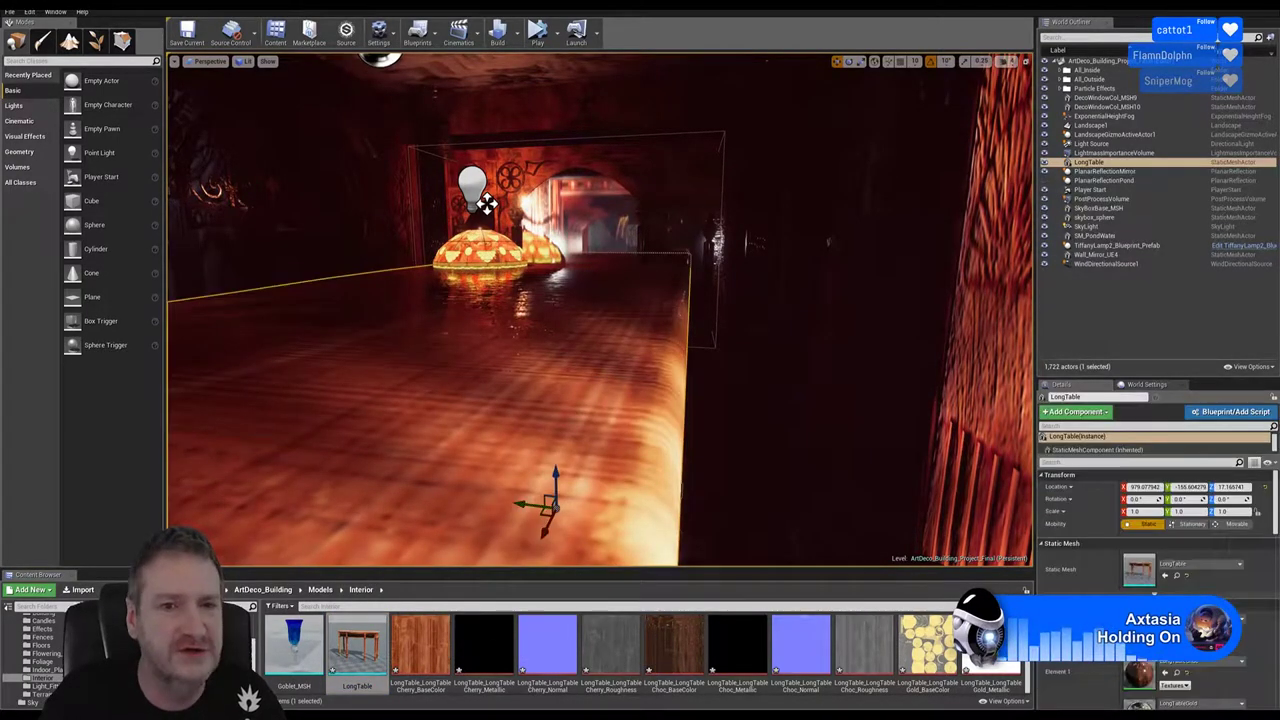
Scale the placed LongTable uniformly to about 0.447 and rotate it about -90° around Z so its length follows the mirror wall
click(861, 61)
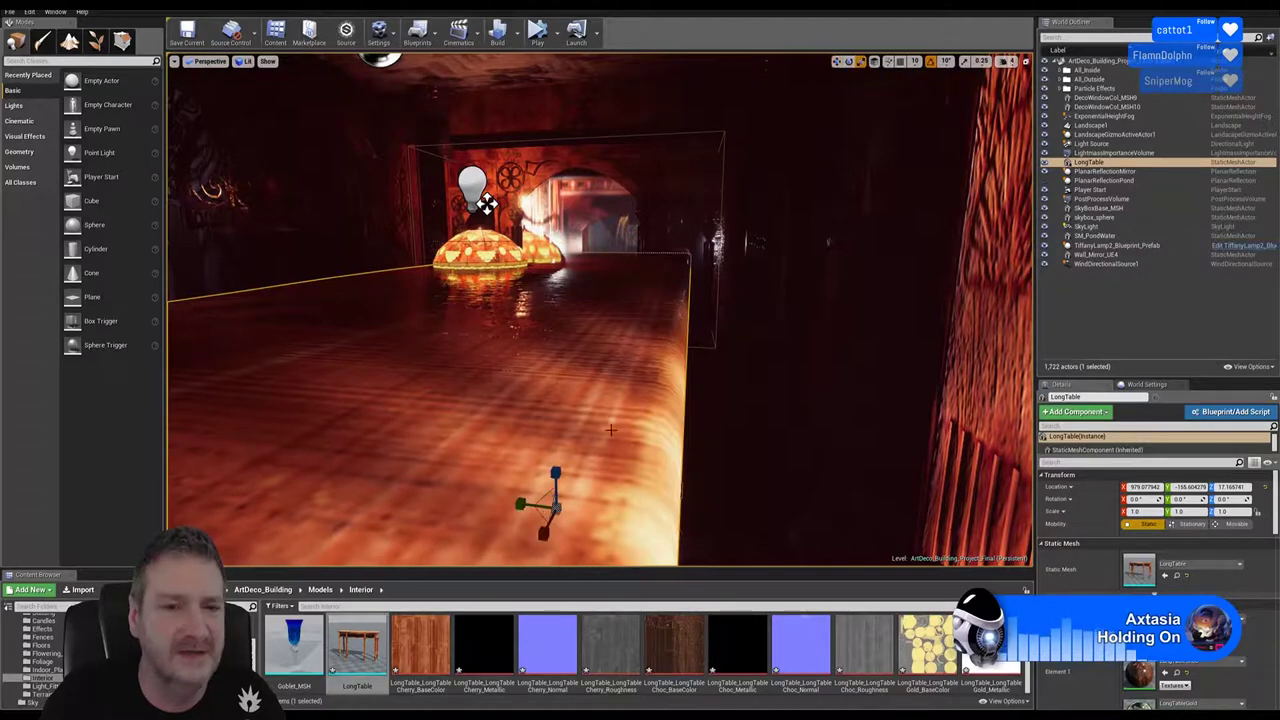
drag(557, 508, 498, 537)
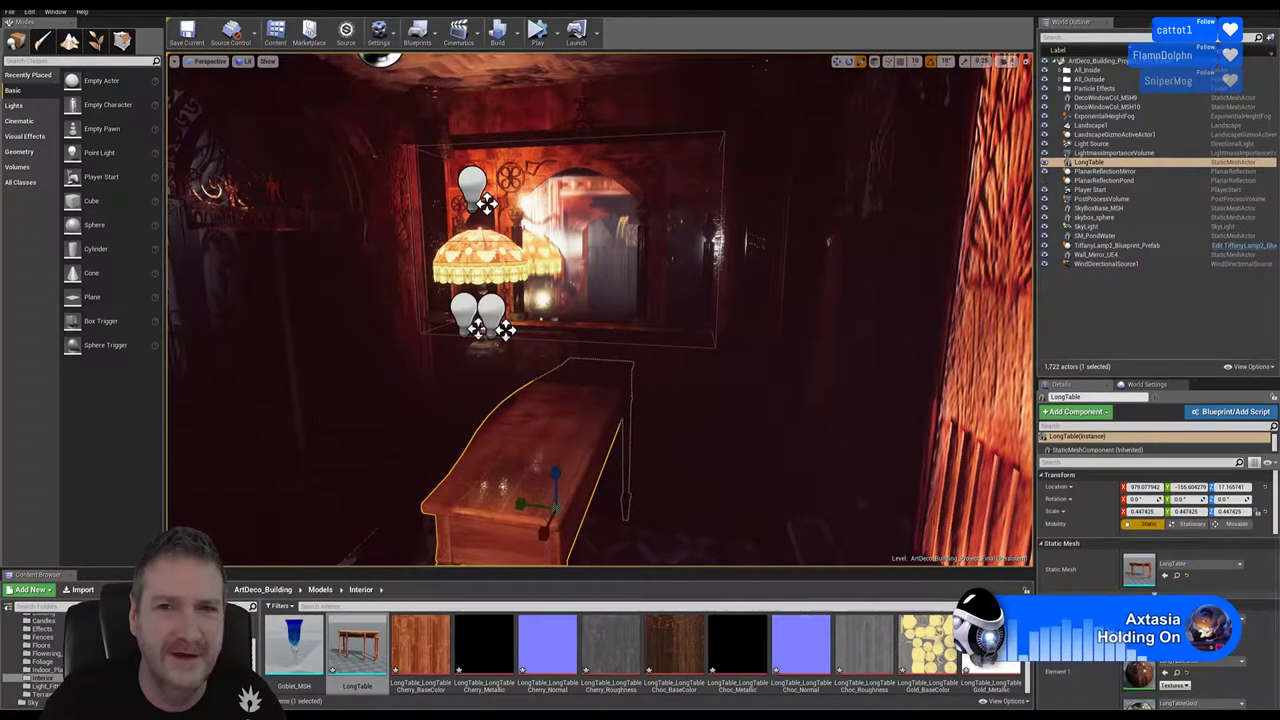
click(850, 63)
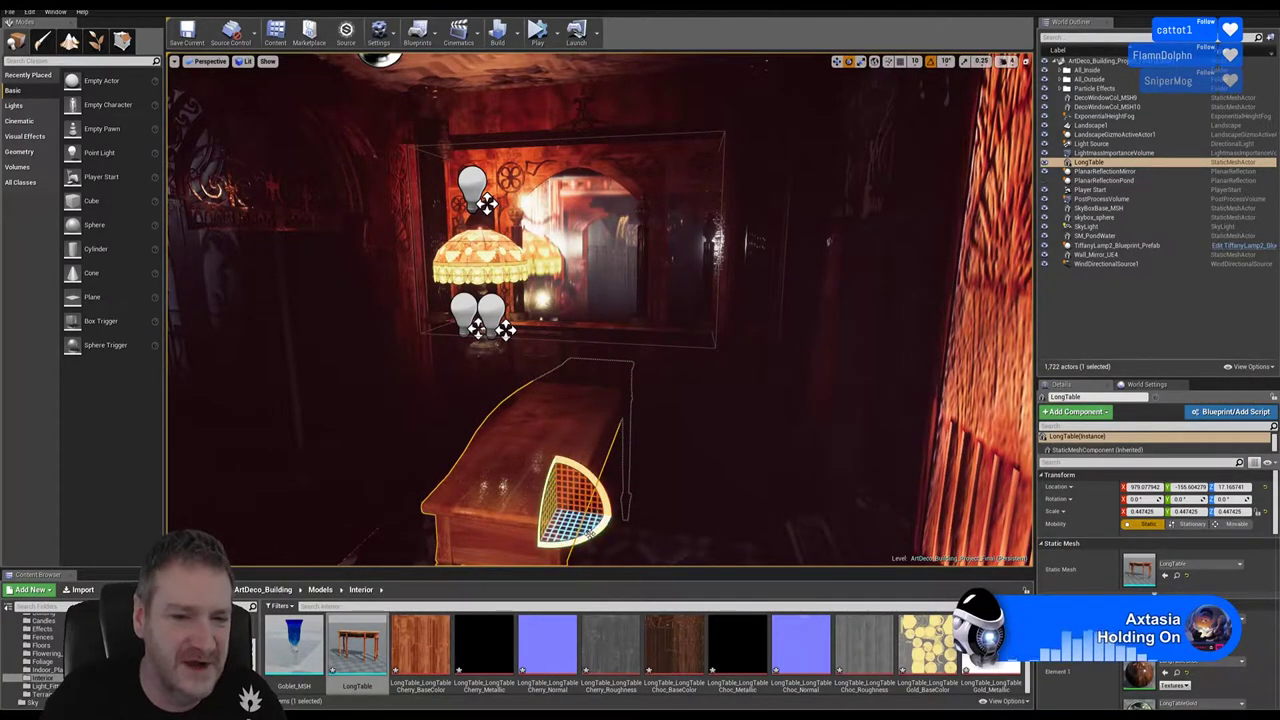
drag(604, 527, 535, 548)
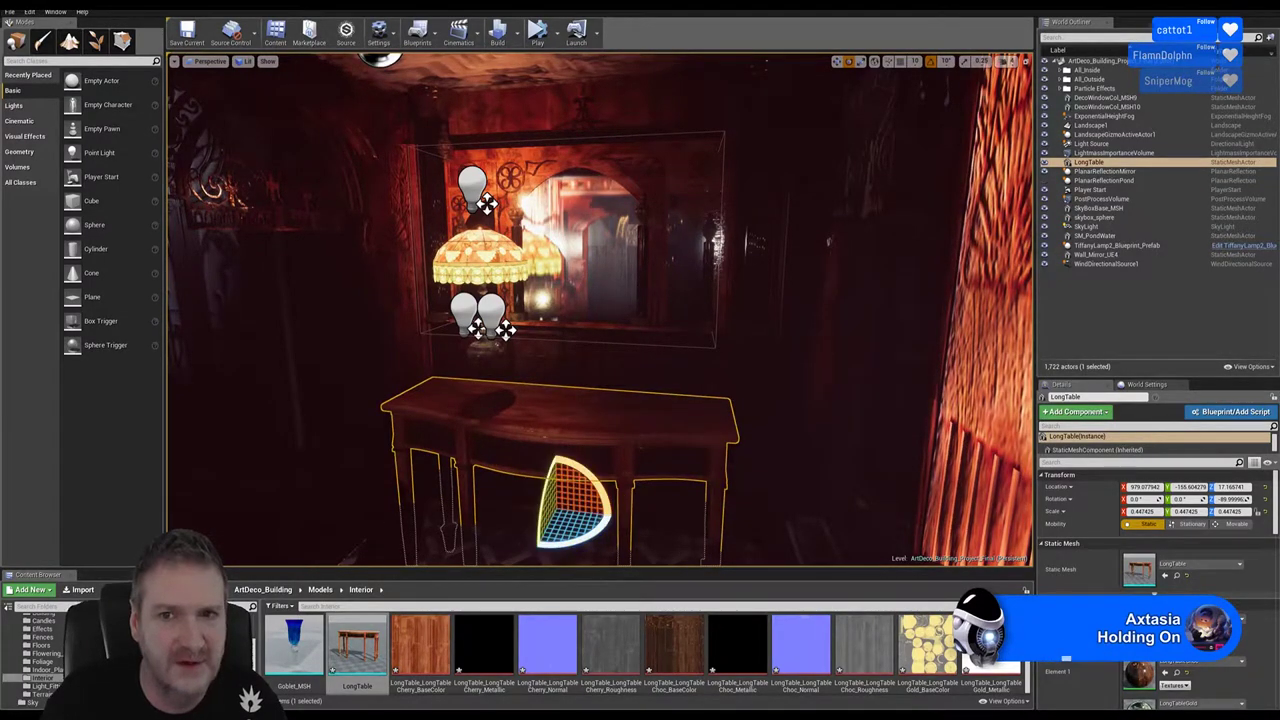
Raise the LongTable off the floor to a Z location of about 147.9
click(837, 62)
right_drag(700, 300, 650, 350)
drag(648, 410, 694, 305)
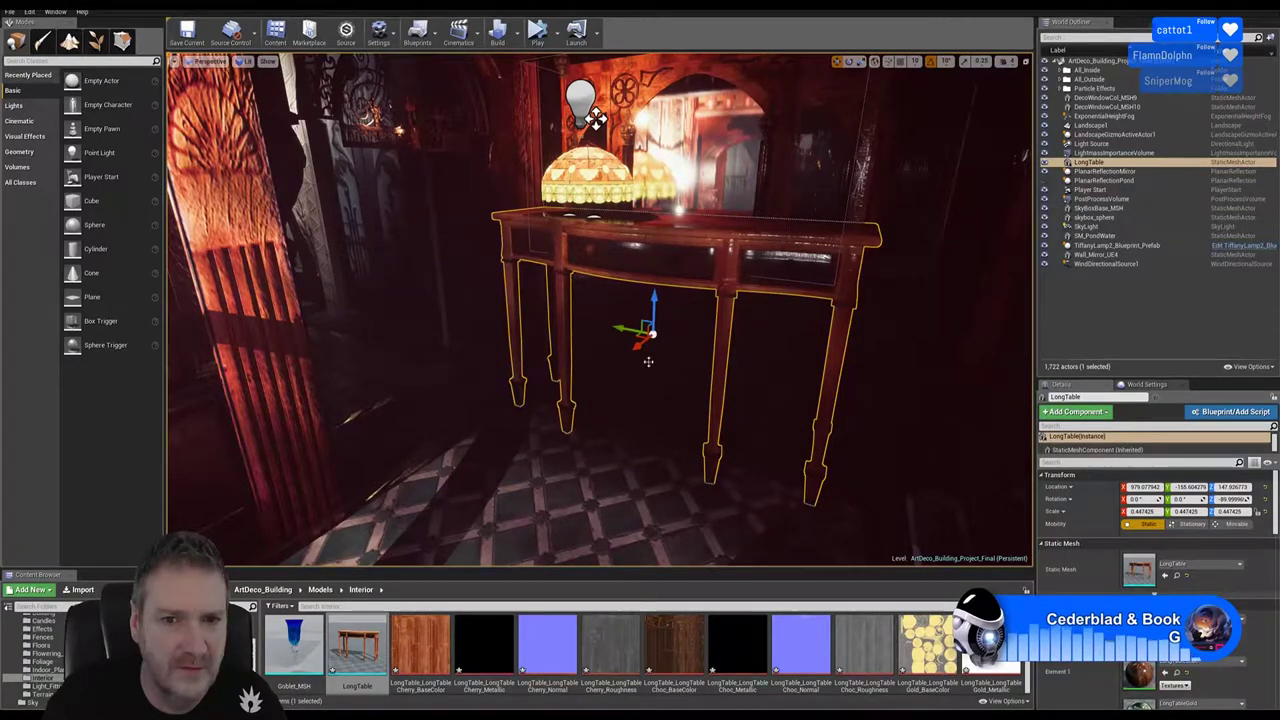
right_drag(649, 361, 685, 397)
right_drag(650, 294, 636, 294)
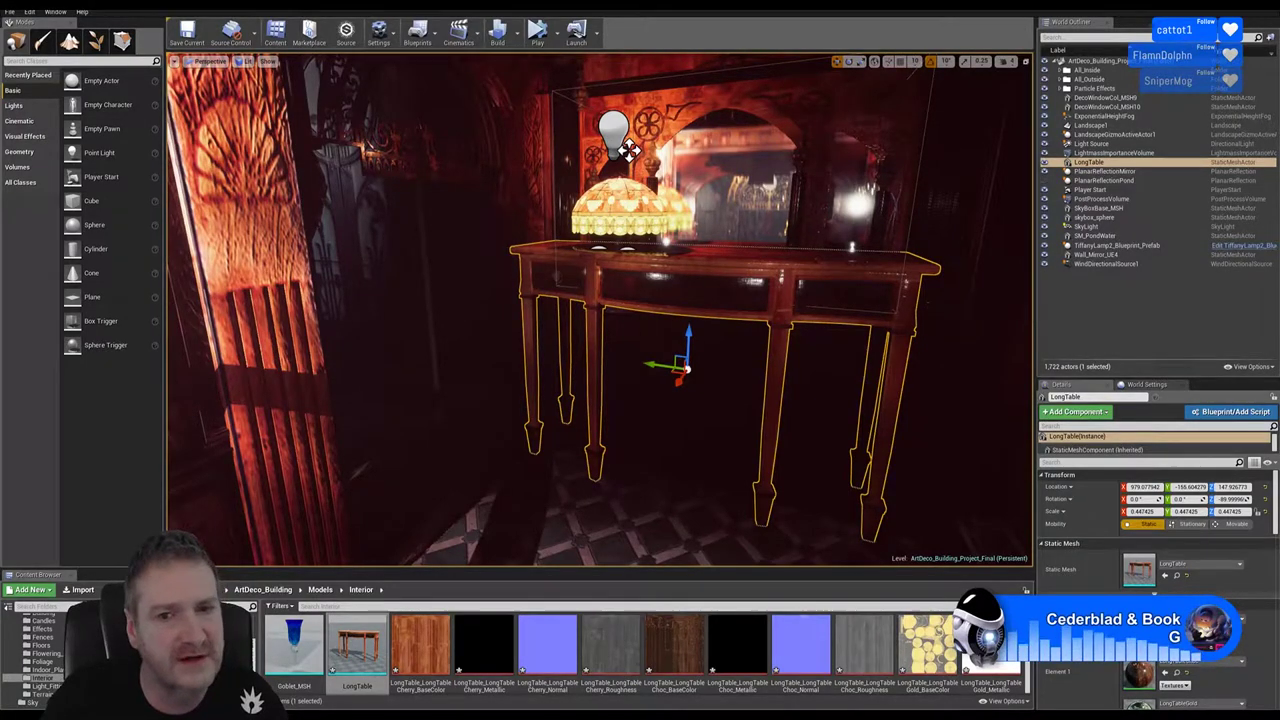
Scale the LongTable uniformly down to about 0.354 and move it below the mirror ledge, to about Y -164.8 and Z 120.8
right_drag(600, 310, 668, 280)
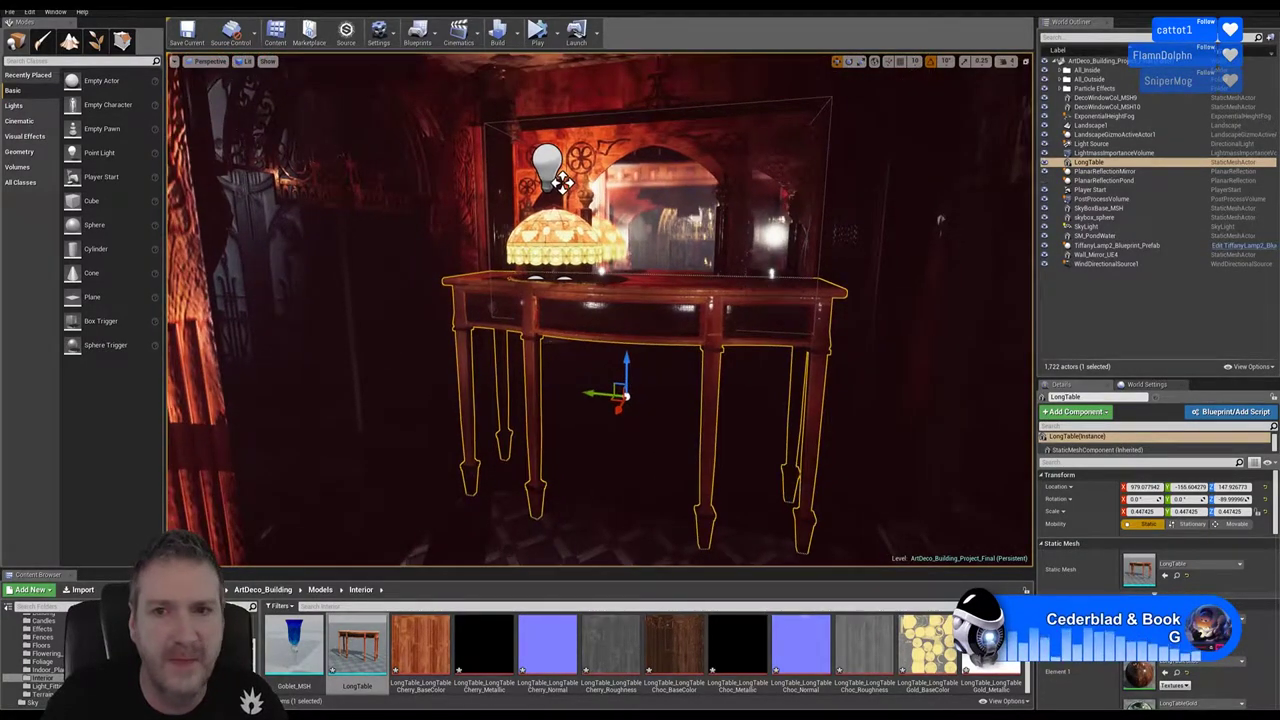
click(863, 64)
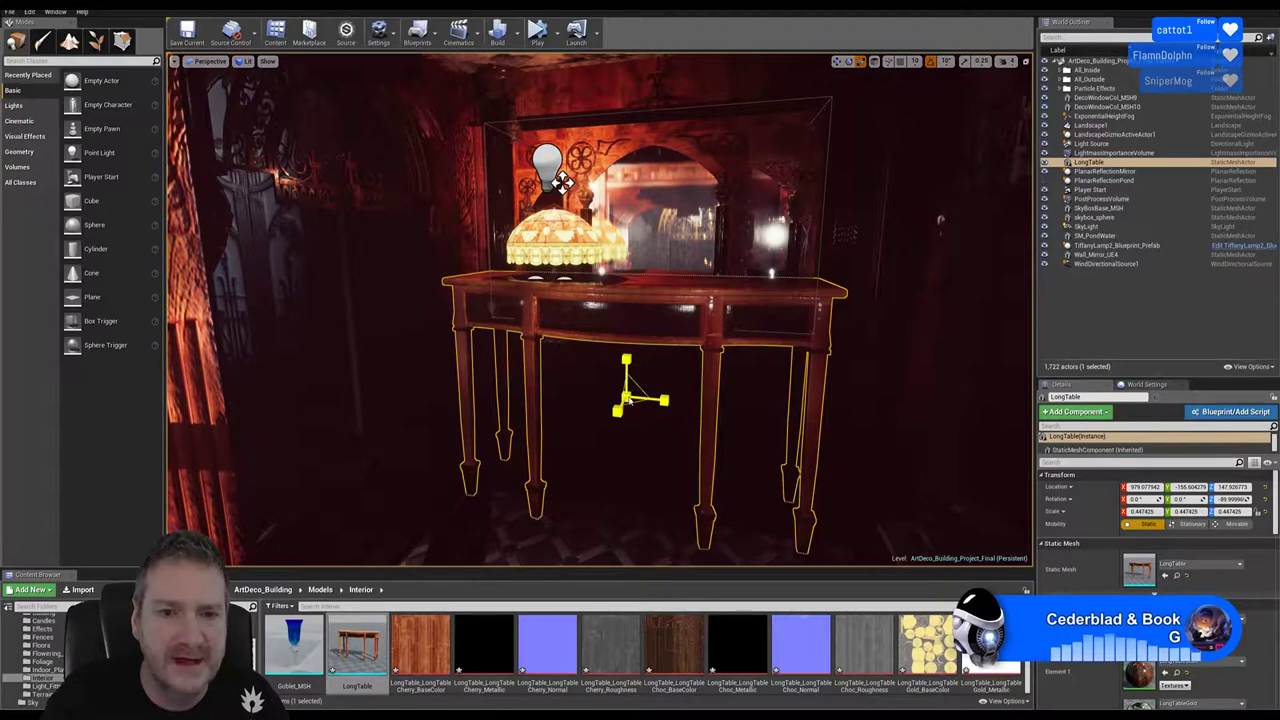
drag(630, 400, 606, 419)
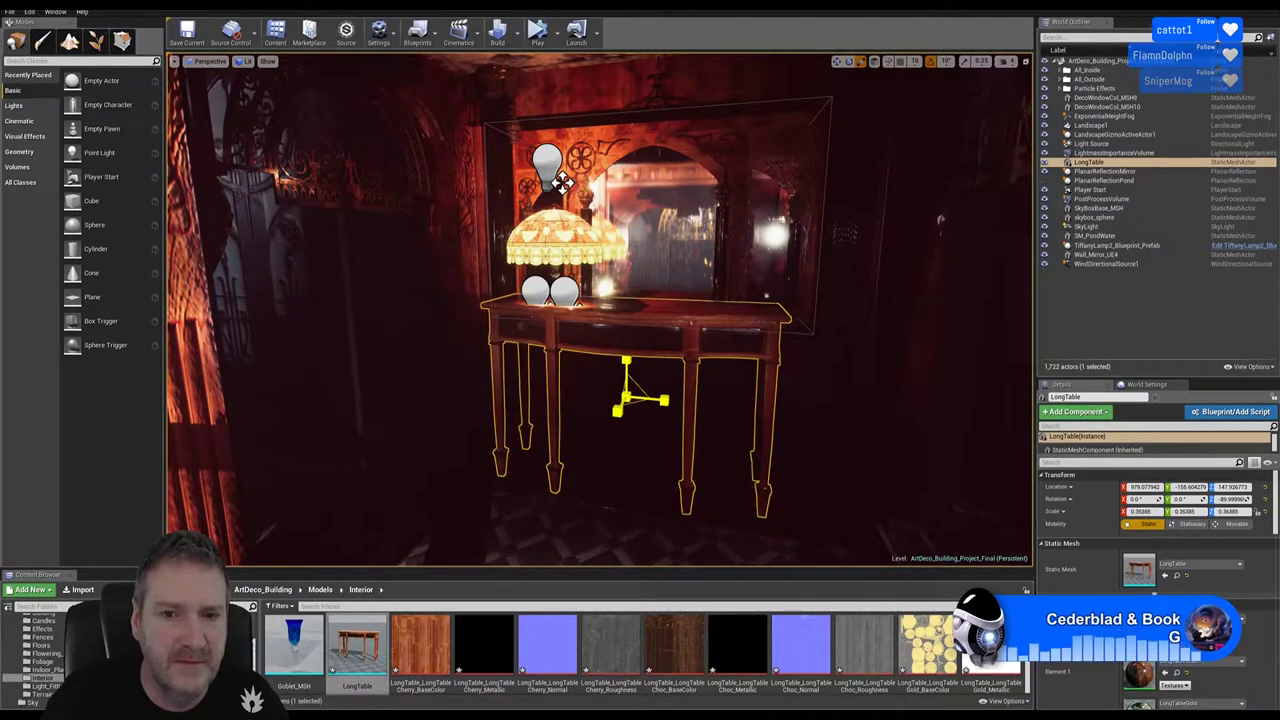
click(838, 64)
drag(626, 378, 597, 416)
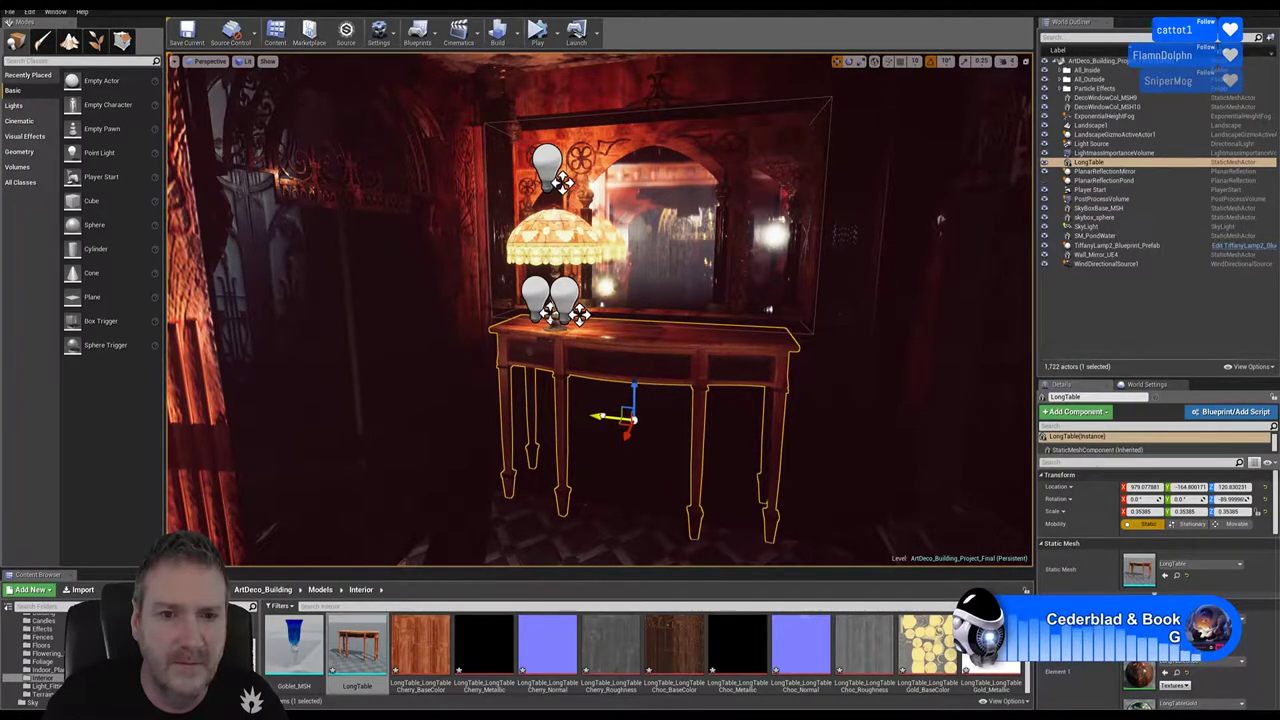
mouse_move(598, 416)
right_down()
mouse_move(698, 402)
mouse_move(706, 380)
mouse_move(694, 438)
mouse_move(734, 426)
mouse_move(722, 410)
mouse_move(560, 428)
mouse_move(662, 392)
mouse_move(585, 410)
right_up()
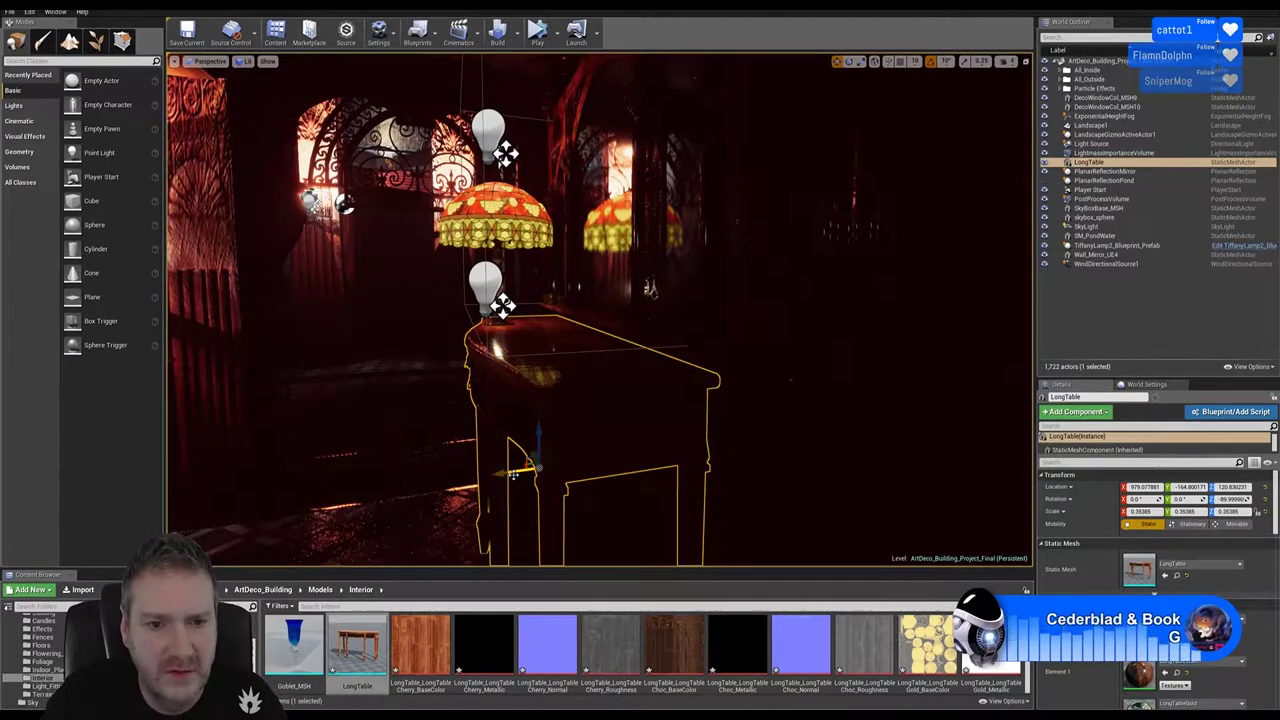
Examine the table's placement from its end, and the tiled floor and carved wall panels of the surrounding hall
mouse_move(512, 472)
mouse_down()
mouse_move(500, 476)
mouse_move(515, 471)
mouse_up()
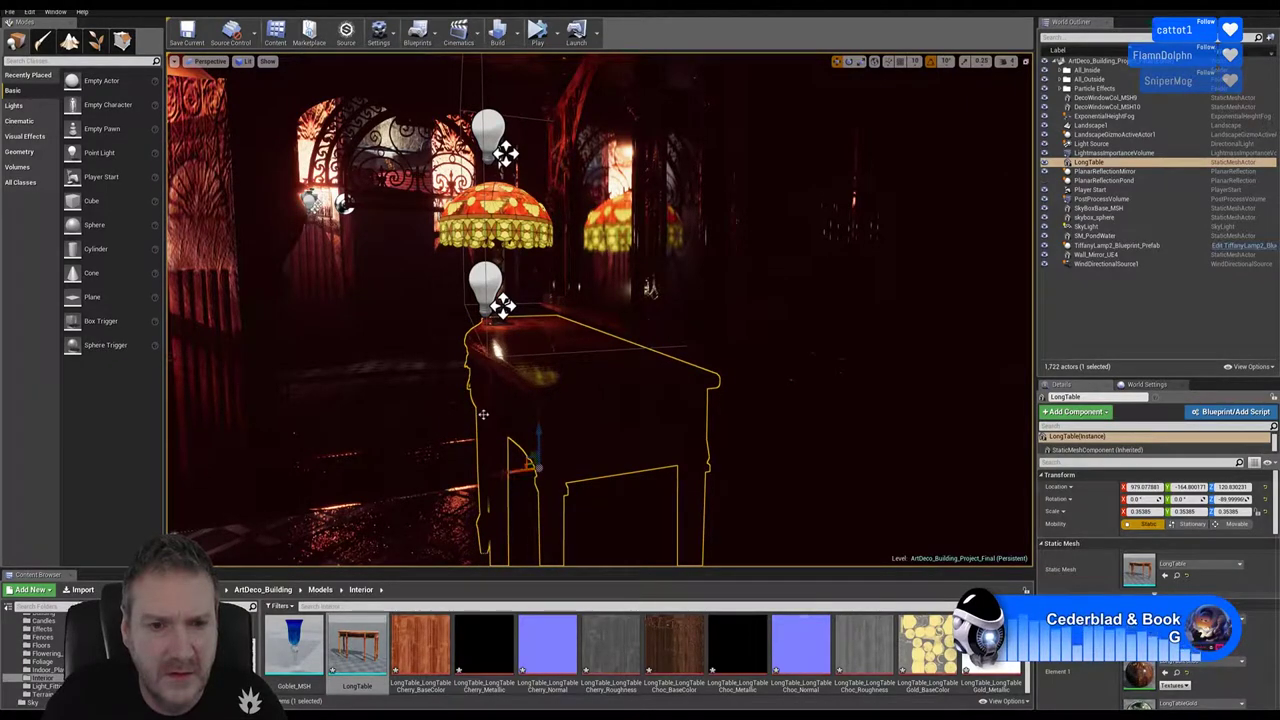
right_drag(483, 414, 467, 446)
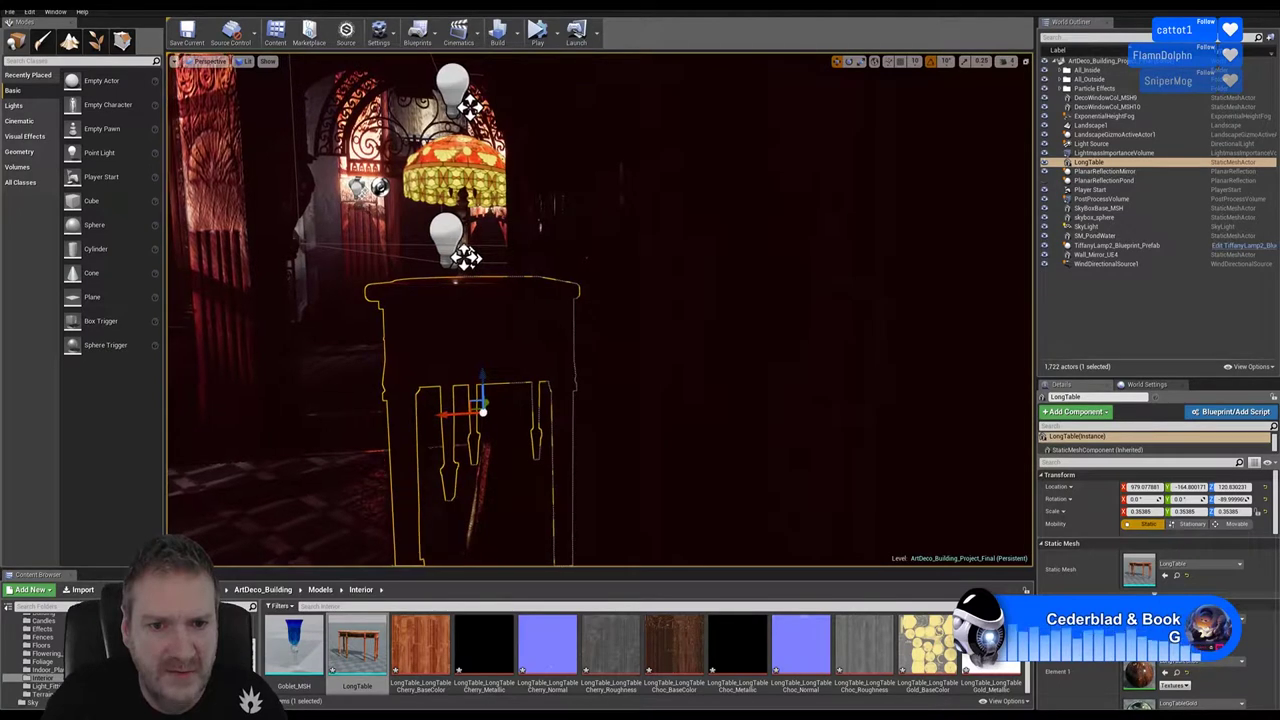
alt+drag(592, 410, 620, 409)
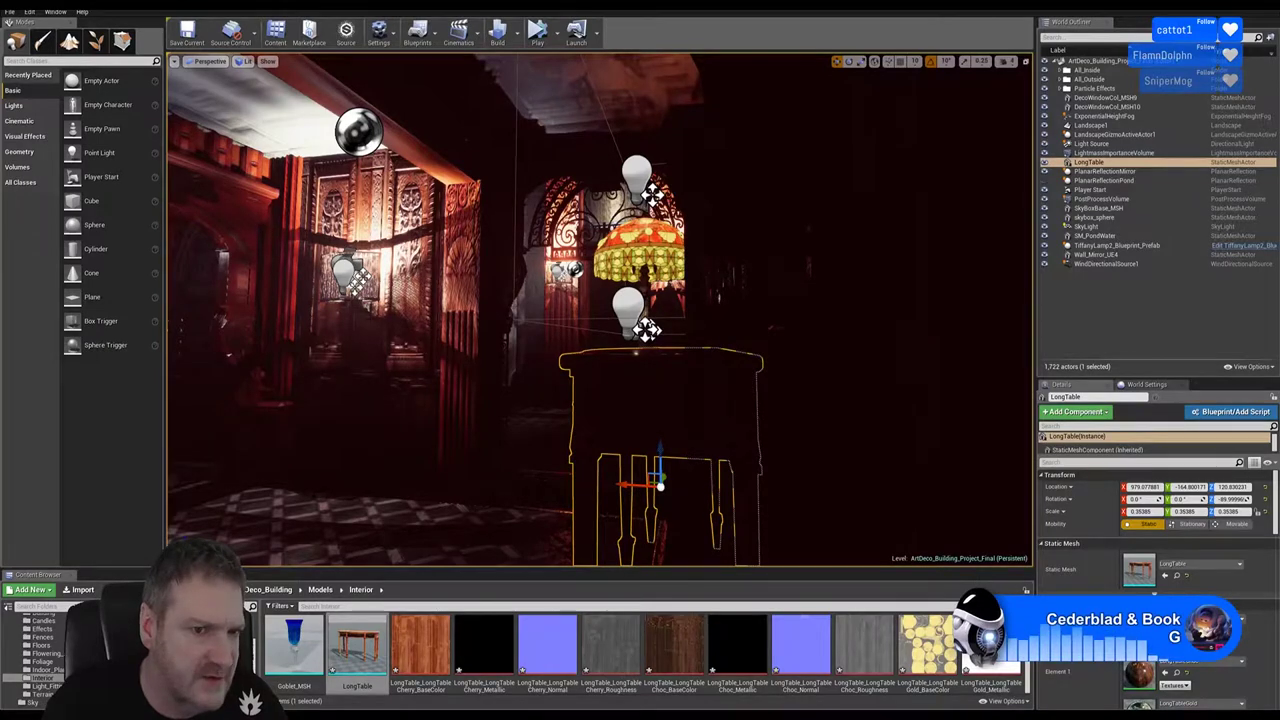
right_drag(600, 410, 408, 470)
key(w)
key(w)
key(s)
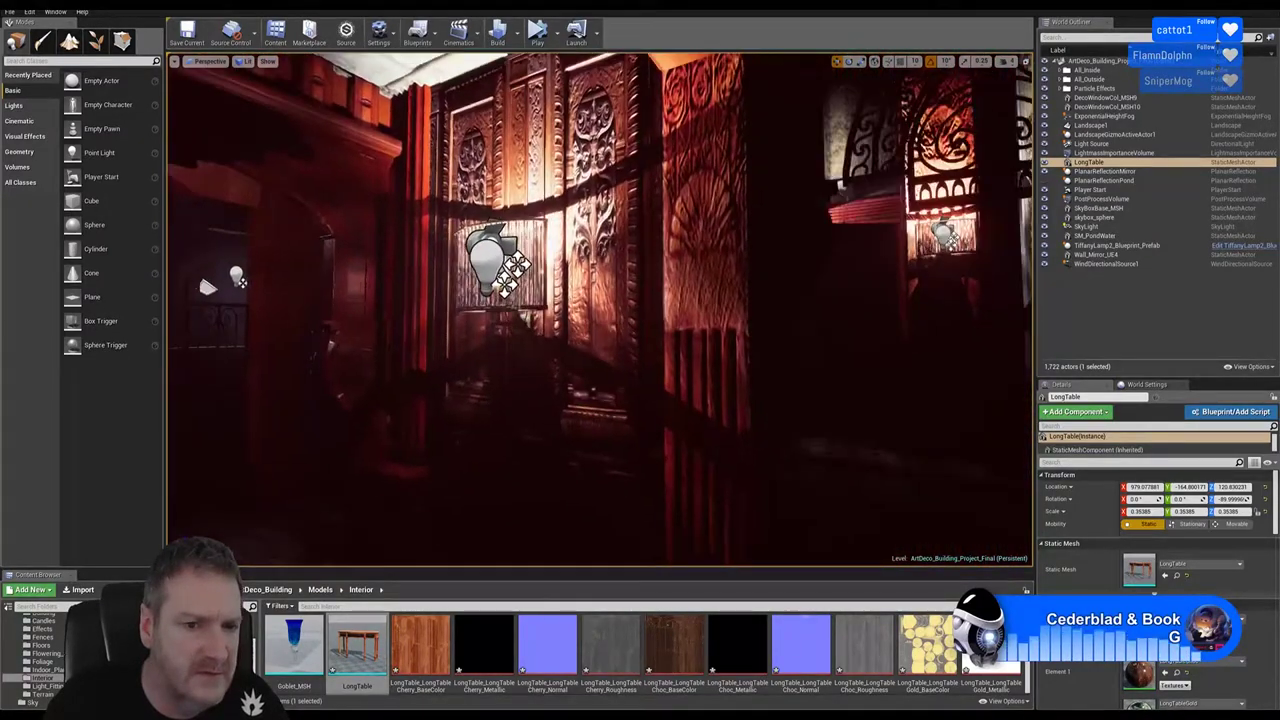
key(s)
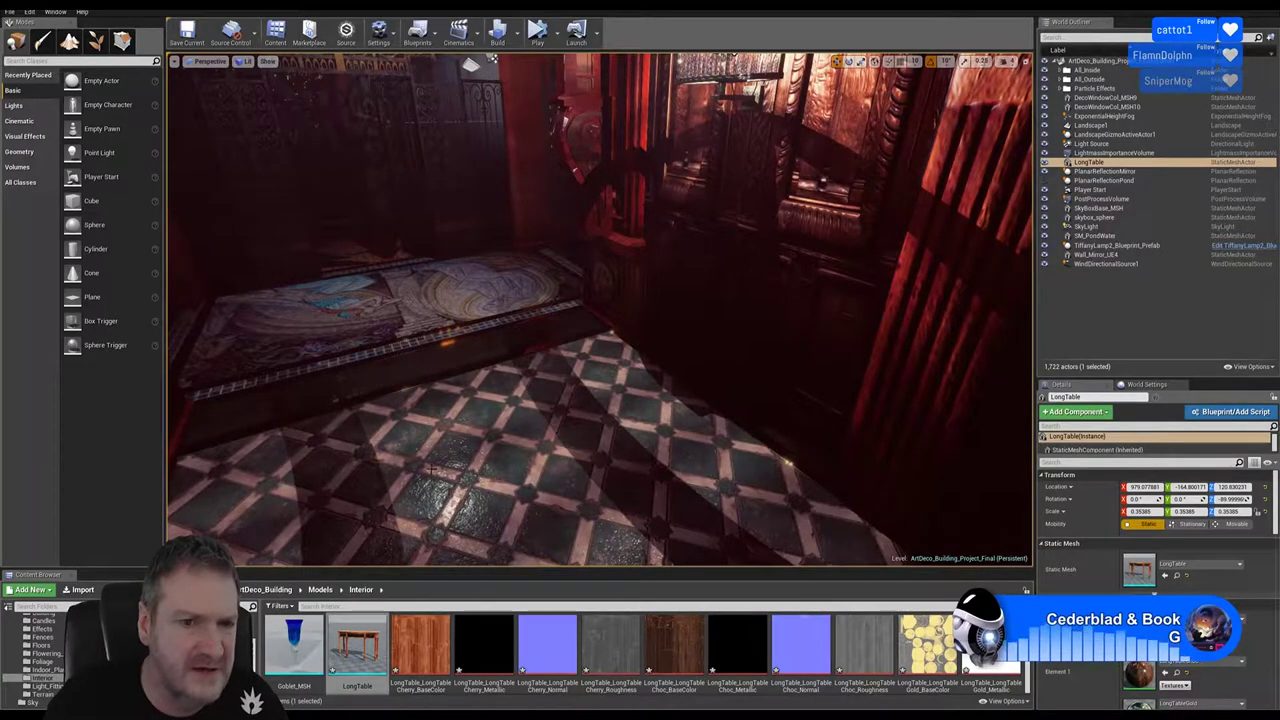
right_drag(432, 470, 550, 462)
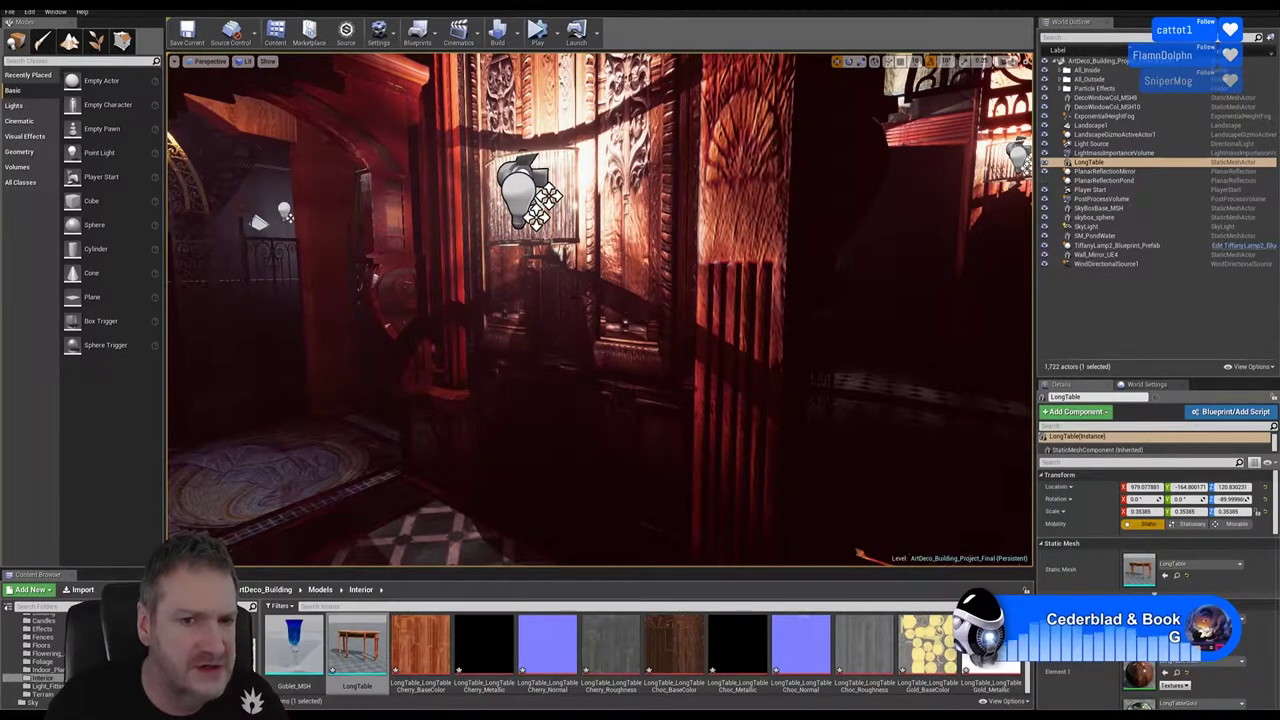
right_drag(550, 462, 514, 563)
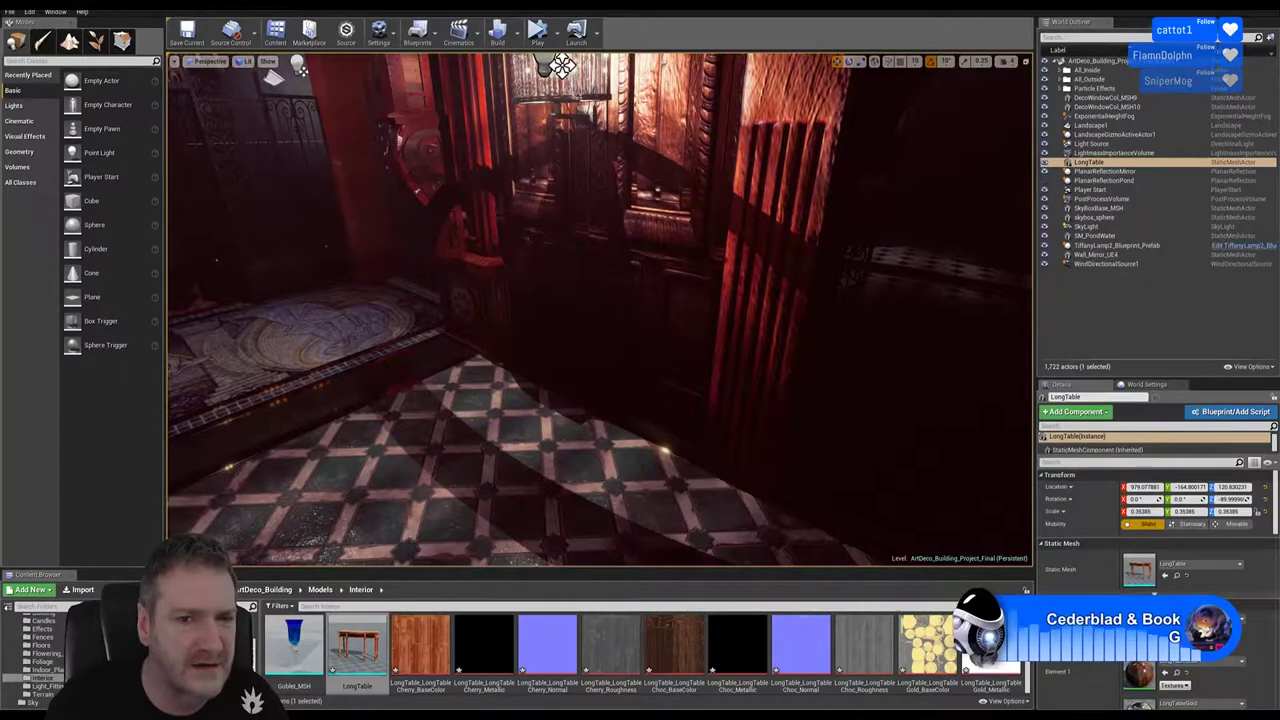
right_drag(600, 310, 645, 195)
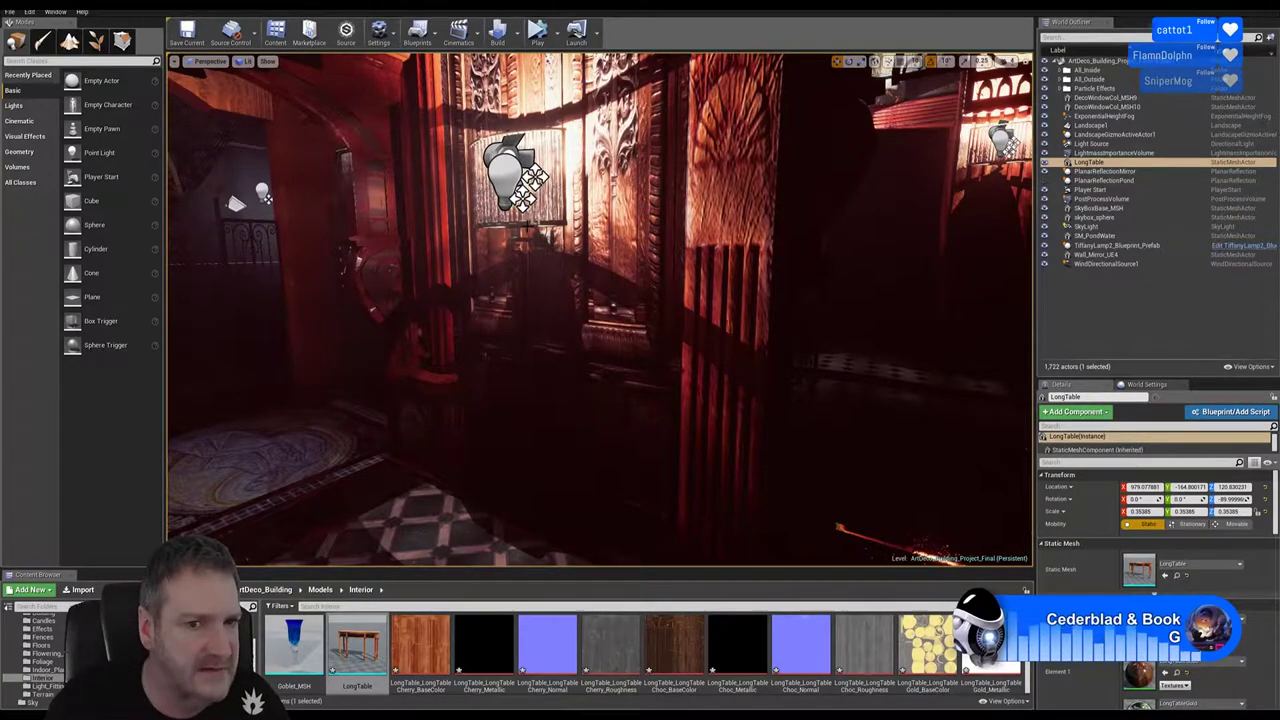
Focus on the table, inspect its materials and fit against the wall in Unlit view mode, and return to Lit
key(f)
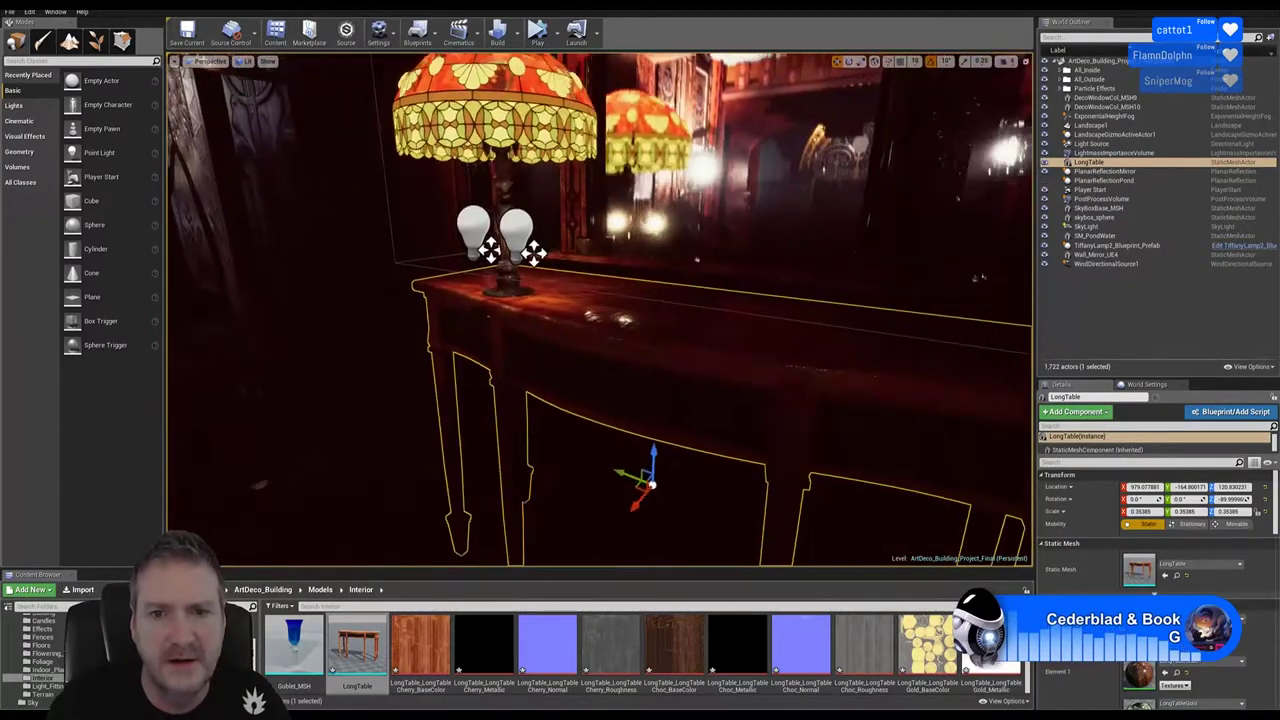
right_drag(640, 310, 667, 346)
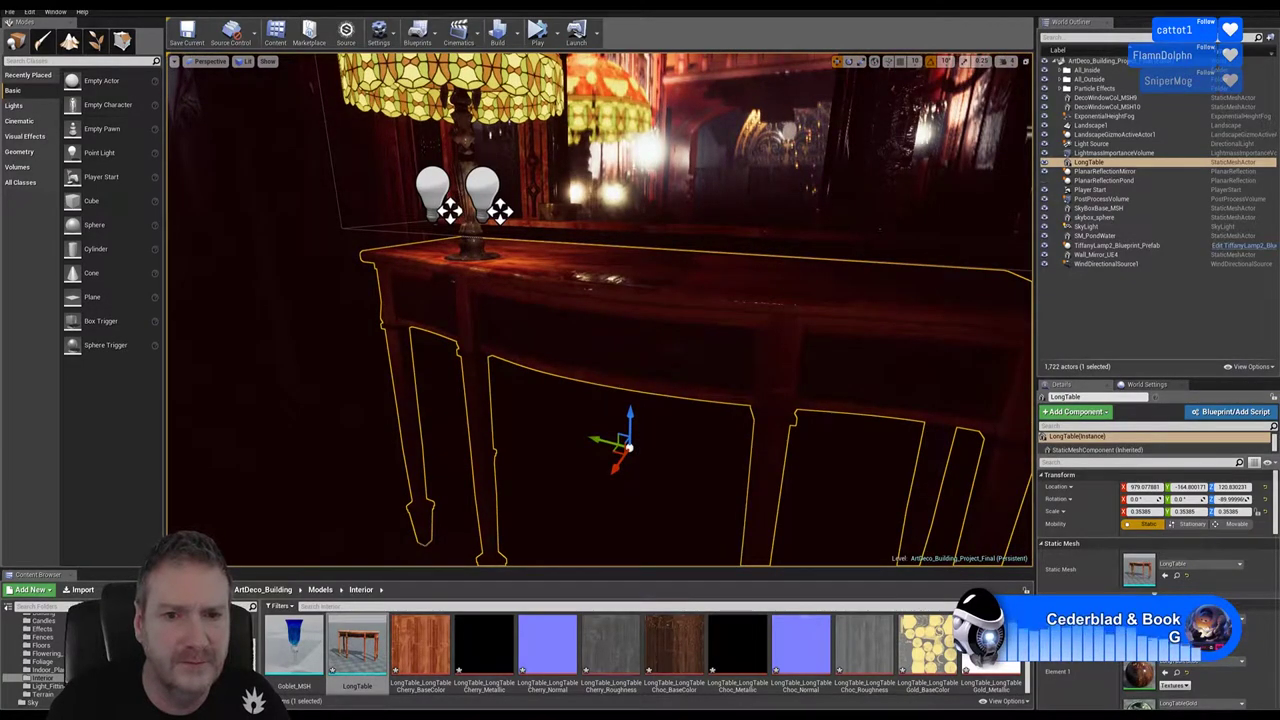
mouse_move(598, 392)
alt+mouse_down()
mouse_move(586, 391)
mouse_move(606, 392)
alt+mouse_up()
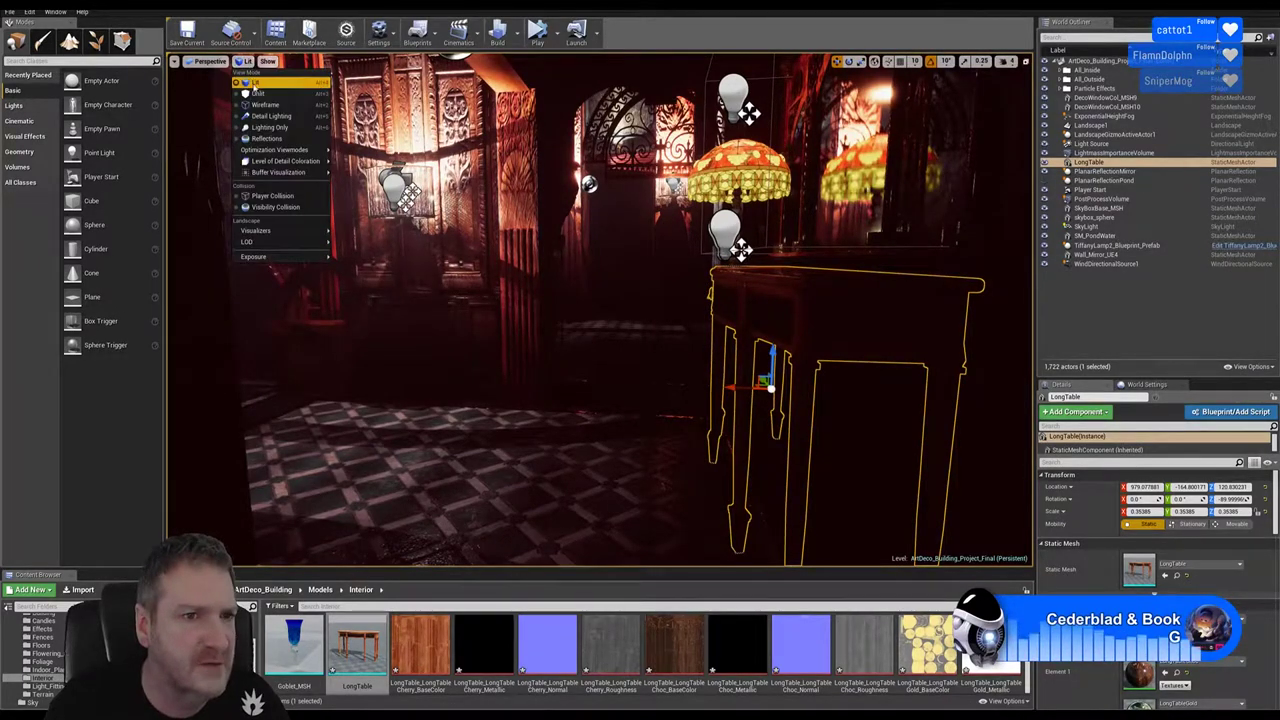
click(257, 94)
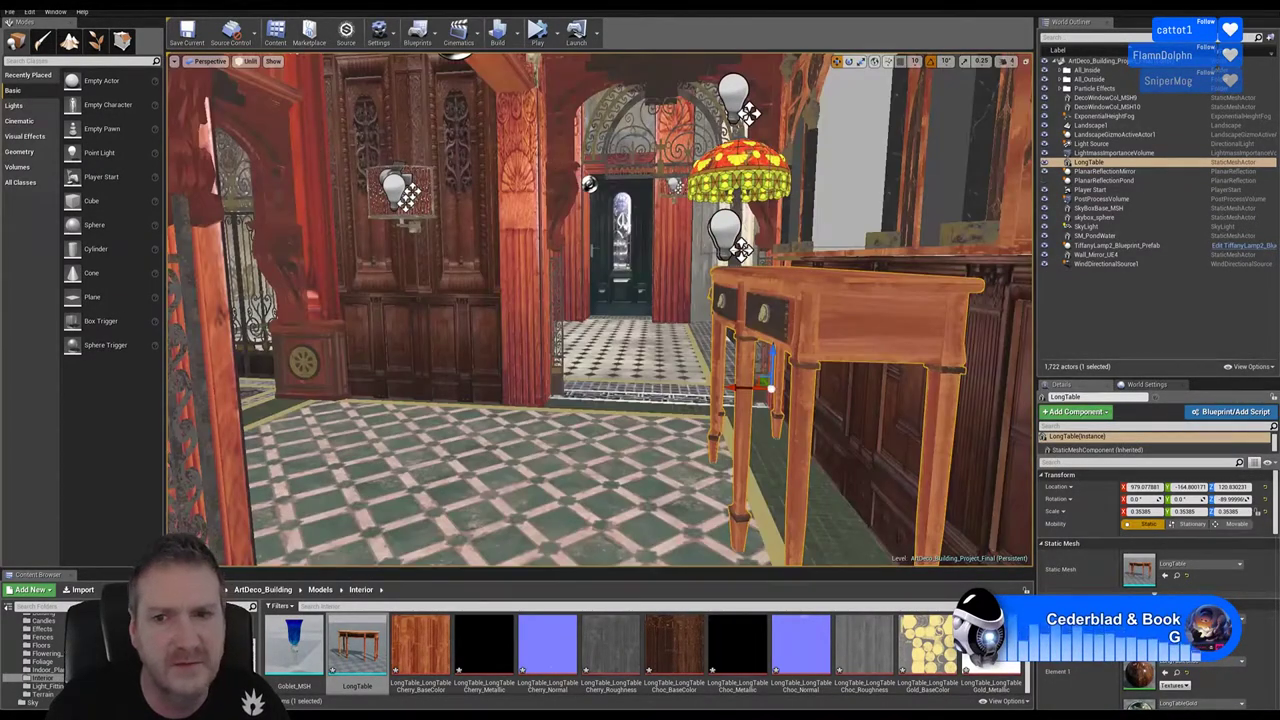
alt+drag(600, 390, 435, 397)
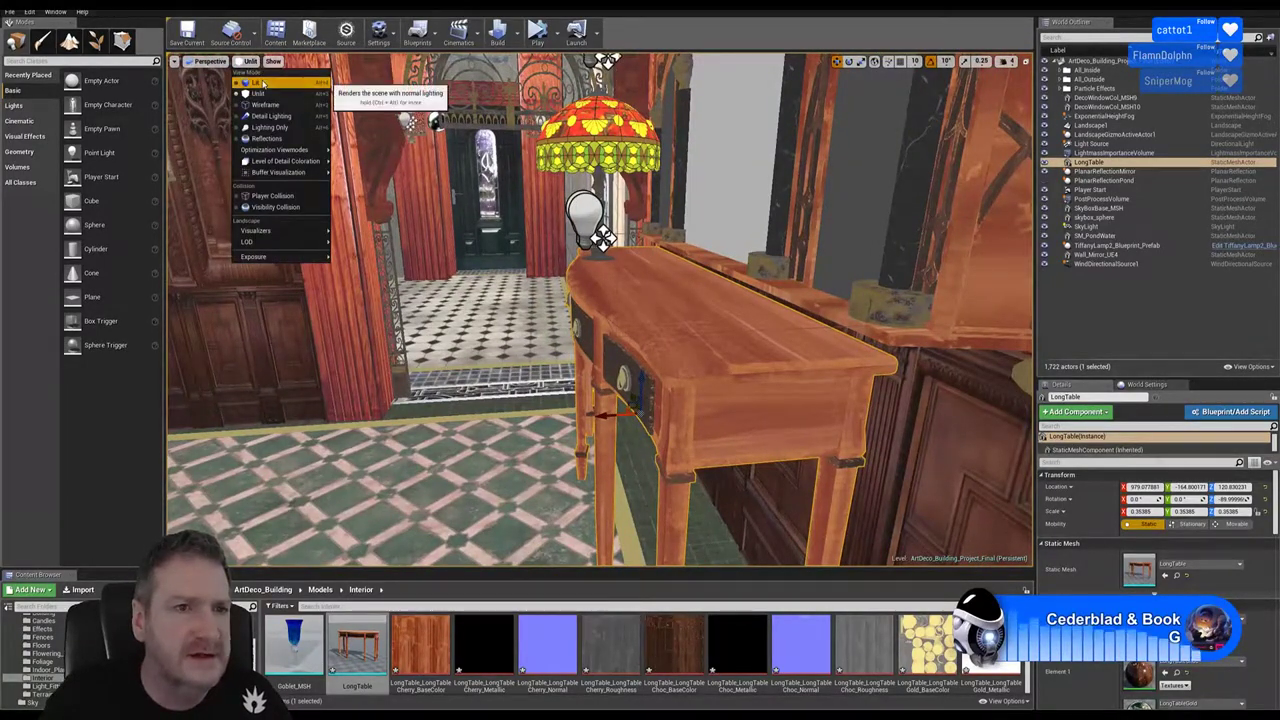
click(263, 84)
Examine the table under the scene lighting and compare it with the lit carved panels across the hall
right_drag(600, 310, 560, 310)
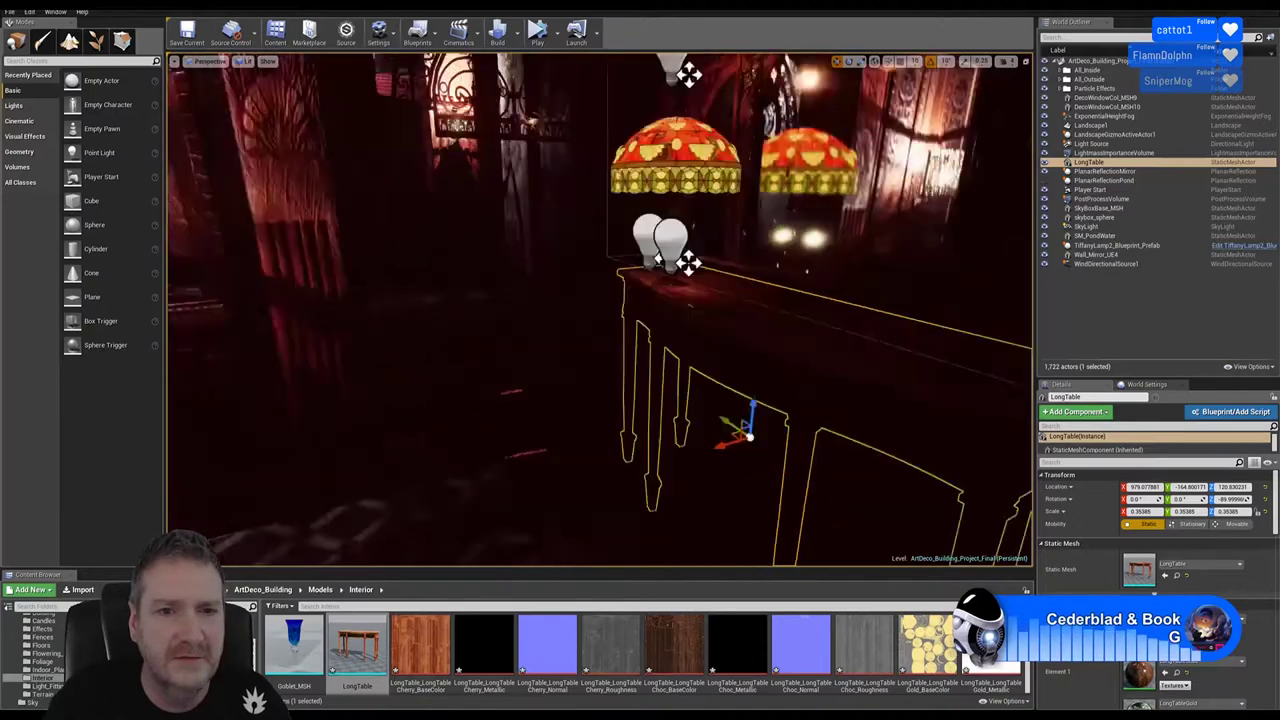
alt+drag(410, 398, 370, 398)
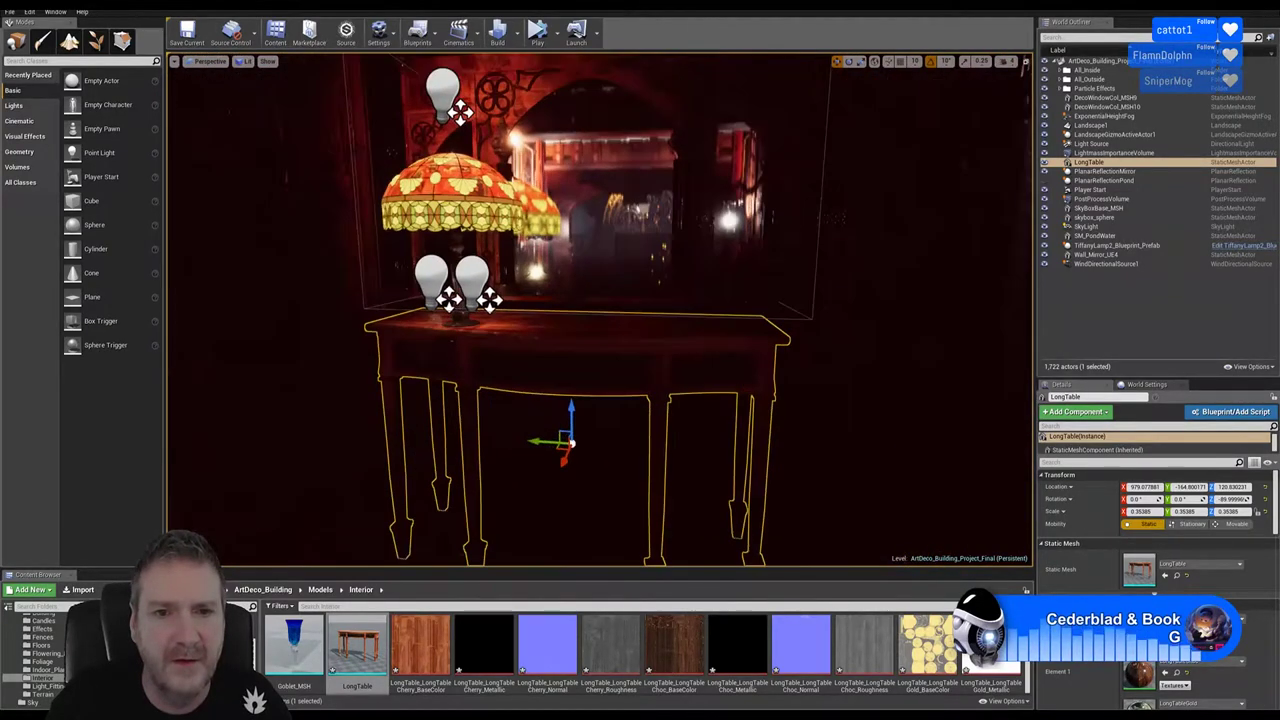
right_drag(600, 310, 335, 335)
key(s)
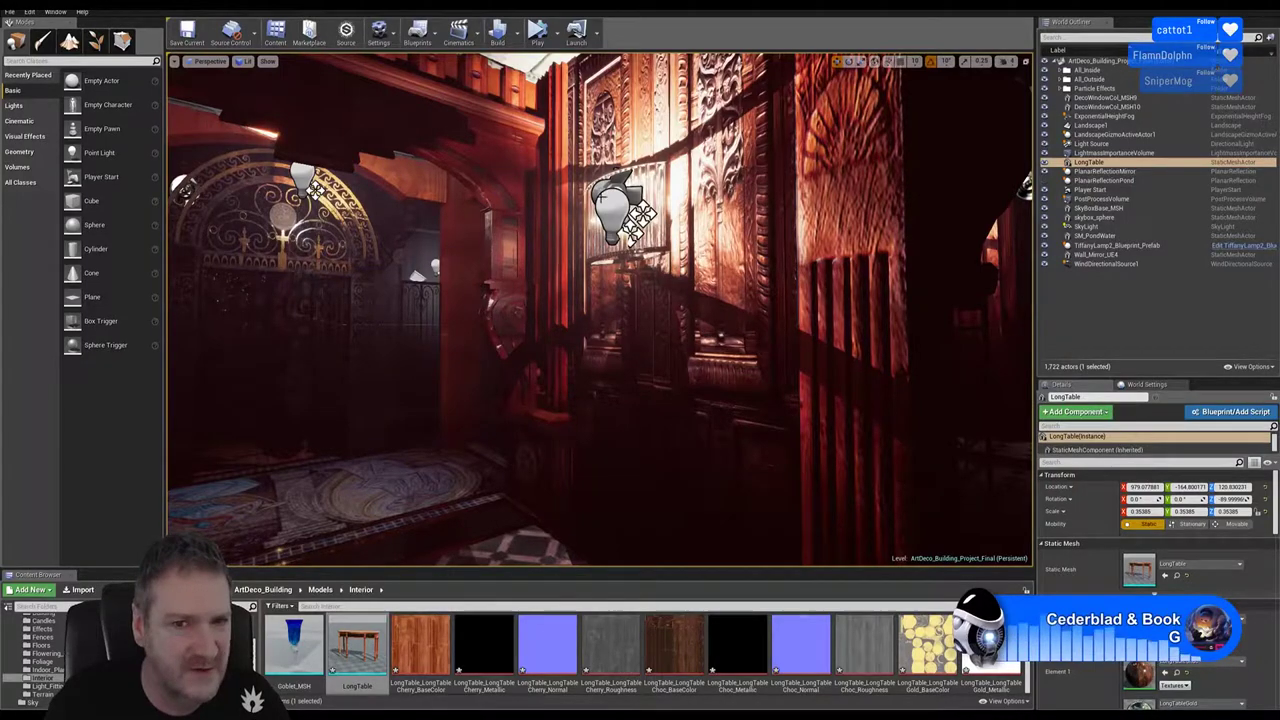
right_drag(600, 310, 380, 370)
right_drag(940, 70, 830, 78)
right_drag(600, 310, 625, 310)
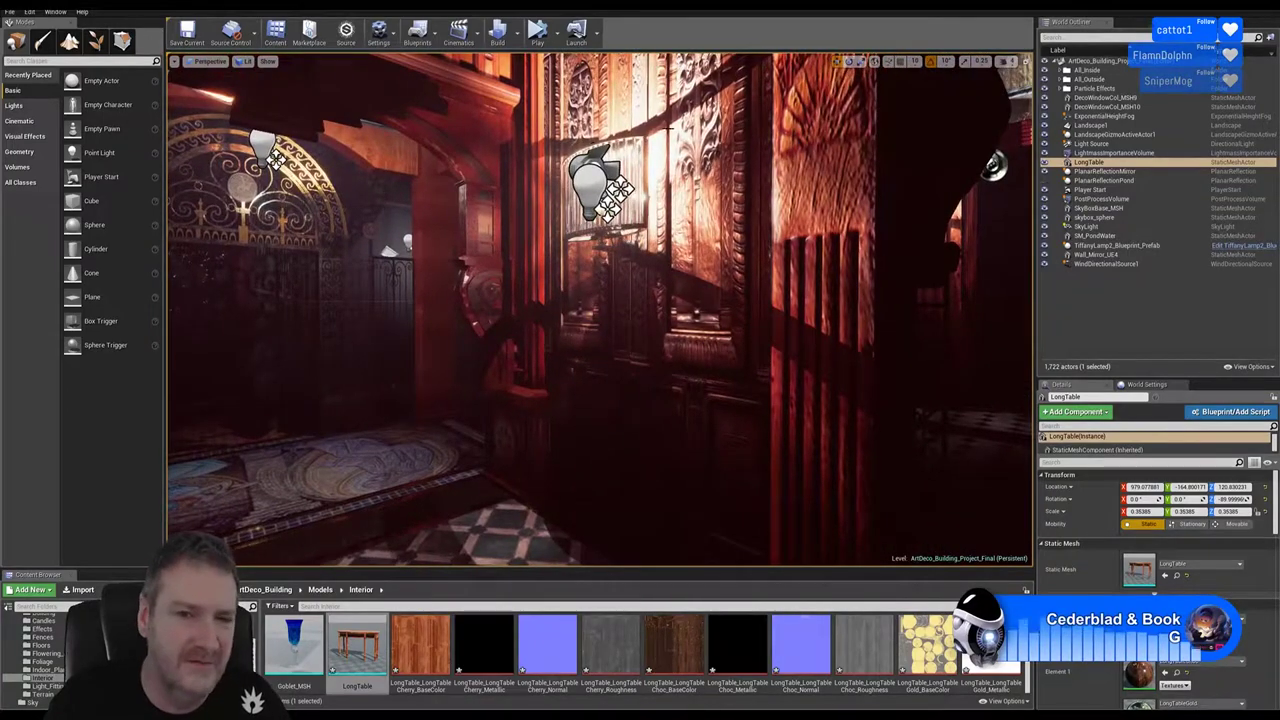
Examine the lit carved wall panels, arched doorway and crystal wall light across the hall
right_drag(591, 235, 606, 208)
key(w)
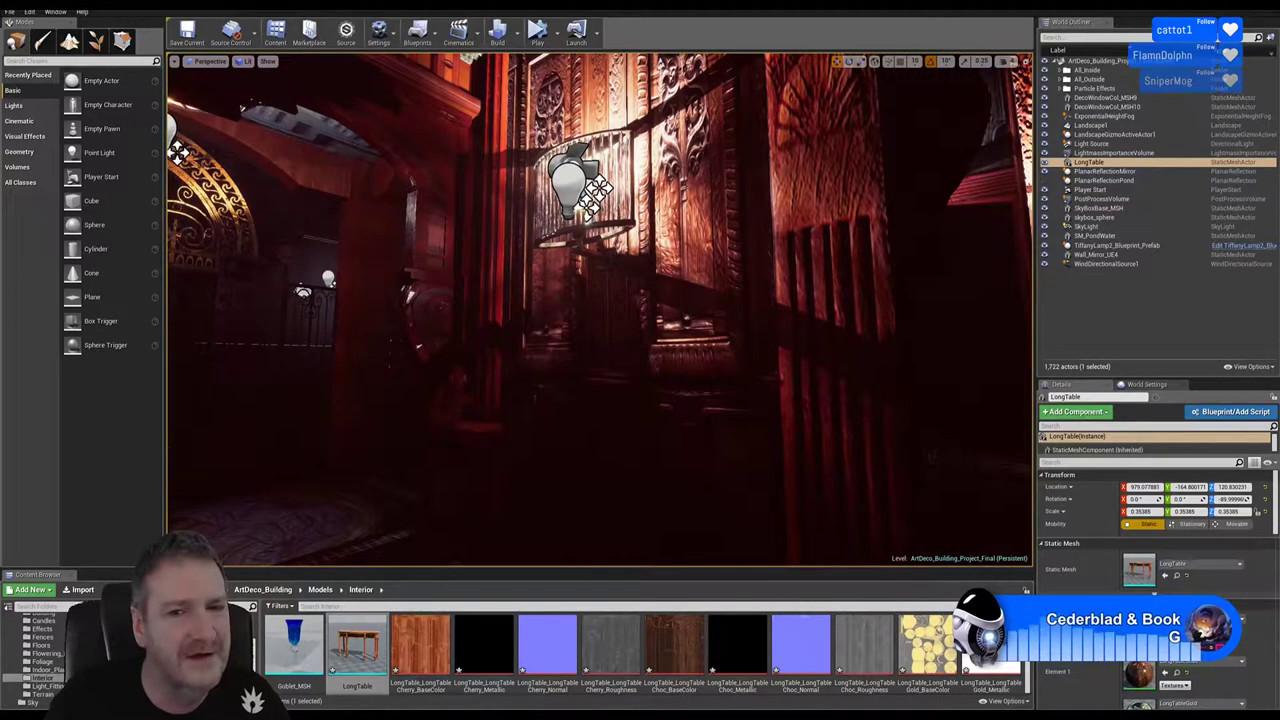
right_drag(606, 208, 642, 176)
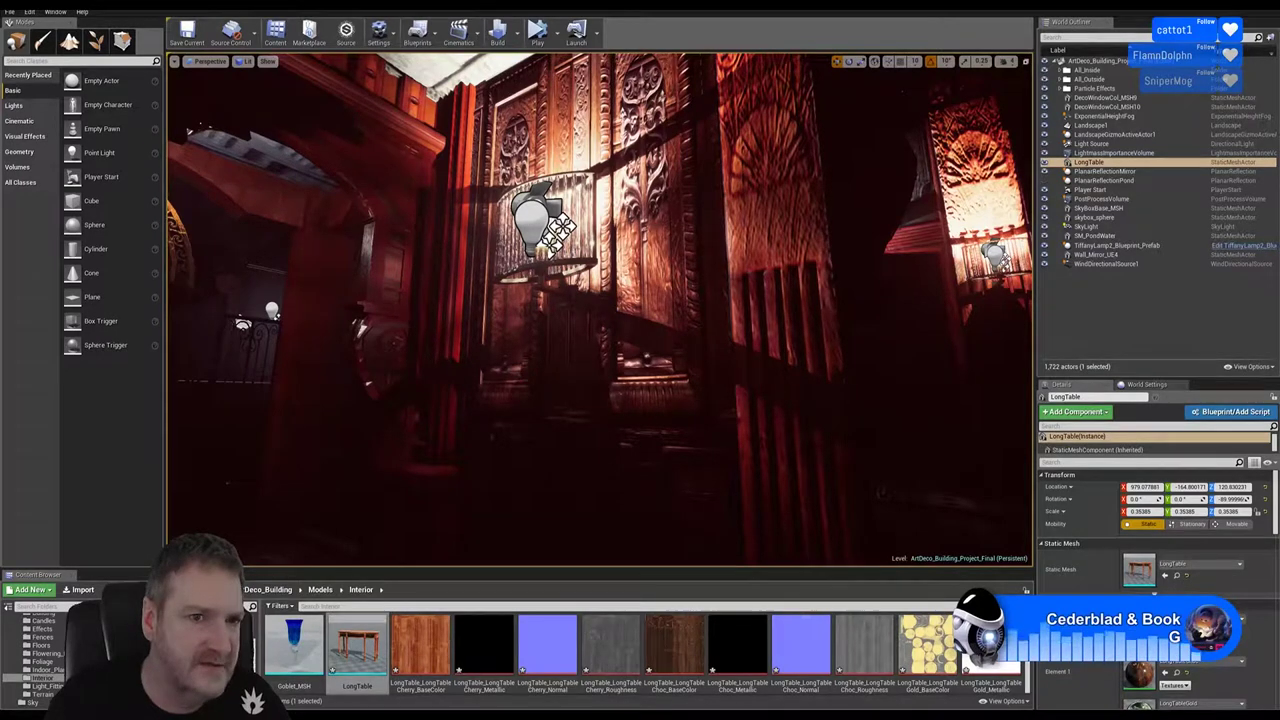
right_drag(545, 230, 332, 127)
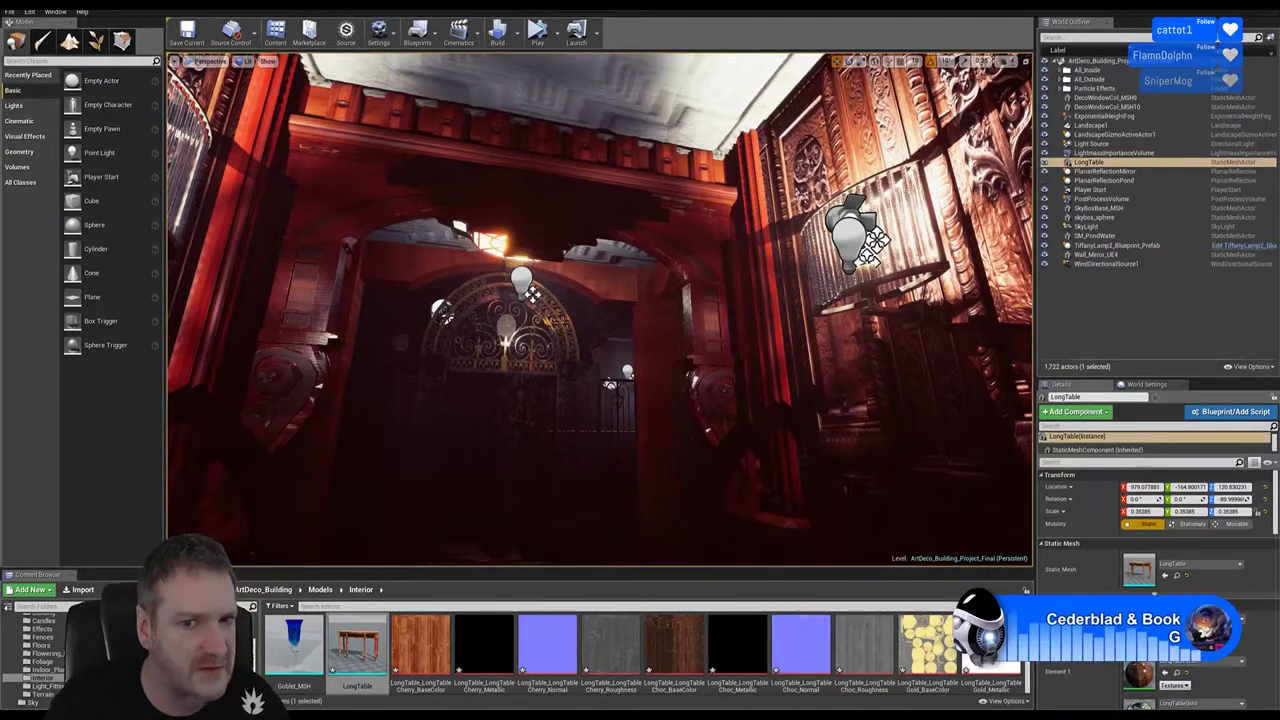
right_drag(332, 127, 550, 100)
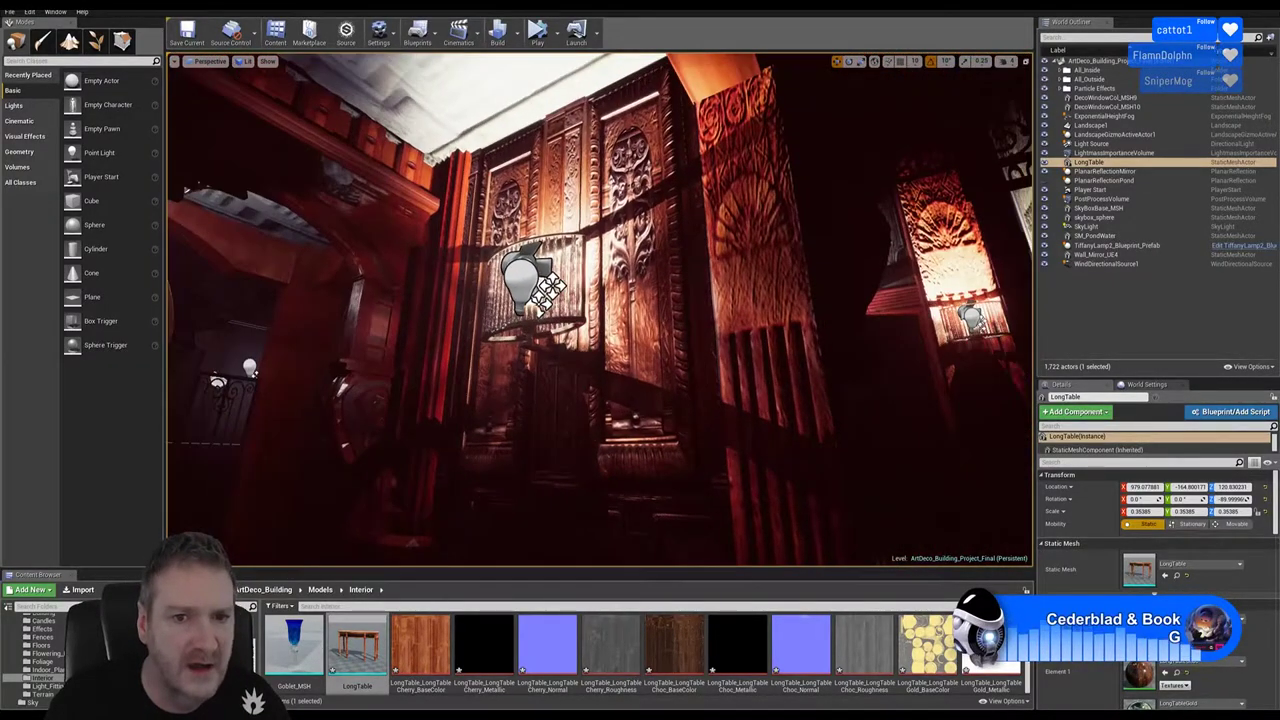
right_drag(595, 300, 585, 312)
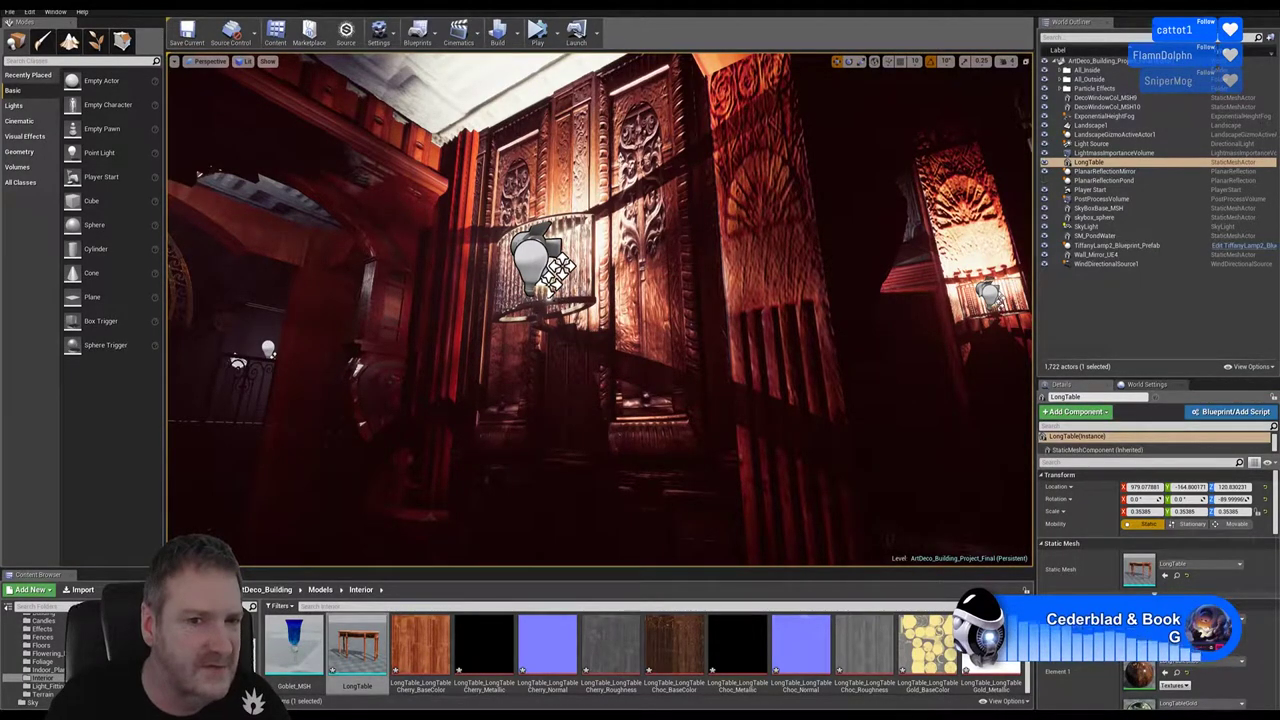
click(545, 262)
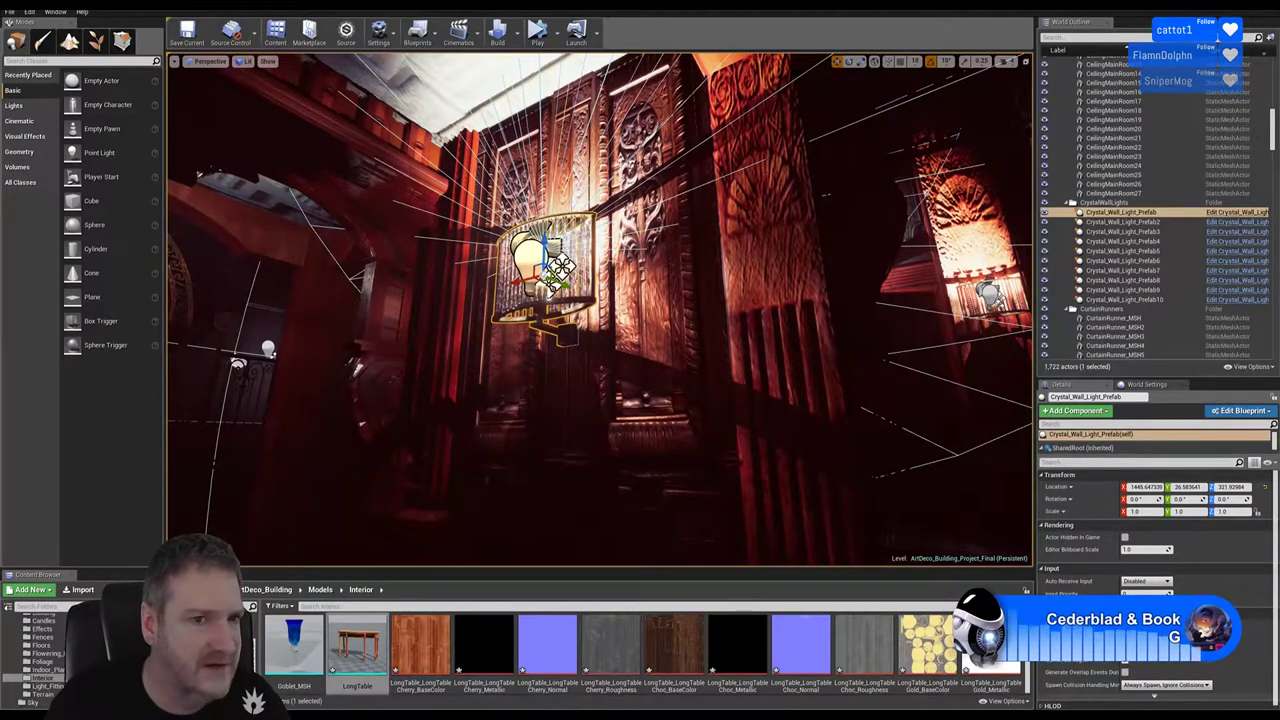
key(Escape)
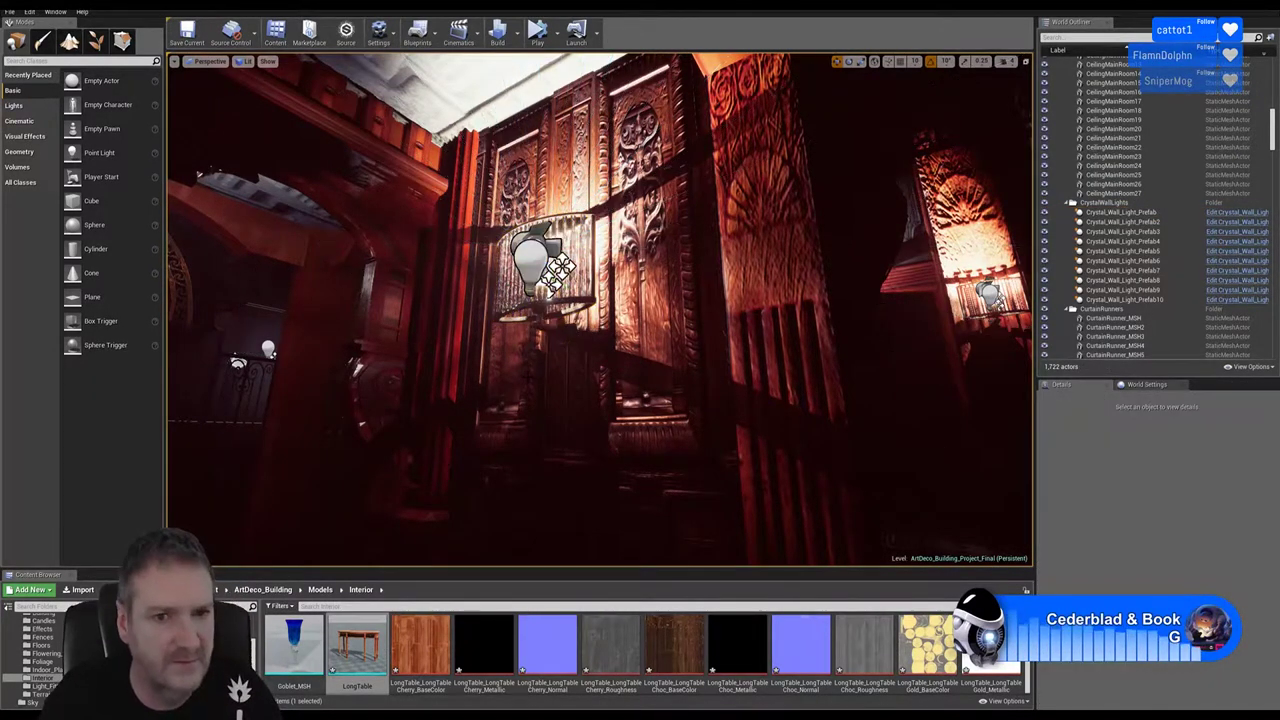
Scale the Tiffany lamp on the long table uniformly down to about 0.905
right_drag(600, 310, 840, 365)
right_drag(760, 326, 820, 330)
mouse_move(495, 380)
right_down()
mouse_move(477, 285)
mouse_move(495, 380)
right_up()
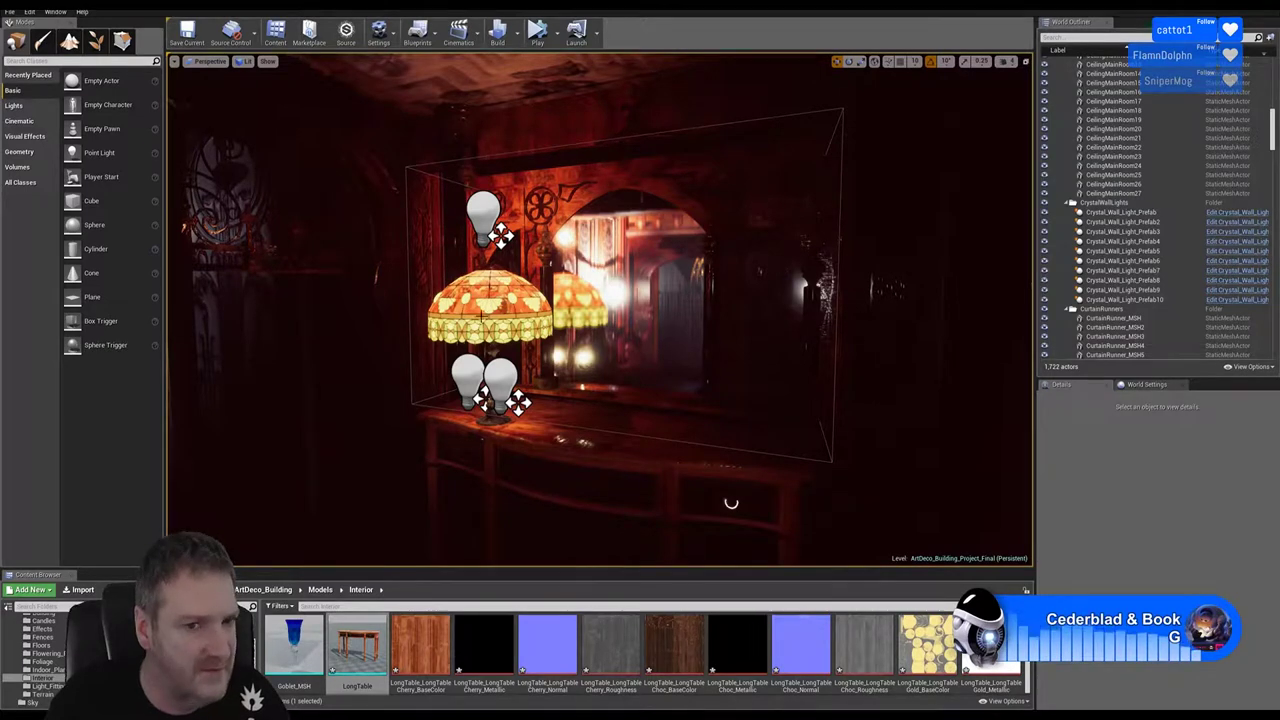
right_drag(487, 317, 534, 343)
right_drag(687, 470, 725, 457)
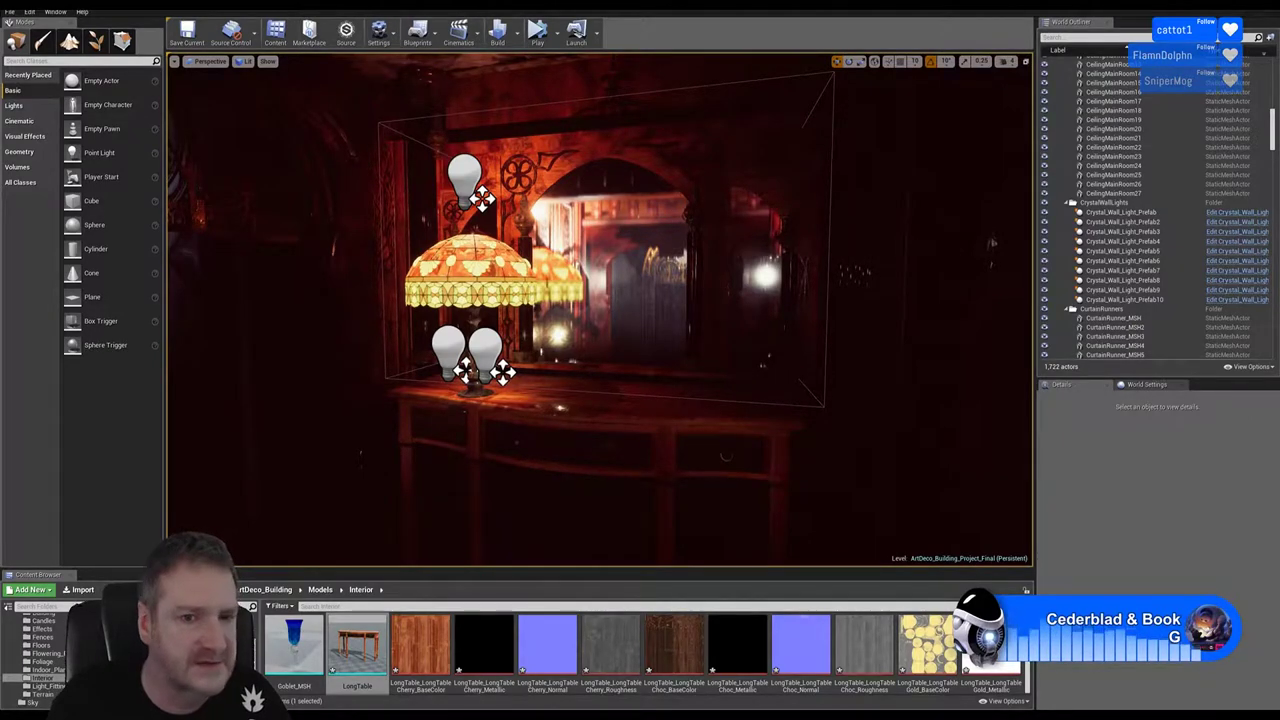
right_drag(725, 457, 694, 445)
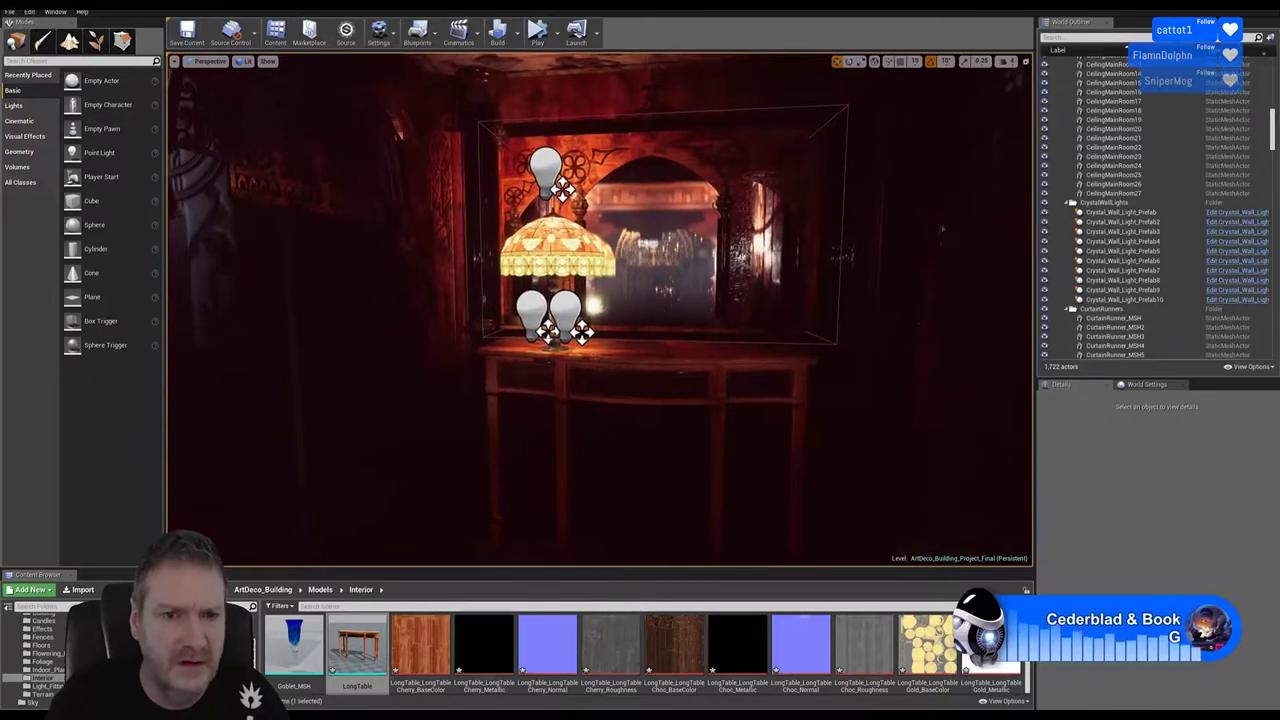
click(550, 260)
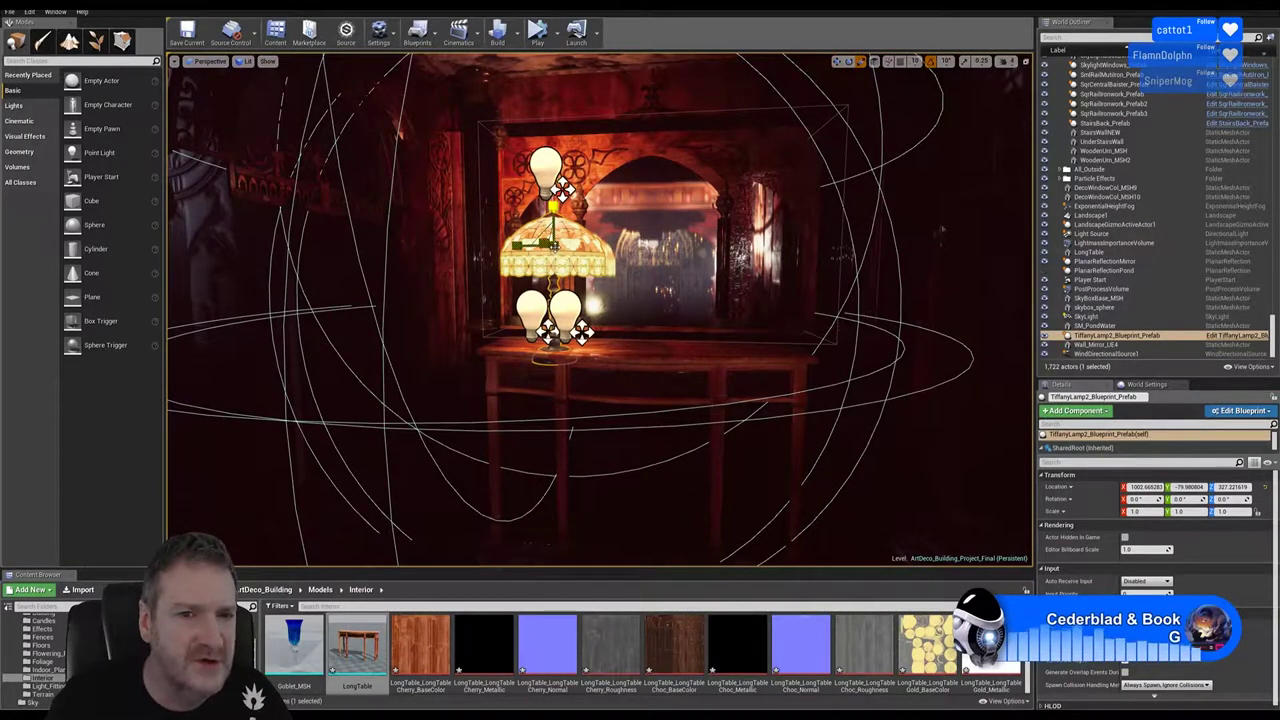
drag(555, 251, 547, 265)
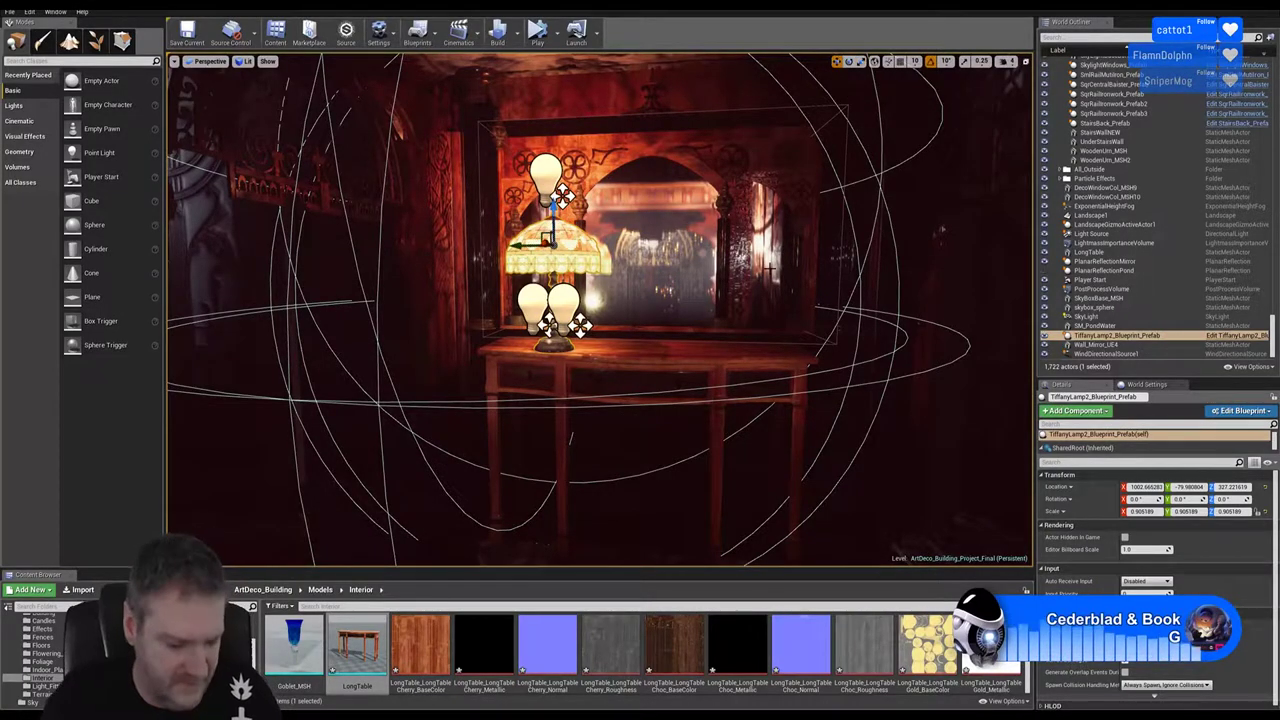
key(Escape)
Move the Tiffany lamp along the tabletop to about X 993.9
right_drag(770, 269, 838, 278)
drag(838, 278, 700, 198)
right_drag(700, 198, 776, 186)
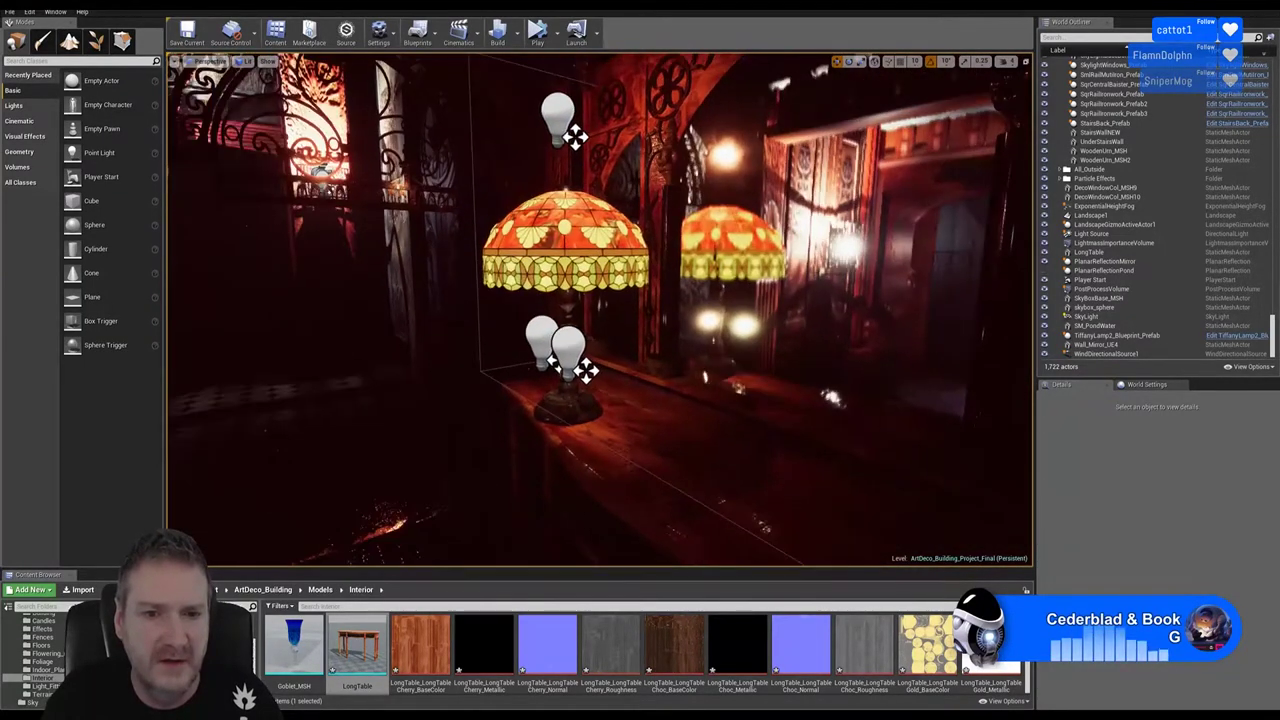
click(561, 401)
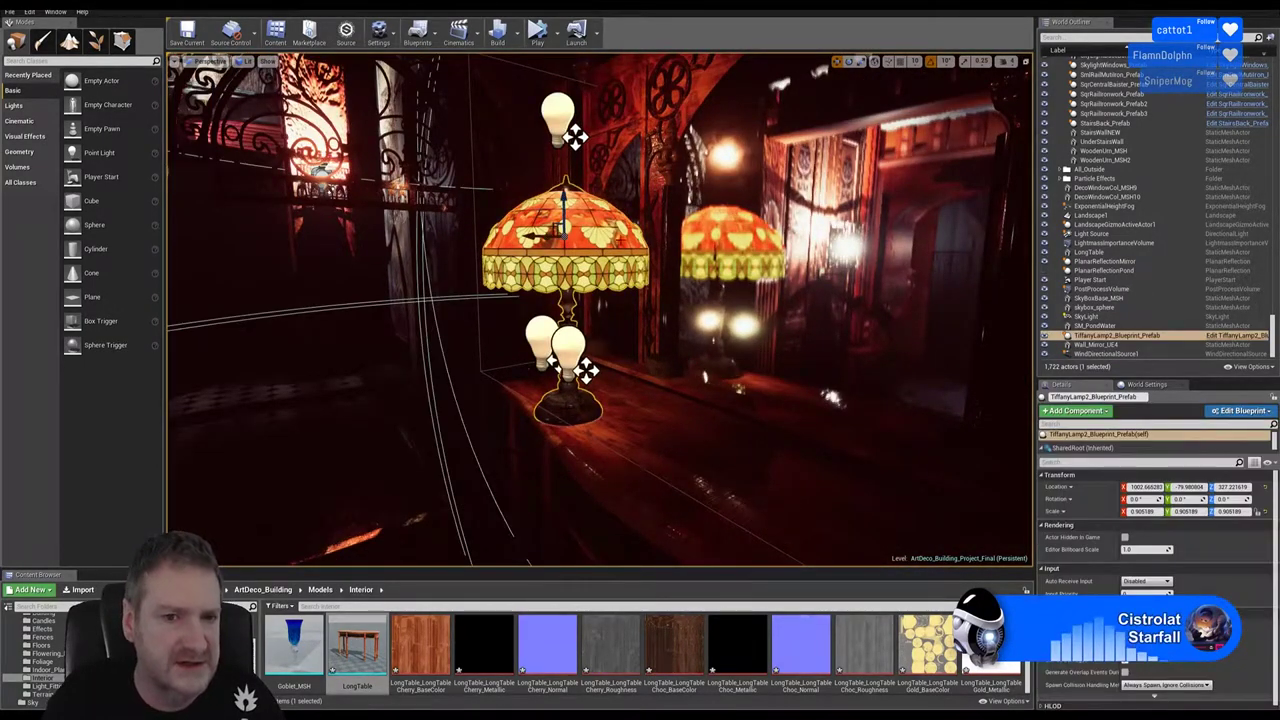
right_drag(561, 401, 600, 430)
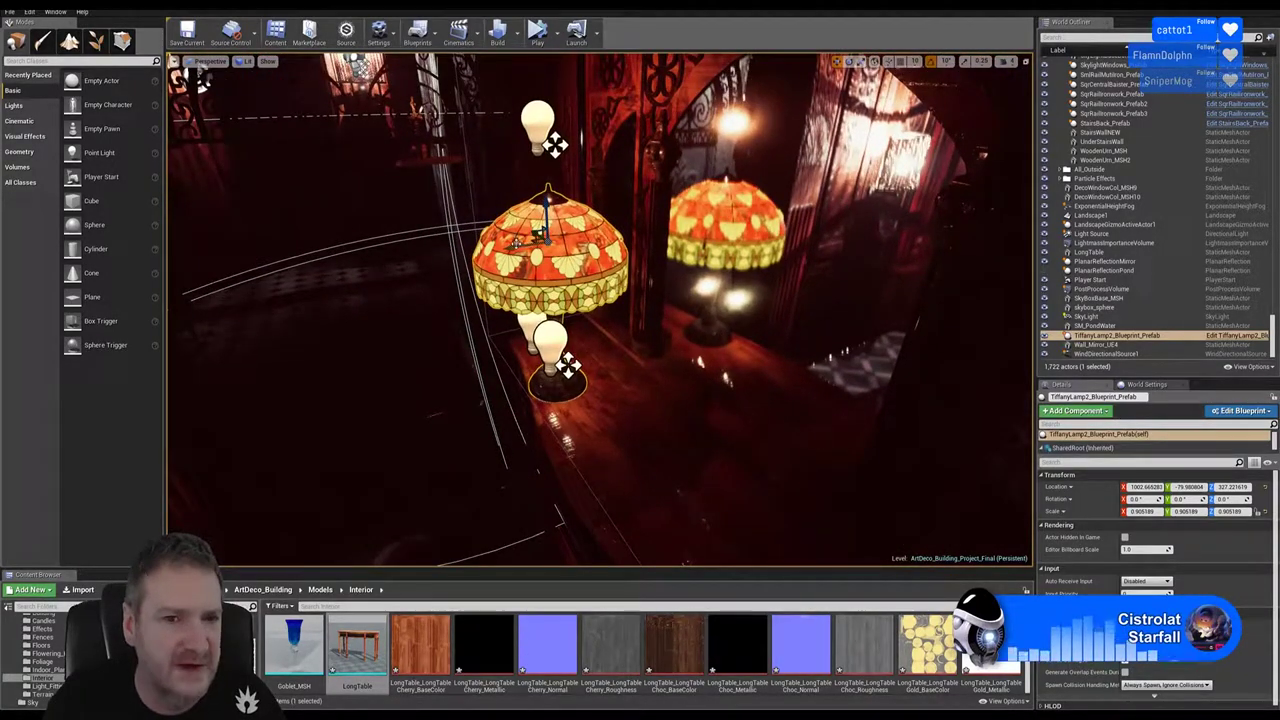
drag(516, 244, 555, 236)
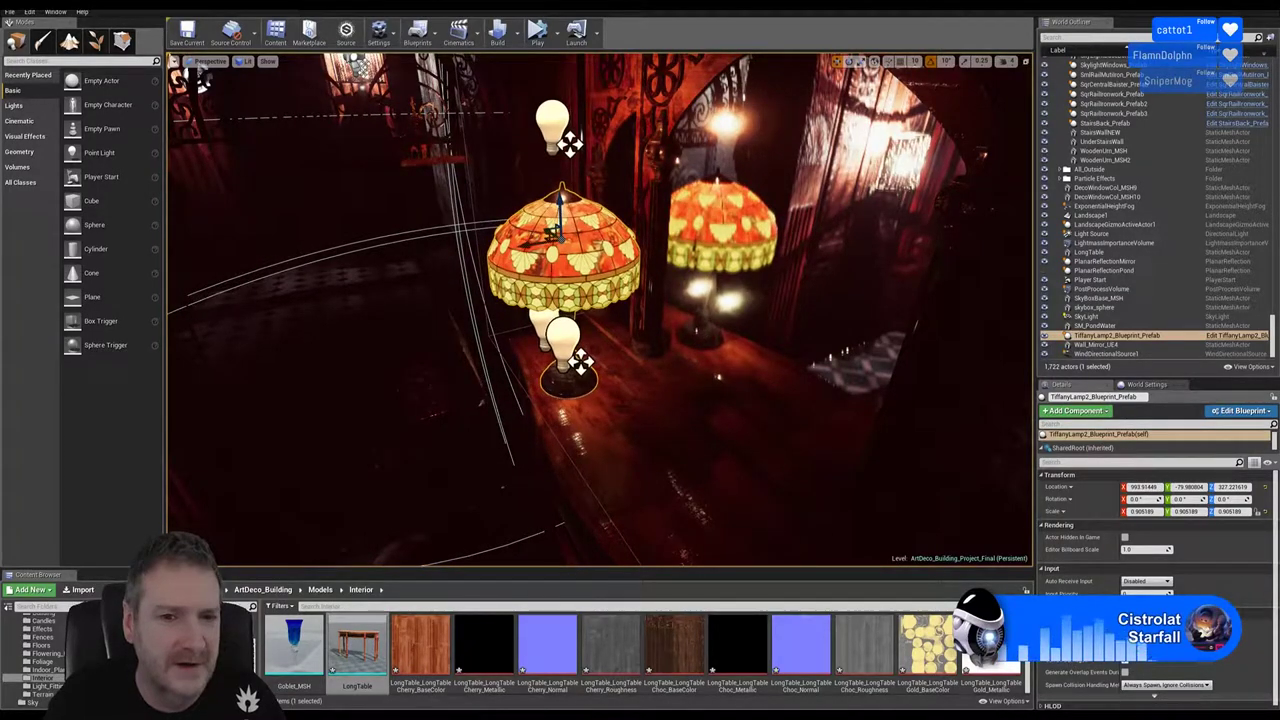
Examine the lamp base's contact with the tabletop and the lamp, table and mirror arrangement from several angles
right_drag(555, 236, 565, 260)
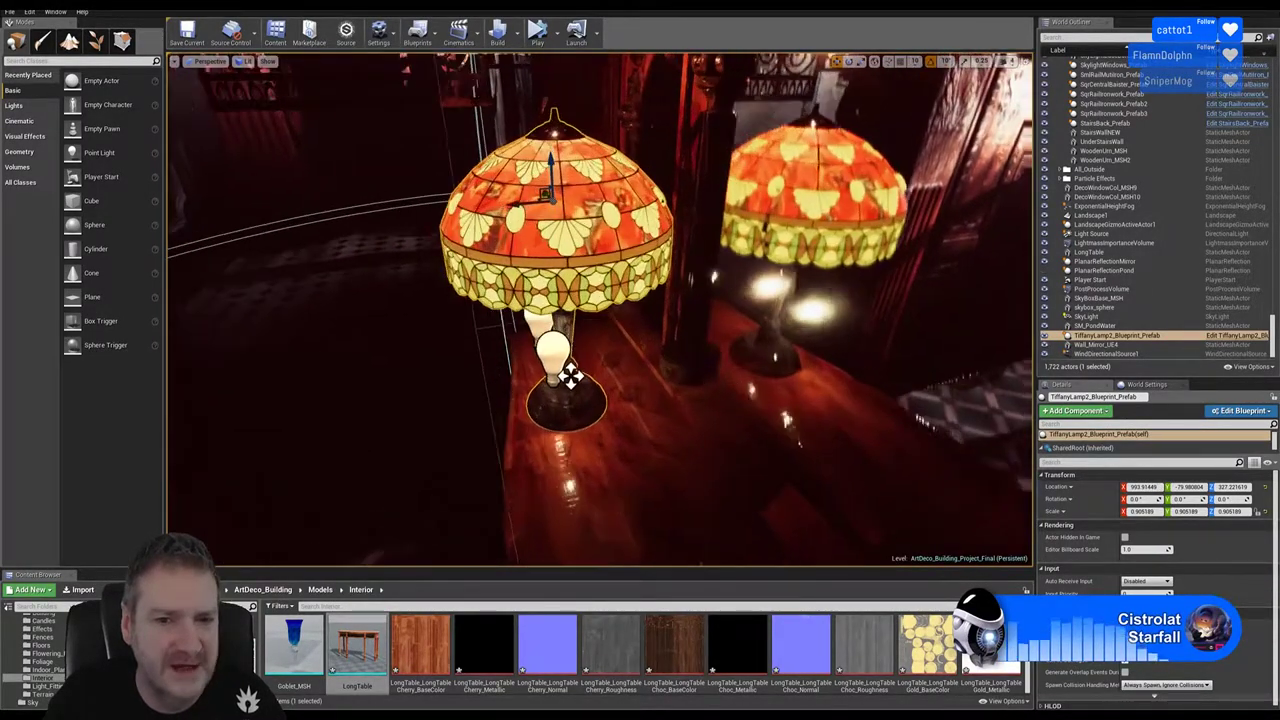
alt+drag(570, 375, 553, 255)
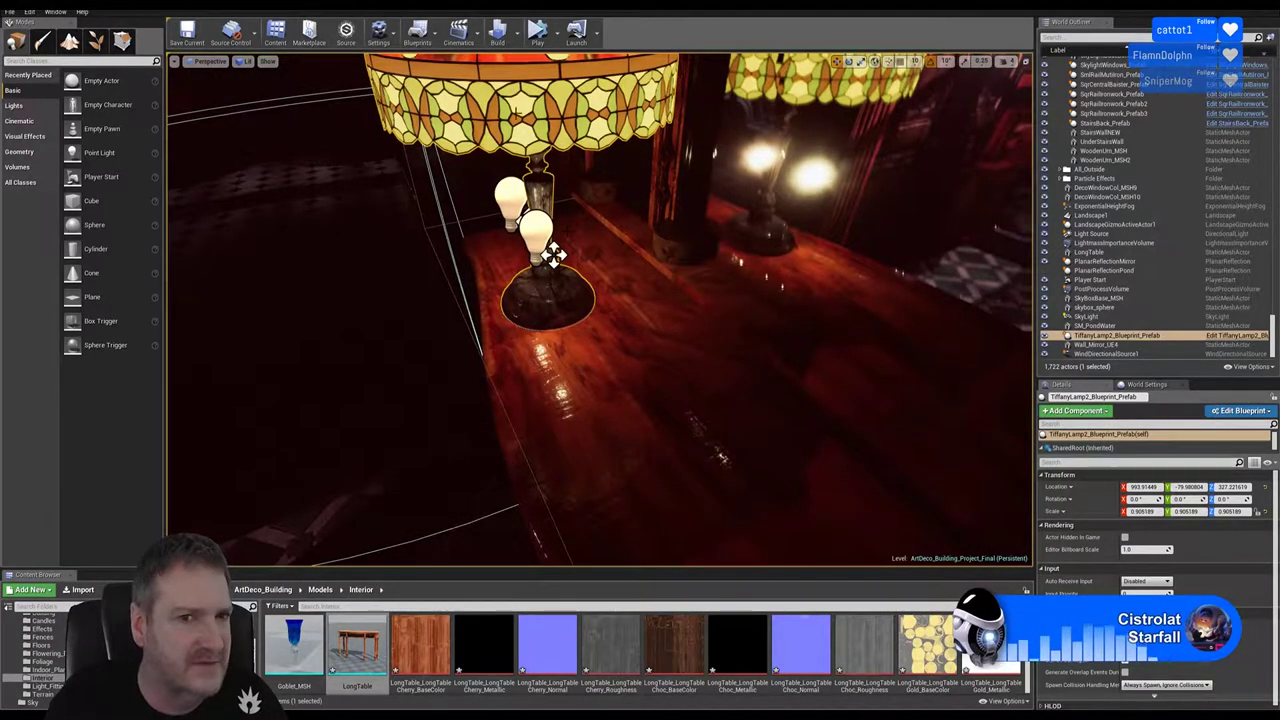
alt+drag(553, 255, 523, 329)
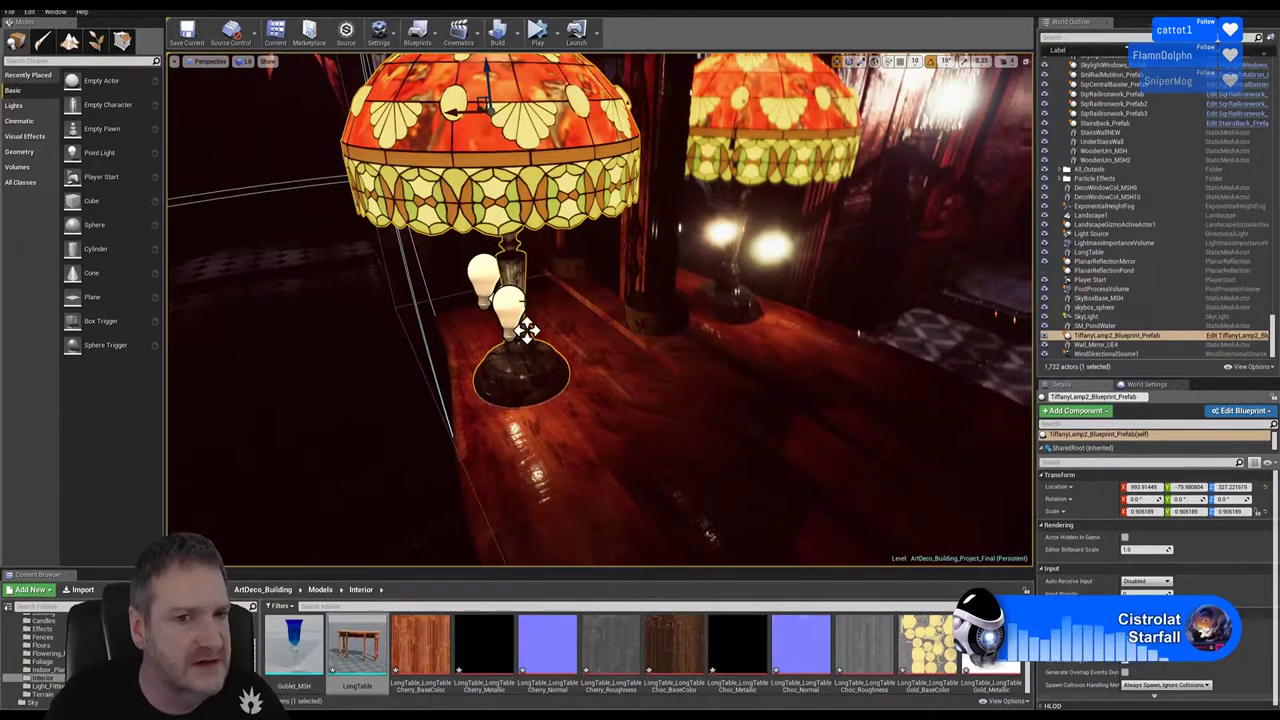
right_drag(527, 330, 300, 395)
right_drag(580, 330, 650, 310)
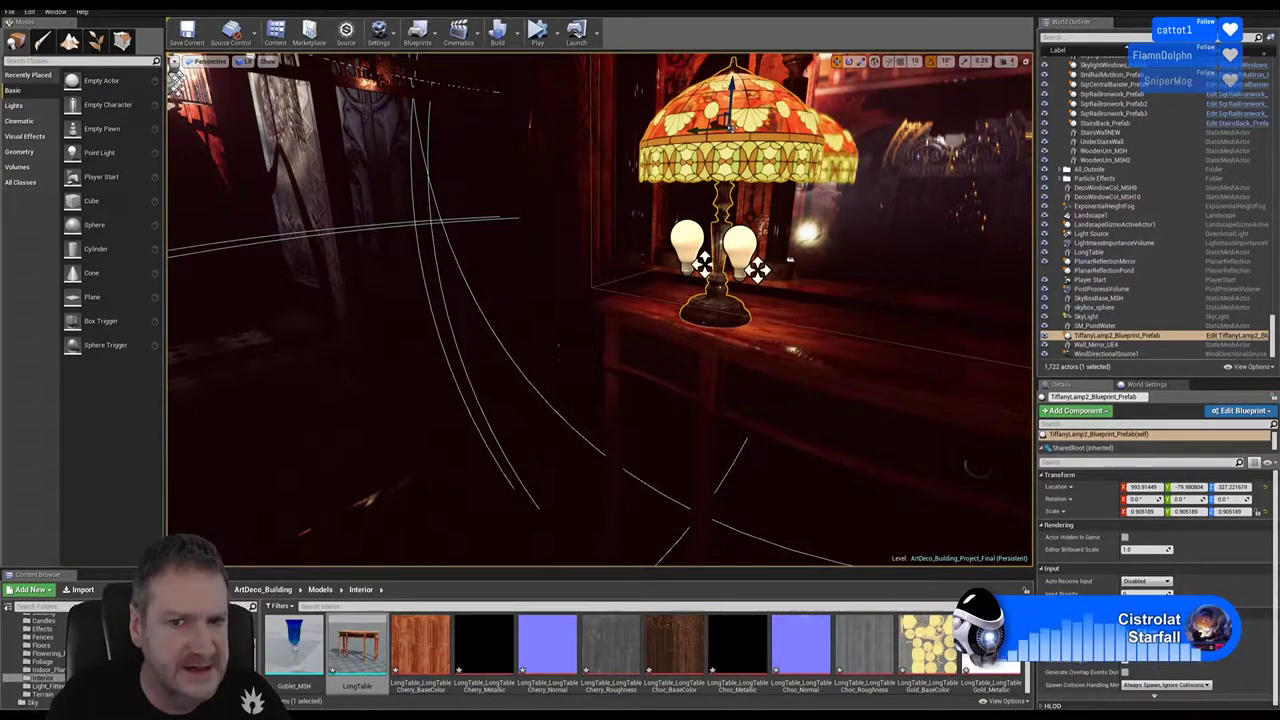
right_drag(600, 310, 772, 384)
key(Escape)
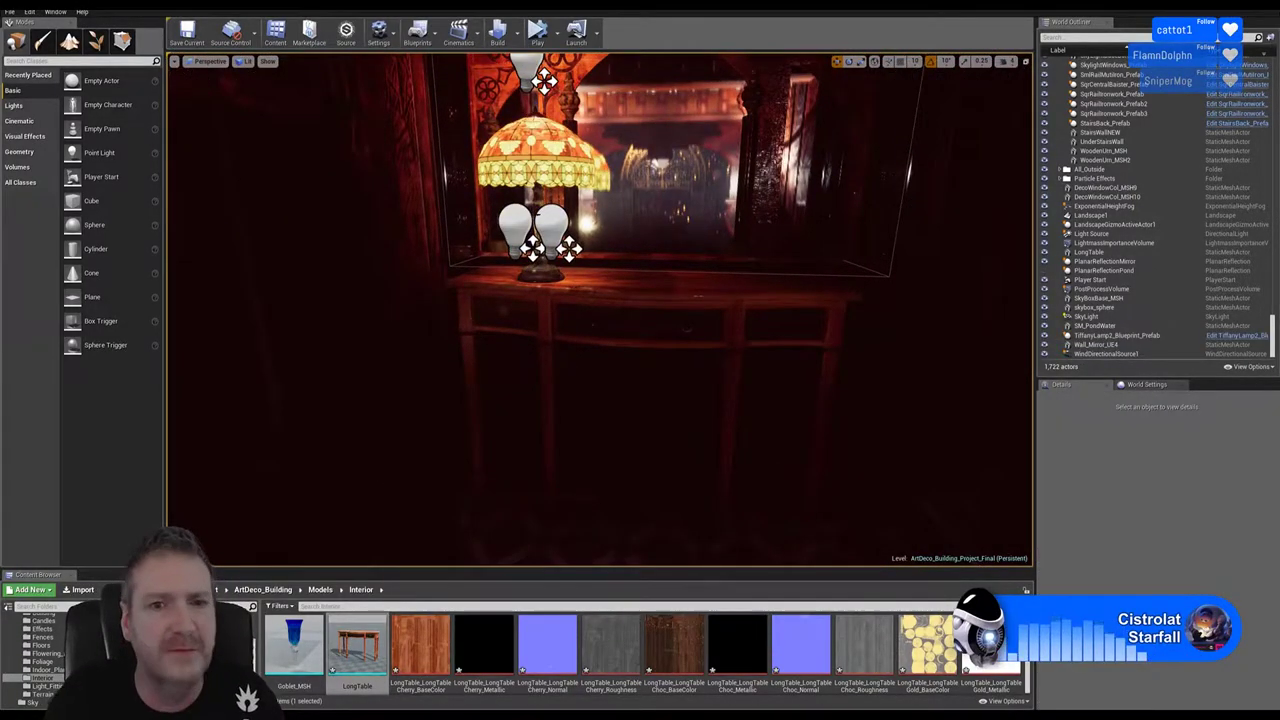
right_drag(600, 310, 720, 236)
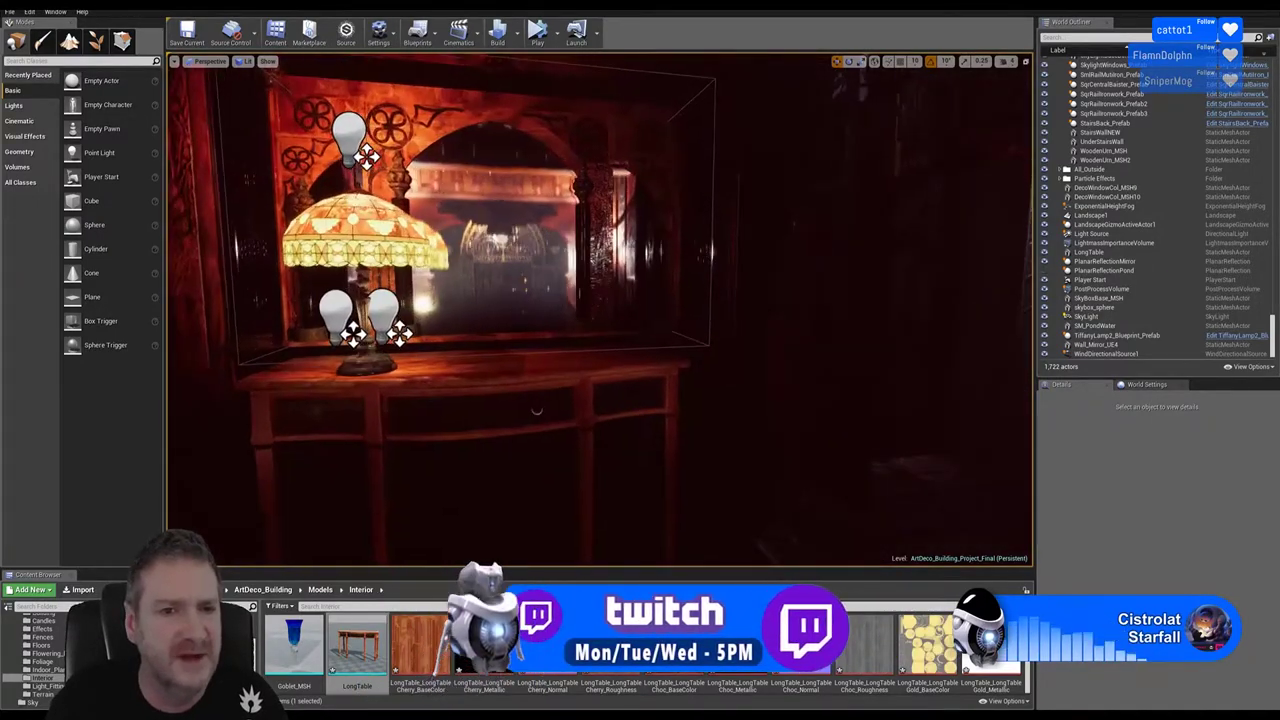
right_drag(690, 302, 657, 301)
Collapse the All_Inside folder in the level's actor list
scroll(1160, 200, up, 5)
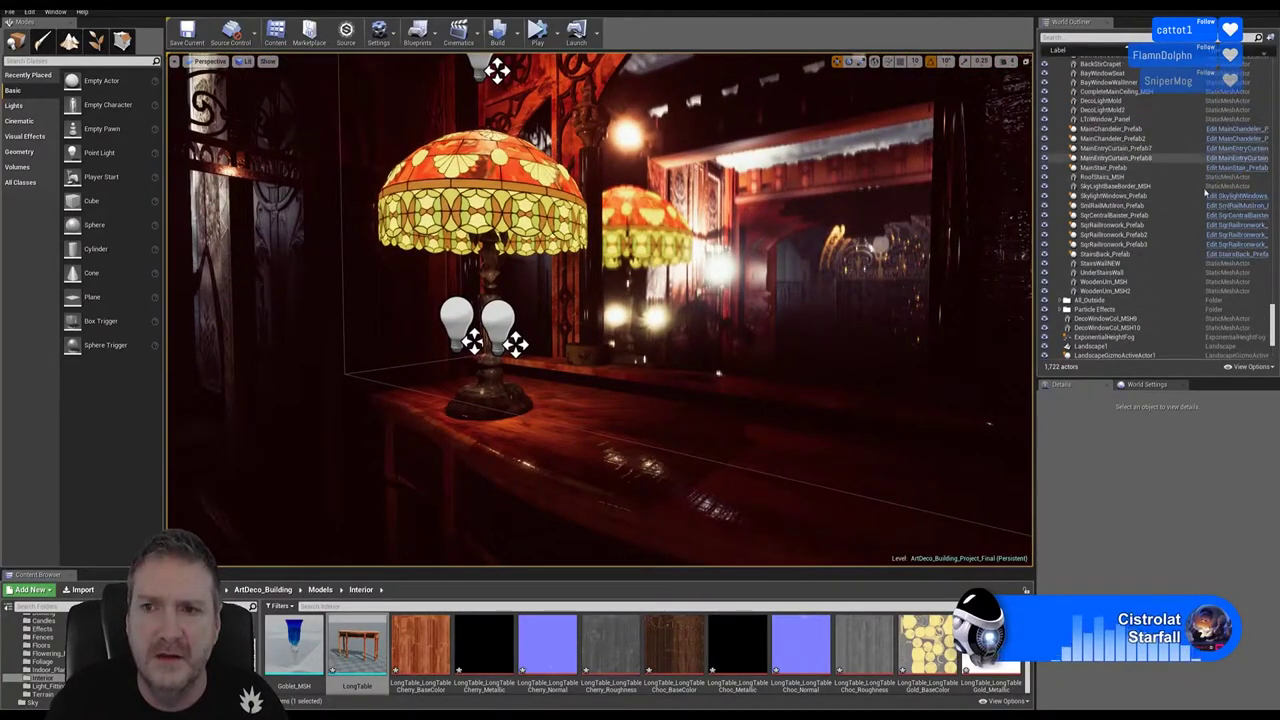
drag(1273, 318, 1273, 68)
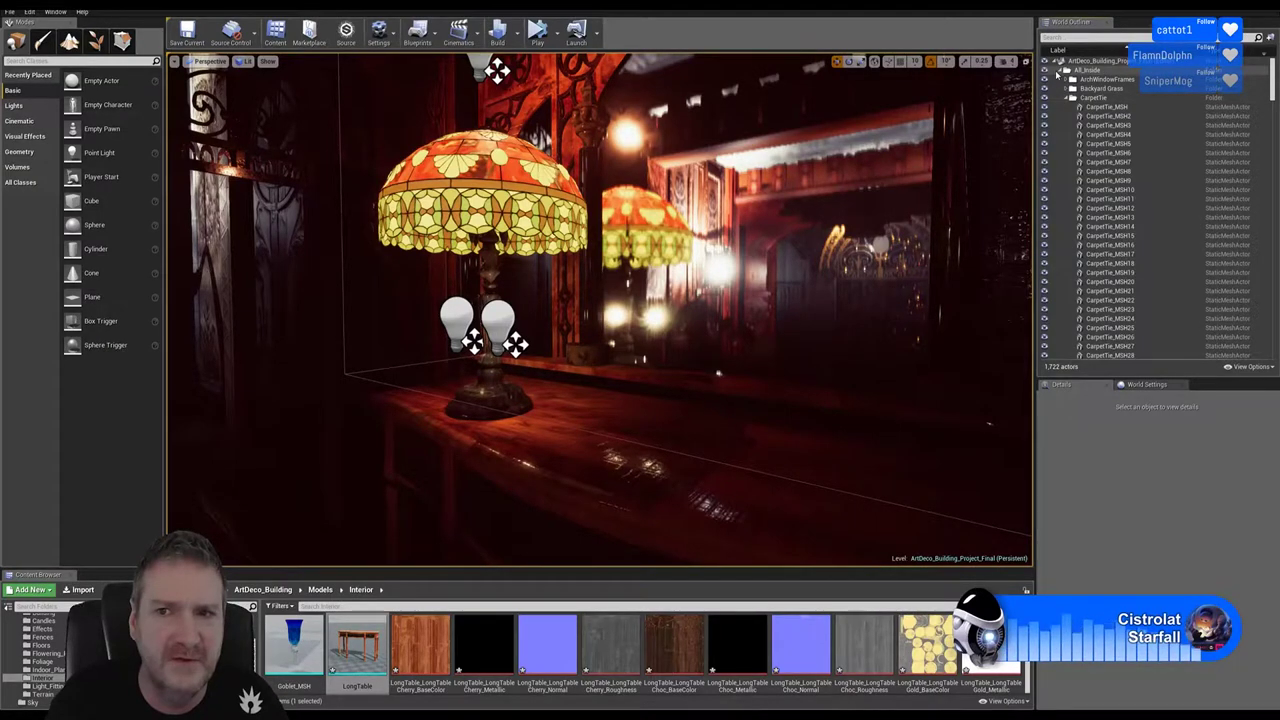
click(1064, 72)
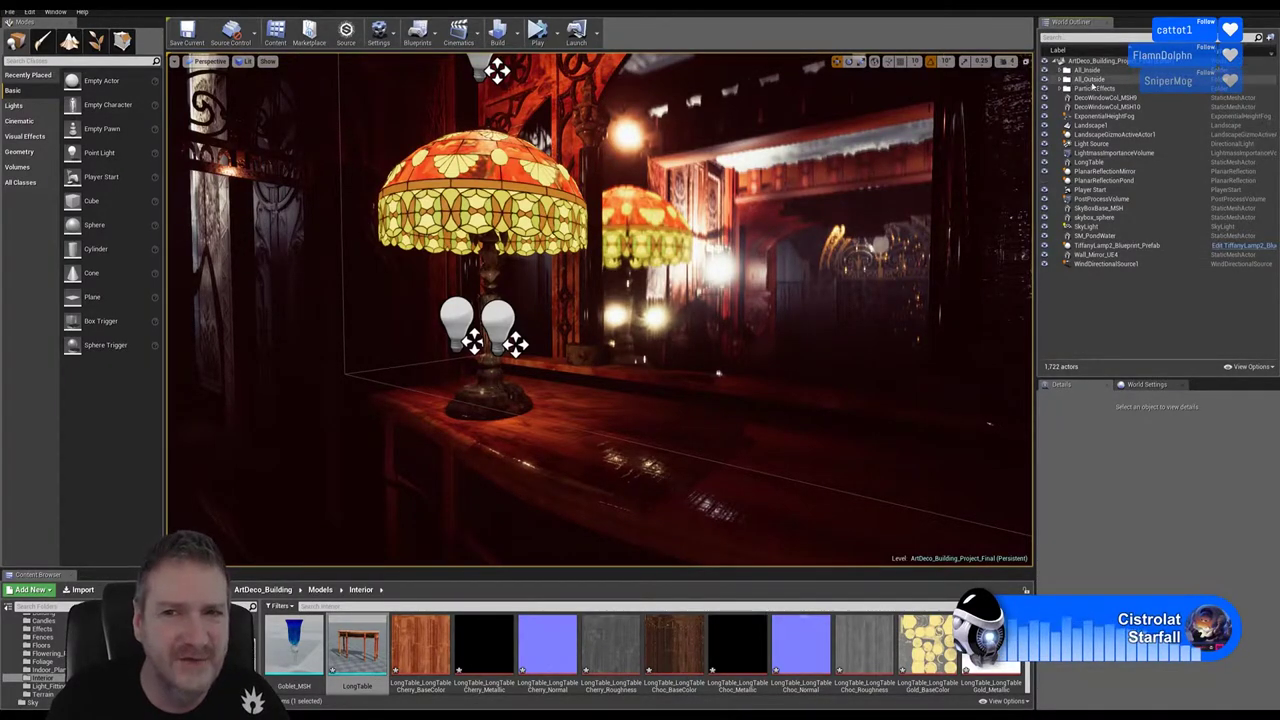
Review the table under the mirror and browse the Indoor_Plants and Flowering_Potplants model folders
drag(600, 310, 680, 370)
right_drag(600, 310, 673, 280)
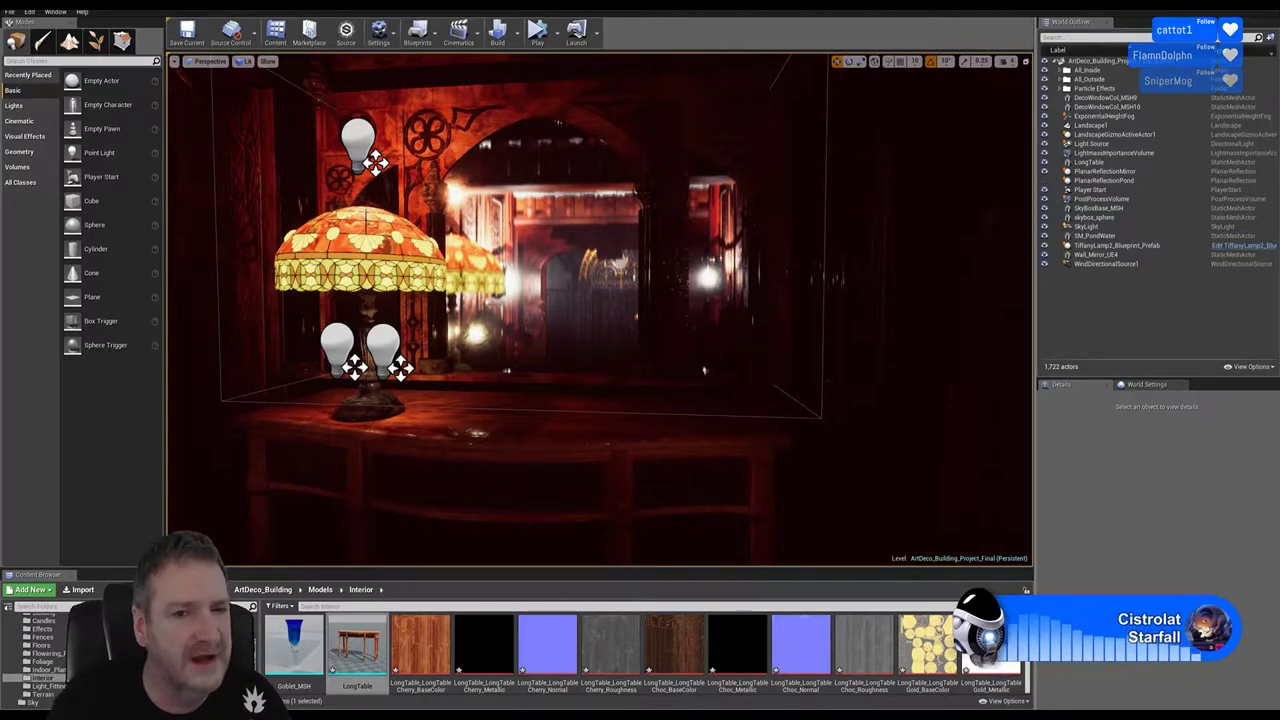
right_drag(600, 310, 570, 300)
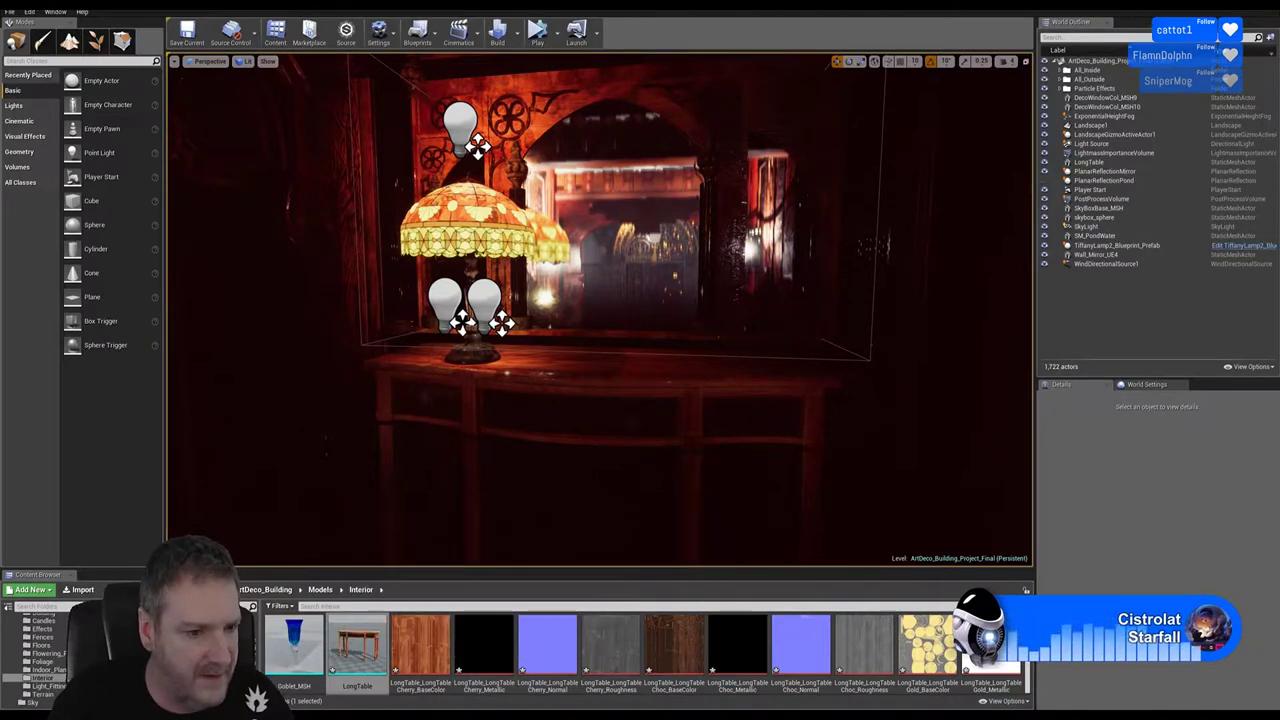
click(60, 670)
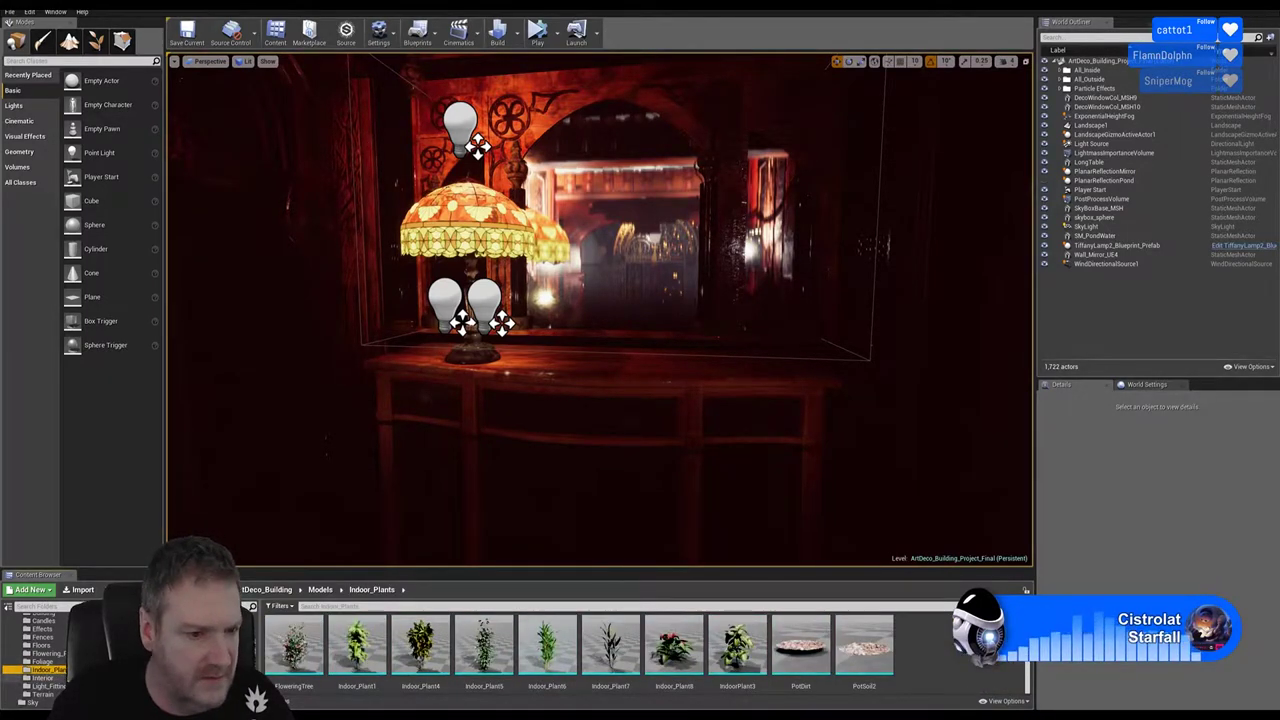
click(45, 653)
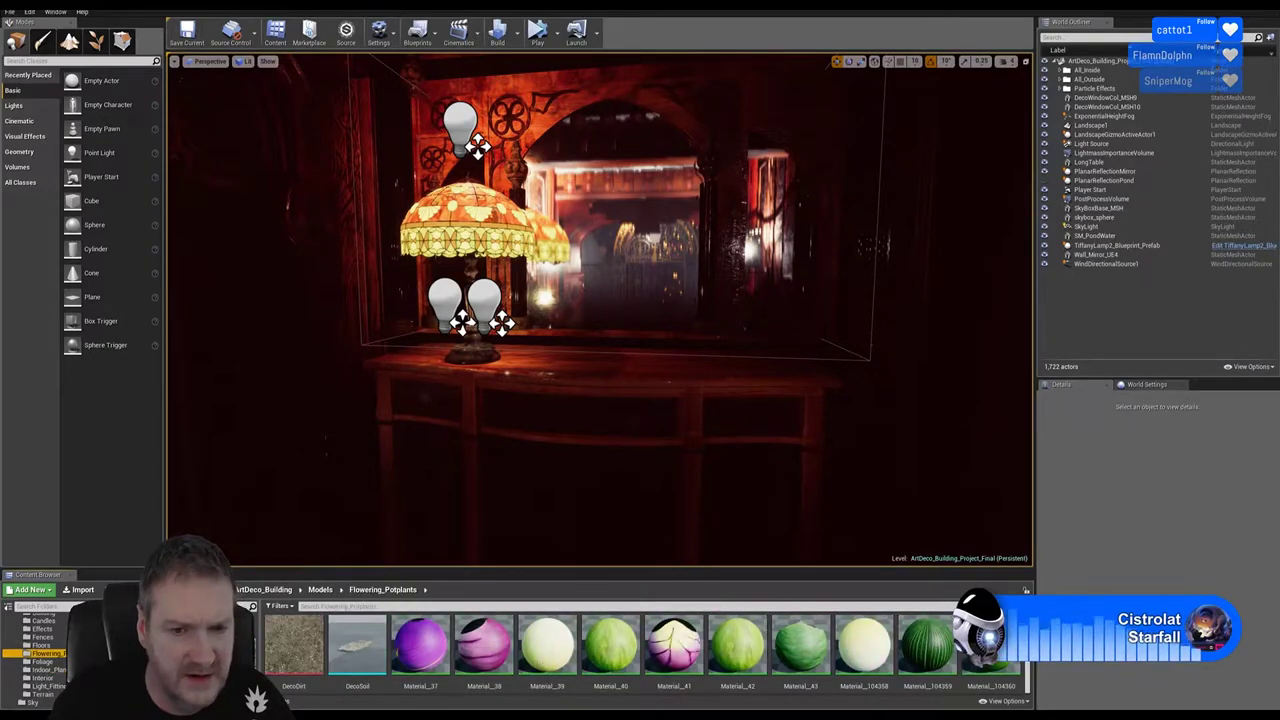
scroll(815, 632, down, 1)
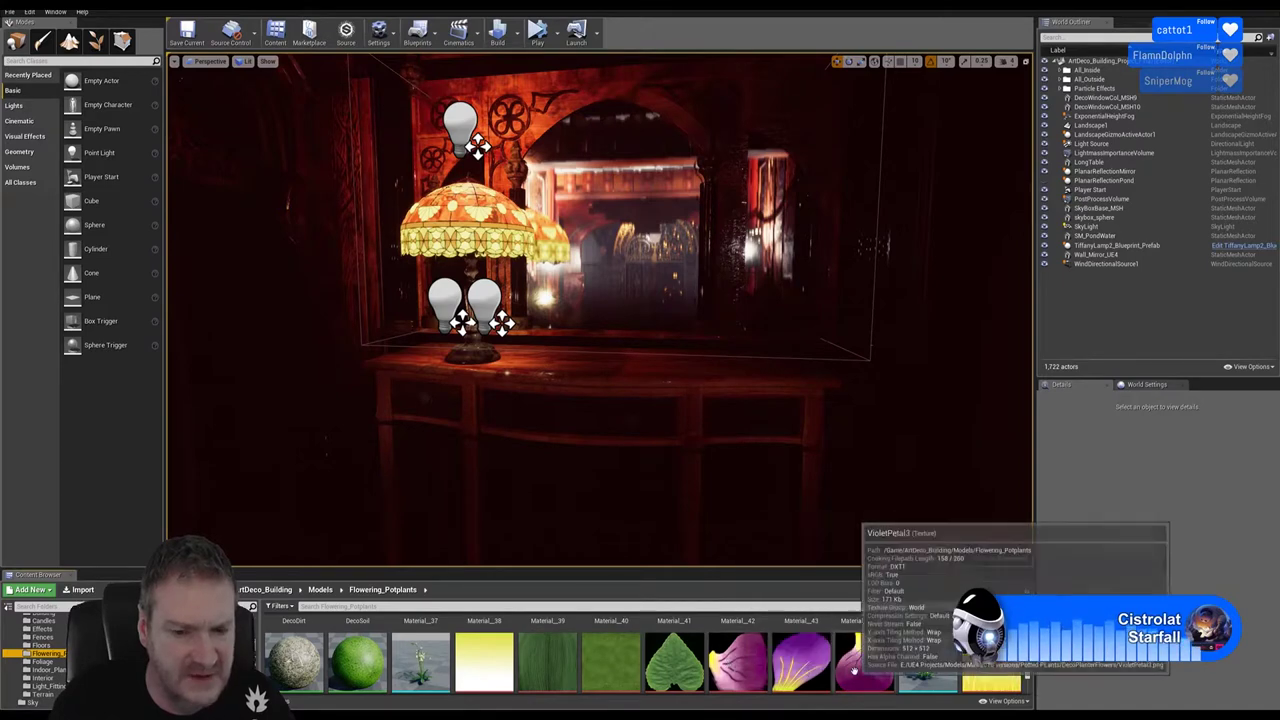
scroll(729, 661, up, 1)
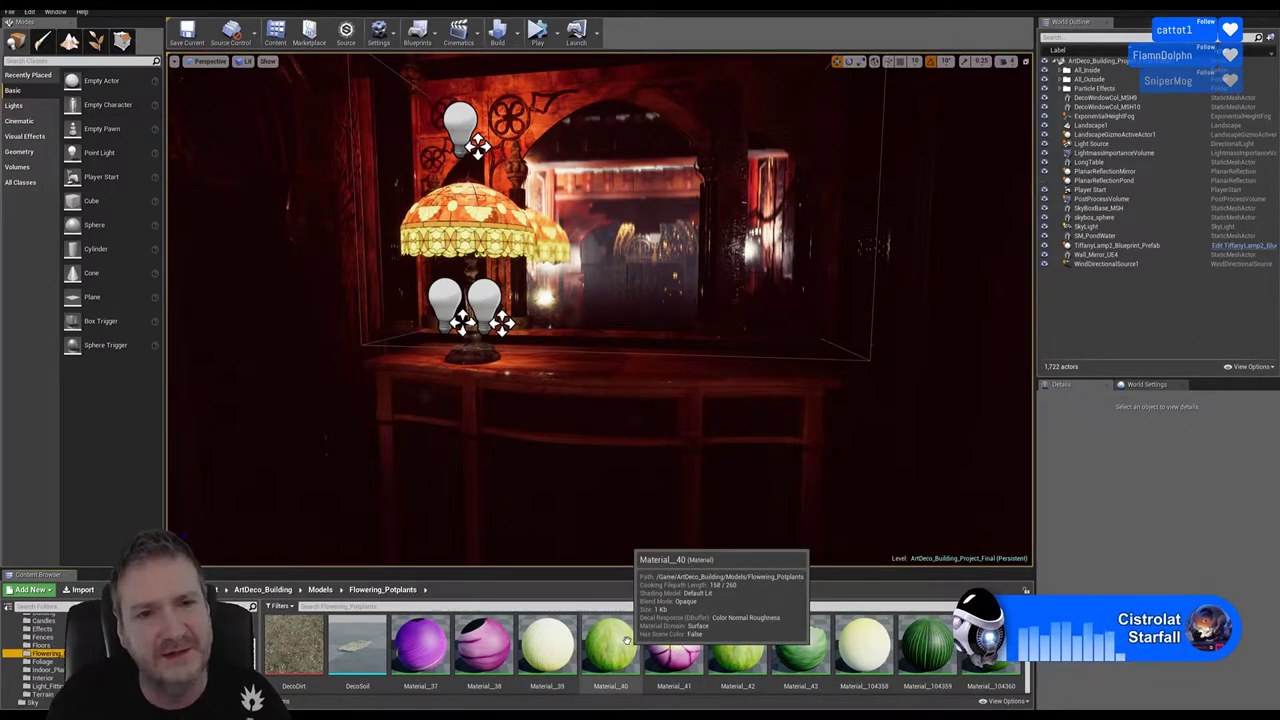
Open Material__37 and inspect its shading setup and the pink vector parameter multiplied into Subsurface Color
double_click(420, 650)
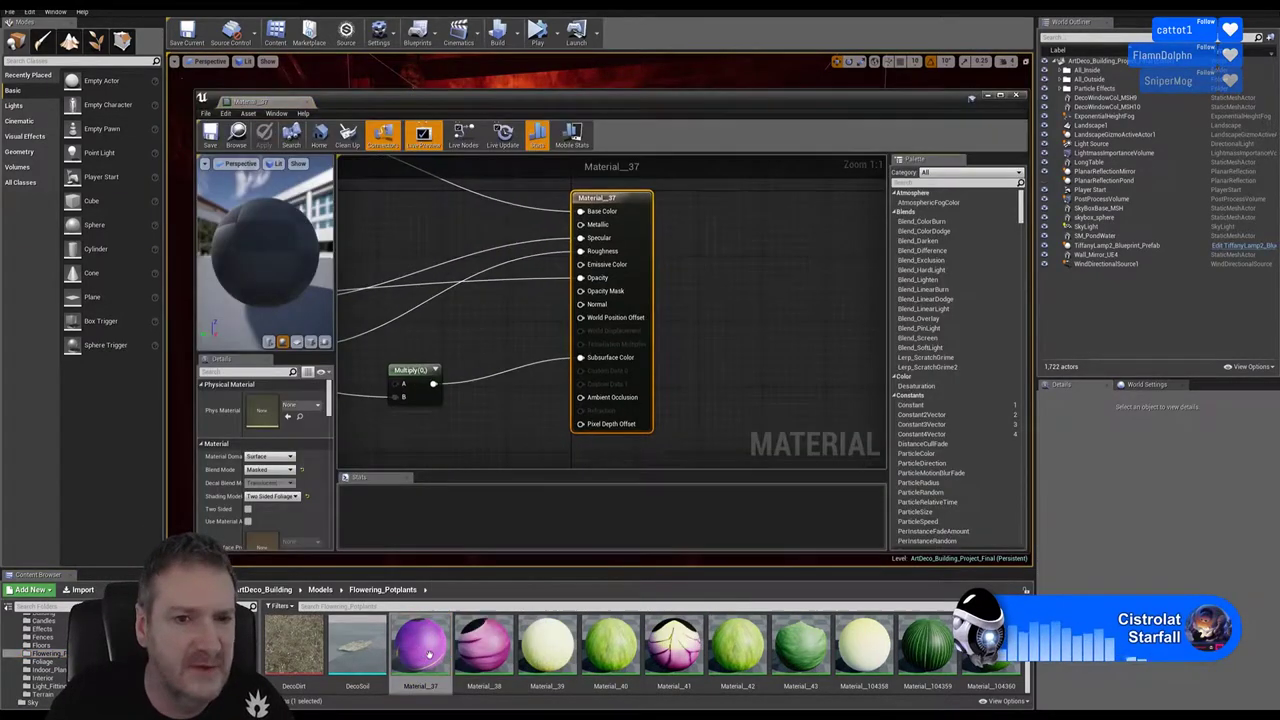
right_drag(490, 349, 616, 361)
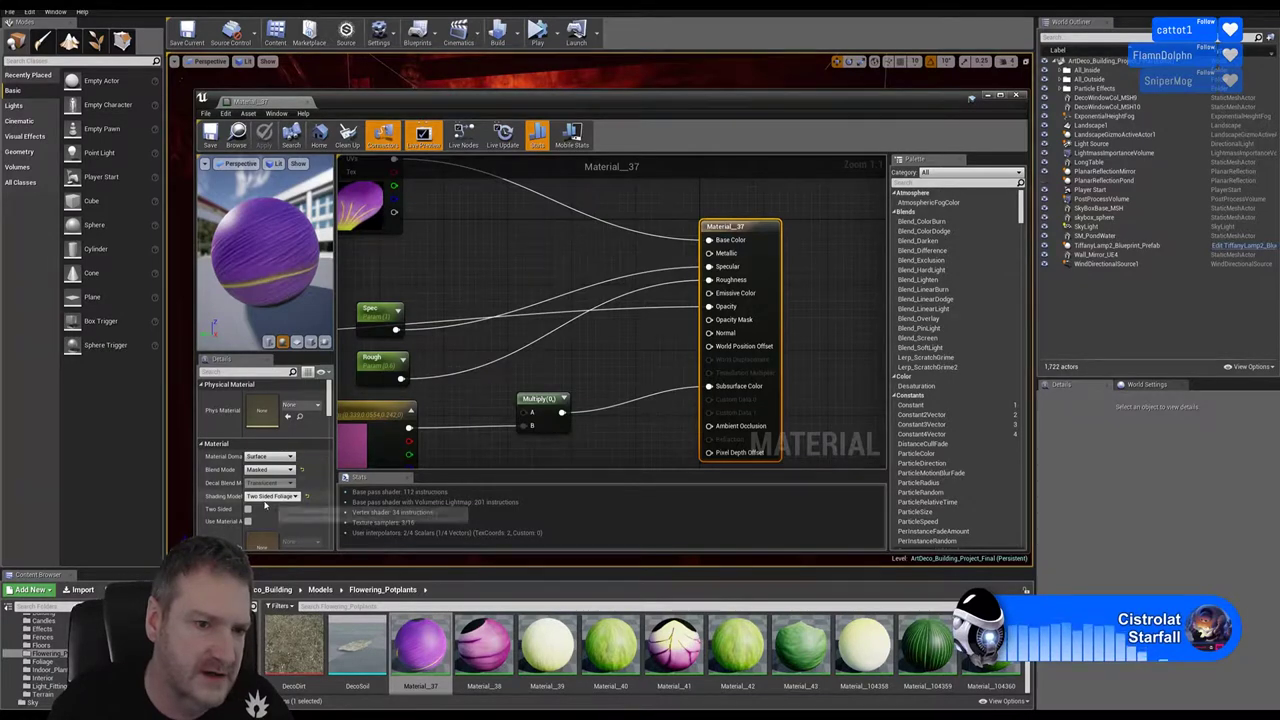
right_drag(449, 258, 552, 223)
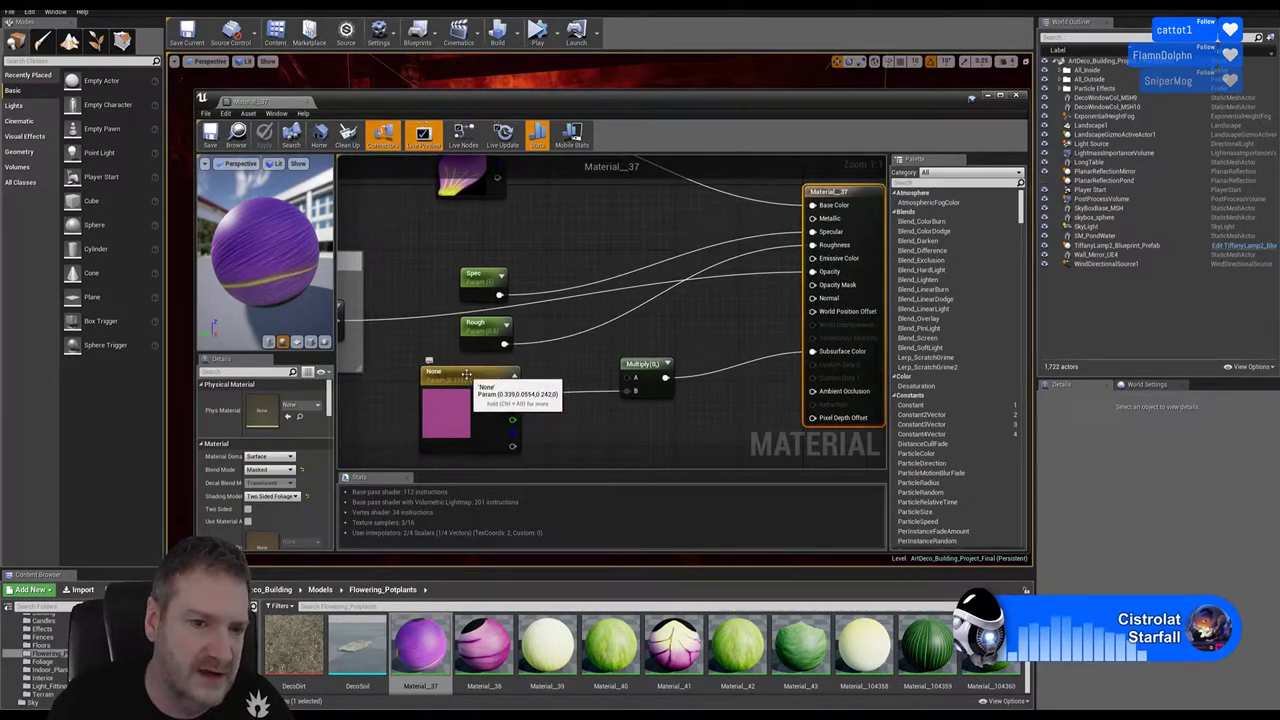
click(478, 399)
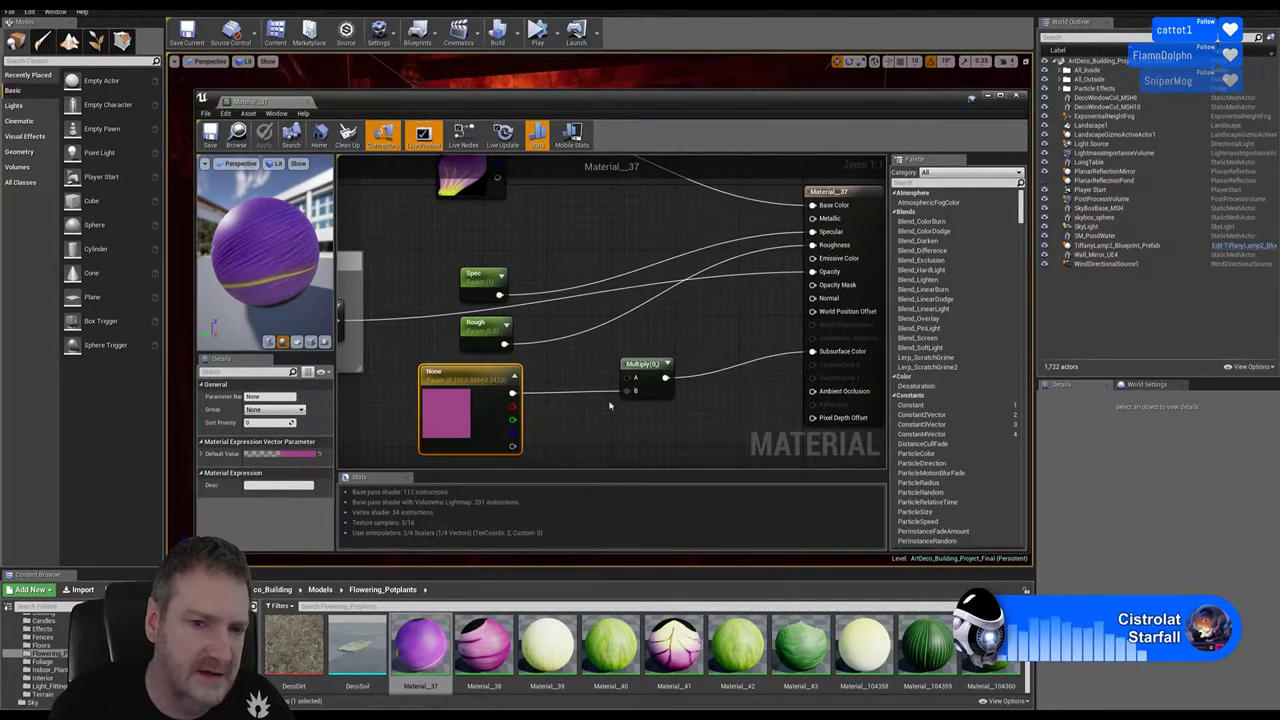
Examine Material__37's blend mode and shading model, its Opacity group, and the connections into its output node
right_drag(743, 335, 675, 355)
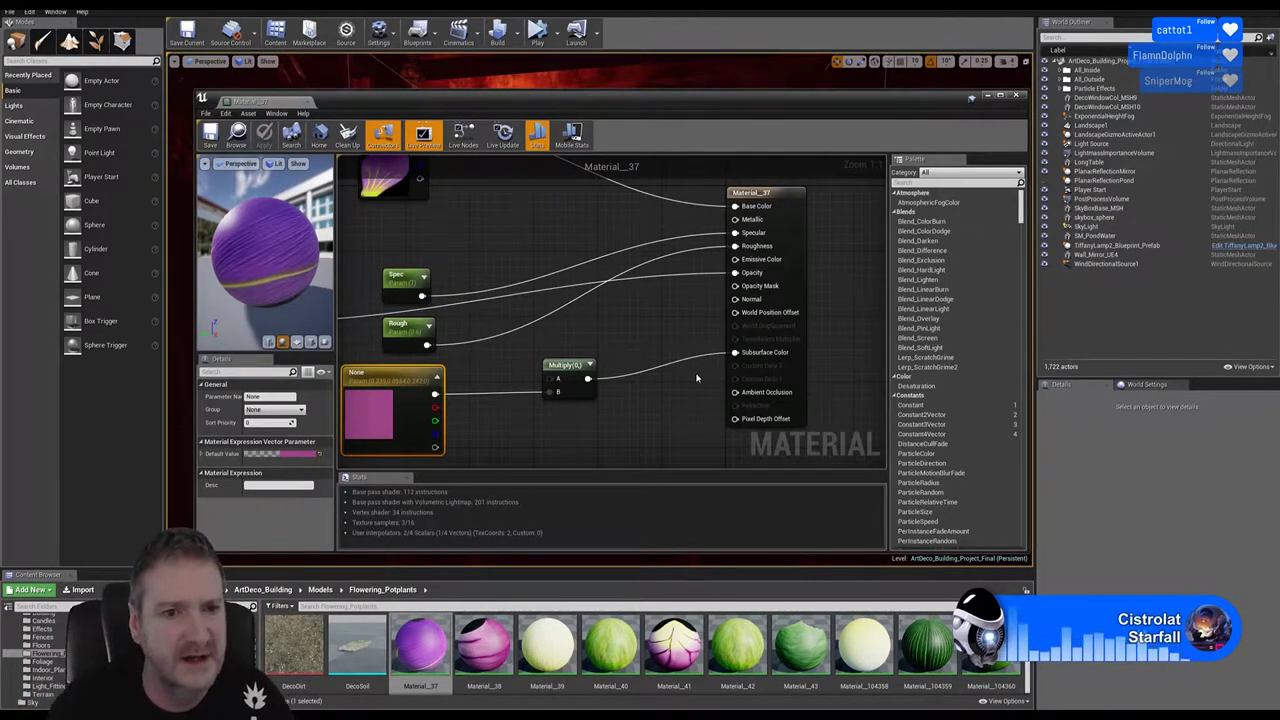
click(770, 195)
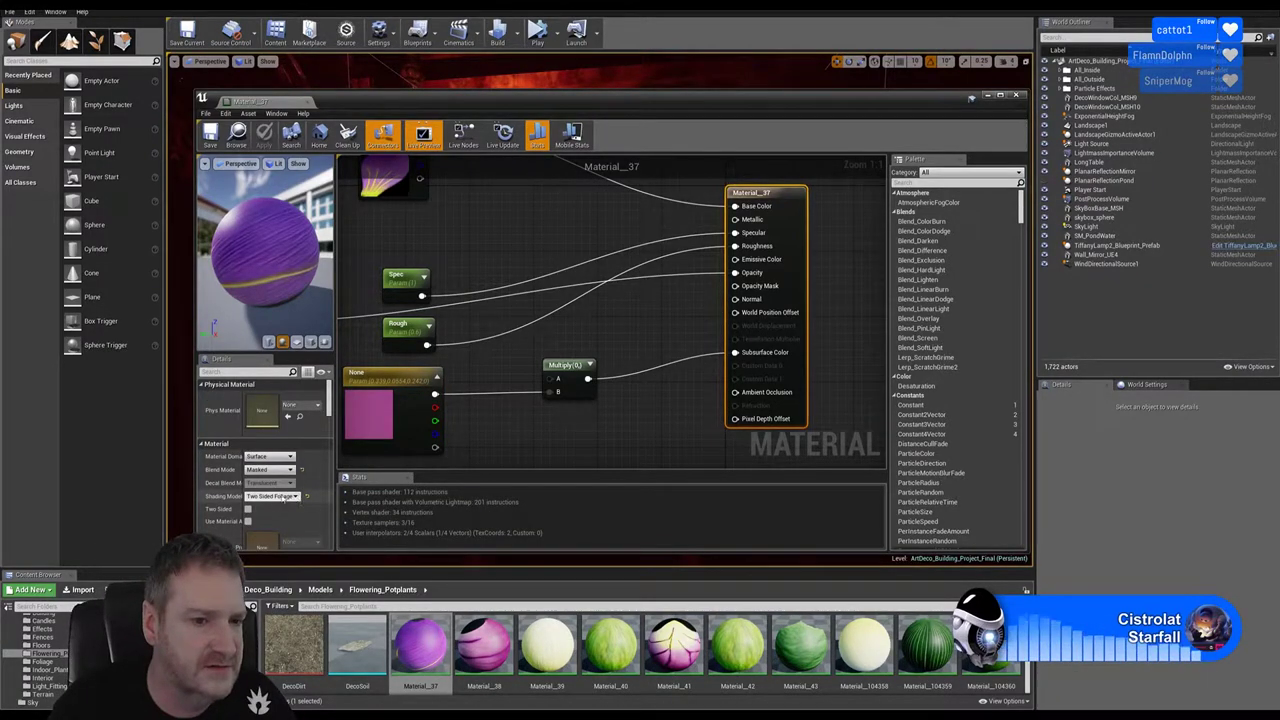
right_drag(480, 270, 686, 251)
right_drag(404, 272, 465, 225)
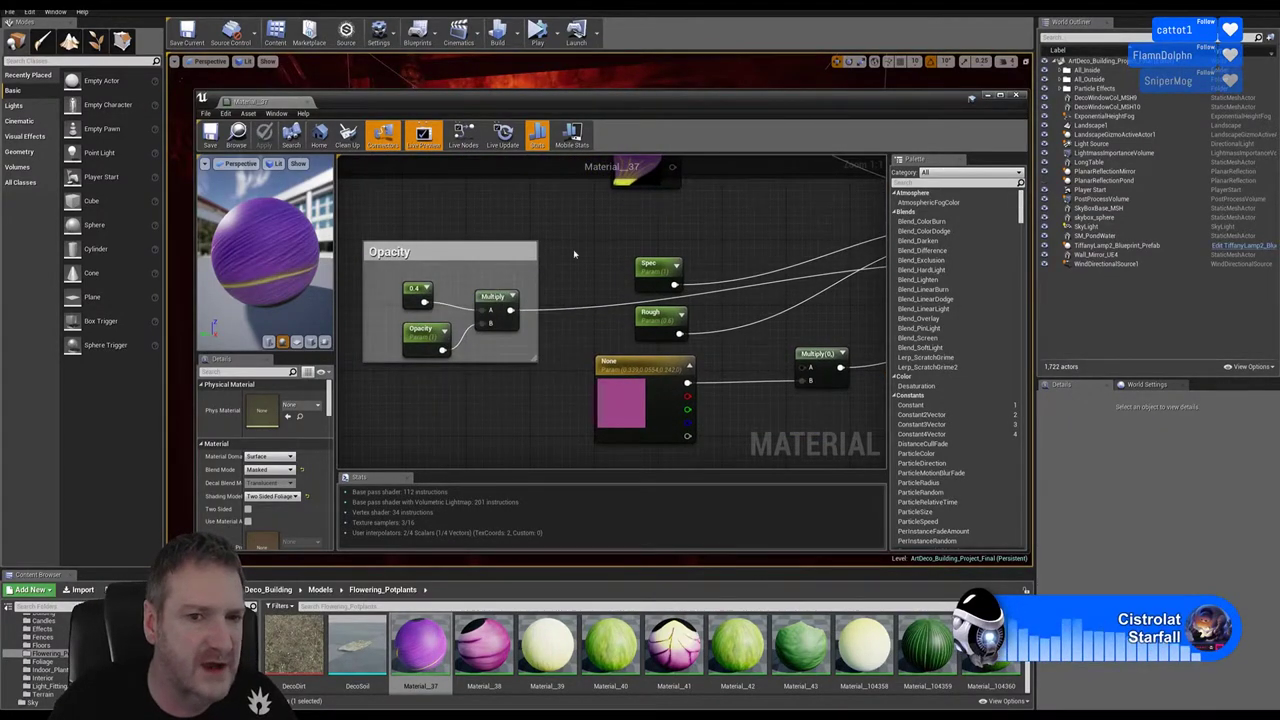
right_drag(571, 251, 445, 250)
right_drag(801, 295, 753, 301)
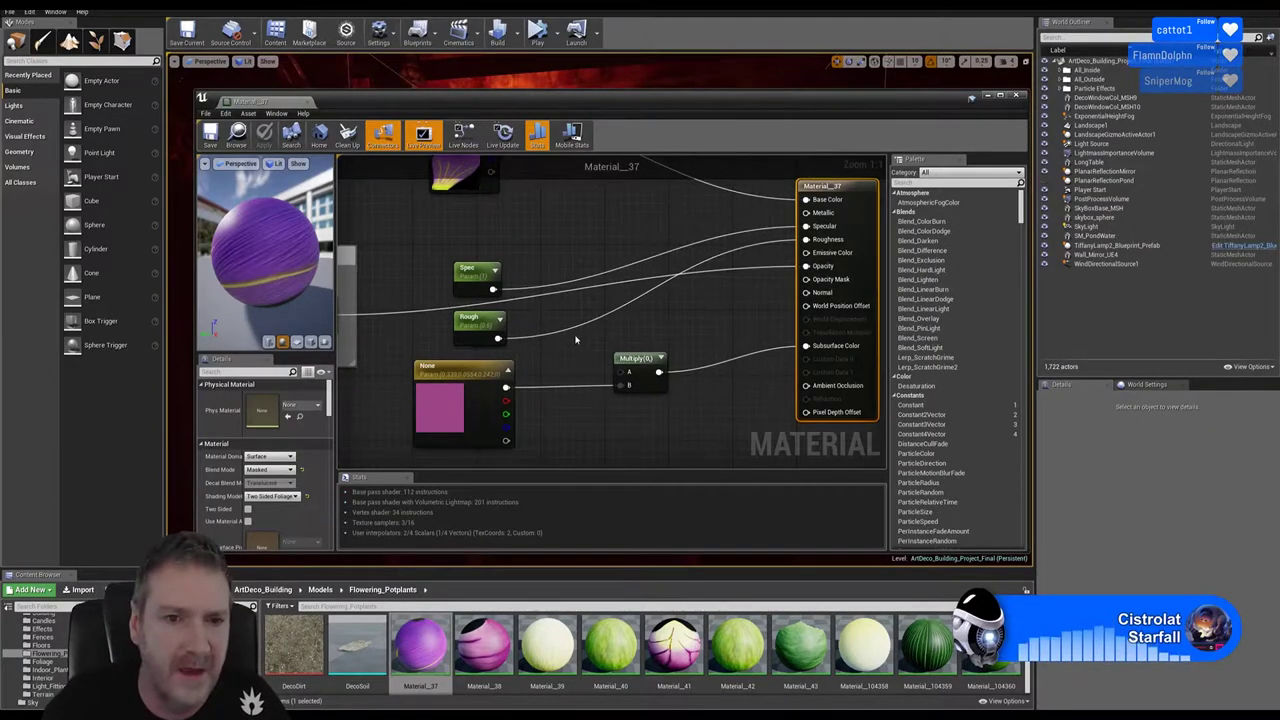
right_drag(575, 340, 657, 347)
scroll(657, 347, down, 2)
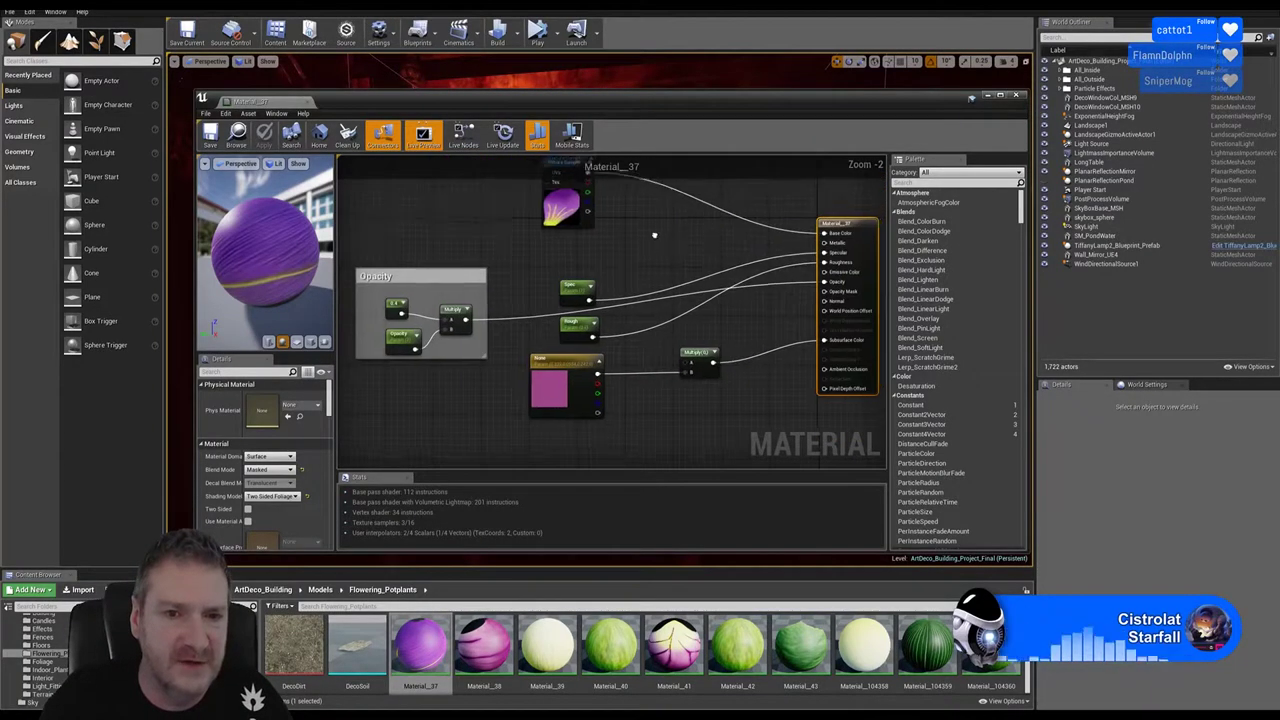
right_drag(654, 235, 644, 246)
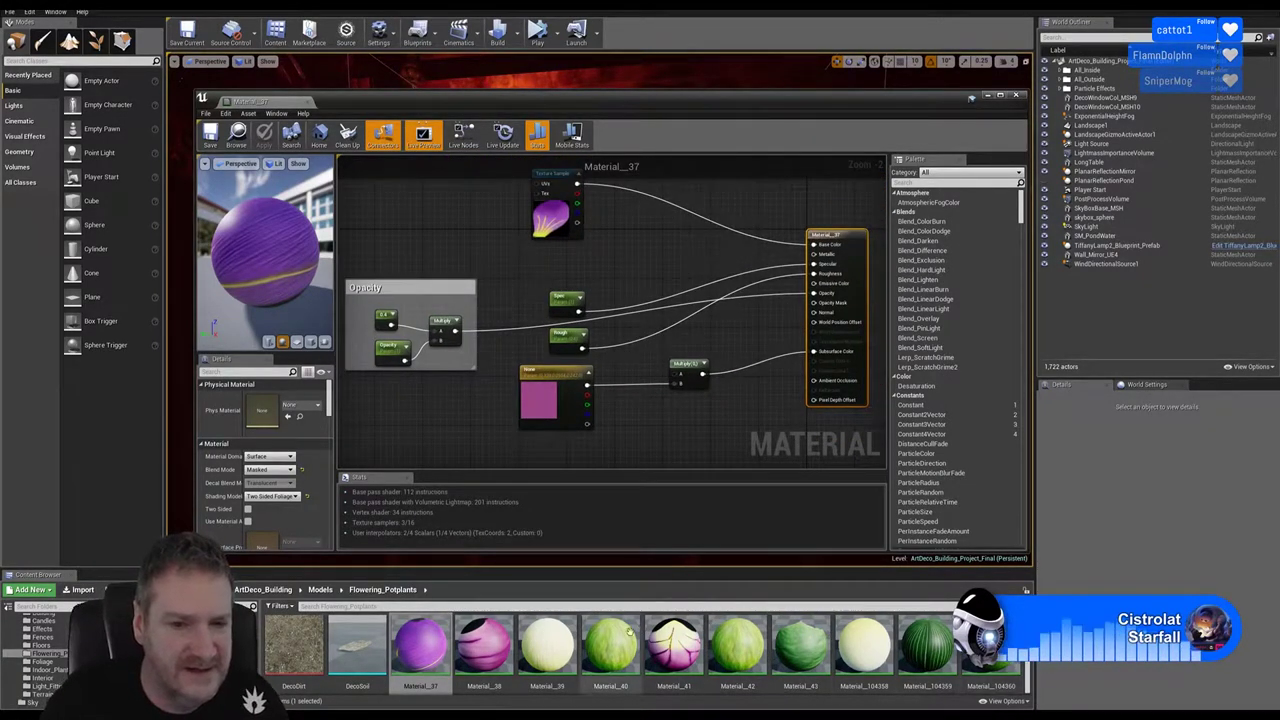
Copy the Opacity comment group, Spec, Rough, pink vector parameter and Multiply nodes from Material__37's graph
click(436, 286)
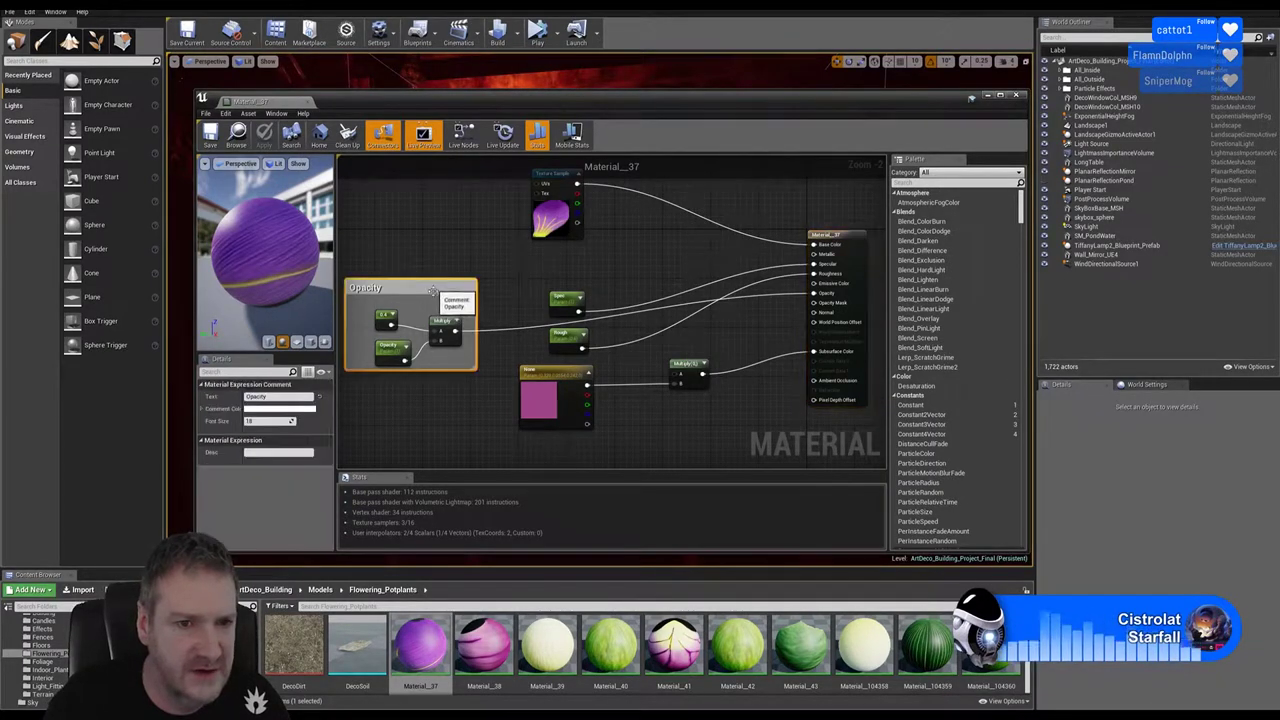
shift+click(383, 314)
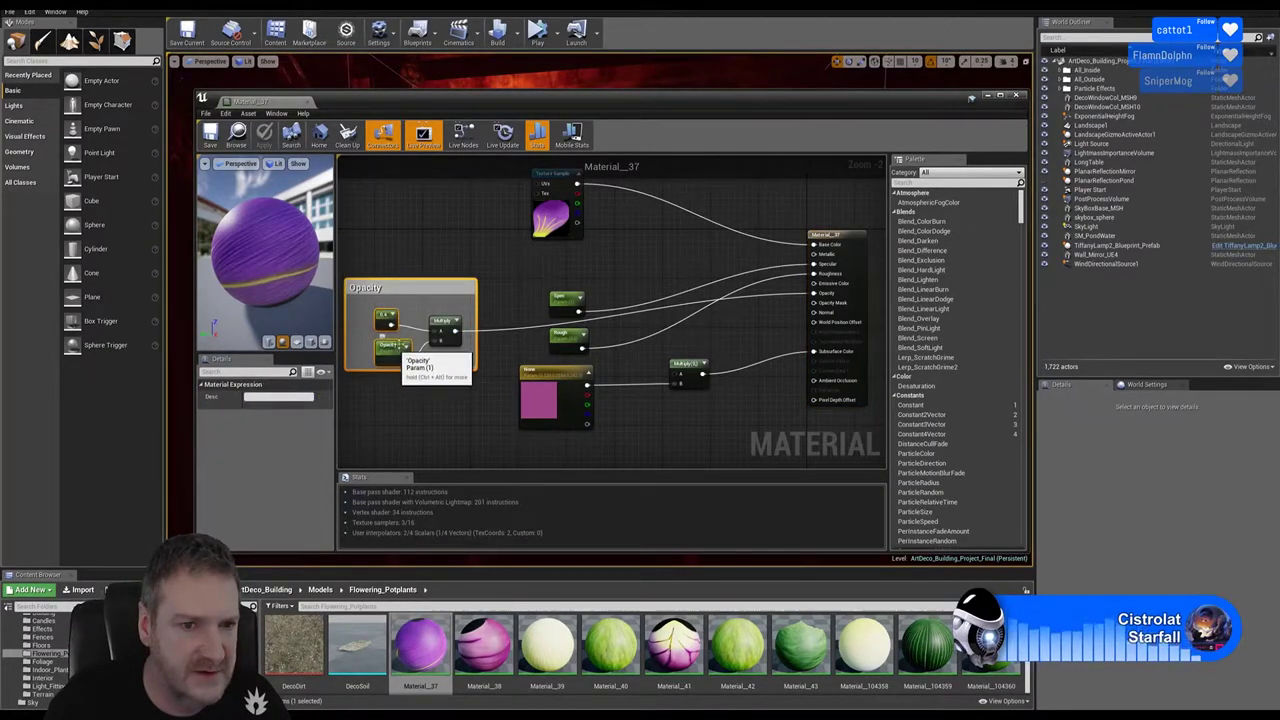
shift+click(540, 401)
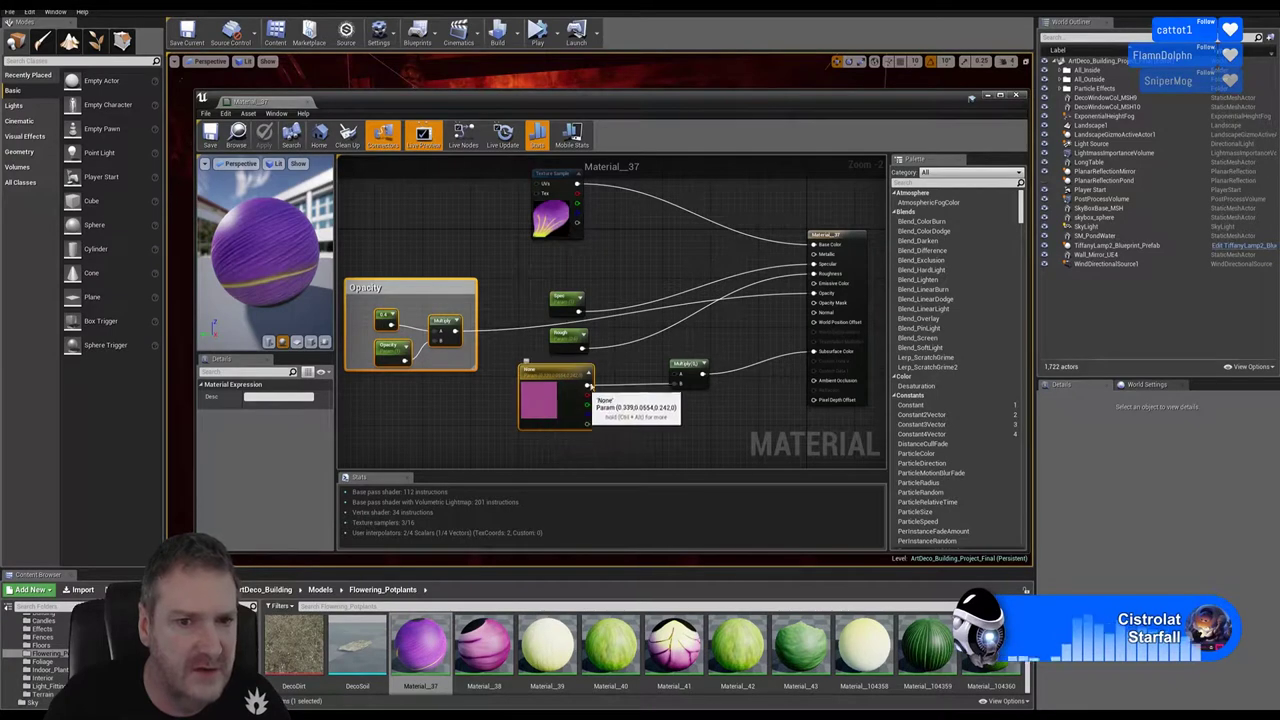
shift+click(564, 334)
ctrl+click(566, 300)
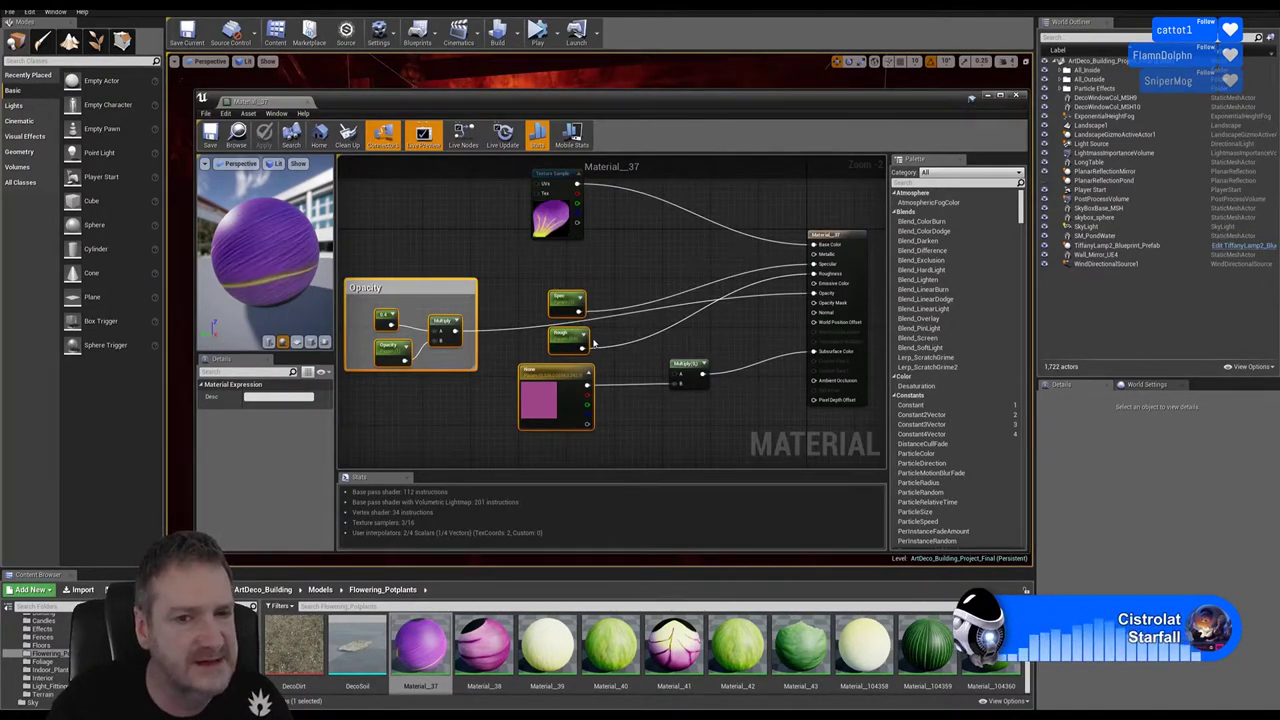
shift+click(686, 365)
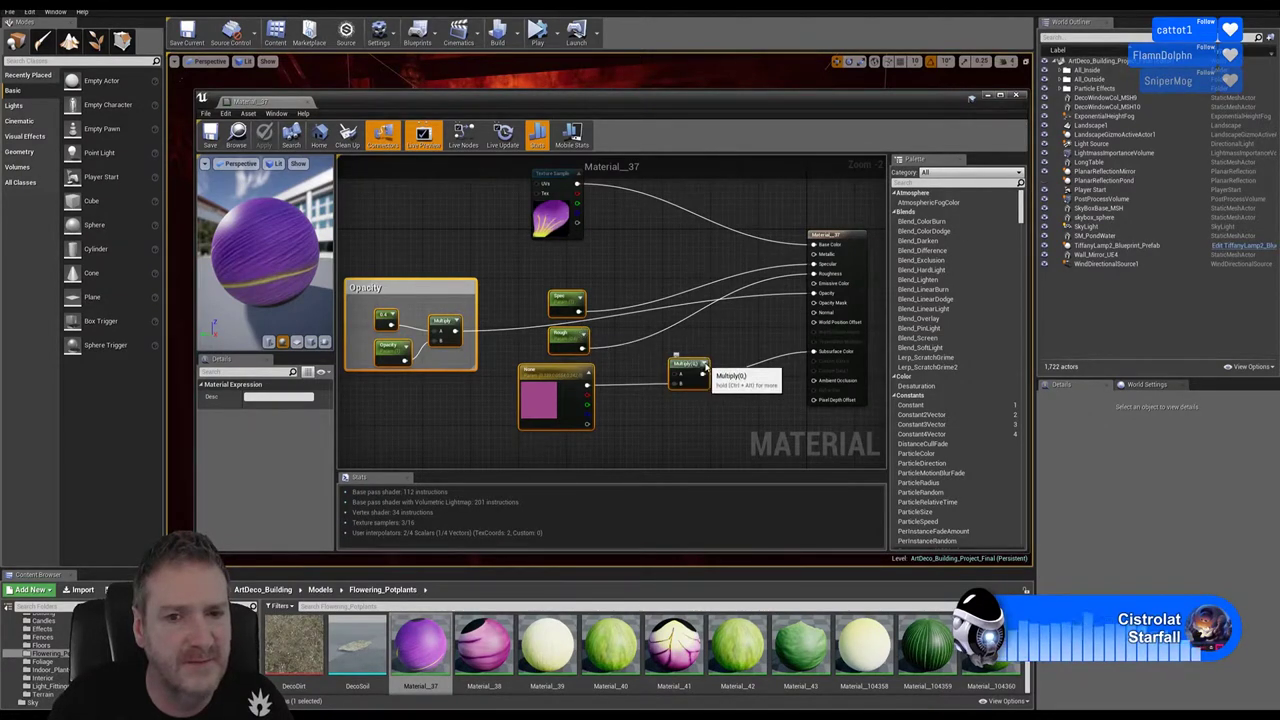
right_click(680, 368)
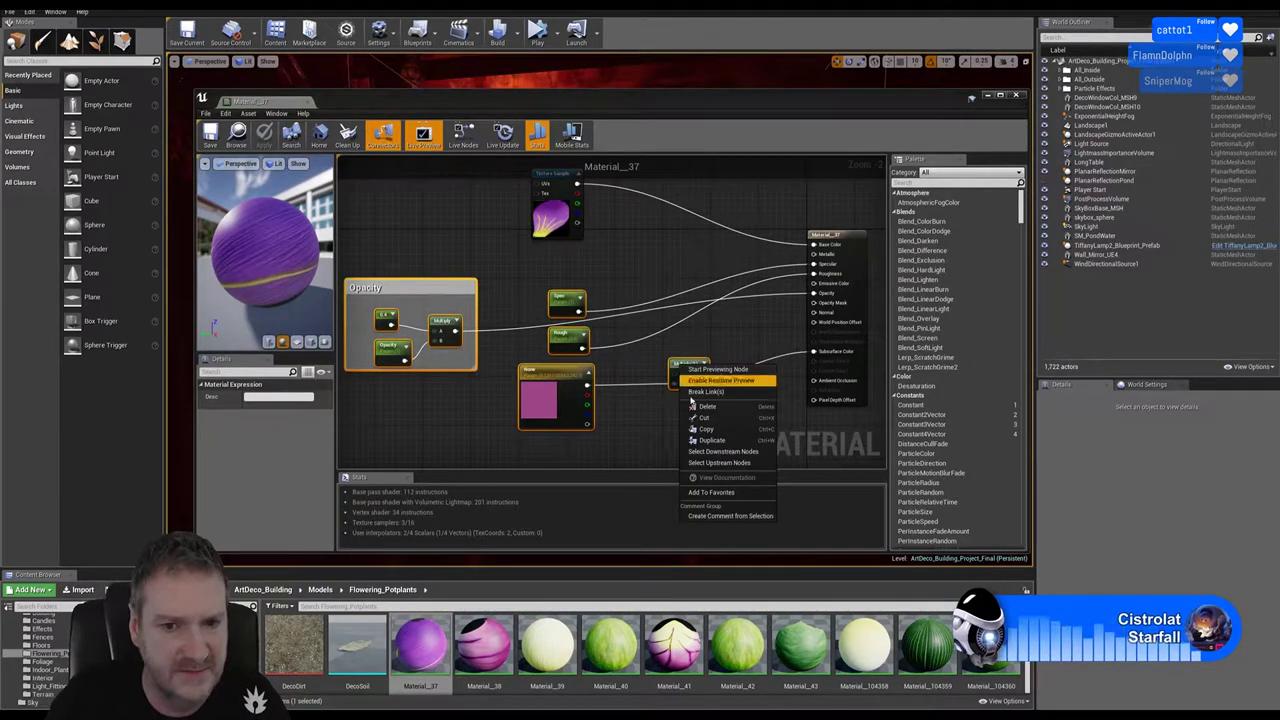
click(716, 431)
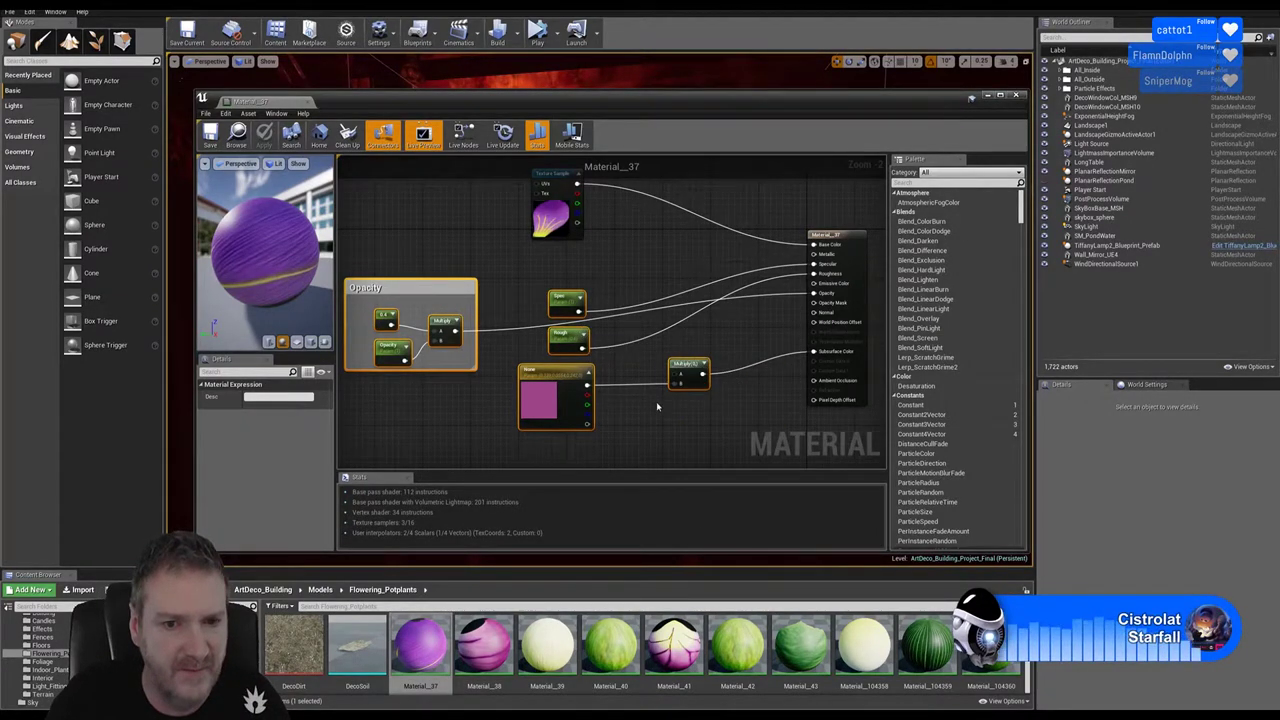
Check and close Material__38, and paste the copied nodes into Material__39, placing them clear of its output node
double_click(485, 648)
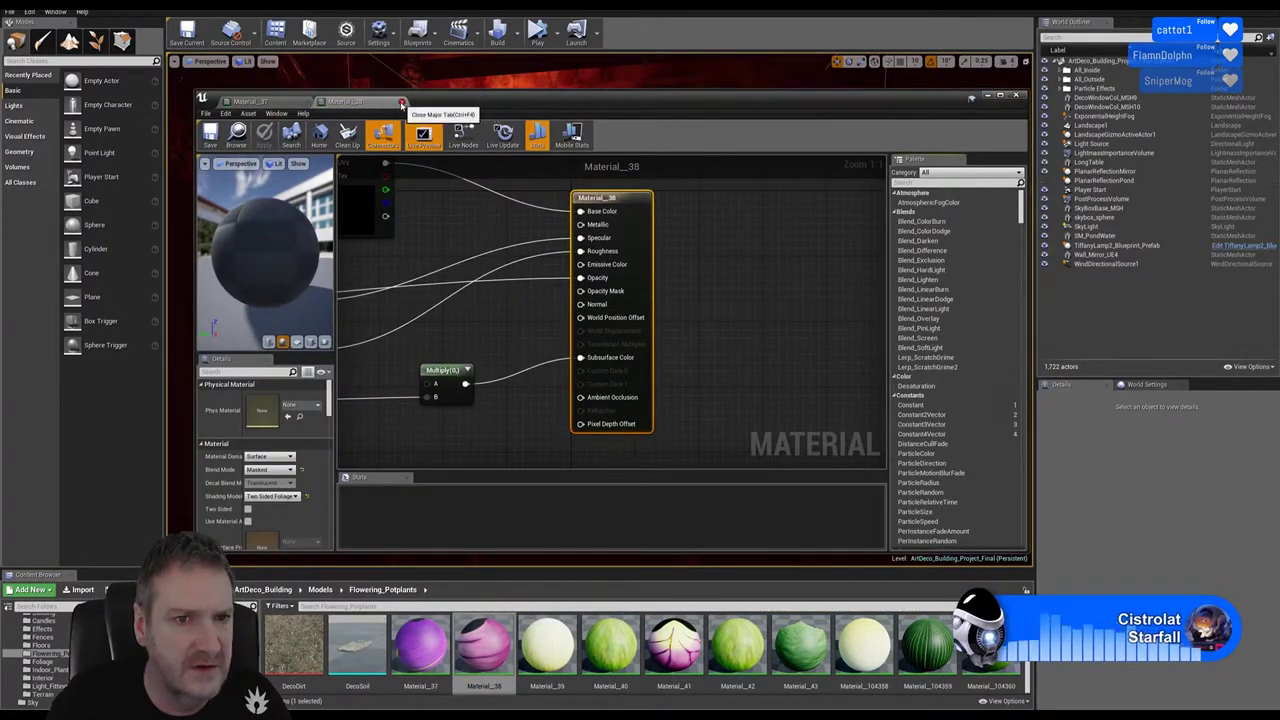
click(404, 102)
double_click(549, 648)
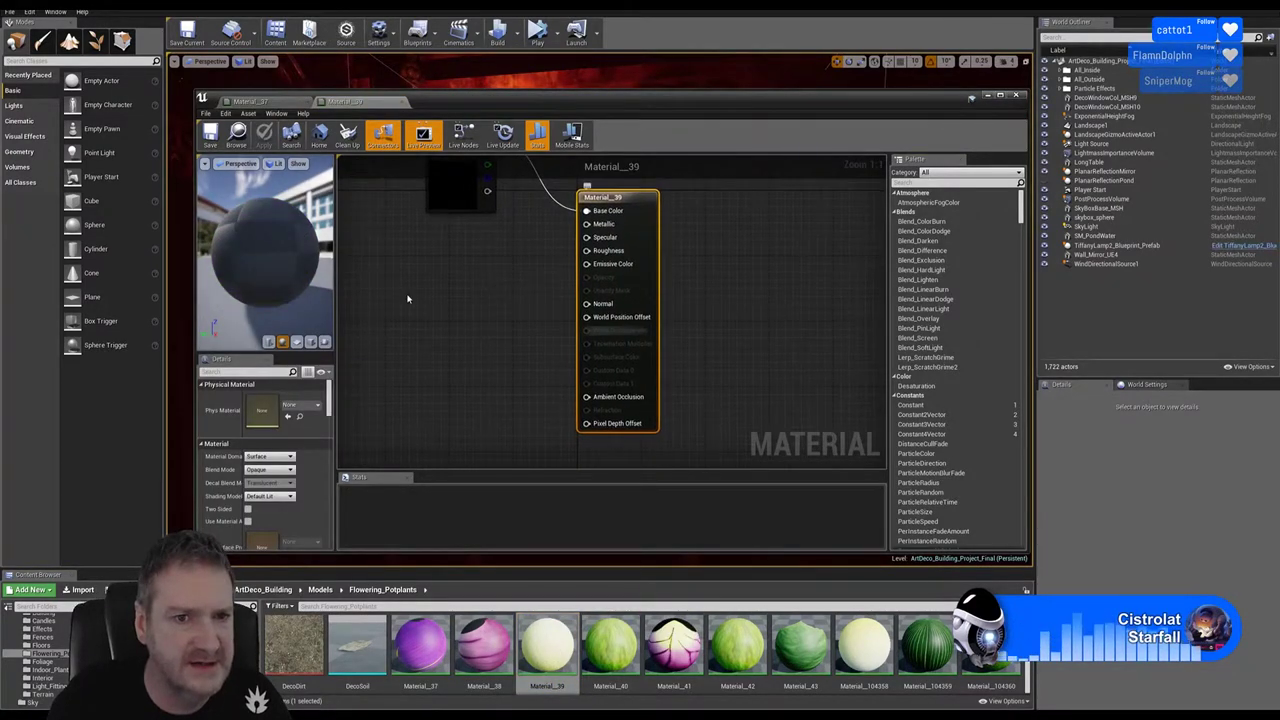
scroll(508, 320, down, 3)
scroll(506, 326, down, 1)
right_drag(506, 326, 626, 329)
key(ctrl+v)
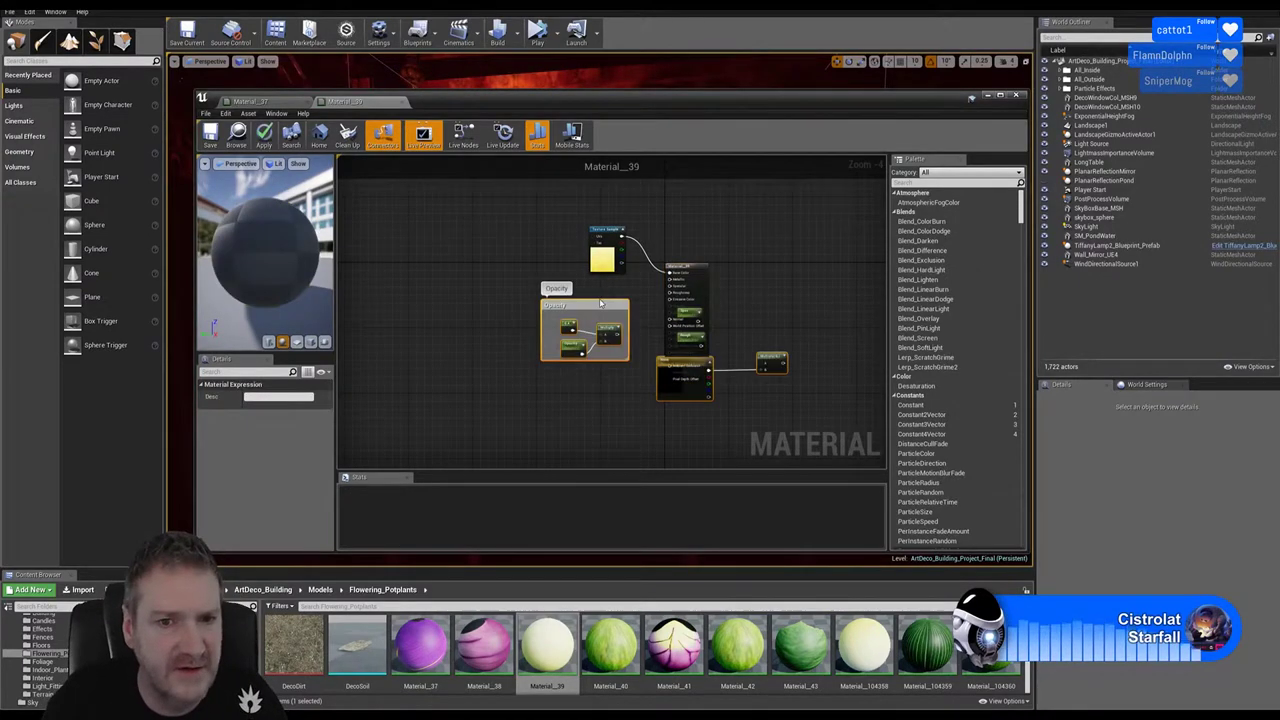
drag(600, 303, 416, 299)
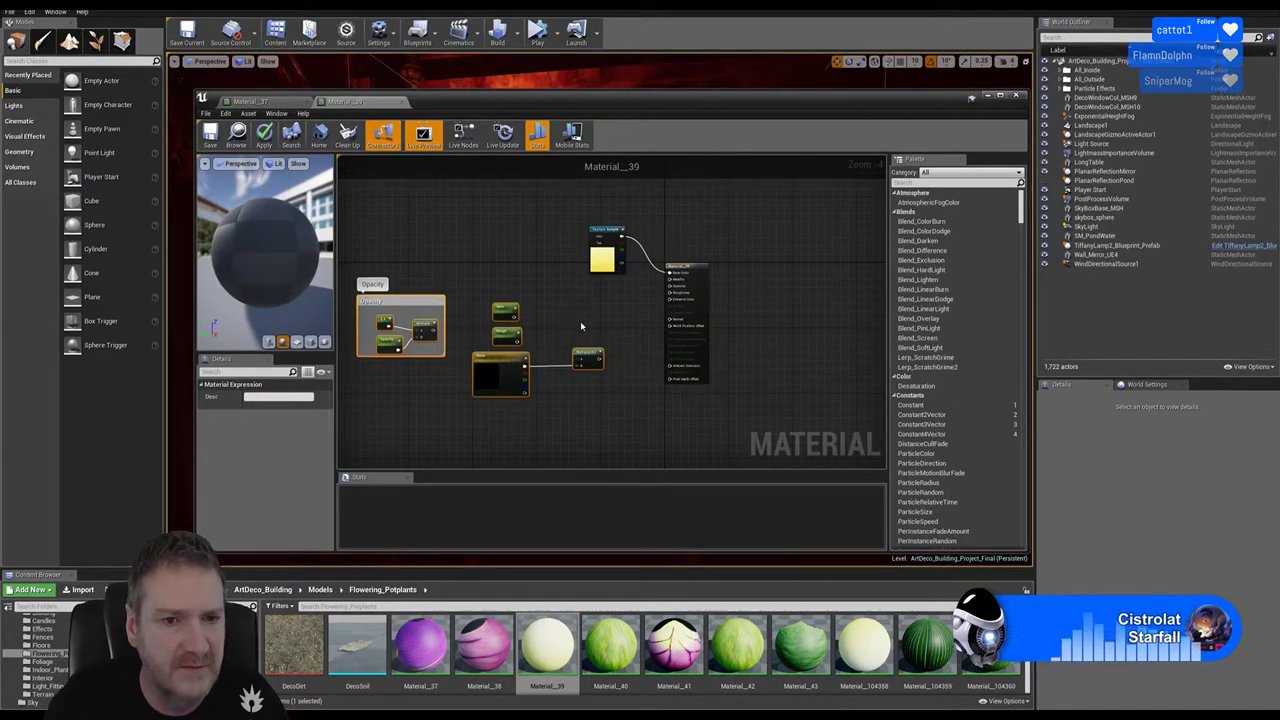
Change the pasted vector parameter's colour in Material__39 to a muted yellow matching the petal texture
scroll(580, 321, up, 2)
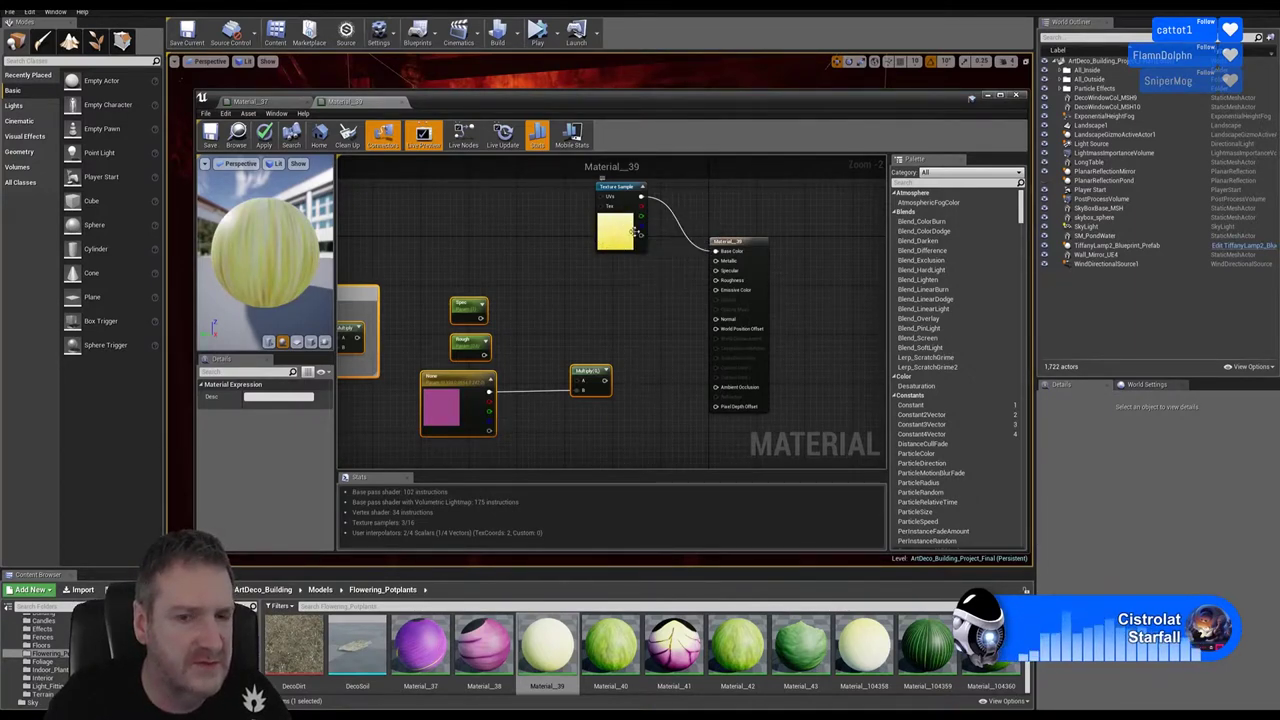
double_click(442, 403)
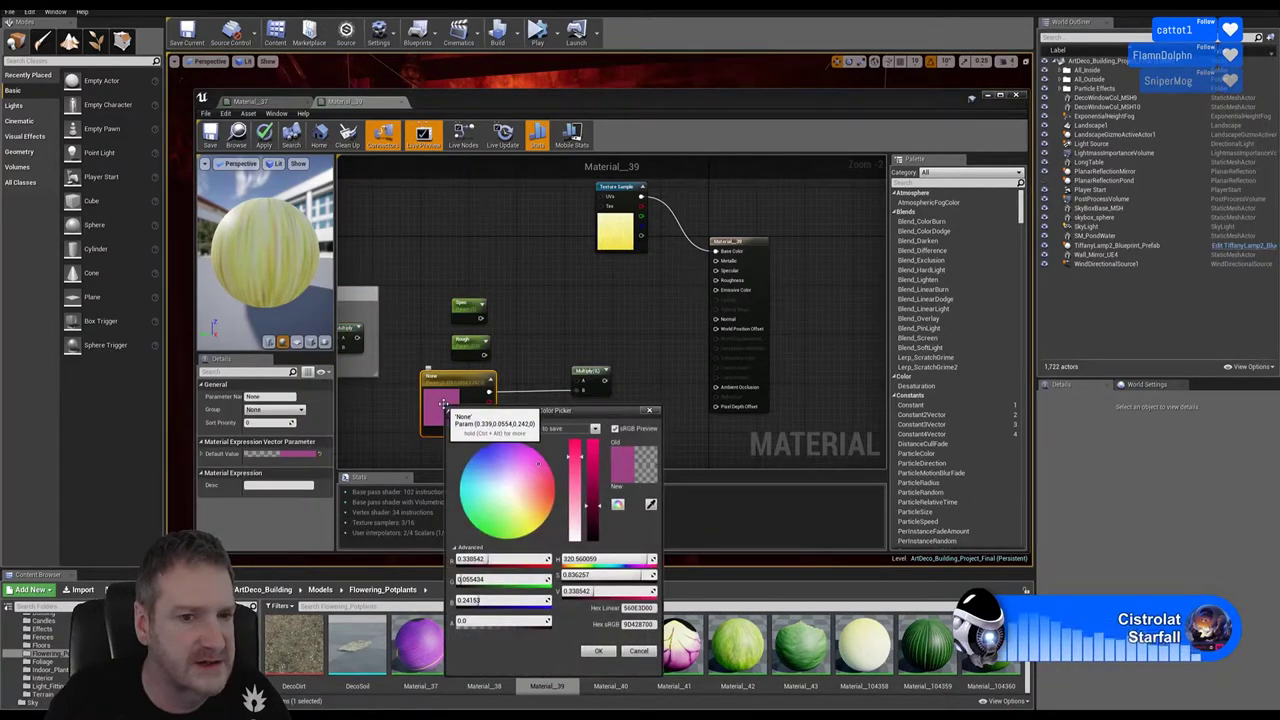
click(516, 505)
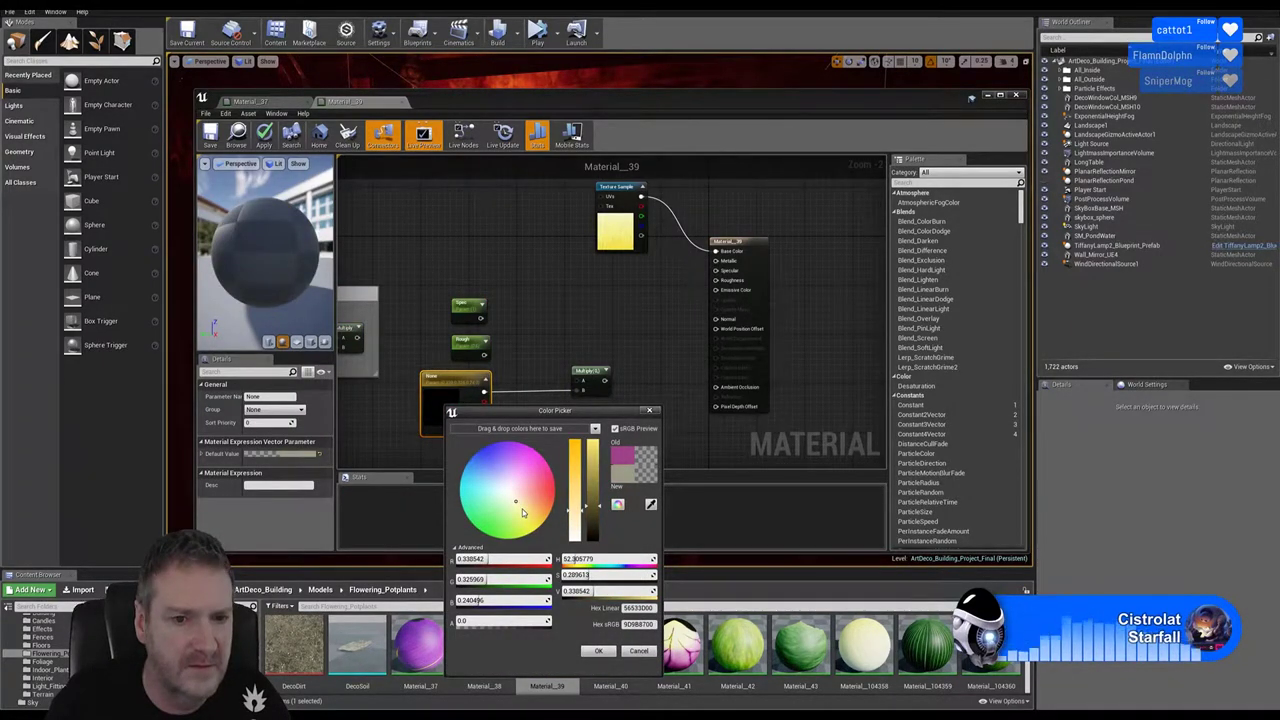
click(520, 514)
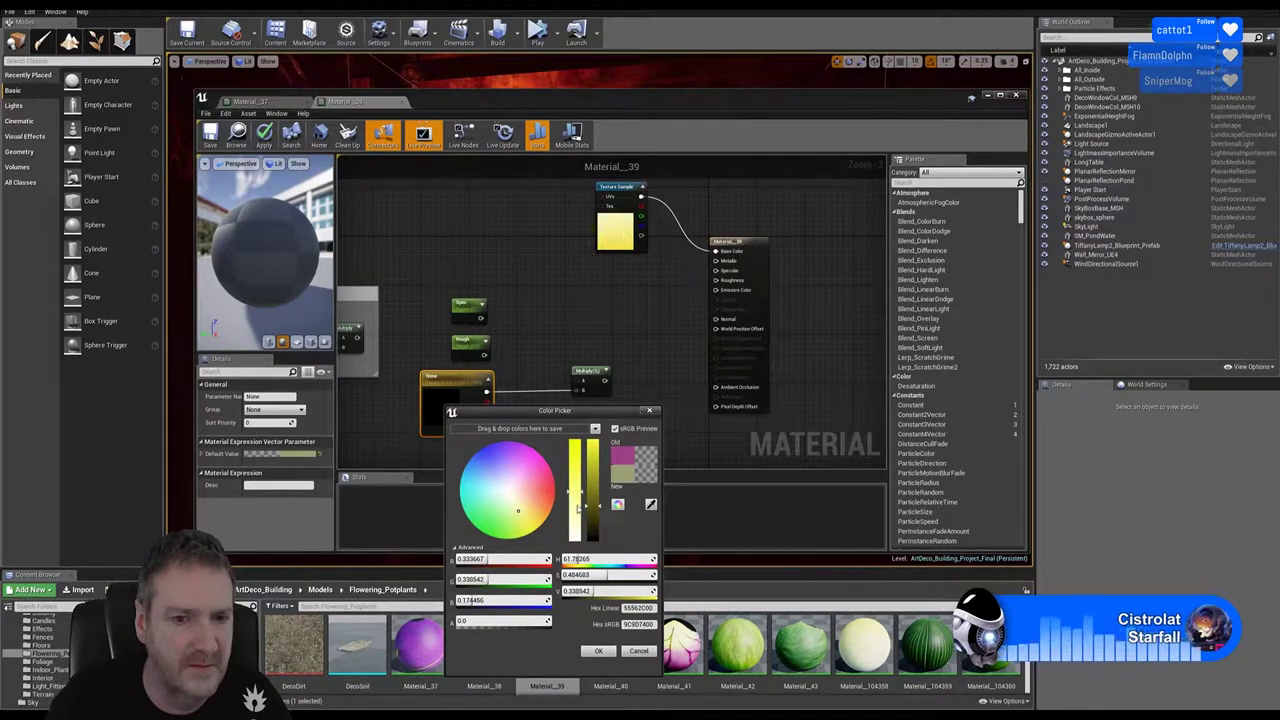
click(599, 650)
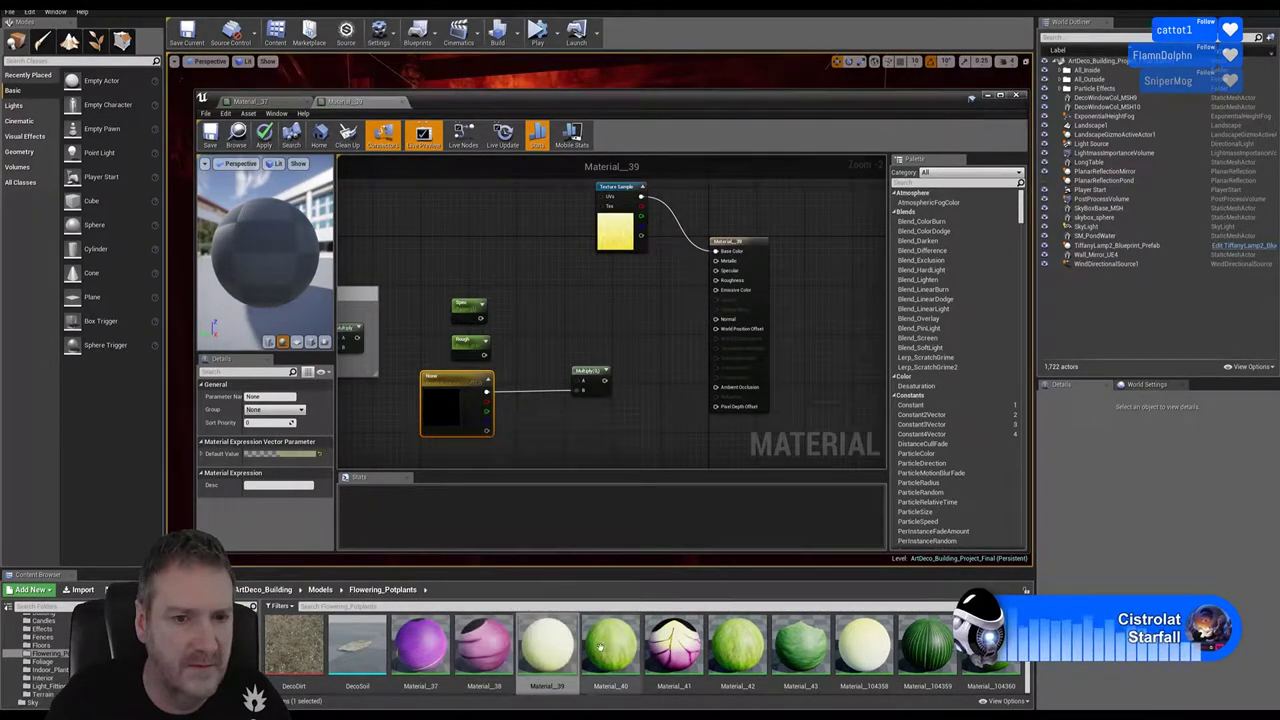
Set Material__39's Blend Mode to Masked and its Shading Model to Two Sided Foliage
right_drag(537, 360, 608, 318)
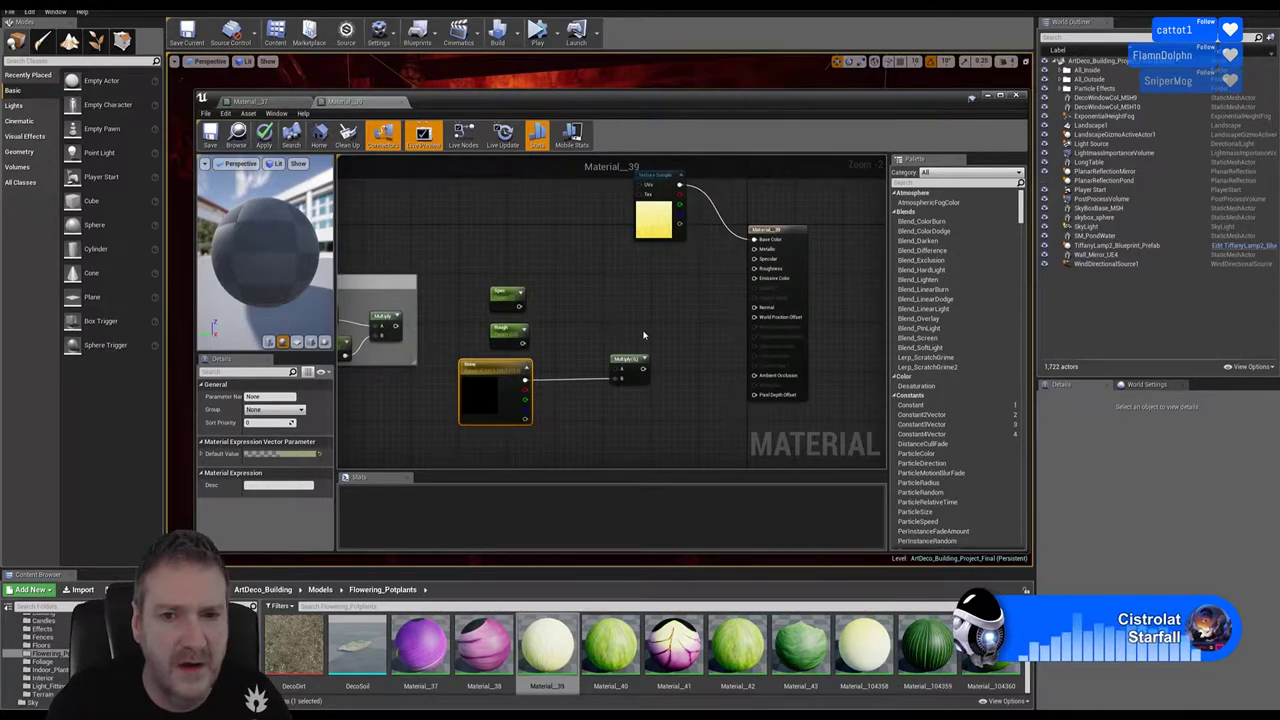
click(793, 258)
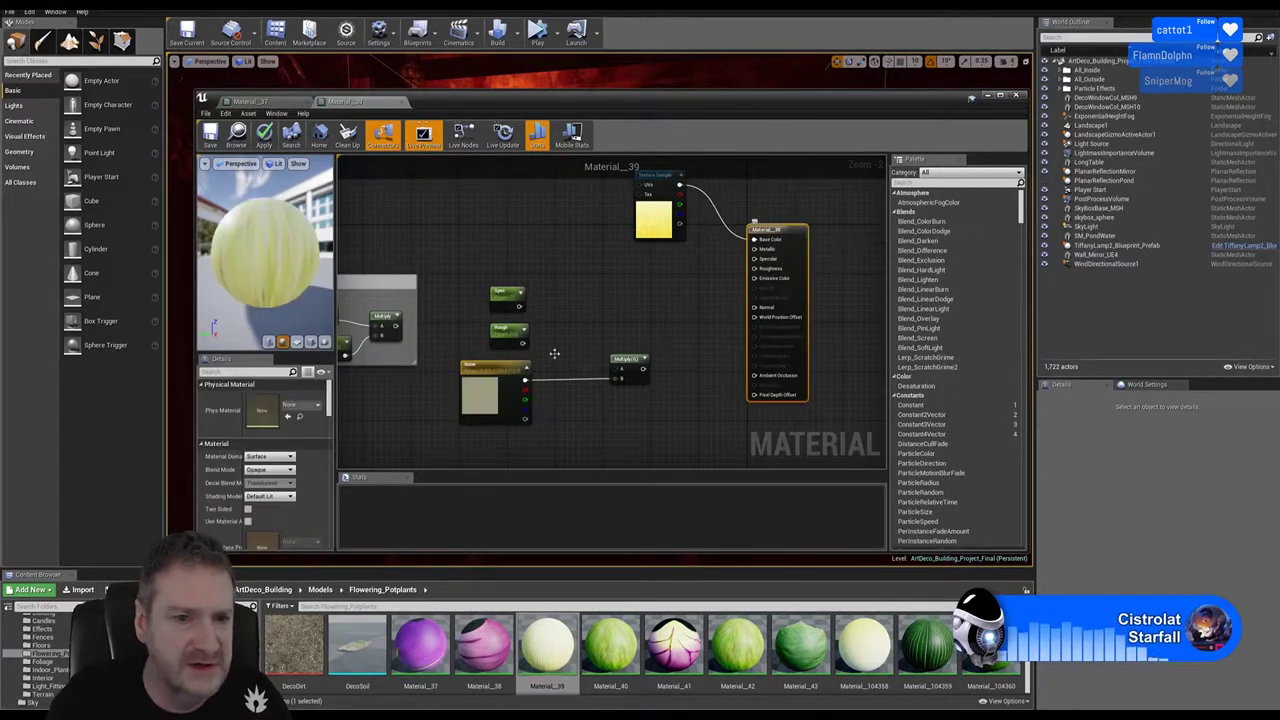
click(278, 469)
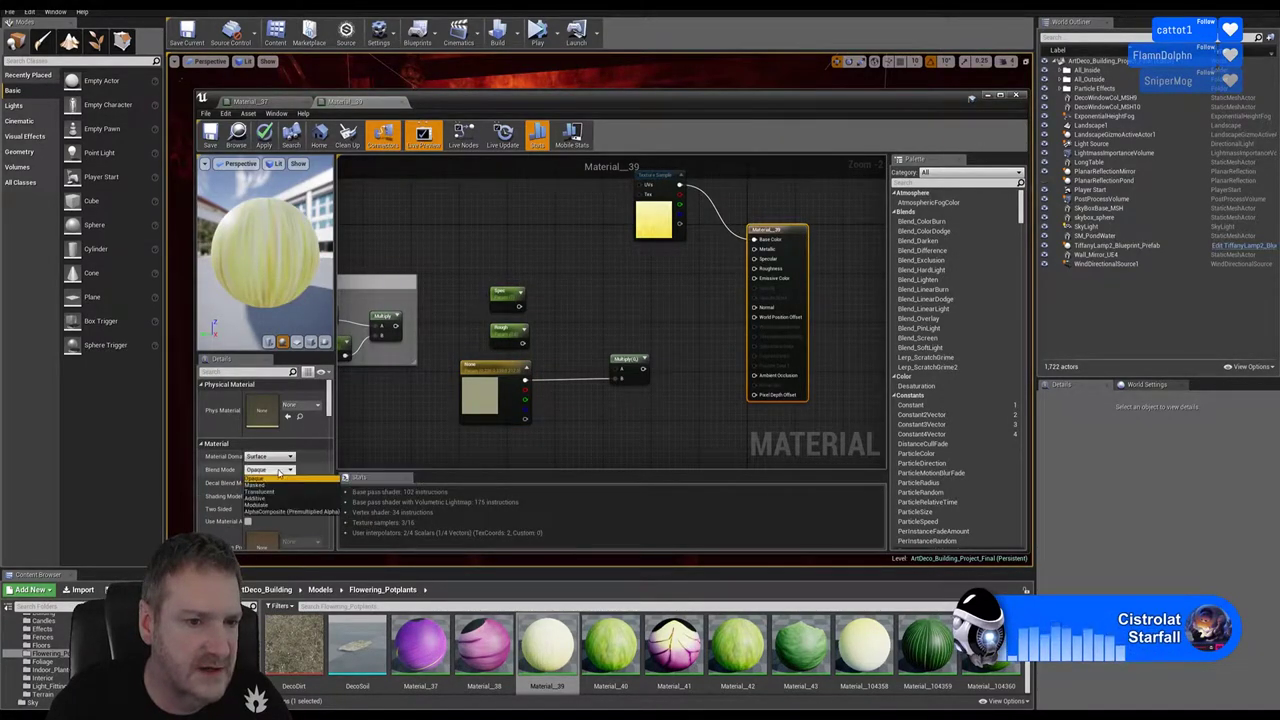
click(274, 485)
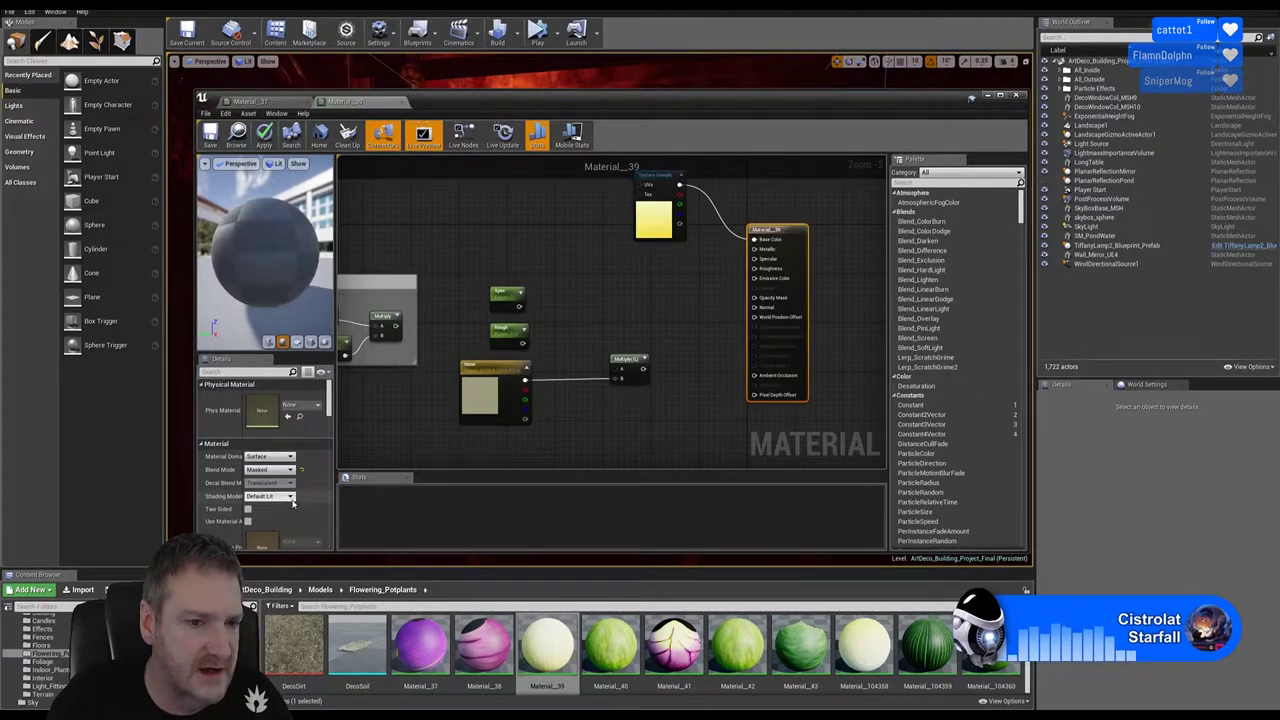
click(288, 496)
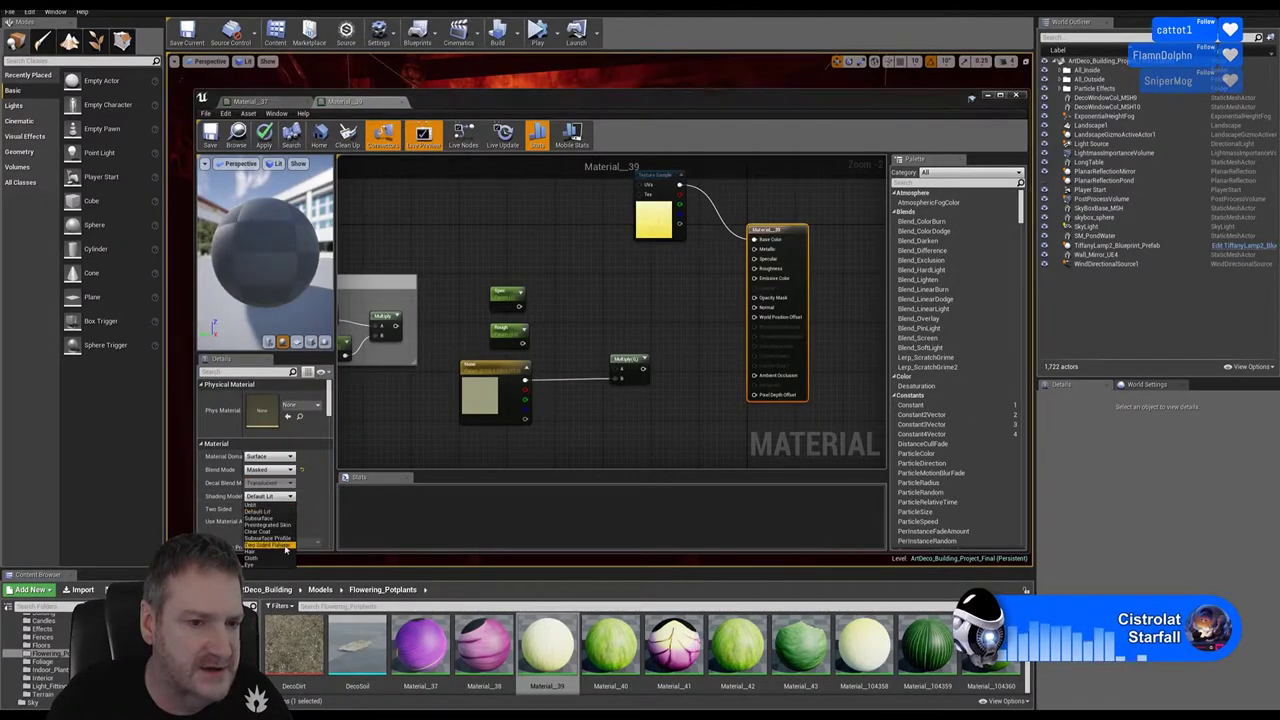
click(267, 544)
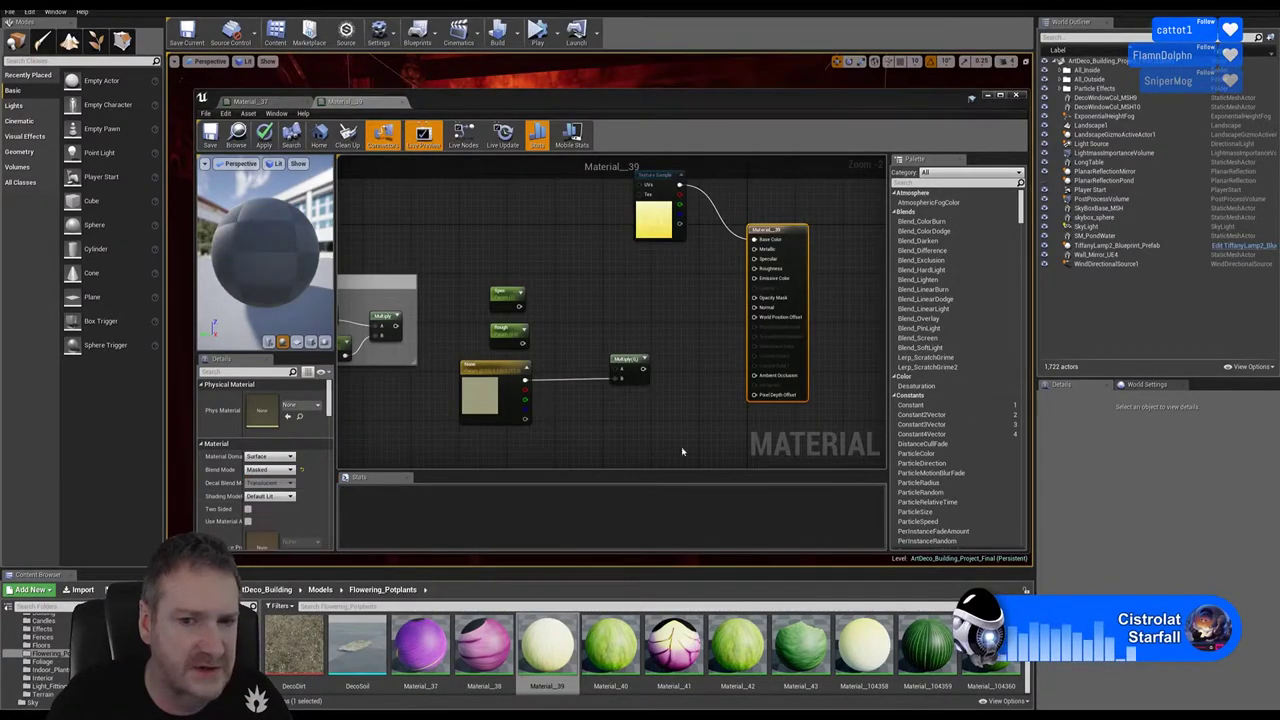
Raise the saturation of the vector parameter's yellow colour to about 0.77
double_click(480, 395)
click(611, 464)
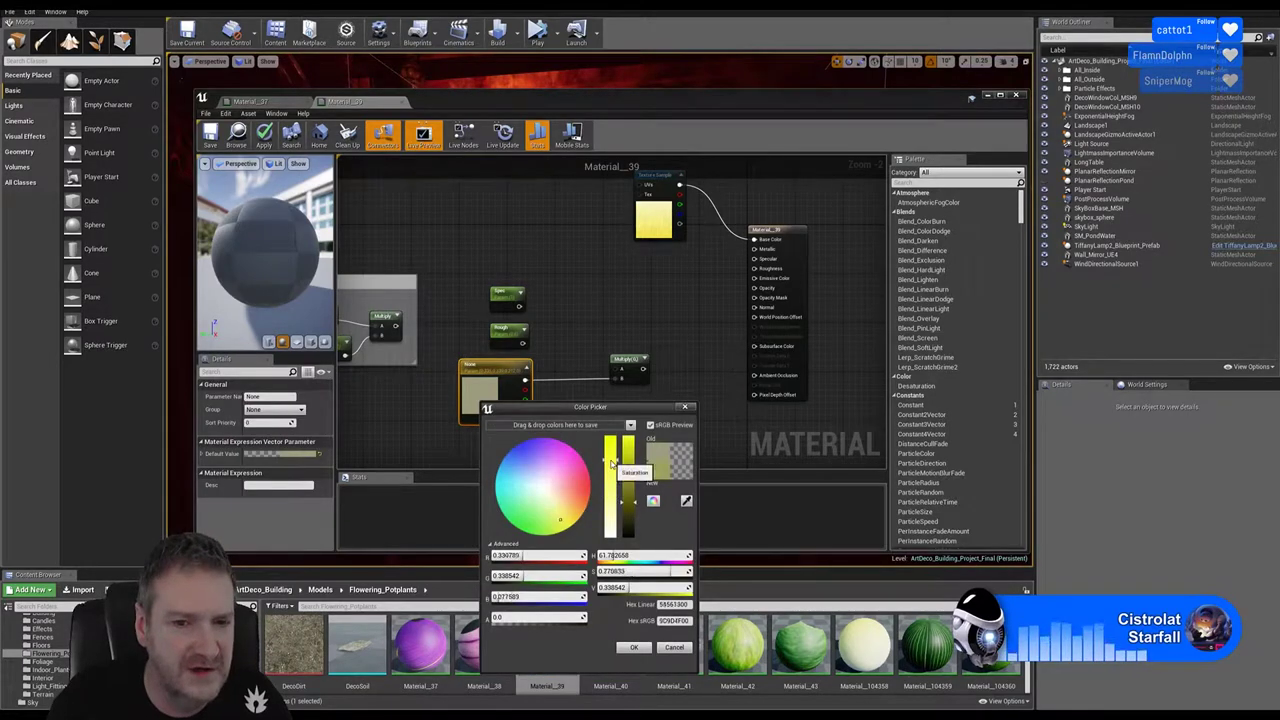
click(638, 648)
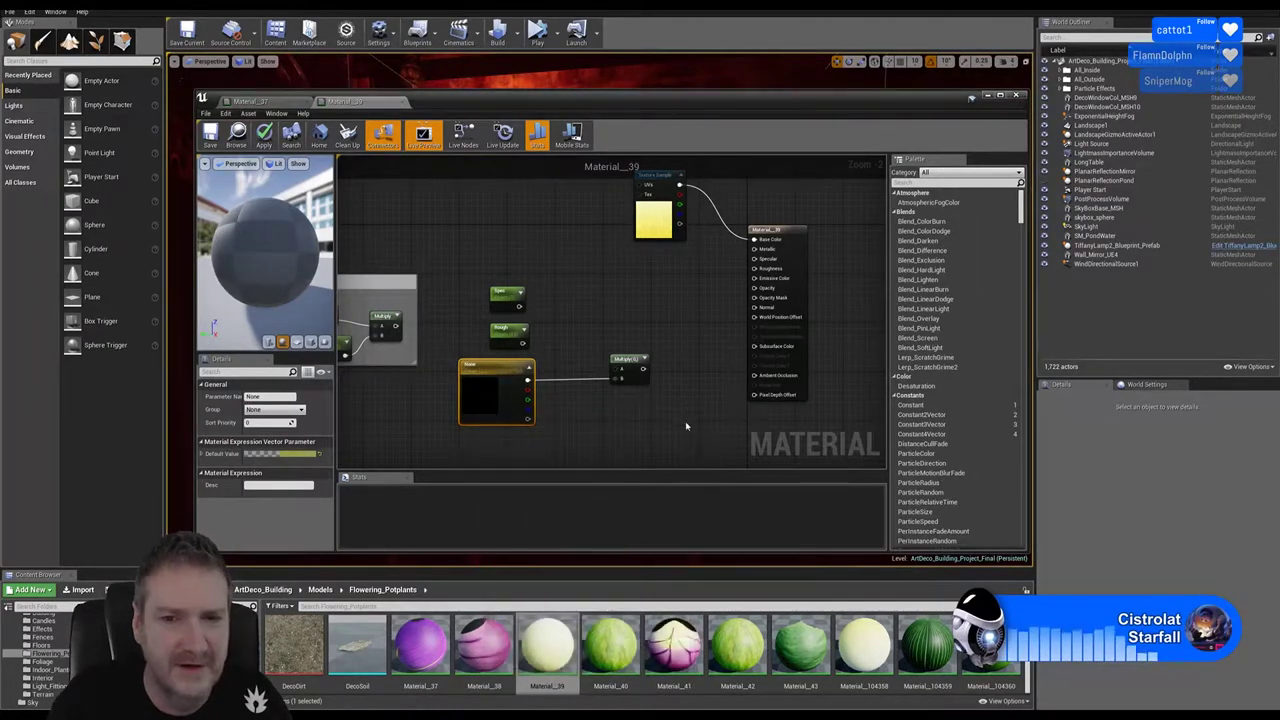
Wire Material__39's colour Multiply to Subsurface Color, Spec to Specular, Rough to Roughness, and the Opacity group's Multiply to Opacity
scroll(725, 345, up, 2)
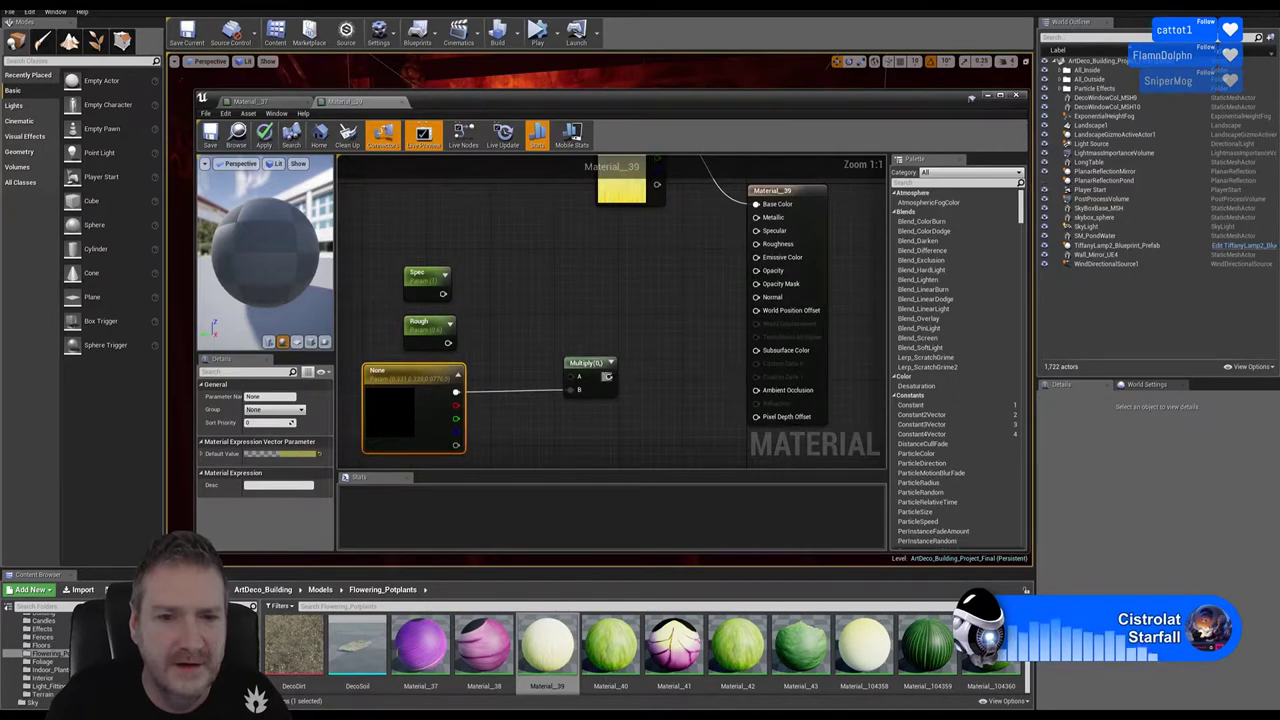
drag(610, 378, 757, 351)
right_drag(535, 284, 555, 298)
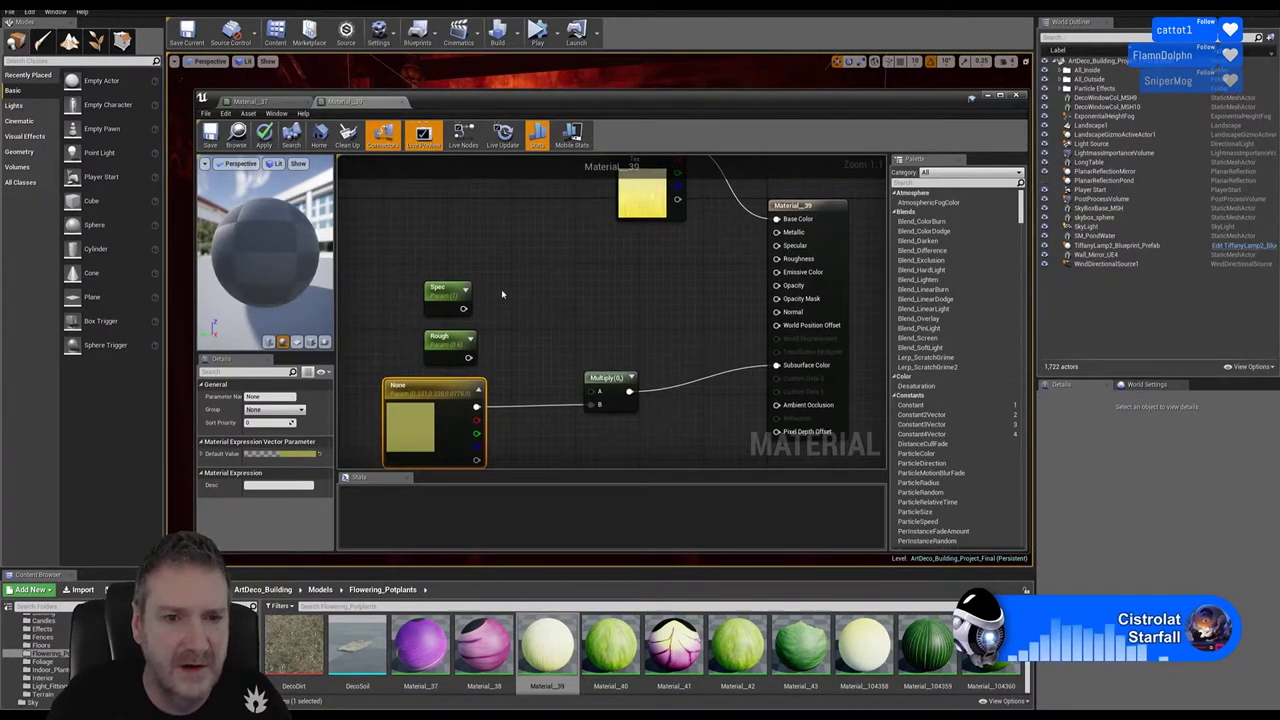
drag(464, 309, 776, 246)
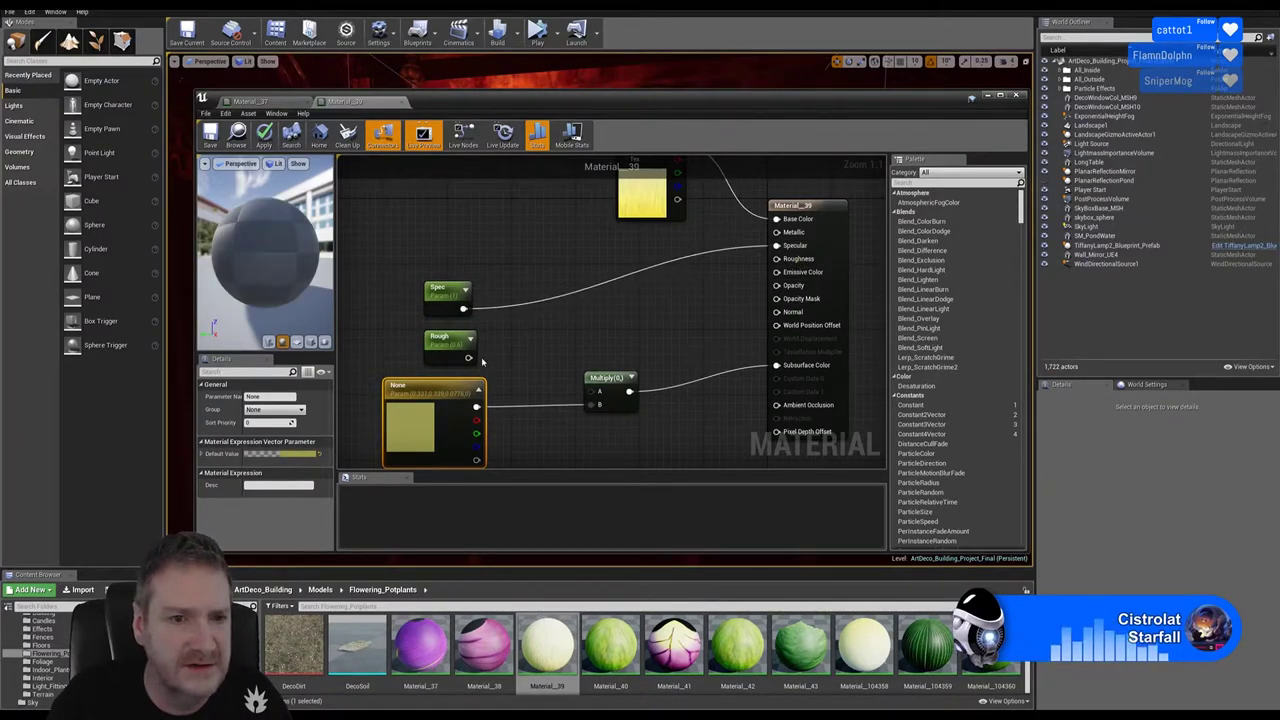
drag(465, 357, 776, 258)
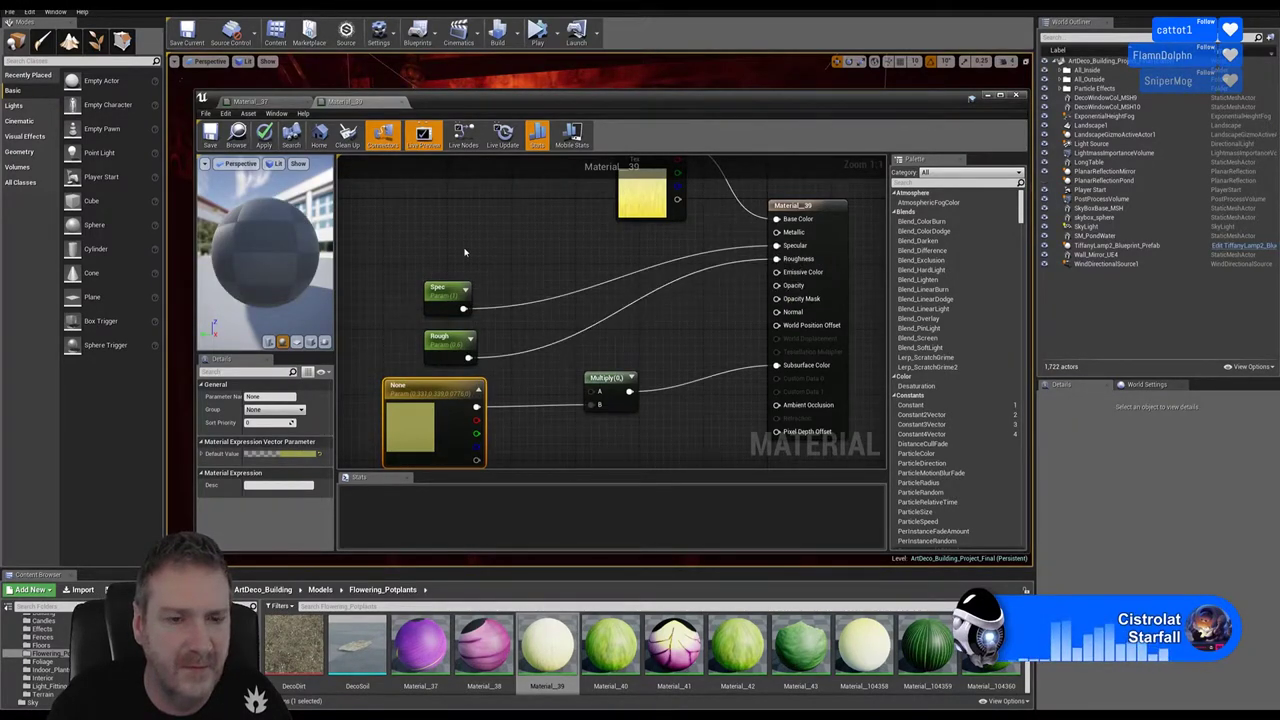
right_drag(466, 251, 582, 250)
scroll(500, 265, down, 2)
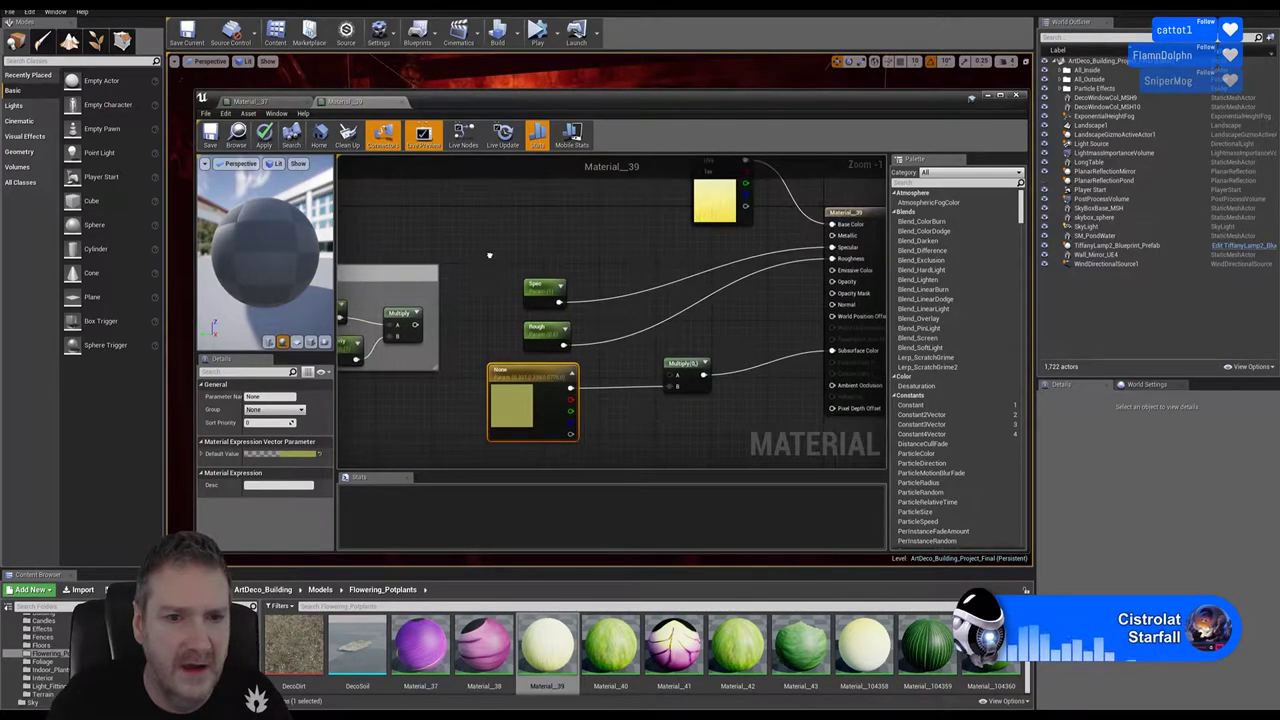
drag(414, 326, 838, 281)
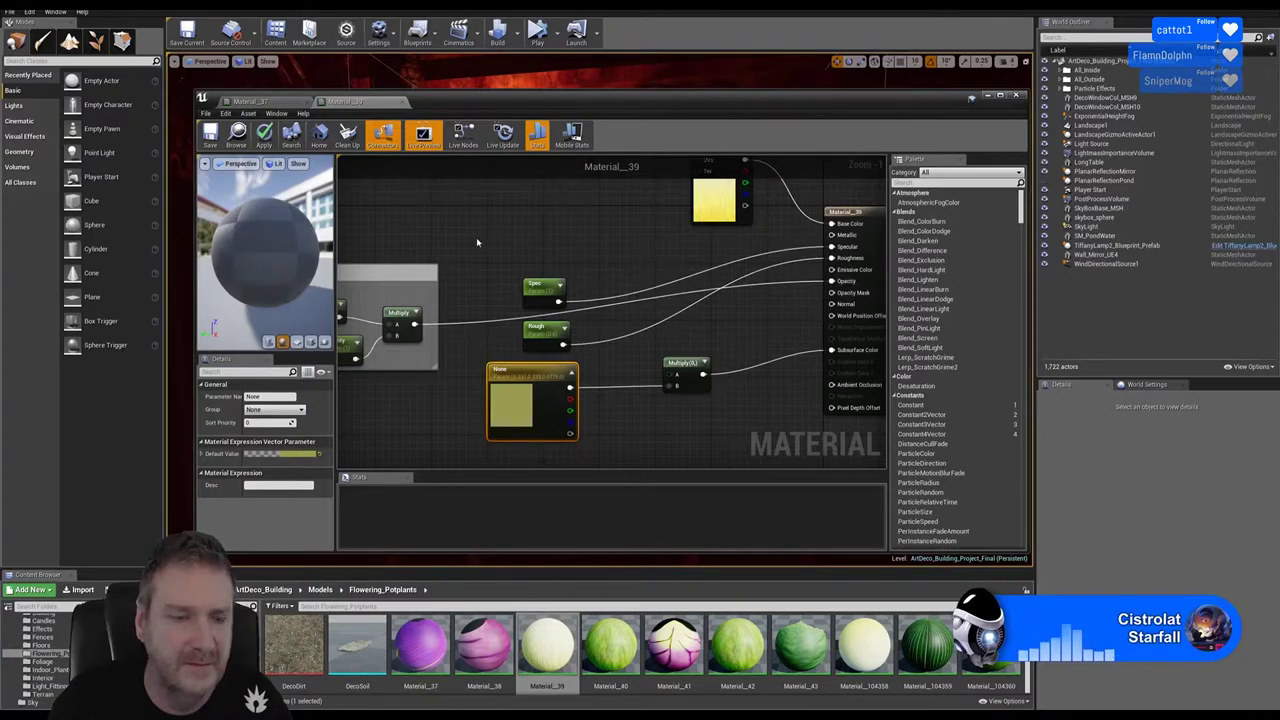
Apply and save the changes to Material__39, and close its editor
click(264, 147)
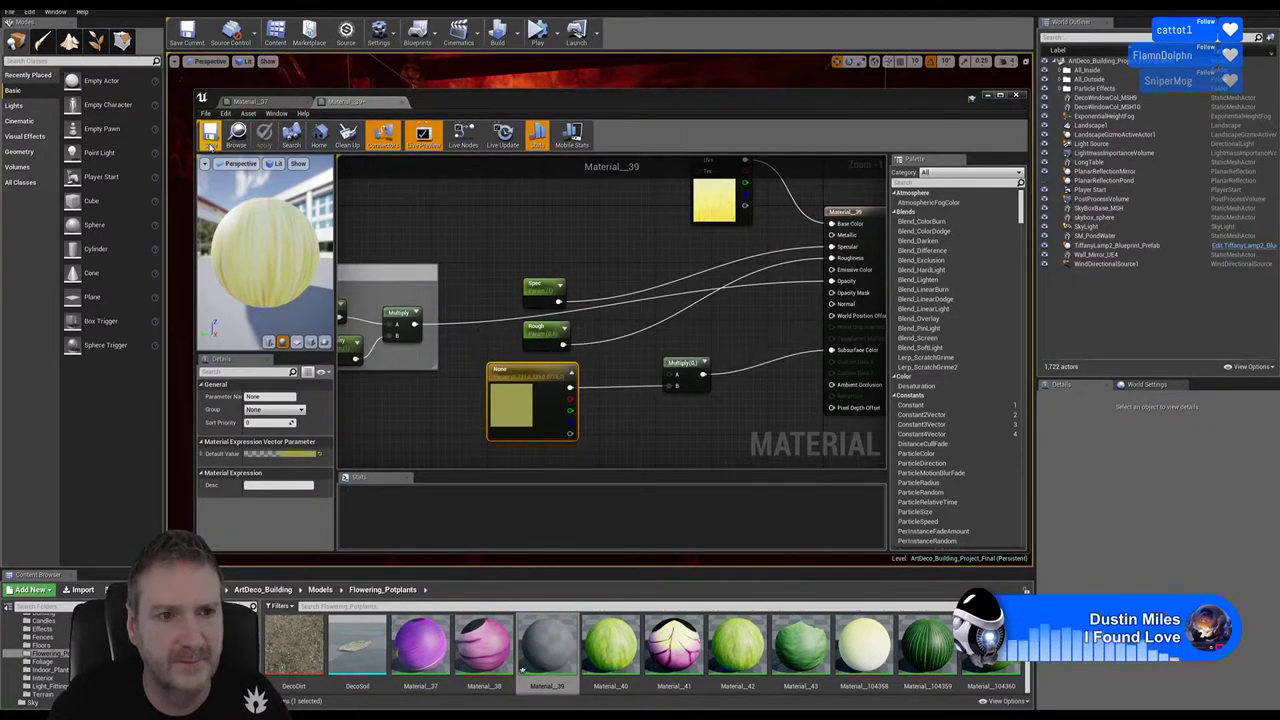
click(210, 145)
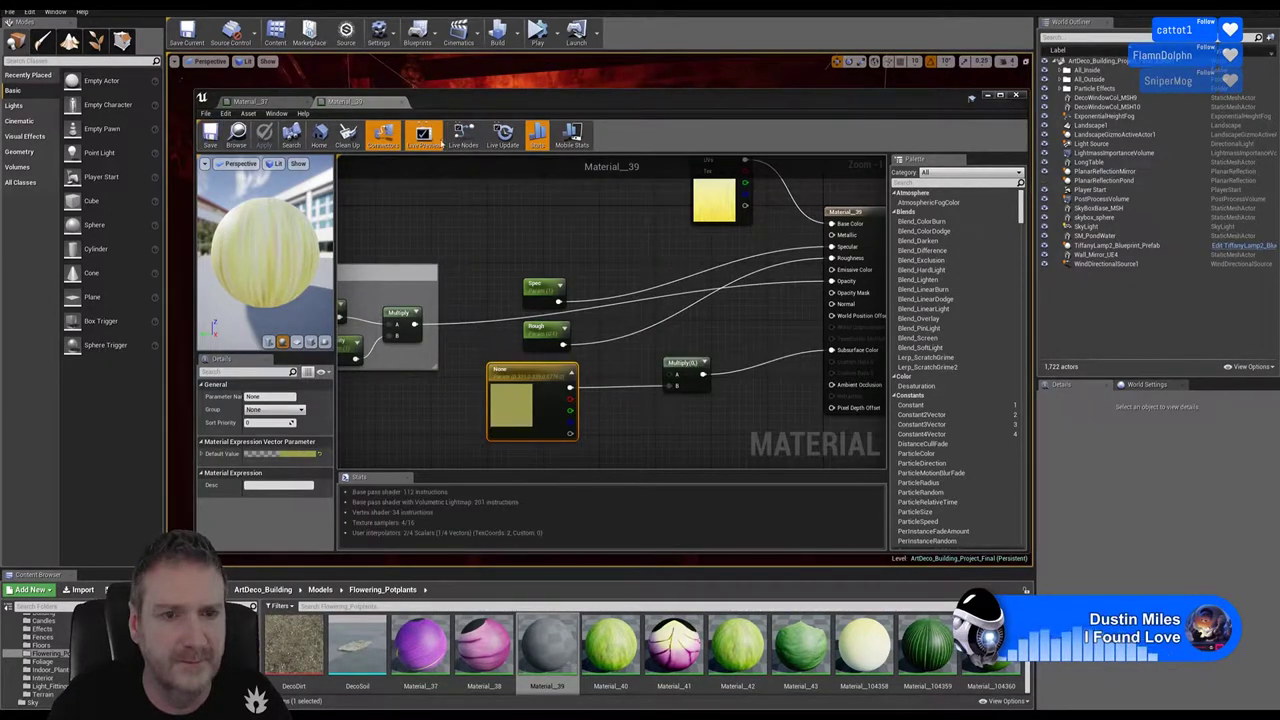
click(403, 102)
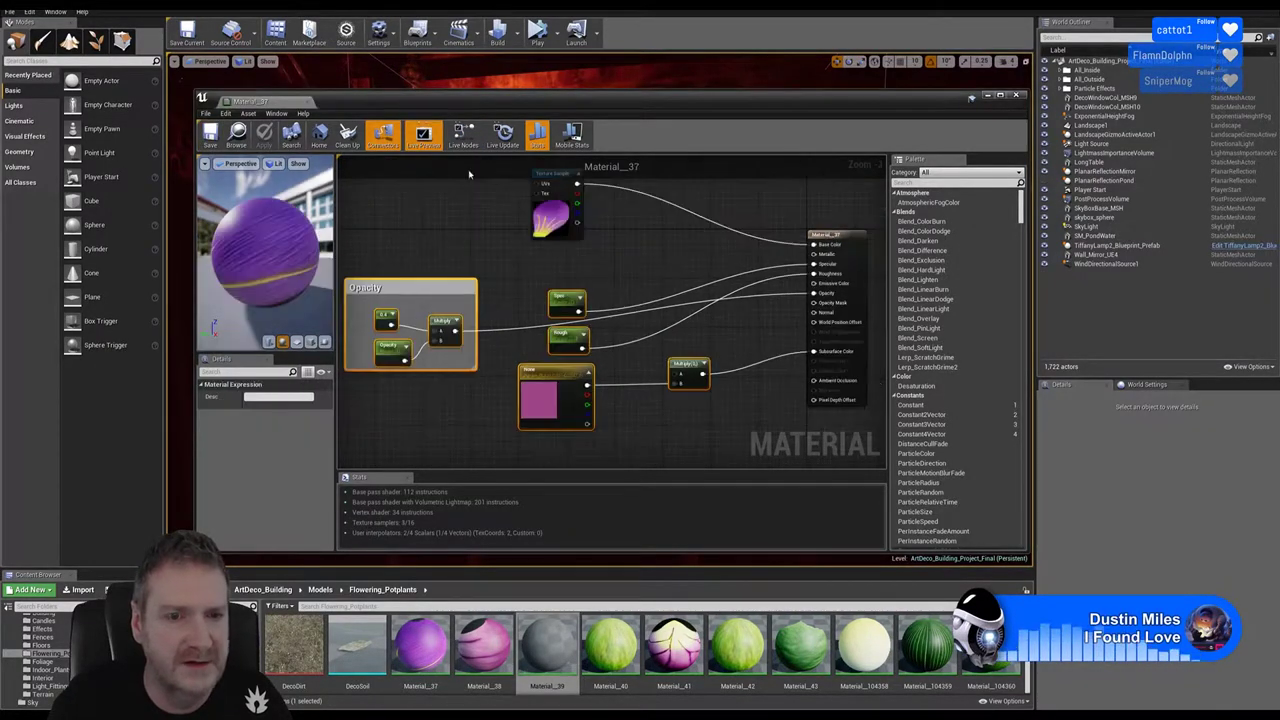
Open Material__40 and move its Texture Sample node to the upper left of the material output node
double_click(615, 640)
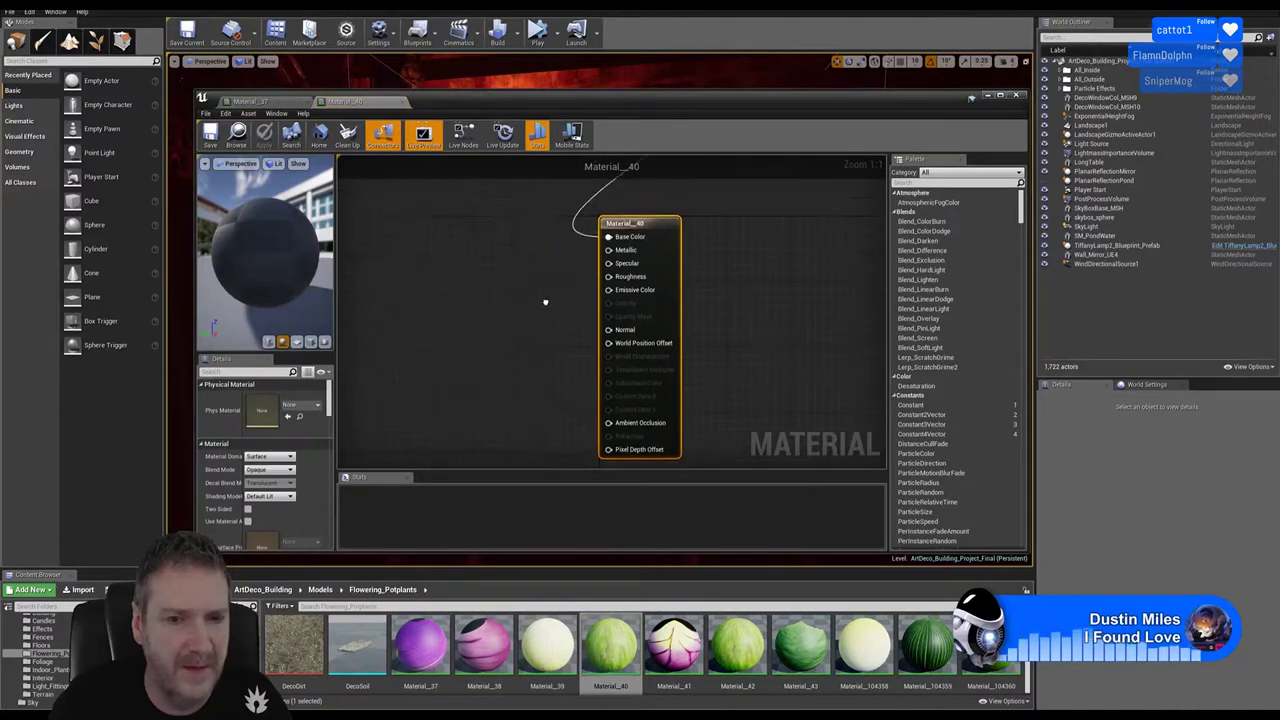
scroll(570, 338, down, 3)
drag(714, 182, 505, 222)
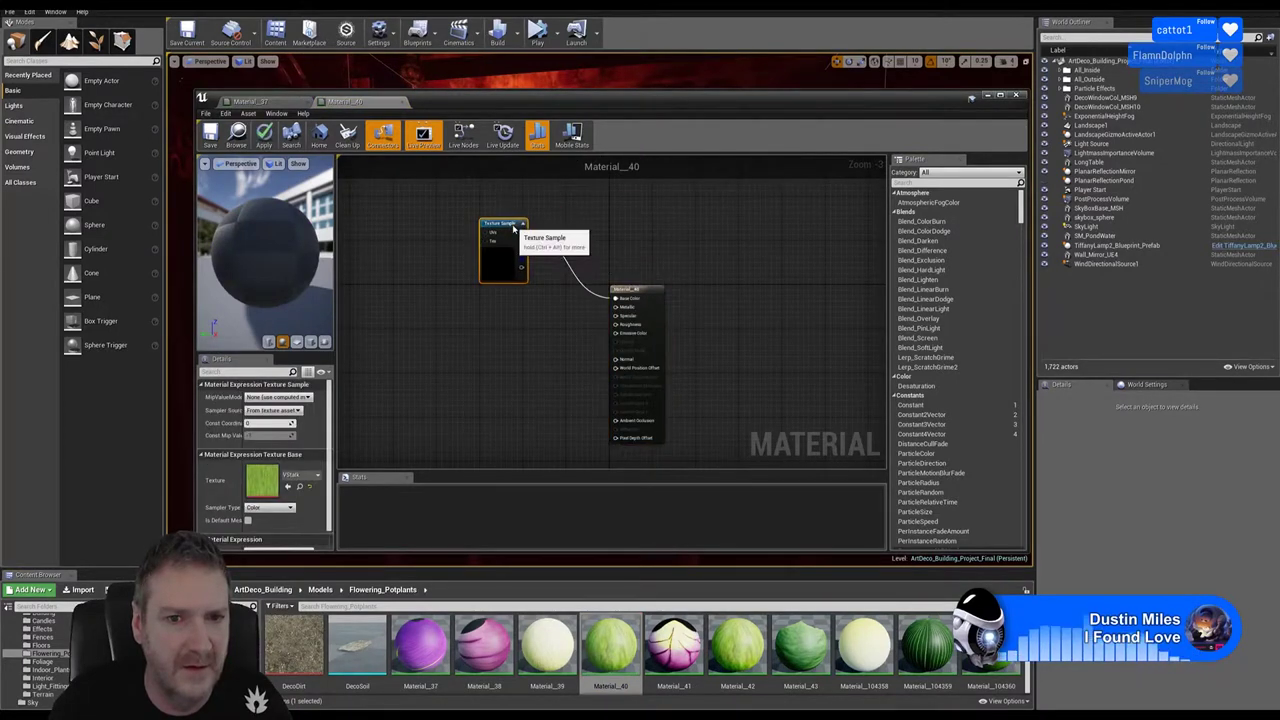
Paste the copied opacity, spec, rough and colour nodes into Material__40, placing them clear to the left of its output node
right_drag(549, 352, 660, 331)
key(ctrl+v)
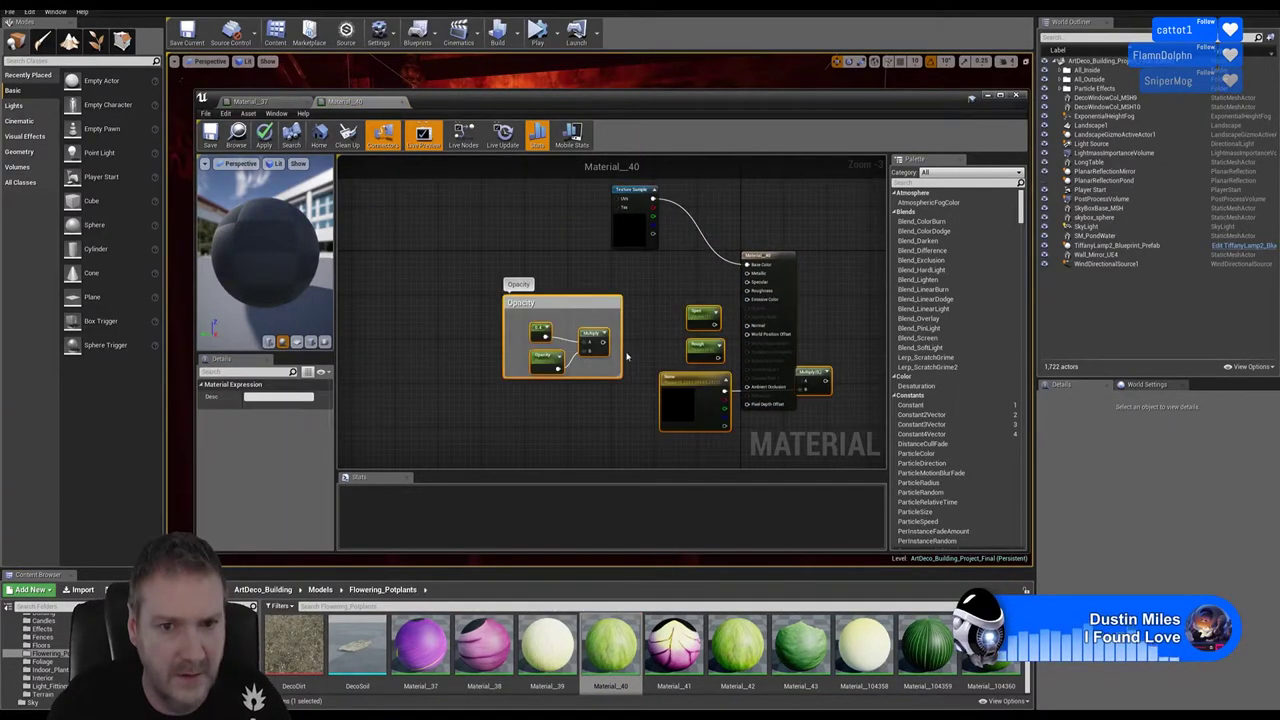
drag(597, 311, 441, 289)
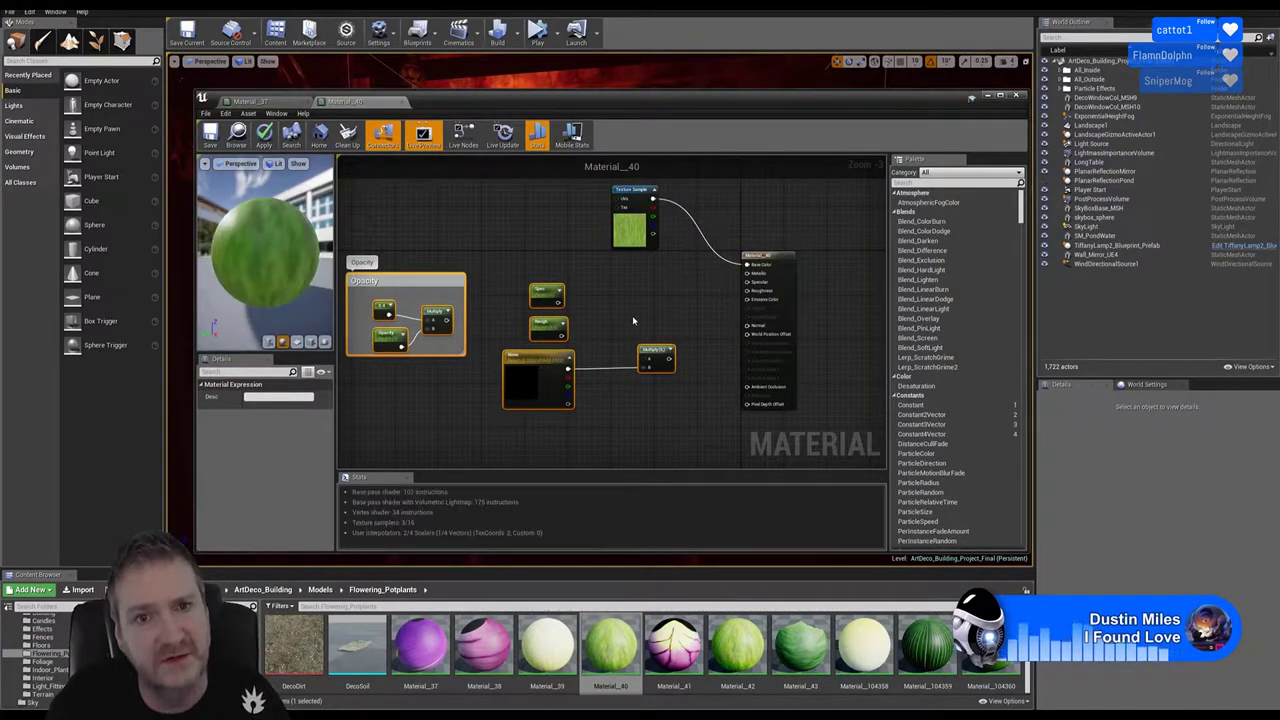
scroll(632, 320, up, 1)
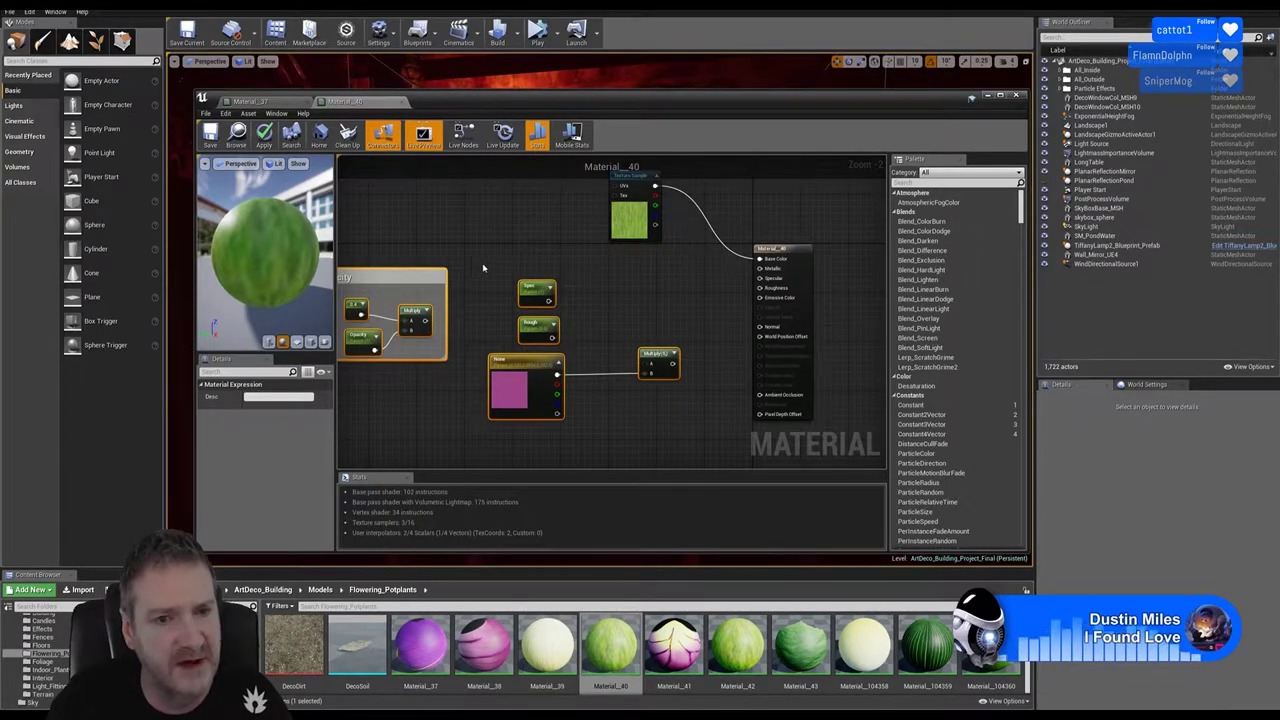
right_drag(522, 251, 558, 258)
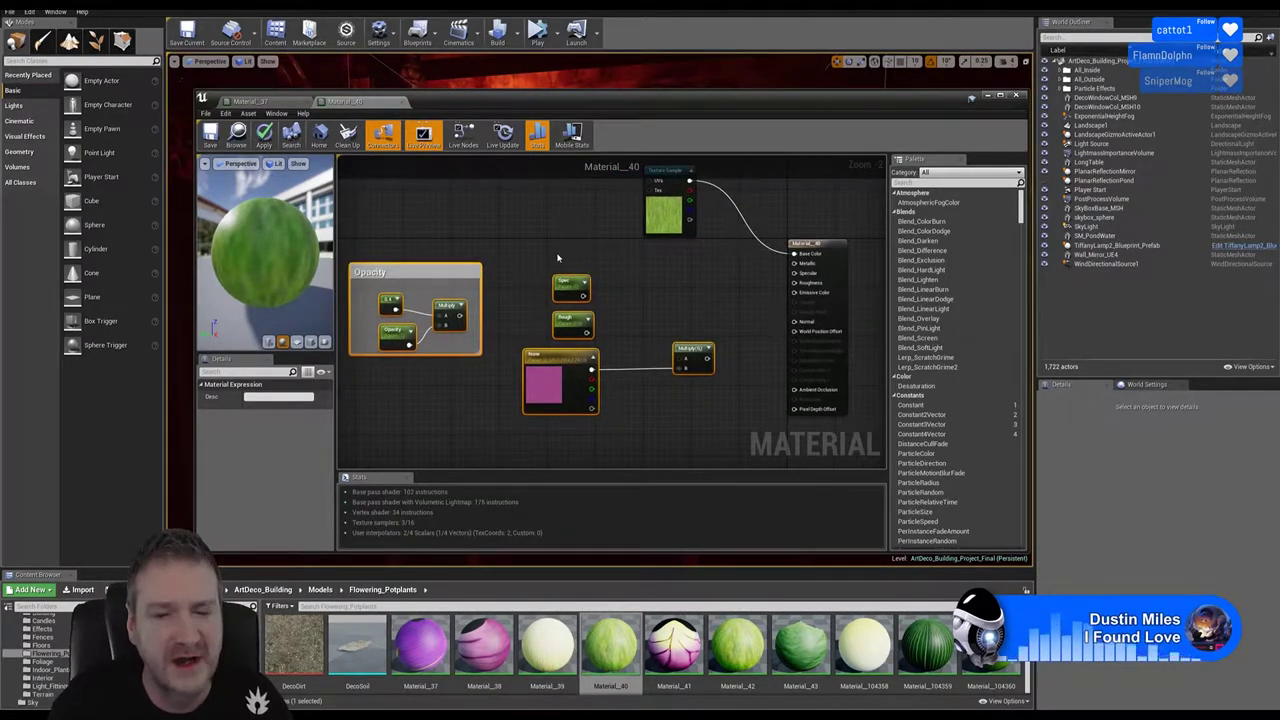
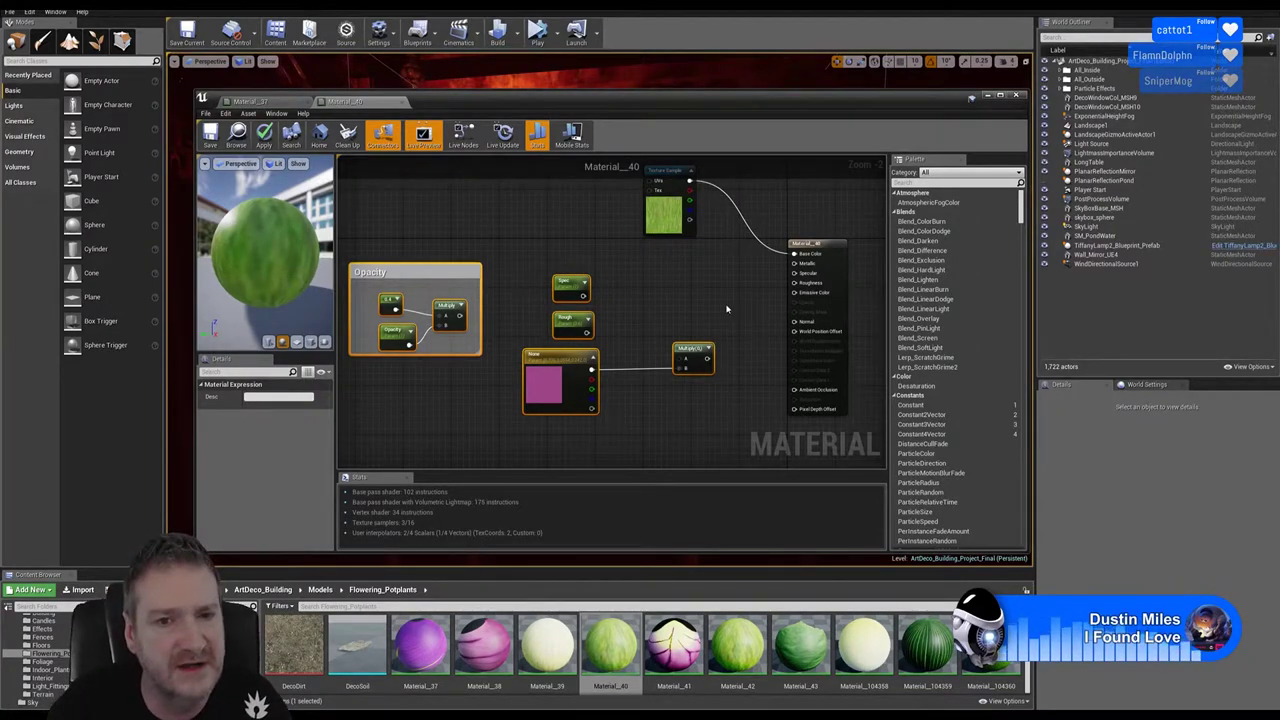
Set Material__40's shading model to Two Sided Foliage
right_drag(723, 306, 723, 293)
scroll(750, 320, up, 1)
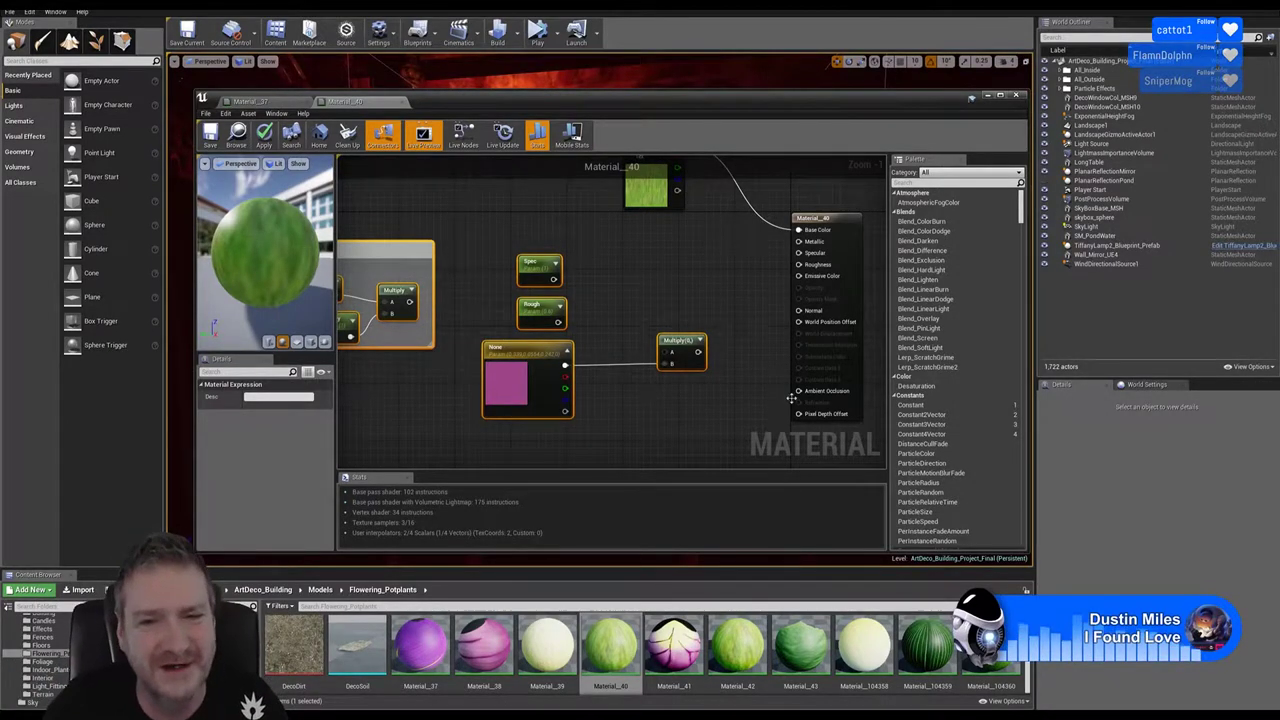
click(836, 220)
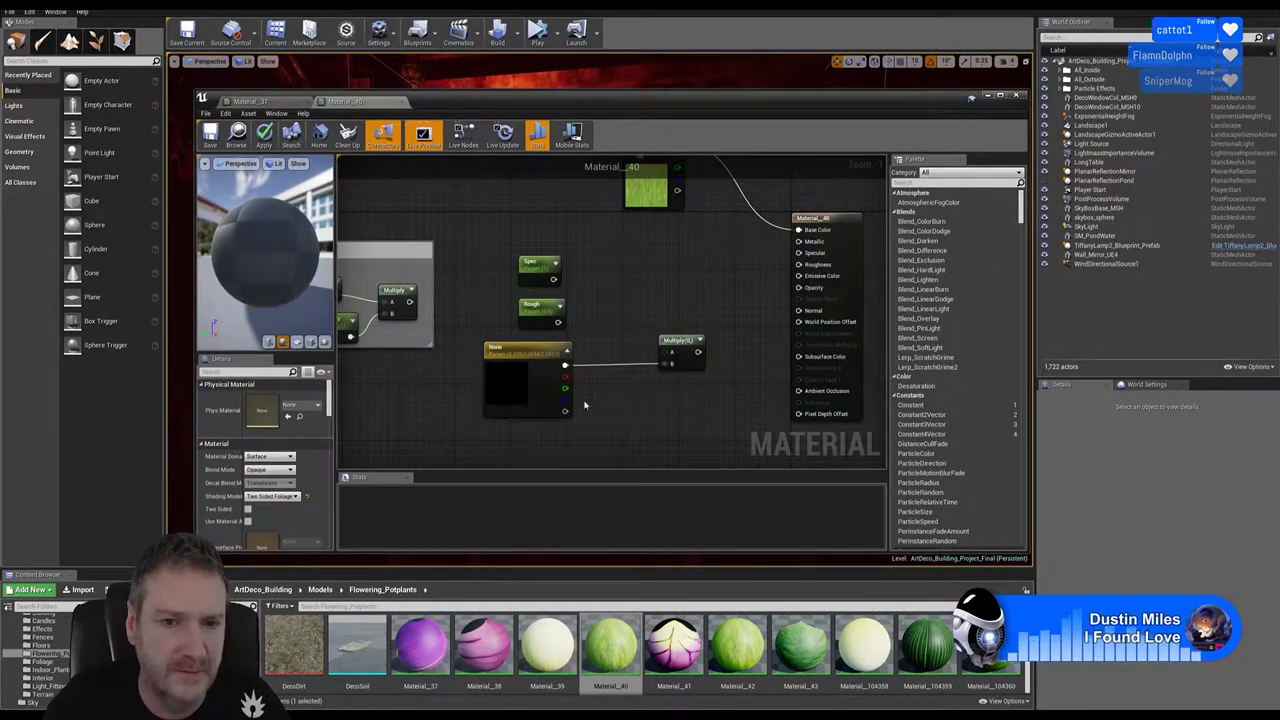
Change the pasted colour parameter from pink to a muted green, hex sRGB 679D6F00
double_click(511, 378)
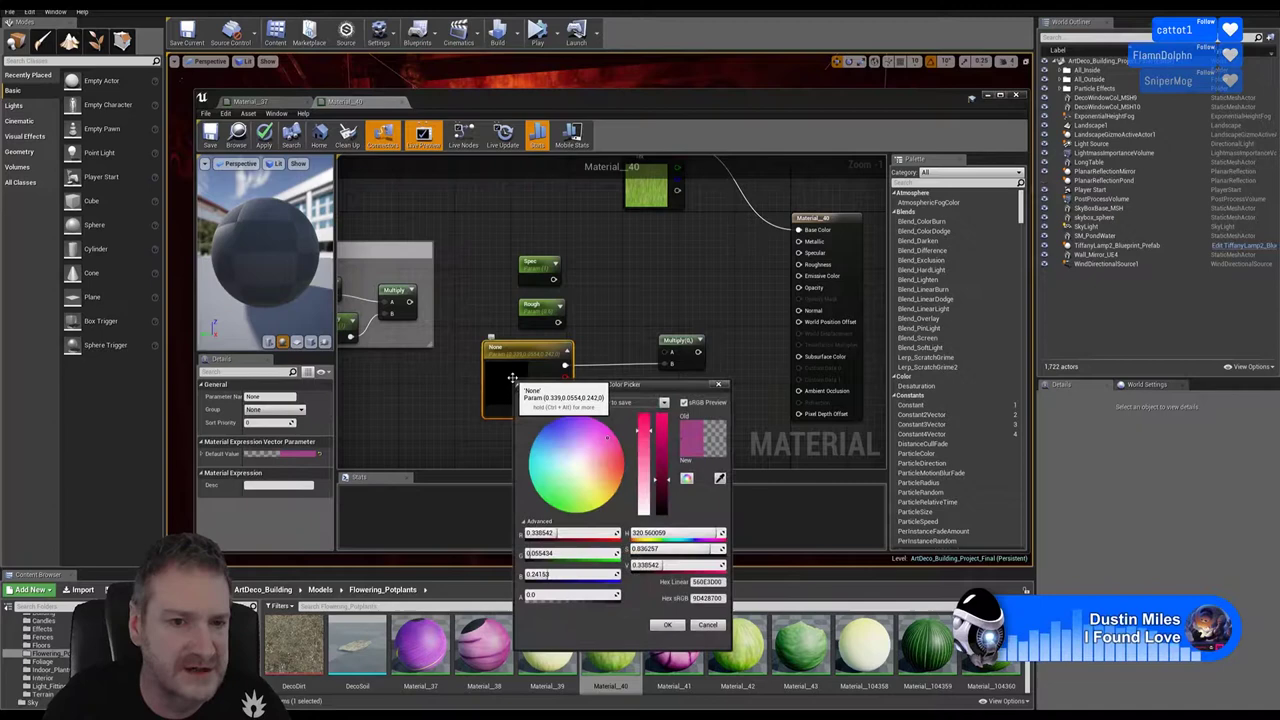
click(560, 489)
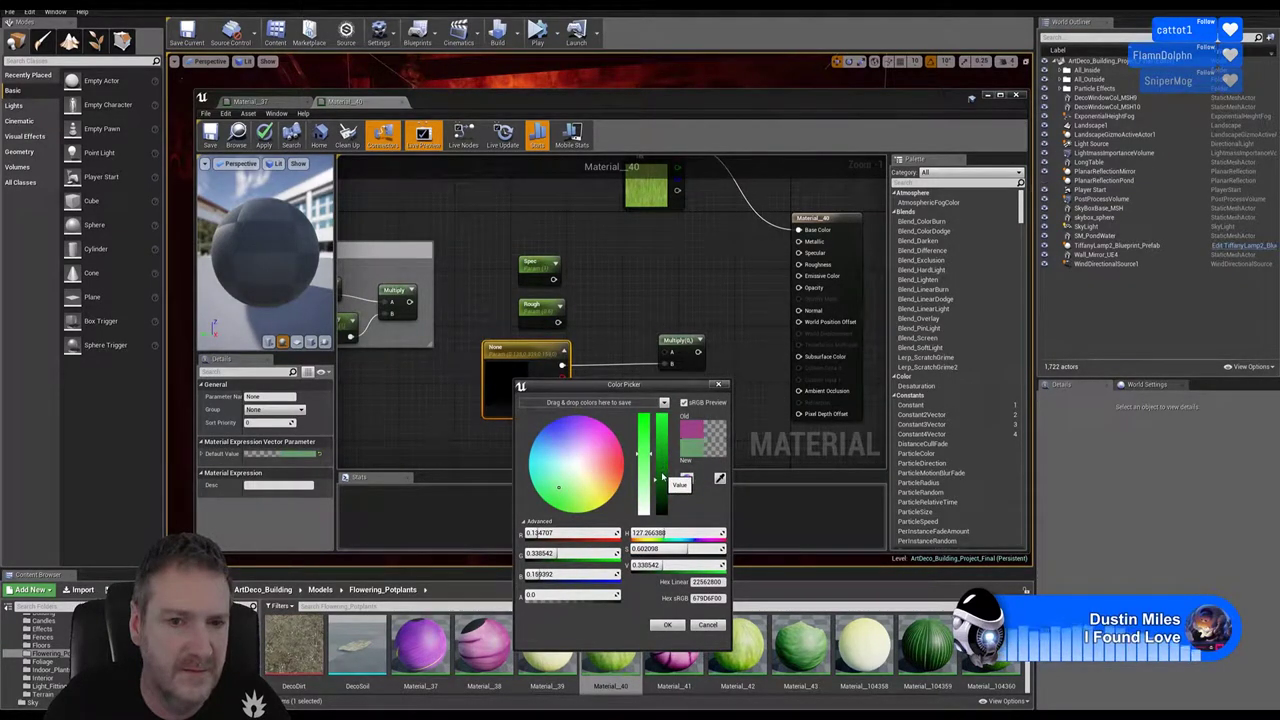
click(667, 624)
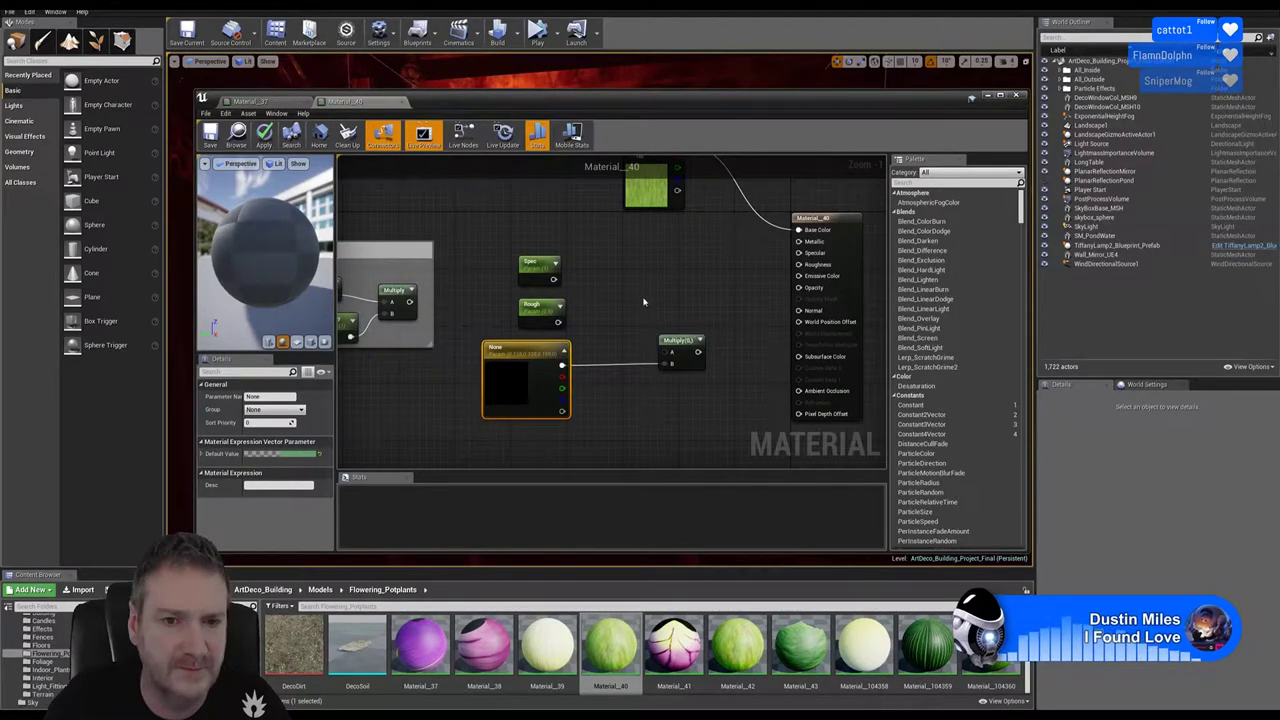
Wire the Spec parameter to Specular and the Rough parameter to Roughness on Material__40's output node
right_drag(644, 301, 663, 304)
mouse_move(573, 282)
mouse_down()
mouse_move(718, 271)
mouse_move(574, 282)
mouse_up()
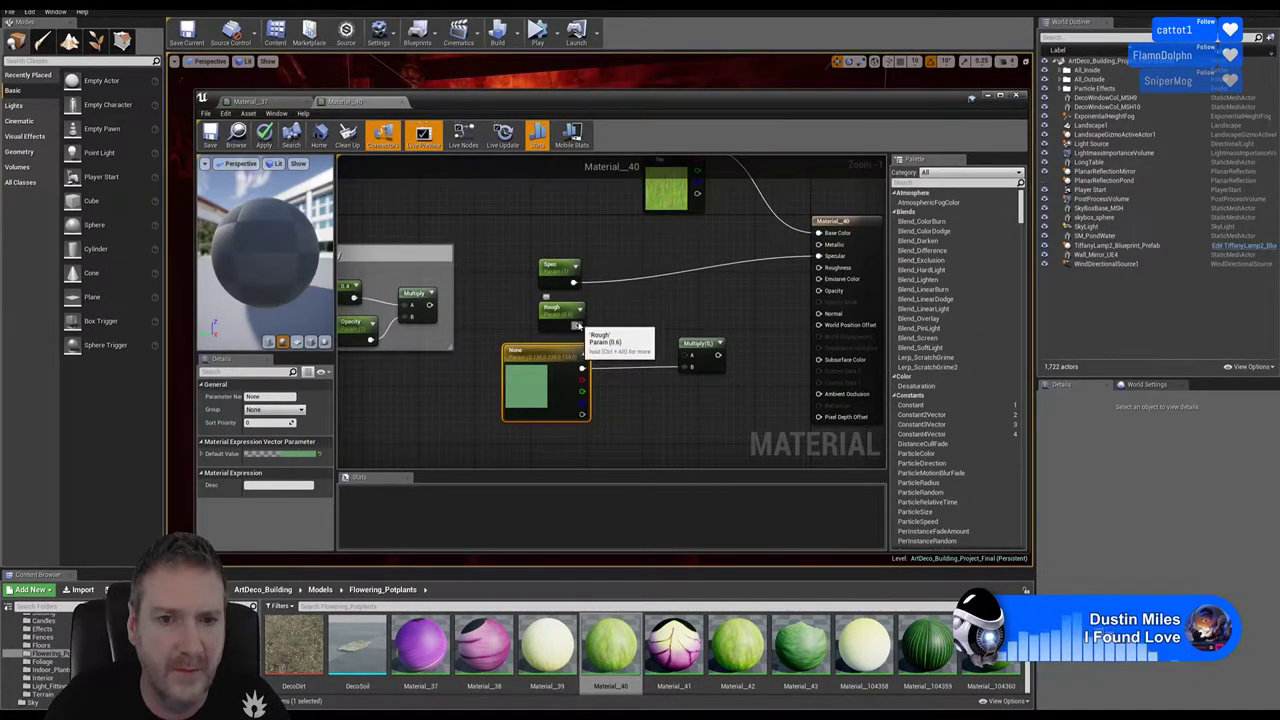
drag(576, 326, 818, 267)
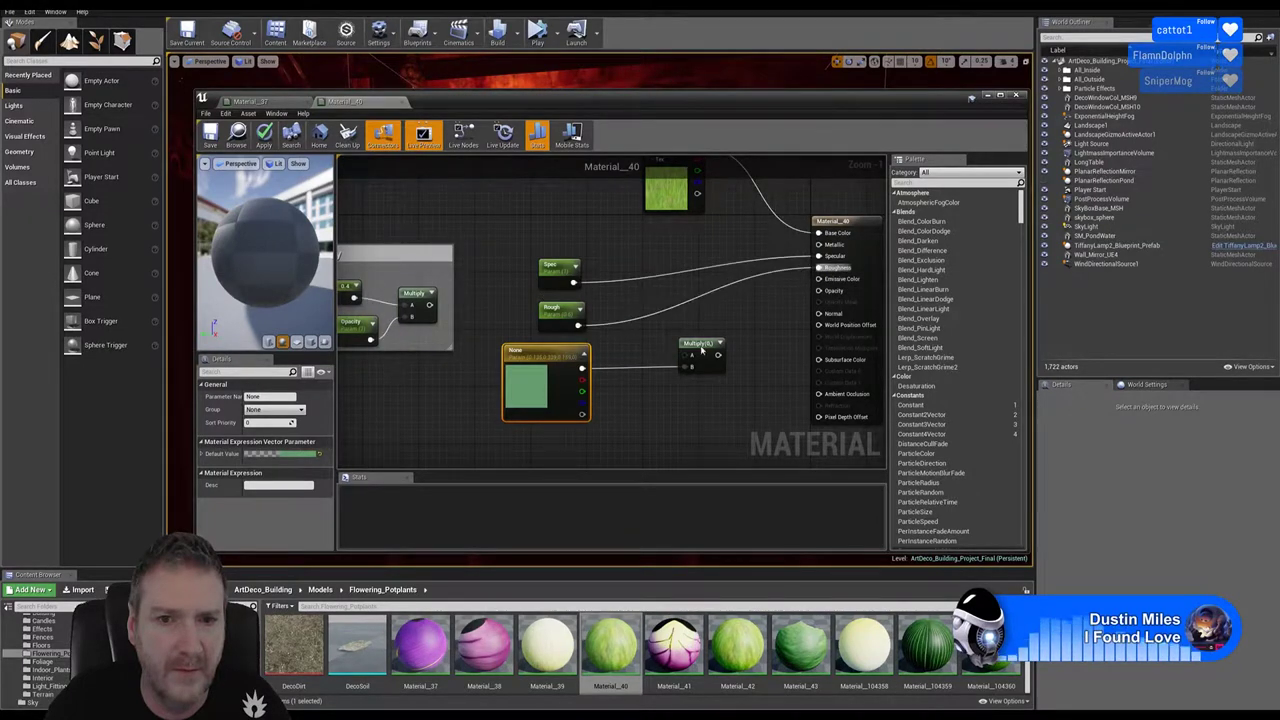
Brighten the colour parameter and shift it to a light yellowish green, hex sRGB A1D67900
double_click(540, 385)
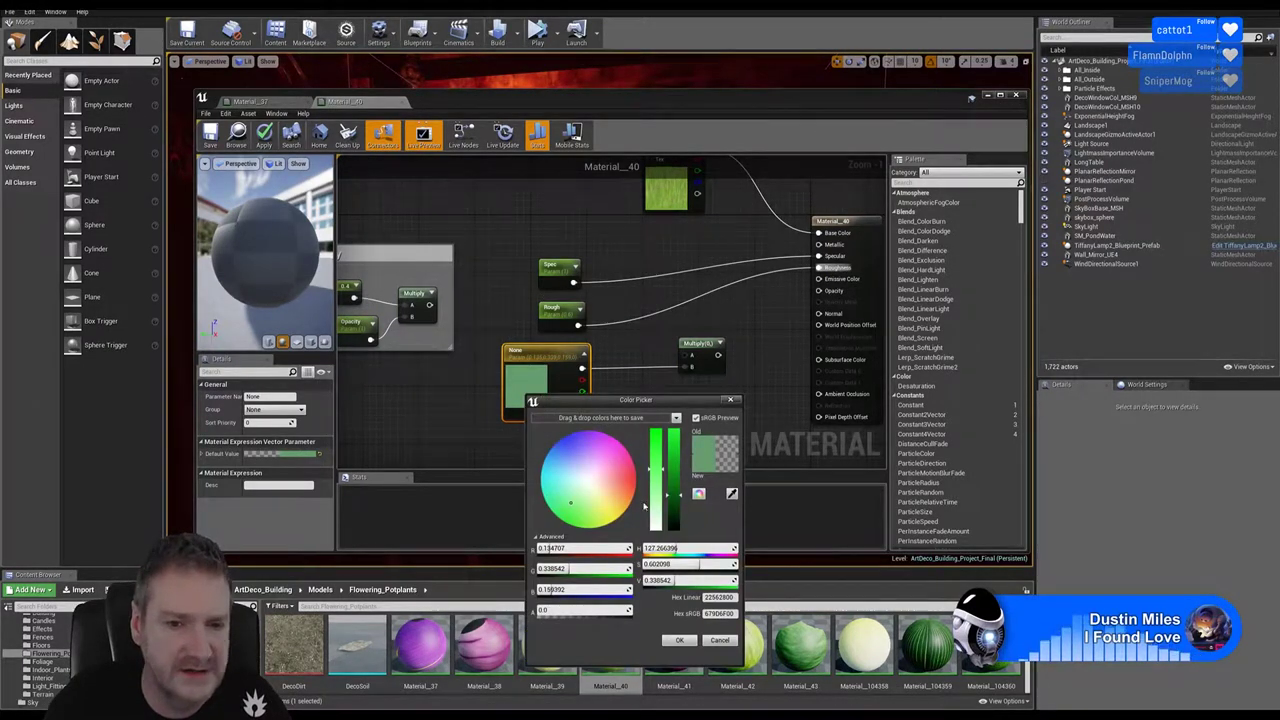
click(573, 515)
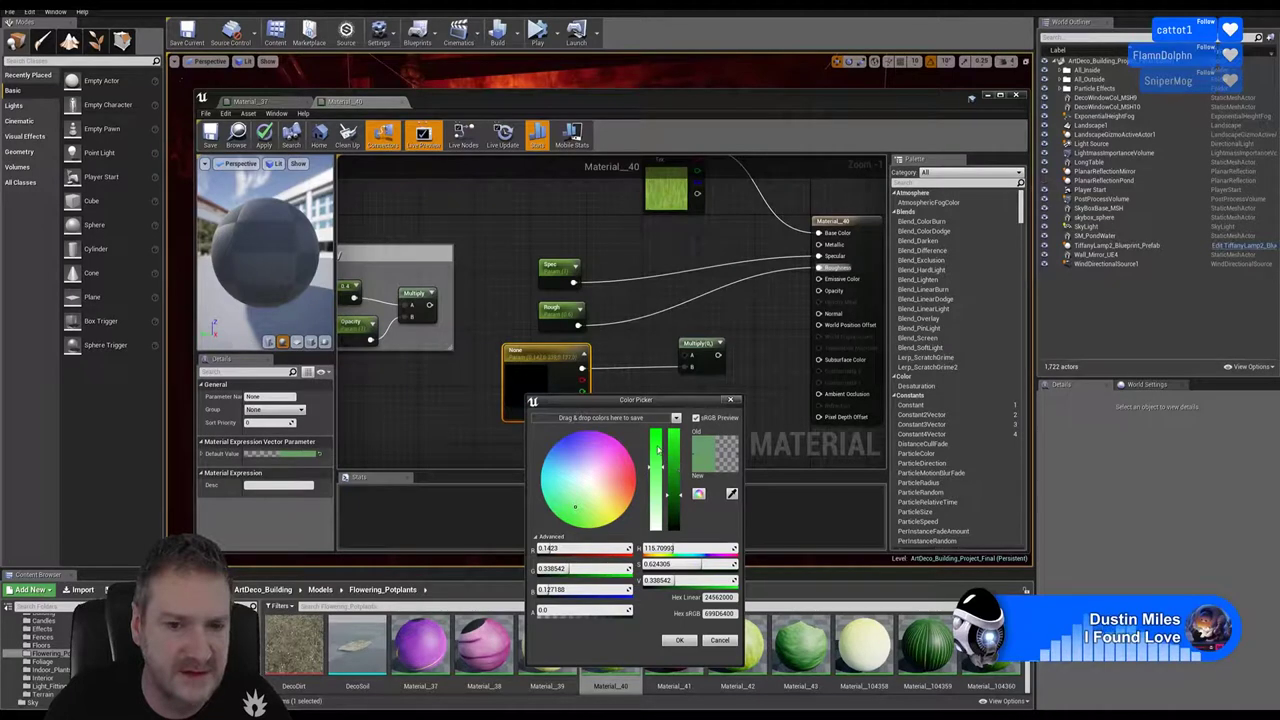
click(672, 463)
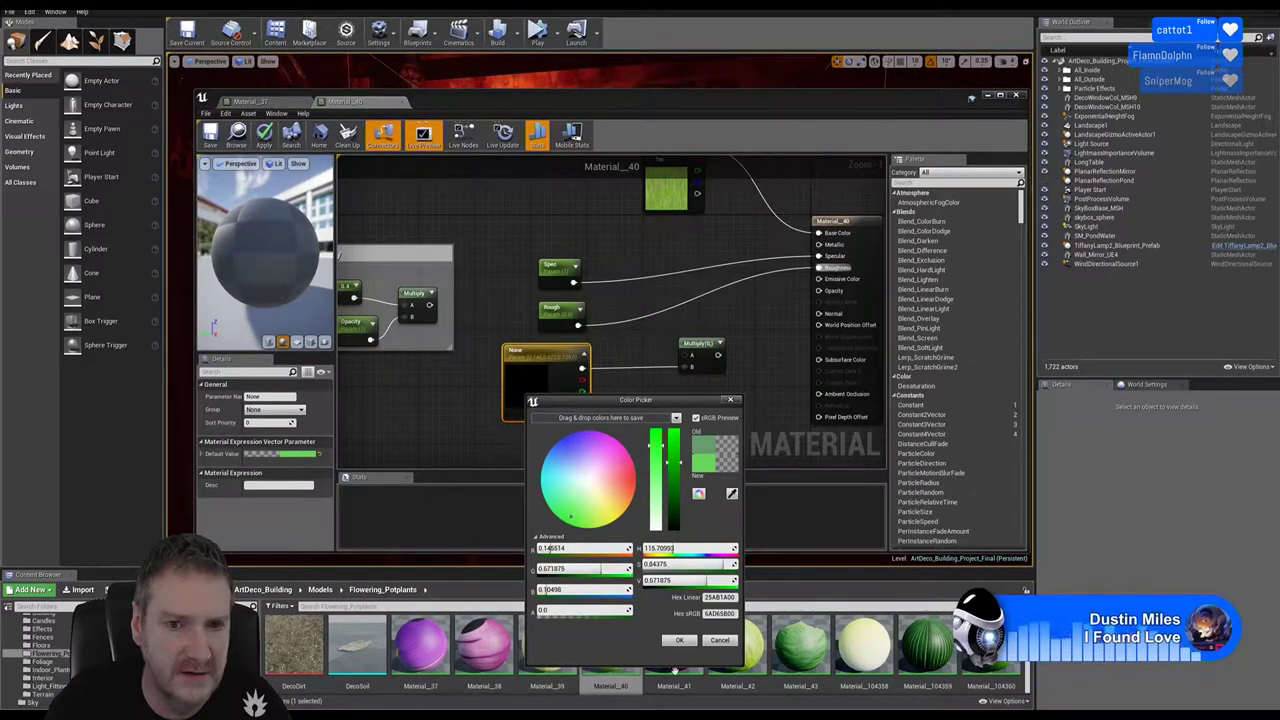
click(679, 640)
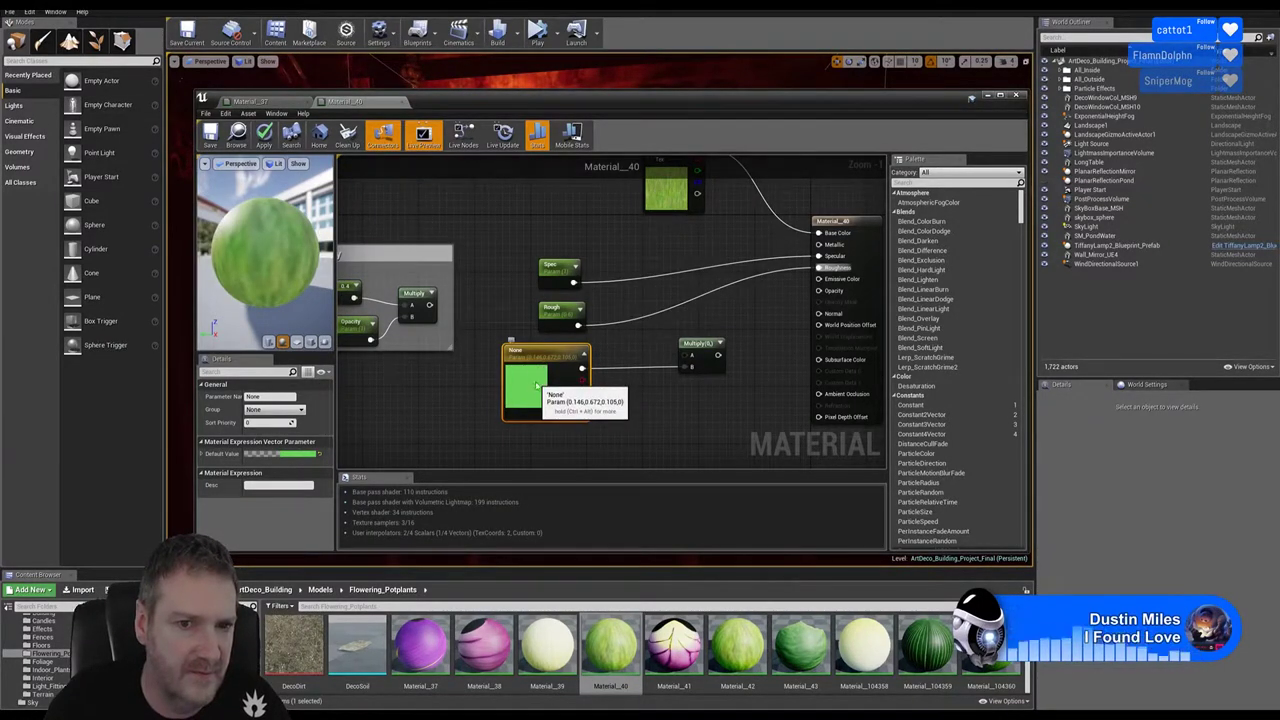
double_click(540, 388)
drag(596, 507, 600, 502)
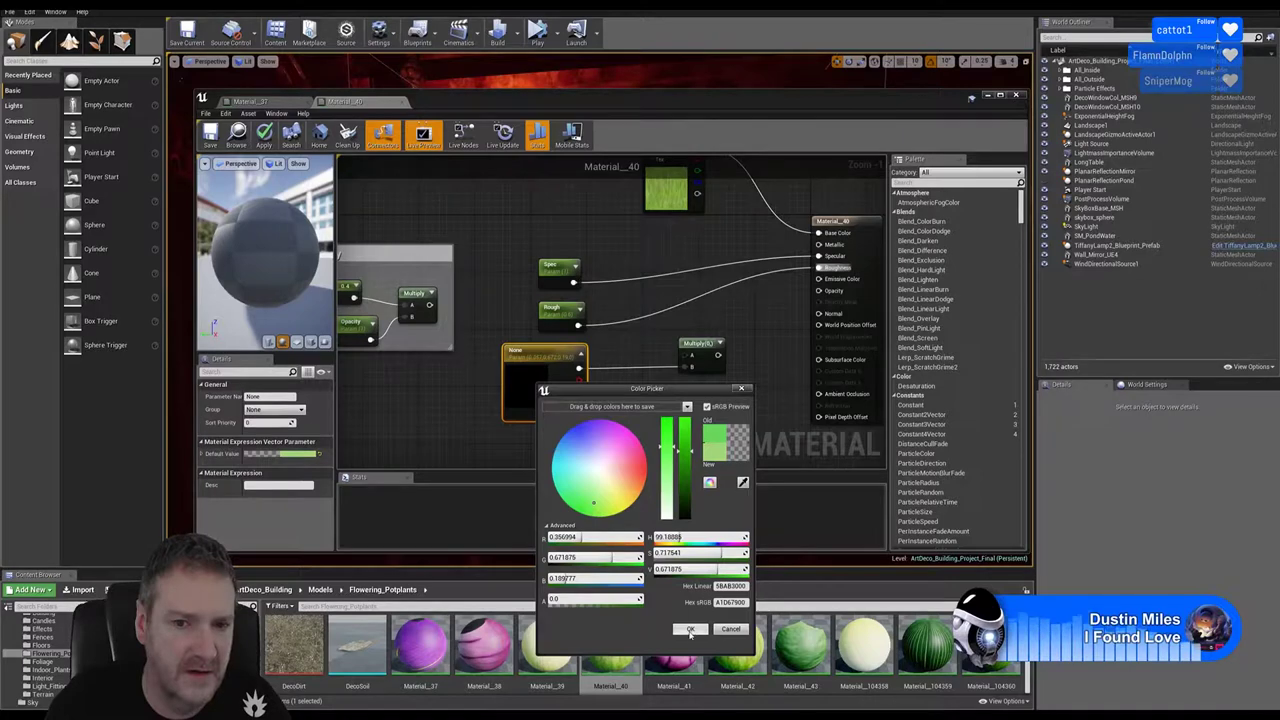
click(690, 628)
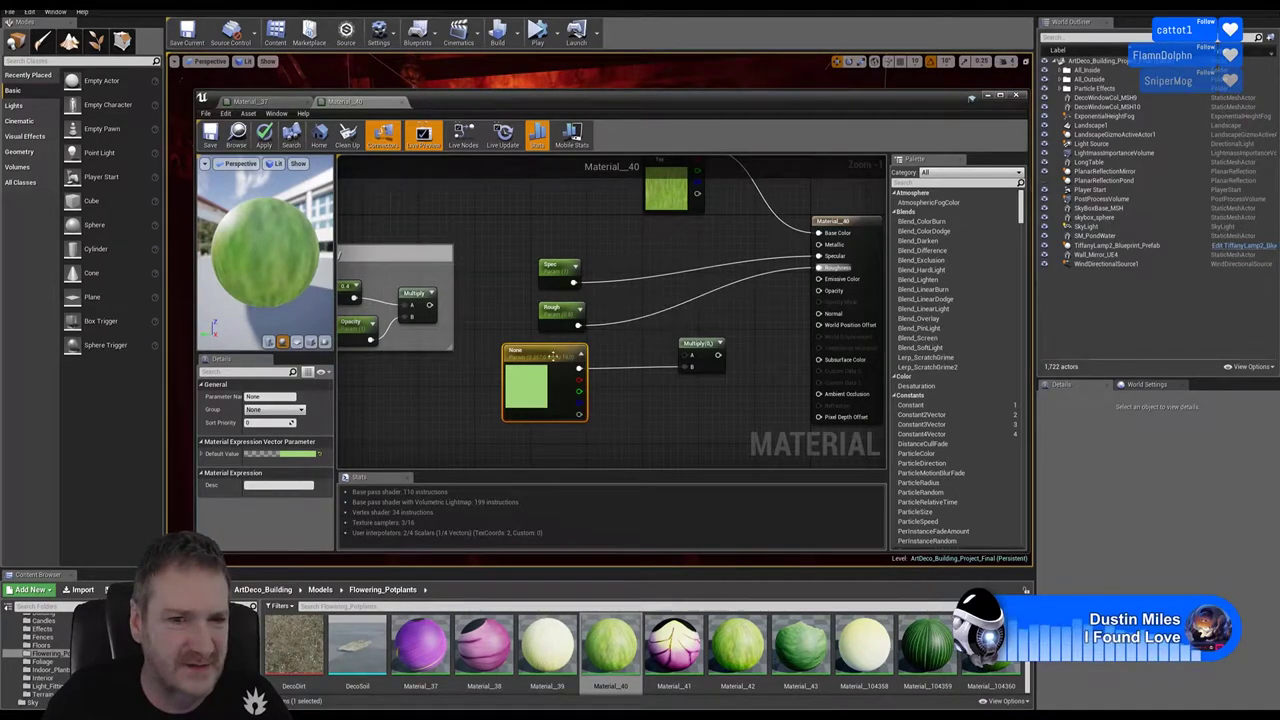
Wire the colour Multiply to Subsurface Color and the Opacity group's Multiply to Opacity, and apply and save Material__40
drag(717, 355, 818, 360)
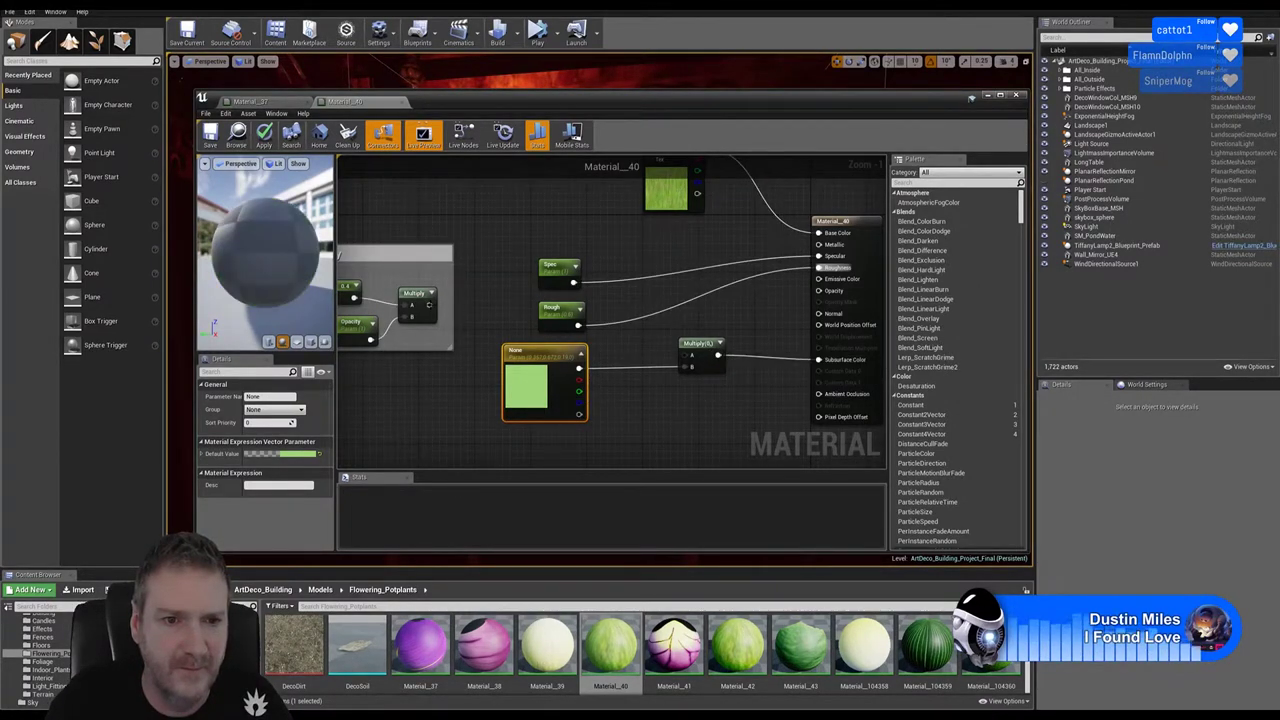
drag(429, 304, 819, 292)
click(790, 302)
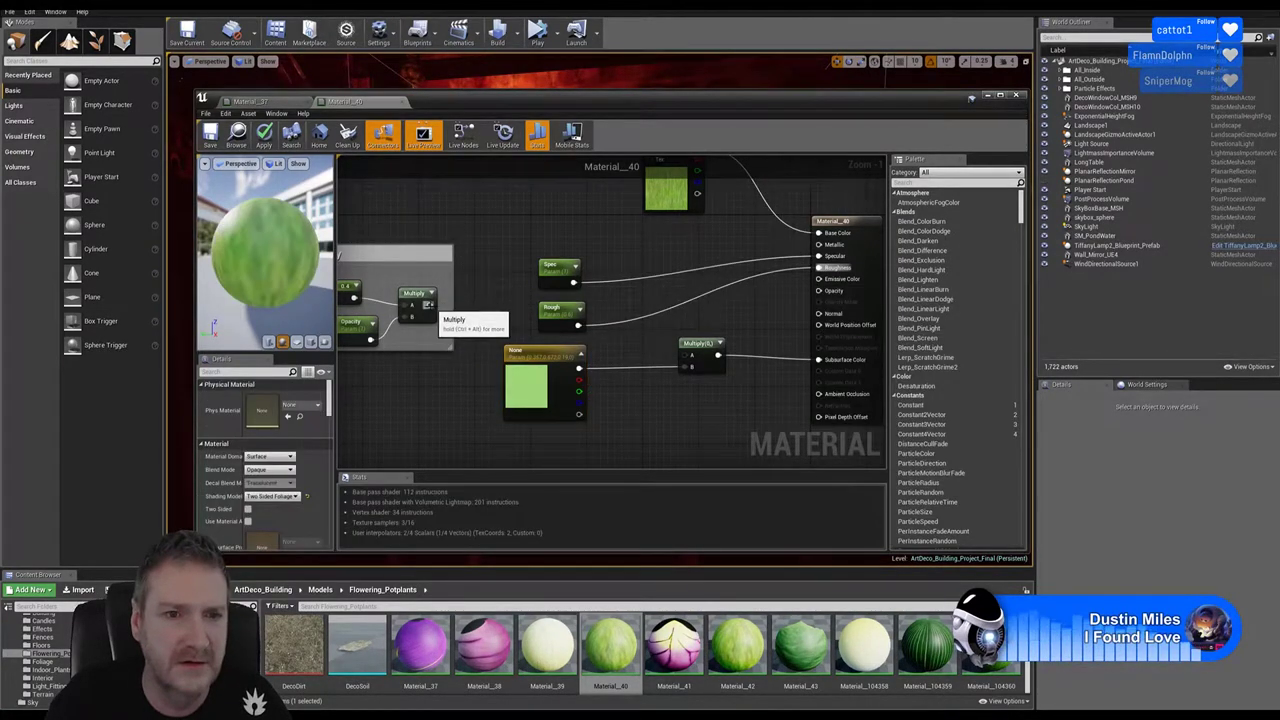
drag(429, 304, 821, 292)
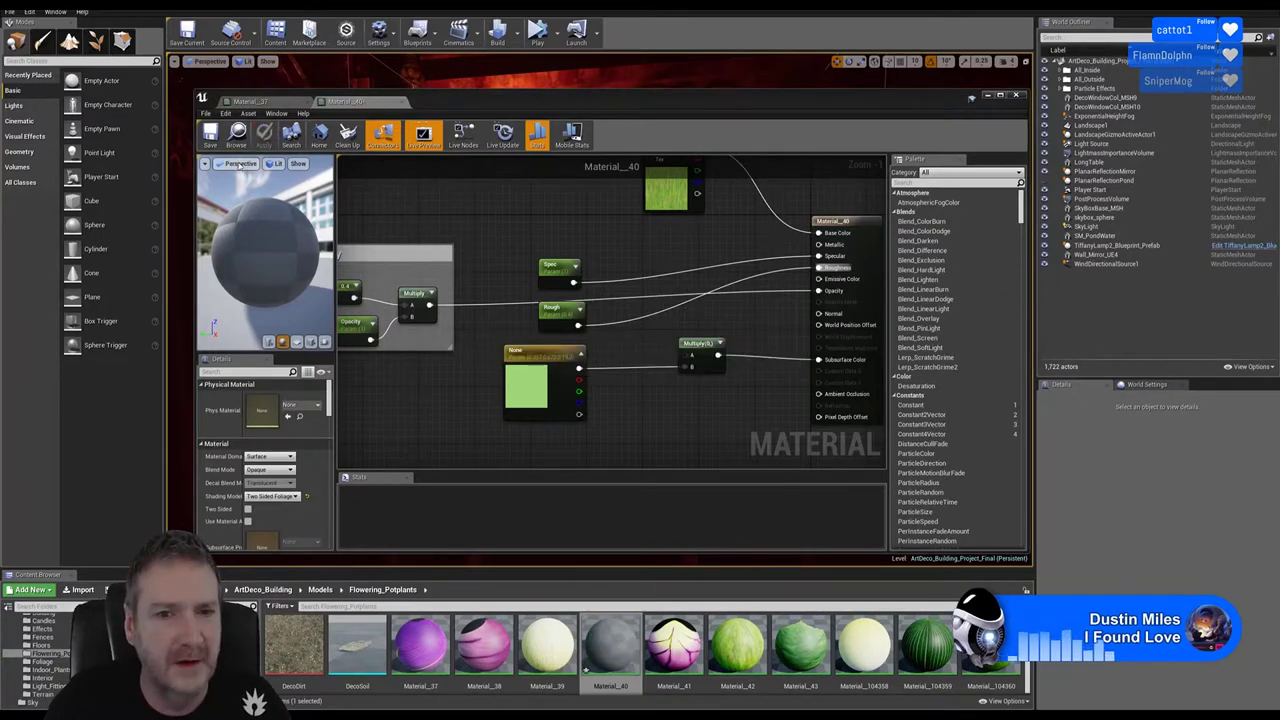
click(211, 136)
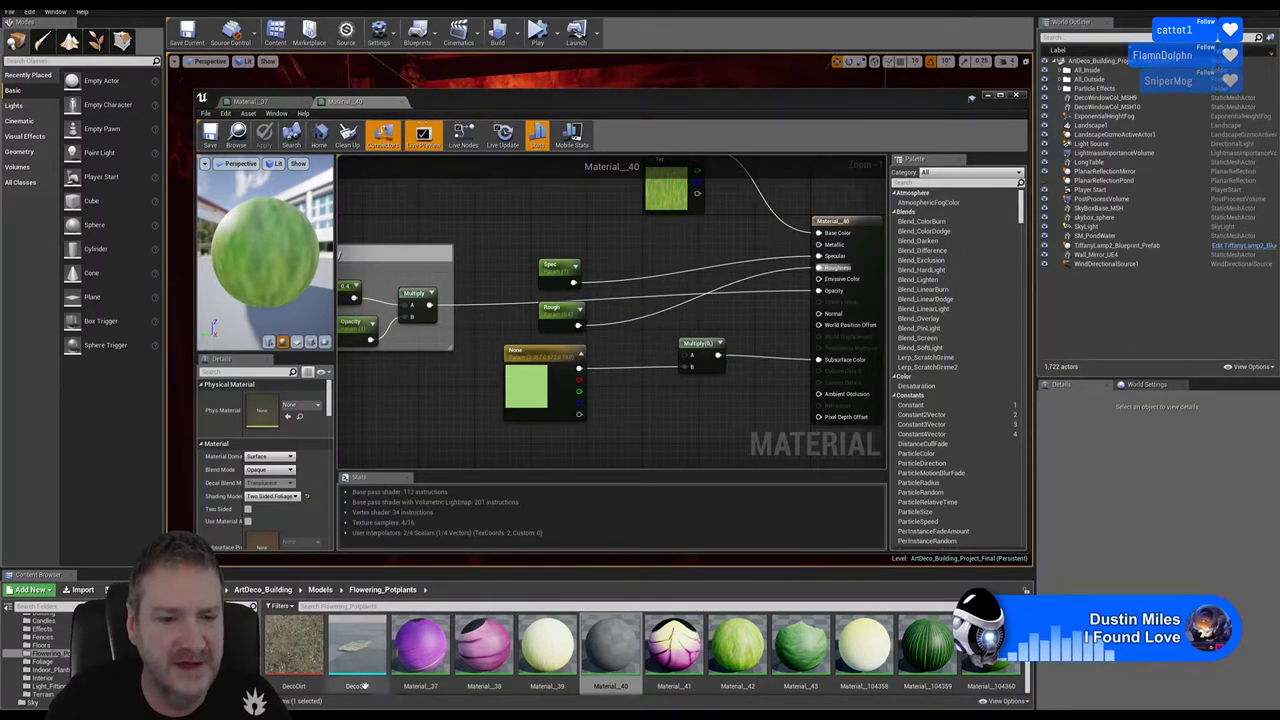
Switch to 3ds Max and open the recent scene Mirror_Flowers.max from the DecoPlanterFlowers folder
scroll(680, 648, down, 1)
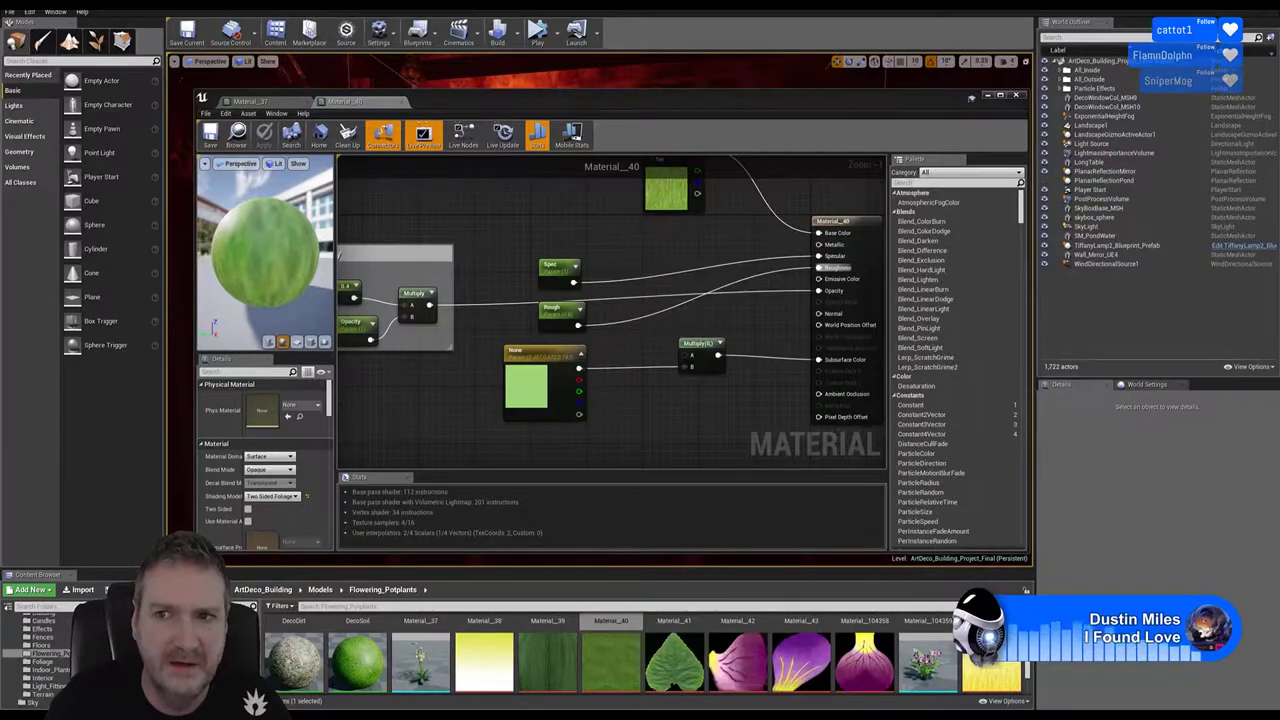
key(super+d)
key(alt+Tab)
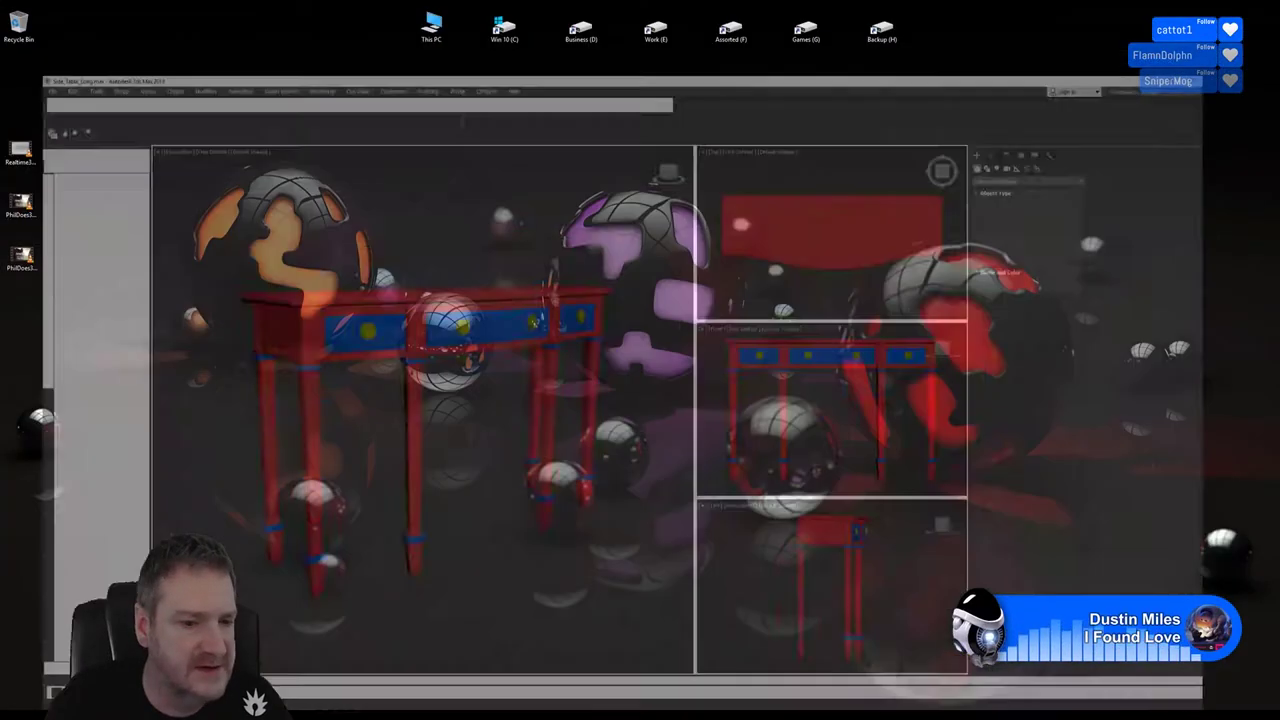
click(8, 12)
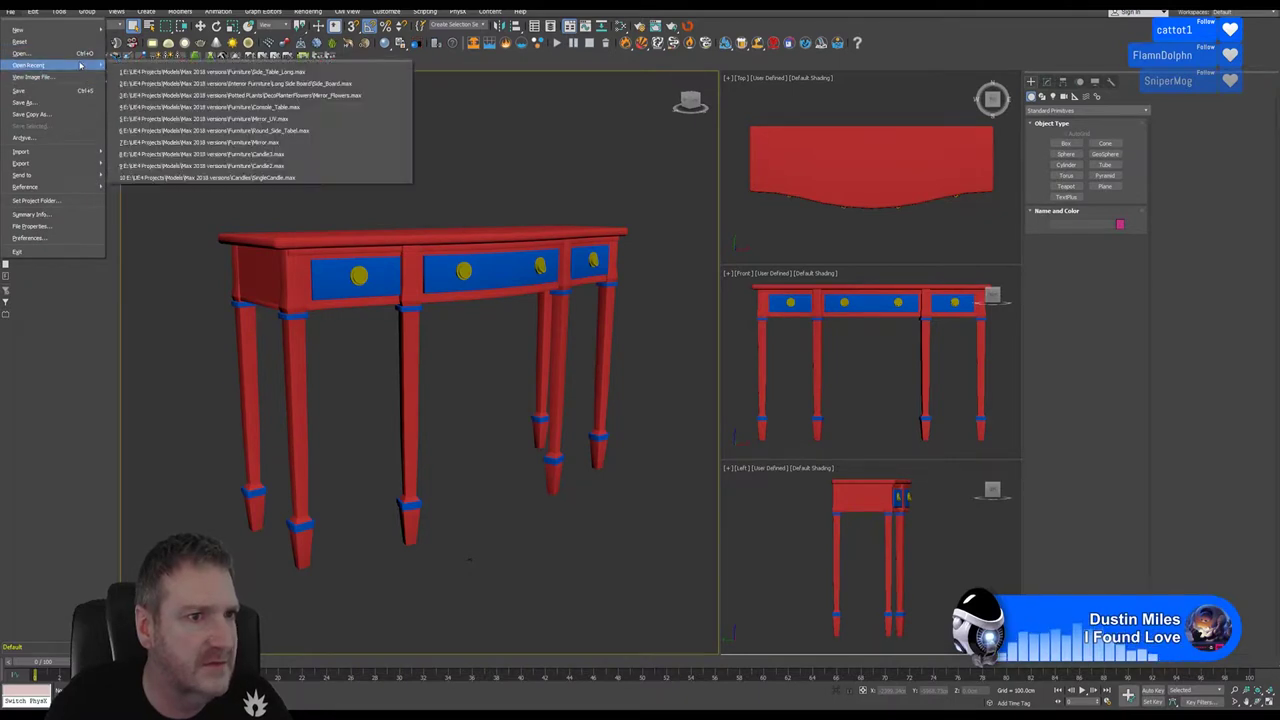
click(356, 86)
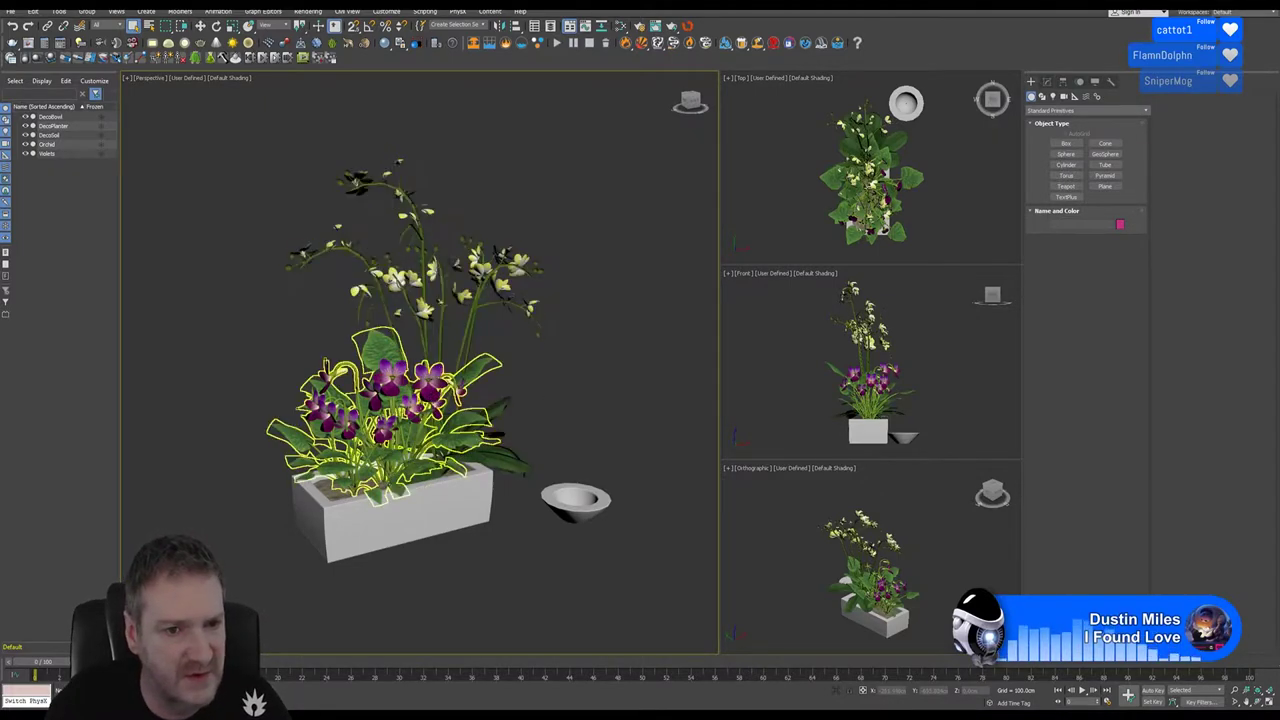
Examine how the scene is divided by selecting the violets, orchid, soil, planter and bowl one at a time
click(480, 372)
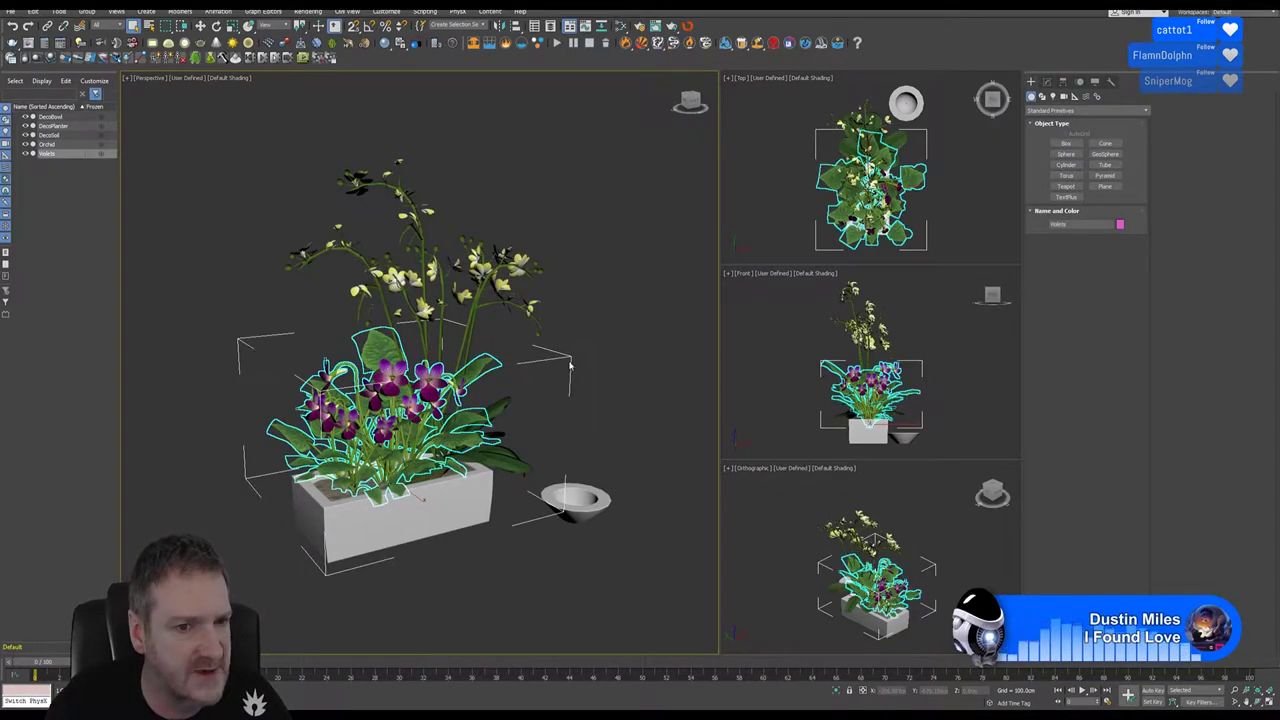
click(422, 497)
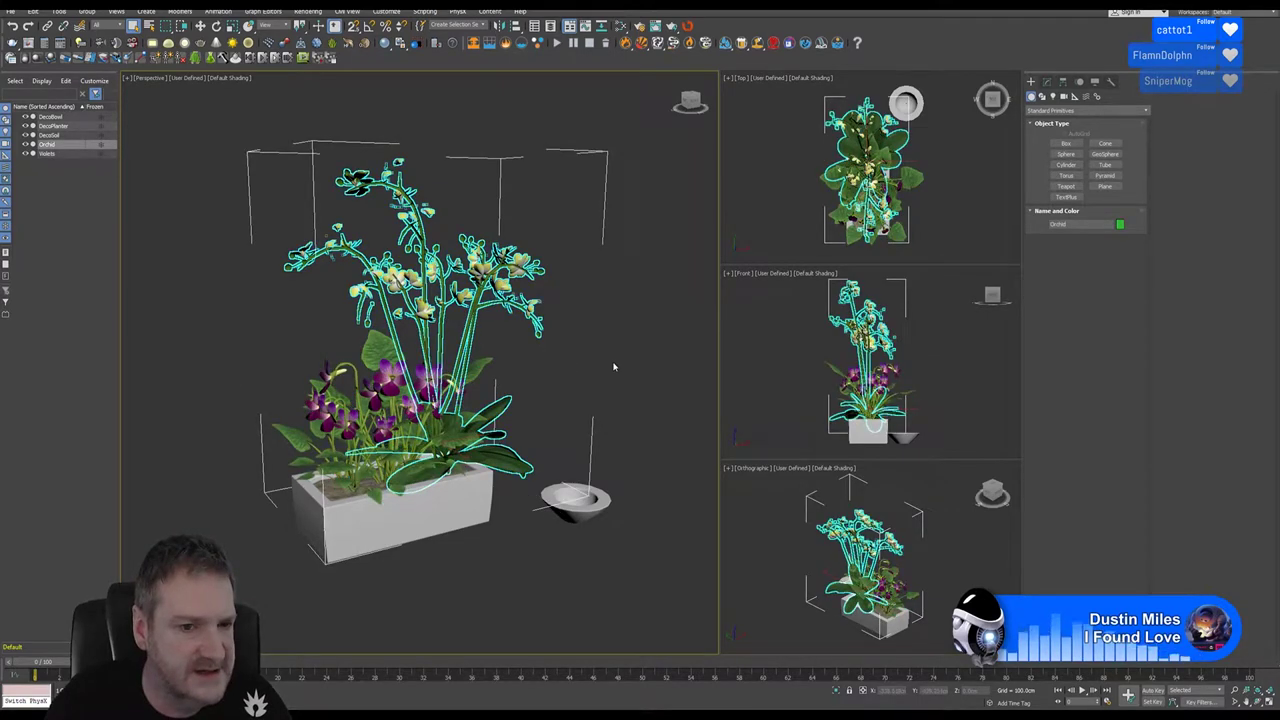
click(345, 490)
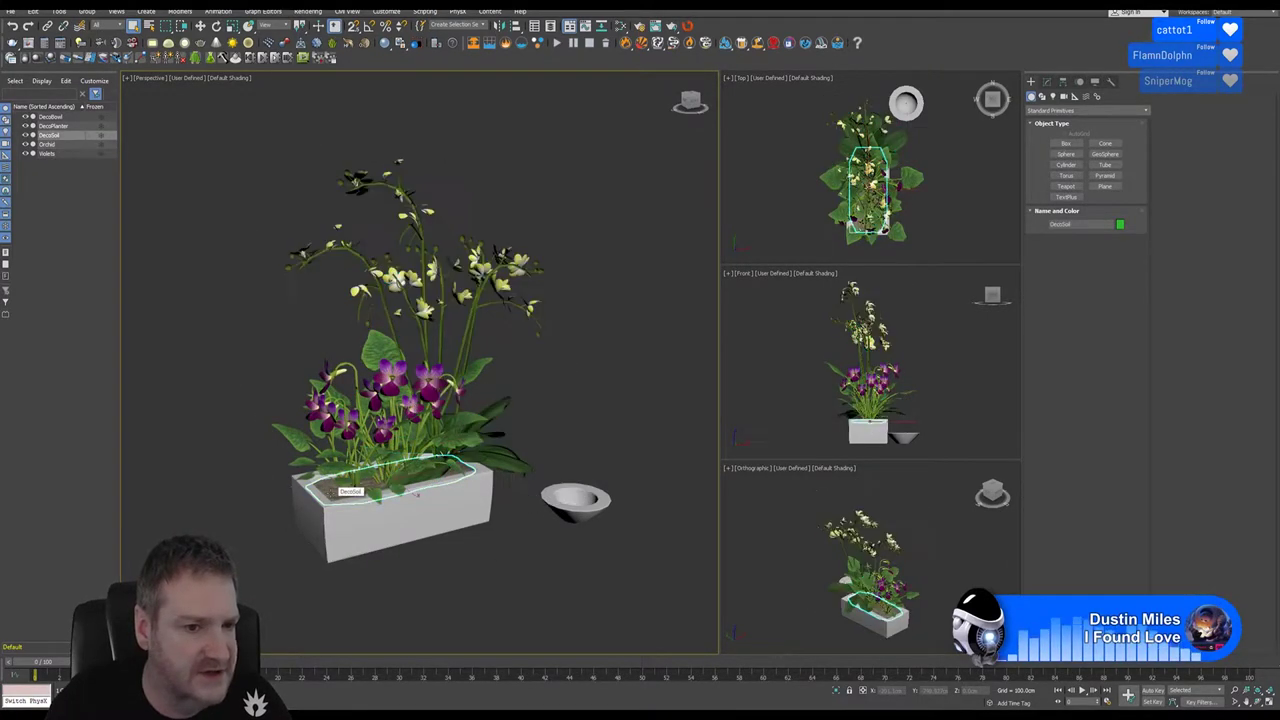
click(357, 528)
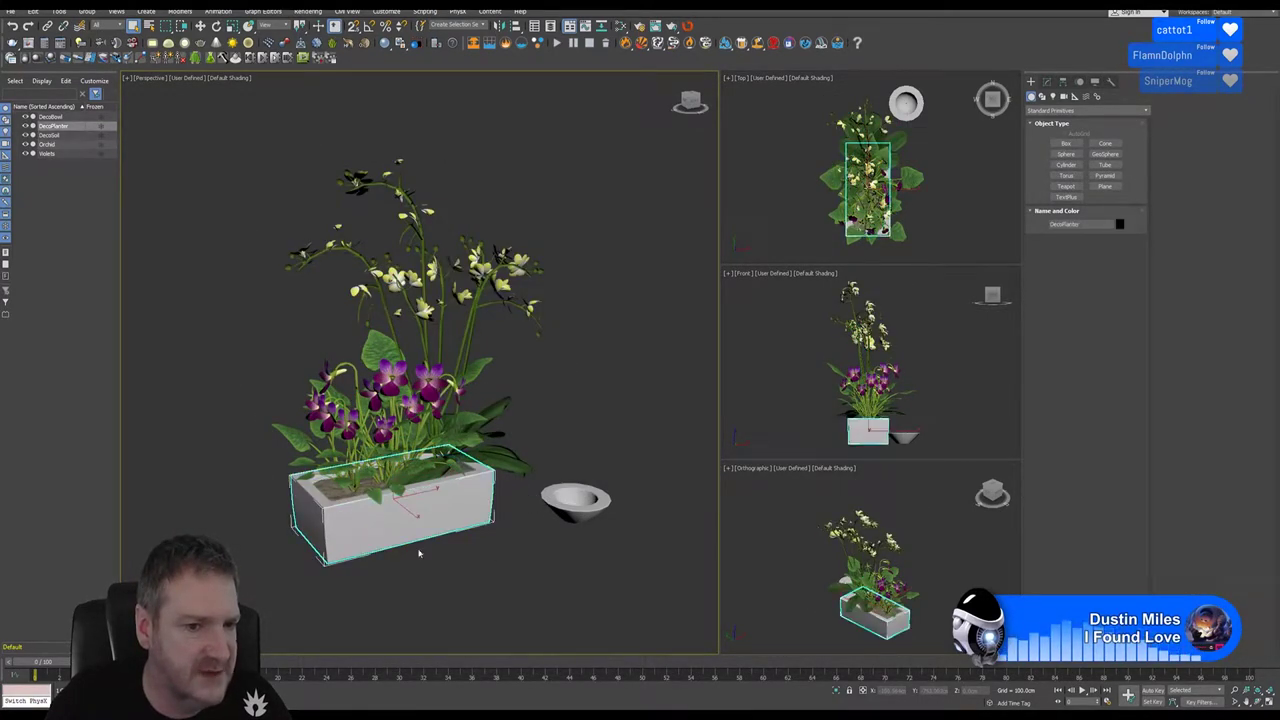
click(576, 503)
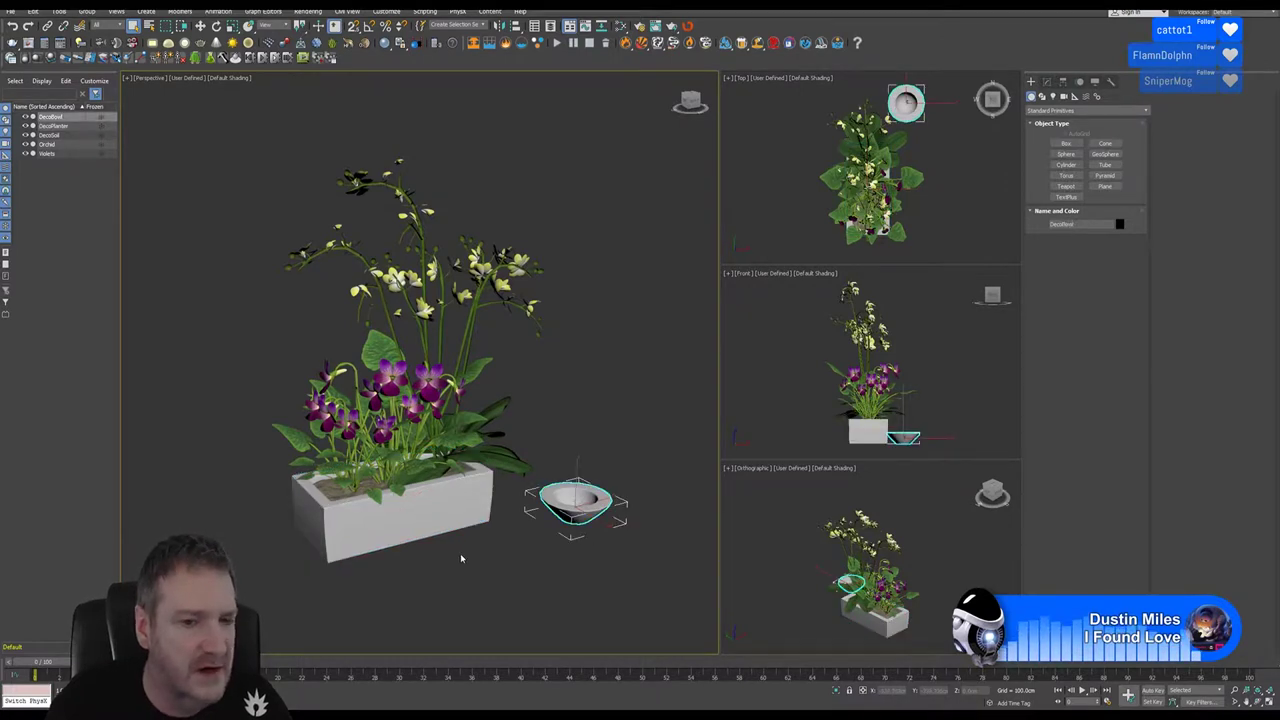
click(430, 515)
click(575, 506)
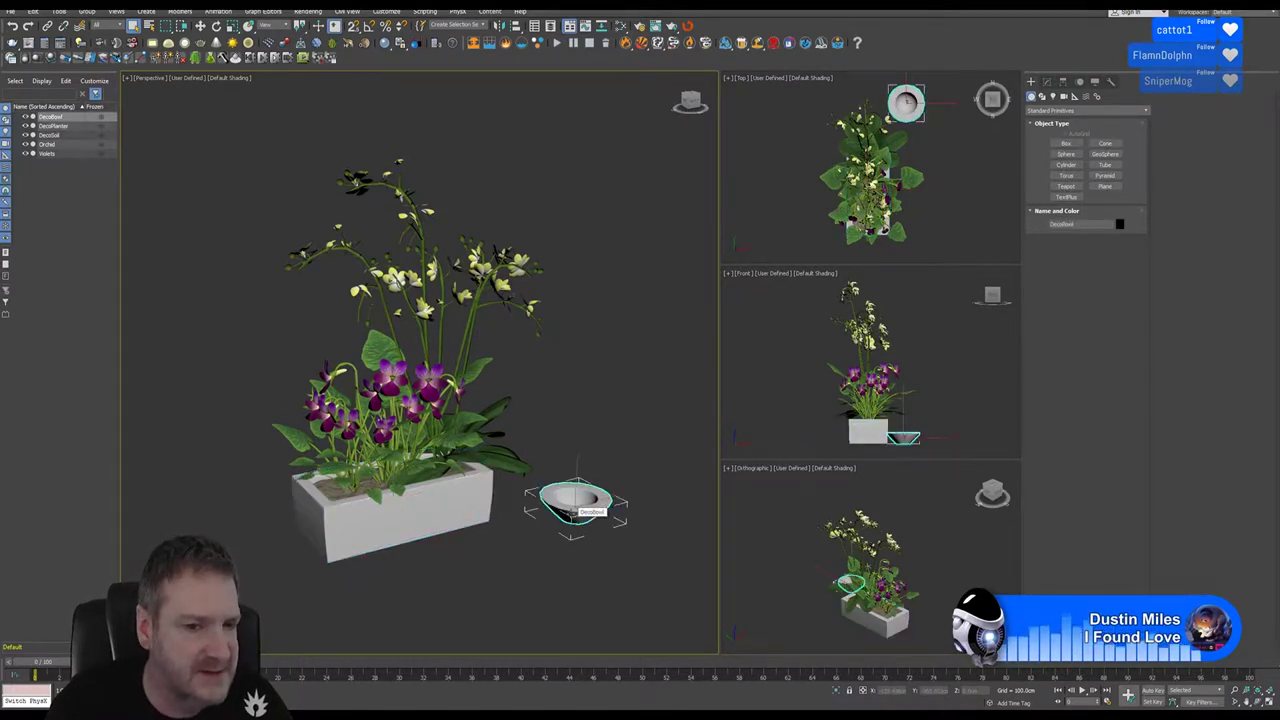
click(451, 565)
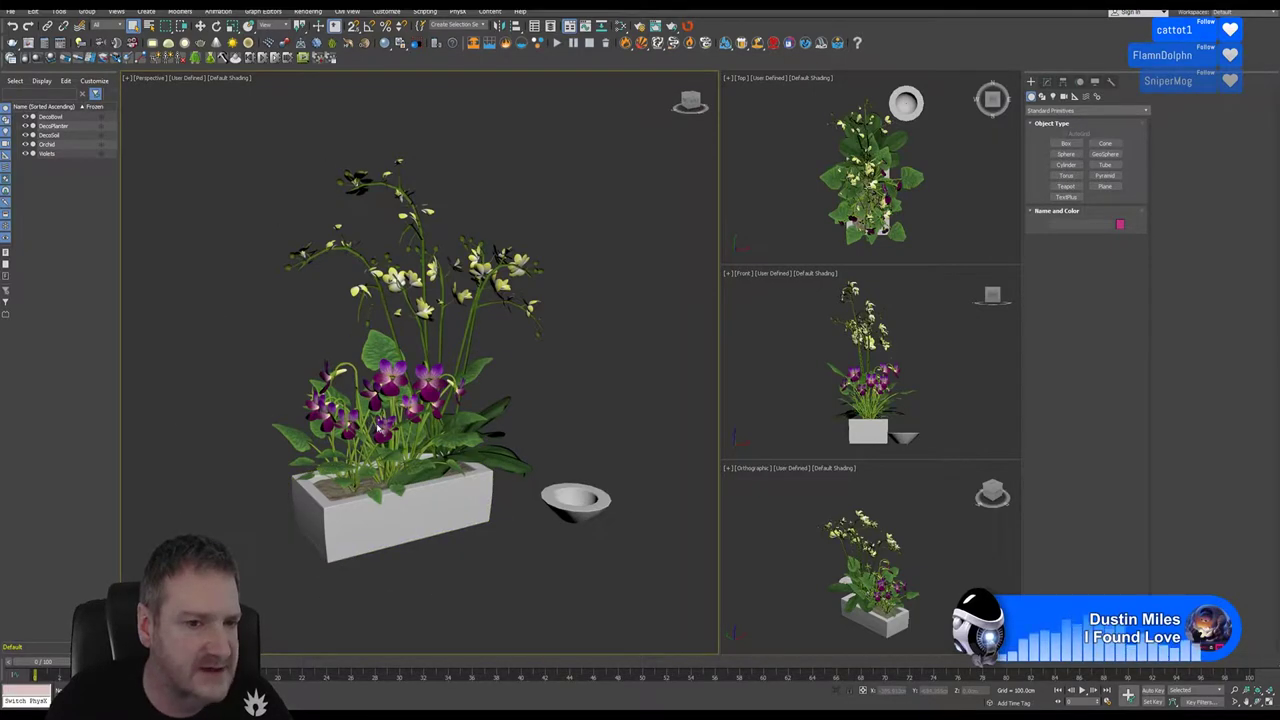
Compare the violets, the orchid and the planter as separate objects by selecting each in turn
click(390, 441)
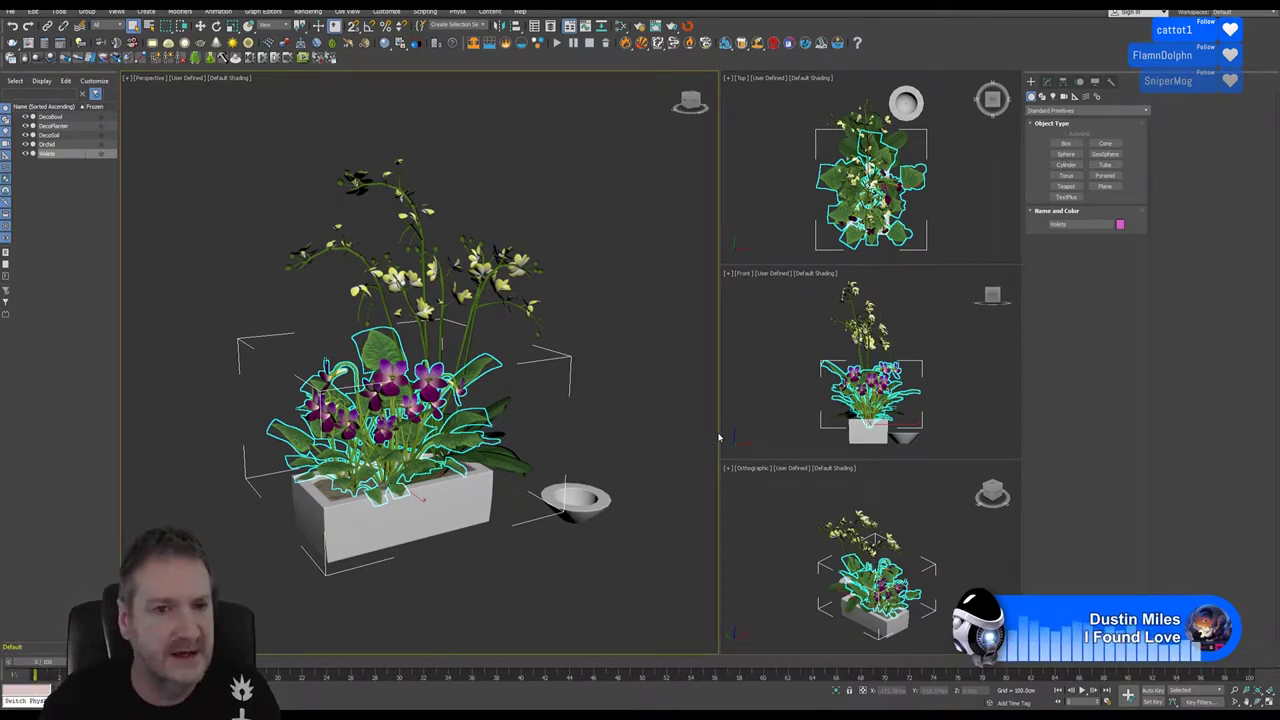
click(398, 163)
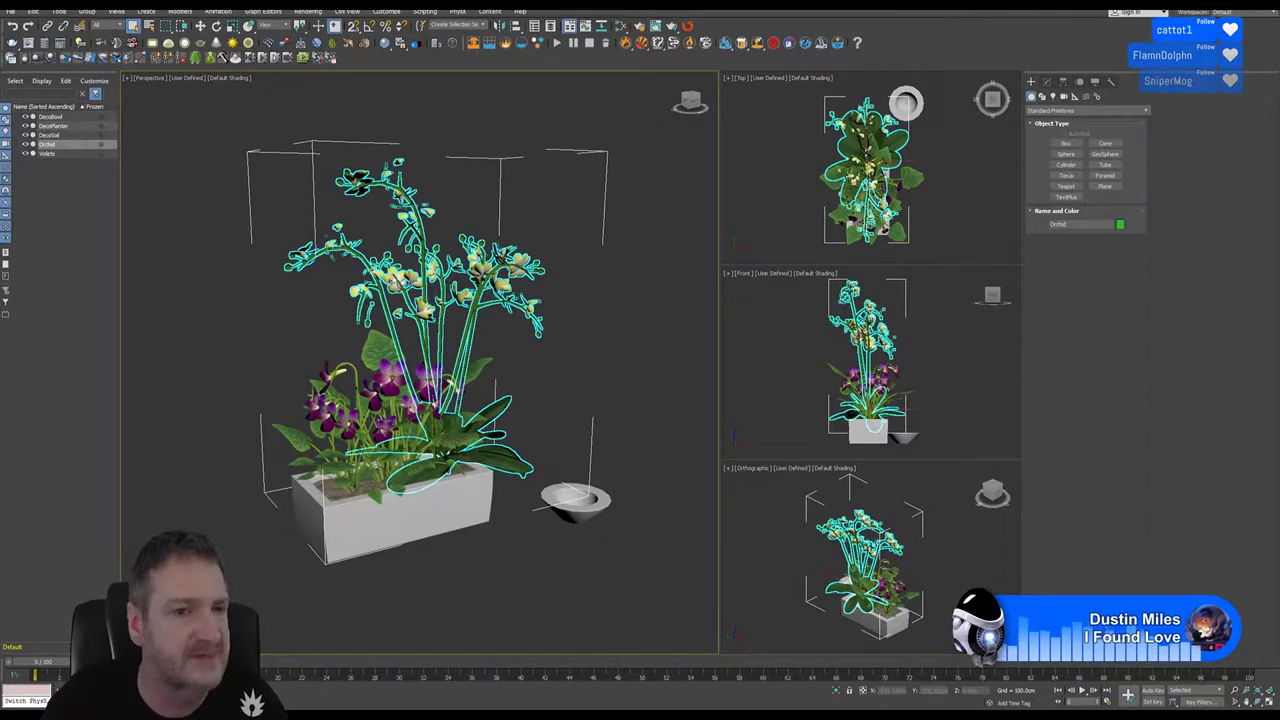
click(402, 521)
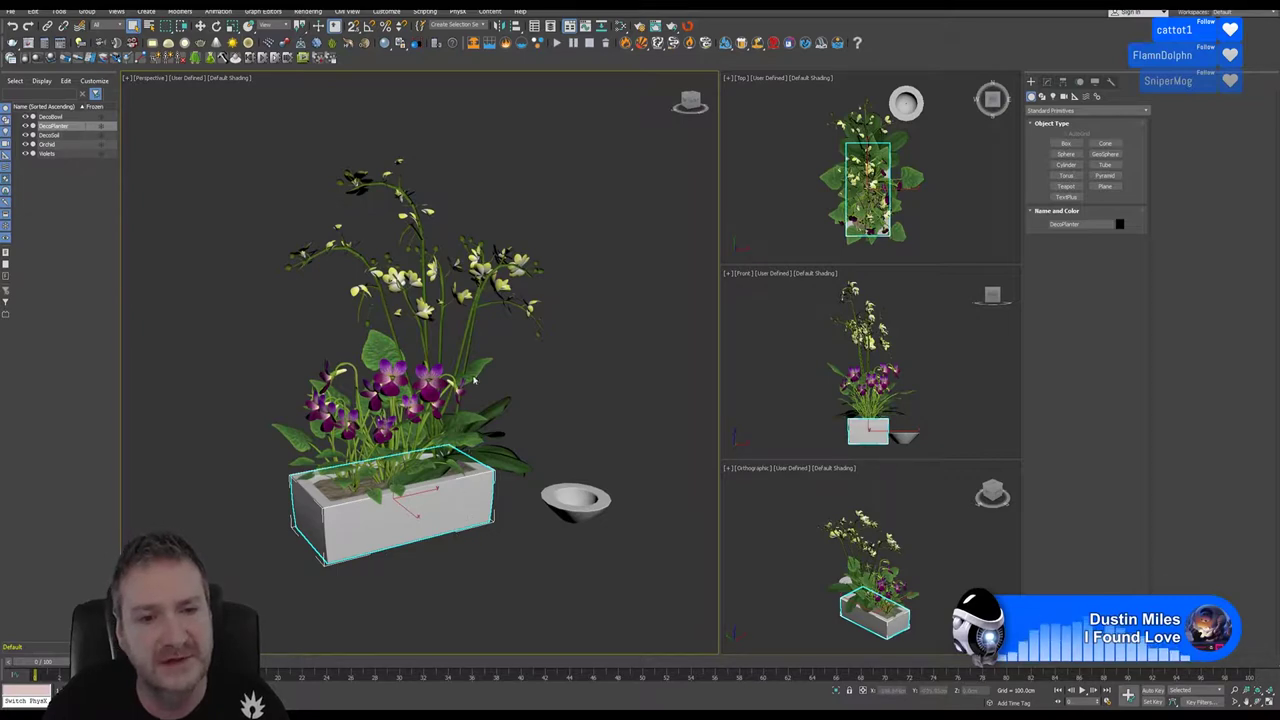
click(474, 380)
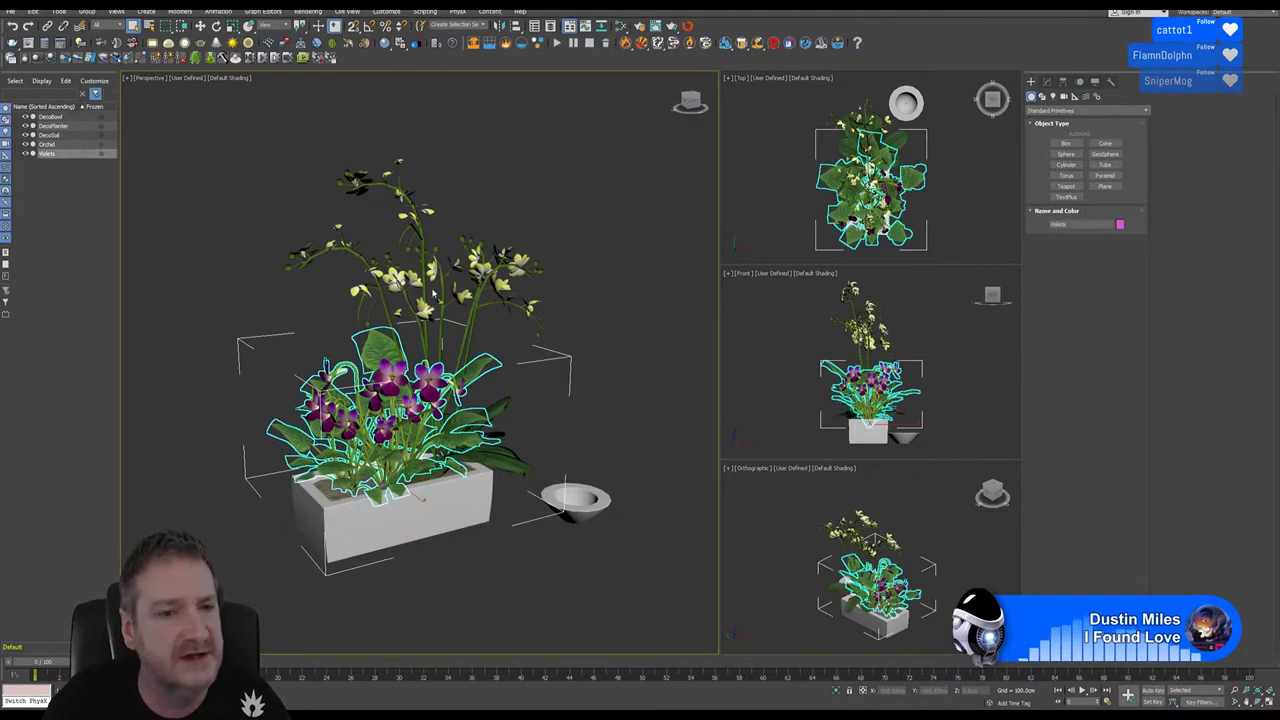
Select all five objects, clear the selection, and select only the orchid and the violets together
drag(673, 600, 673, 601)
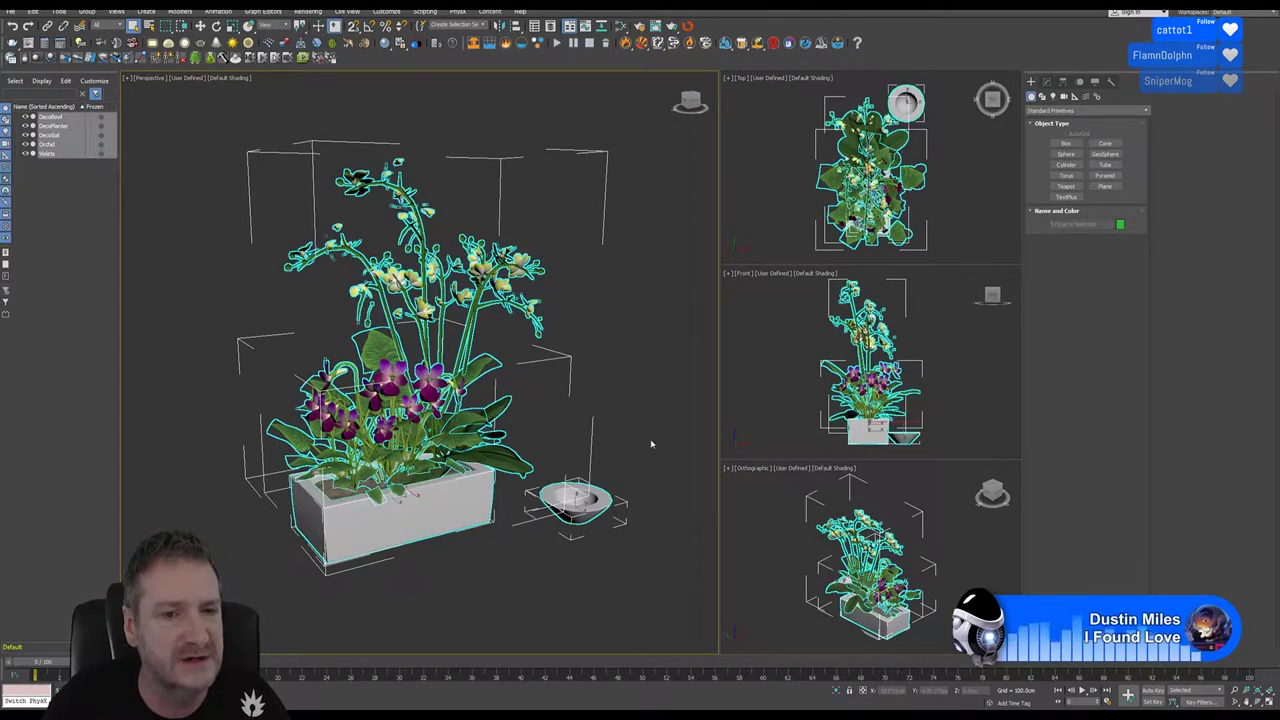
click(654, 399)
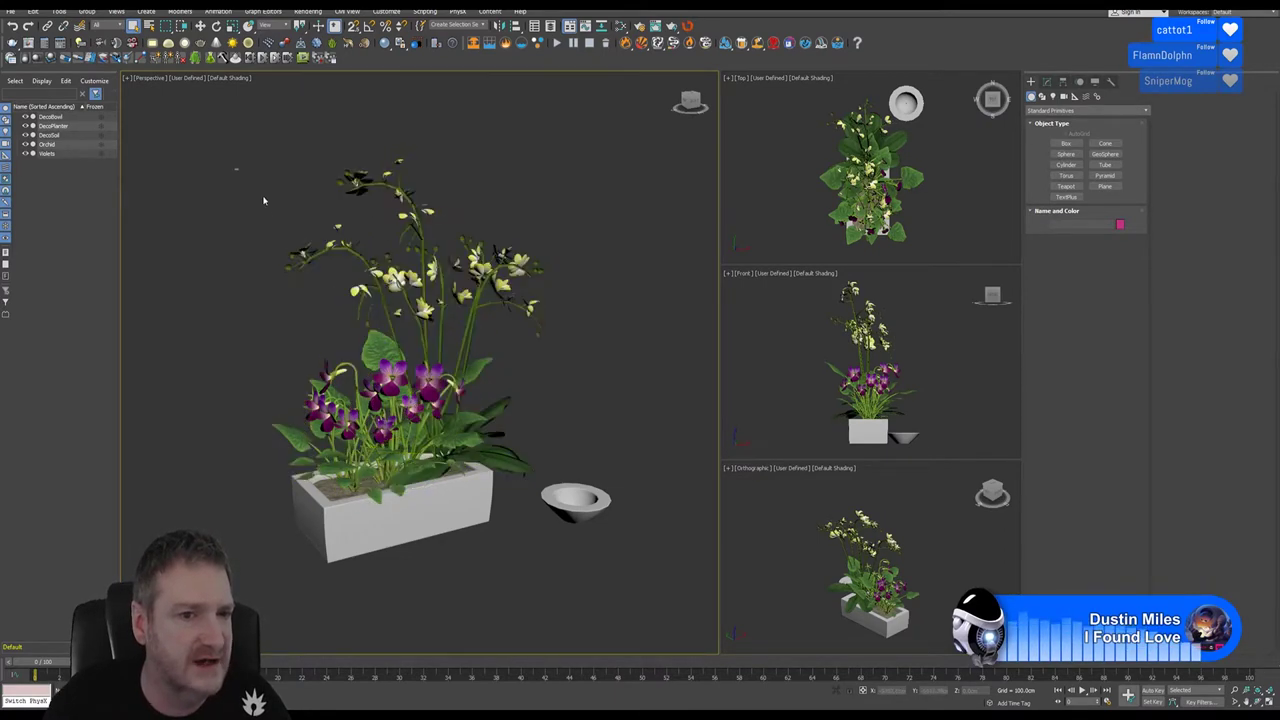
drag(494, 412, 495, 412)
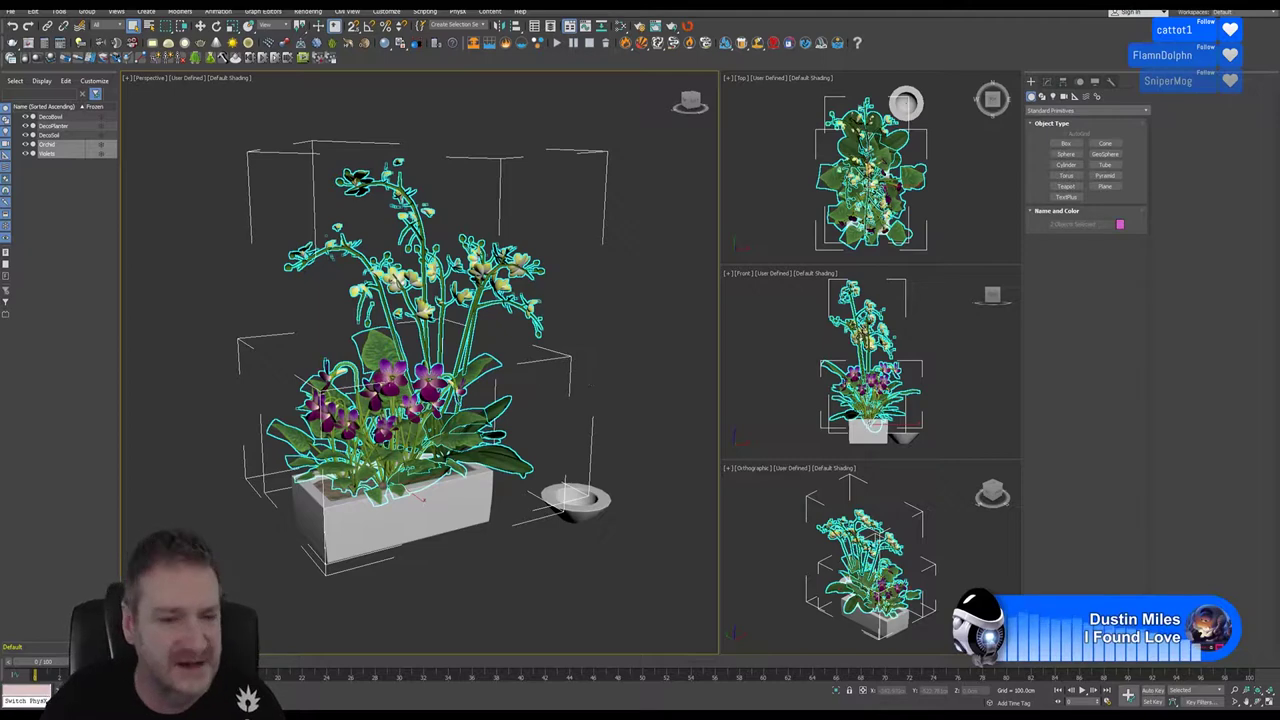
Clear the selection in 3ds Max, switch back to the Unreal Editor and close the Material__40 material
click(626, 266)
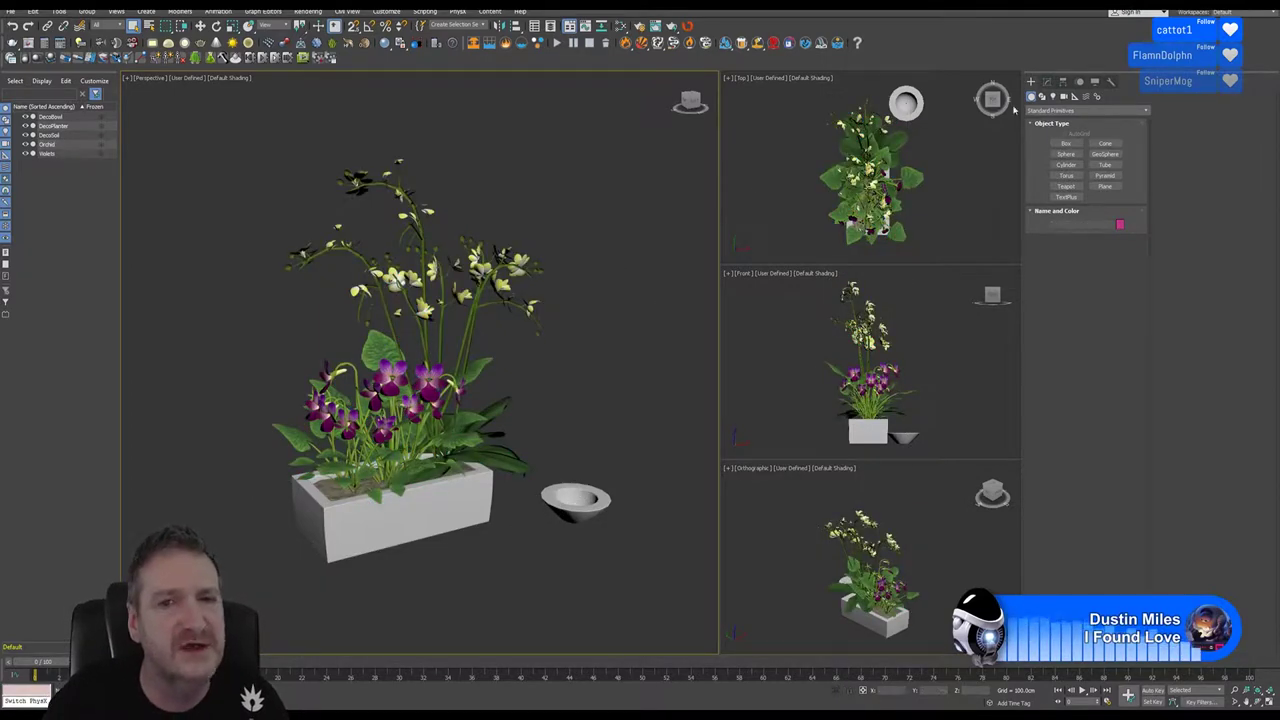
key(super+d)
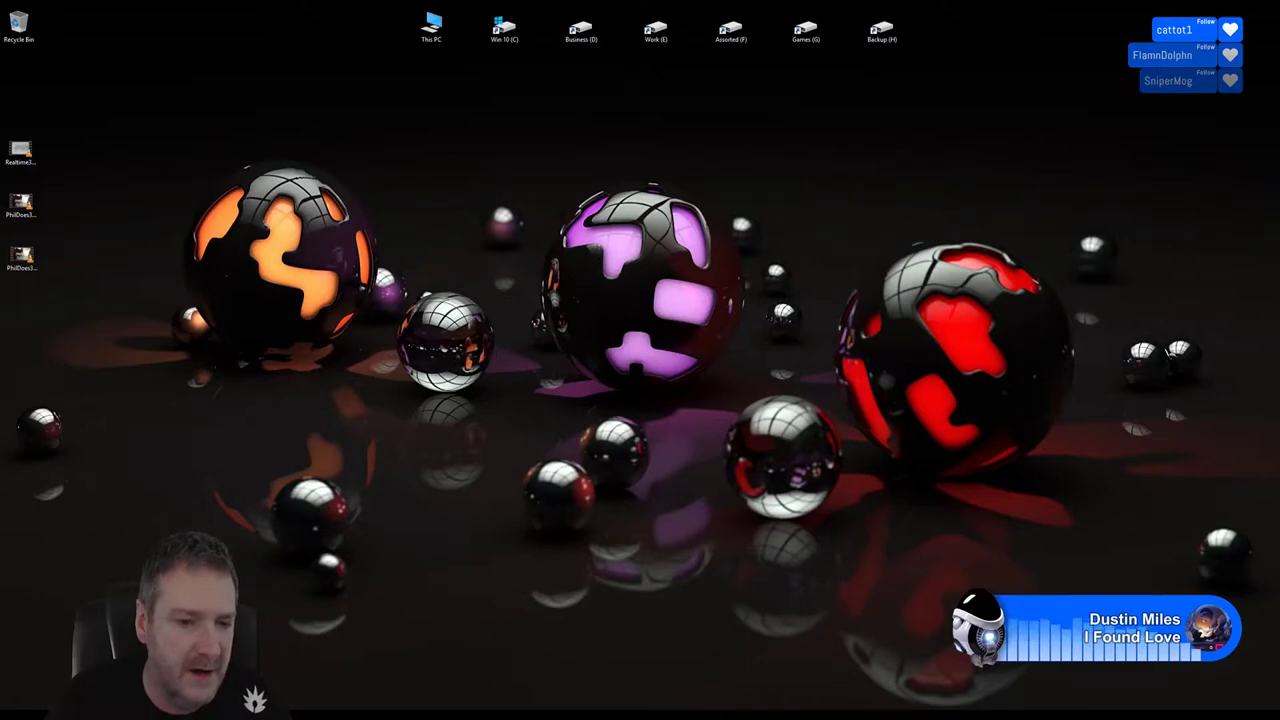
key(alt+Tab)
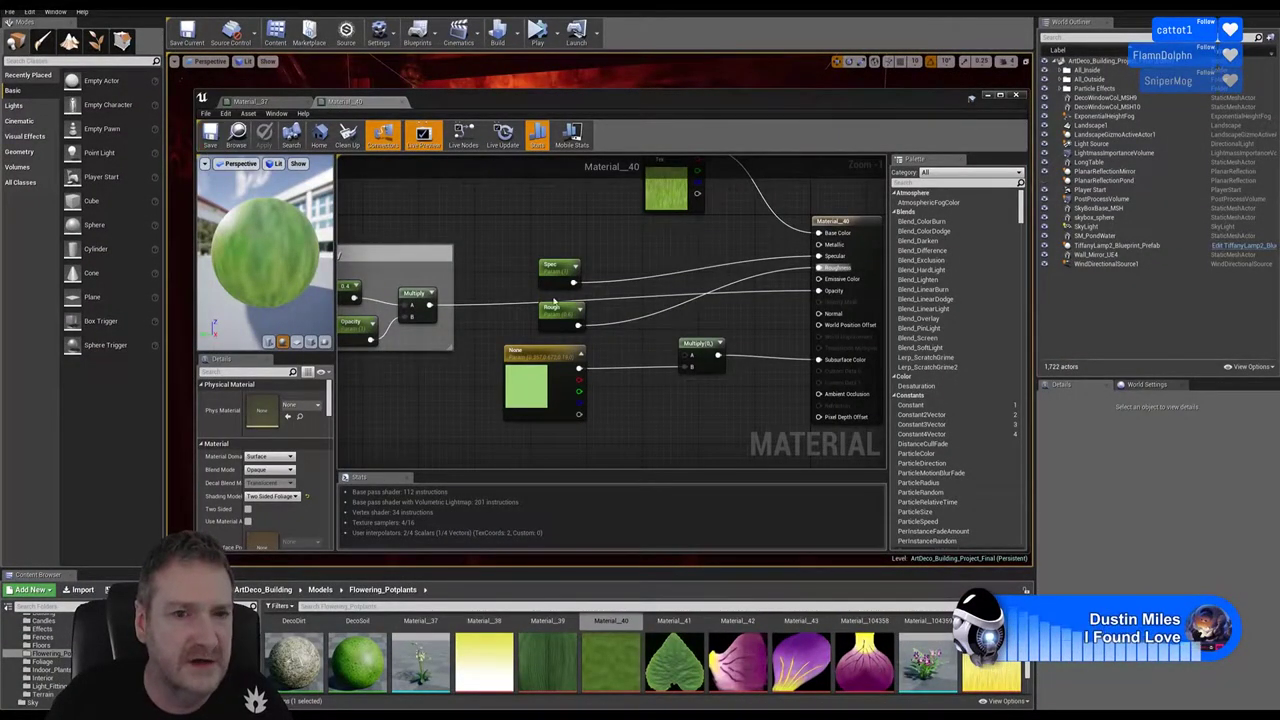
click(399, 103)
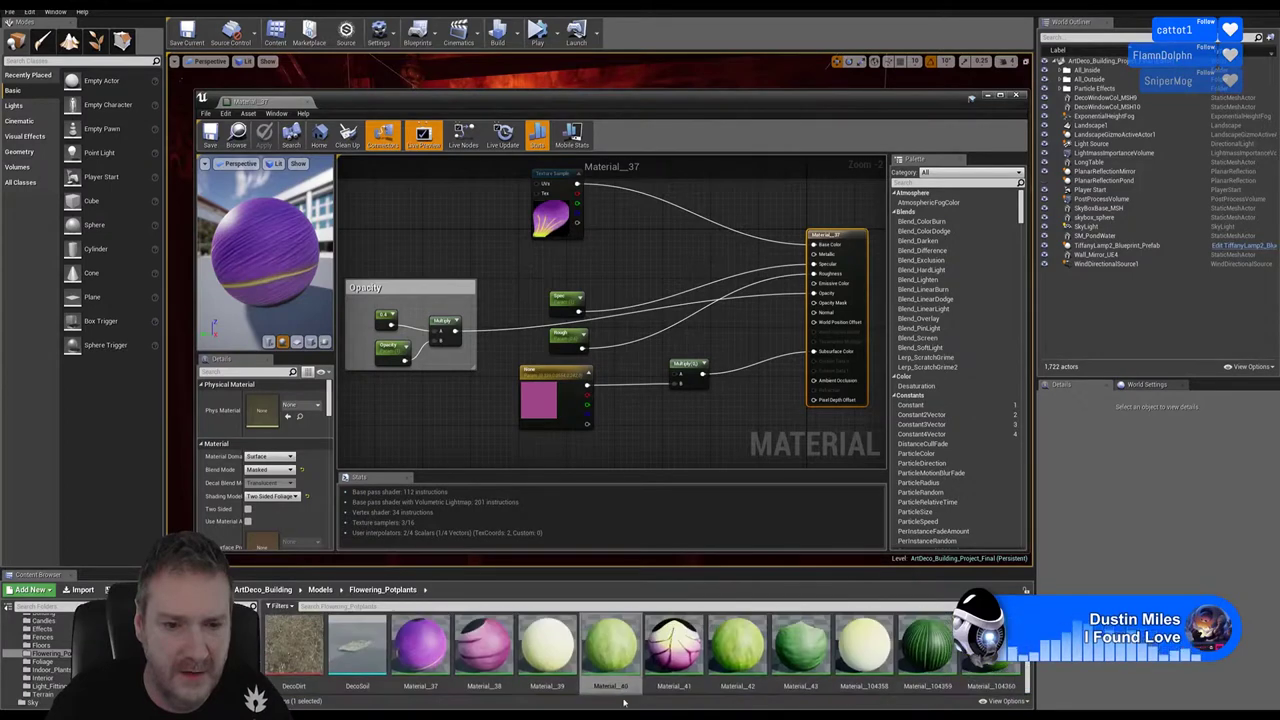
Open Material__41 and paste the copied opacity, specular, roughness and subsurface colour nodes beside its output node
click(684, 655)
double_click(686, 655)
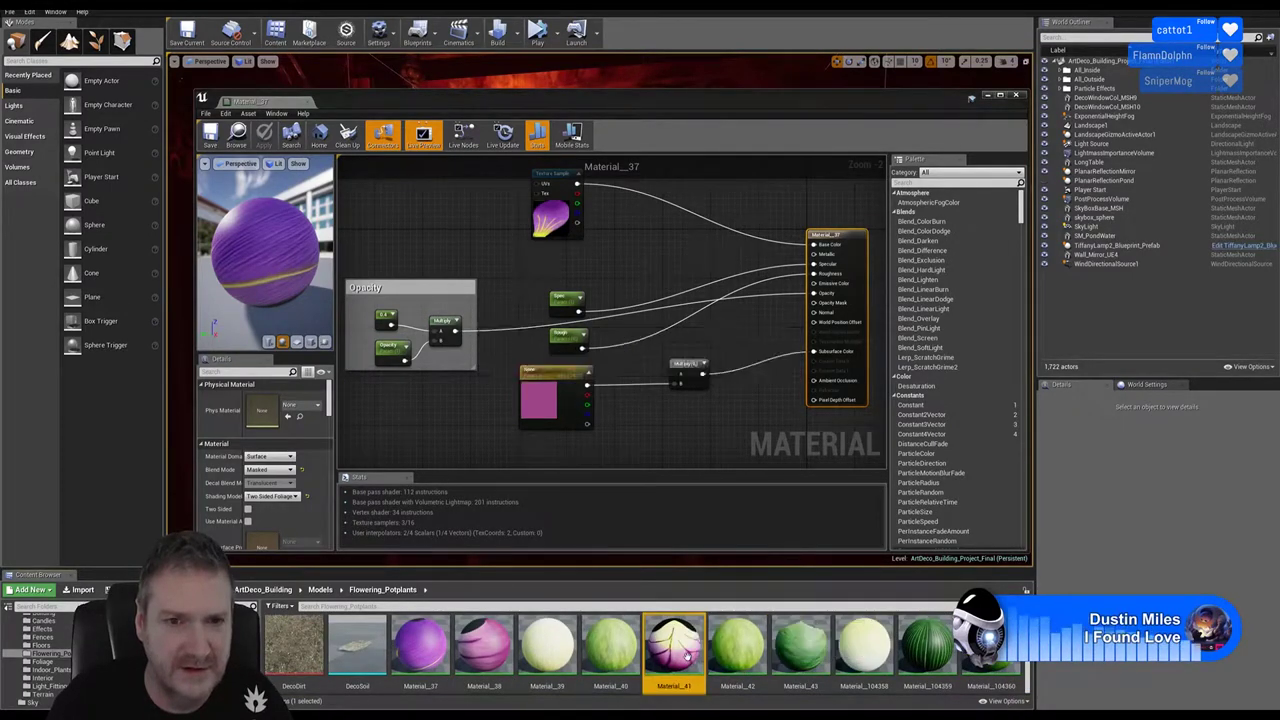
scroll(626, 330, down, 2)
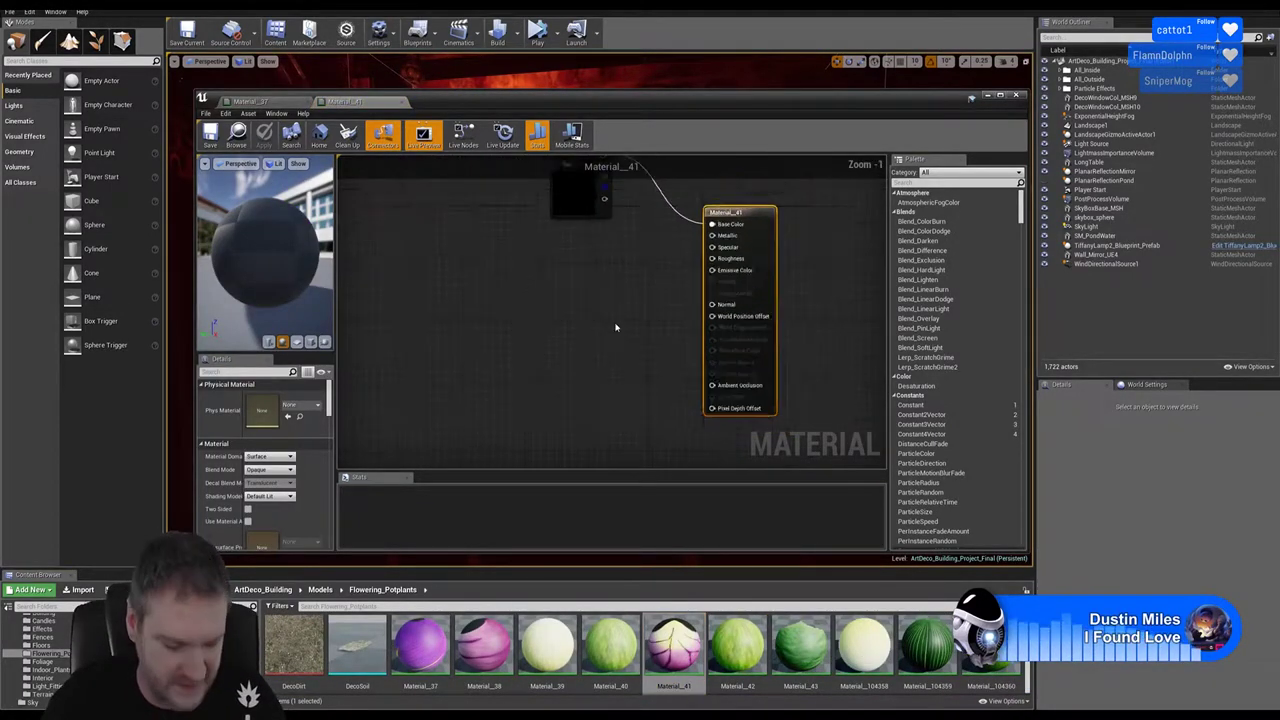
right_drag(617, 333, 636, 328)
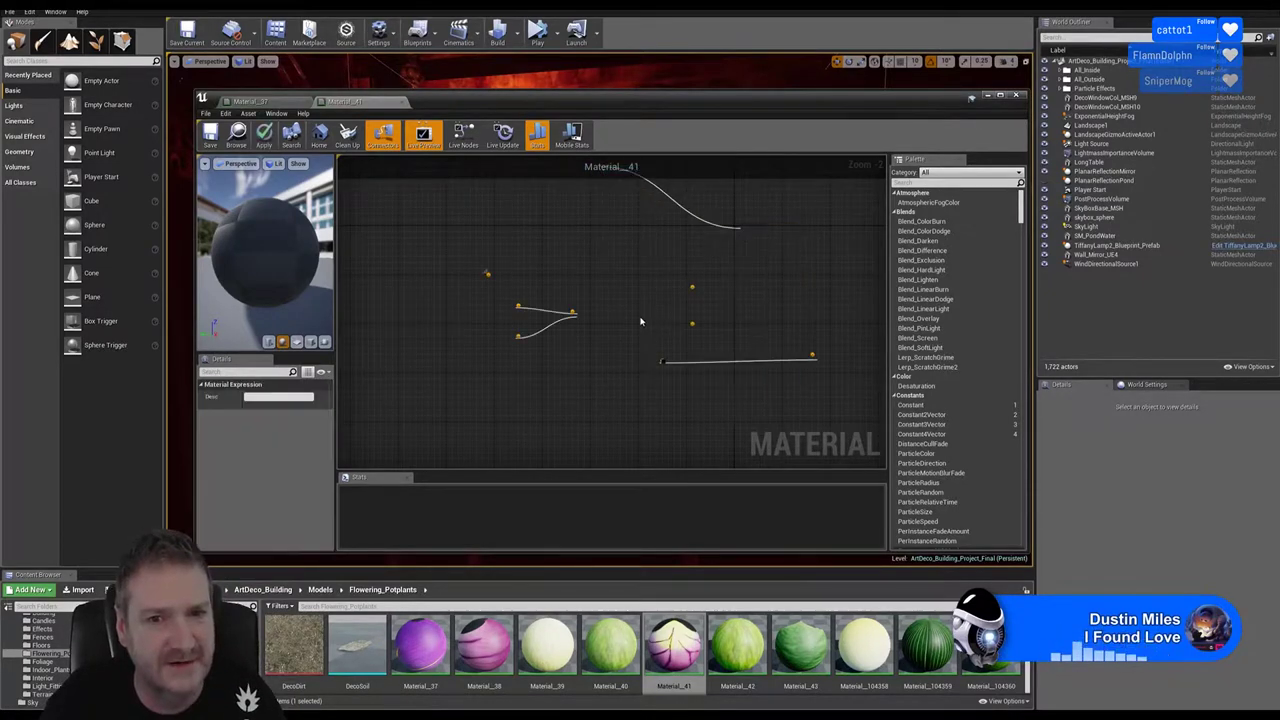
key(ctrl+v)
drag(544, 286, 390, 274)
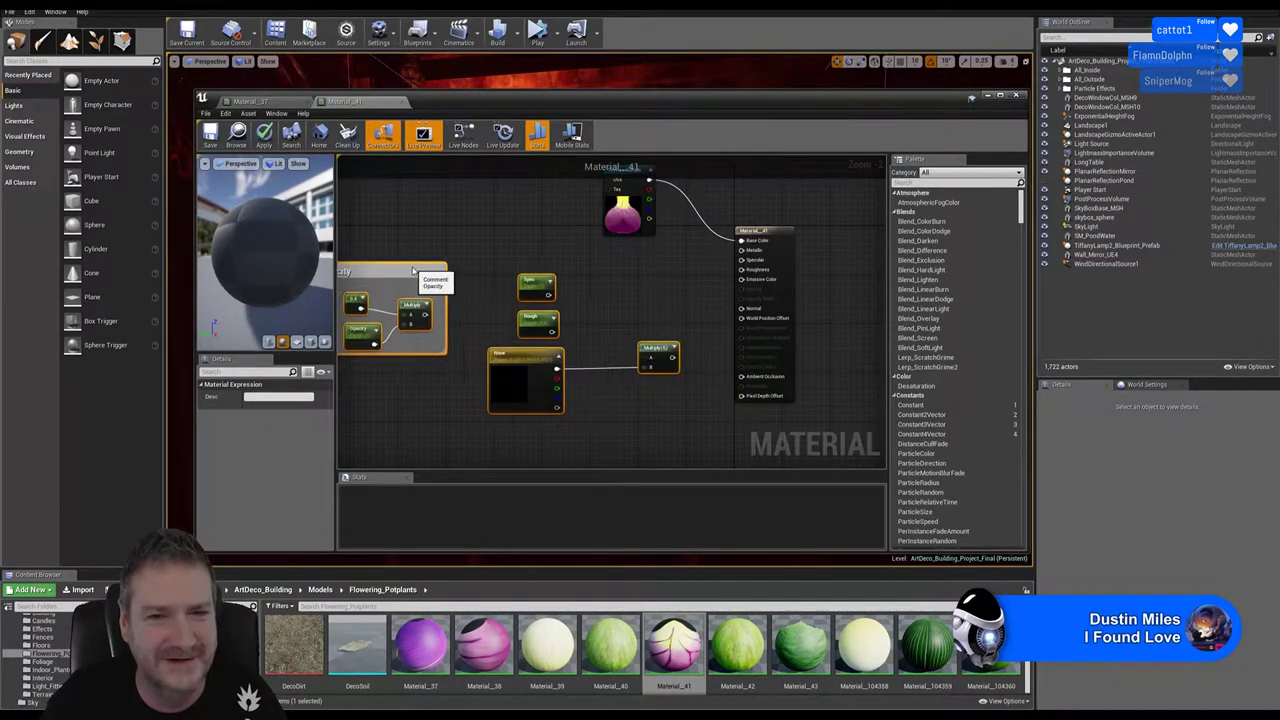
right_drag(617, 290, 626, 288)
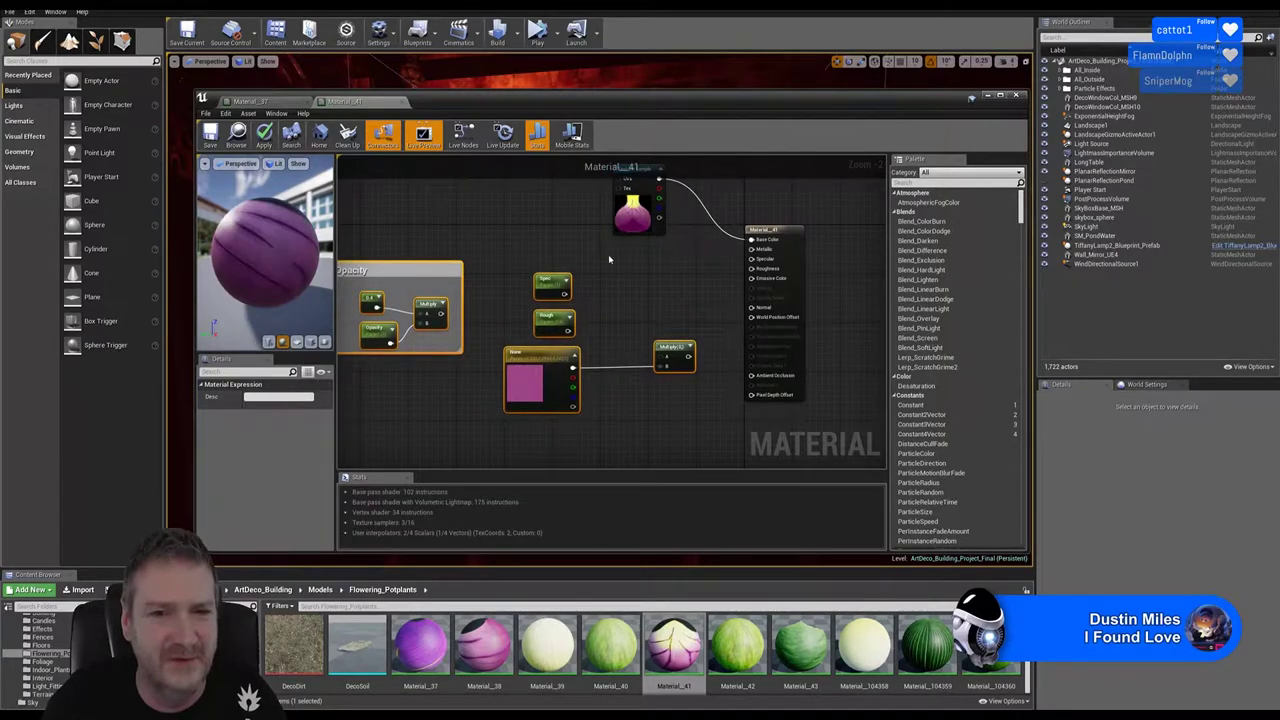
Set Material__41's blend mode to Masked and its shading model to Two Sided Foliage
mouse_move(688, 357)
mouse_down()
mouse_move(703, 355)
mouse_move(696, 344)
mouse_up()
click(696, 315)
click(696, 316)
click(776, 233)
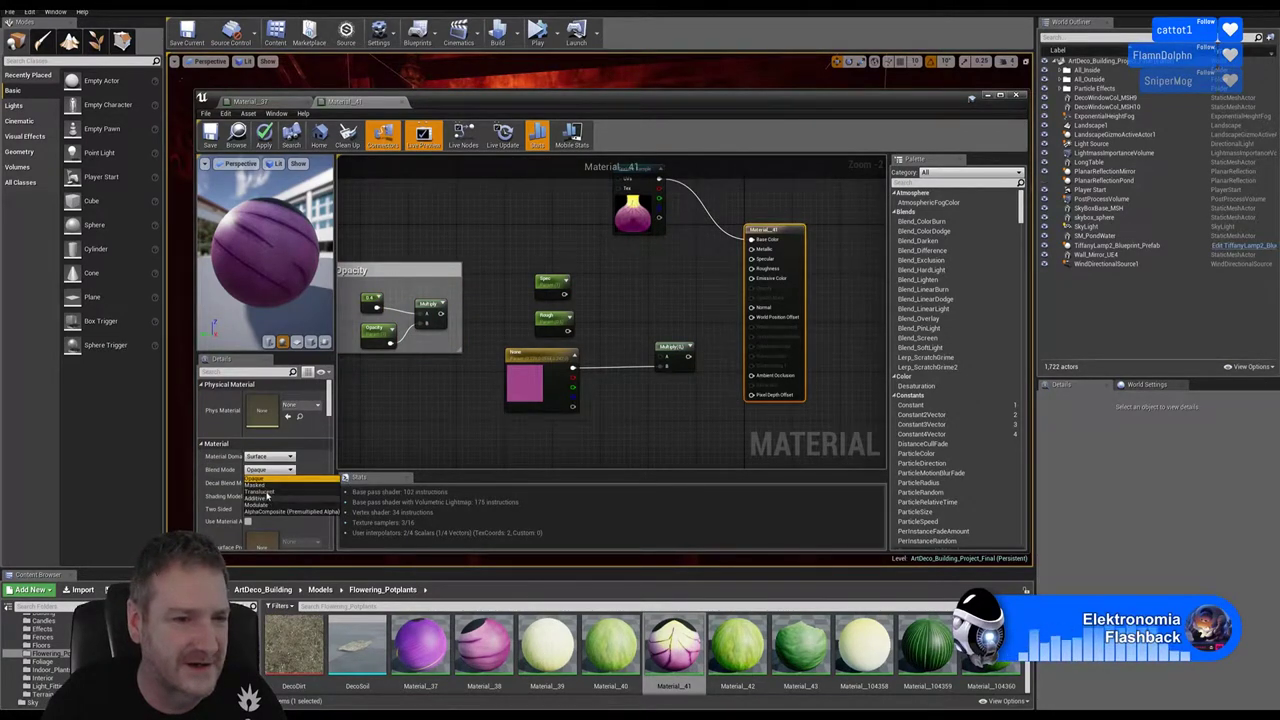
click(270, 496)
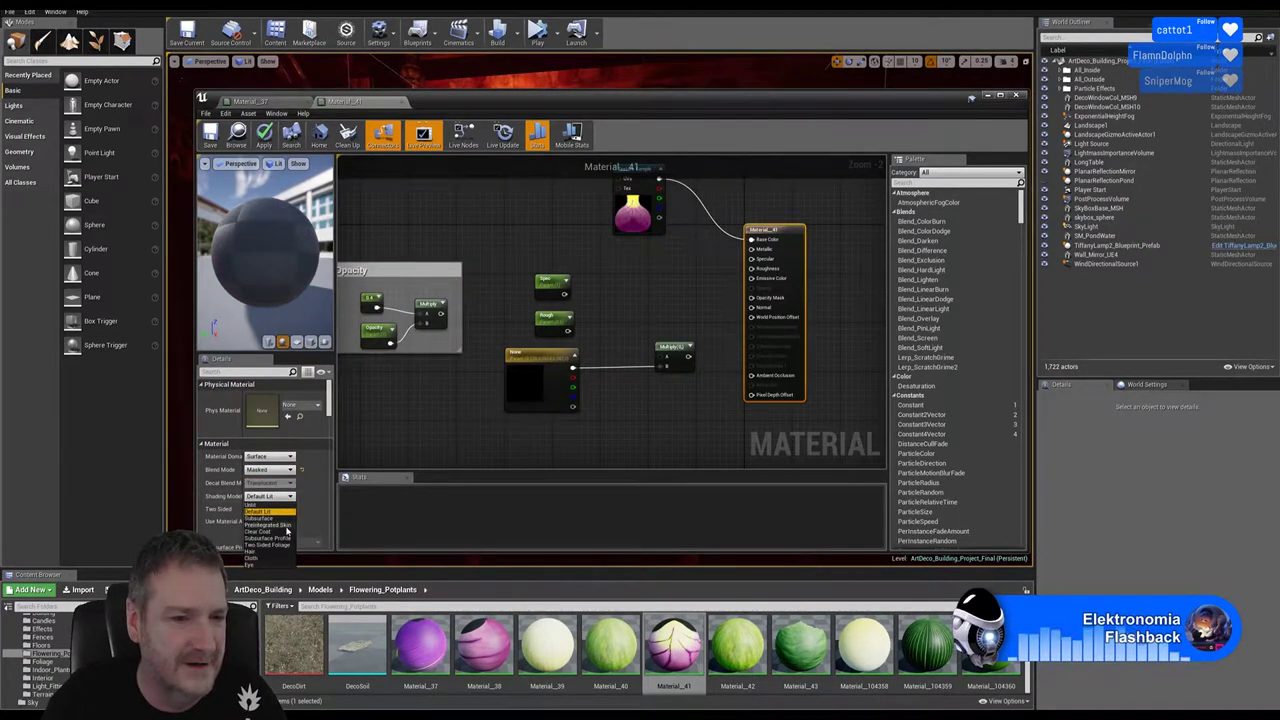
click(275, 546)
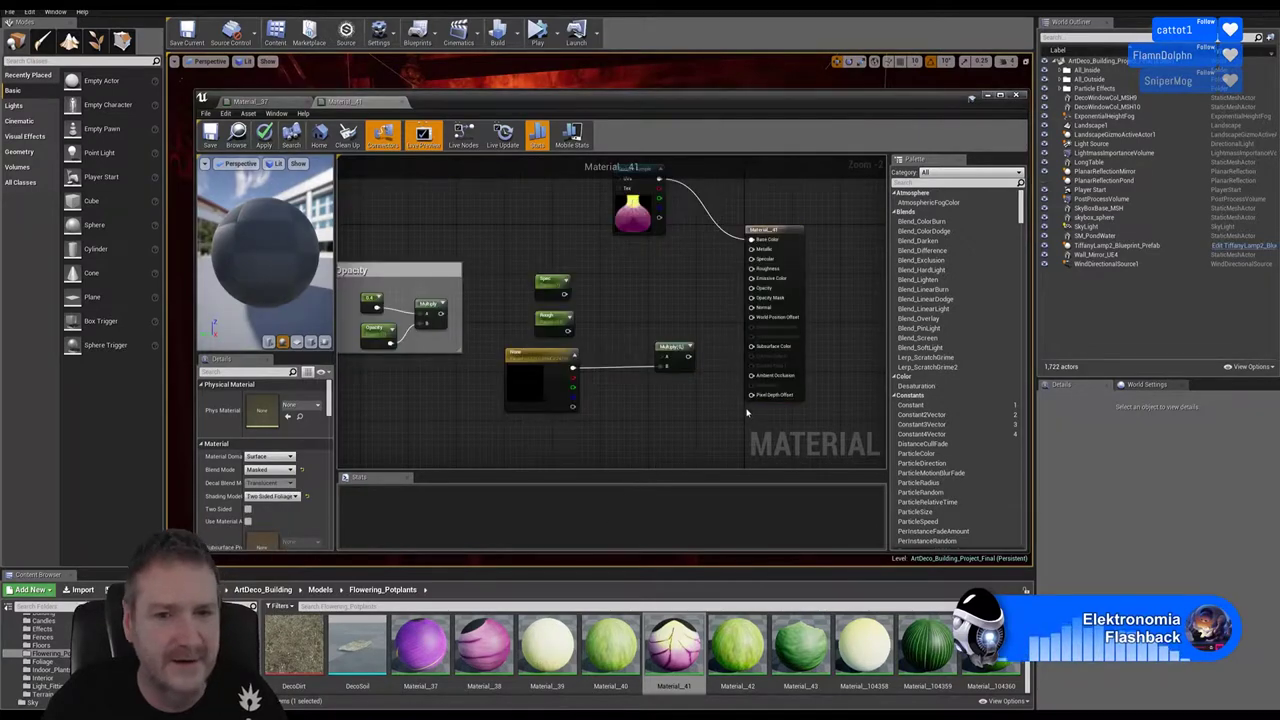
Connect the subsurface colour, specular, roughness and opacity nodes to Material__41's matching inputs, apply the changes and close the material
drag(689, 358, 759, 352)
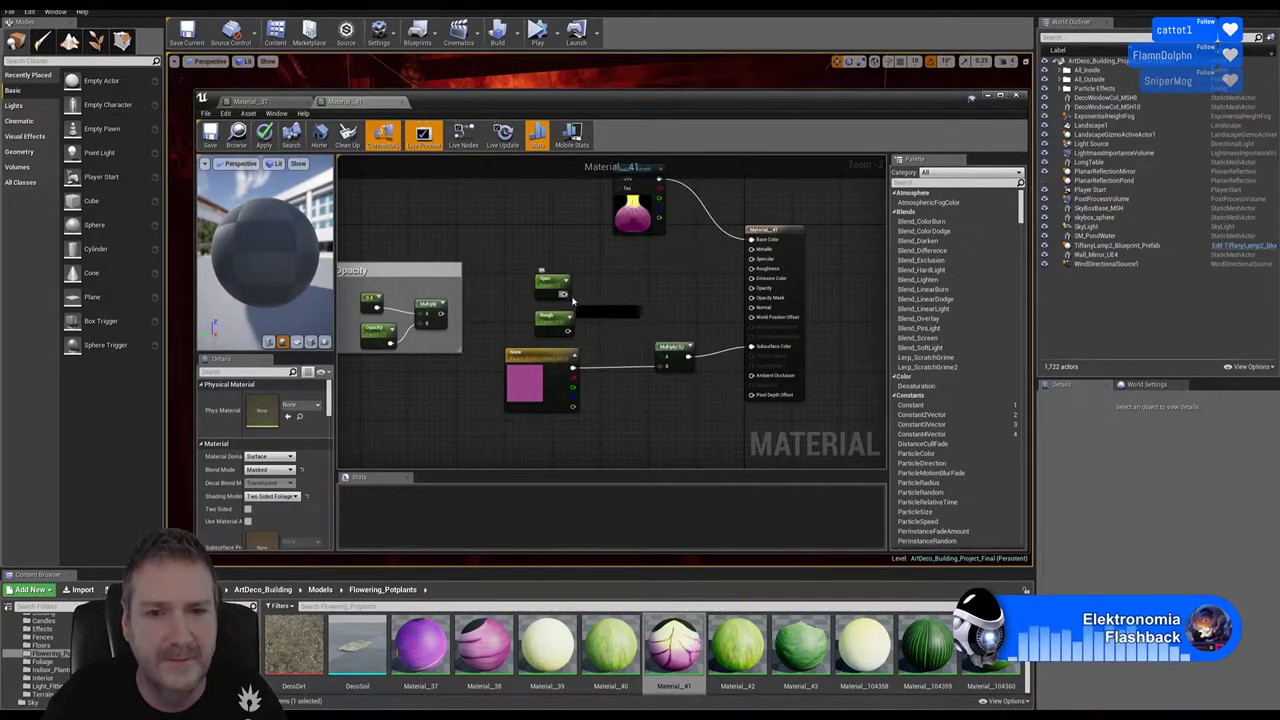
drag(565, 293, 752, 259)
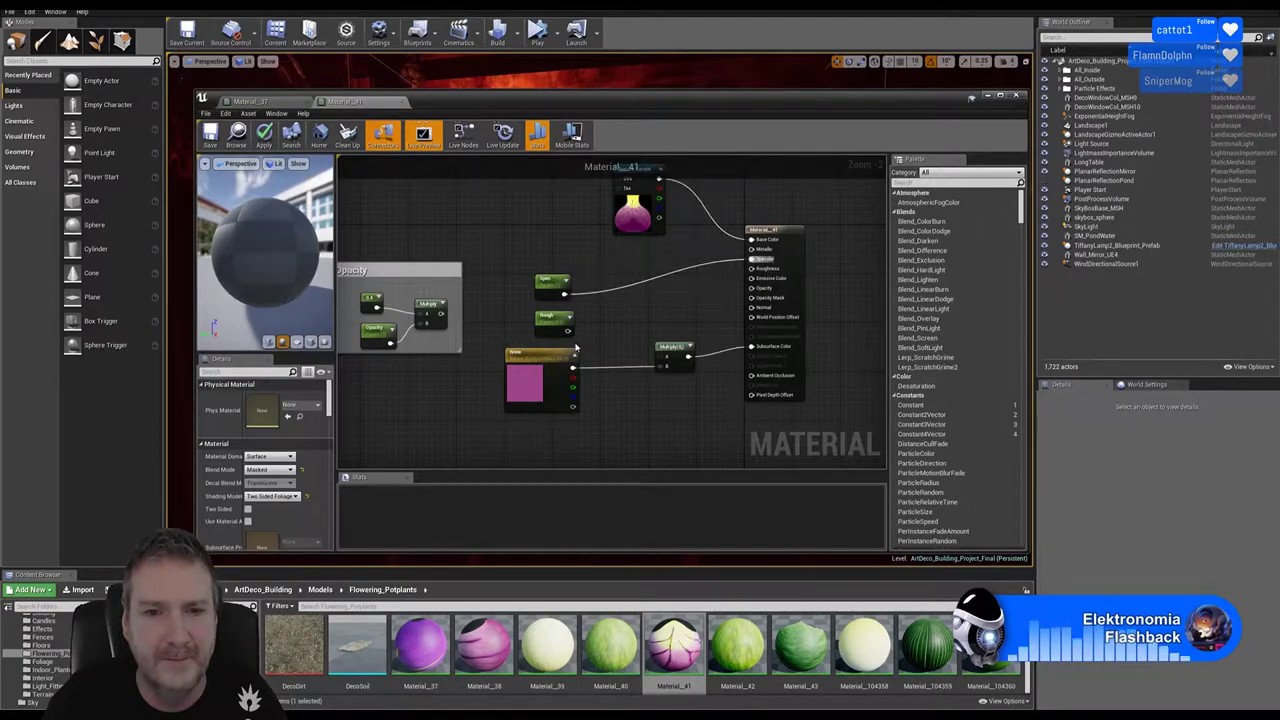
drag(568, 330, 752, 268)
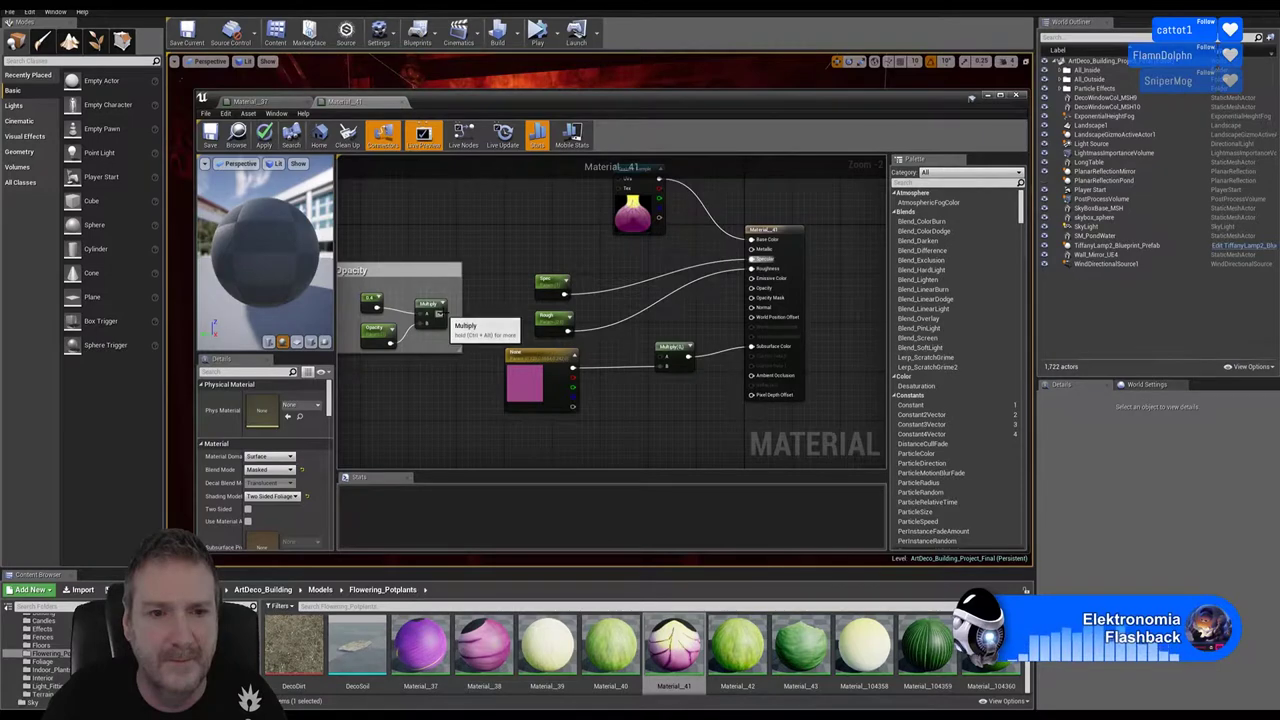
drag(440, 314, 752, 298)
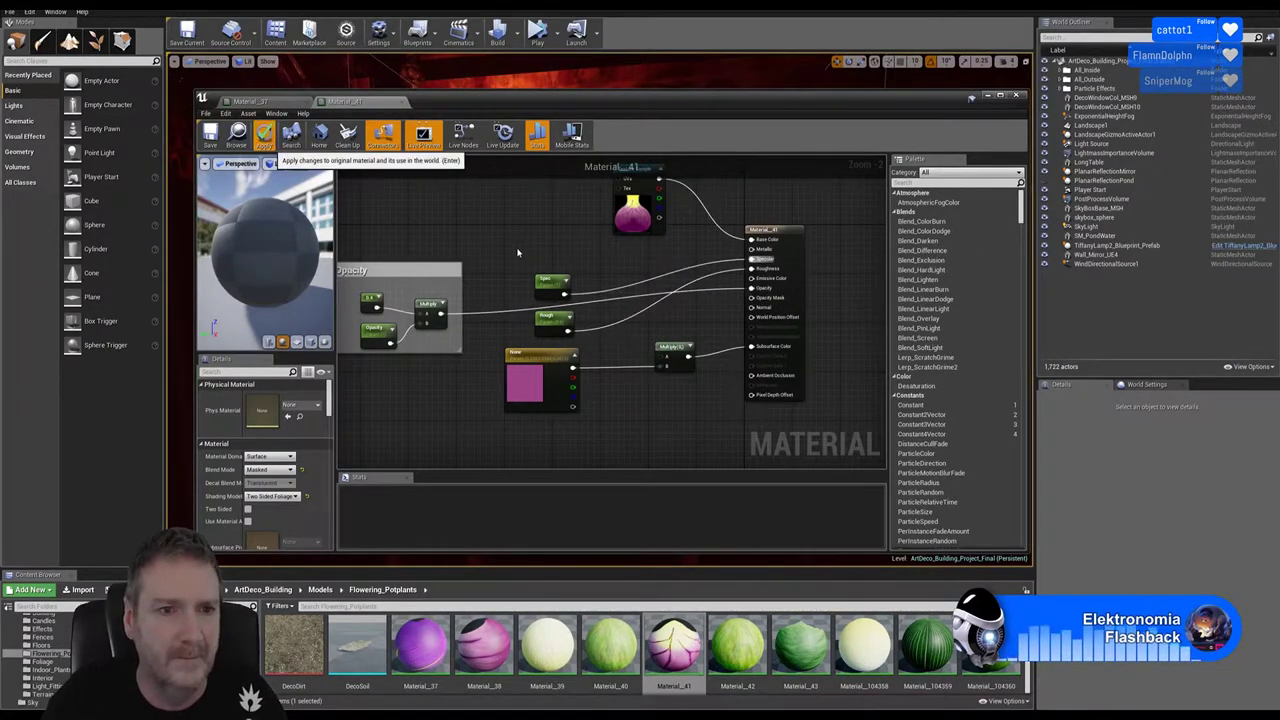
key(Return)
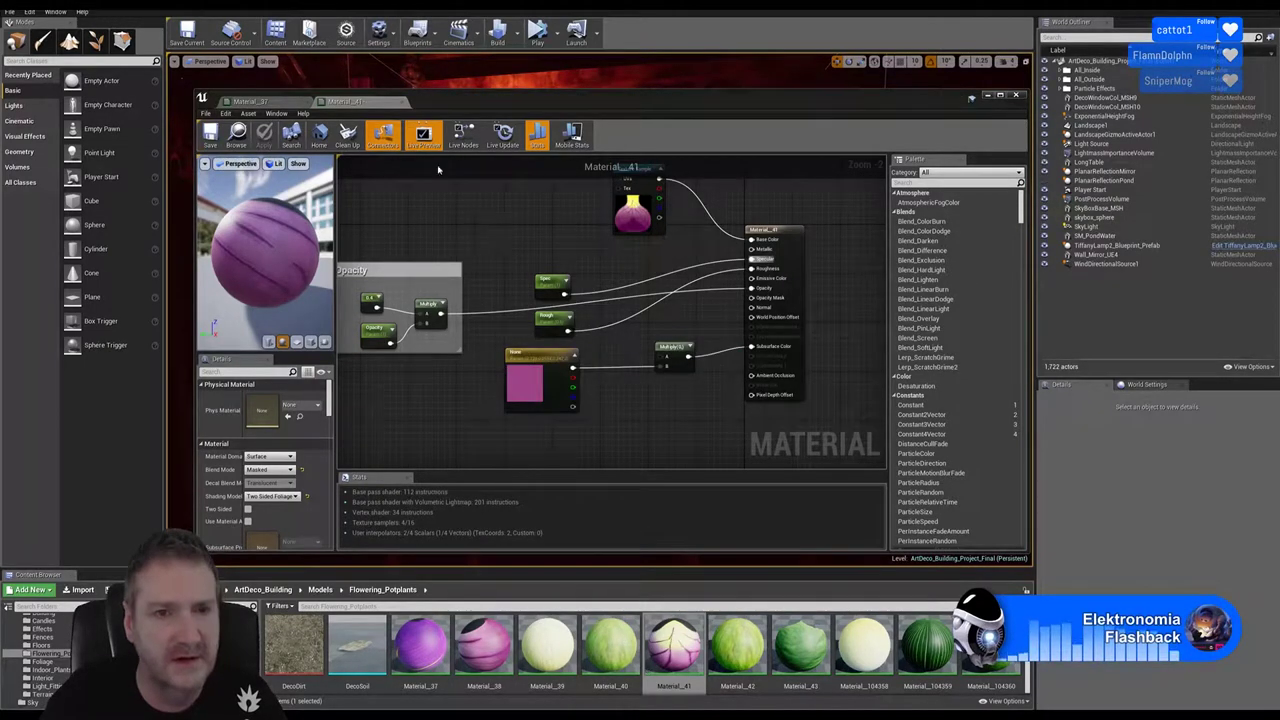
click(403, 102)
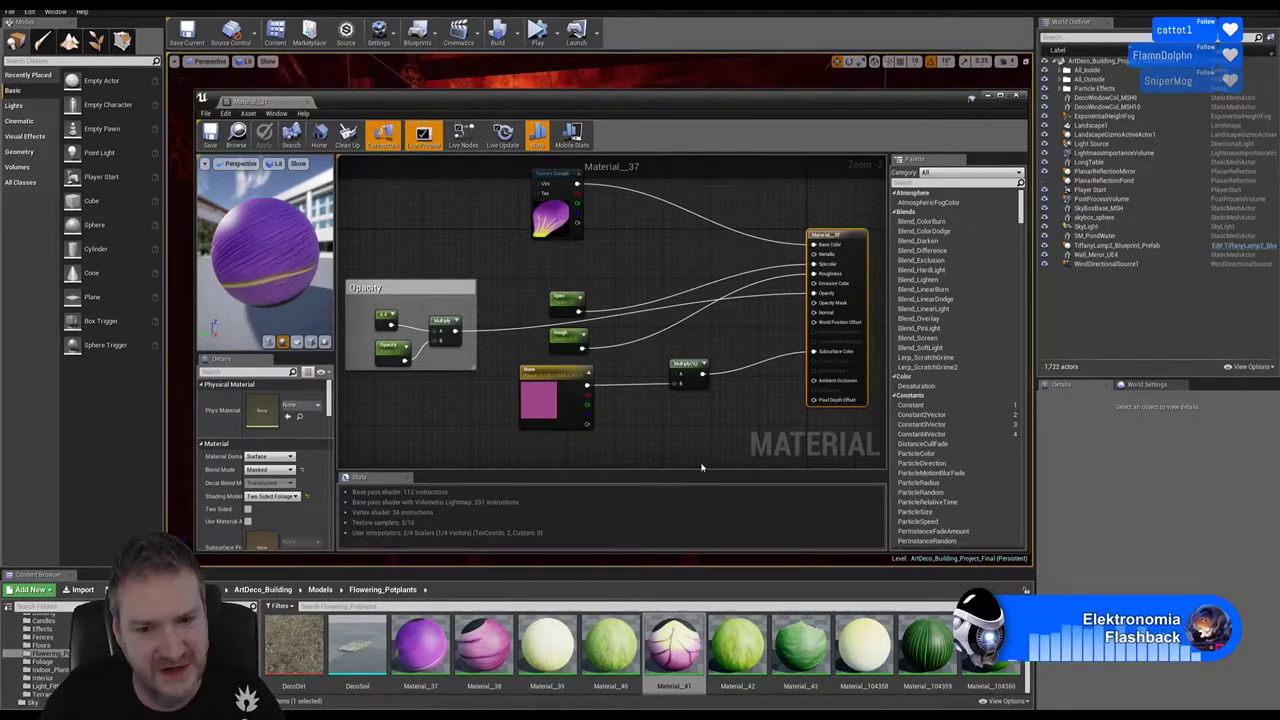
Open Material__42, arrange its texture sample beside the output node and paste the copied foliage nodes below it
double_click(737, 645)
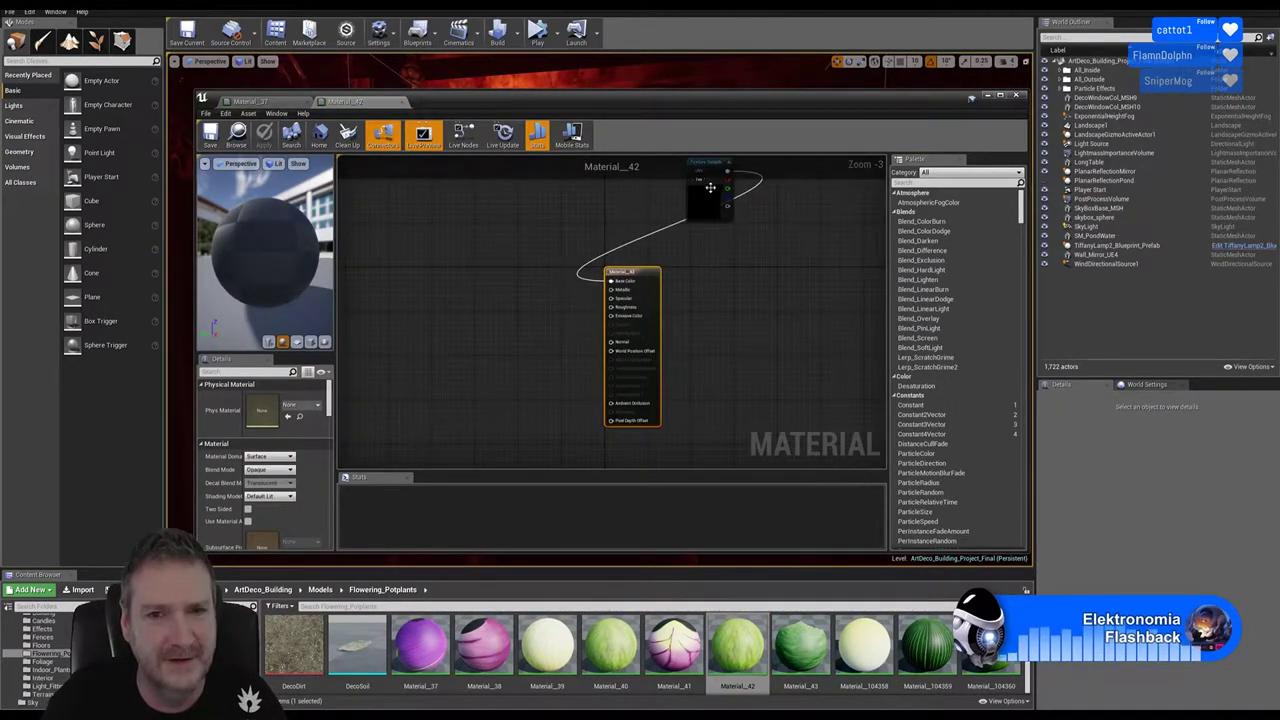
drag(625, 271, 688, 313)
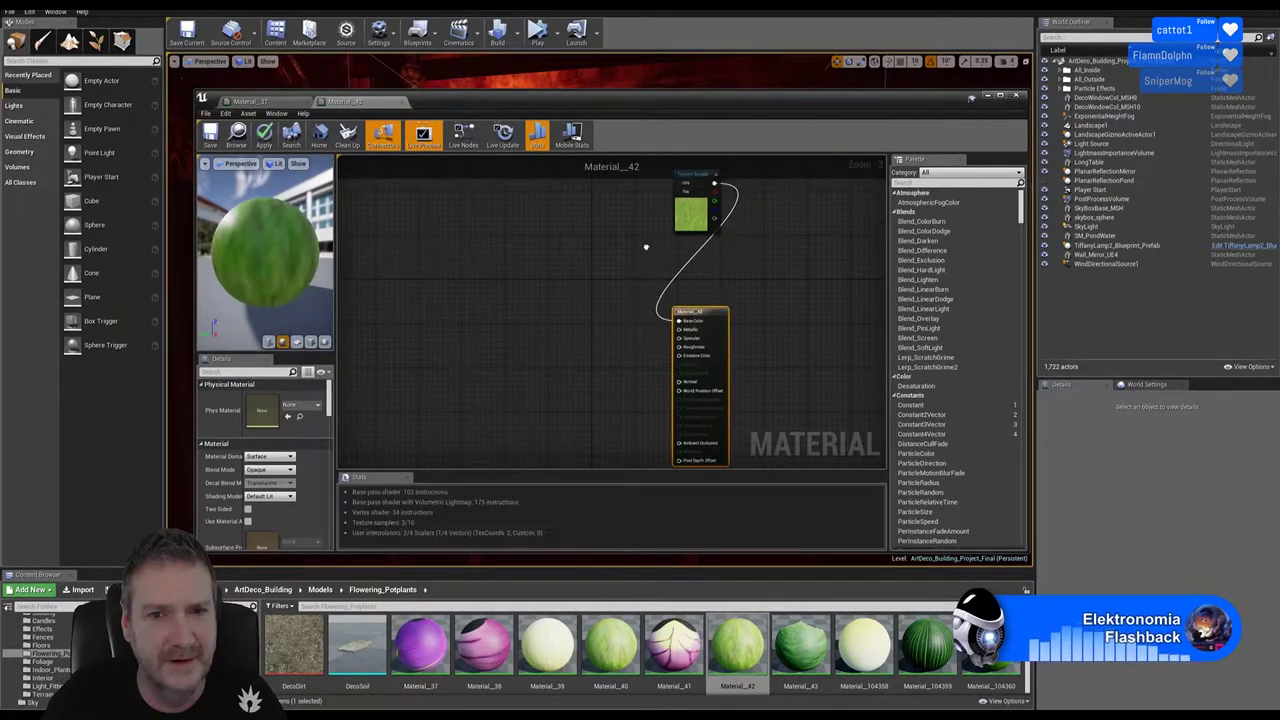
drag(693, 200, 546, 281)
right_drag(577, 386, 636, 350)
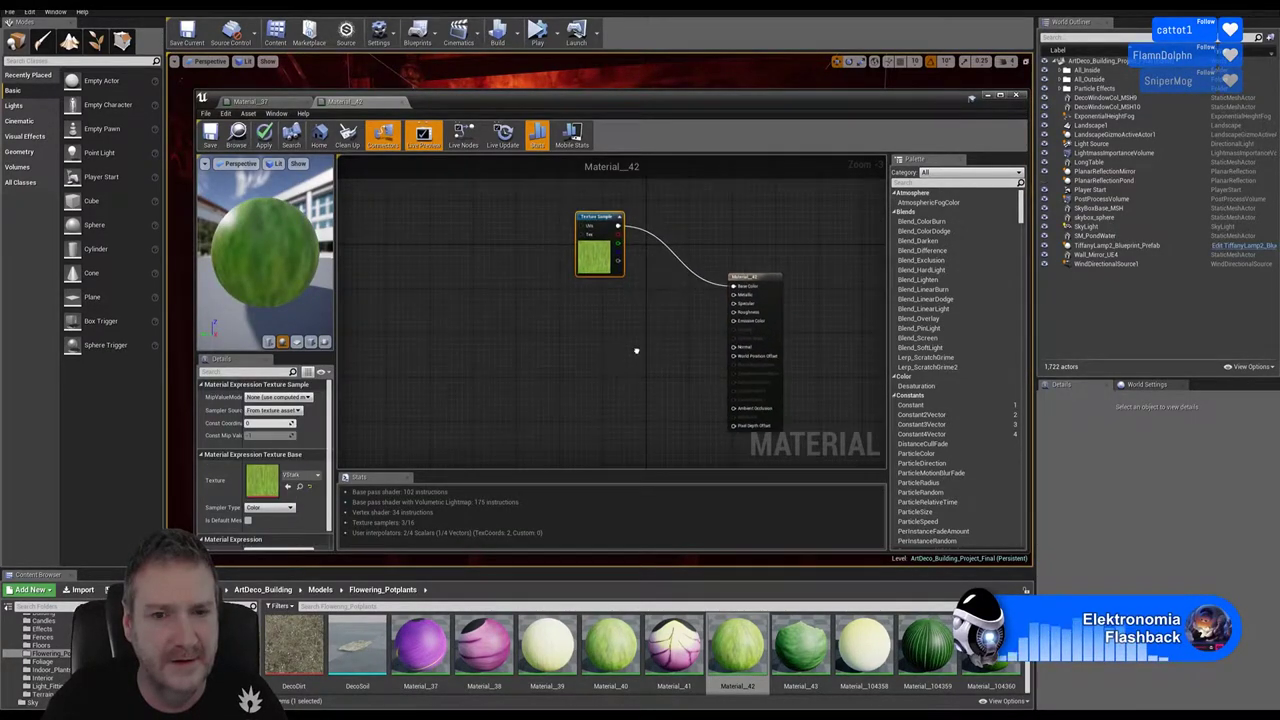
key(ctrl+v)
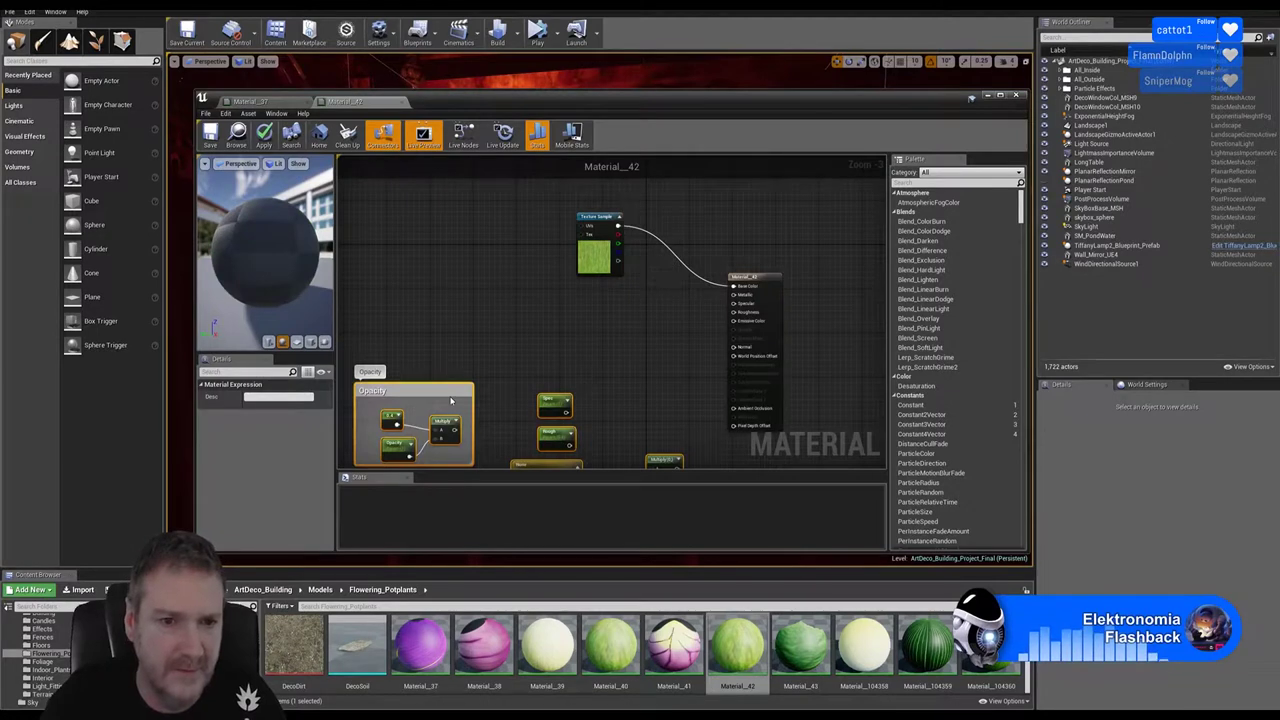
drag(451, 401, 446, 308)
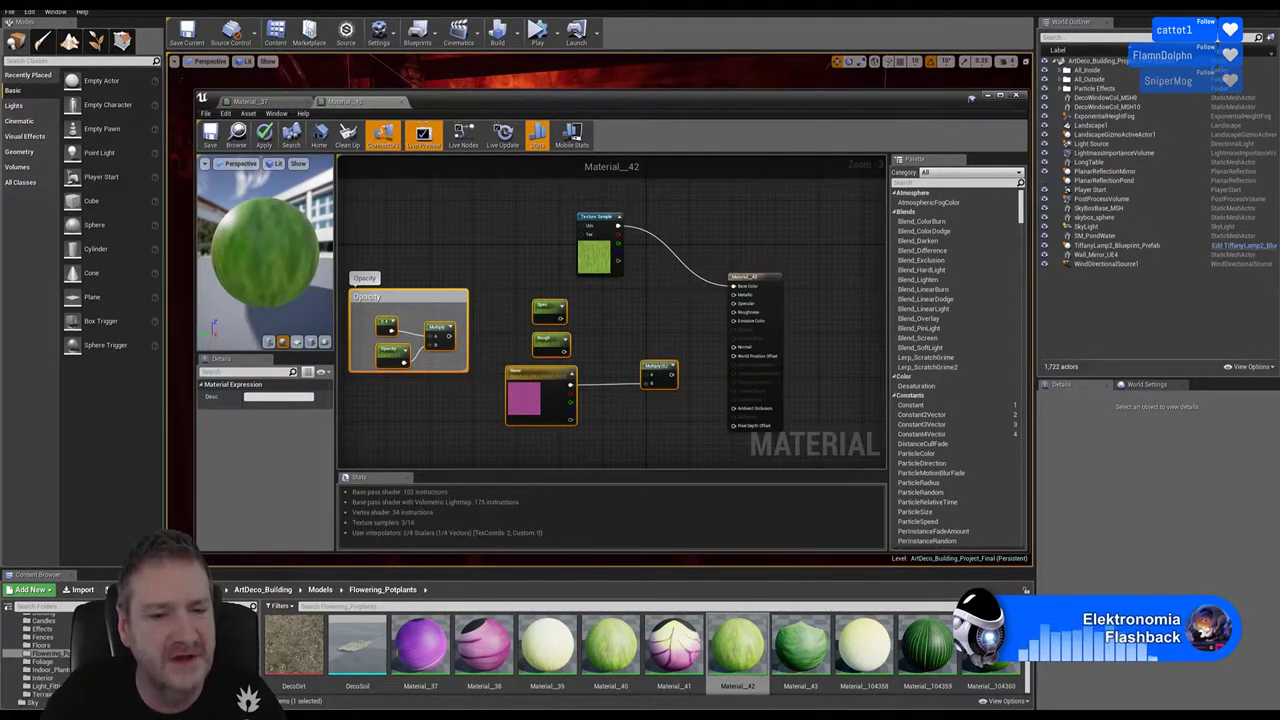
Switch to 3ds Max, select the planter together with its soil and plants, and clear the selection
key(alt+Tab)
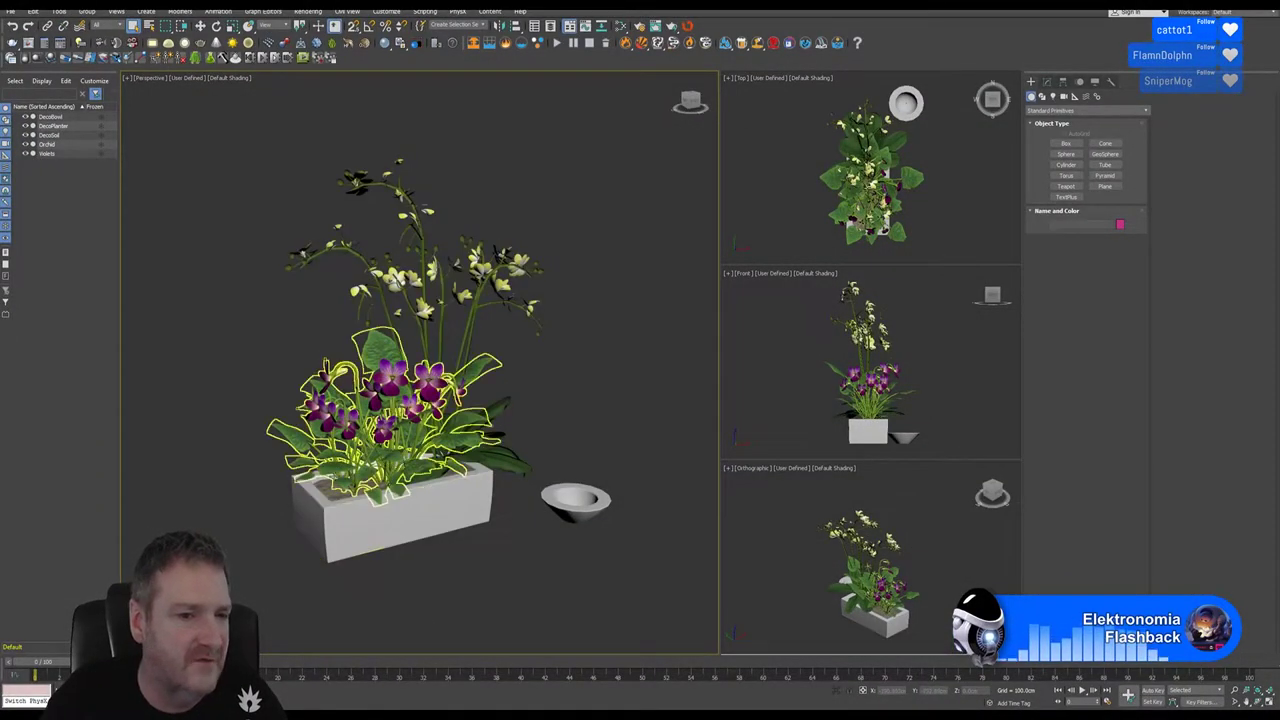
drag(230, 145, 516, 627)
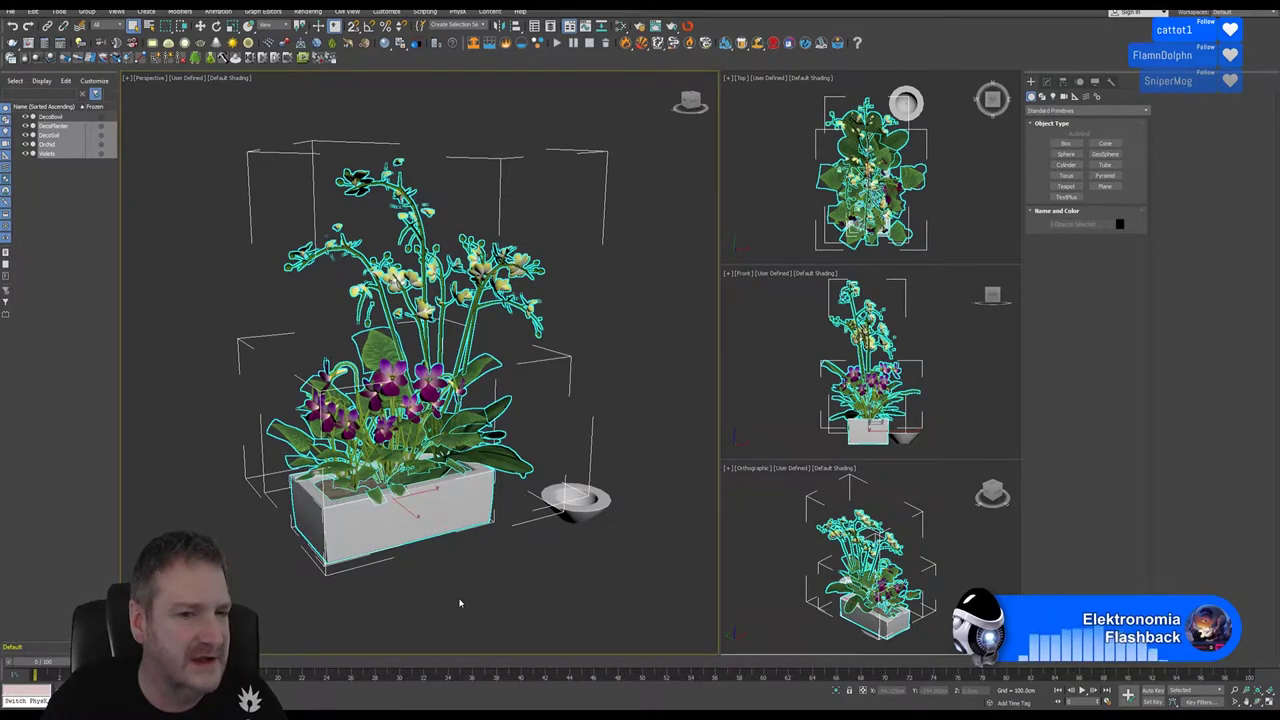
click(414, 602)
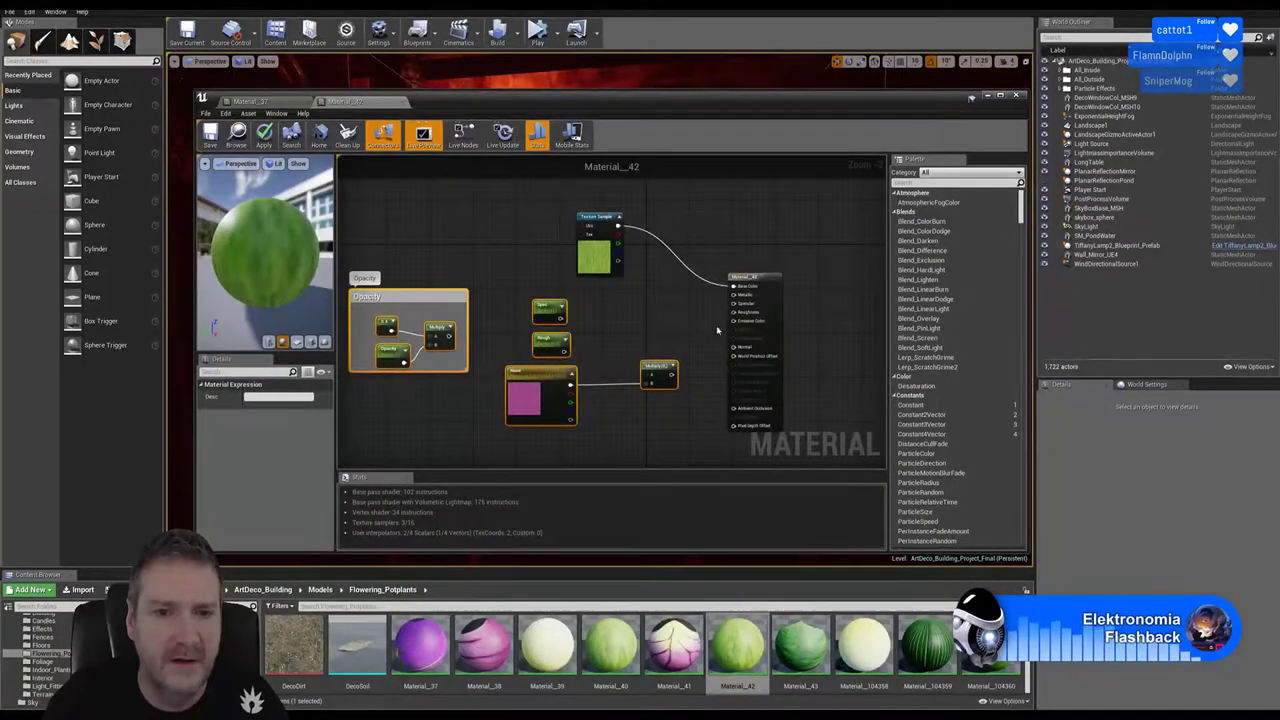
Return to the Unreal Editor and set Material__42's subsurface colour parameter to a muted green, about R 0.20, G 0.34, B 0.10
right_drag(663, 329, 675, 318)
double_click(532, 391)
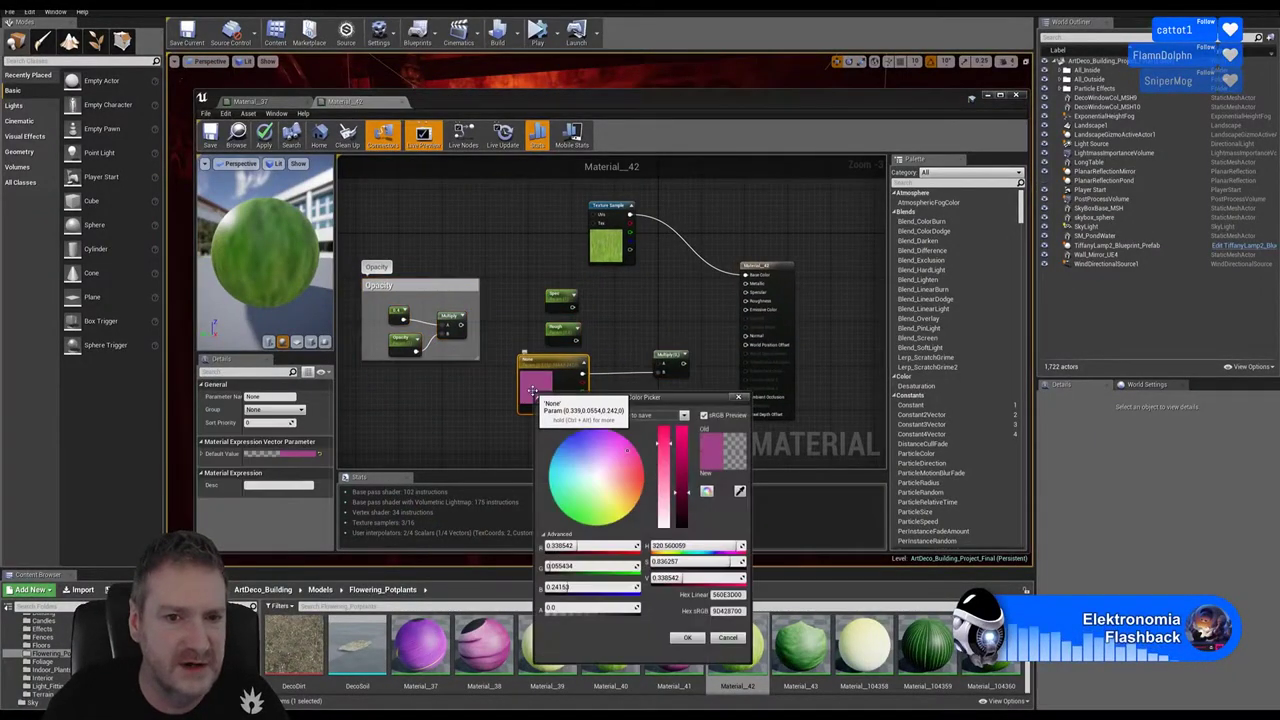
click(581, 513)
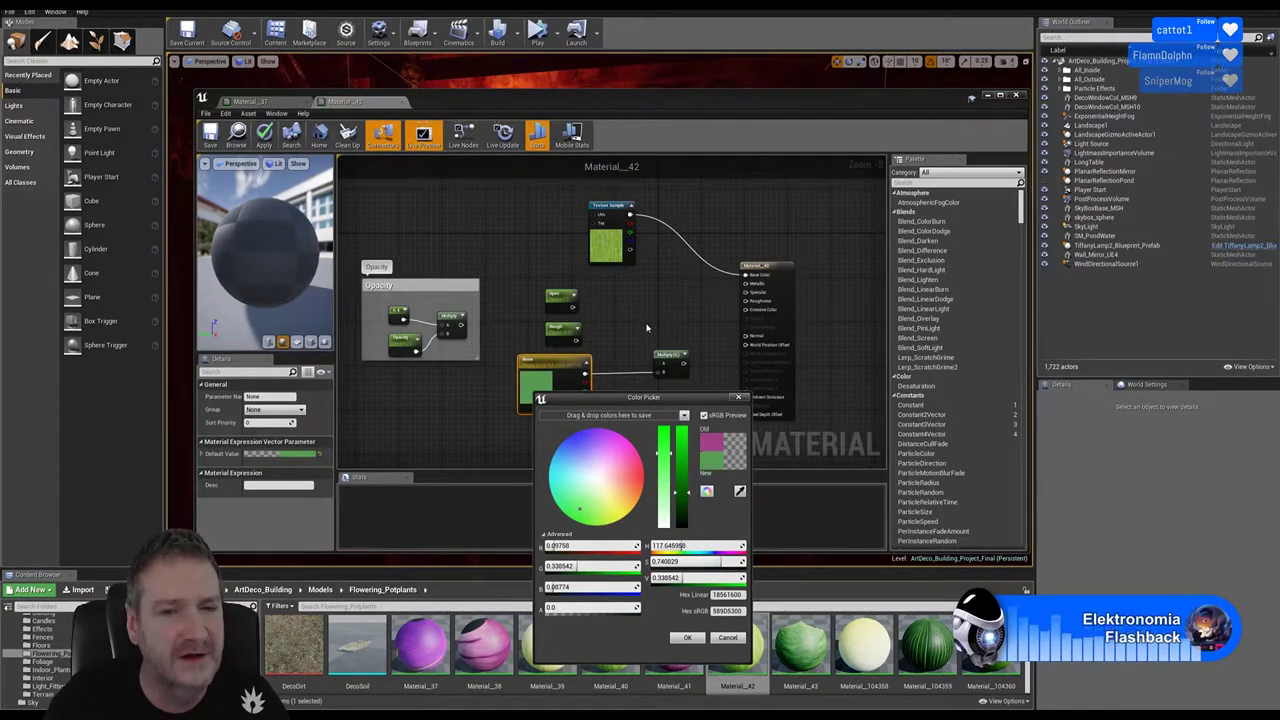
click(596, 511)
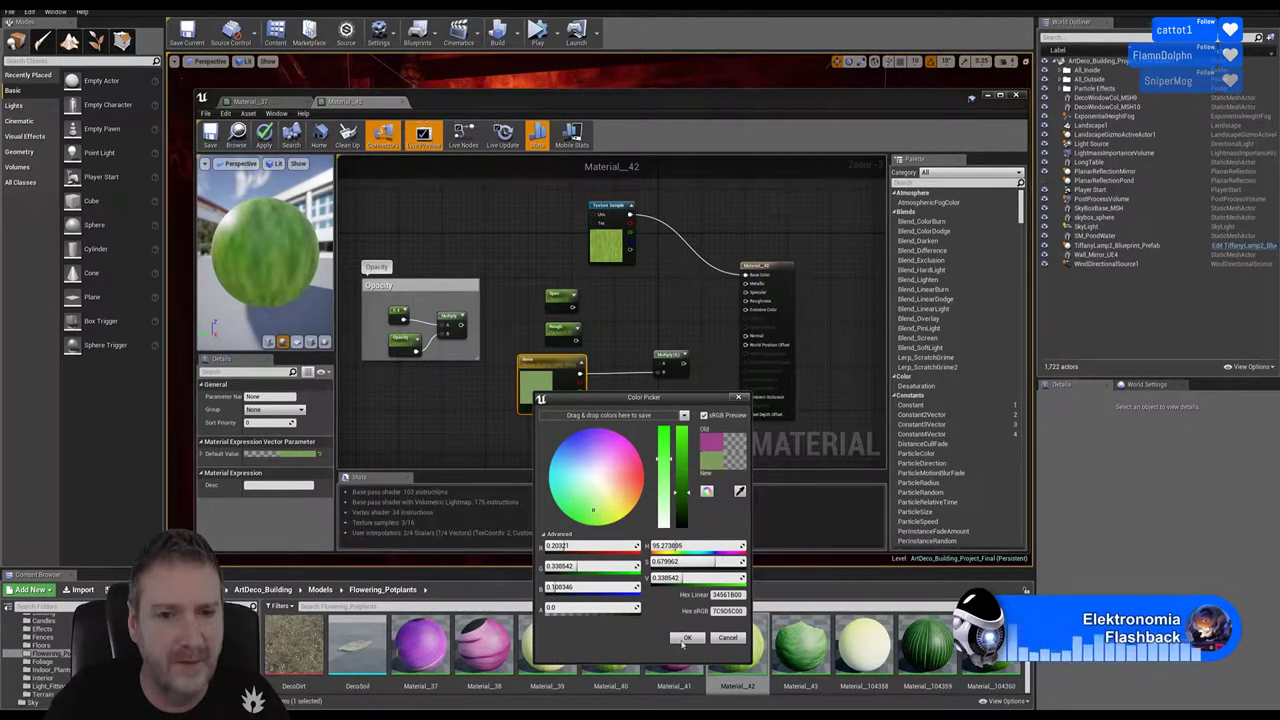
click(687, 638)
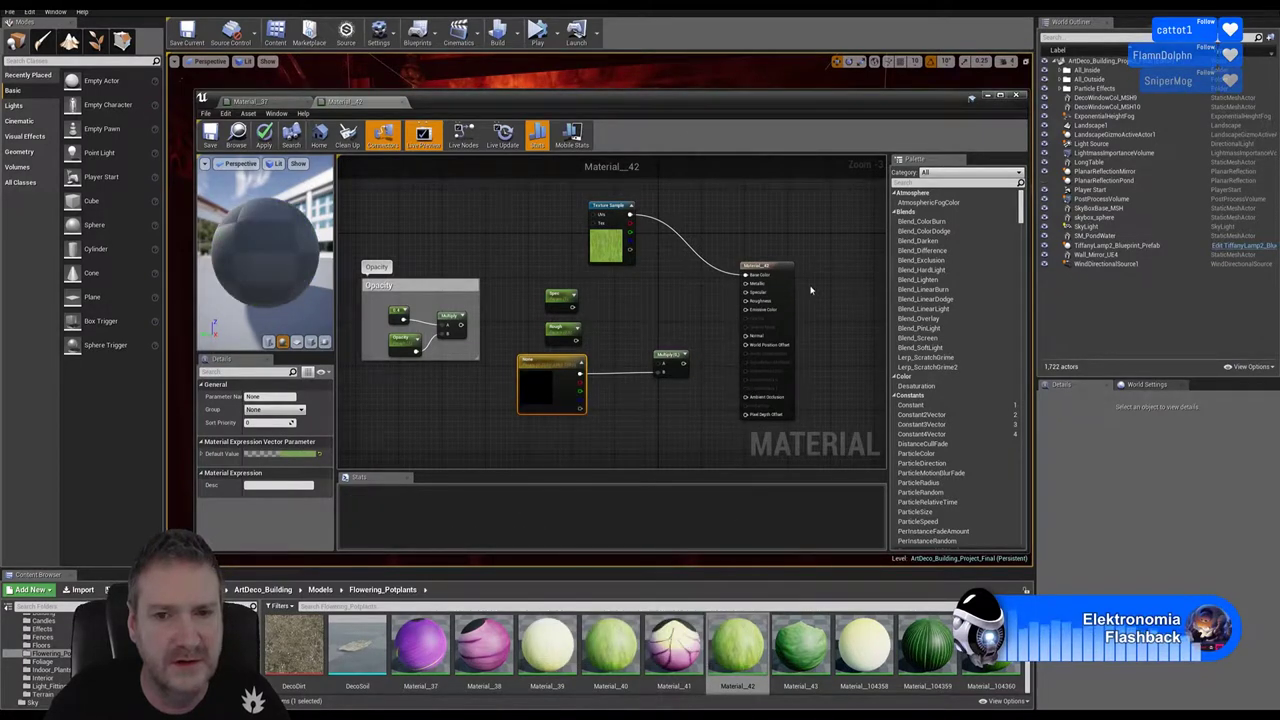
Set Material__42's blend mode to Masked and its shading model to Two Sided Foliage
scroll(810, 290, up, 1)
click(775, 267)
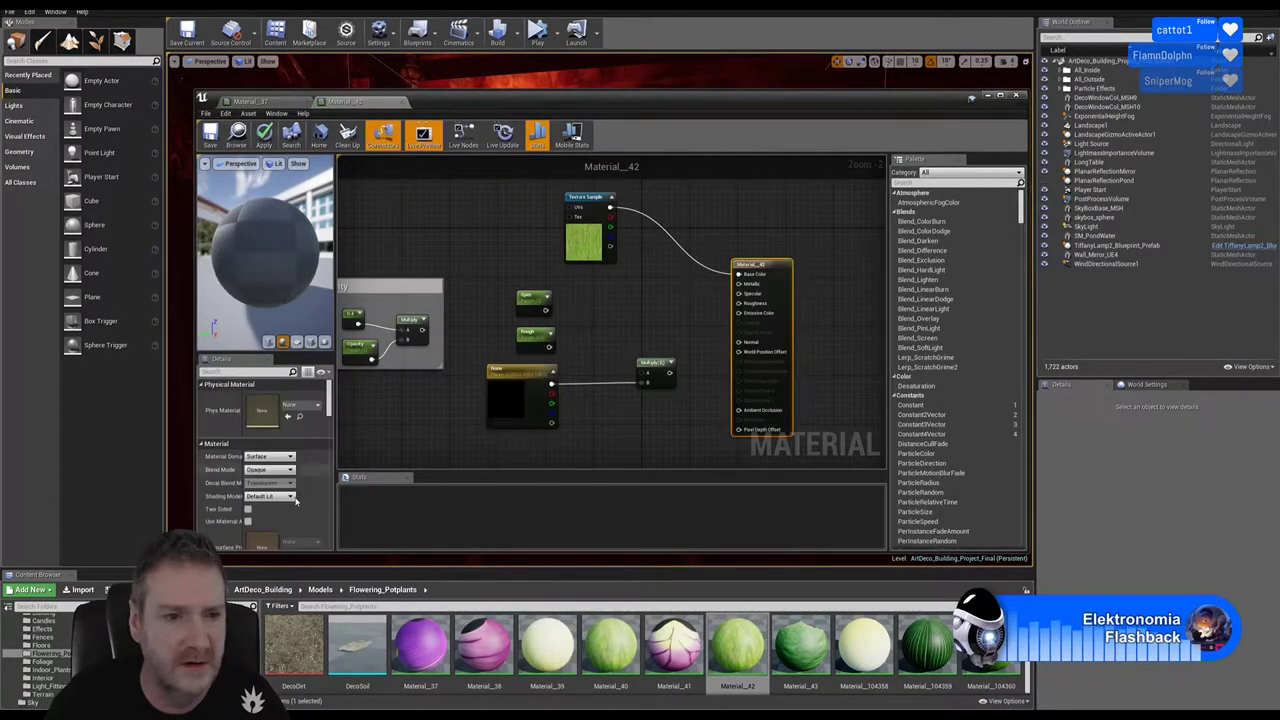
click(270, 469)
click(262, 485)
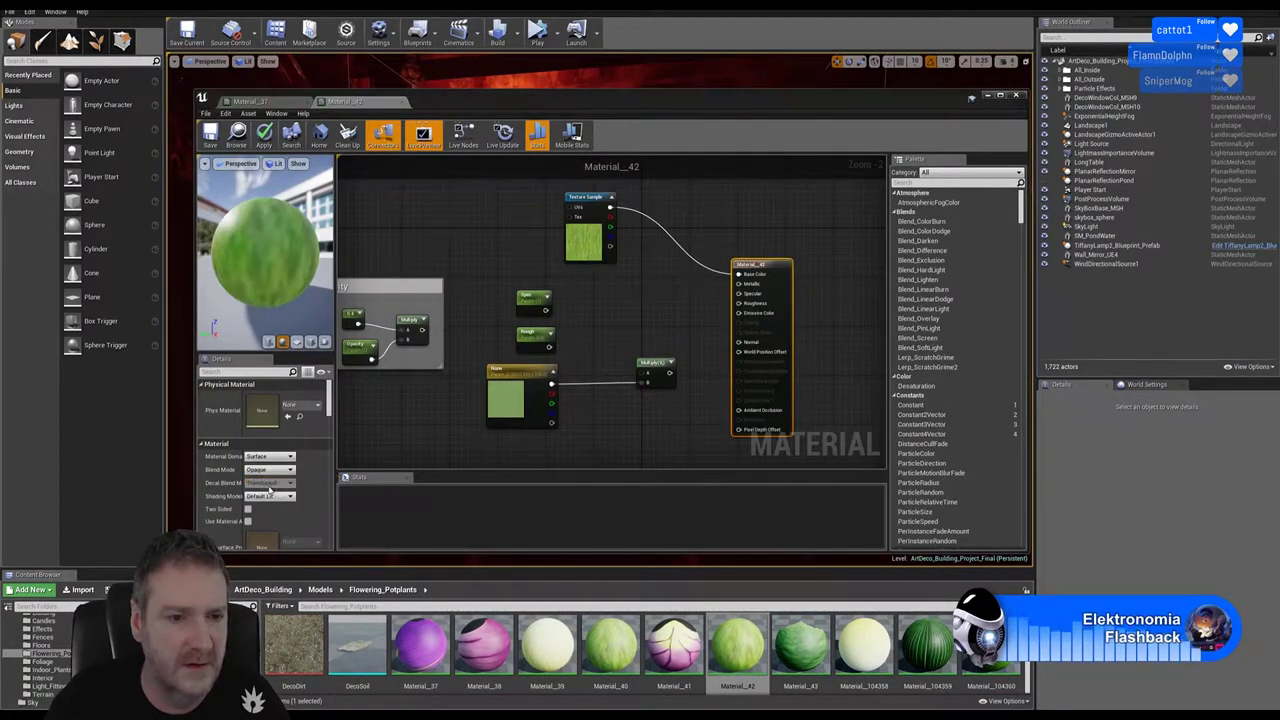
click(283, 497)
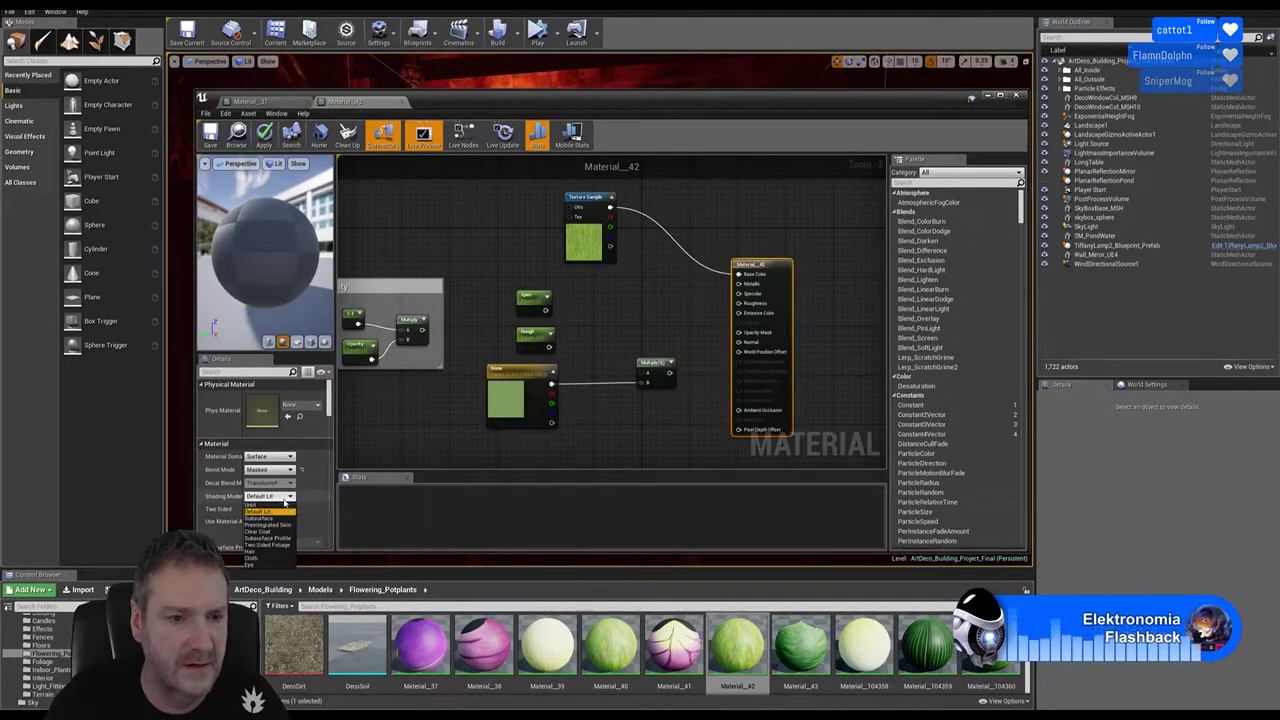
click(267, 544)
Wire Material__42's colour Multiply to Subsurface Color, Spec to Specular, Rough to Roughness, and the opacity Multiply to Opacity
drag(669, 373, 740, 381)
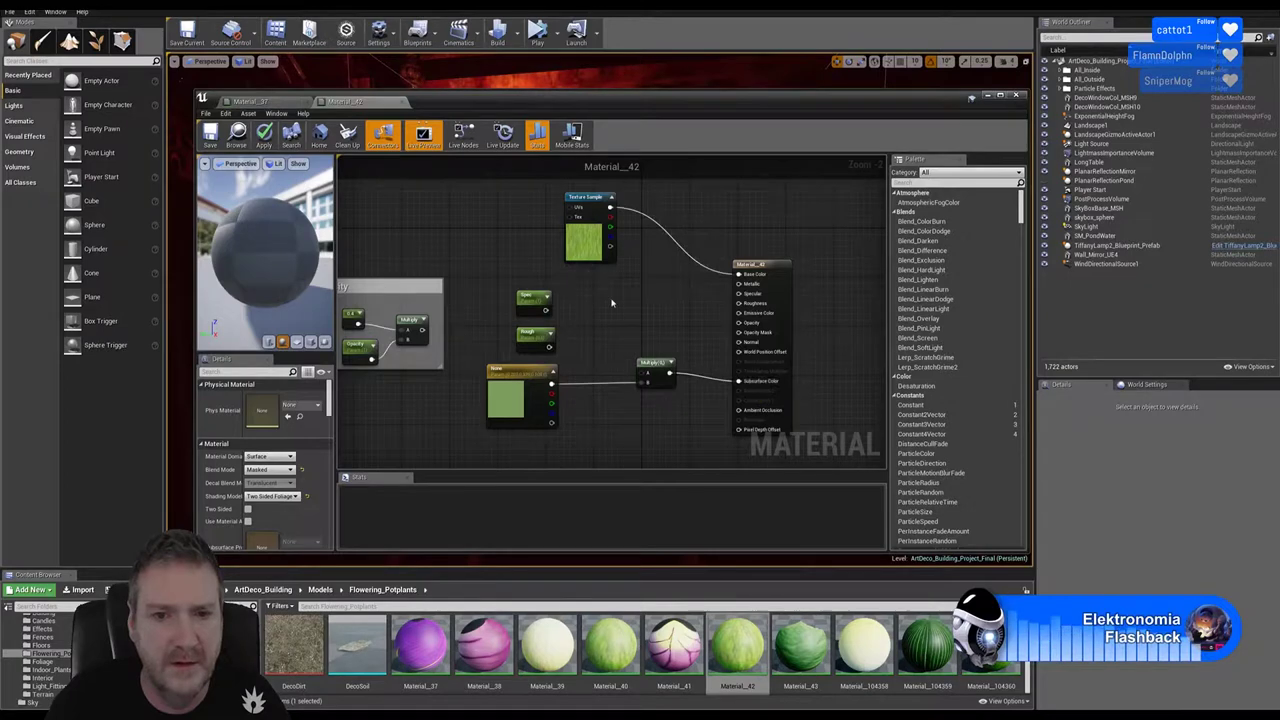
drag(545, 310, 740, 294)
drag(548, 346, 740, 304)
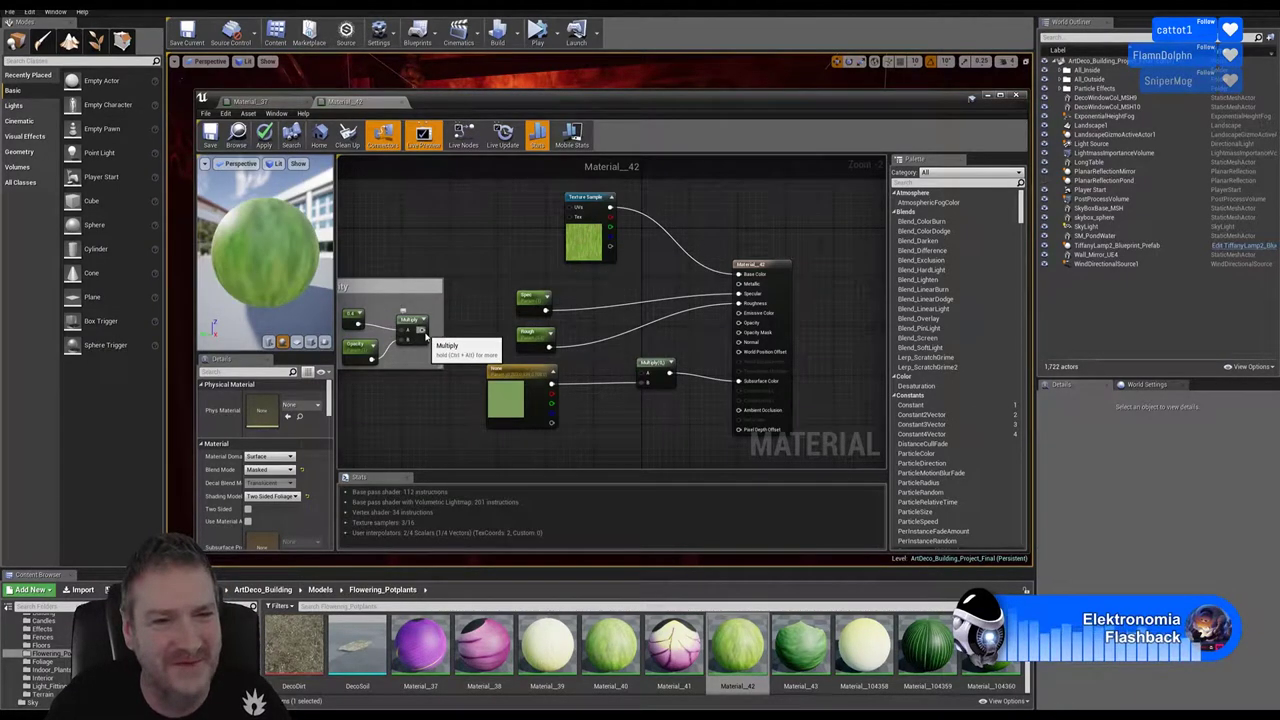
drag(421, 330, 740, 323)
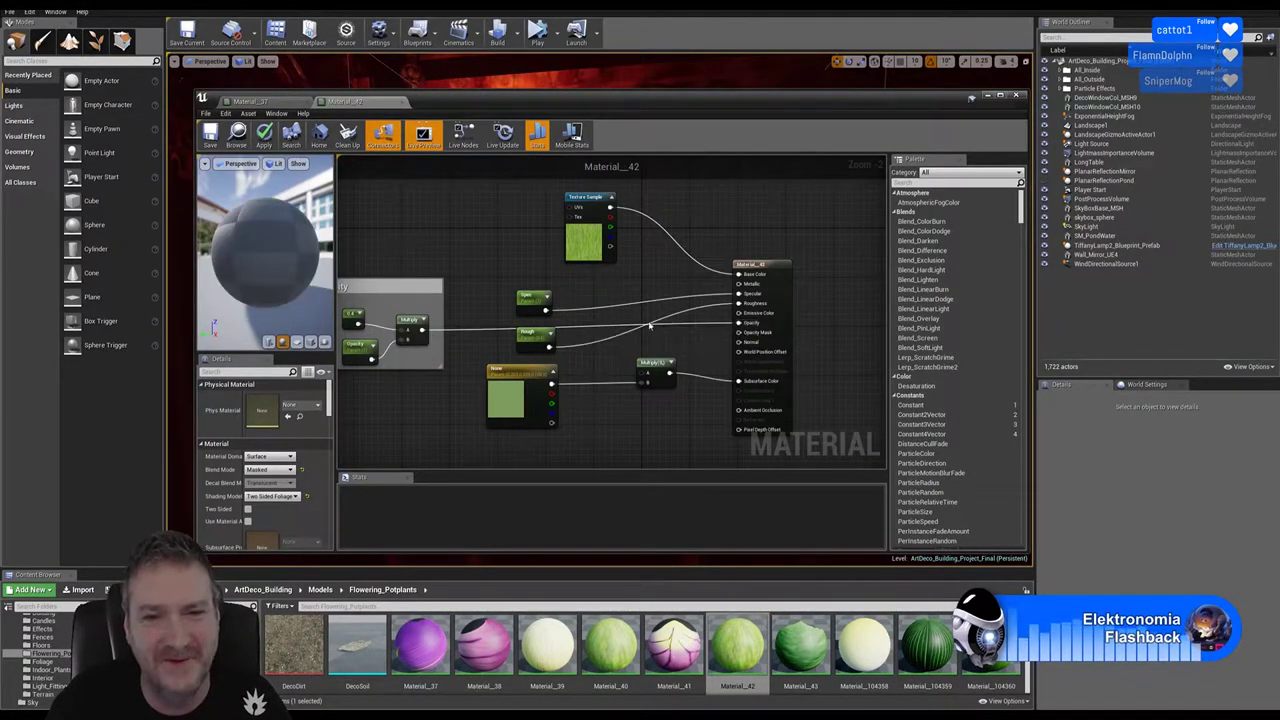
Apply and save the changes to Material__42, and close its editor
click(264, 135)
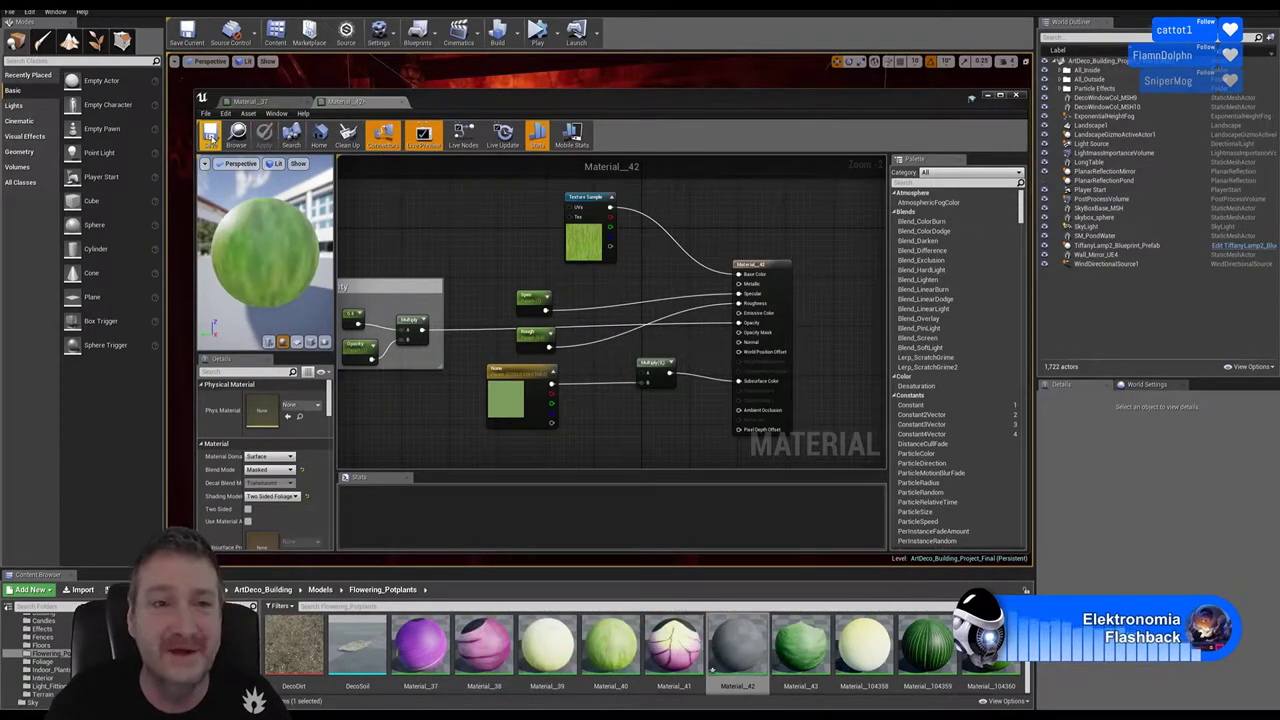
click(210, 135)
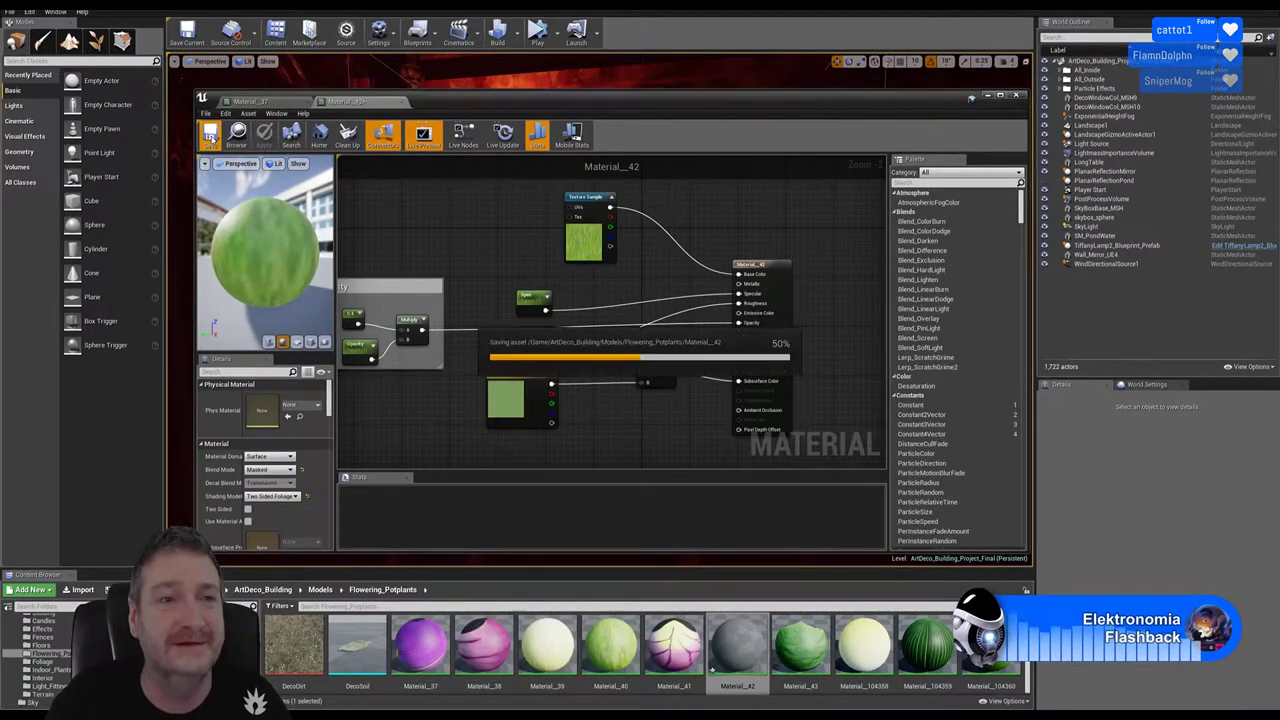
click(404, 102)
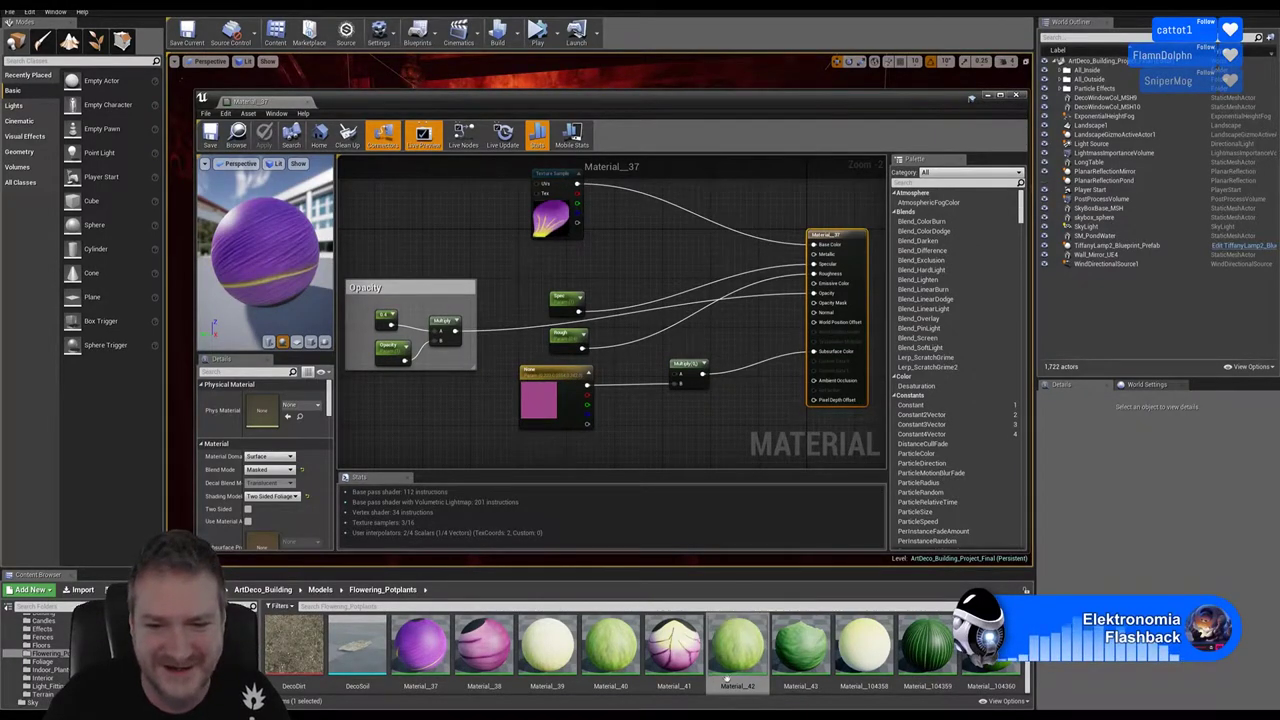
Open Material__43, examine its opacity, specular, roughness and subsurface node connections, and close it
double_click(806, 650)
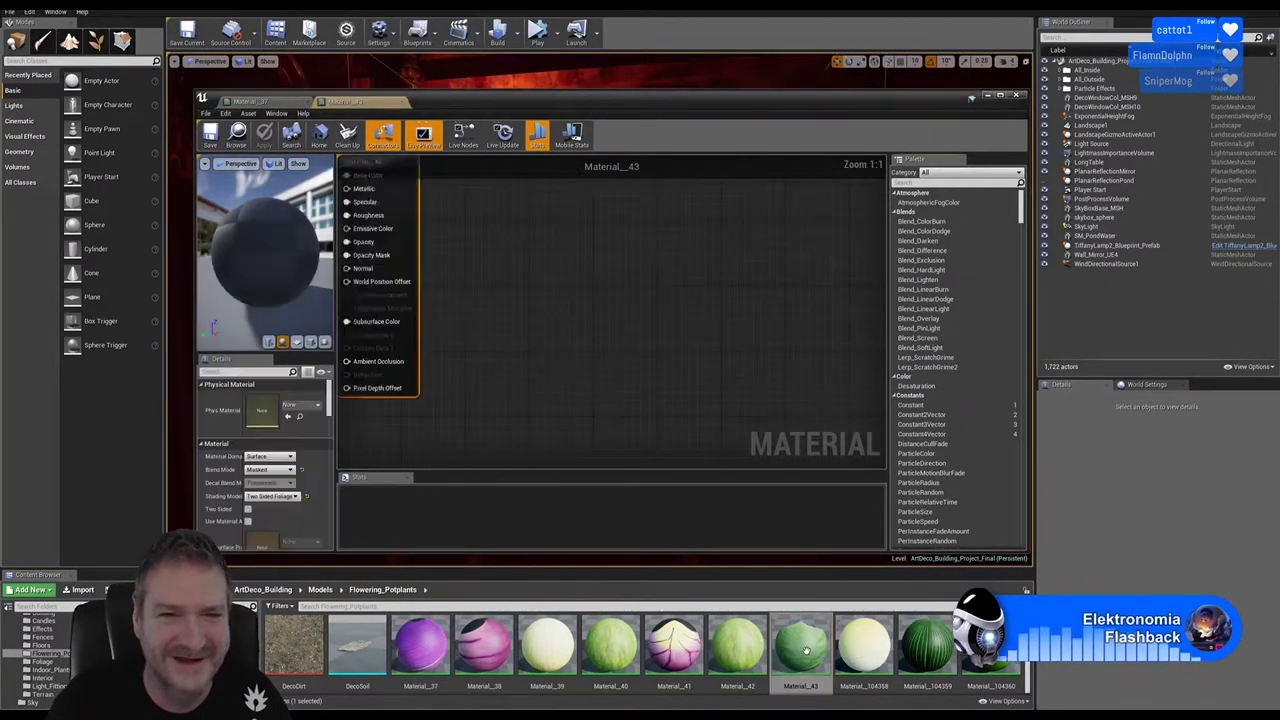
right_drag(493, 314, 623, 326)
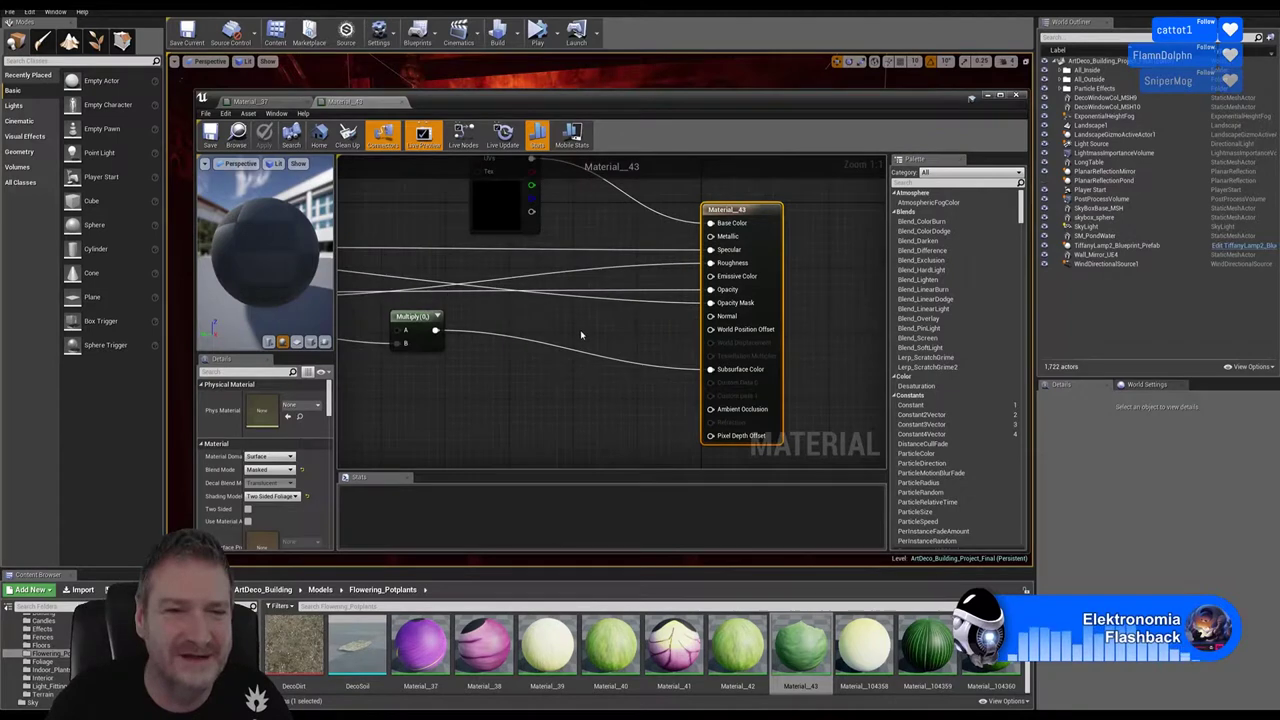
scroll(581, 335, down, 2)
right_drag(510, 411, 576, 406)
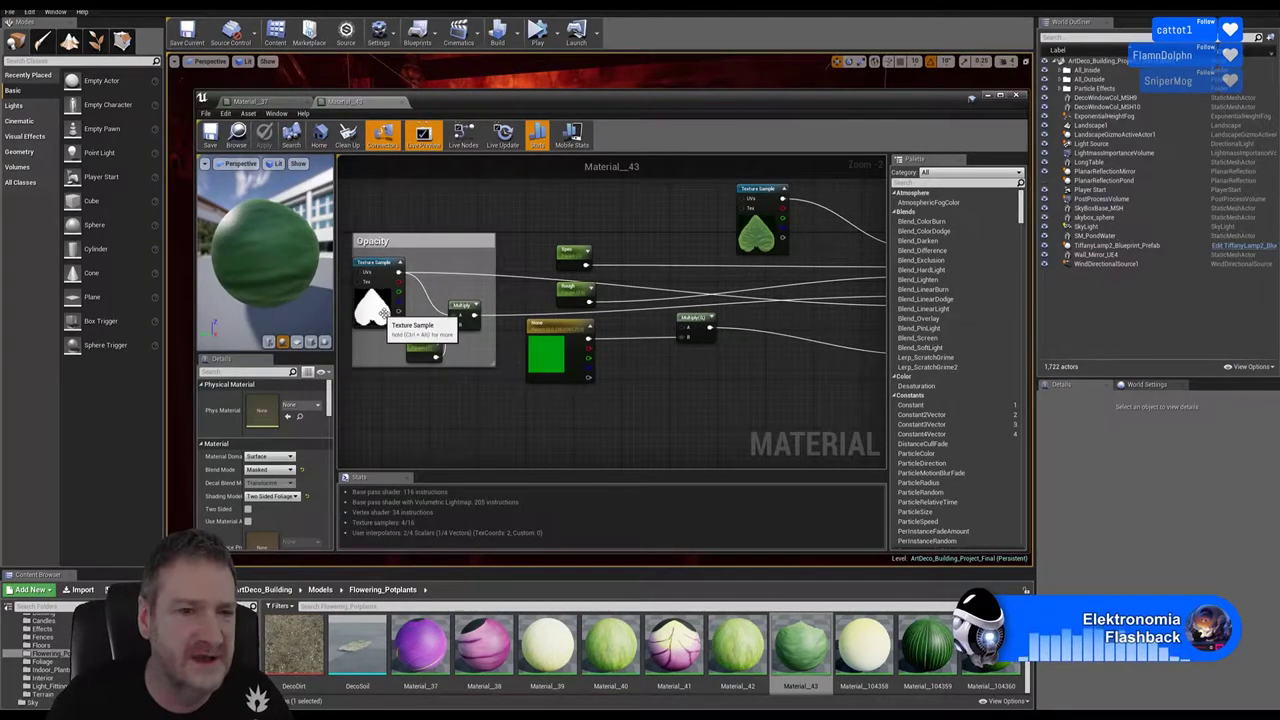
right_drag(757, 389, 609, 385)
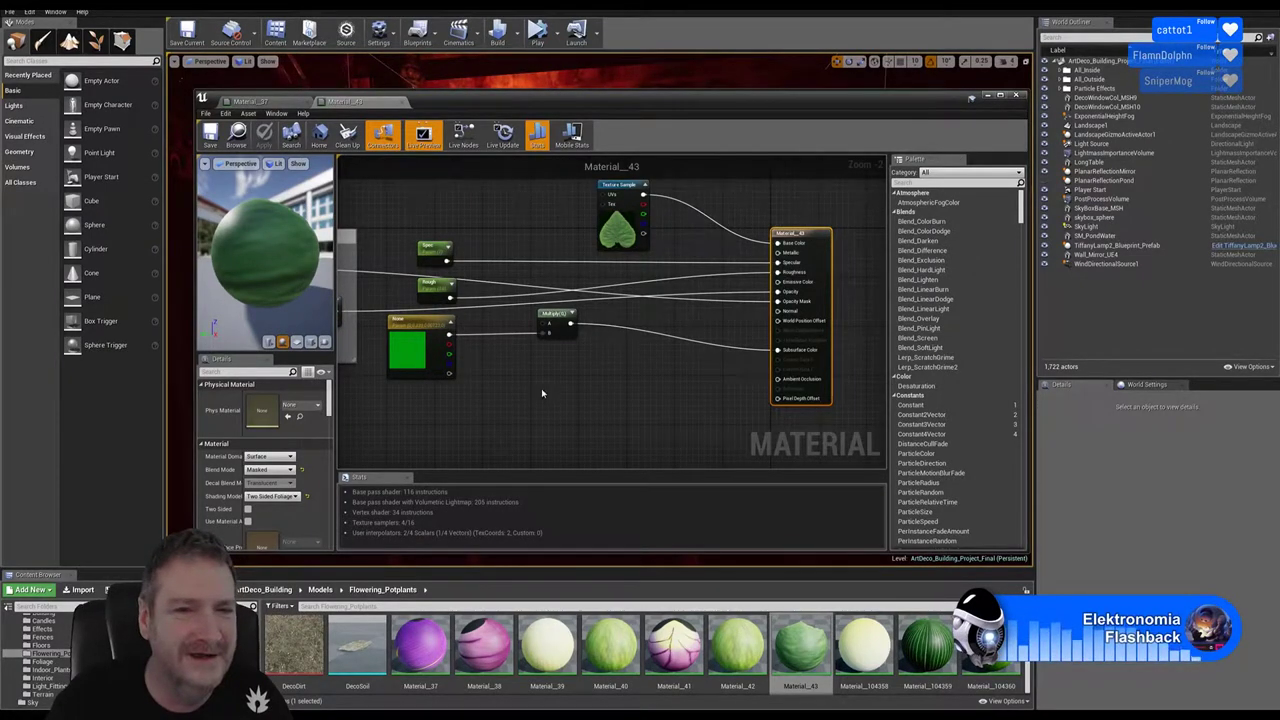
right_drag(542, 393, 617, 396)
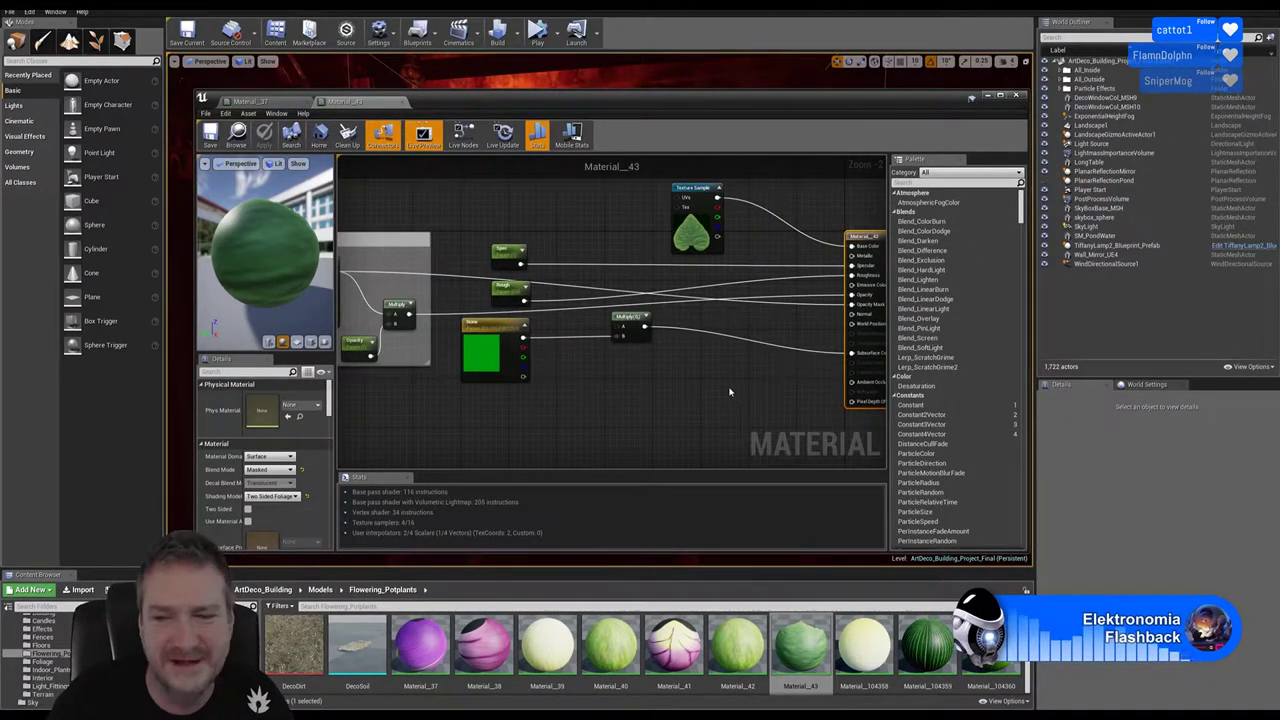
right_drag(730, 392, 694, 391)
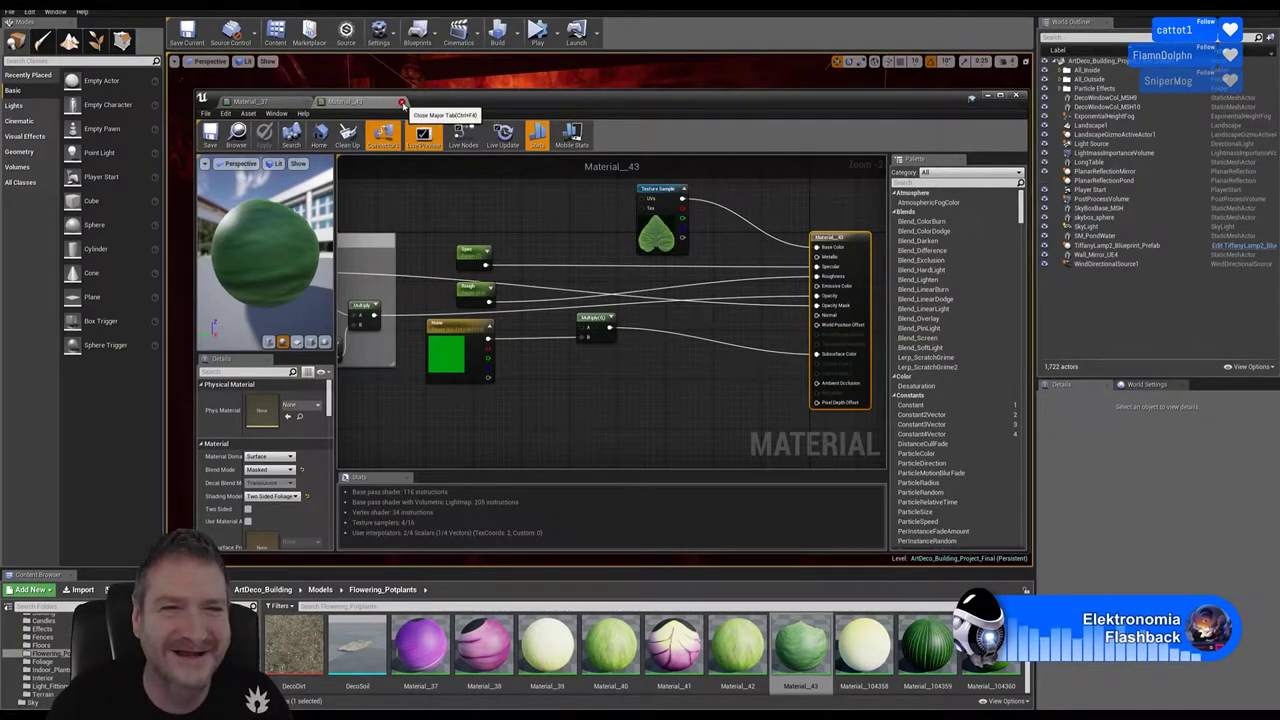
click(401, 102)
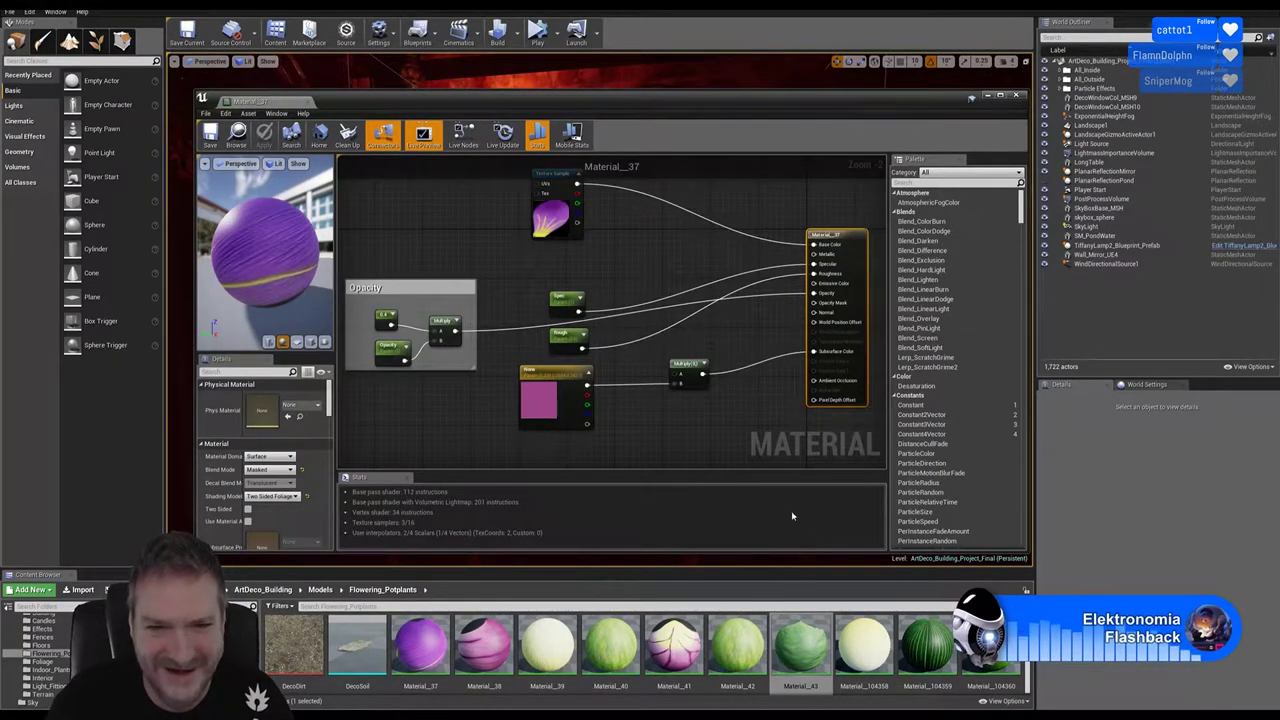
Open Material__104358, arrange its texture sample beside the output node and paste the copied foliage nodes below it
double_click(866, 645)
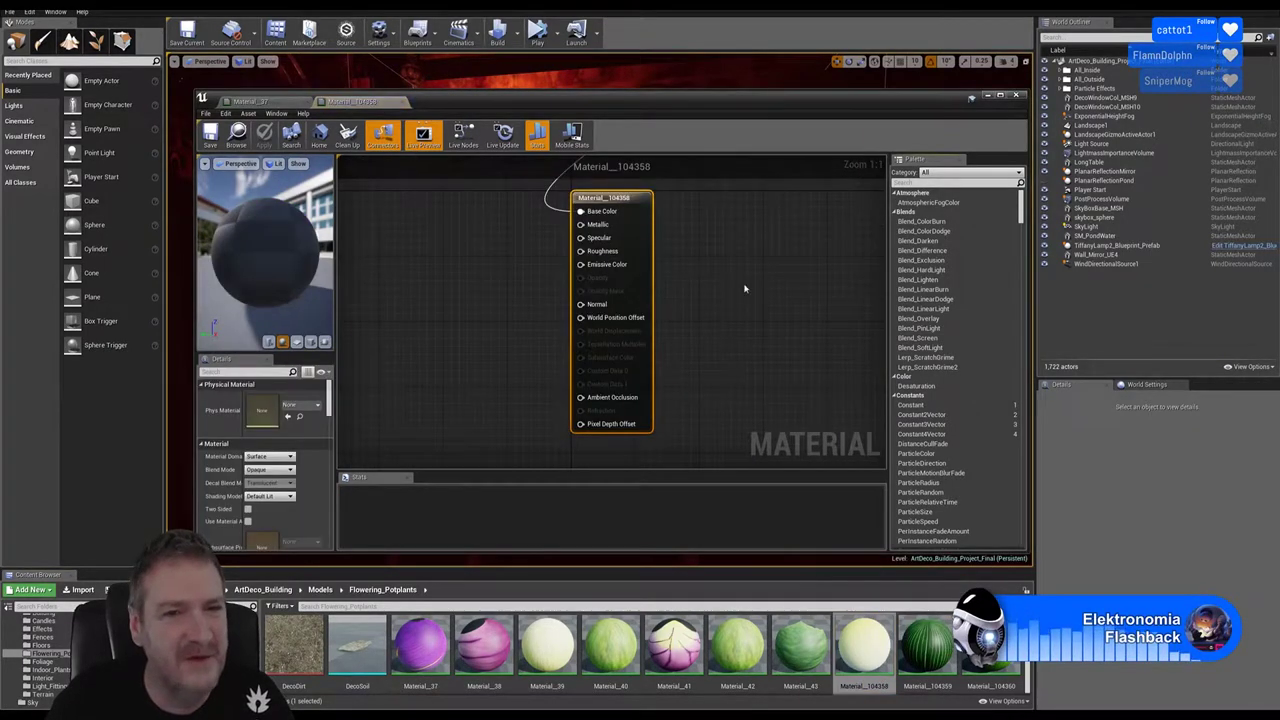
scroll(735, 320, down, 3)
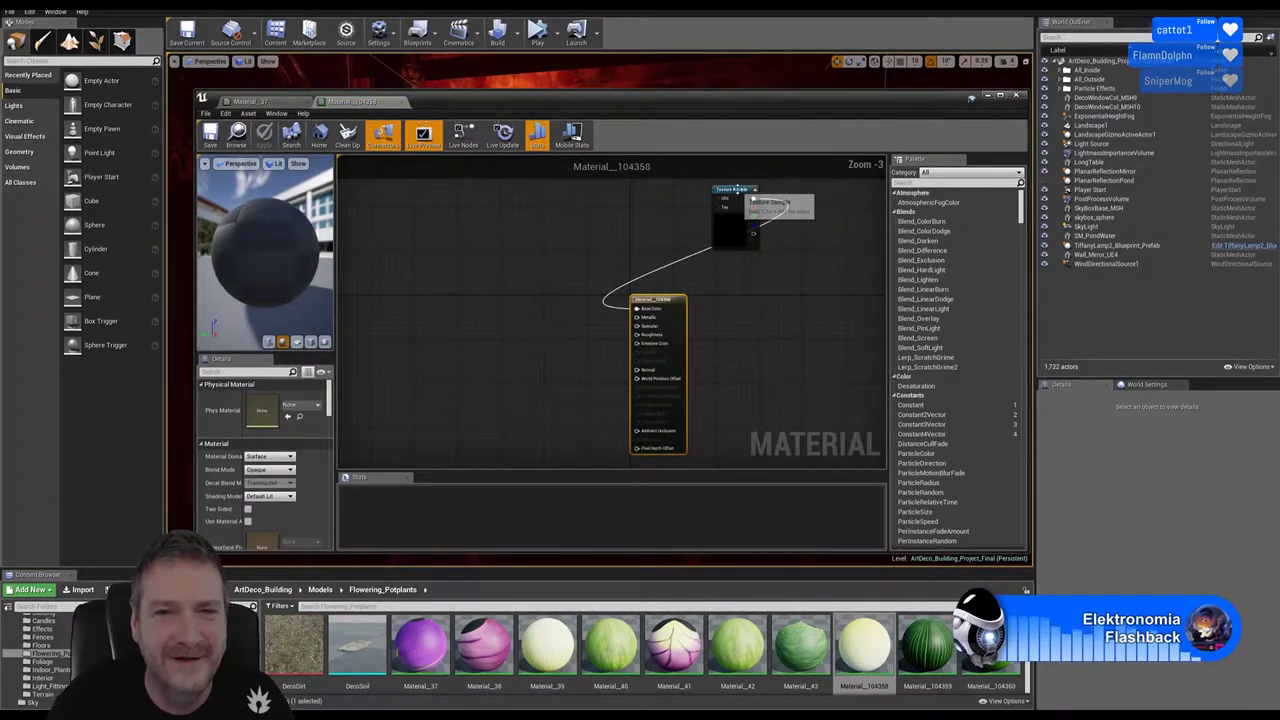
drag(737, 190, 529, 257)
right_drag(704, 257, 761, 218)
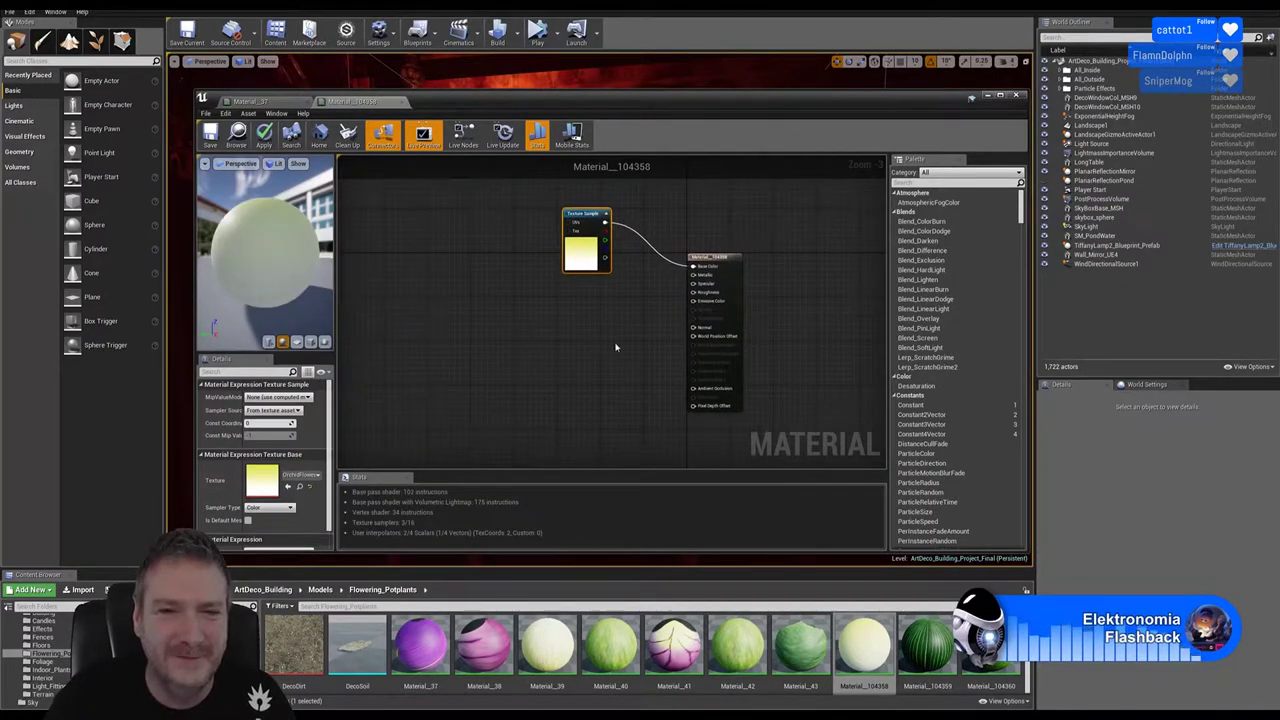
right_drag(549, 353, 579, 341)
key(ctrl+v)
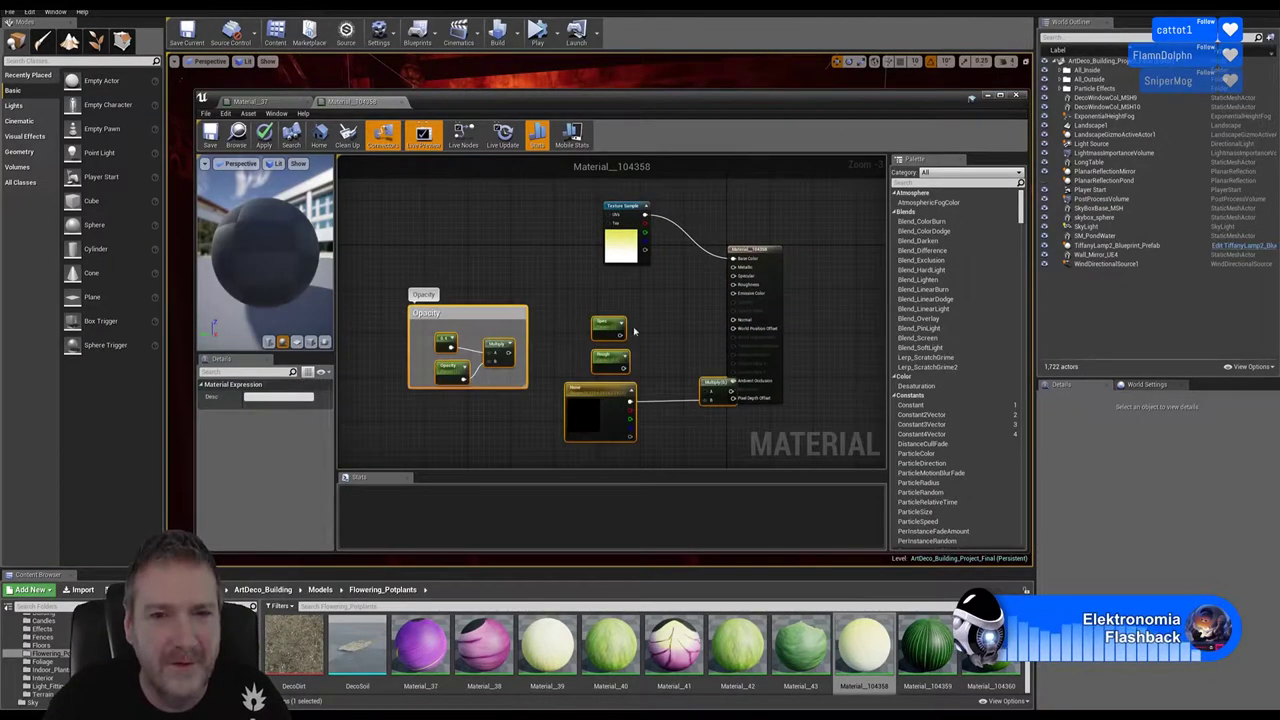
right_drag(493, 303, 461, 287)
drag(461, 287, 450, 287)
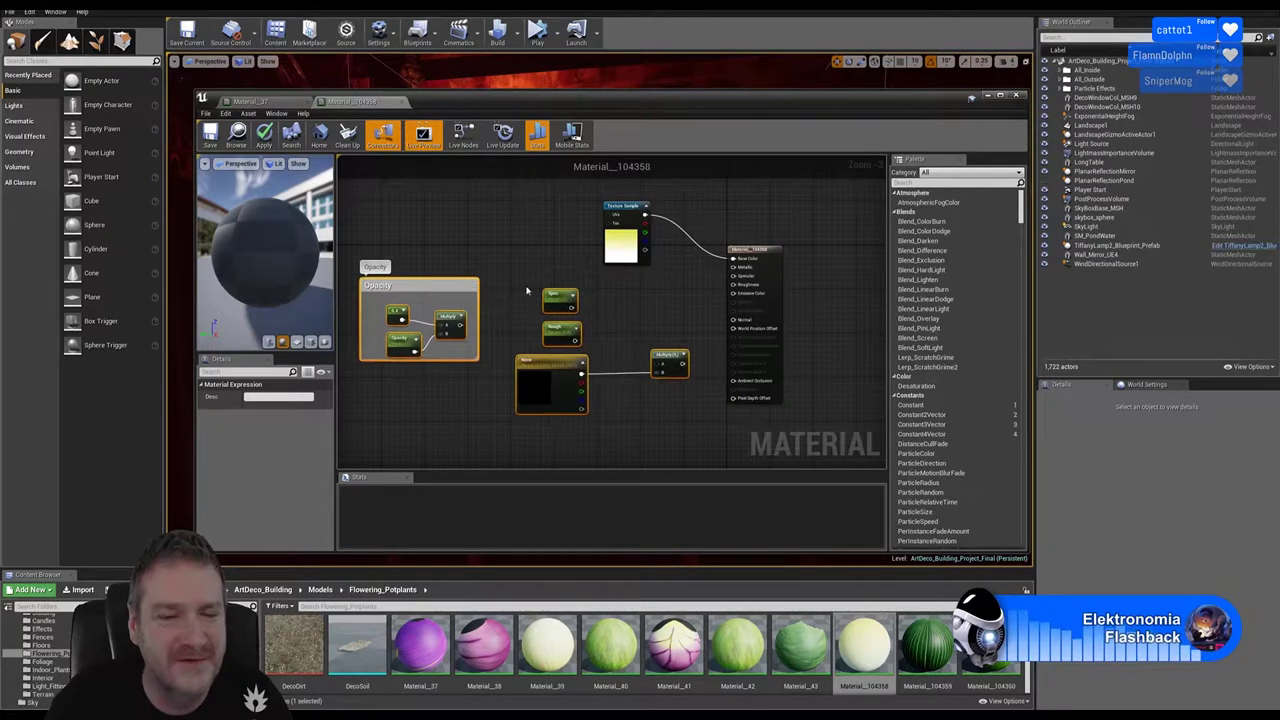
right_drag(648, 298, 629, 296)
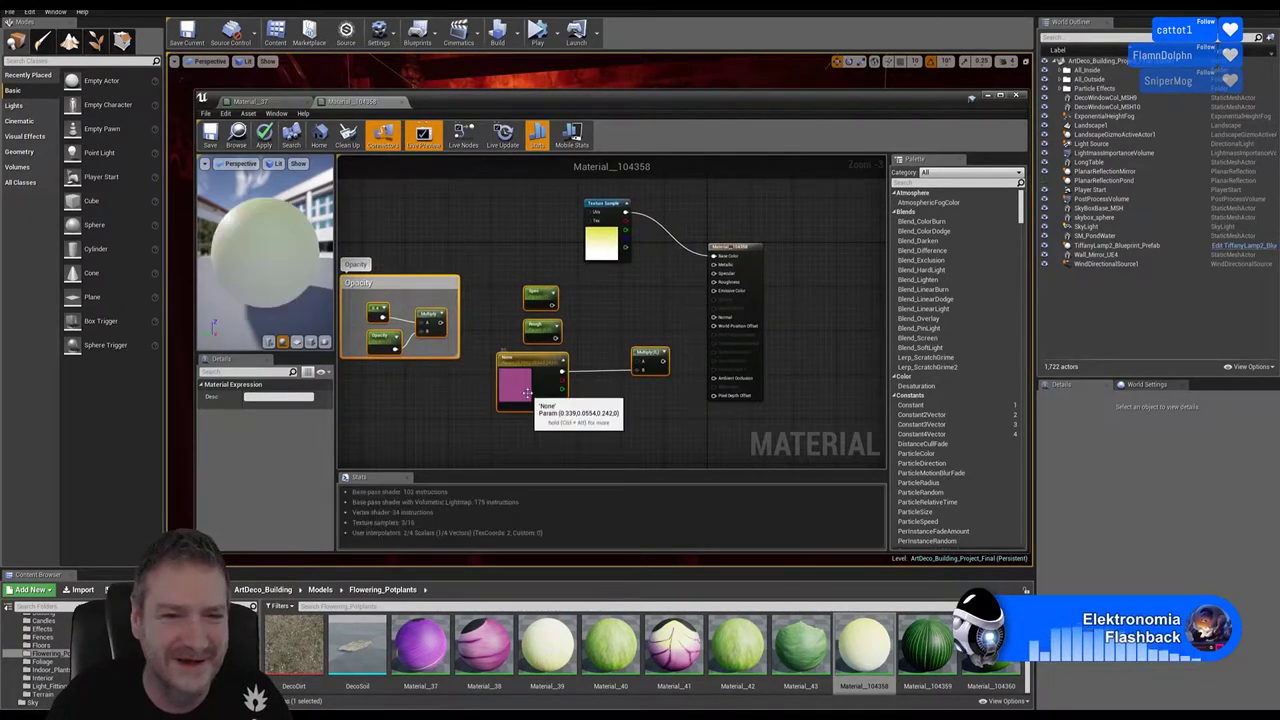
Set Material__104358's subsurface colour parameter to a pale yellow, about R 0.92, G 0.82, B 0.34
double_click(523, 388)
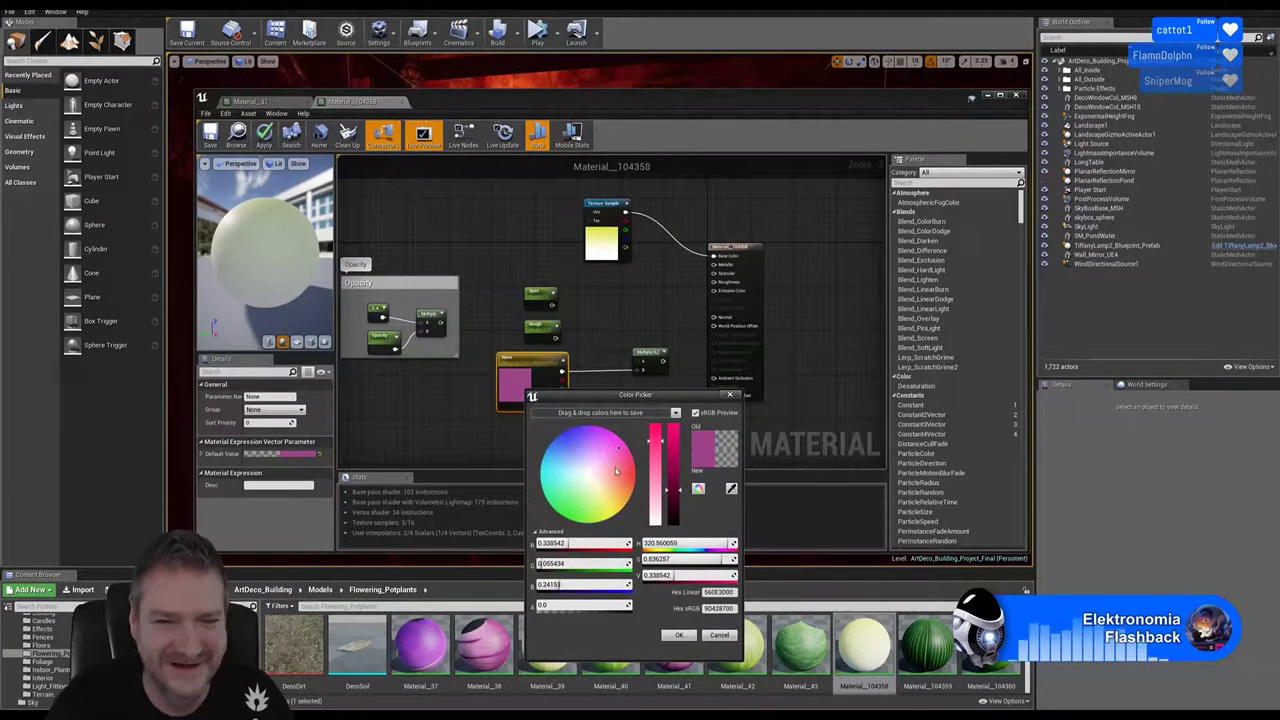
click(608, 499)
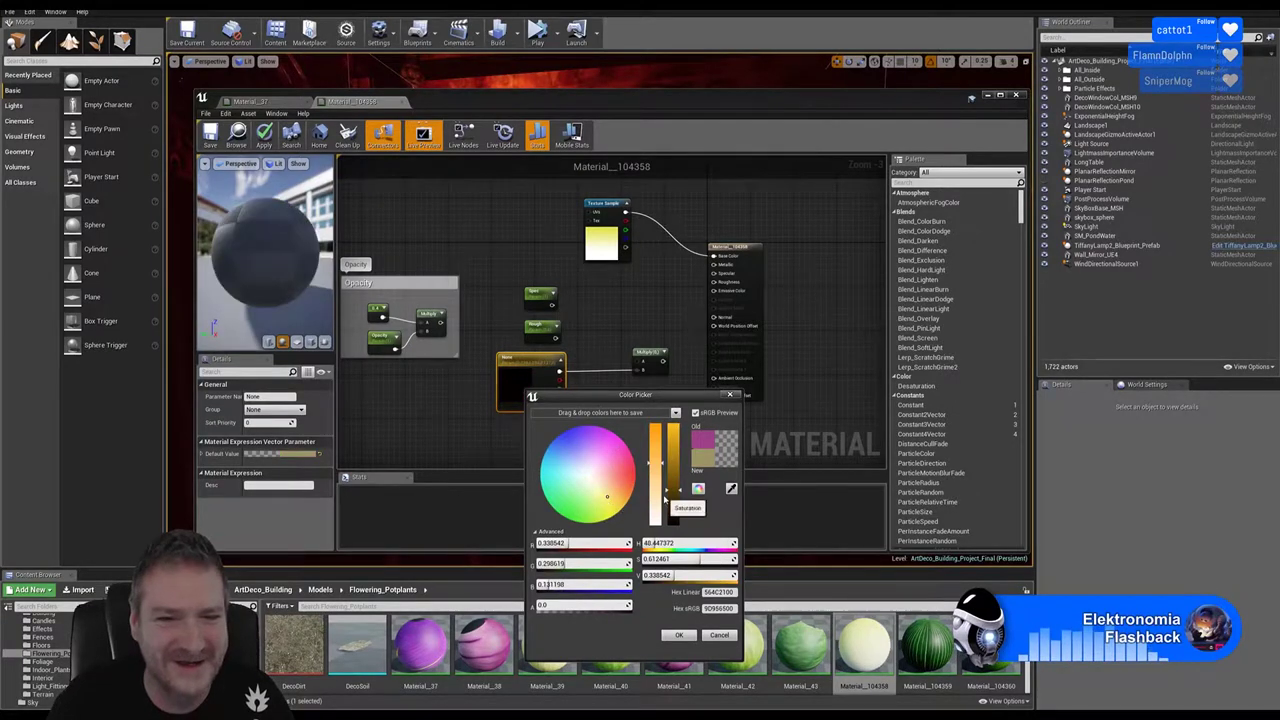
click(613, 504)
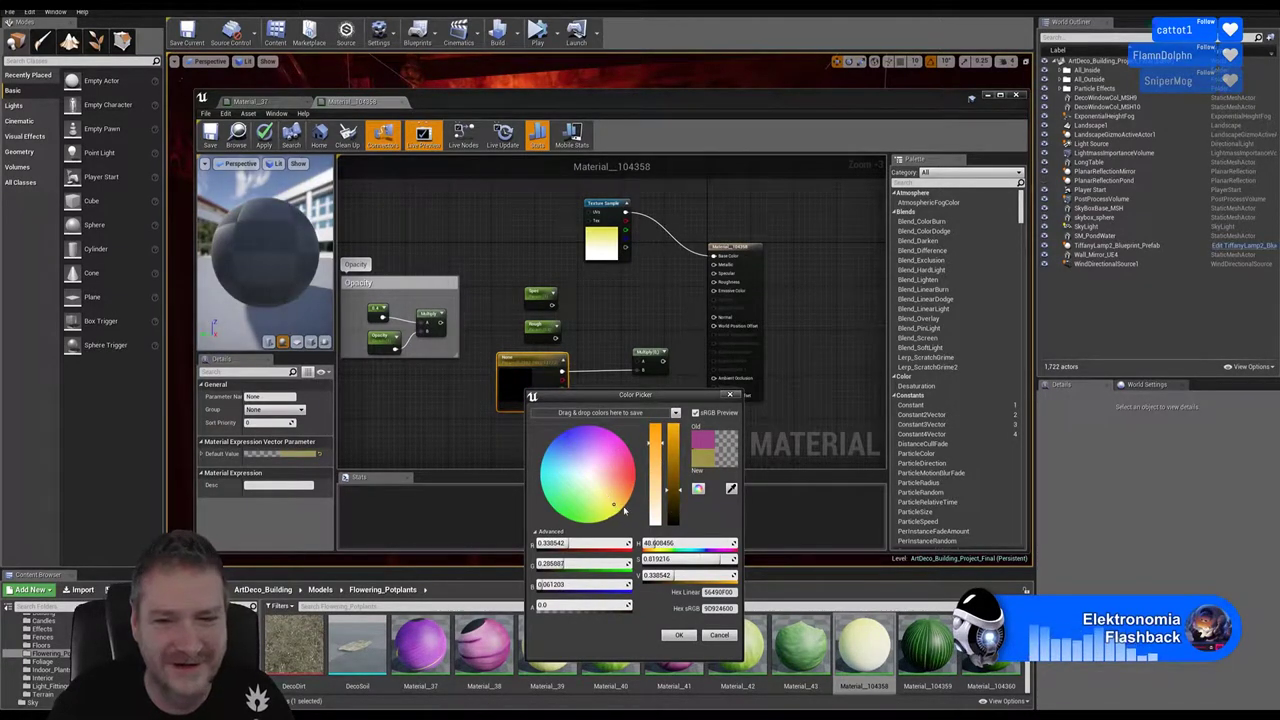
click(607, 498)
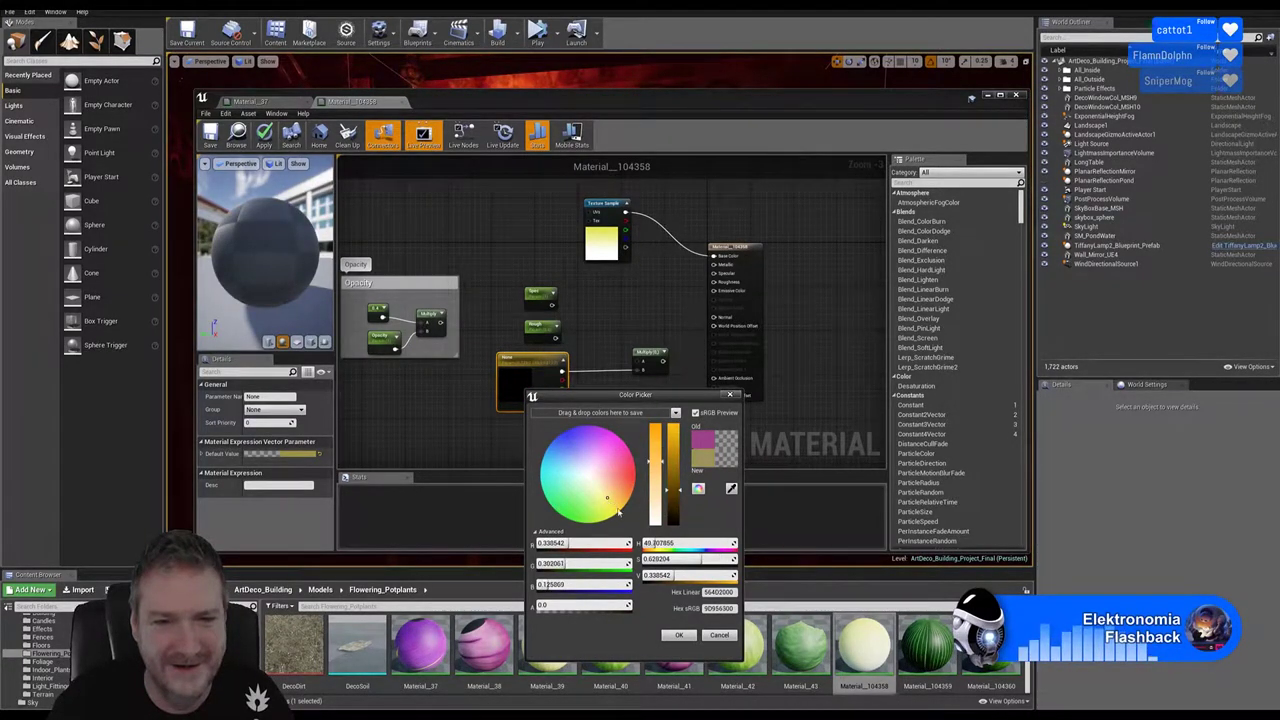
click(675, 432)
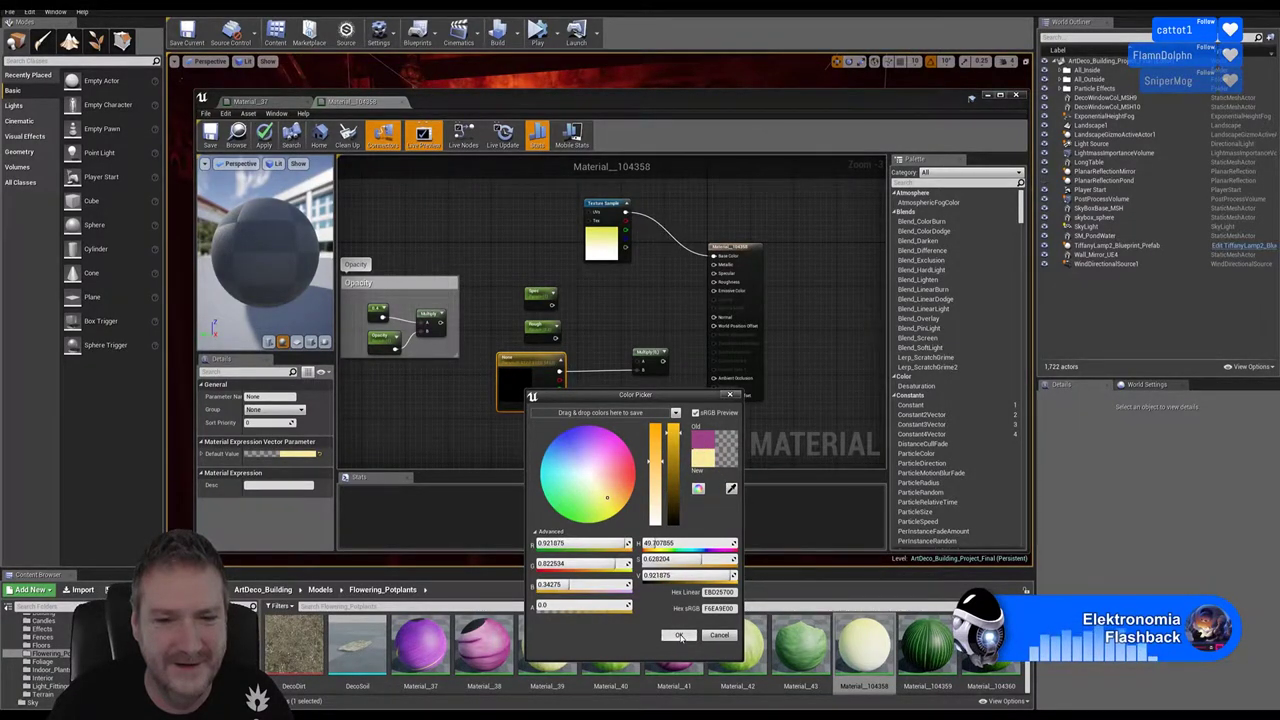
click(679, 636)
Set Material__104358's blend mode to Masked and its shading model to Two Sided Foliage
click(741, 250)
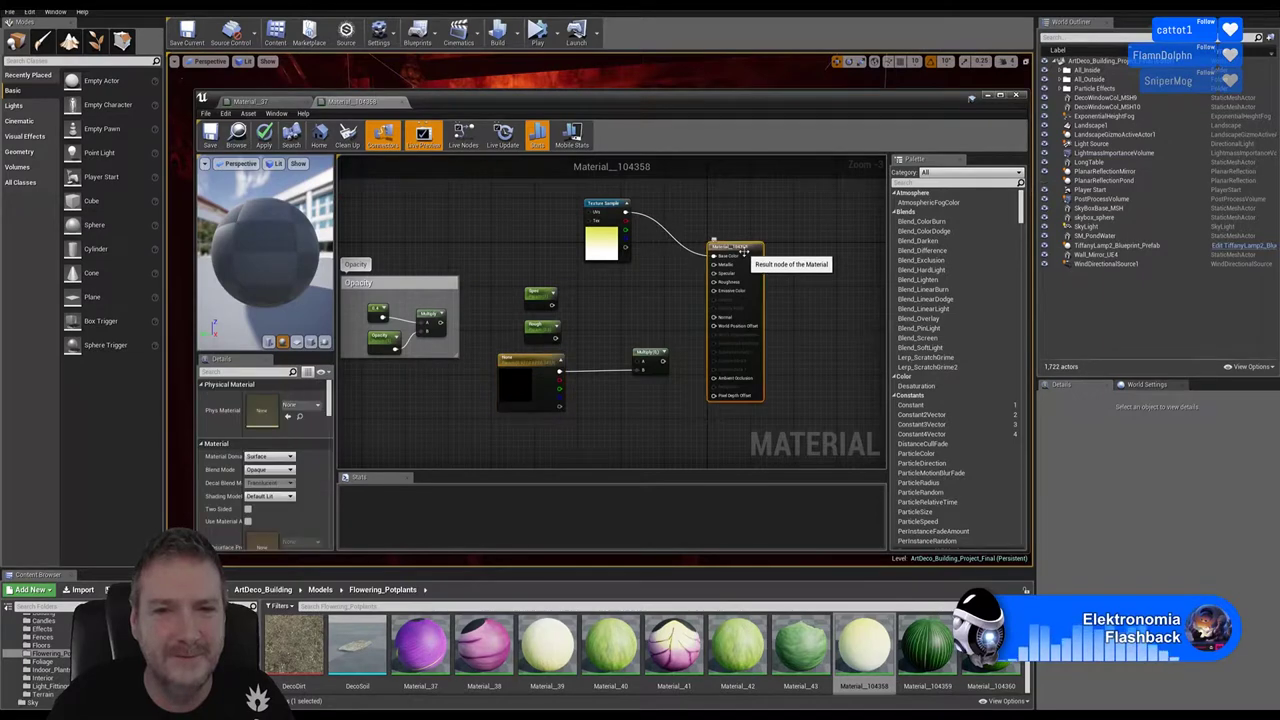
click(280, 469)
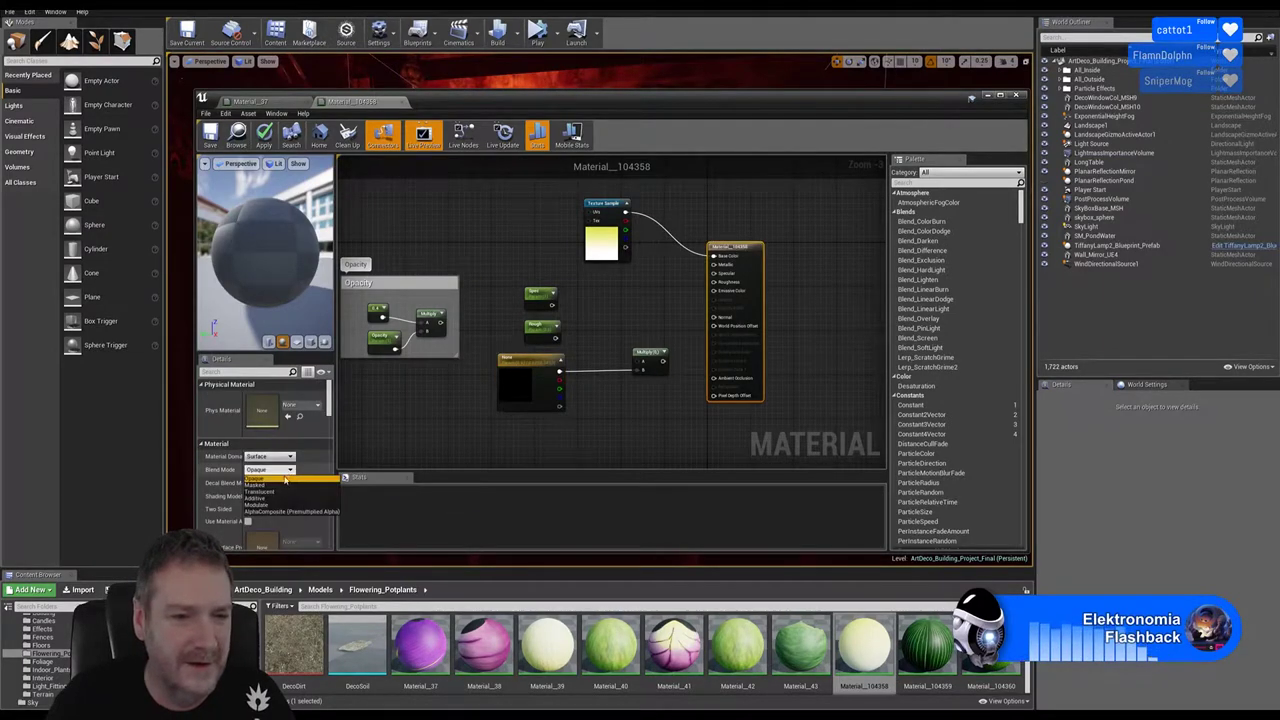
click(283, 485)
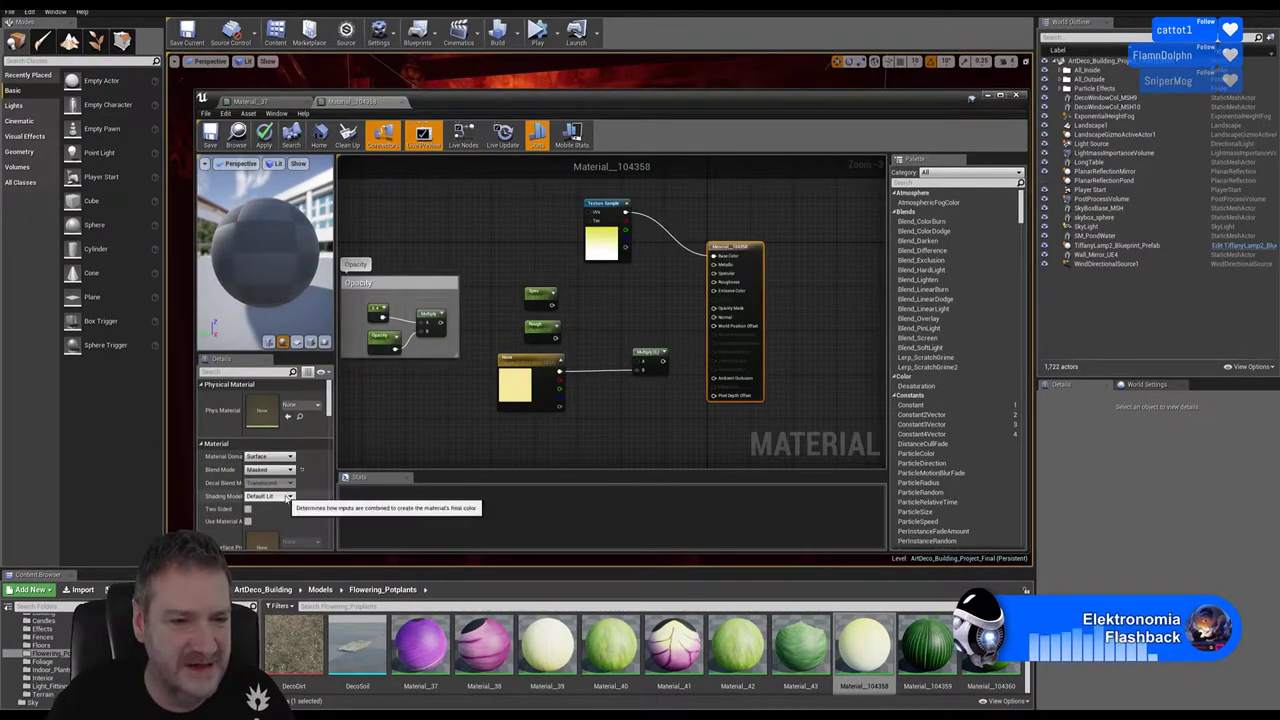
click(288, 497)
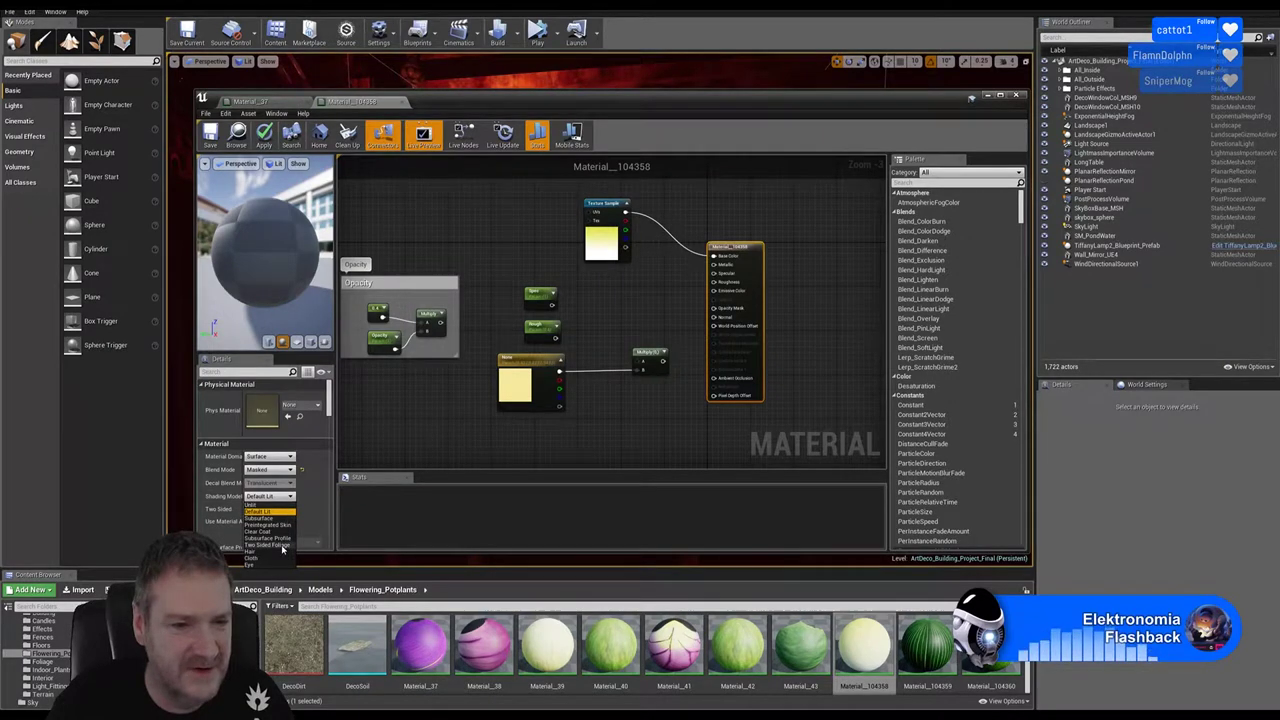
click(283, 546)
Wire Material__104358's Spec, Rough, colour Multiply and opacity Multiply to Specular, Roughness, Subsurface Color and Opacity, and apply the changes
scroll(645, 313, up, 4)
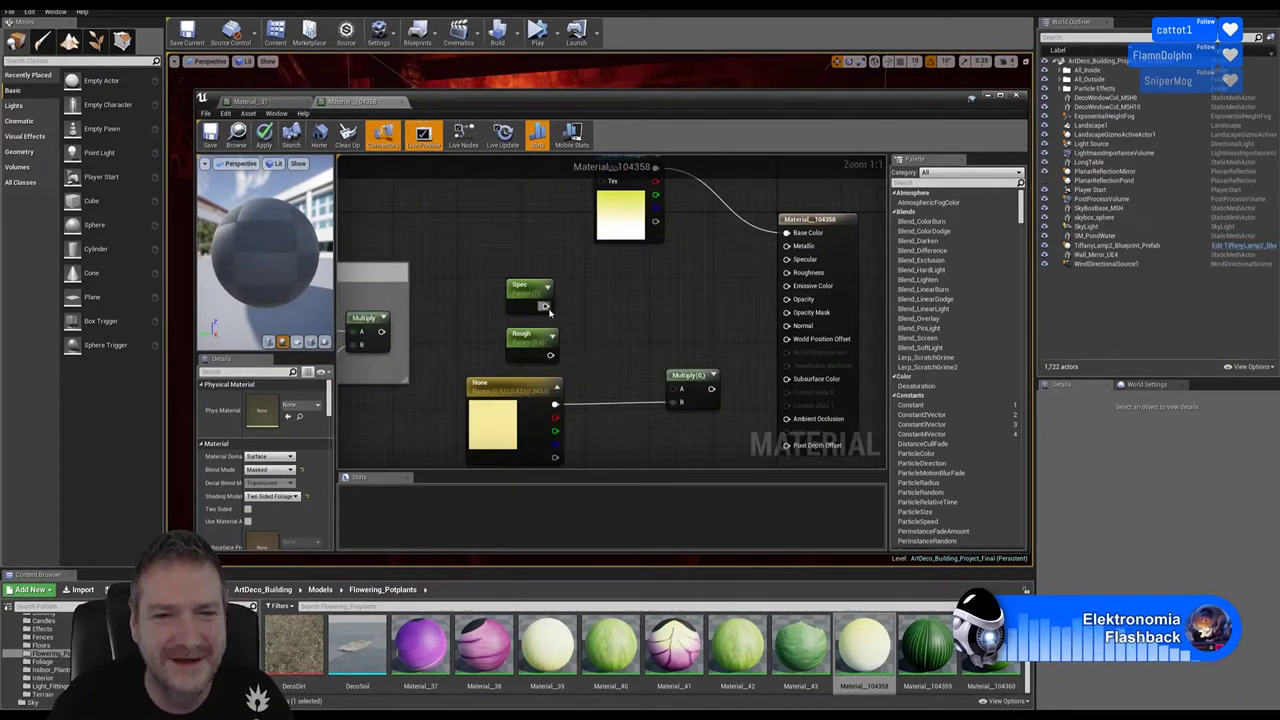
drag(545, 306, 786, 259)
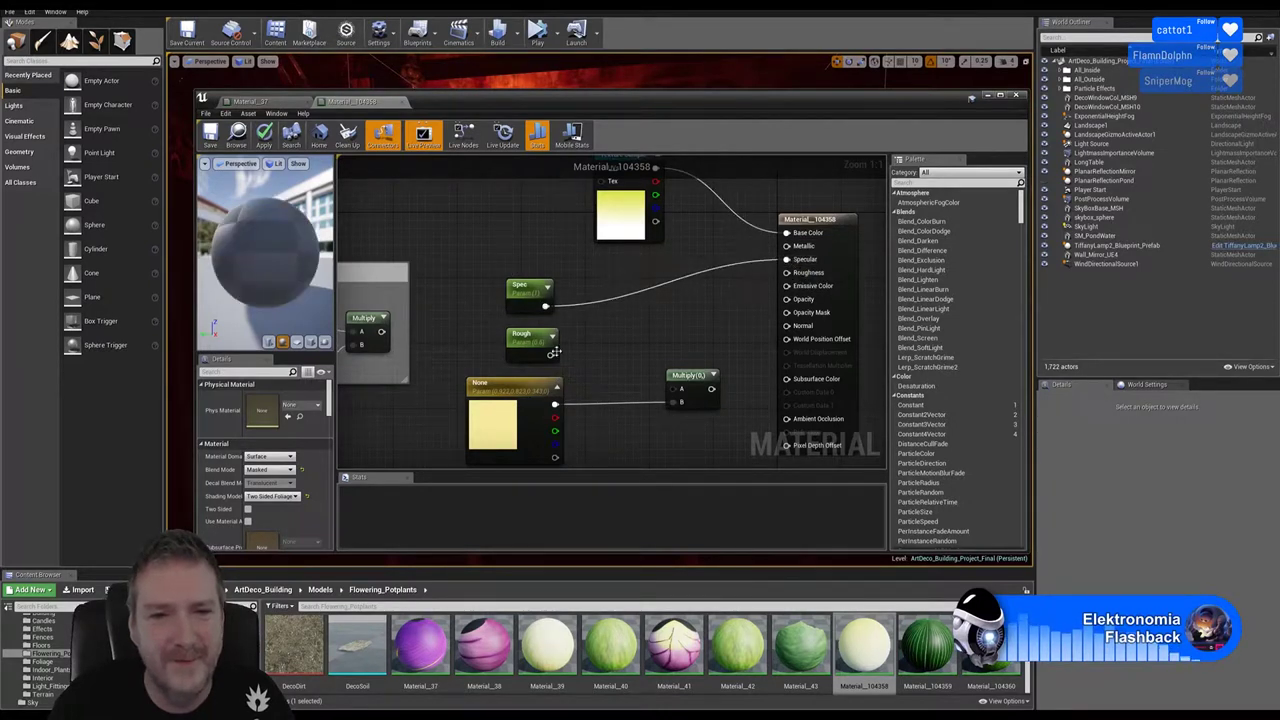
drag(551, 354, 786, 272)
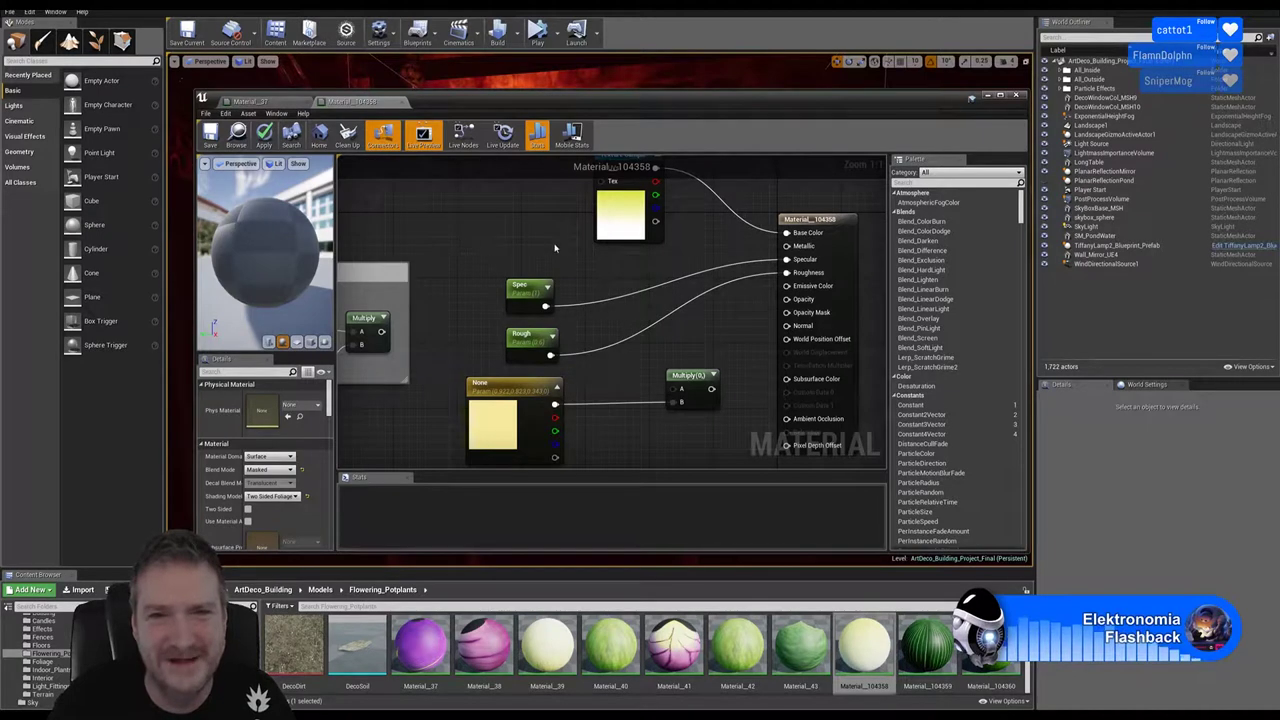
right_drag(726, 330, 690, 324)
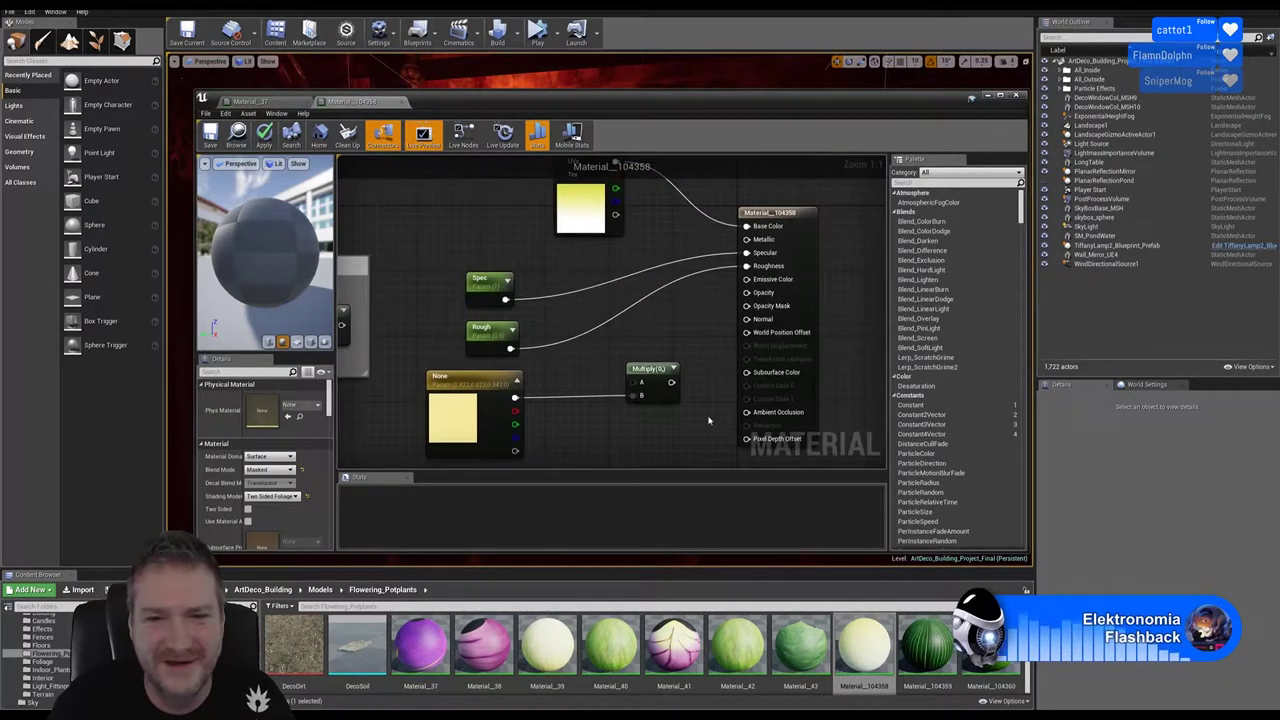
drag(672, 383, 746, 372)
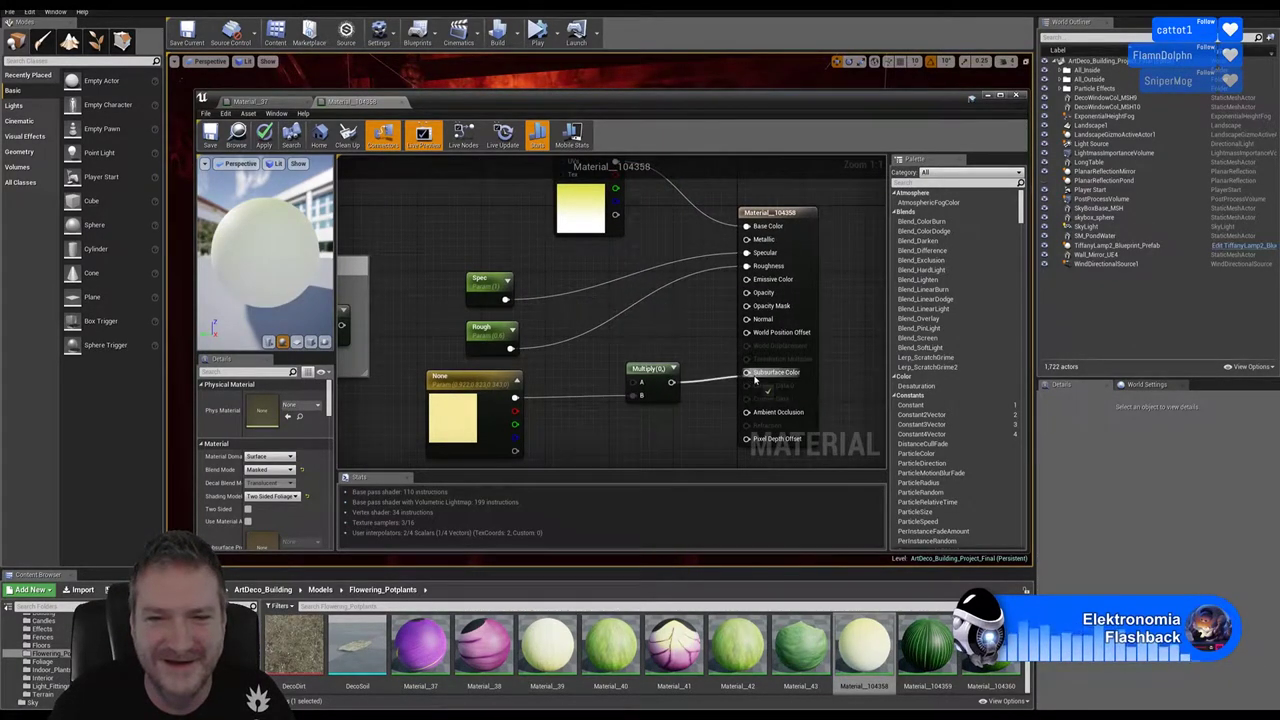
right_drag(533, 254, 589, 270)
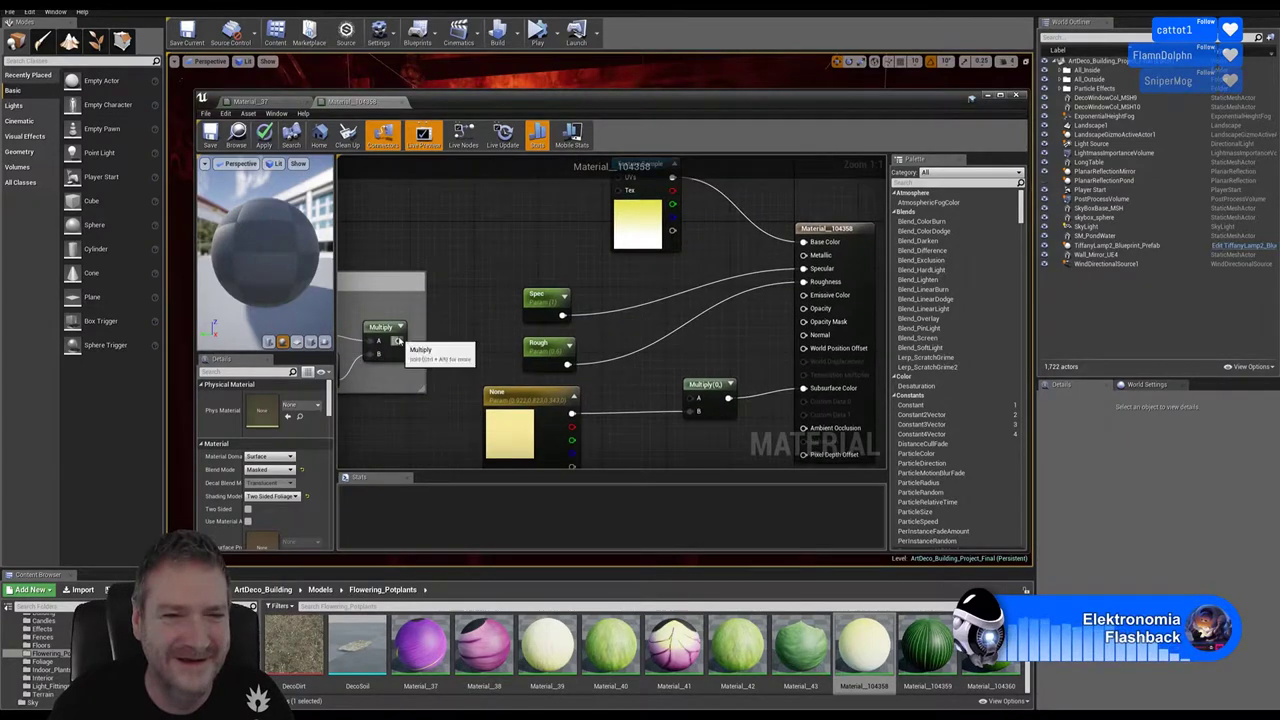
drag(398, 341, 806, 309)
click(264, 135)
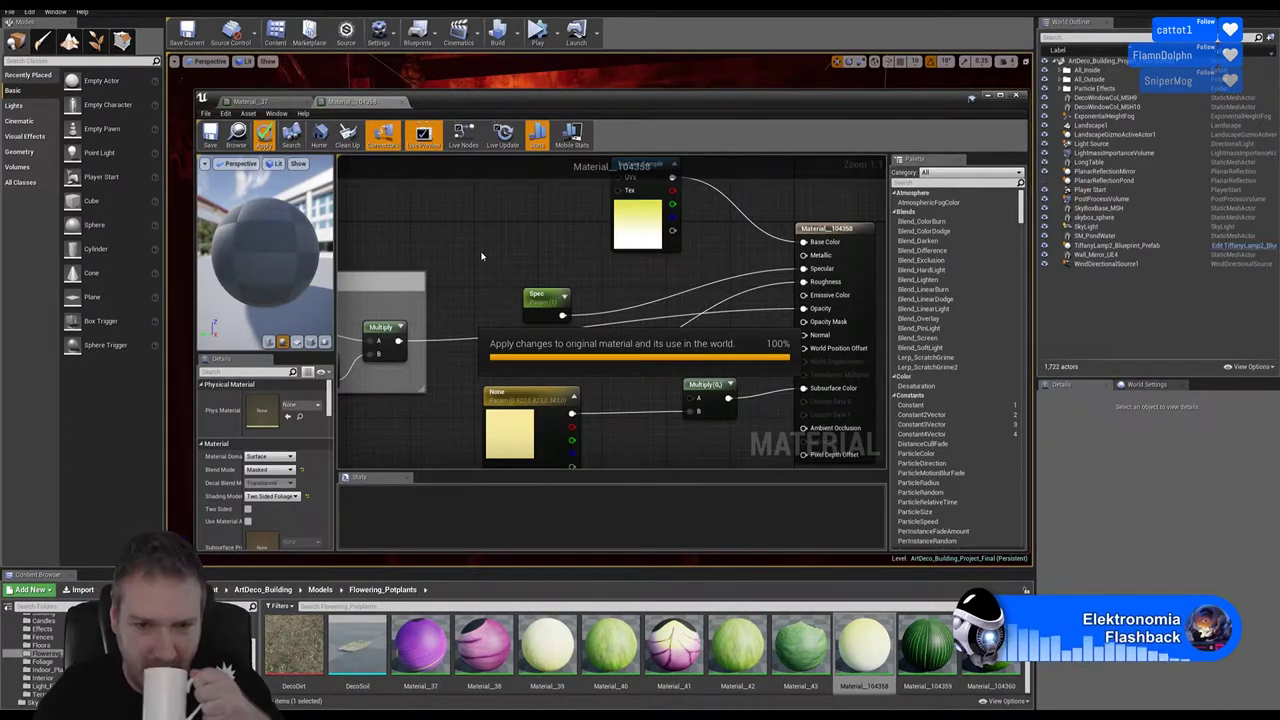
Save and close Material__104358, and open Material__104359 from the Flowering_Potplants folder
key(ctrl+s)
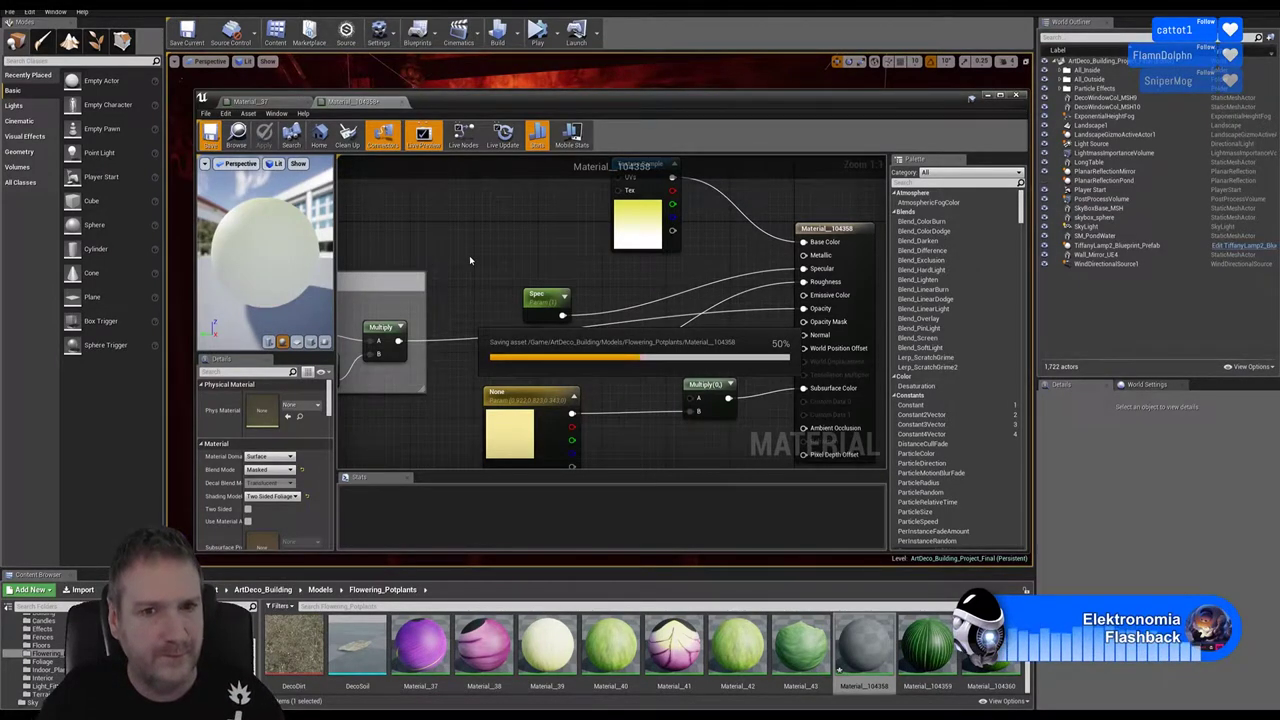
click(402, 103)
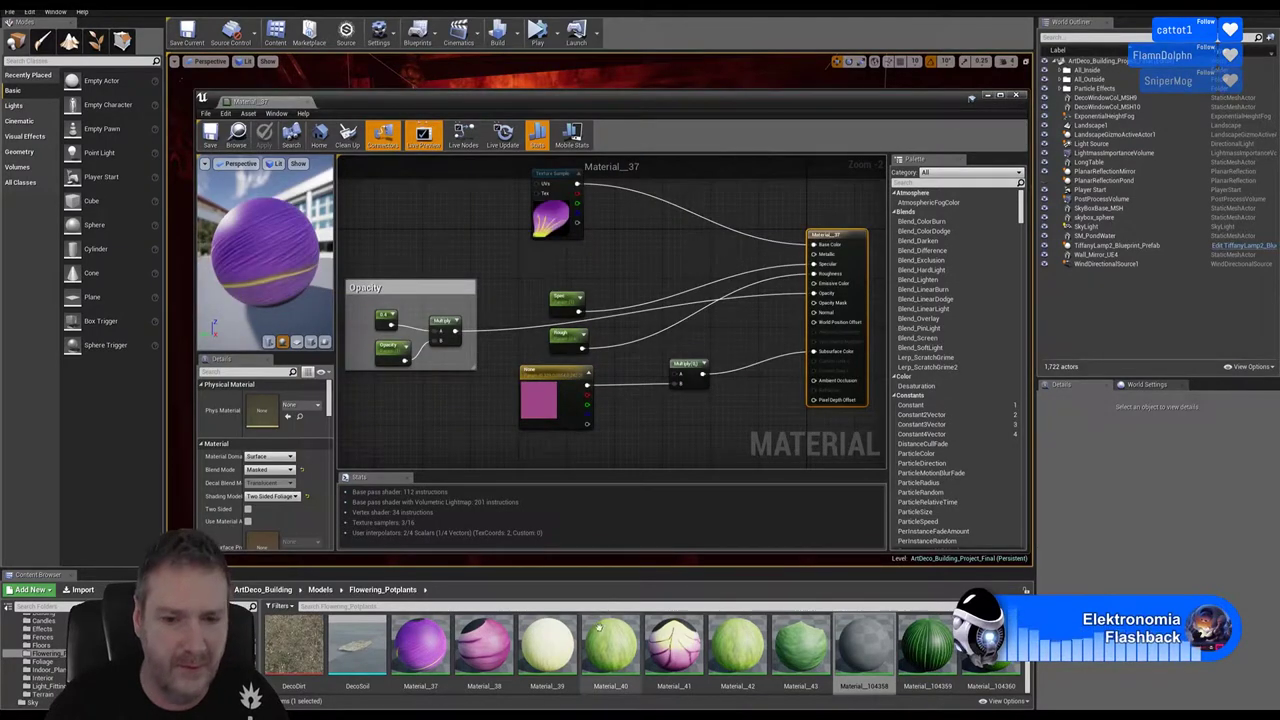
click(918, 648)
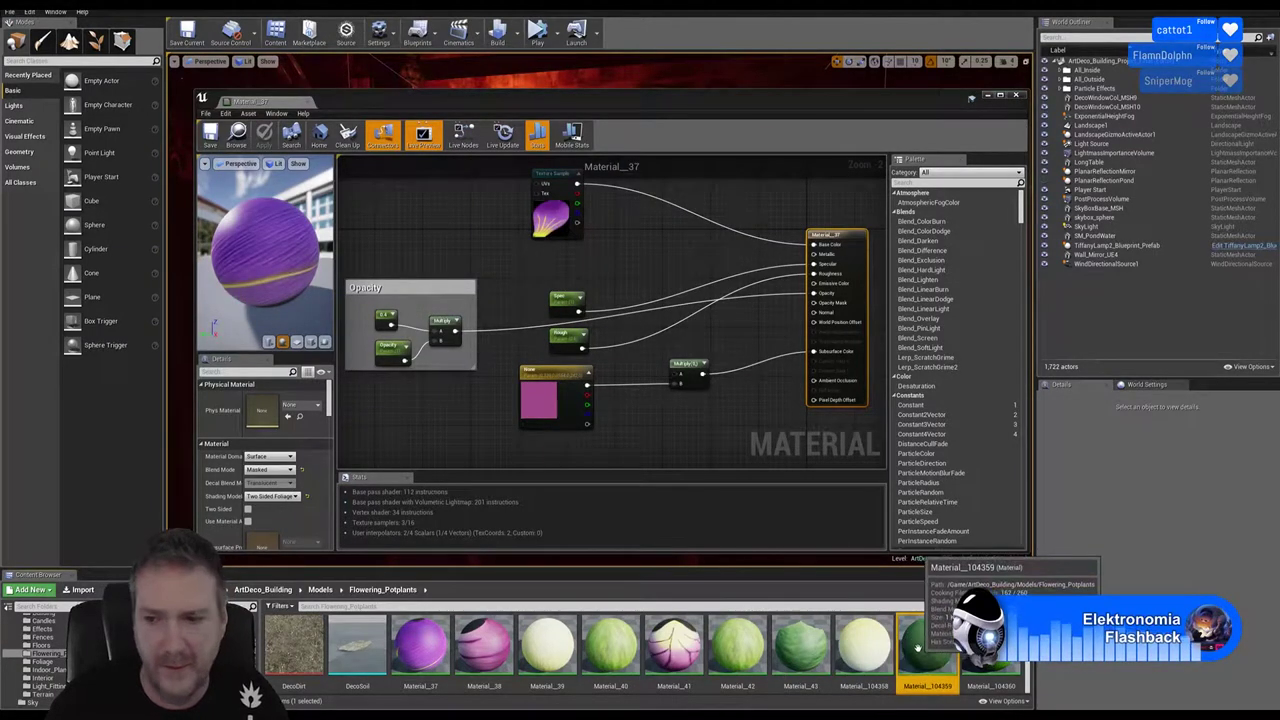
double_click(918, 648)
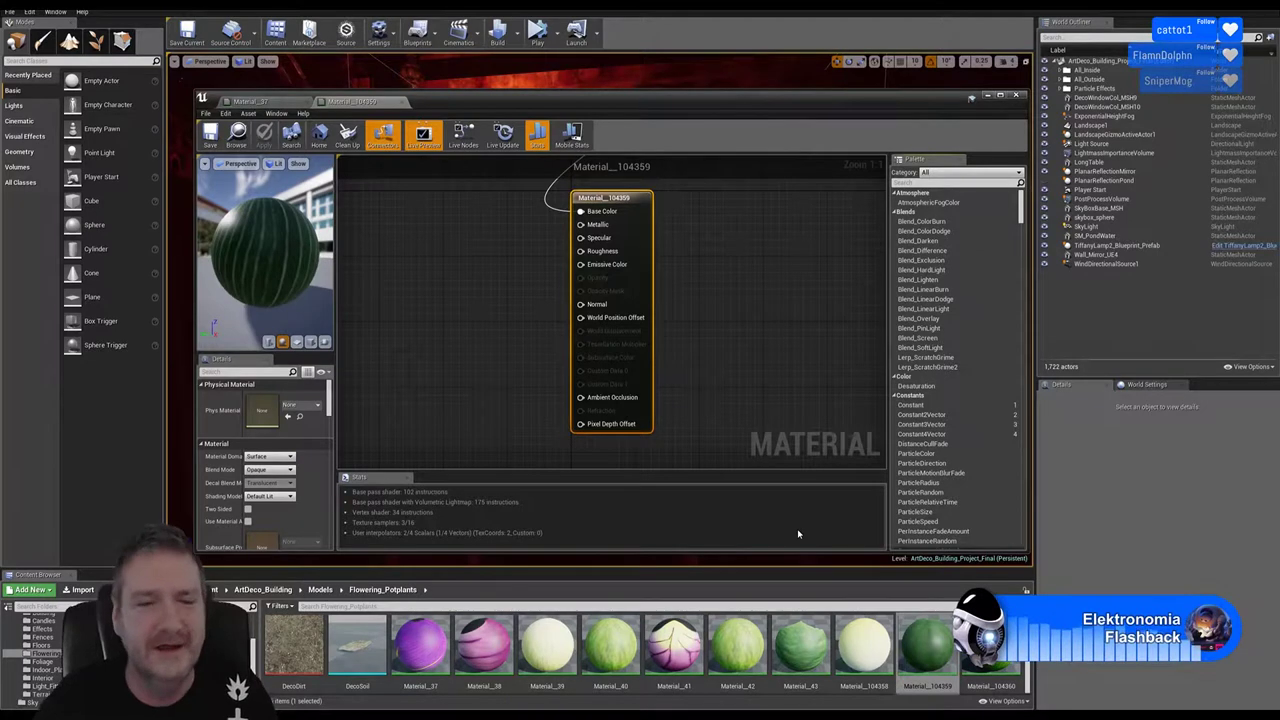
Place Material__104359's texture sample beside the output node and paste the copied foliage nodes below it
scroll(746, 330, down, 3)
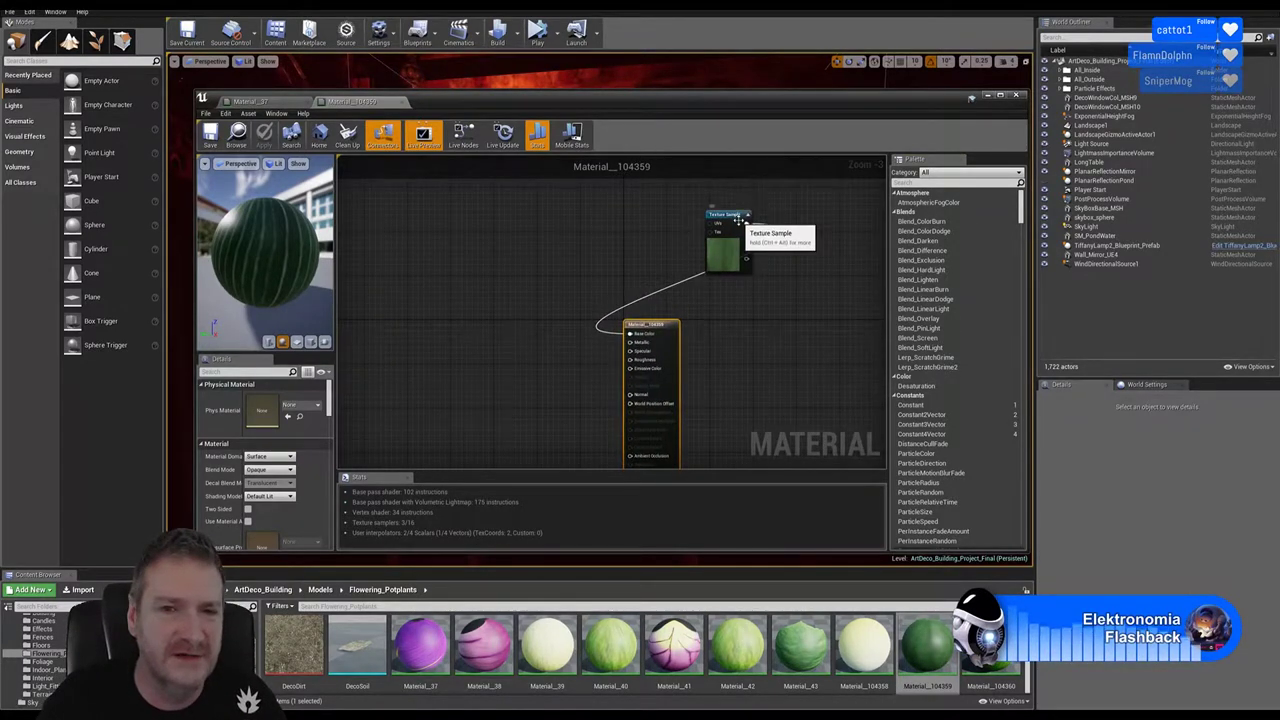
drag(740, 216, 544, 290)
right_drag(666, 289, 743, 226)
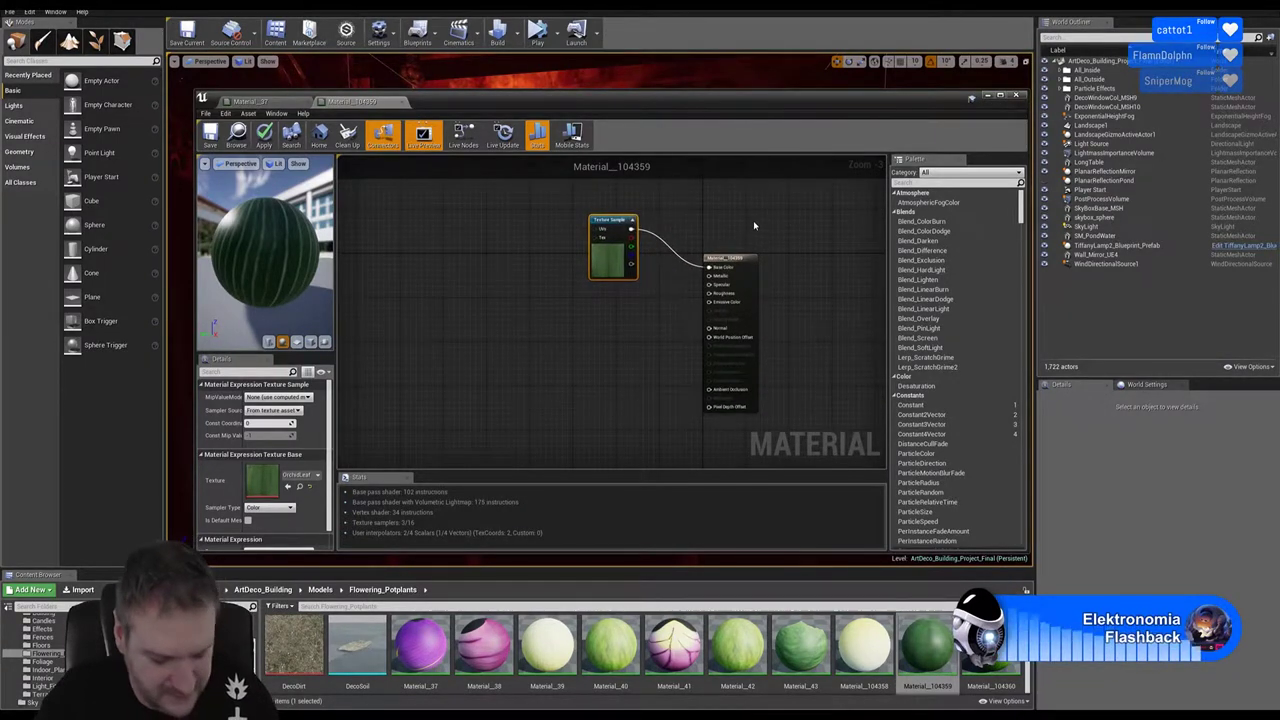
key(ctrl+v)
drag(698, 214, 395, 298)
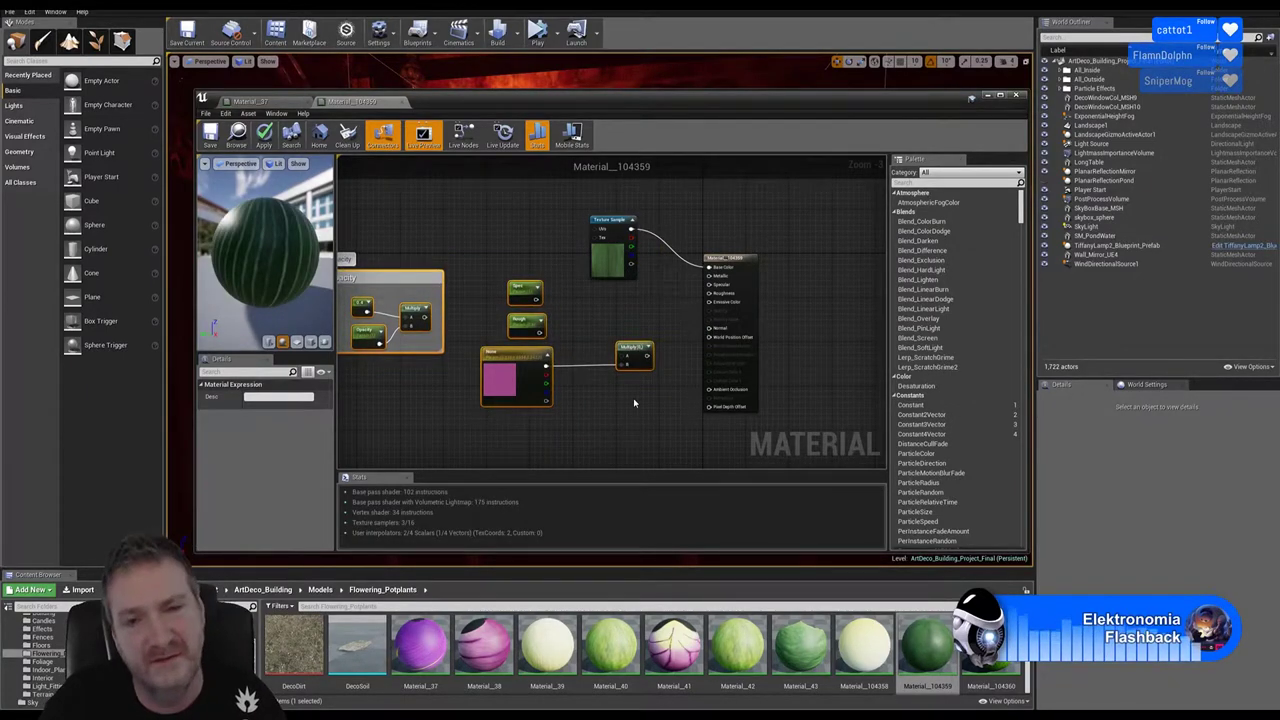
Set Material__104359's blend mode to Masked and its shading model to Two Sided Foliage
click(731, 258)
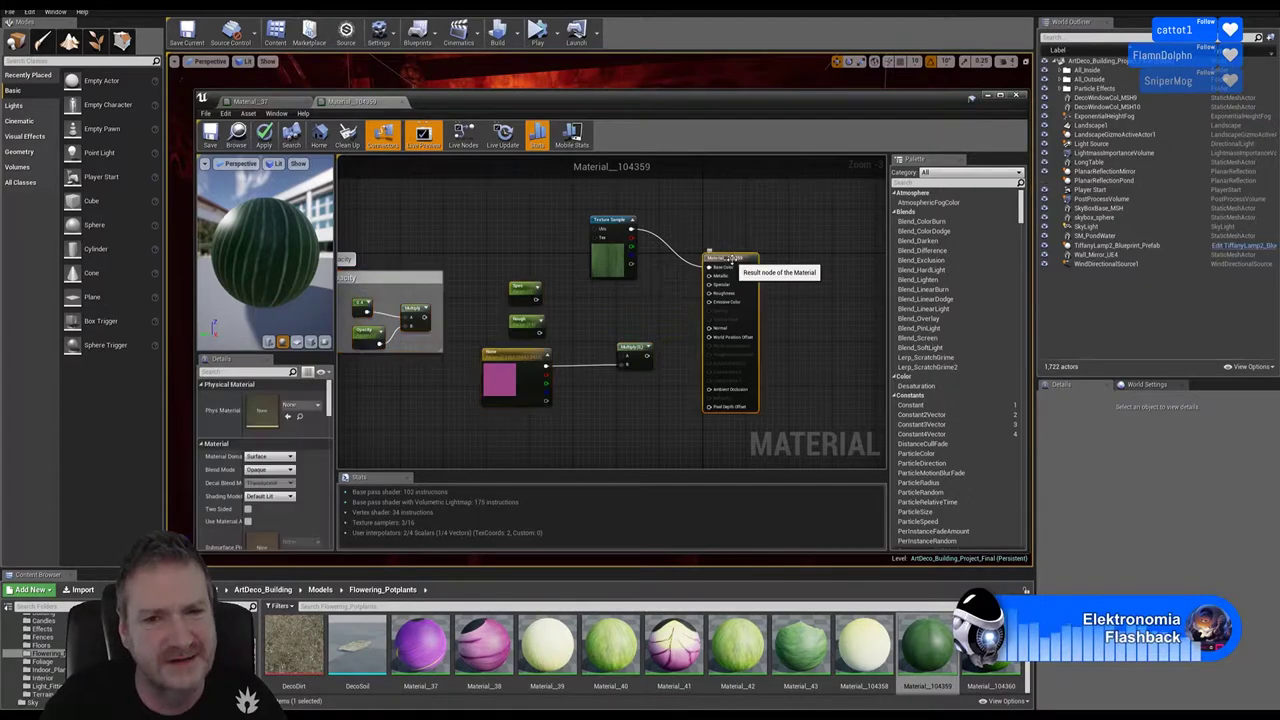
click(290, 470)
click(262, 486)
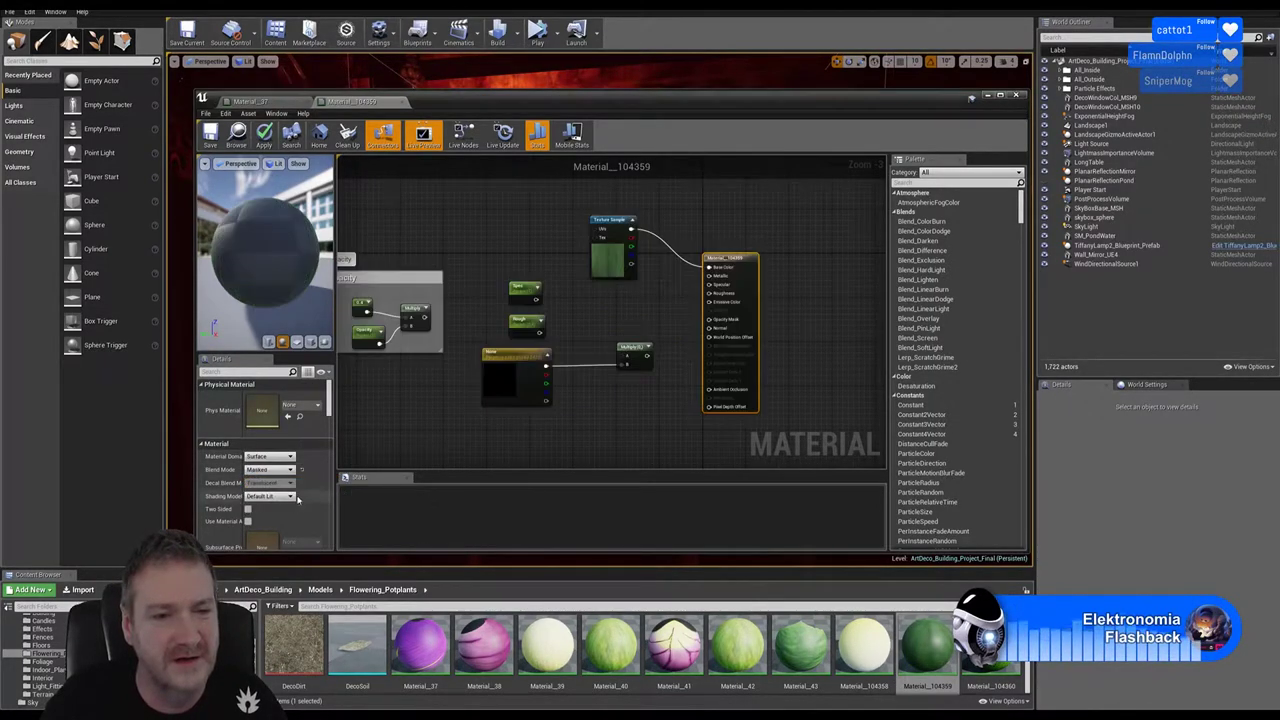
click(292, 497)
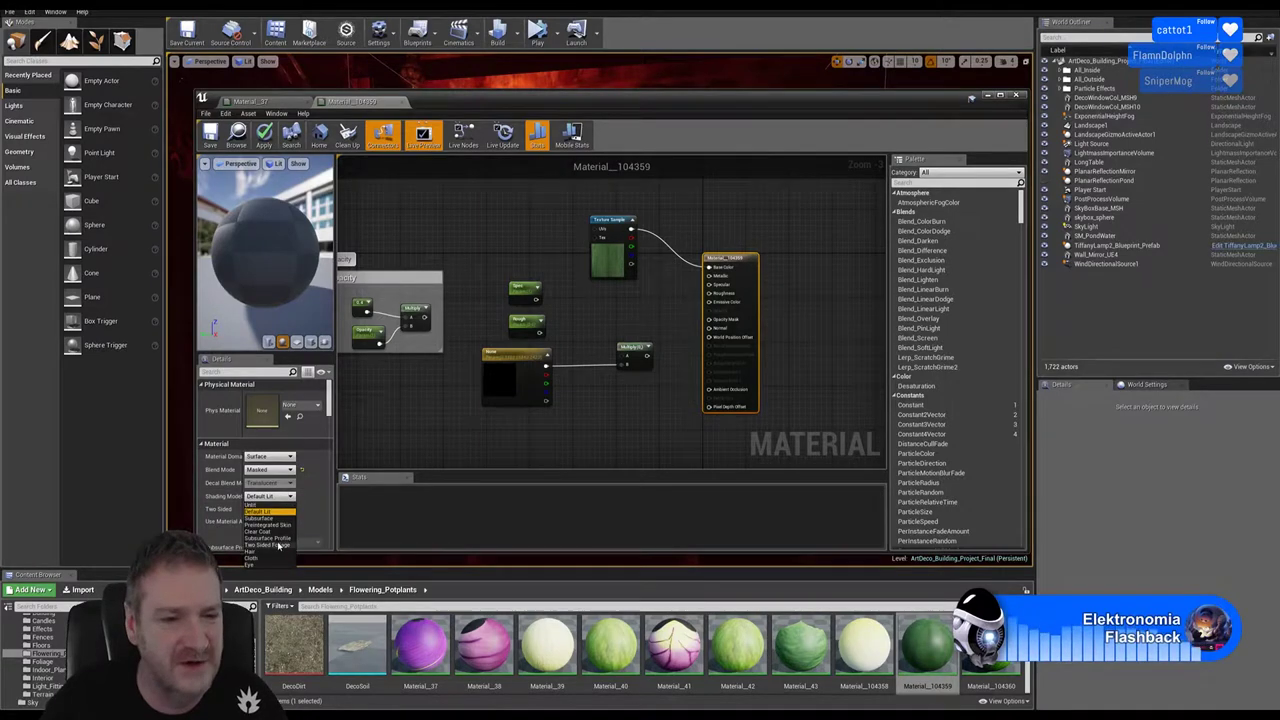
click(284, 546)
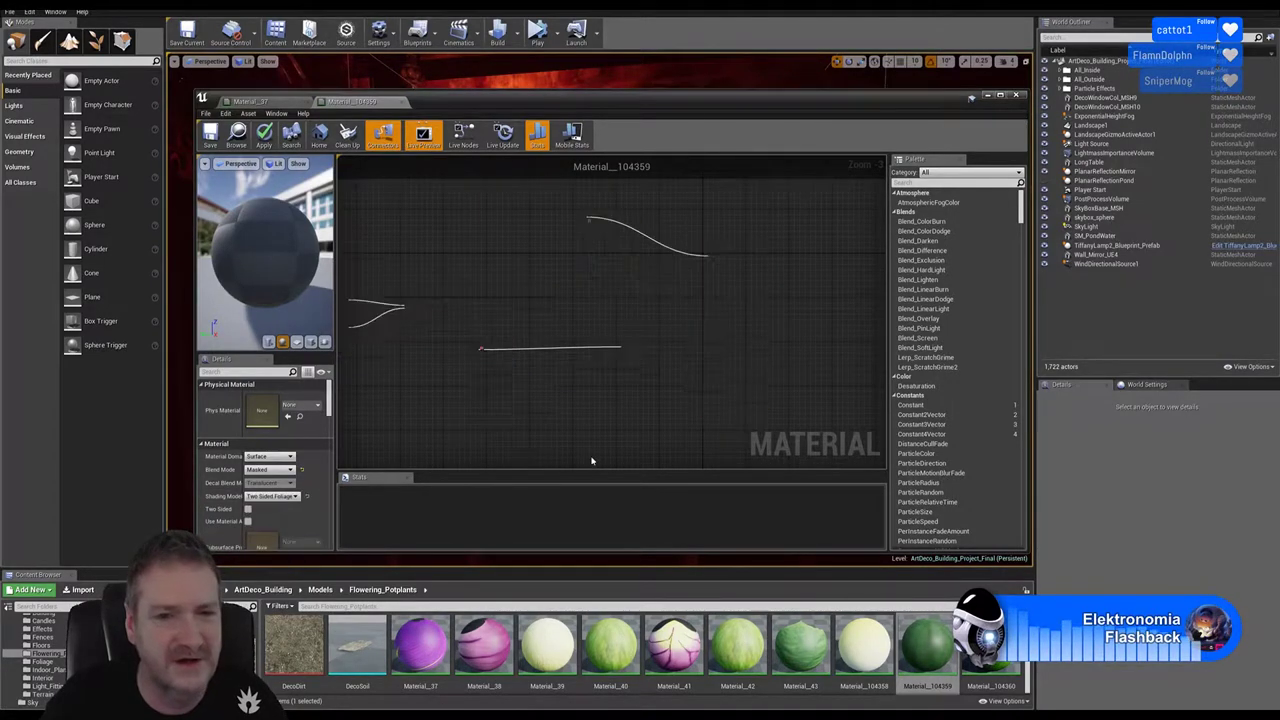
Set Material__104359's subsurface colour parameter to a dark green, about R 0.04, G 0.18, B 0.07
double_click(505, 378)
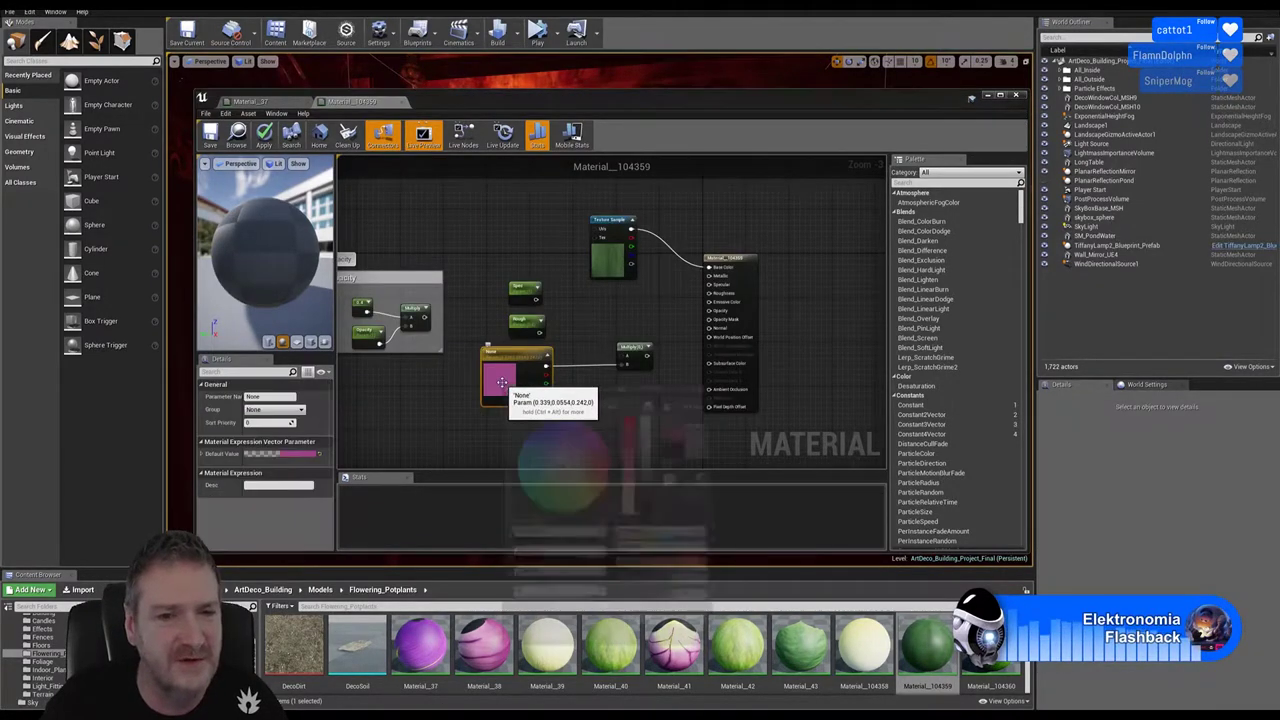
click(548, 495)
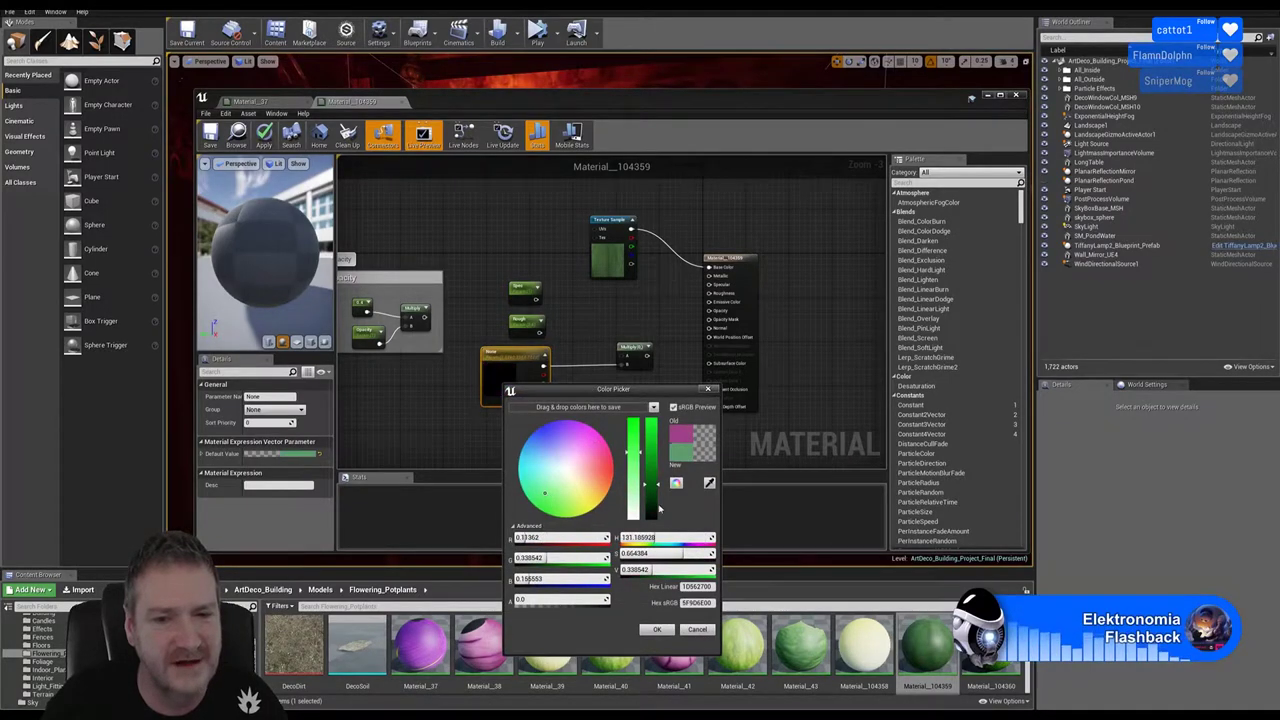
drag(656, 497, 654, 512)
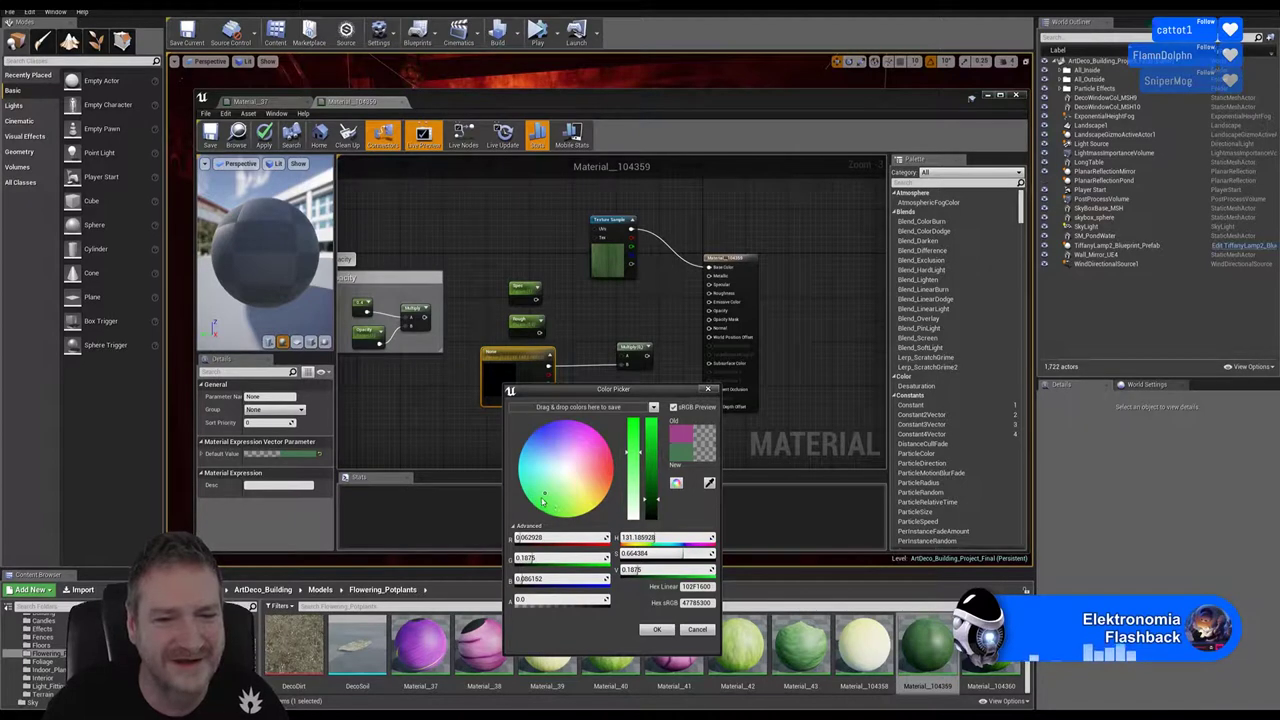
click(541, 498)
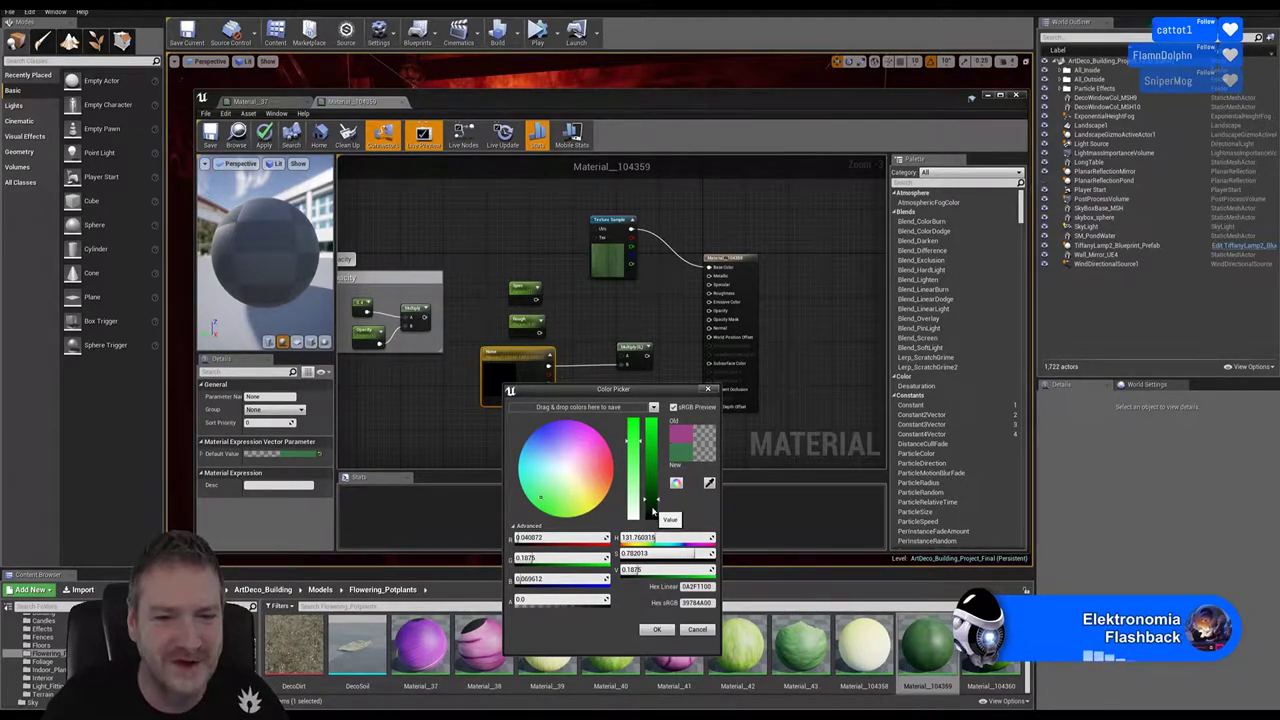
click(654, 509)
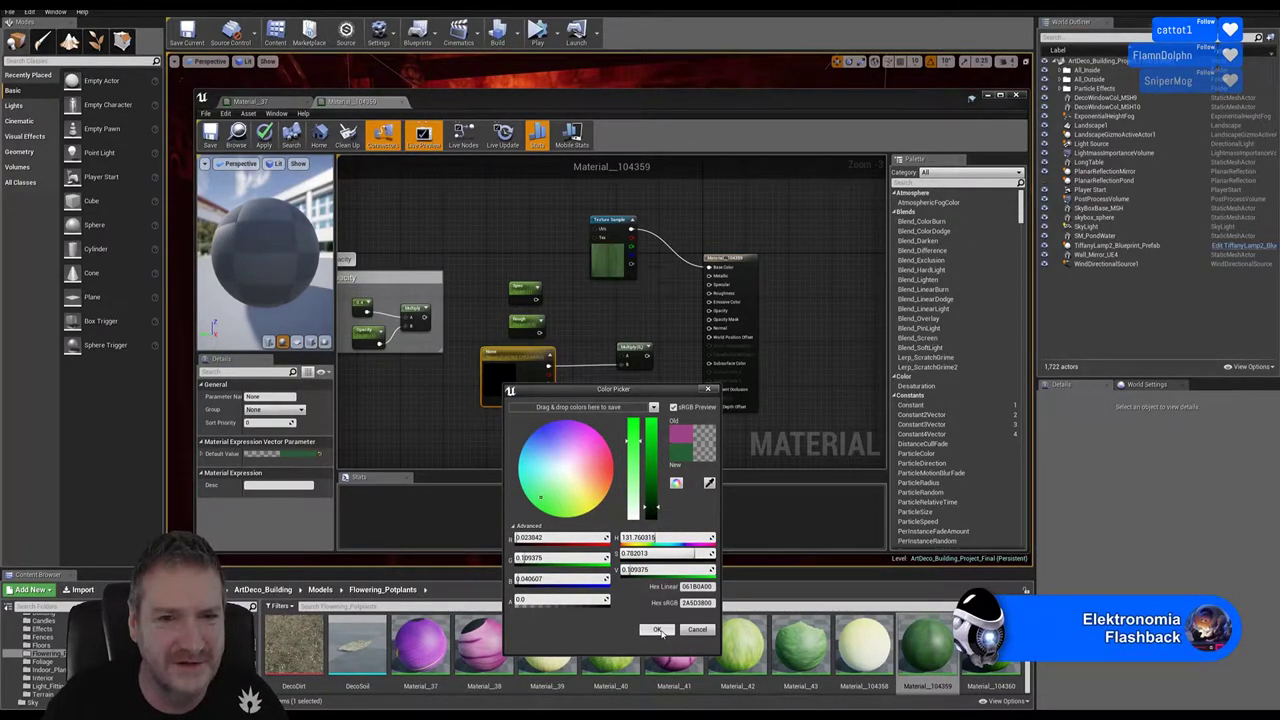
click(652, 500)
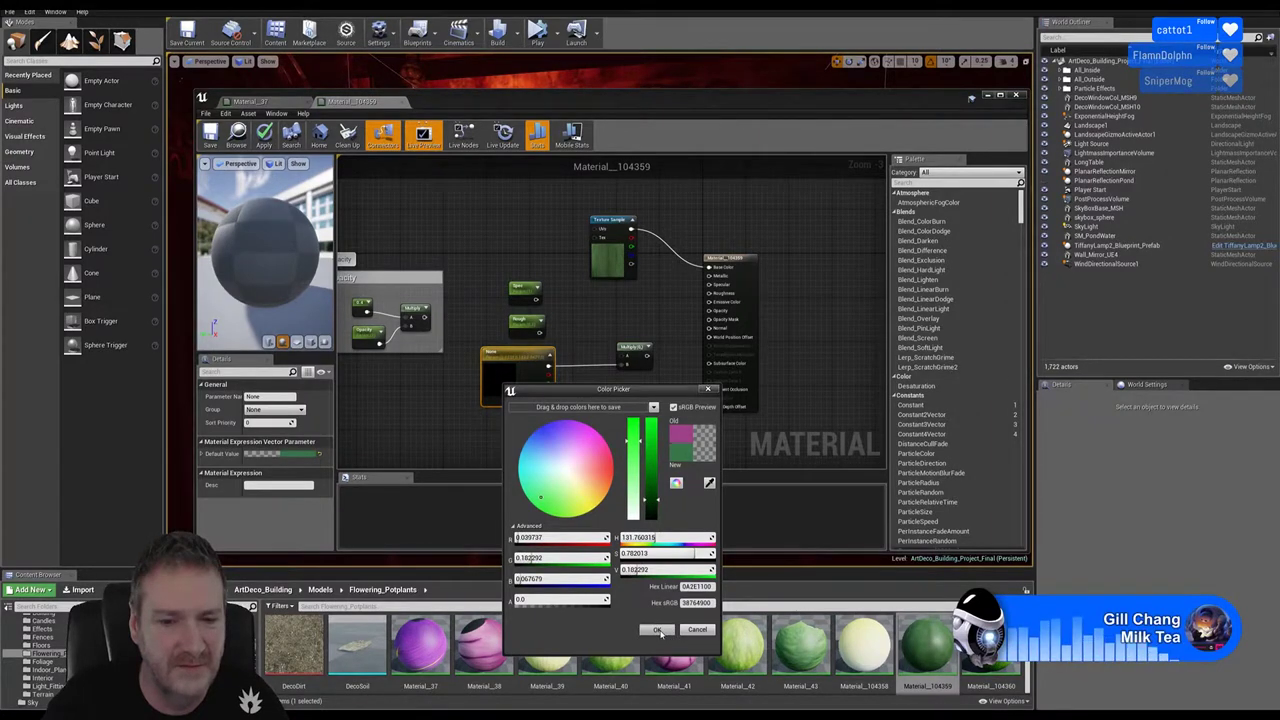
click(657, 629)
Wire Material__104359's colour Multiply, Spec, Rough and opacity Multiply to Subsurface Color, Specular, Roughness and Opacity
scroll(659, 351, up, 1)
scroll(659, 360, up, 1)
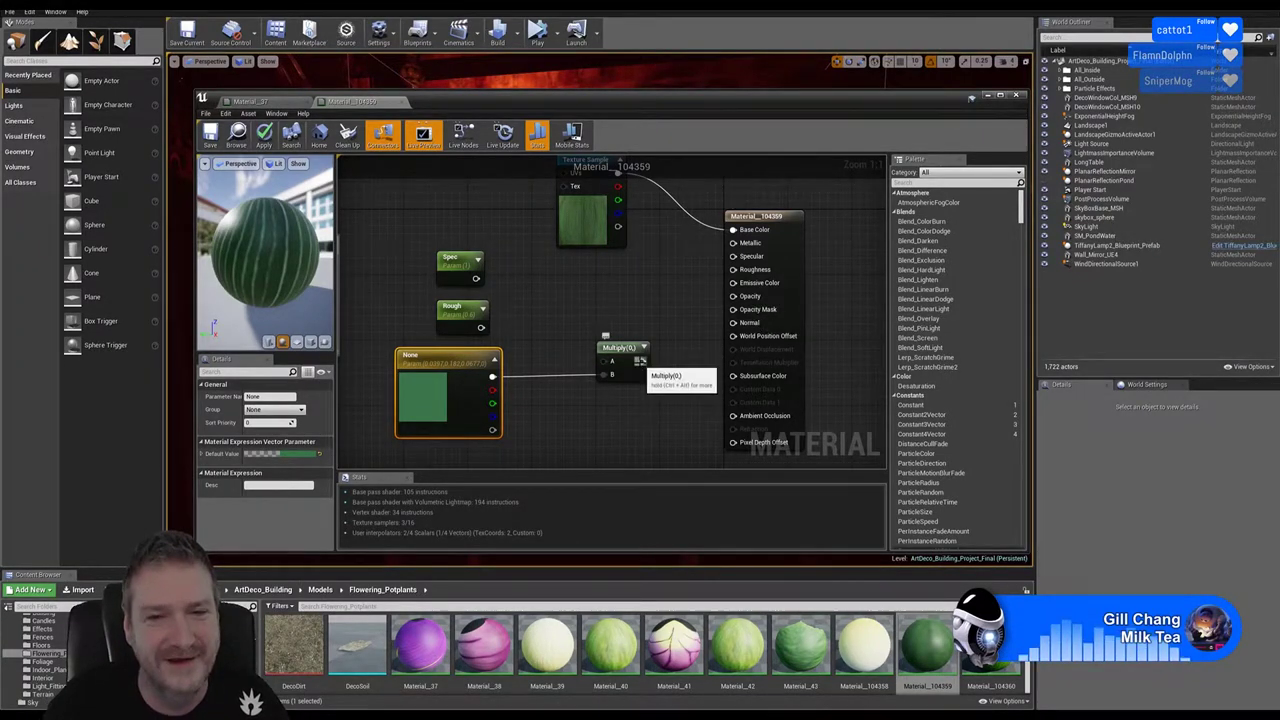
drag(641, 362, 734, 376)
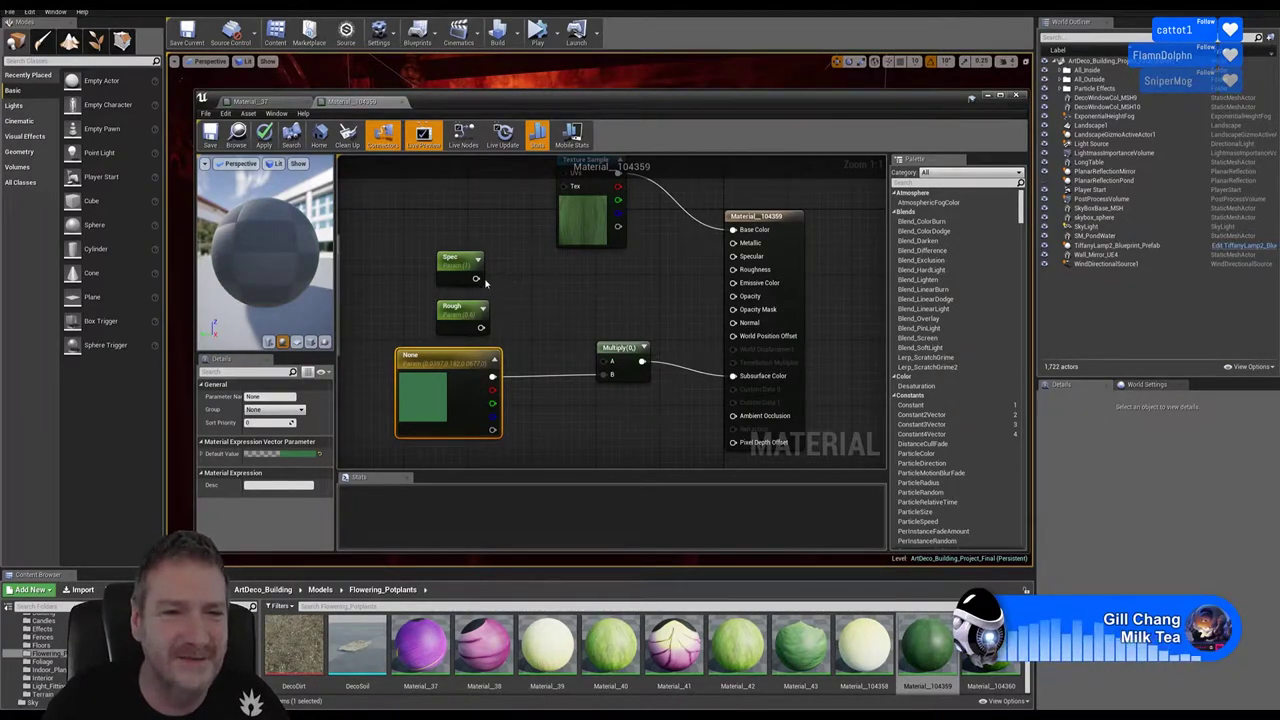
drag(476, 278, 737, 261)
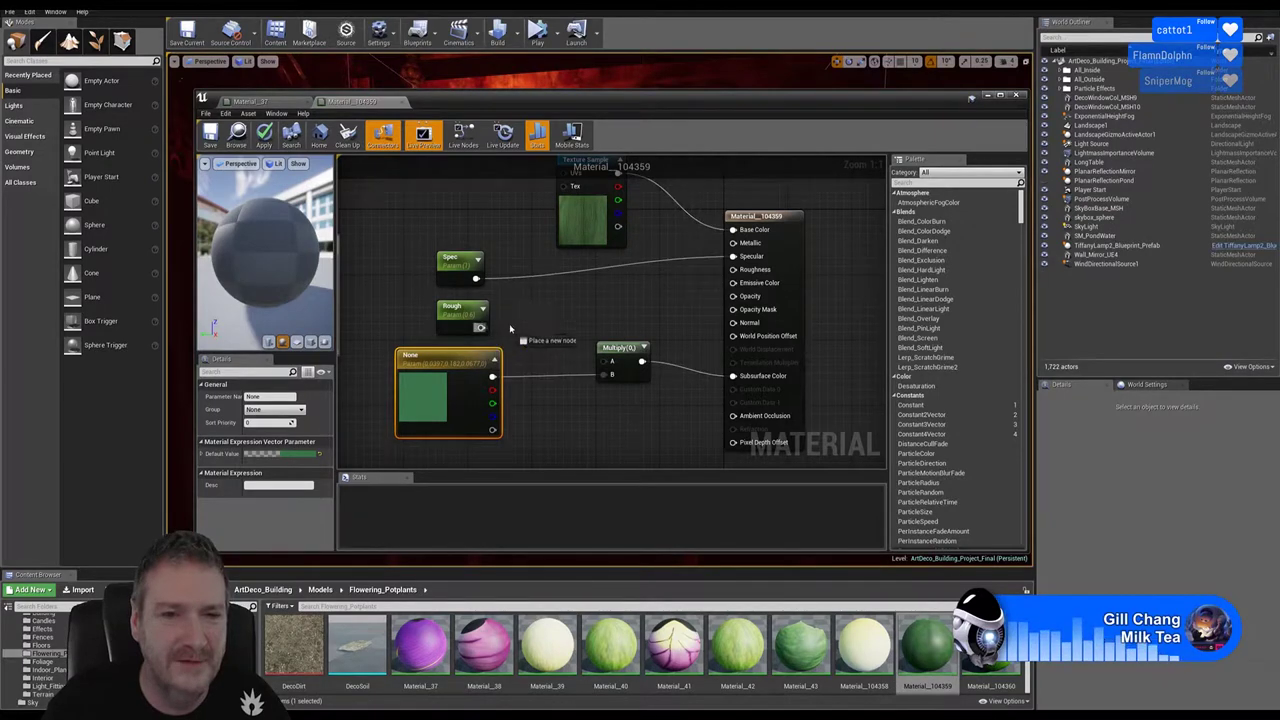
drag(481, 327, 734, 270)
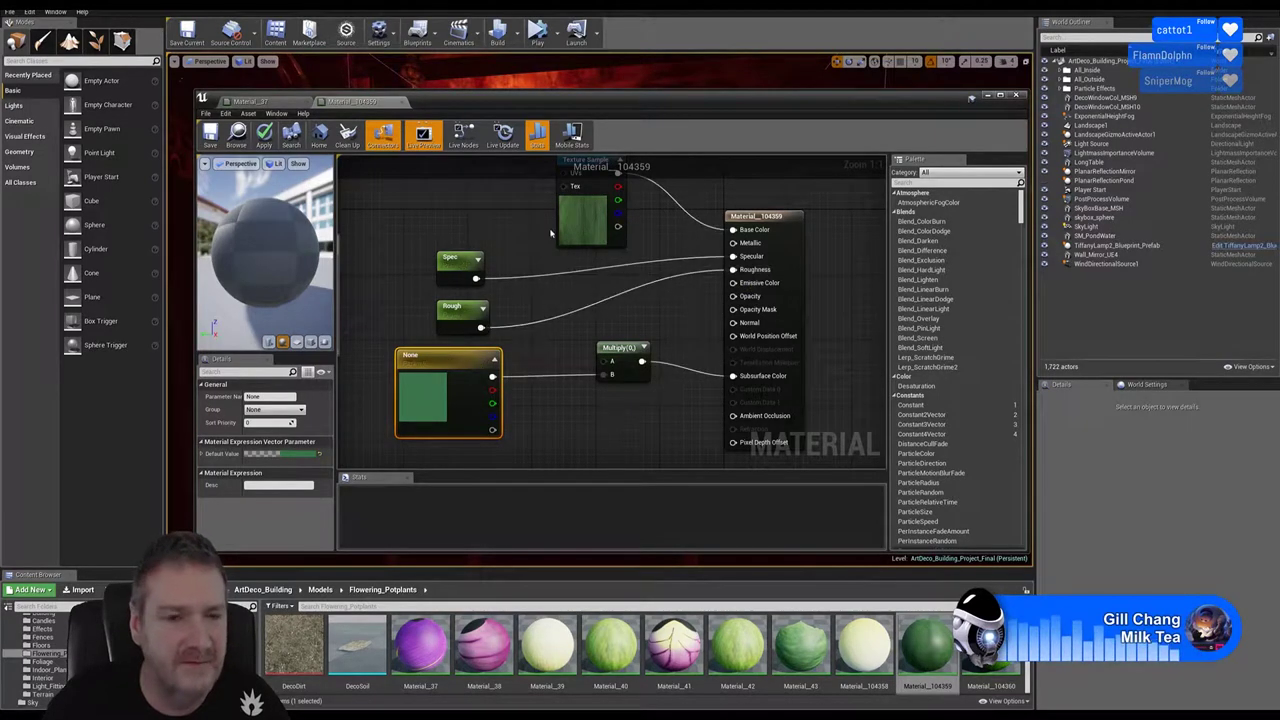
right_drag(482, 217, 508, 226)
scroll(408, 308, down, 1)
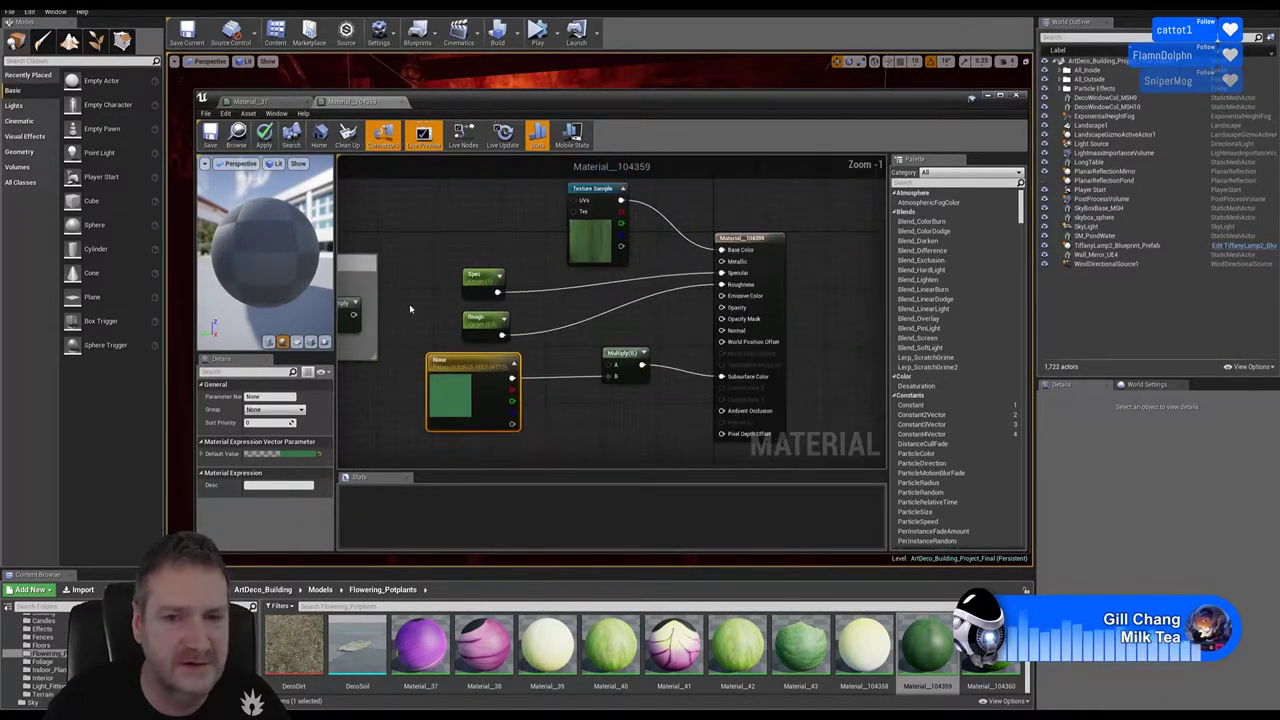
right_drag(418, 267, 430, 262)
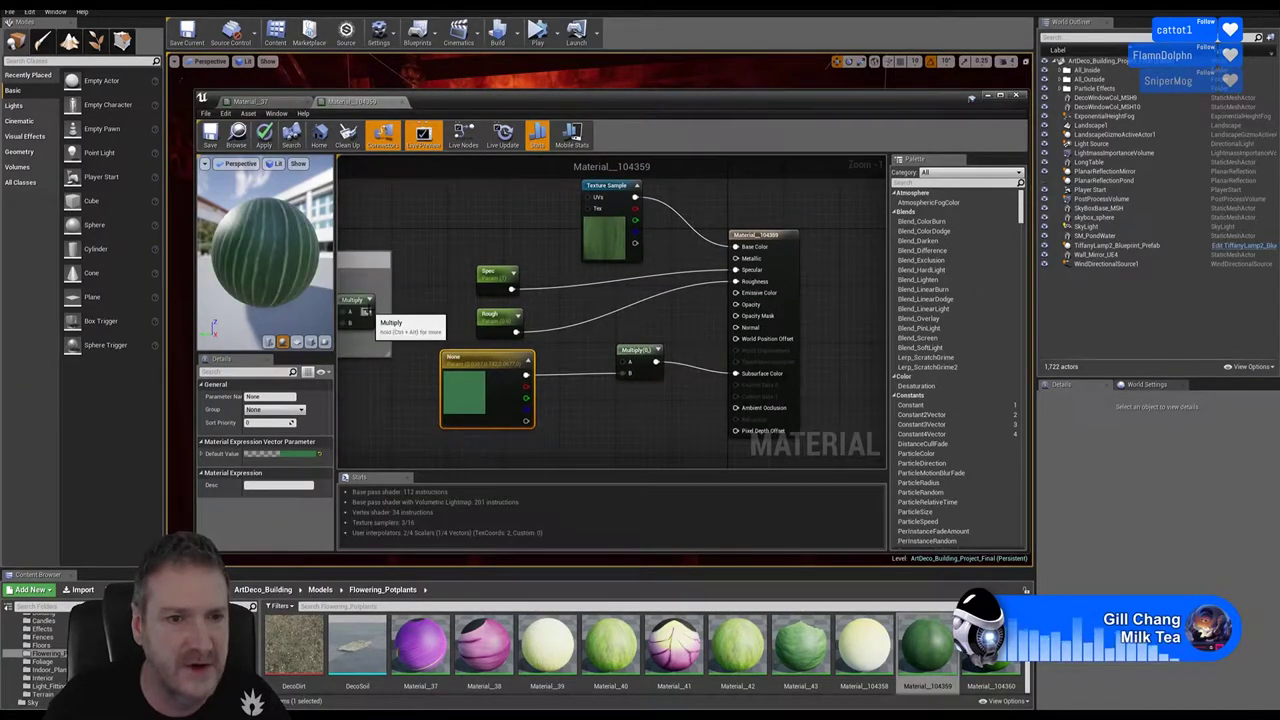
drag(366, 311, 432, 318)
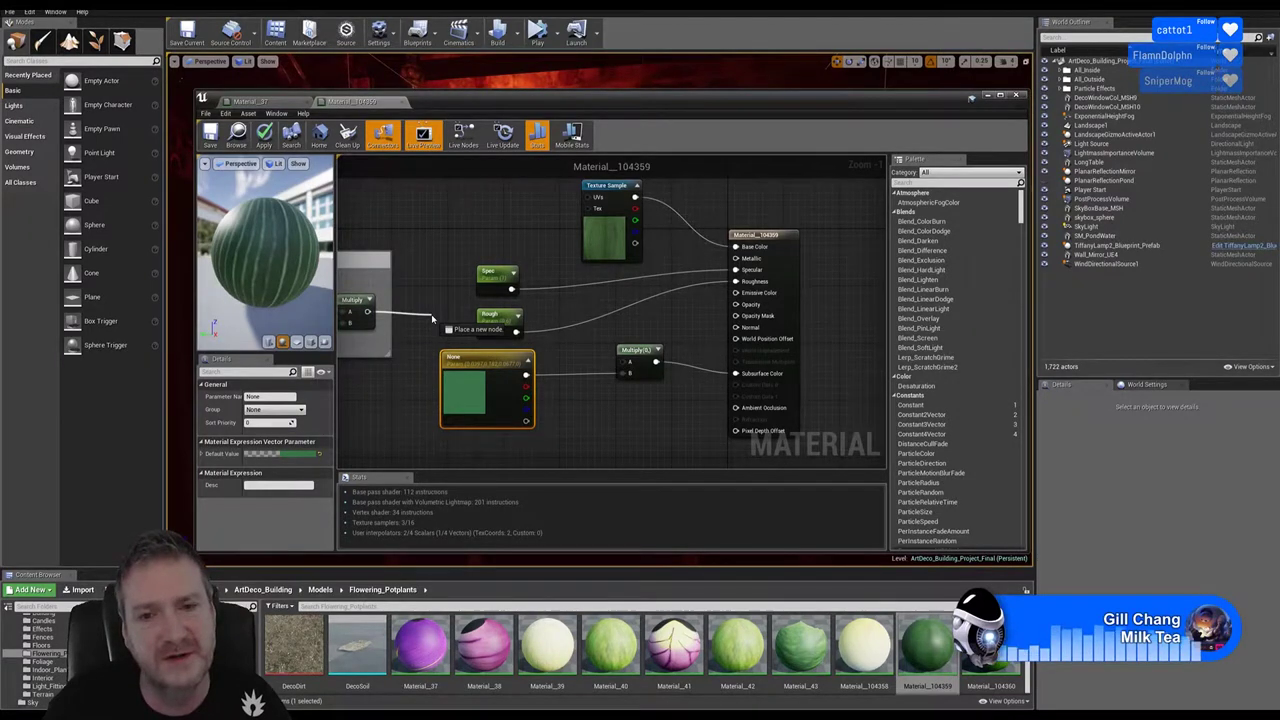
drag(432, 318, 737, 304)
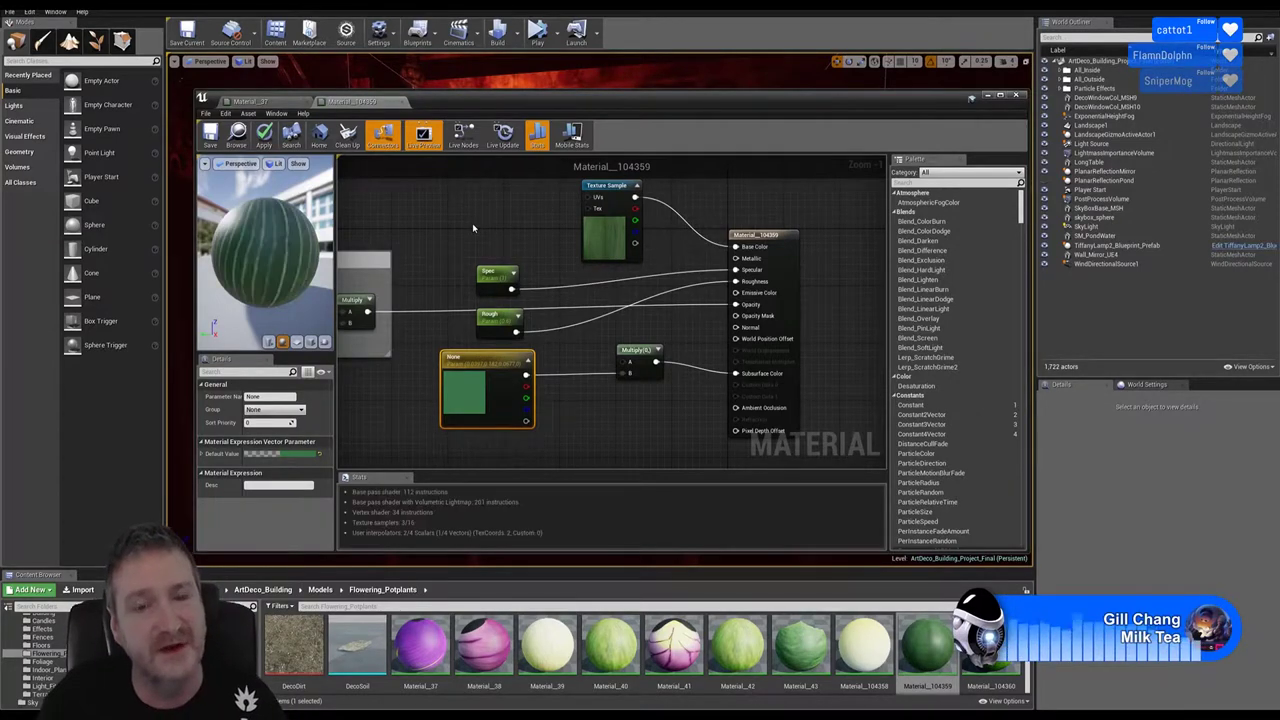
right_drag(437, 220, 463, 229)
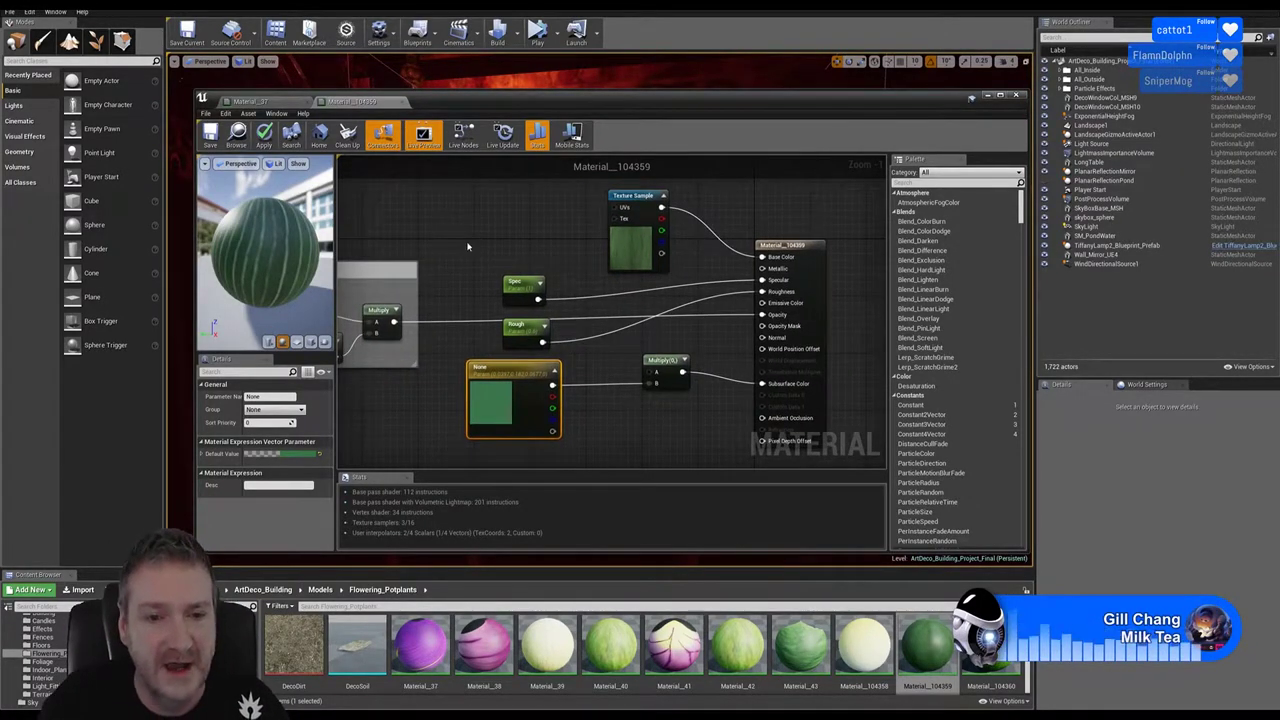
Apply the changes to Material__104359, save it and close its editor
click(264, 135)
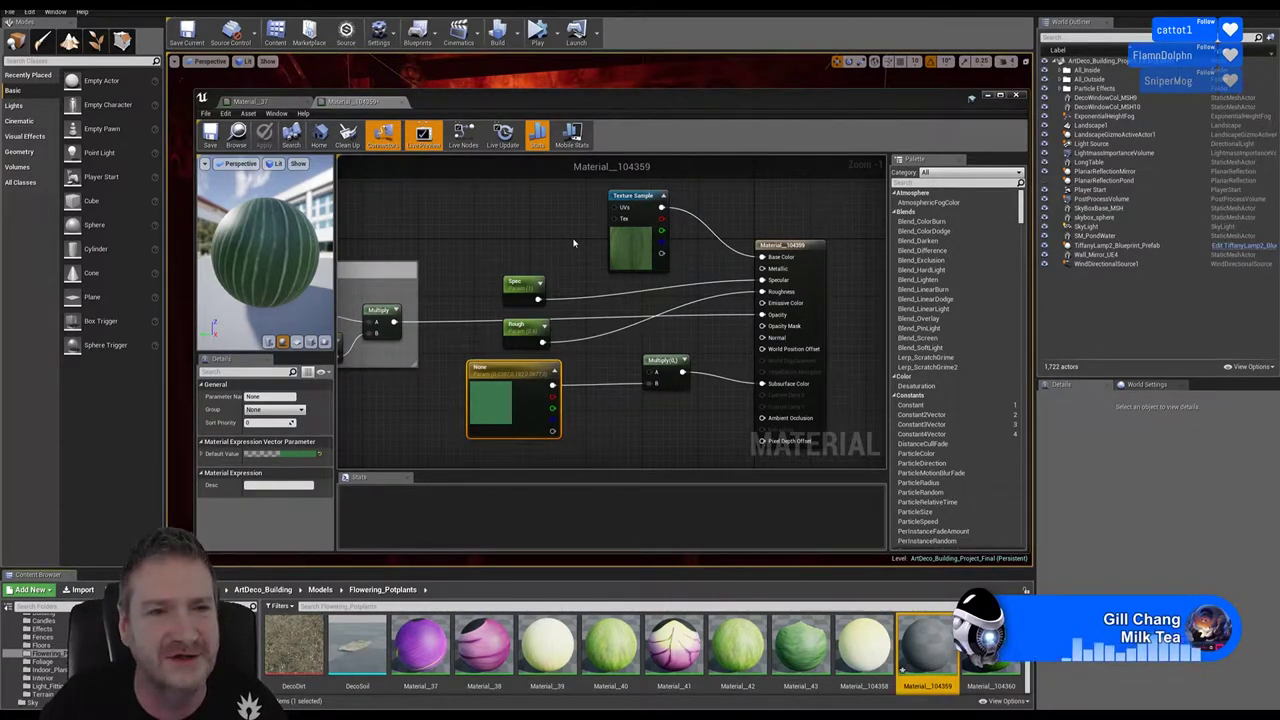
click(210, 135)
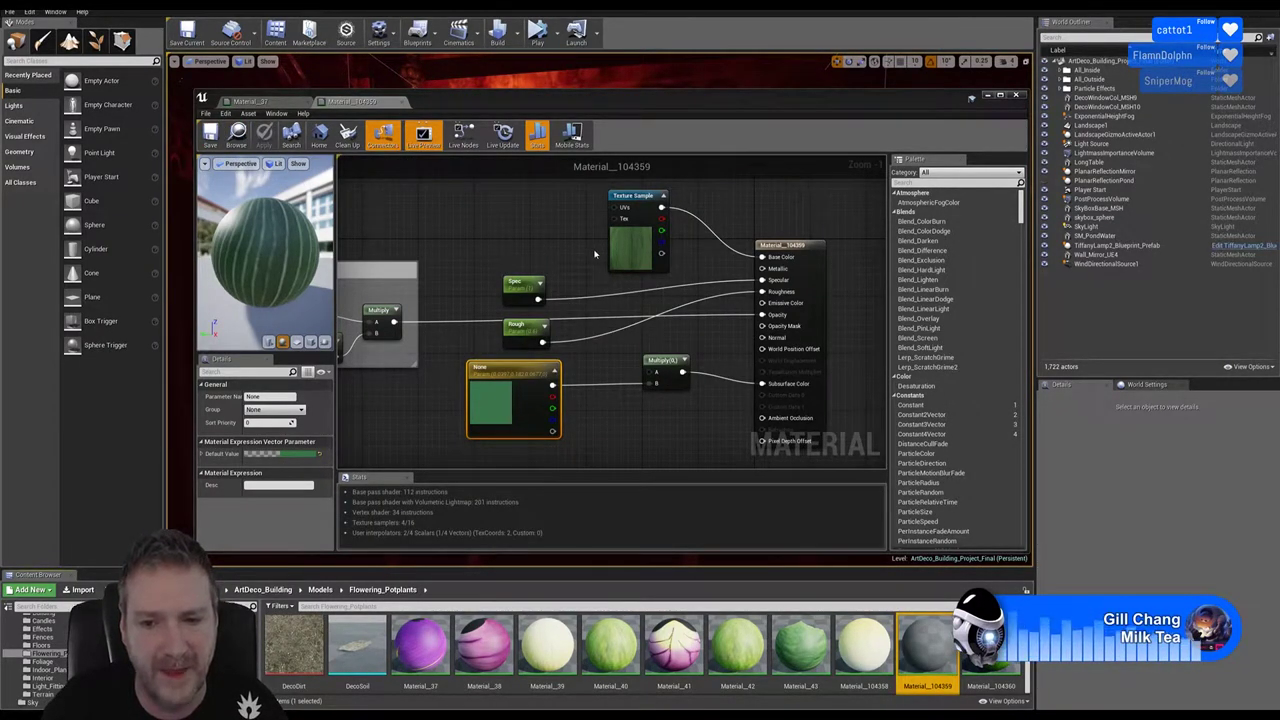
click(402, 103)
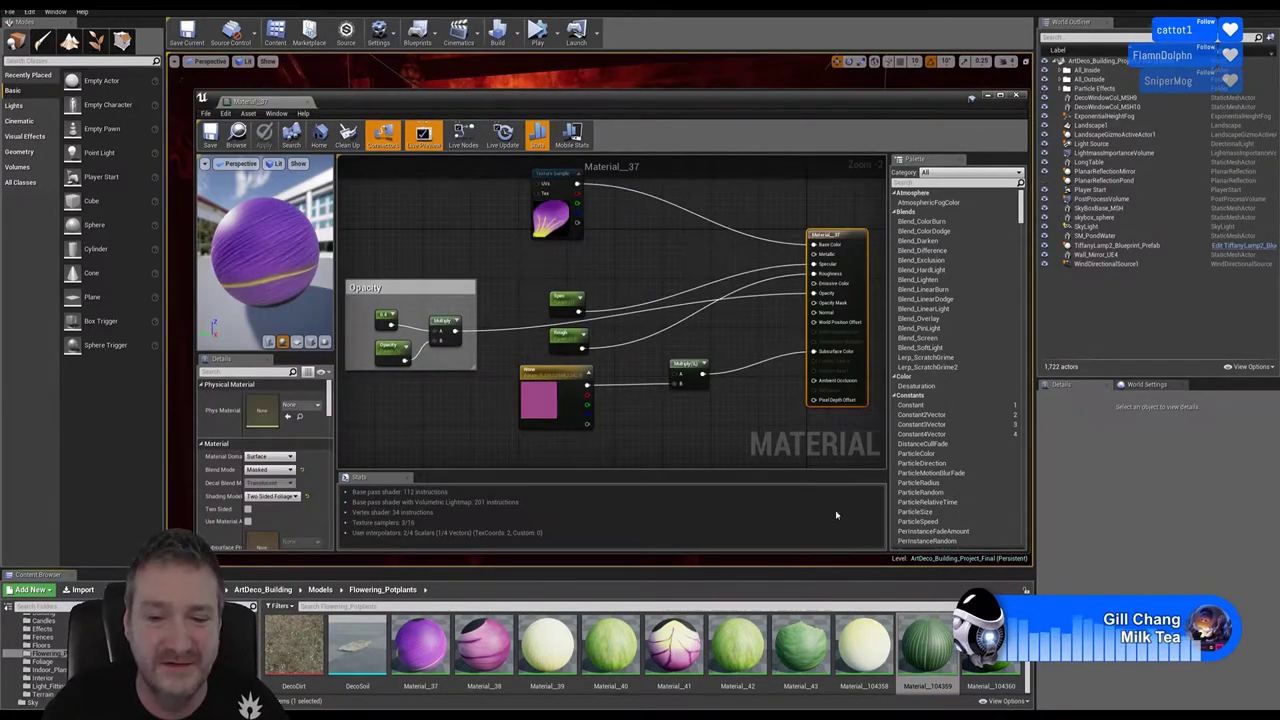
Open Material__104360, arrange its texture sample beside the output node and paste the copied foliage nodes below it
double_click(990, 645)
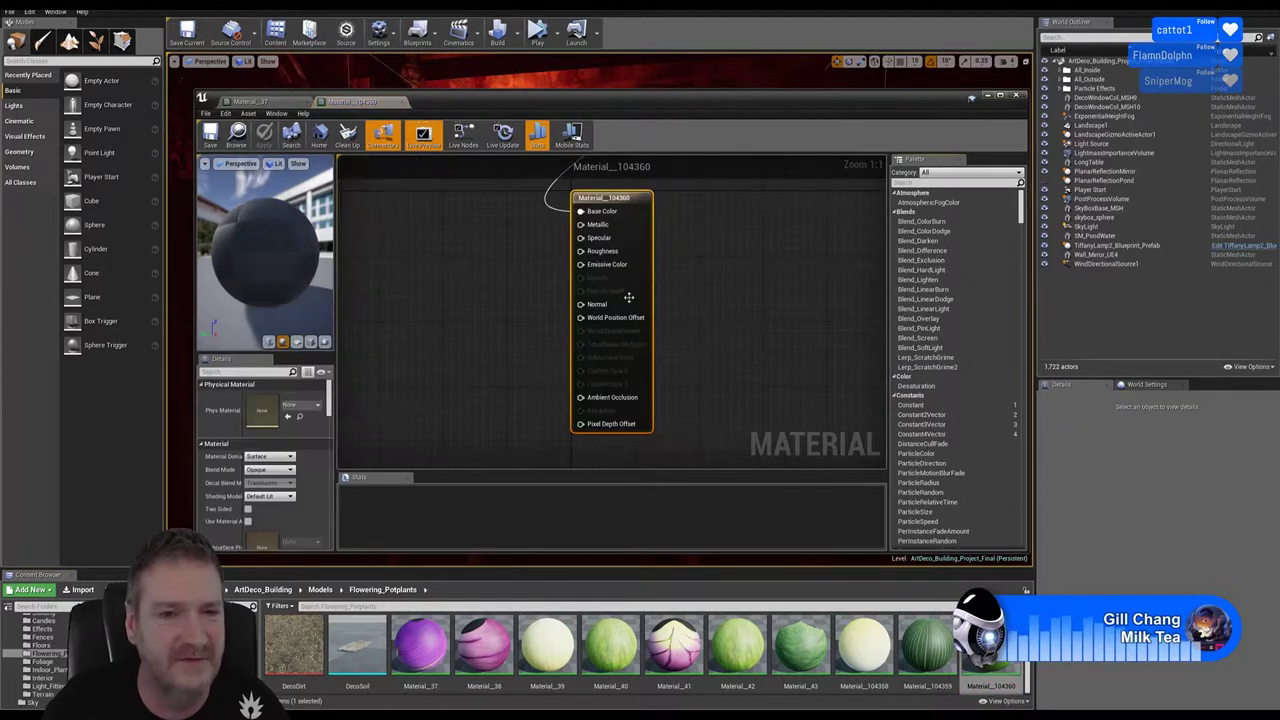
scroll(723, 294, down, 3)
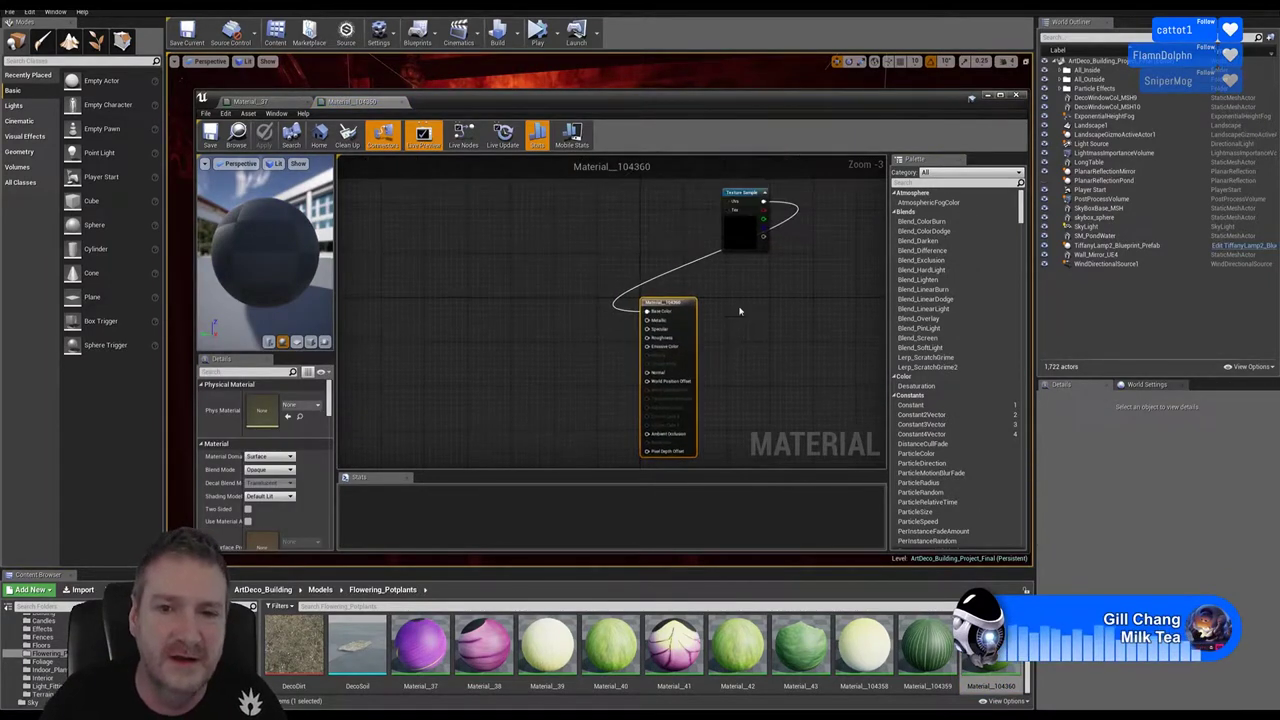
drag(744, 191, 499, 269)
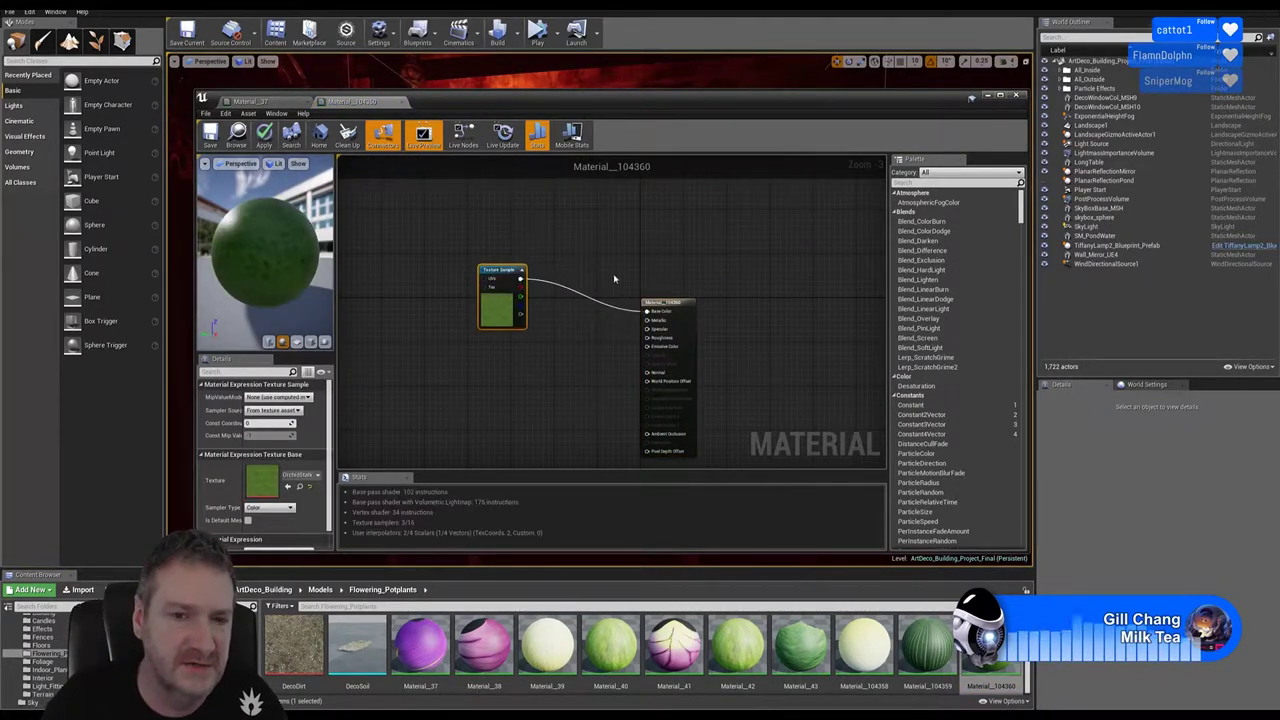
right_drag(614, 279, 677, 220)
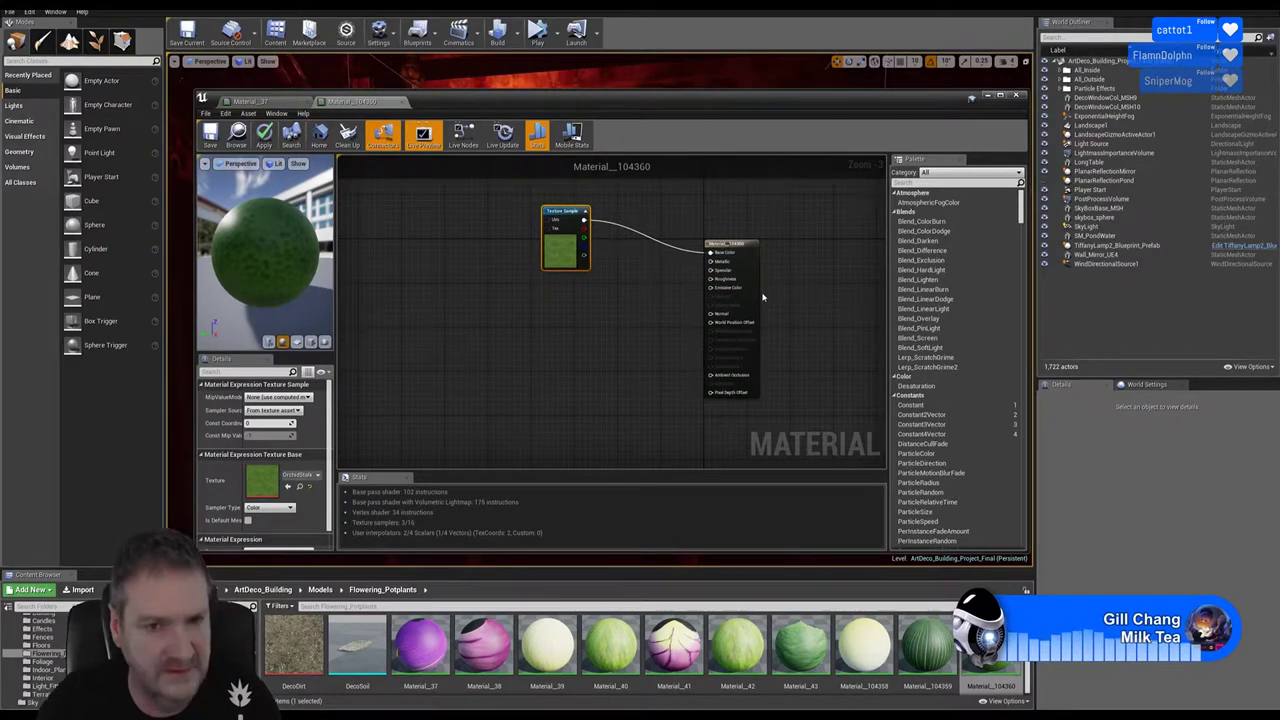
key(ctrl+v)
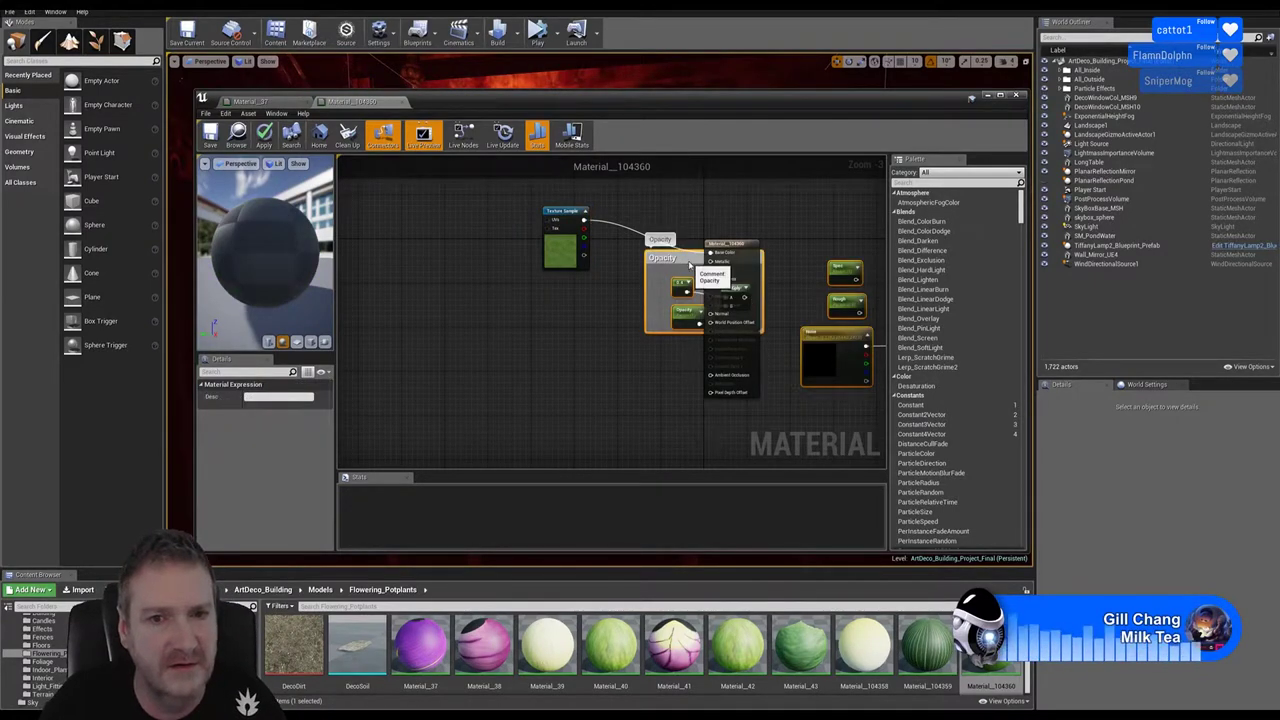
drag(692, 268, 385, 308)
scroll(670, 323, up, 2)
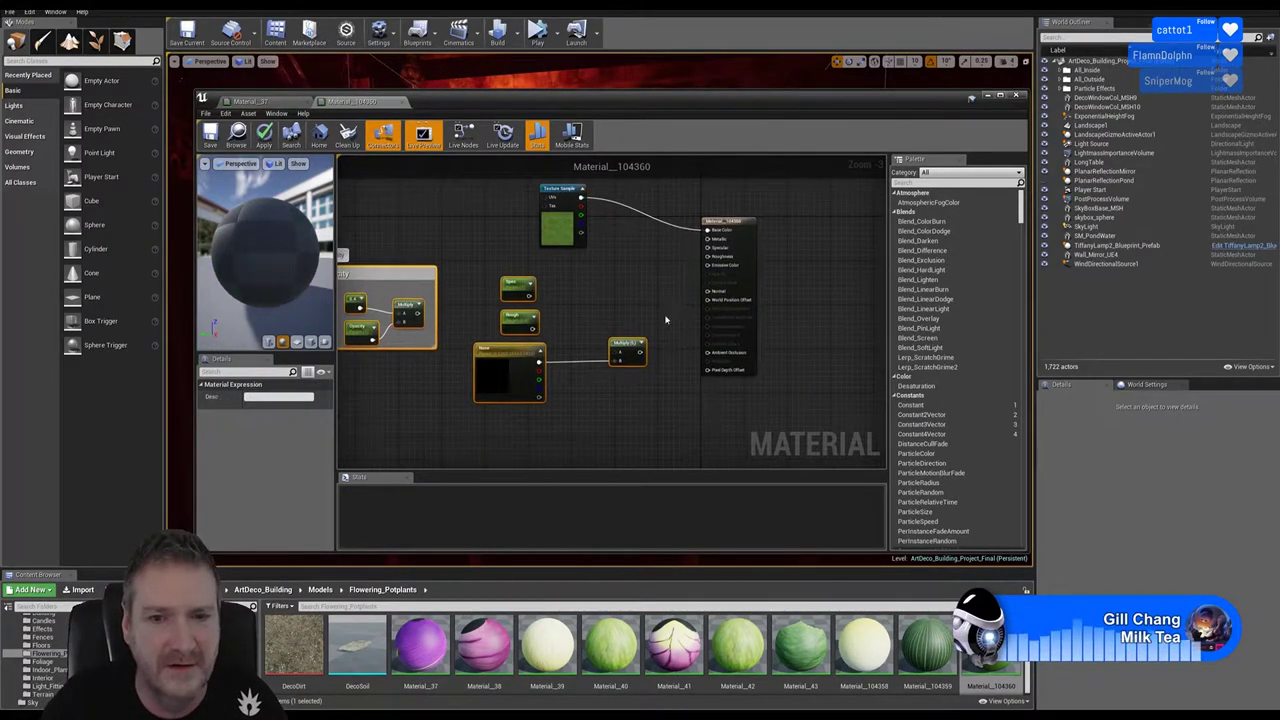
Set Material__104360's blend mode to Masked and its shading model to Two Sided Foliage
click(758, 192)
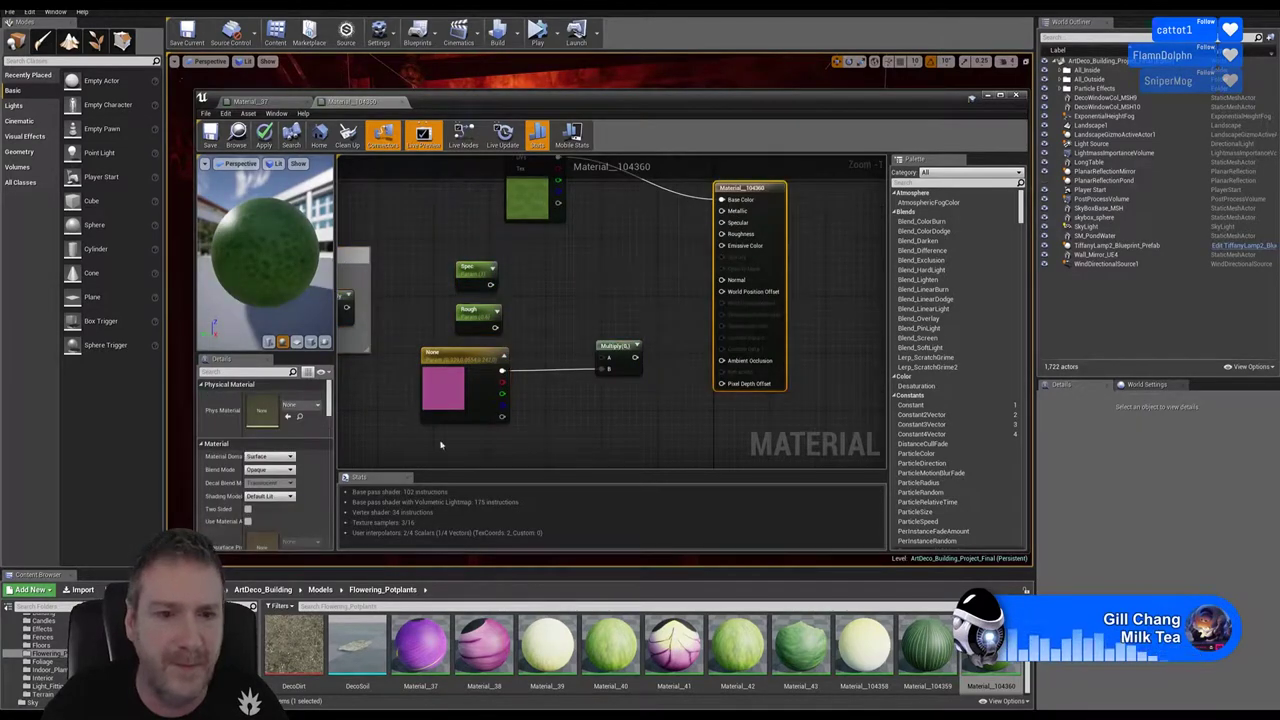
click(276, 470)
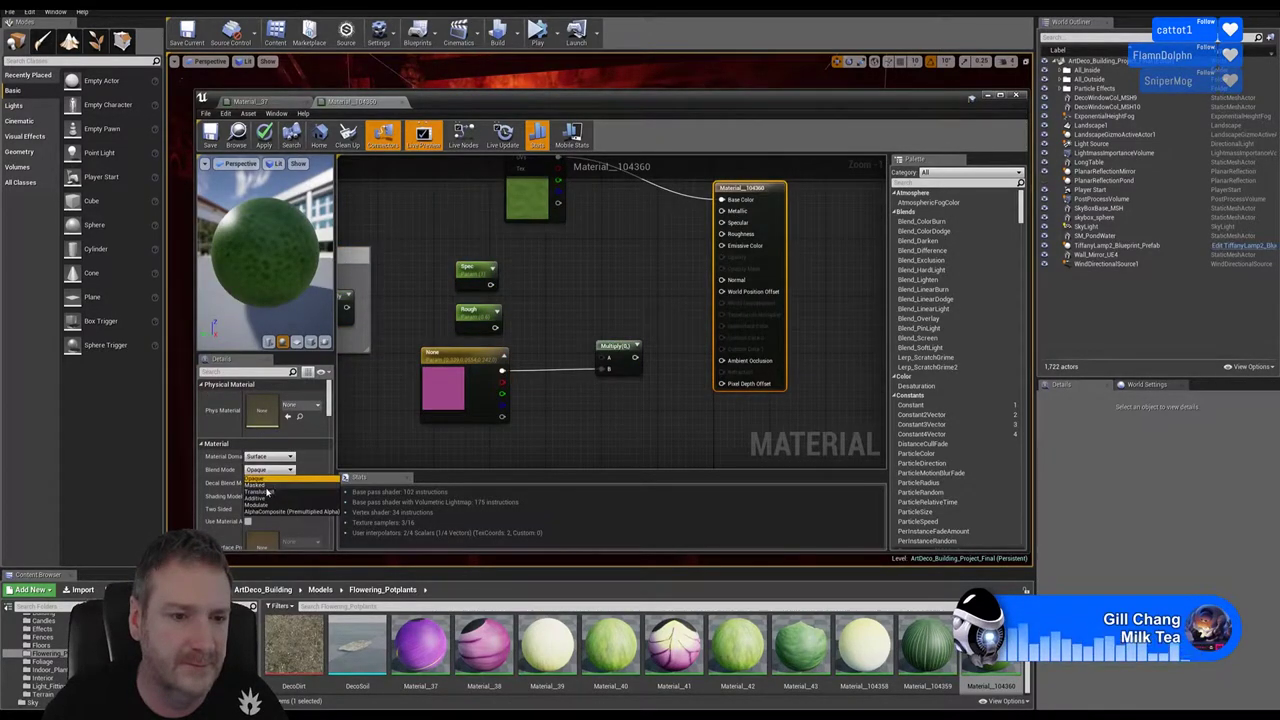
click(259, 485)
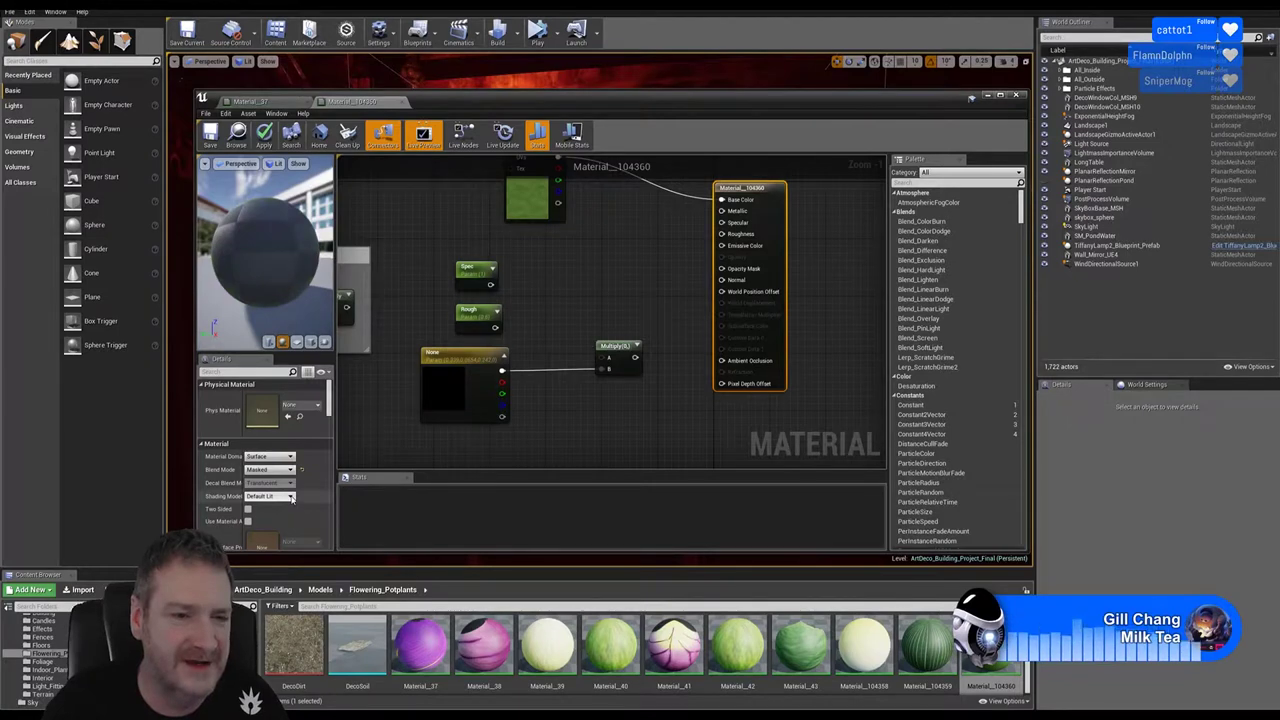
click(289, 496)
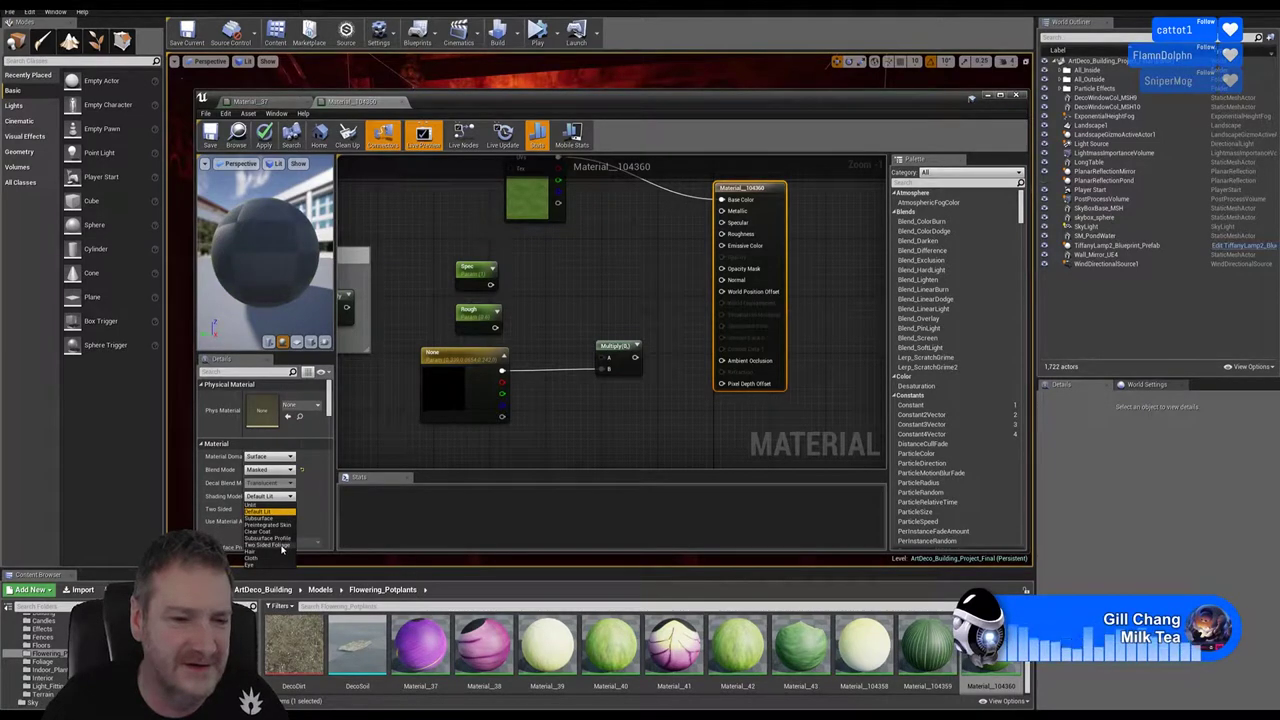
click(282, 546)
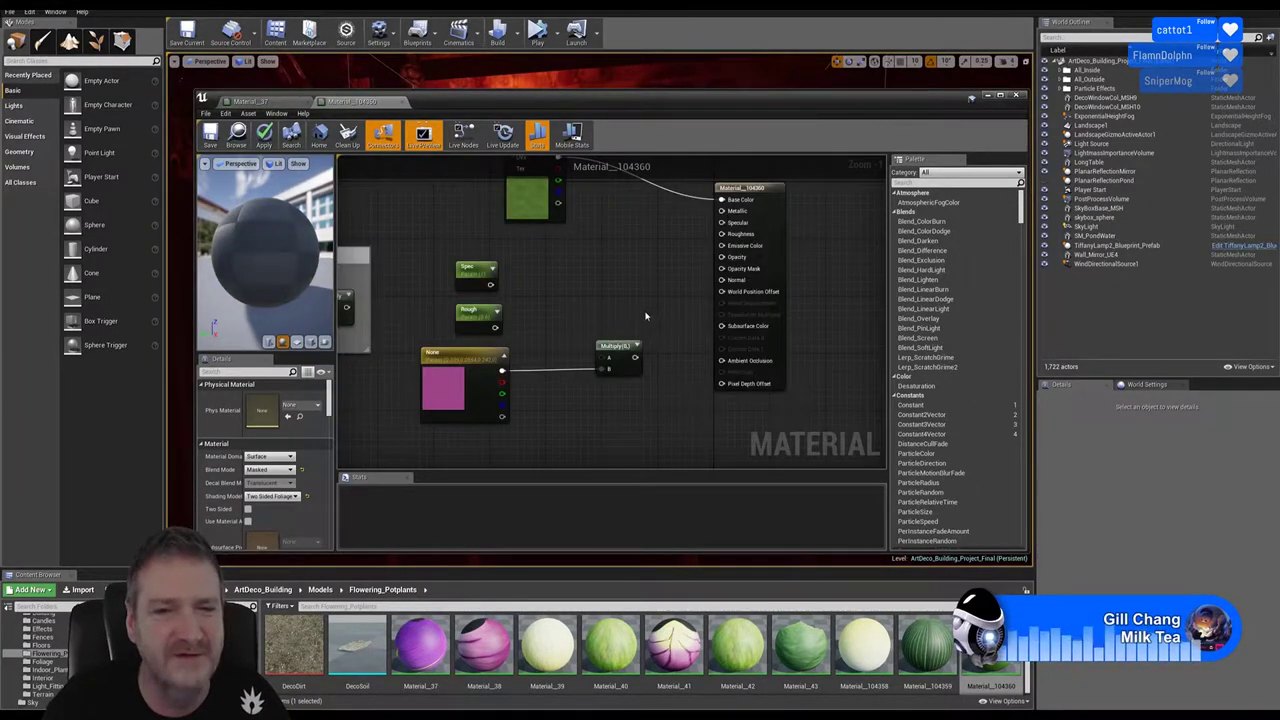
Wire Material__104360's colour Multiply to Subsurface Color and set the colour parameter to green, about R 0.17, G 0.34, B 0.10
mouse_move(645, 316)
right_down()
mouse_move(631, 294)
mouse_move(625, 312)
right_up()
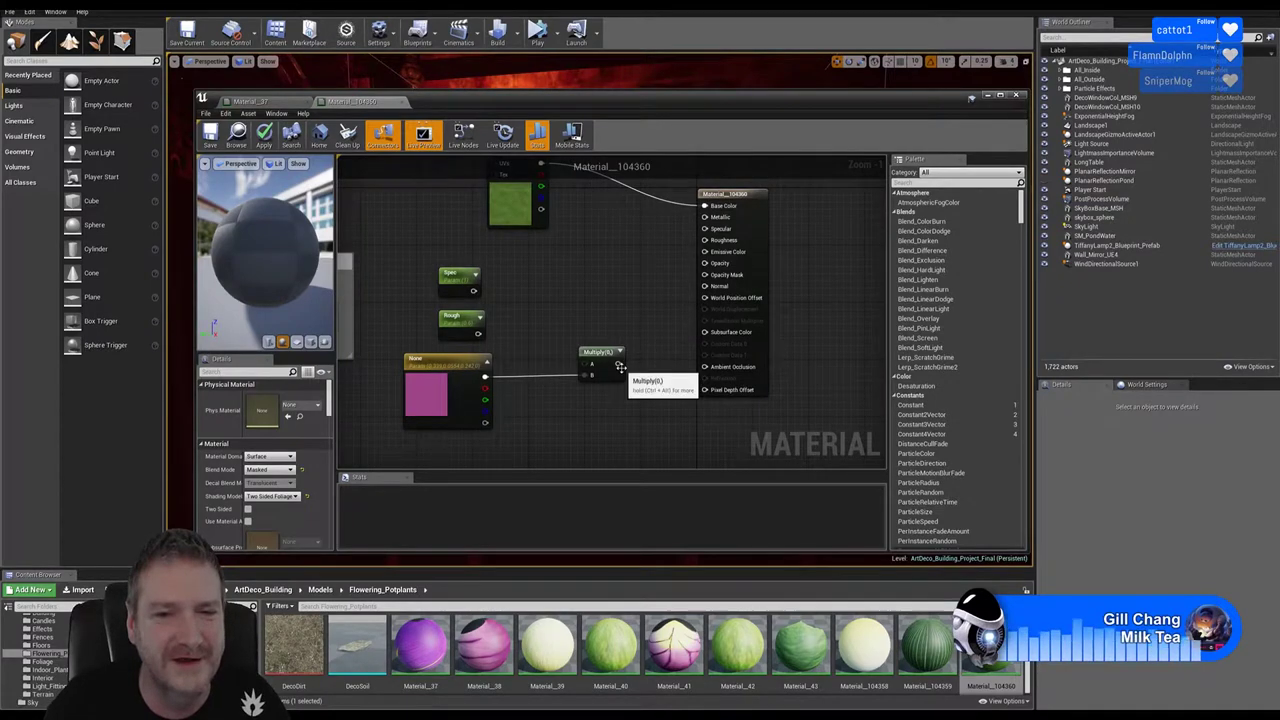
drag(618, 363, 705, 332)
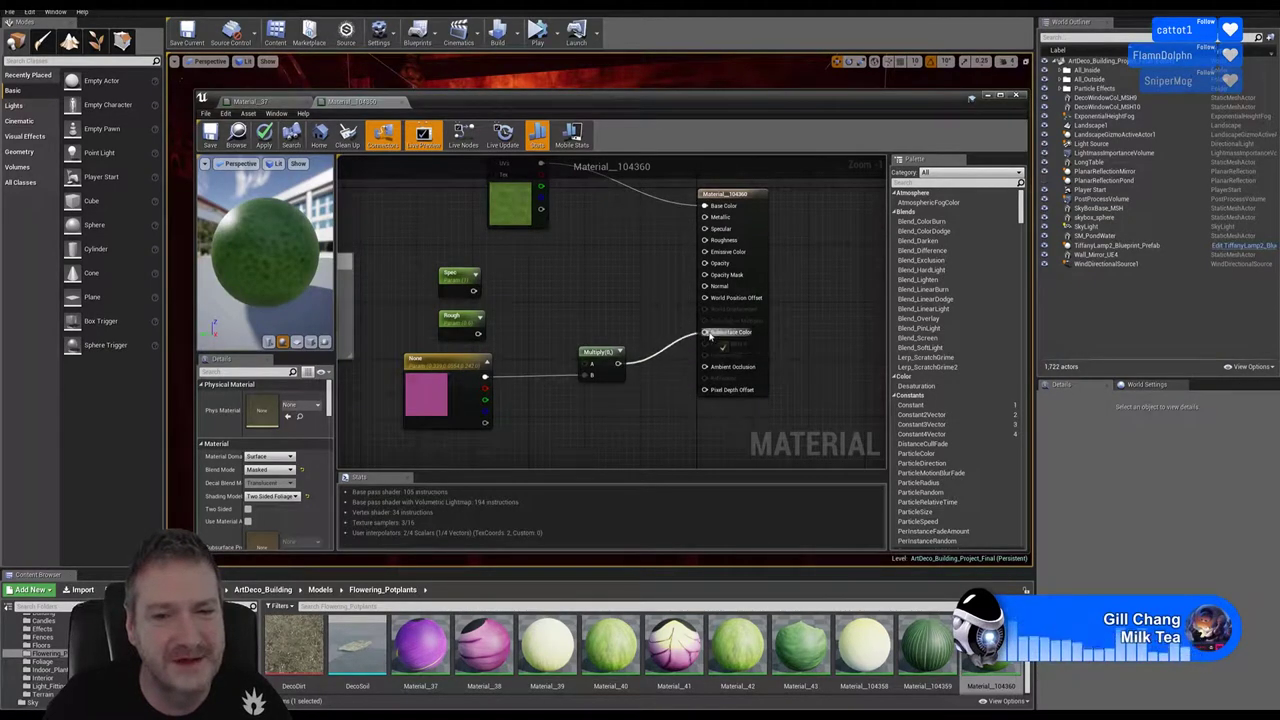
right_drag(550, 290, 614, 294)
double_click(486, 392)
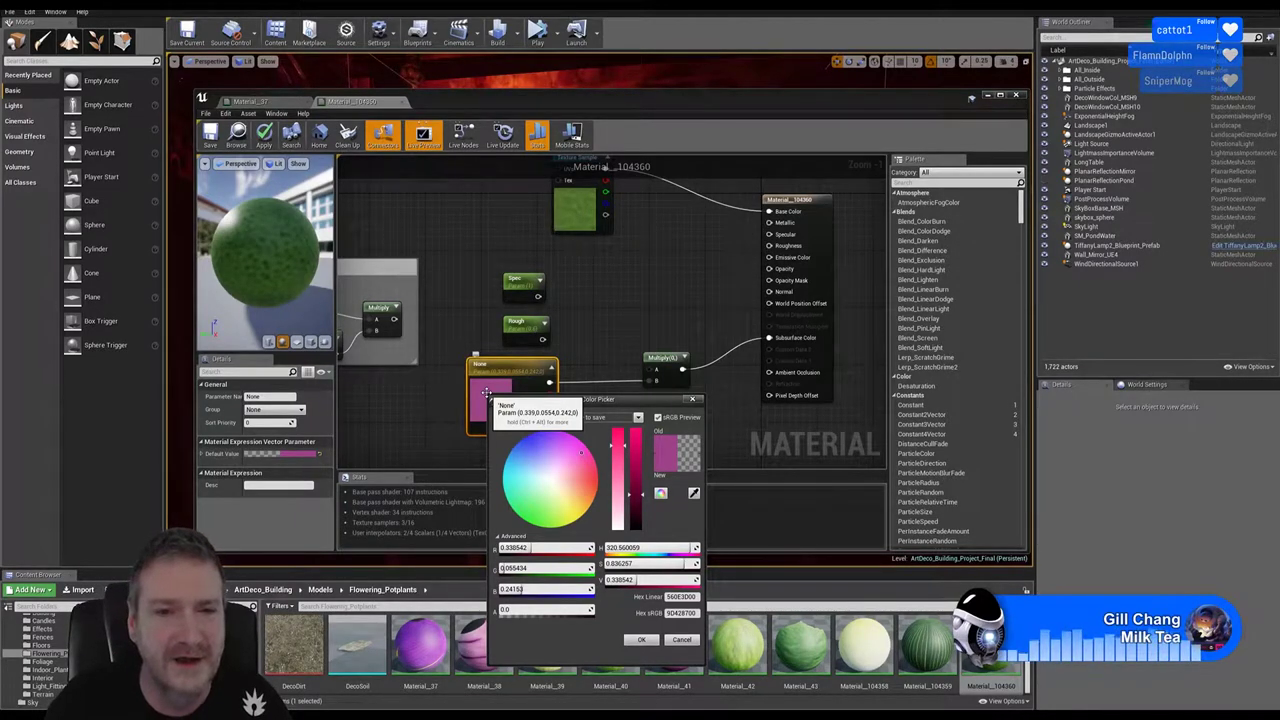
click(545, 517)
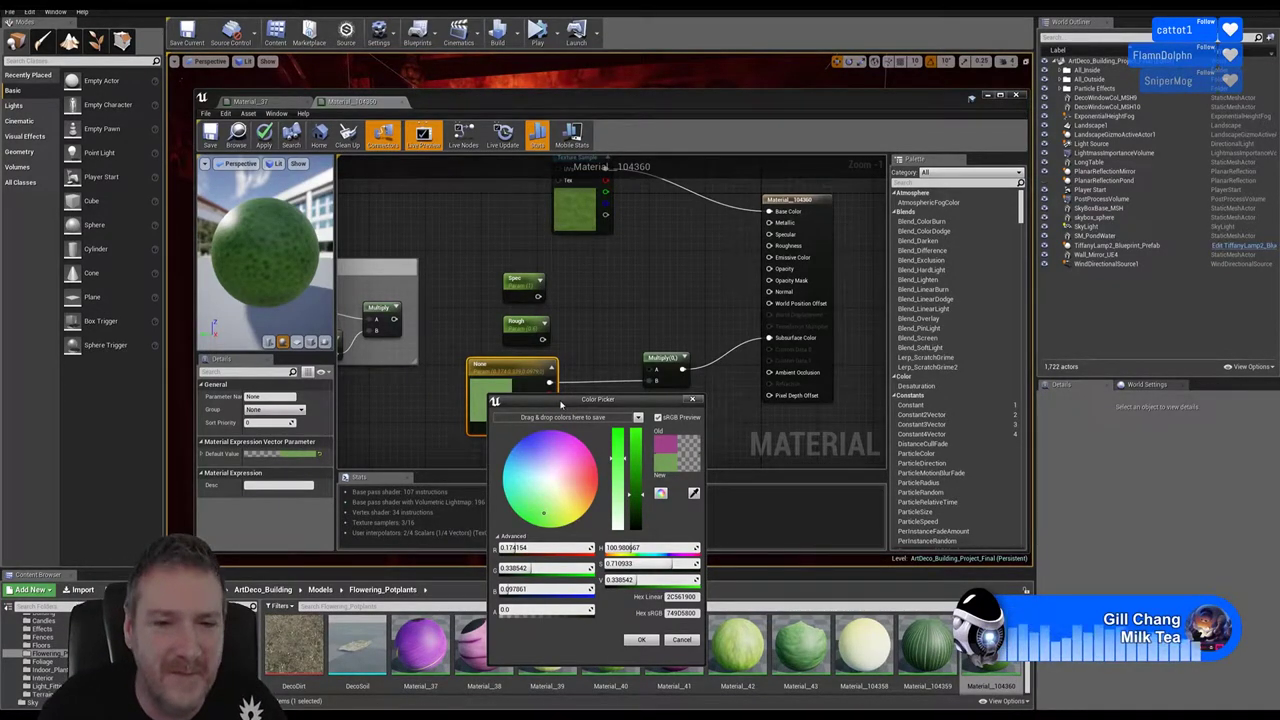
drag(561, 403, 634, 279)
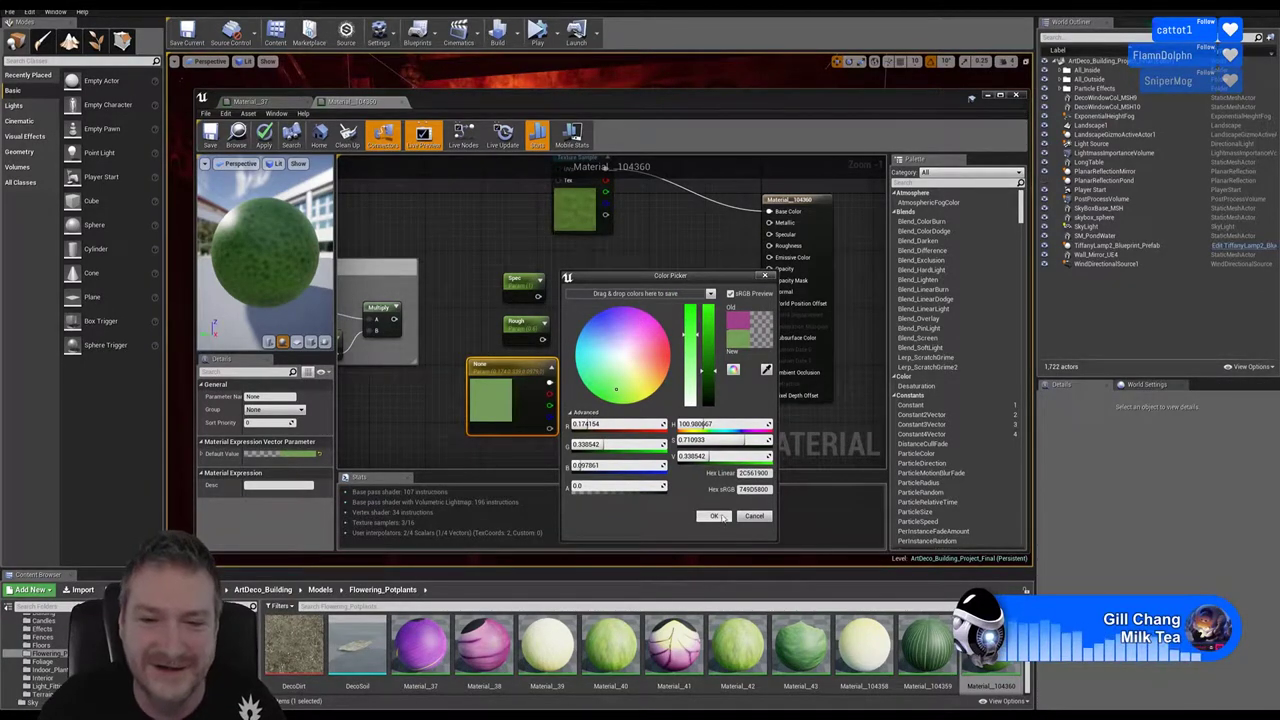
click(713, 516)
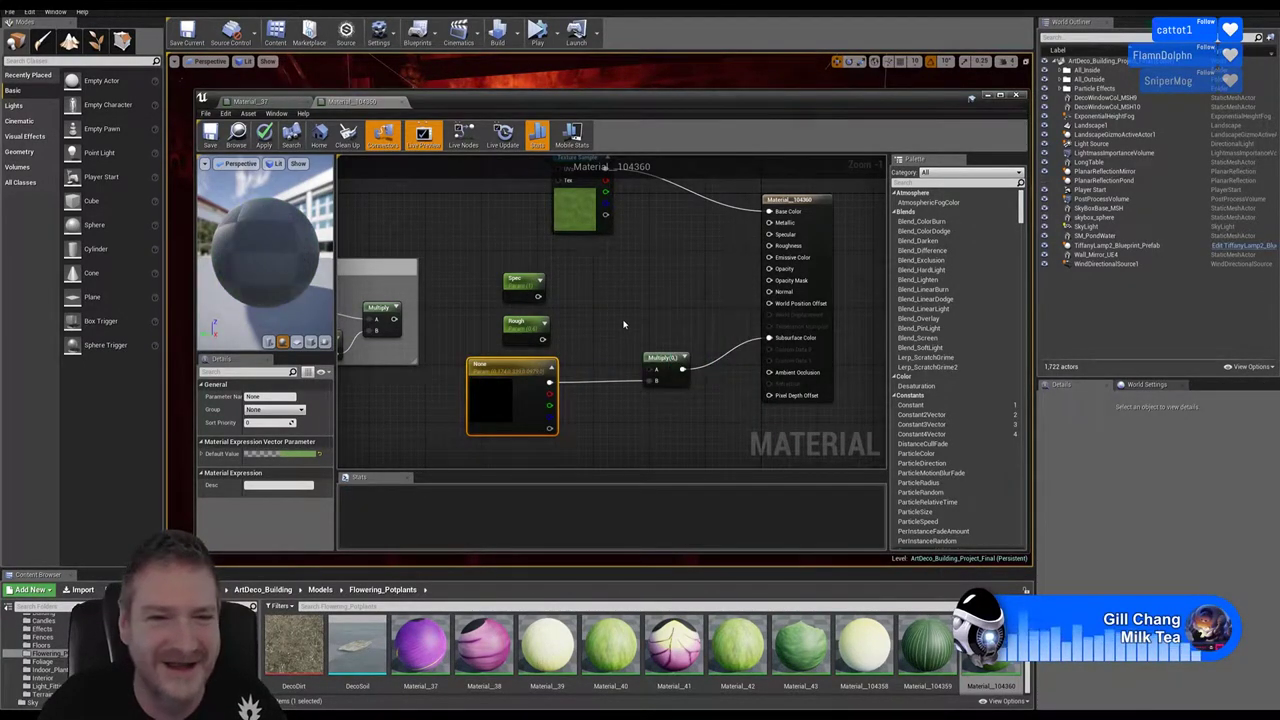
Wire Material__104360's Spec, Rough and opacity Multiply nodes to Specular, Roughness and Opacity
drag(538, 296, 771, 236)
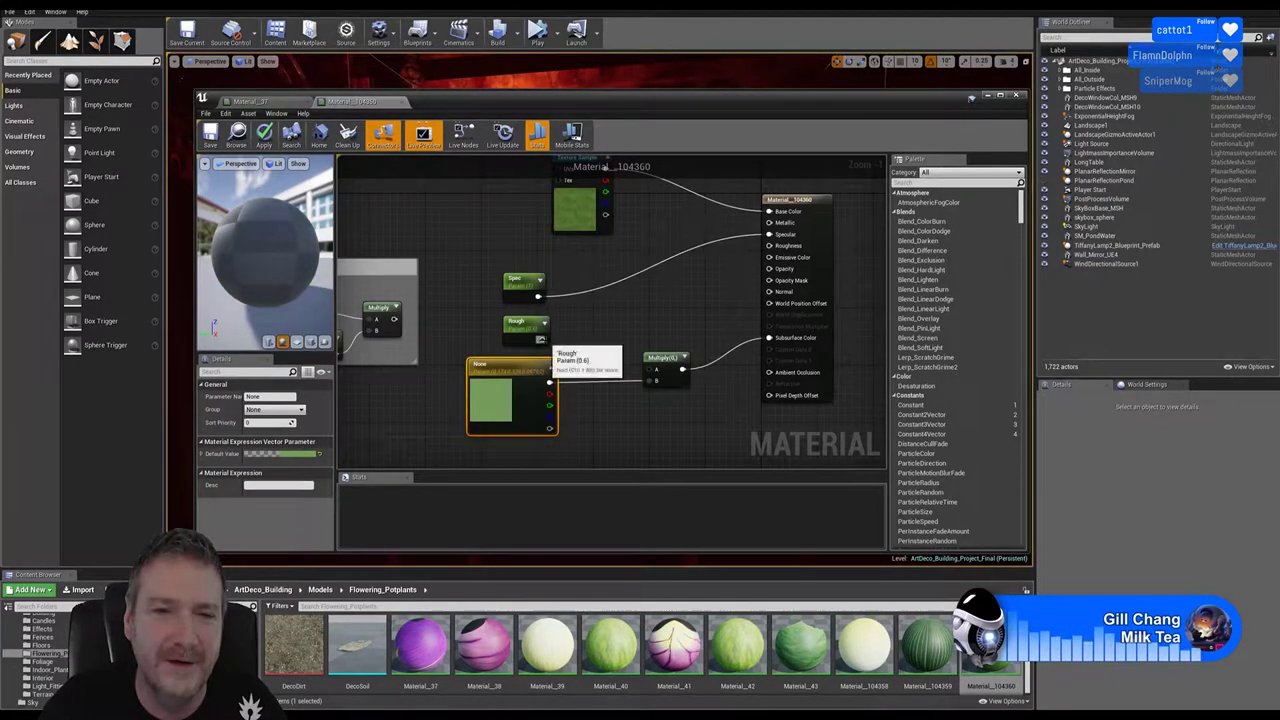
drag(542, 338, 770, 245)
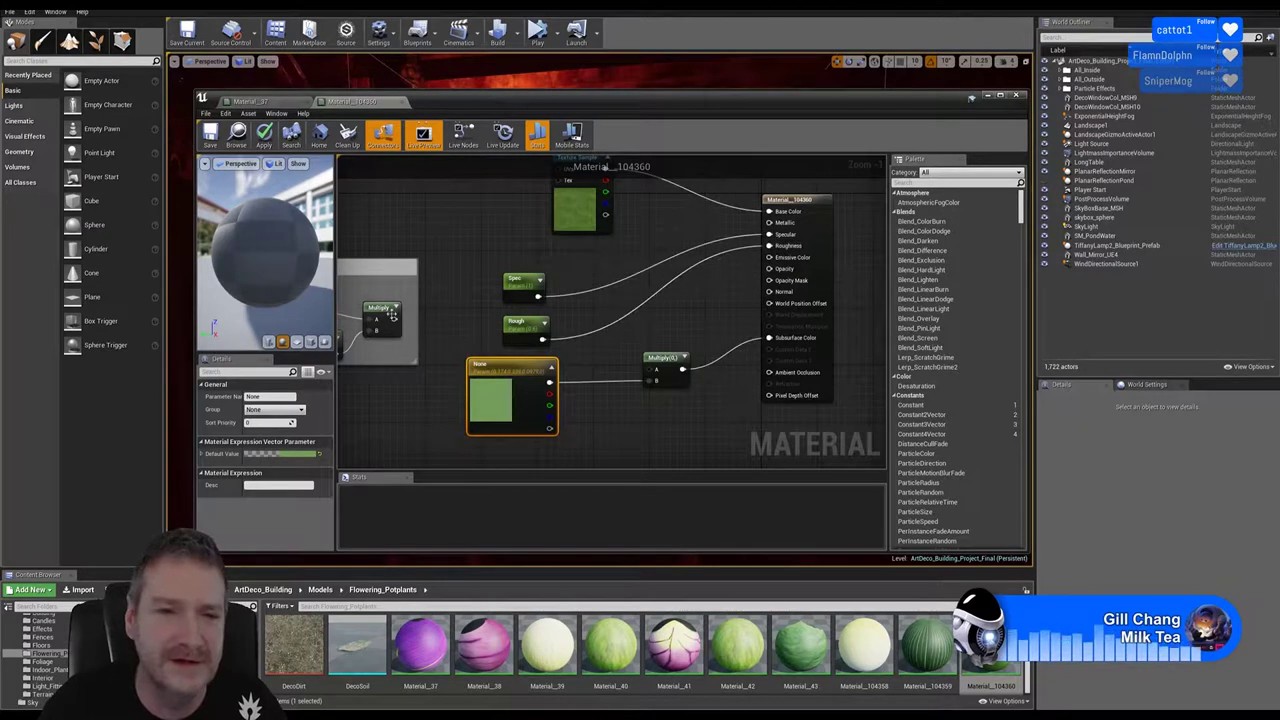
drag(394, 319, 768, 268)
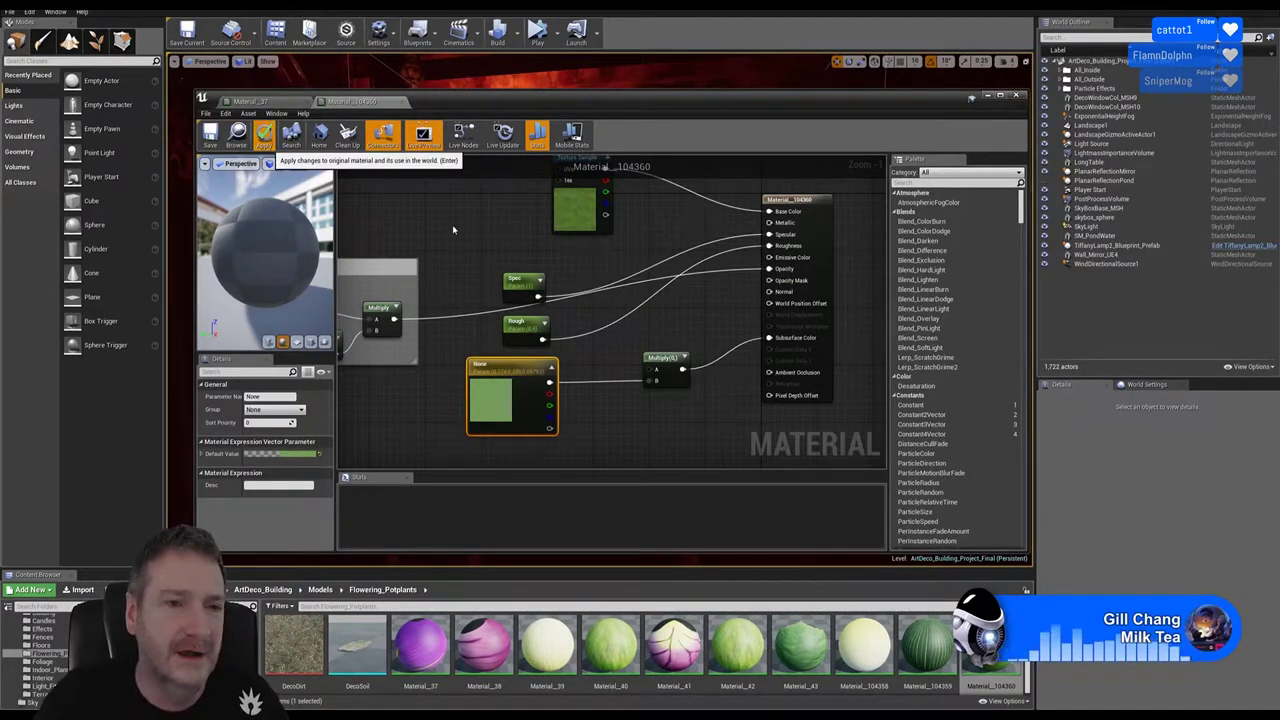
Apply the changes to Material__104360, save it and close its editor
key(Return)
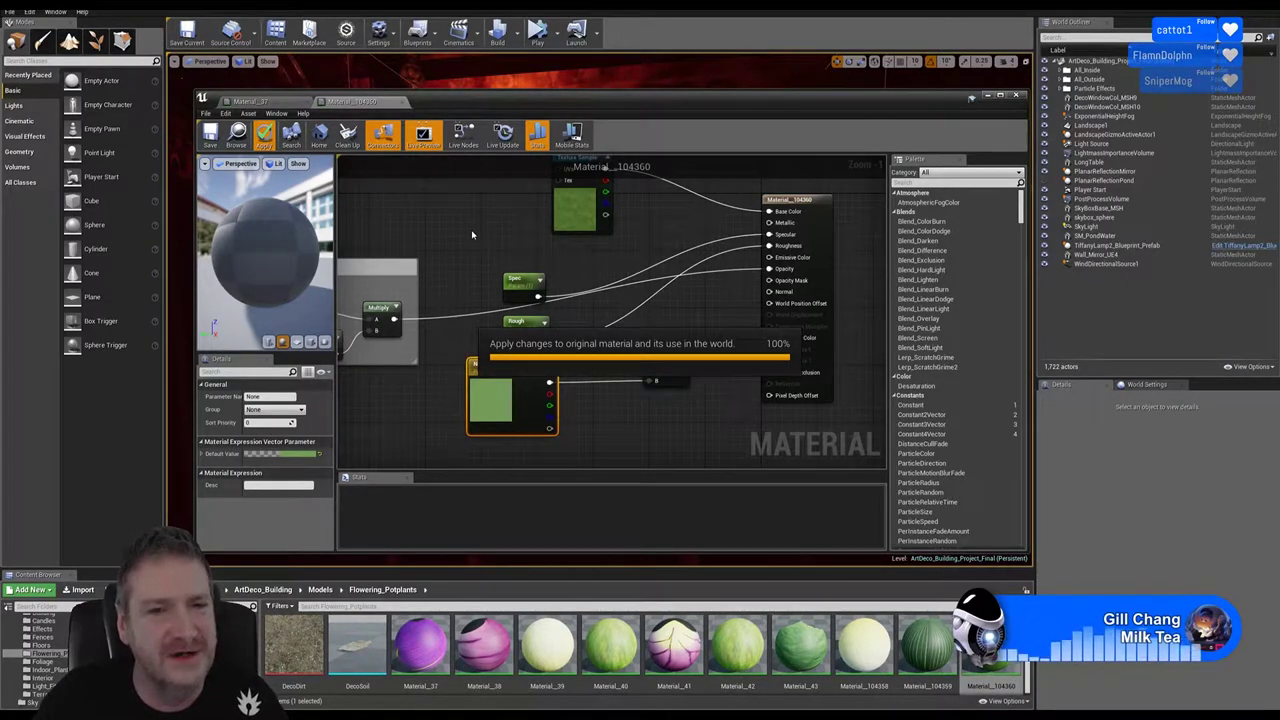
click(210, 133)
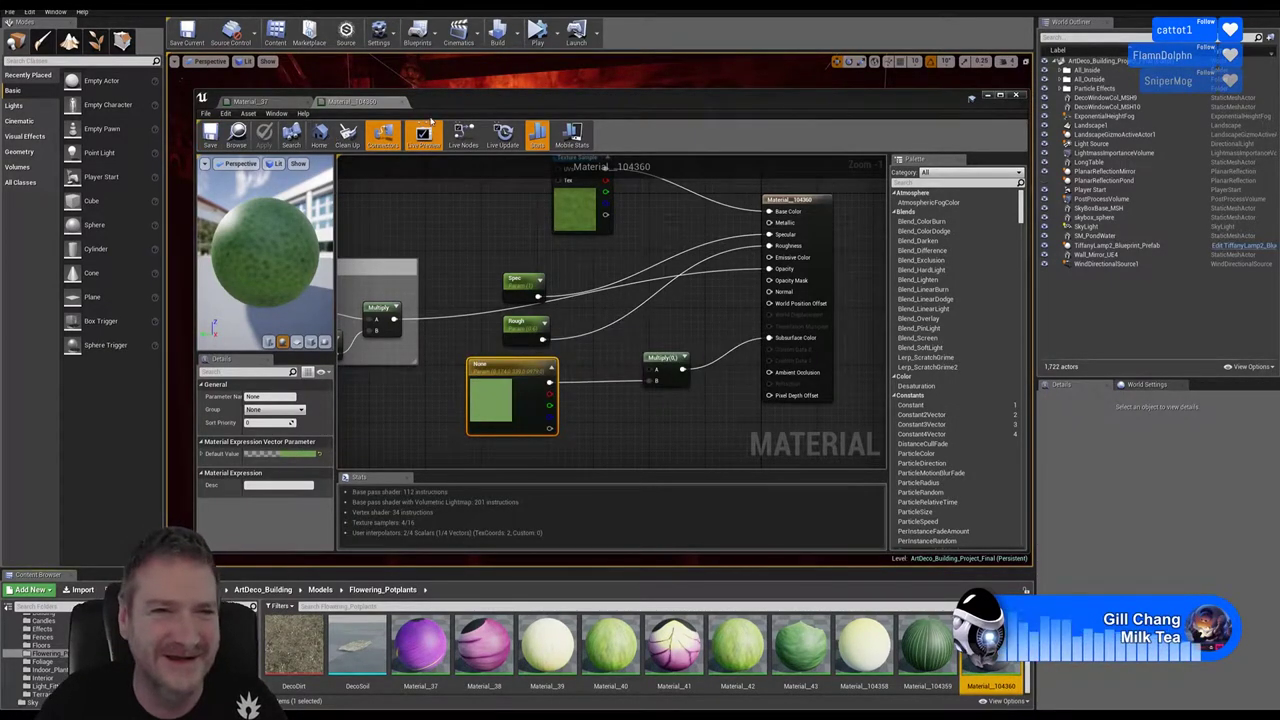
click(404, 101)
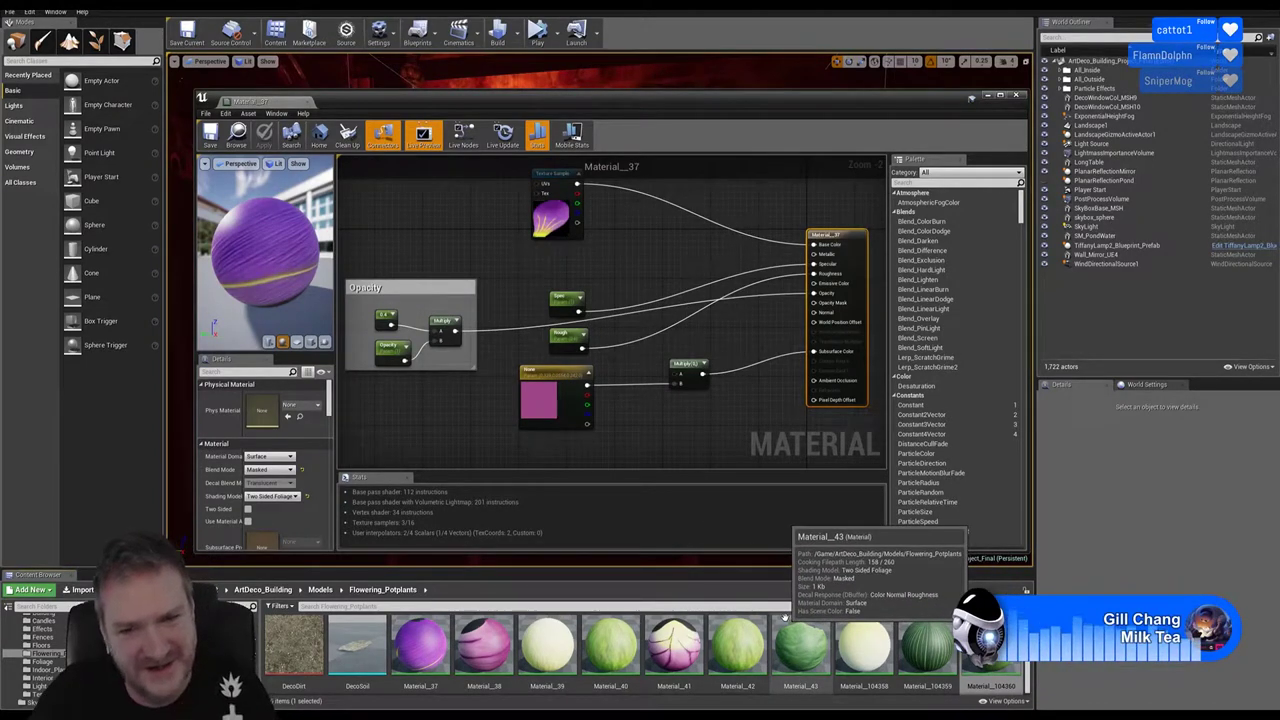
Open Material__104401 from the Flowering_Potplants folder and move its texture sample to the input side of the output node
scroll(784, 616, down, 2)
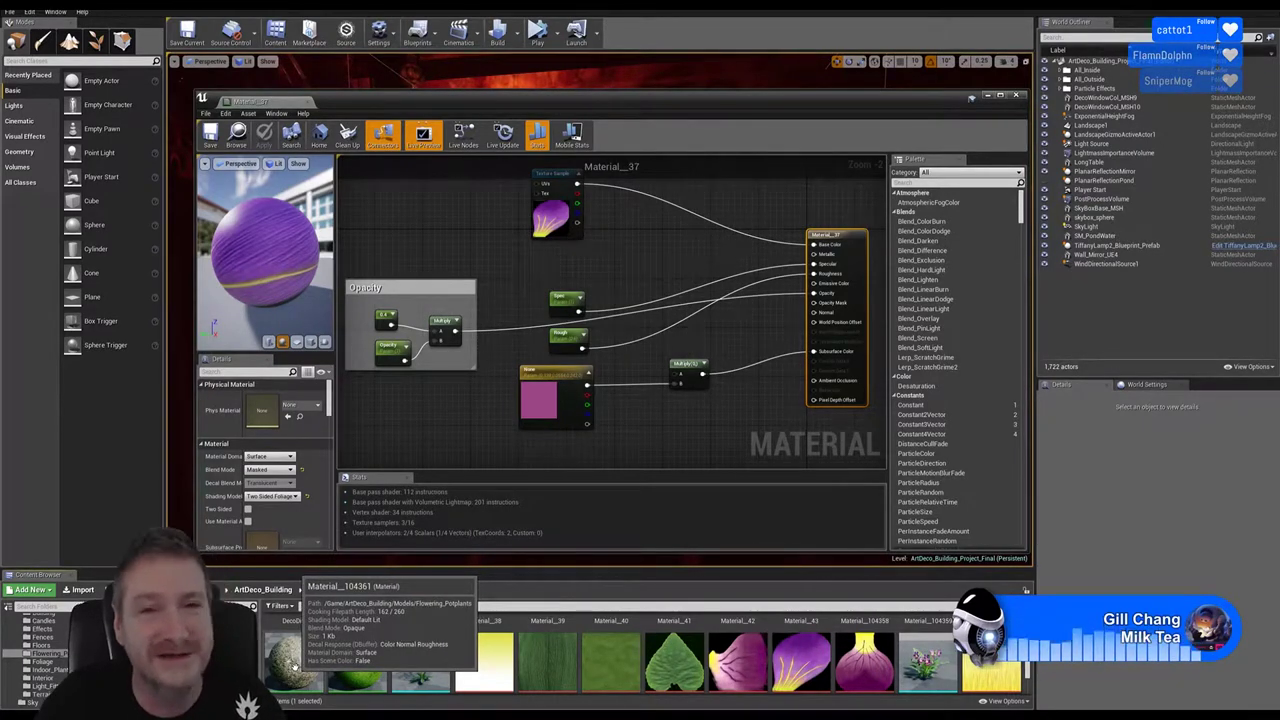
double_click(355, 655)
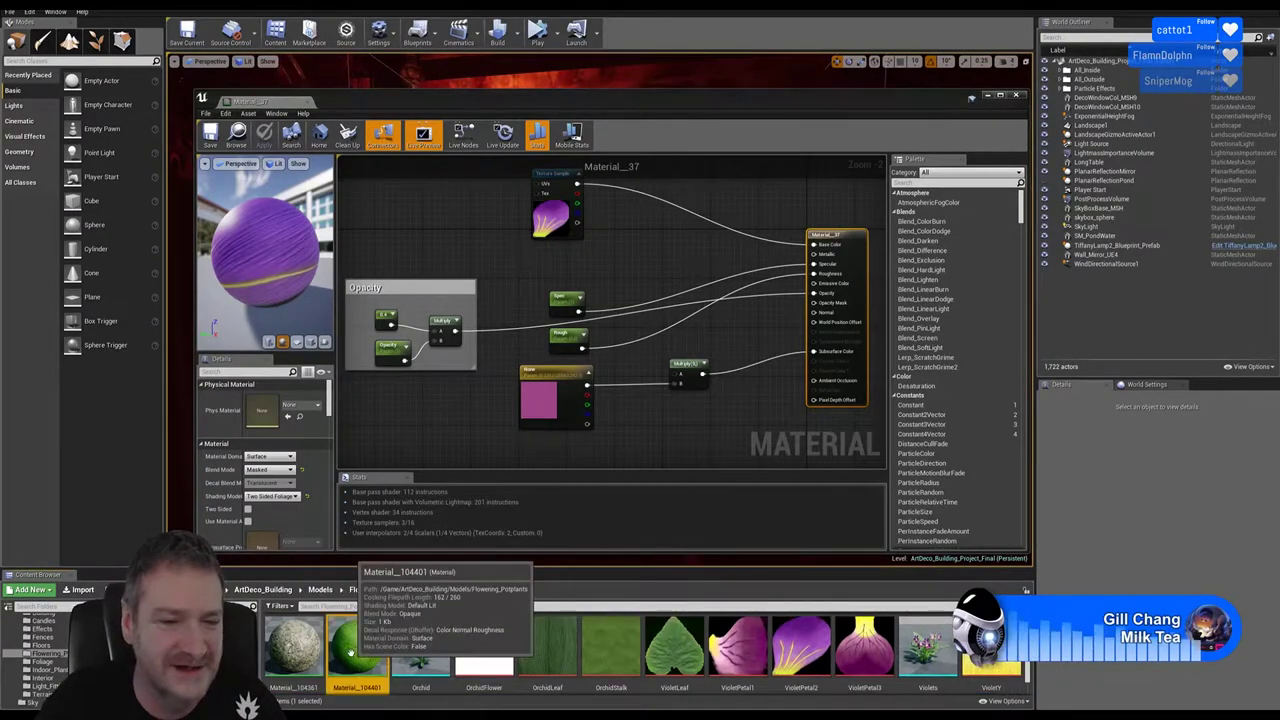
right_drag(715, 257, 731, 337)
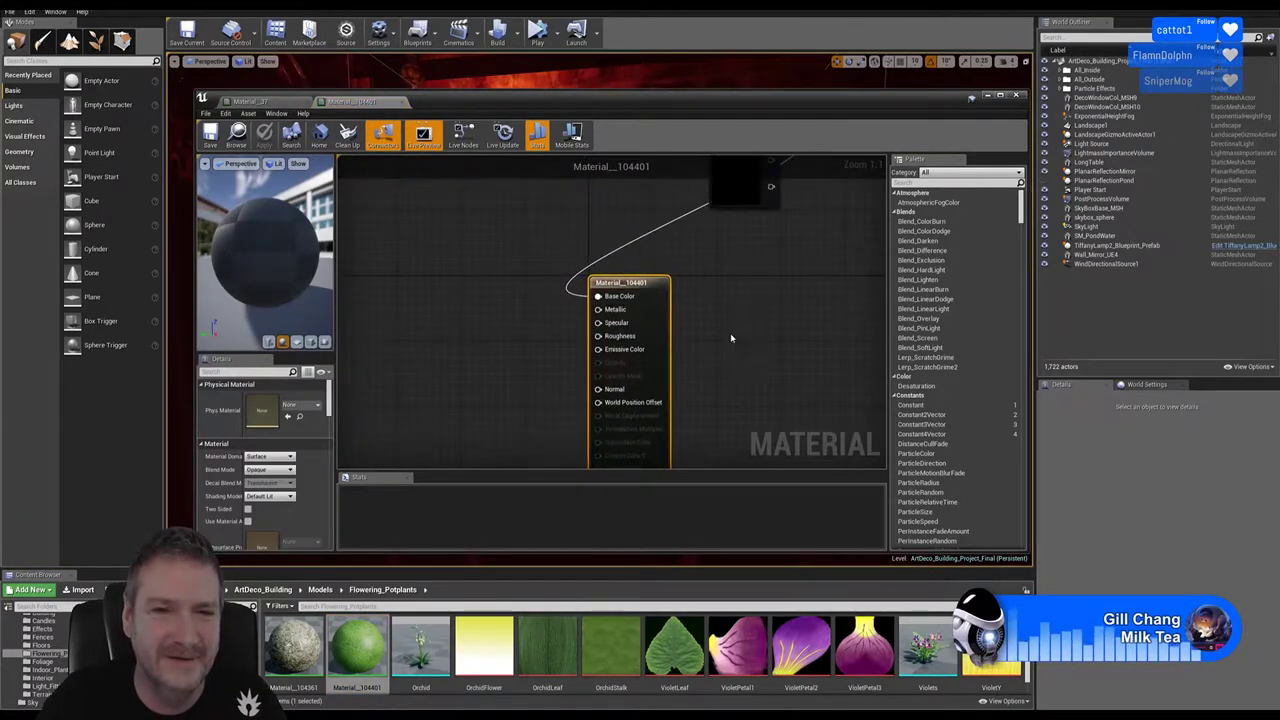
scroll(731, 337, down, 3)
drag(745, 192, 491, 275)
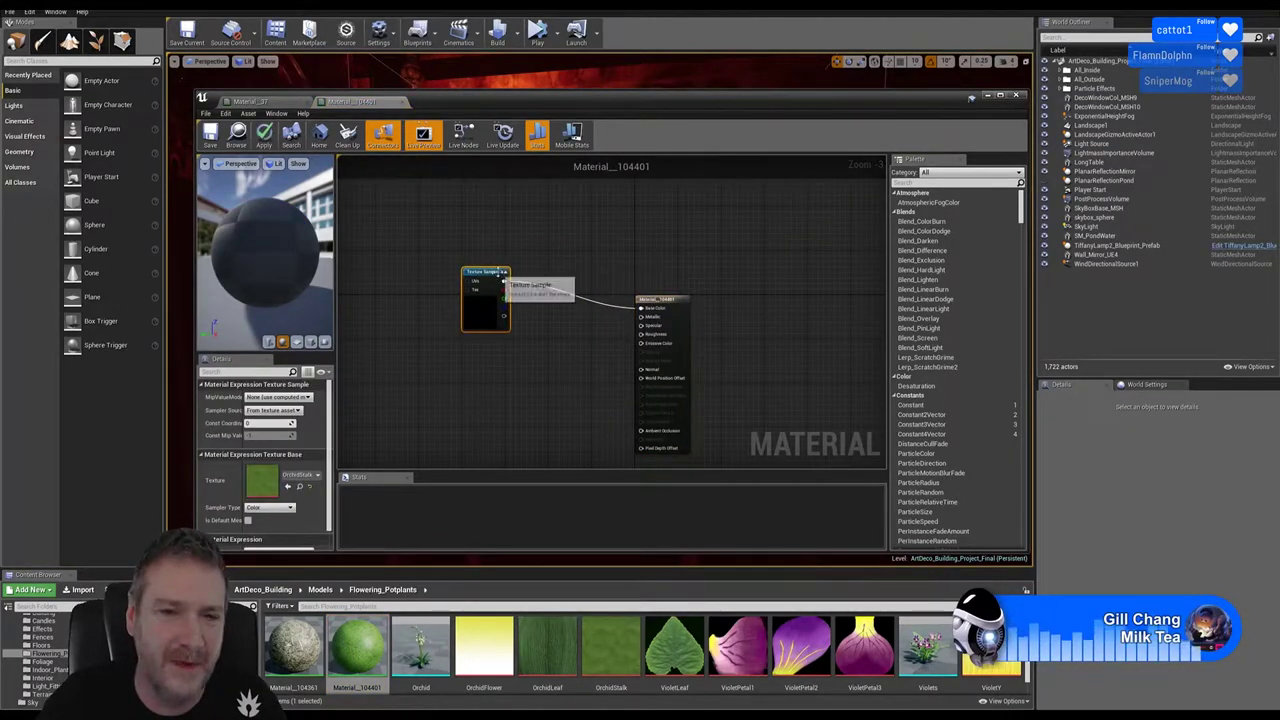
Set Material__104401's blend mode to Masked and its shading model to Two Sided Foliage
click(657, 298)
click(270, 469)
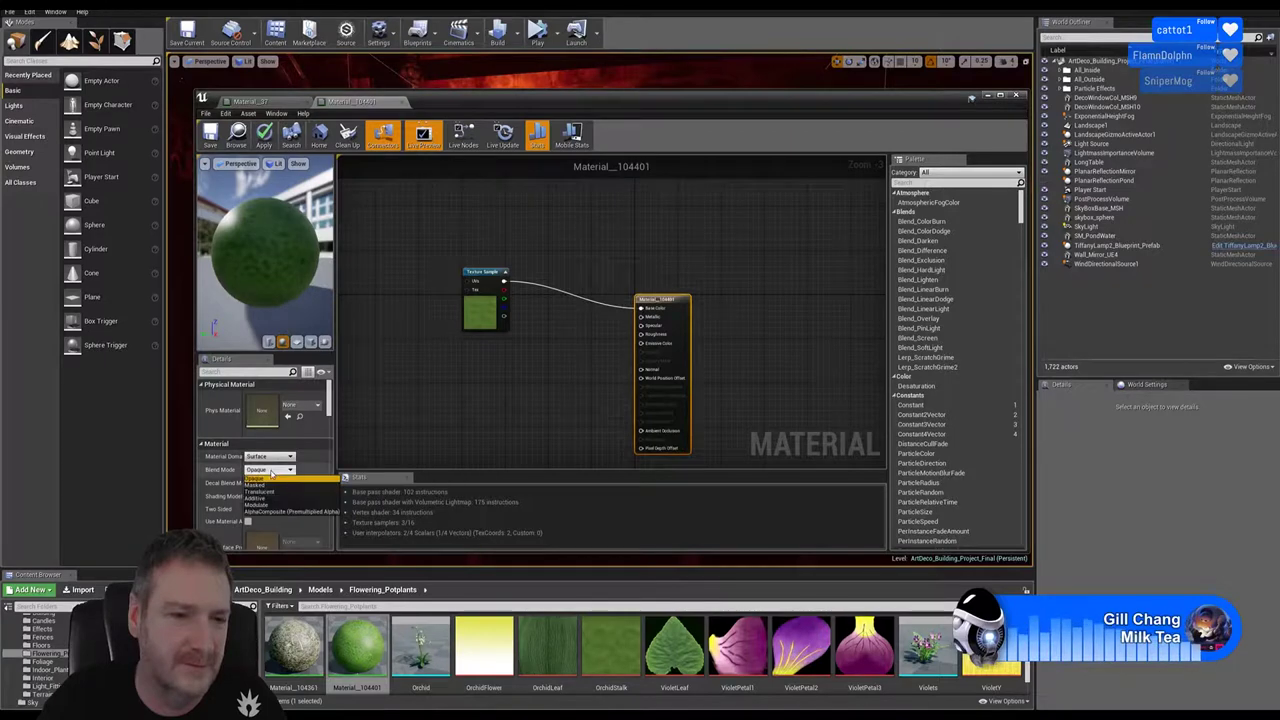
click(259, 485)
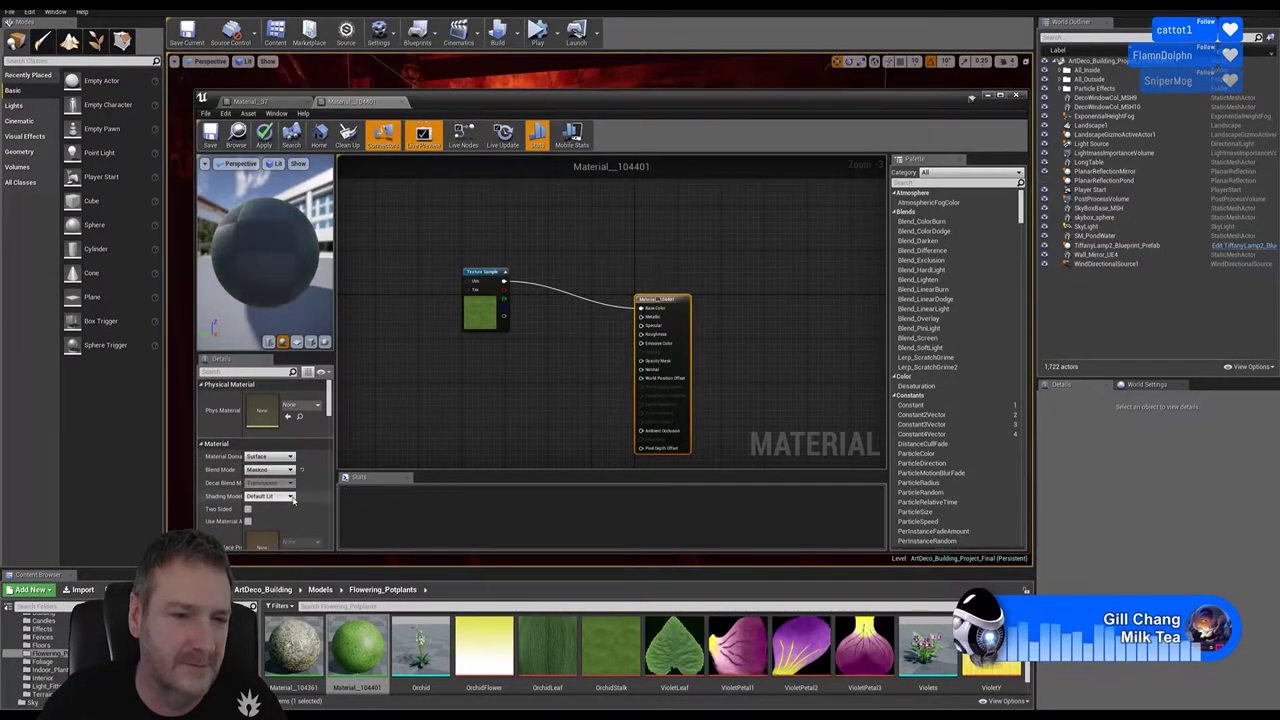
click(270, 496)
click(268, 544)
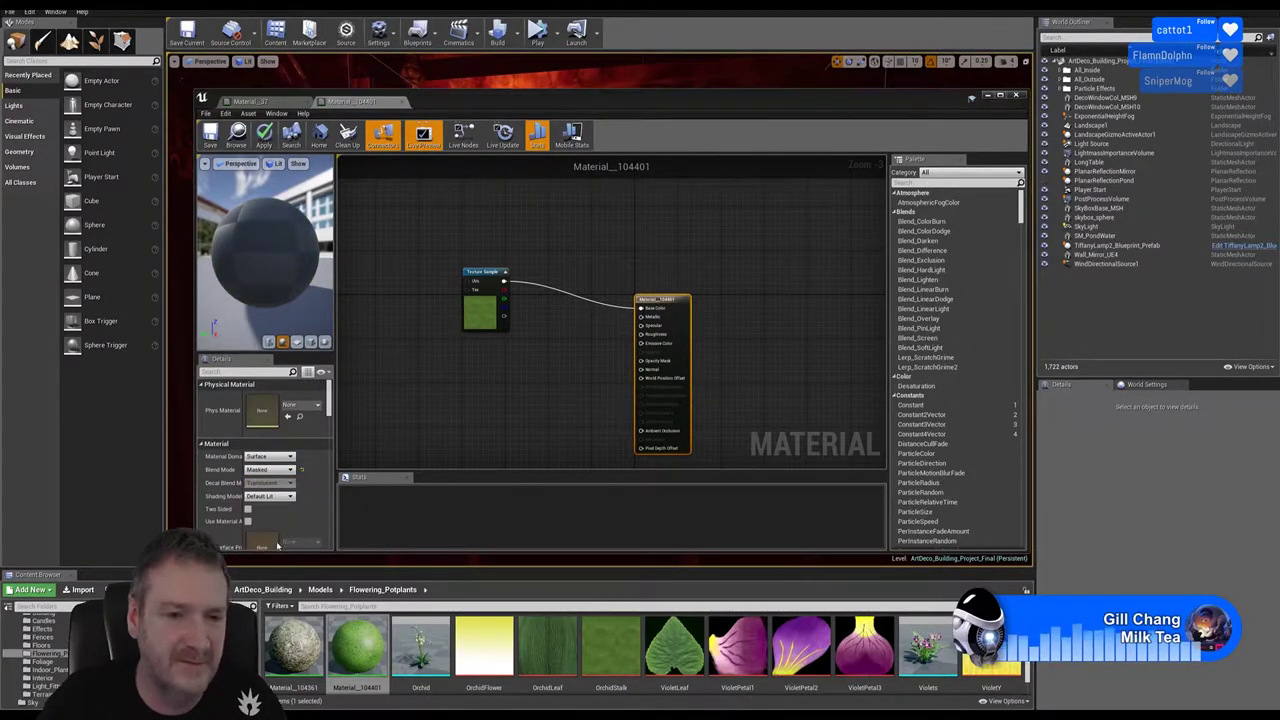
Paste the copied foliage nodes into Material__104401 and move them clear of the output node, below the texture sample
right_drag(520, 400, 628, 328)
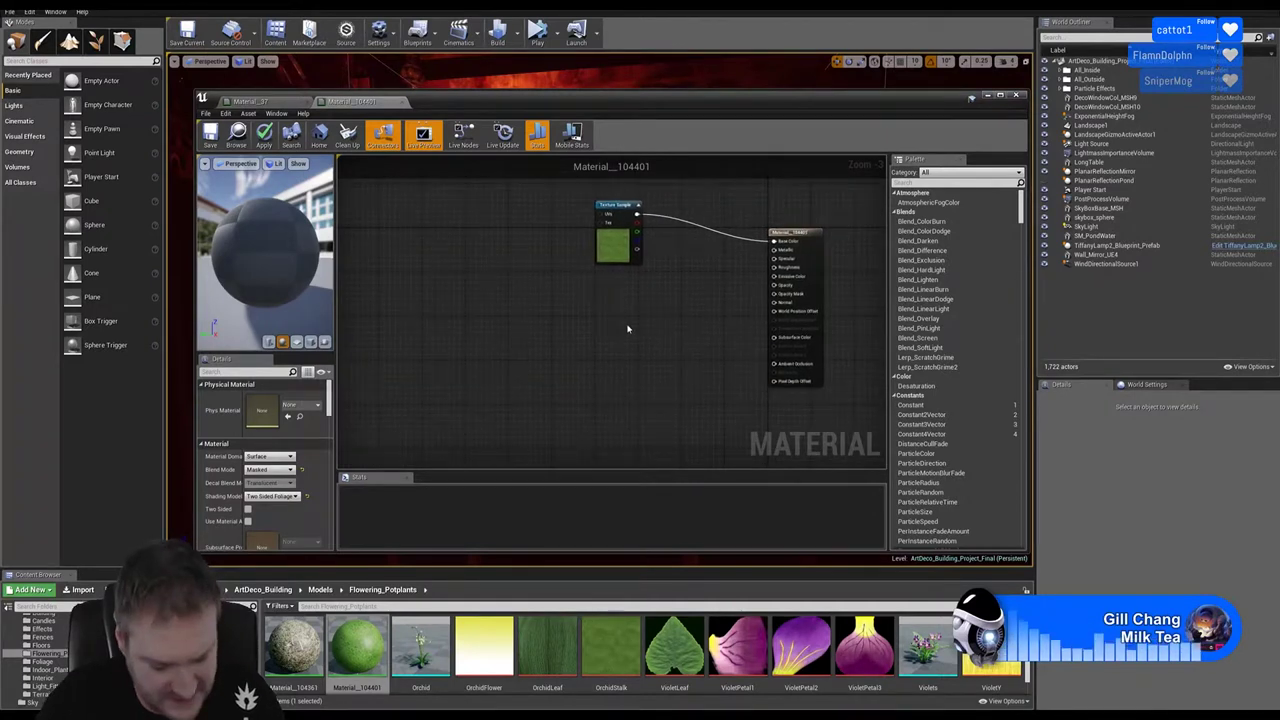
key(ctrl+v)
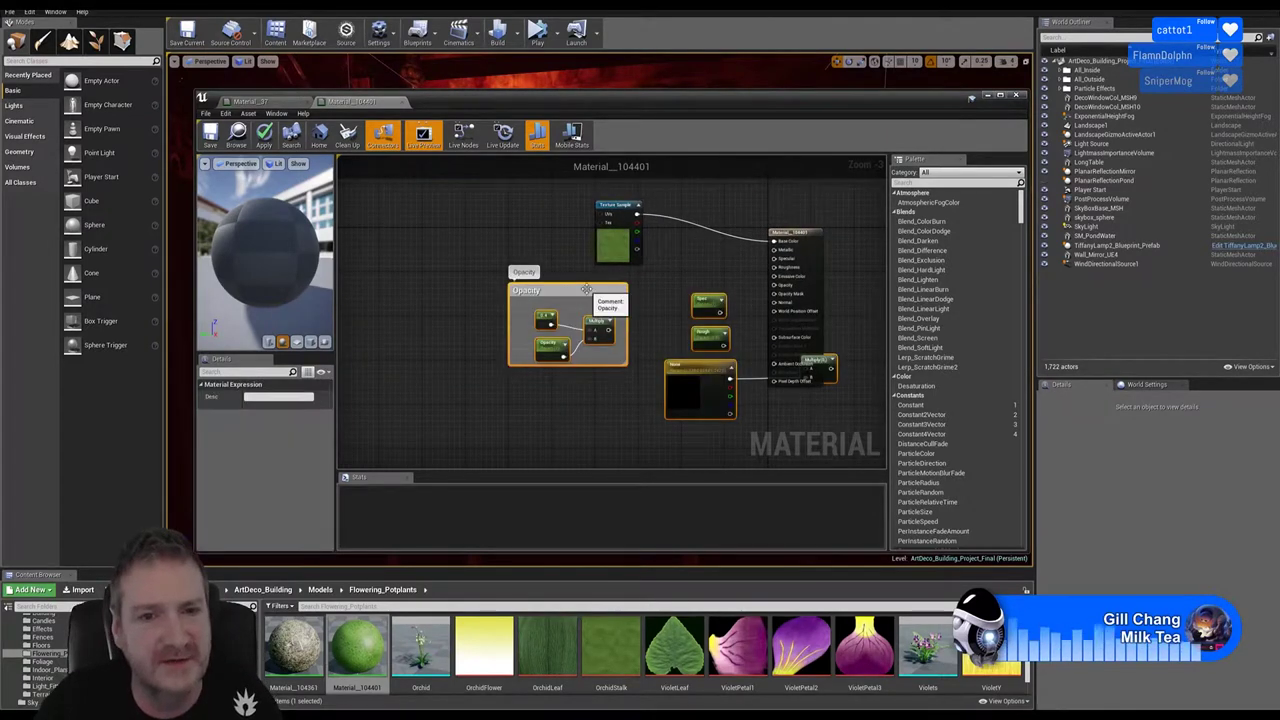
drag(541, 294, 436, 284)
Set Material__104401's subsurface colour parameter to green, about R 0.13, G 0.35, B 0.10
scroll(712, 343, up, 4)
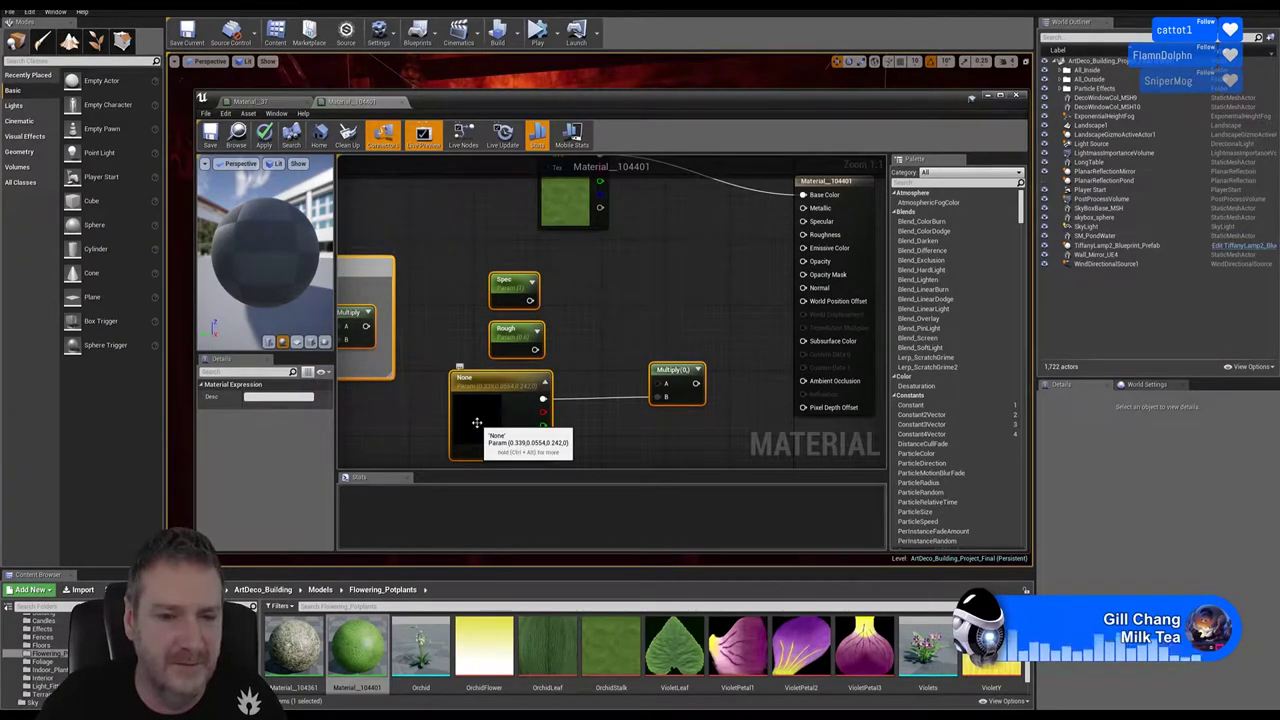
double_click(477, 424)
click(522, 538)
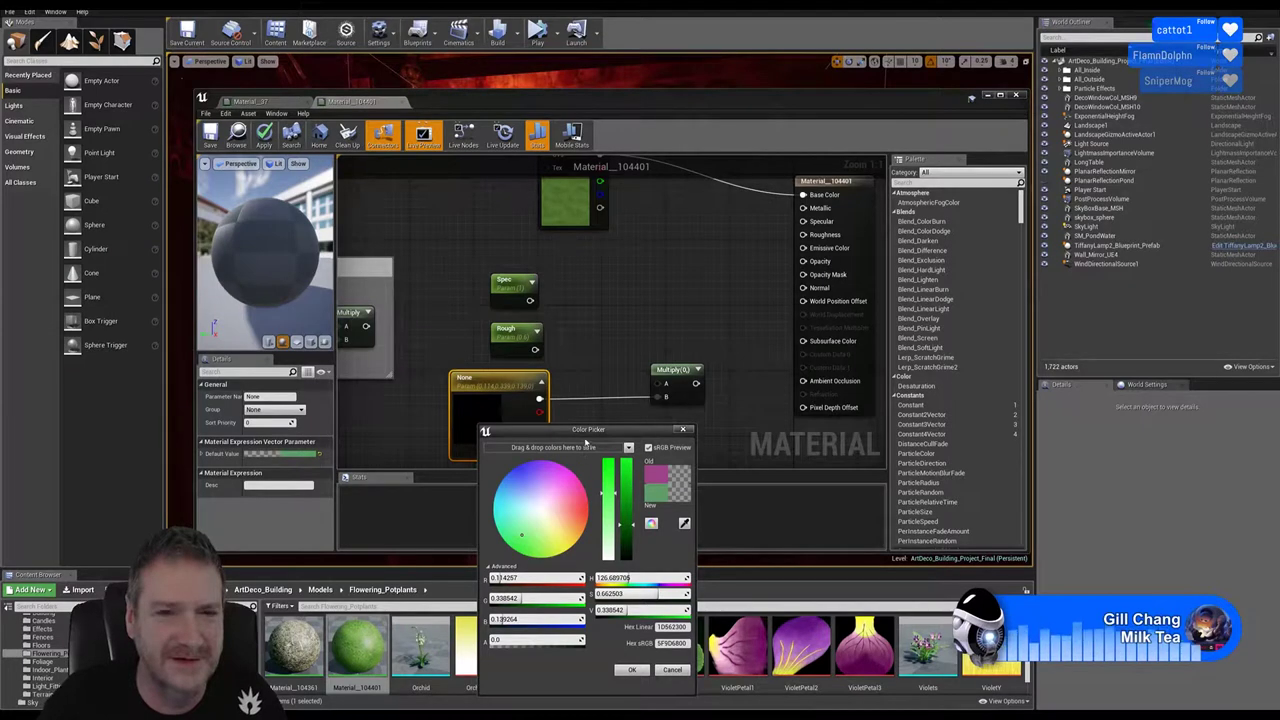
drag(575, 432, 619, 438)
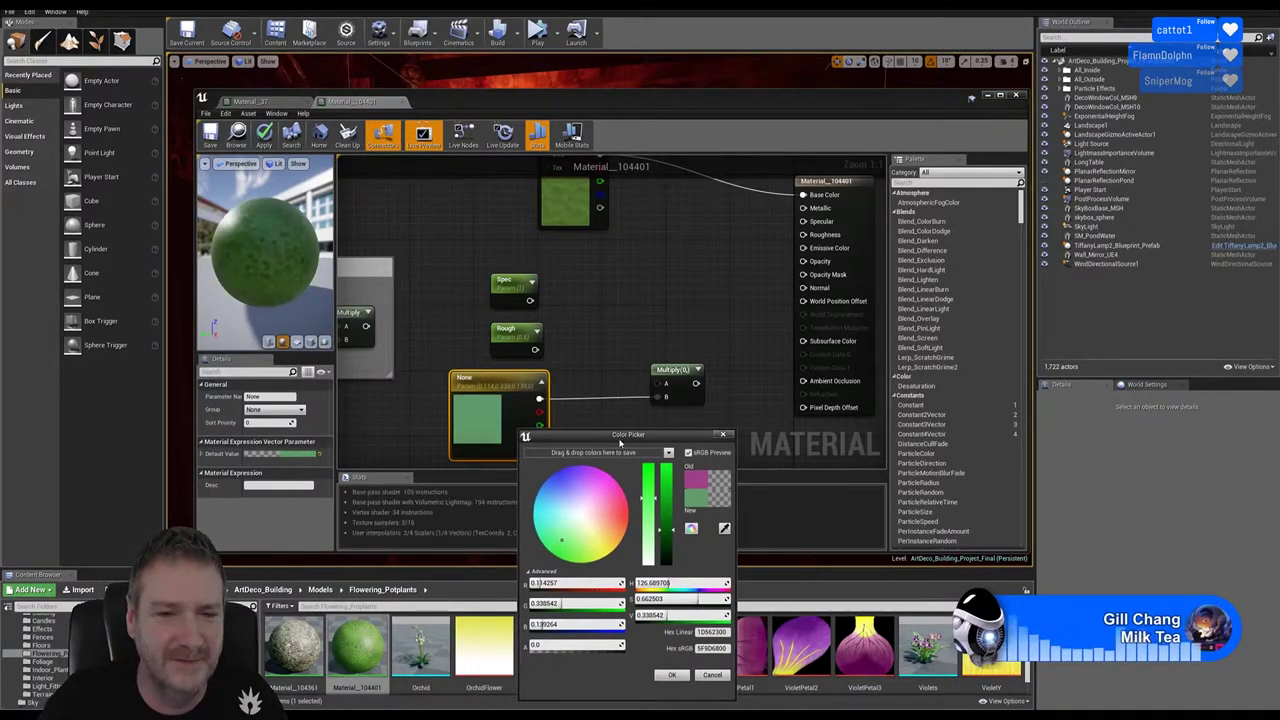
click(667, 509)
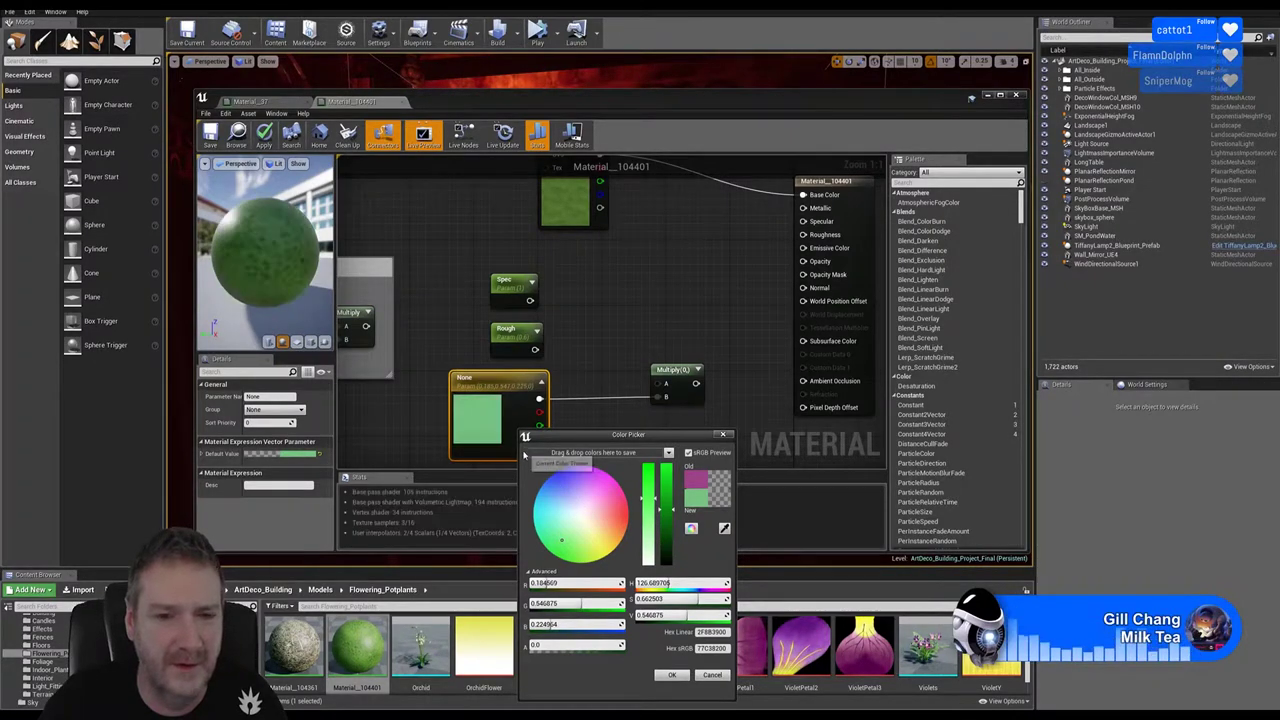
click(665, 520)
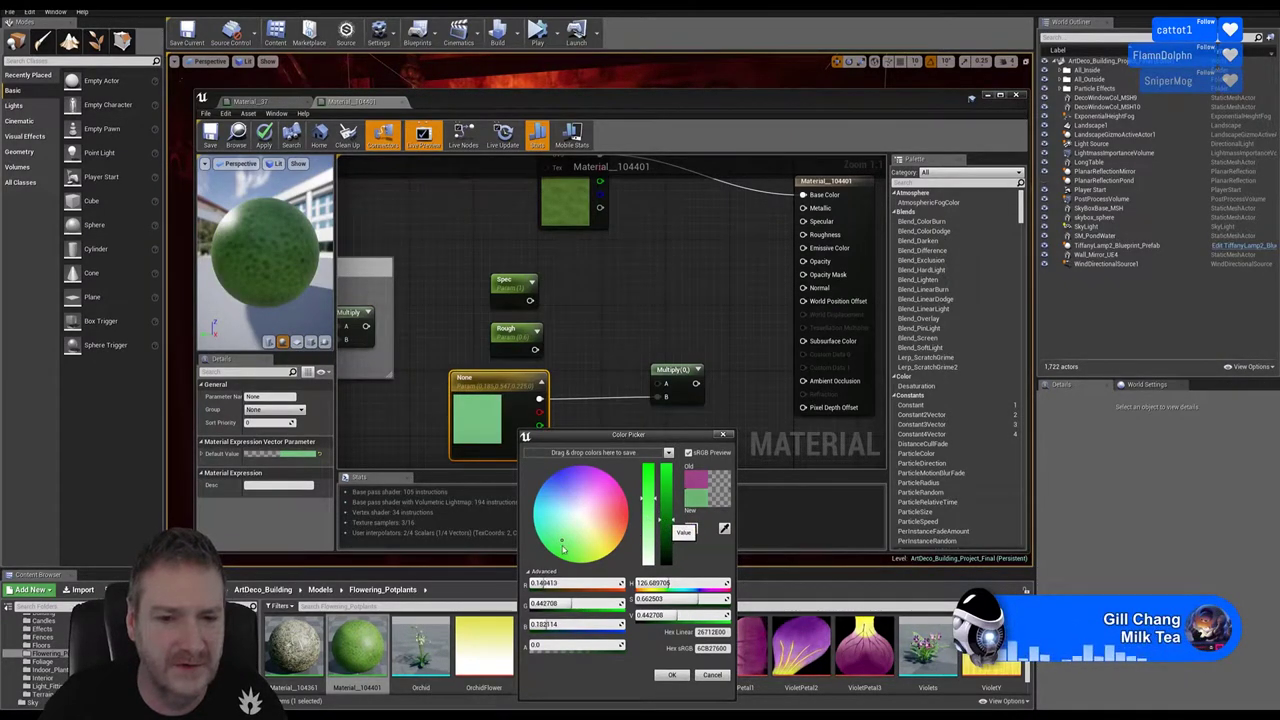
click(568, 547)
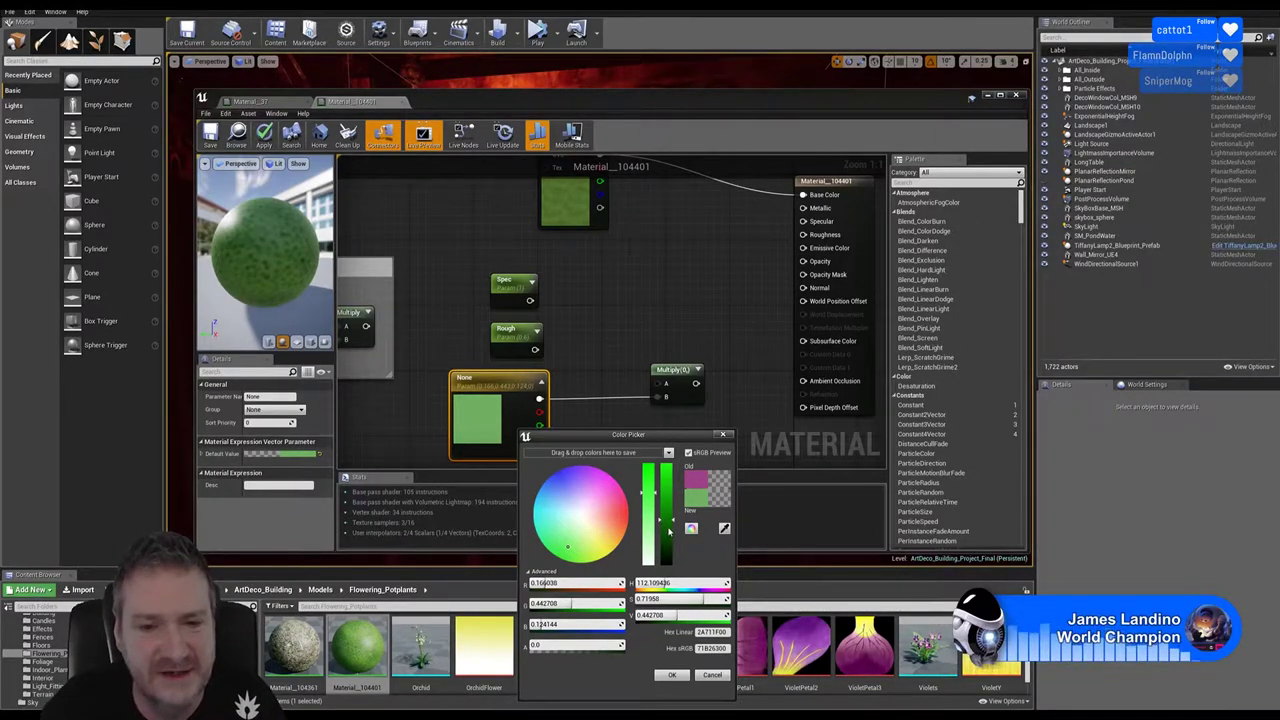
click(667, 532)
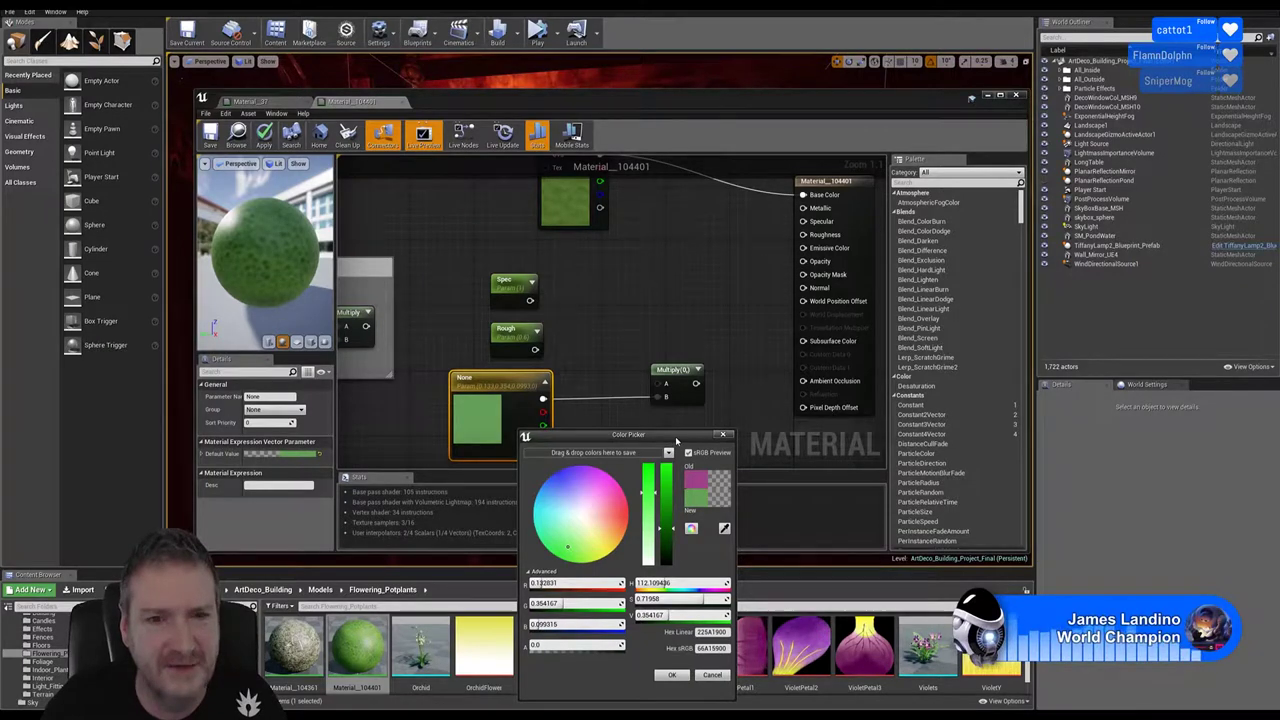
click(671, 676)
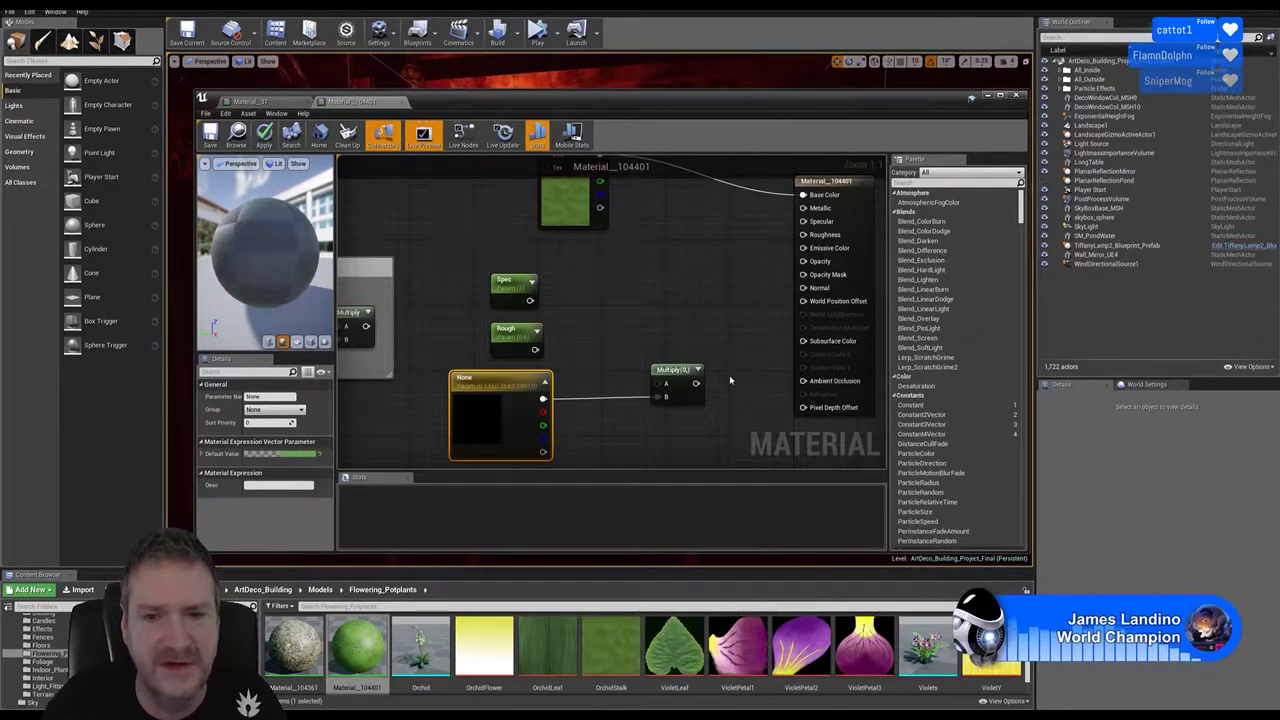
right_drag(680, 283, 640, 294)
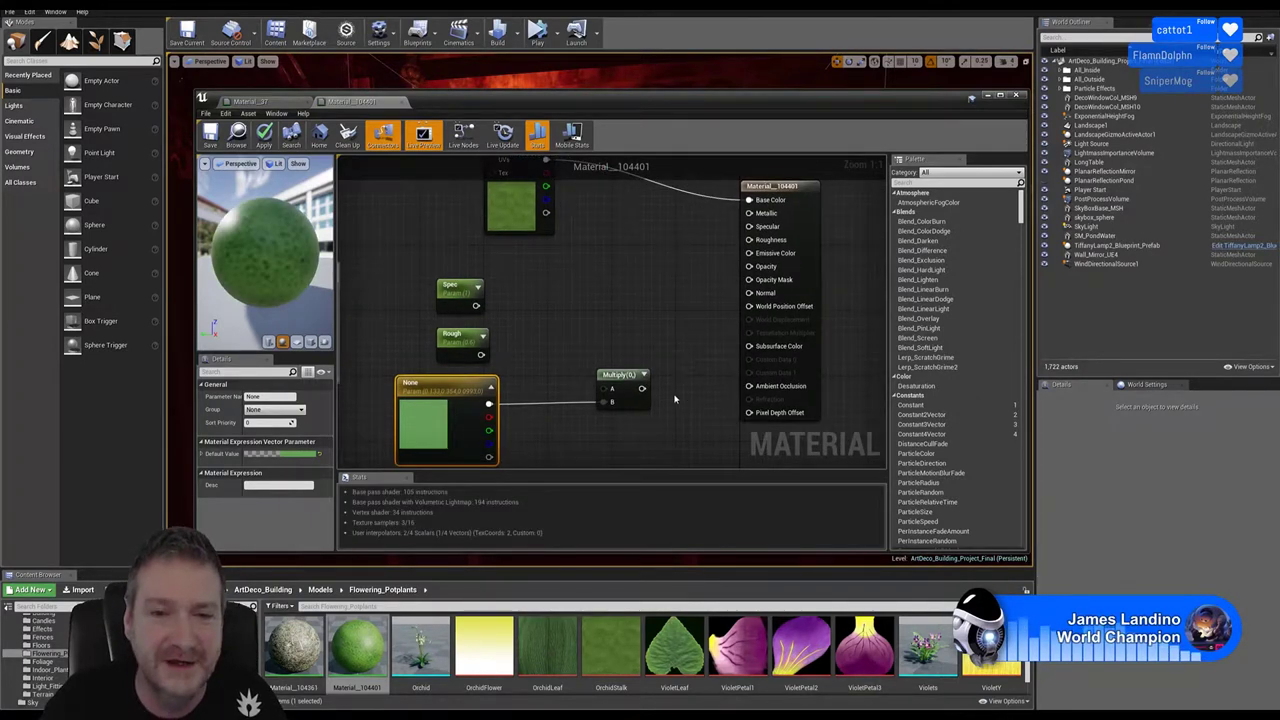
Connect the pasted subsurface multiply, Spec, Rough and Opacity multiply nodes to Material__104401's Subsurface Color, Specular, Roughness and Opacity inputs
drag(641, 388, 749, 346)
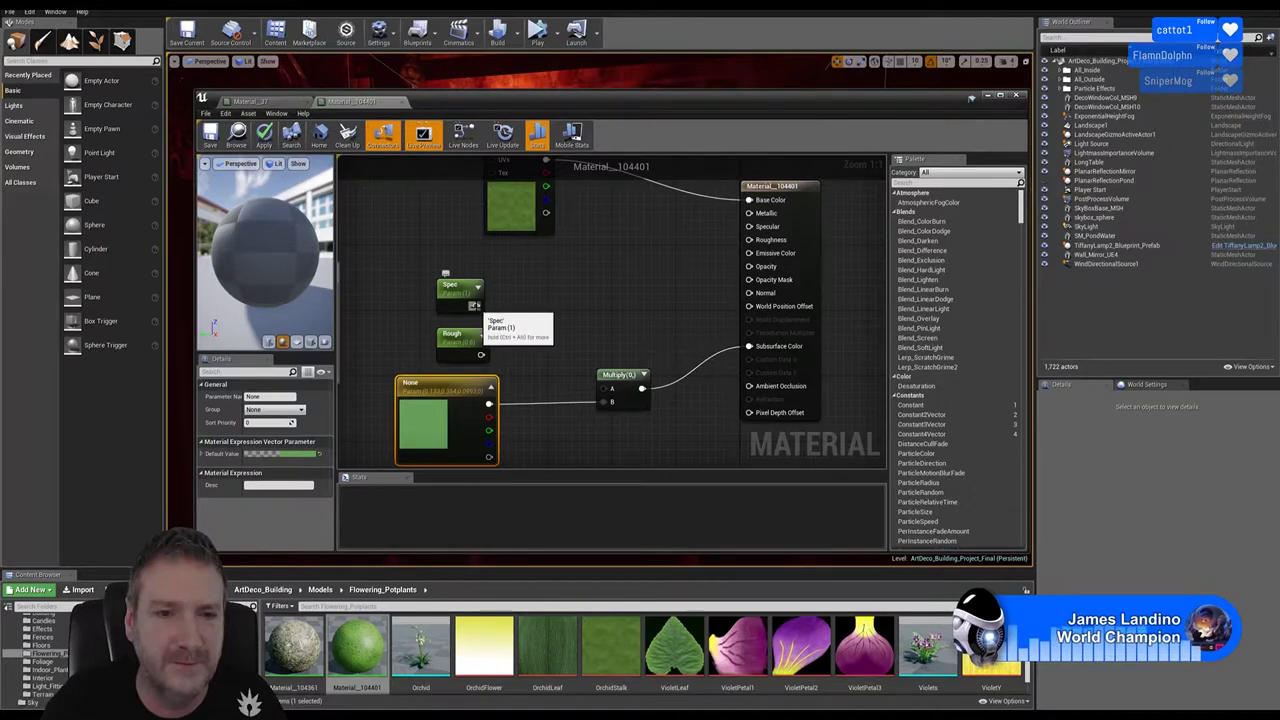
drag(477, 304, 751, 227)
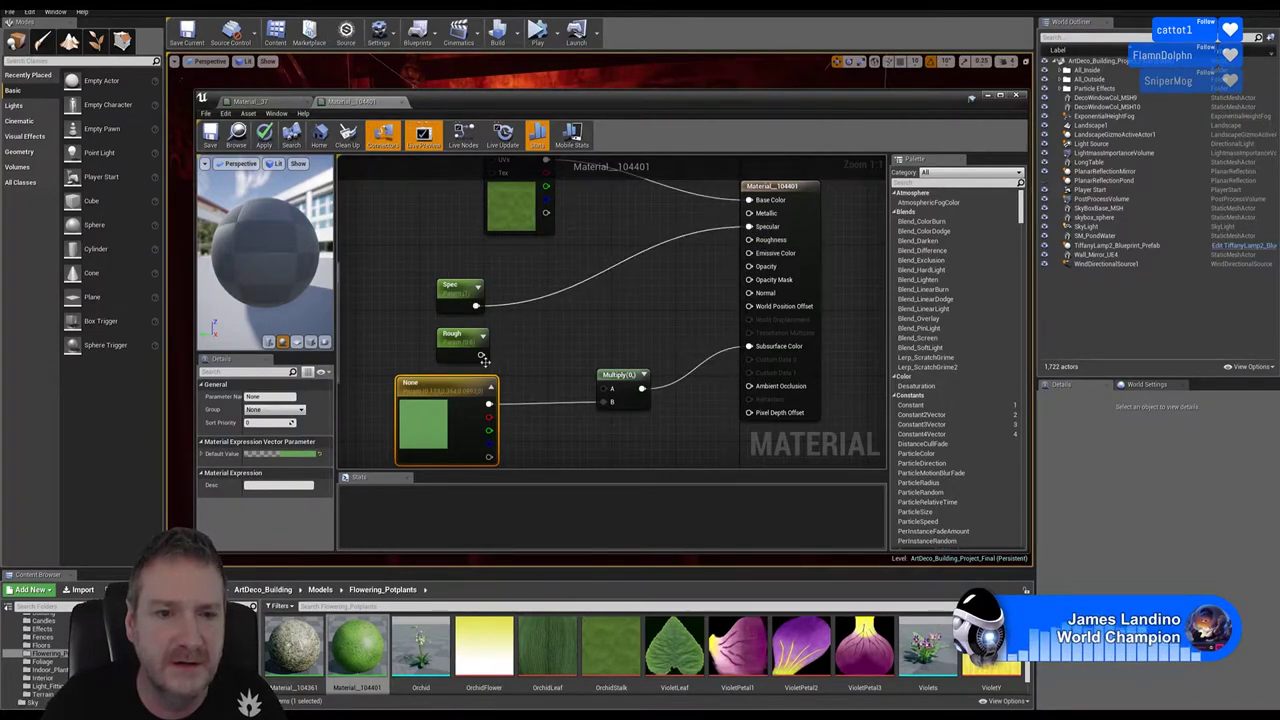
drag(481, 354, 750, 240)
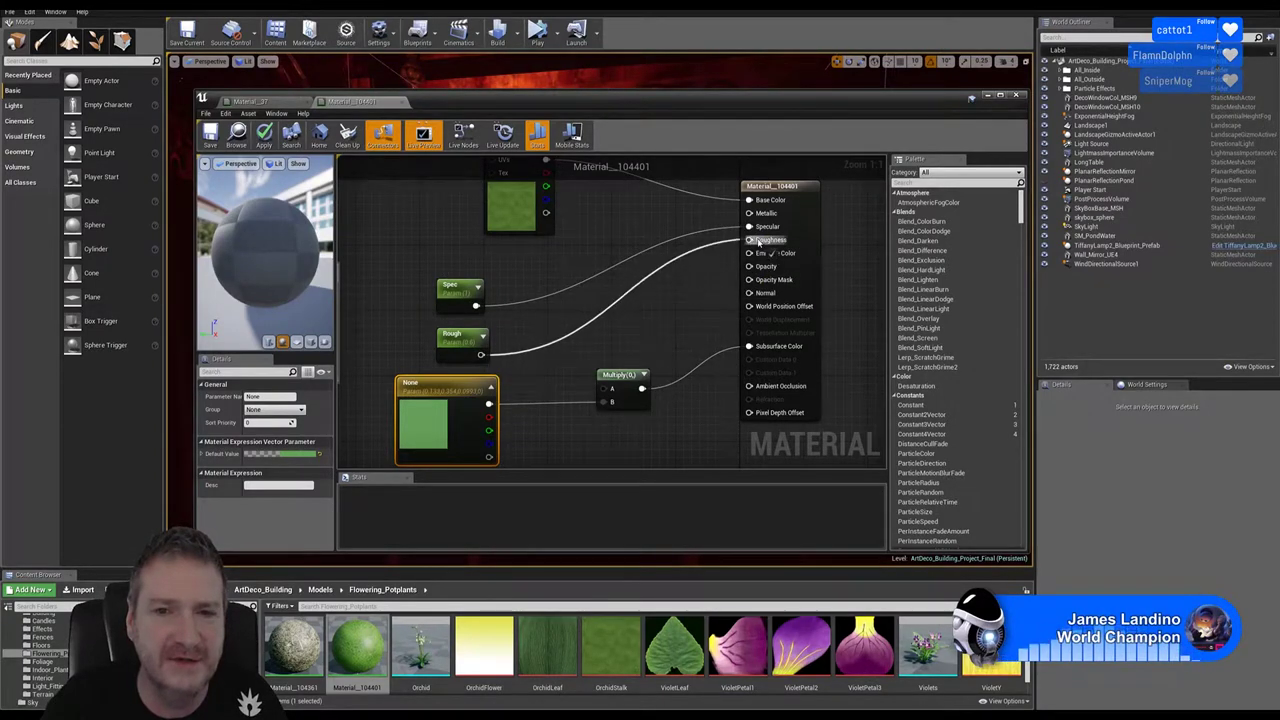
right_drag(431, 241, 518, 245)
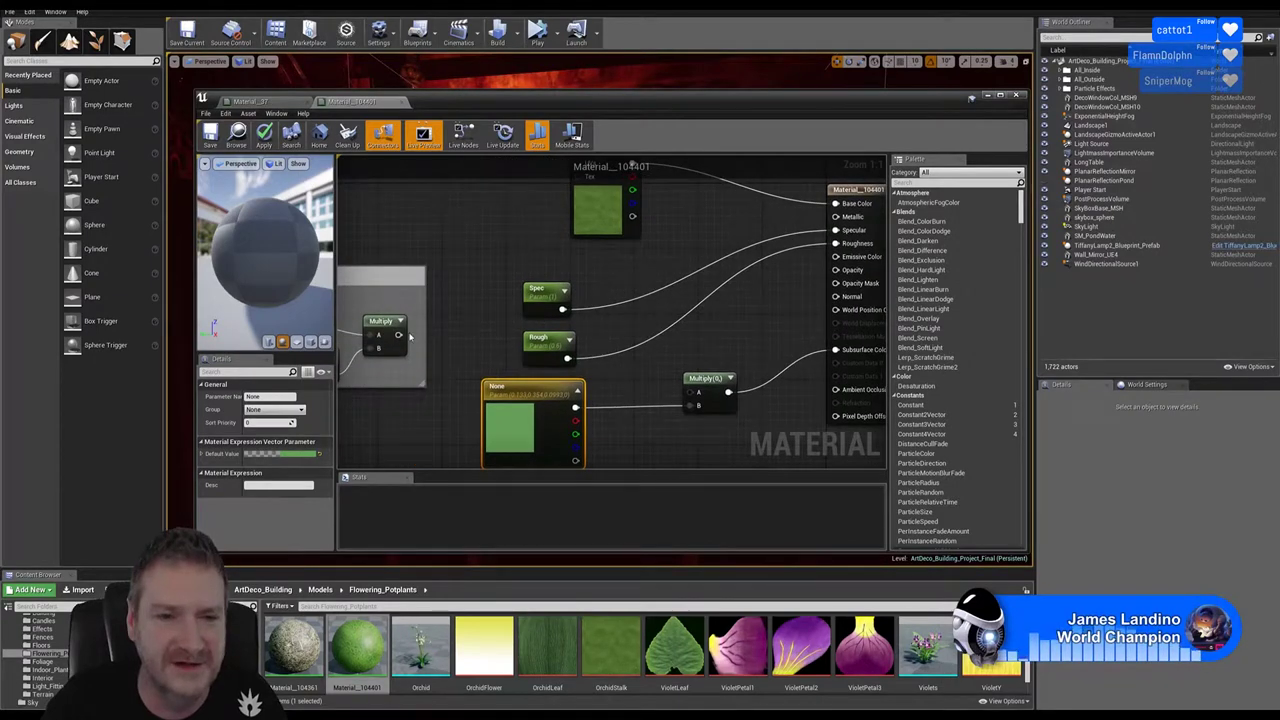
drag(400, 335, 845, 271)
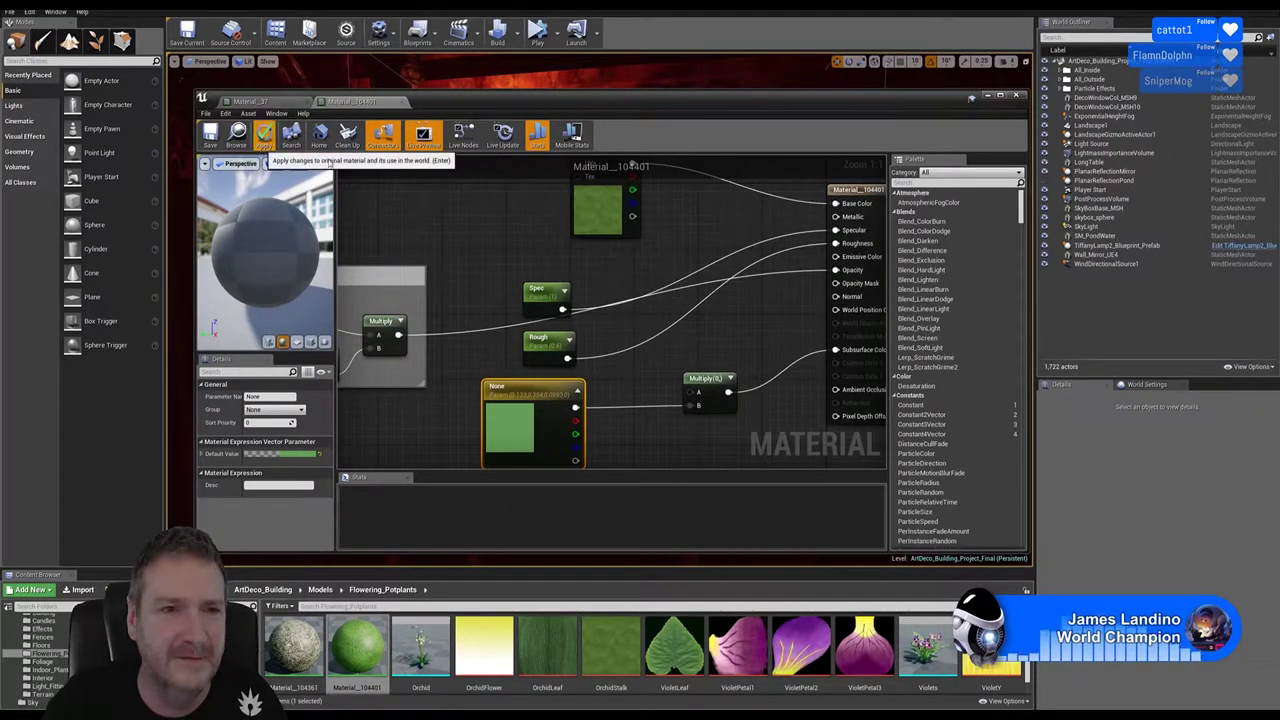
Apply and save the changes to Material__104401, and close the material editor
key(Return)
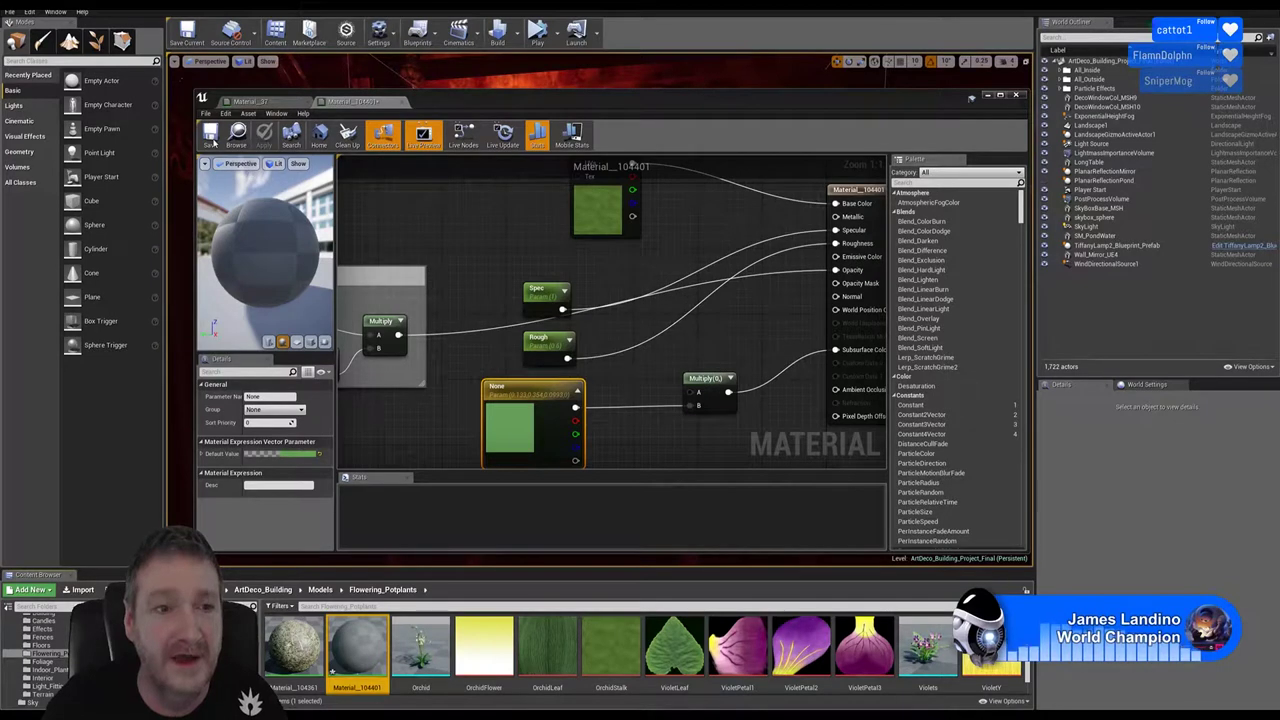
click(211, 135)
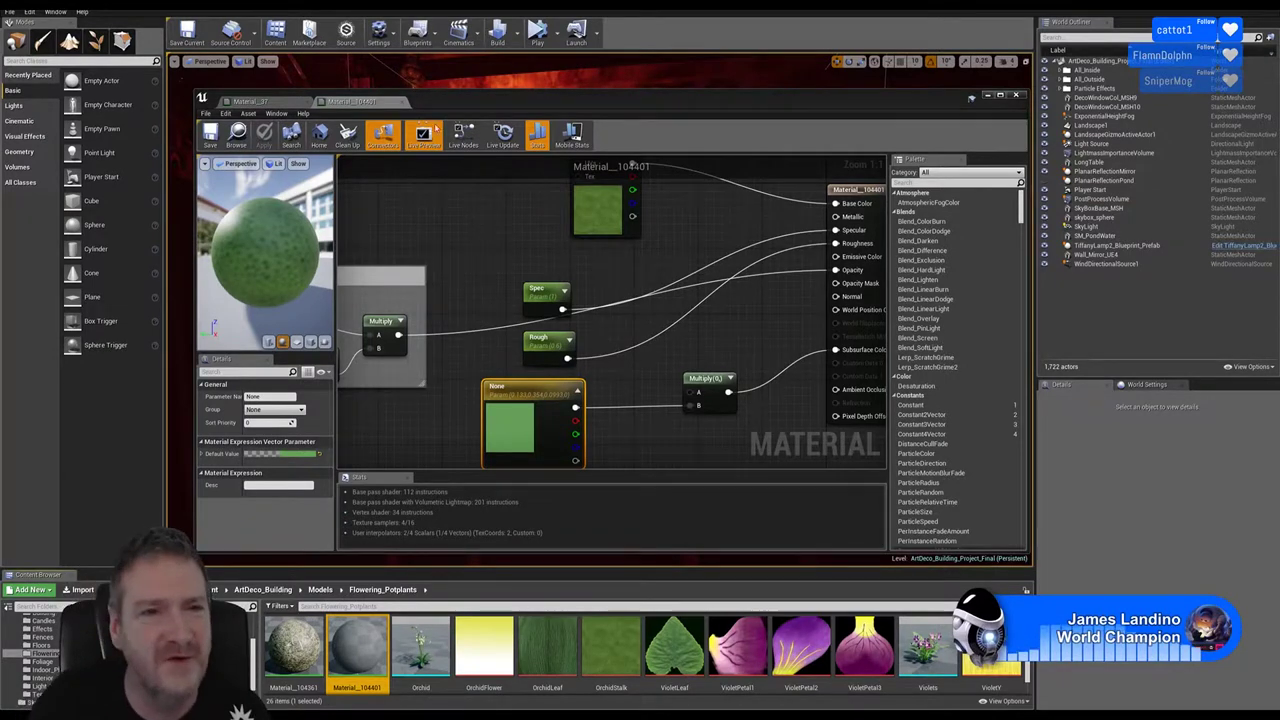
click(402, 103)
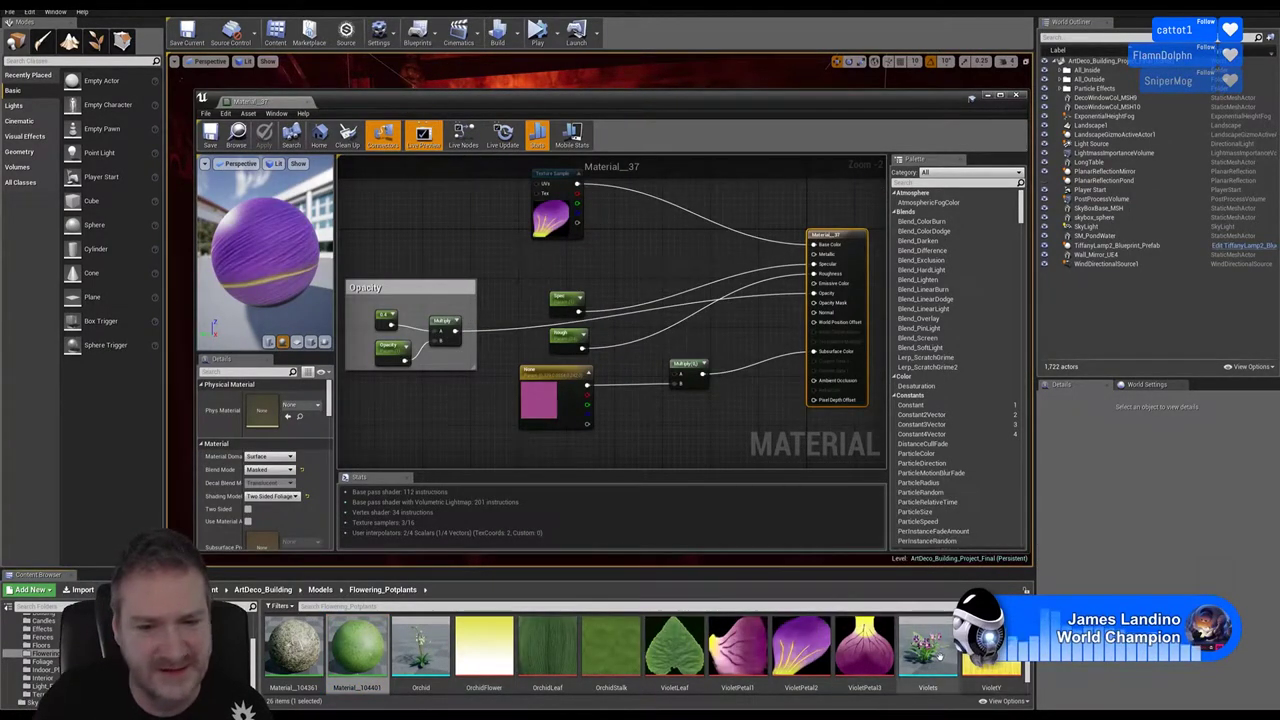
scroll(955, 660, down, 2)
scroll(955, 660, up, 3)
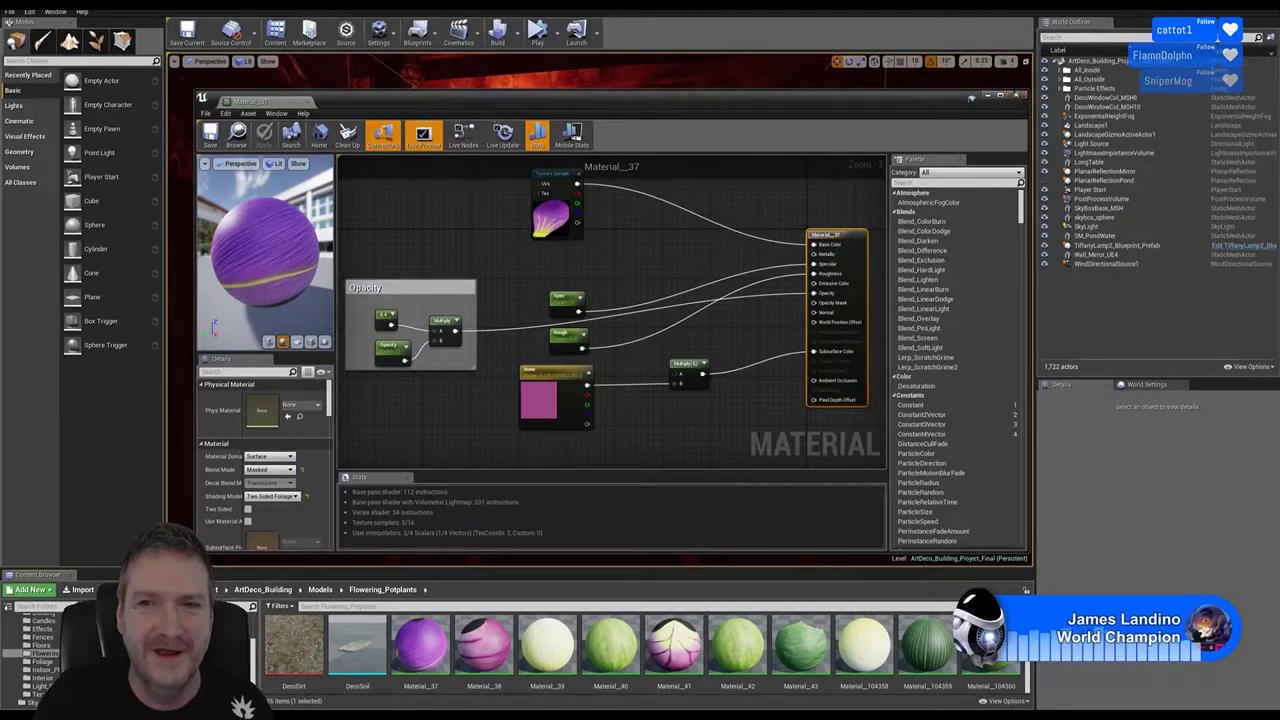
click(1017, 97)
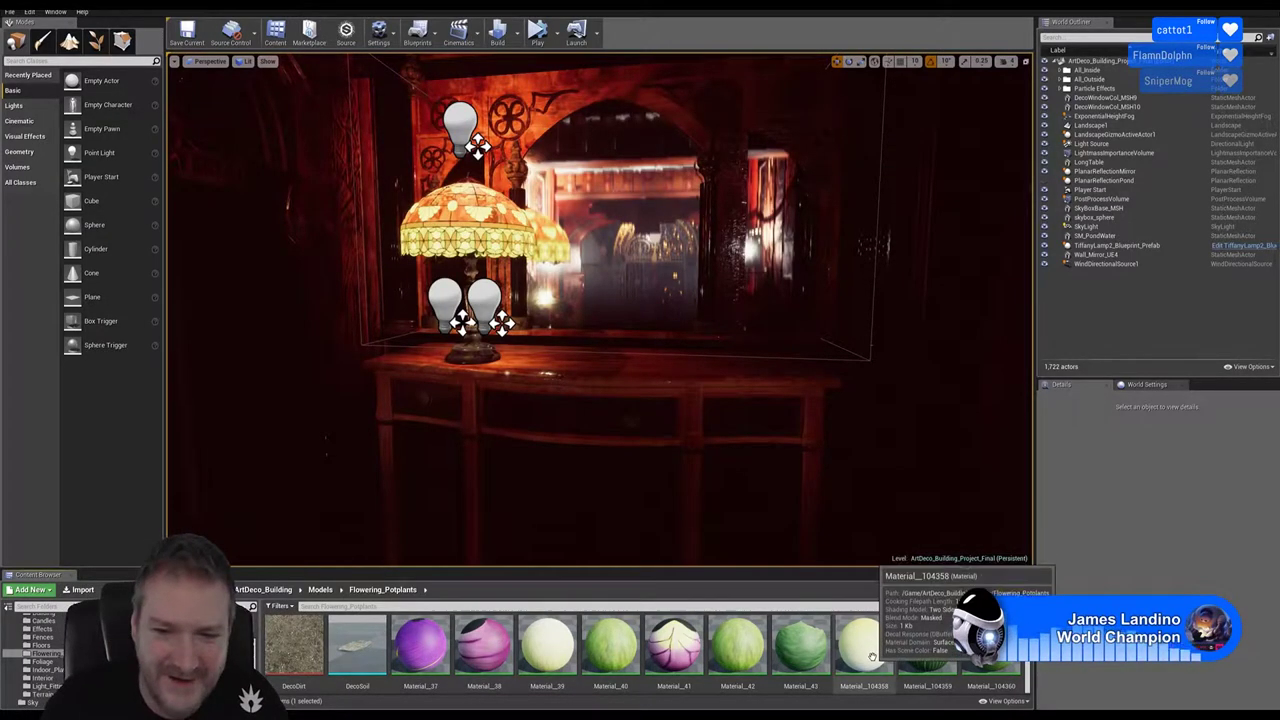
Save the Unreal project, leave the editor and switch to Substance Painter
scroll(869, 648, down, 5)
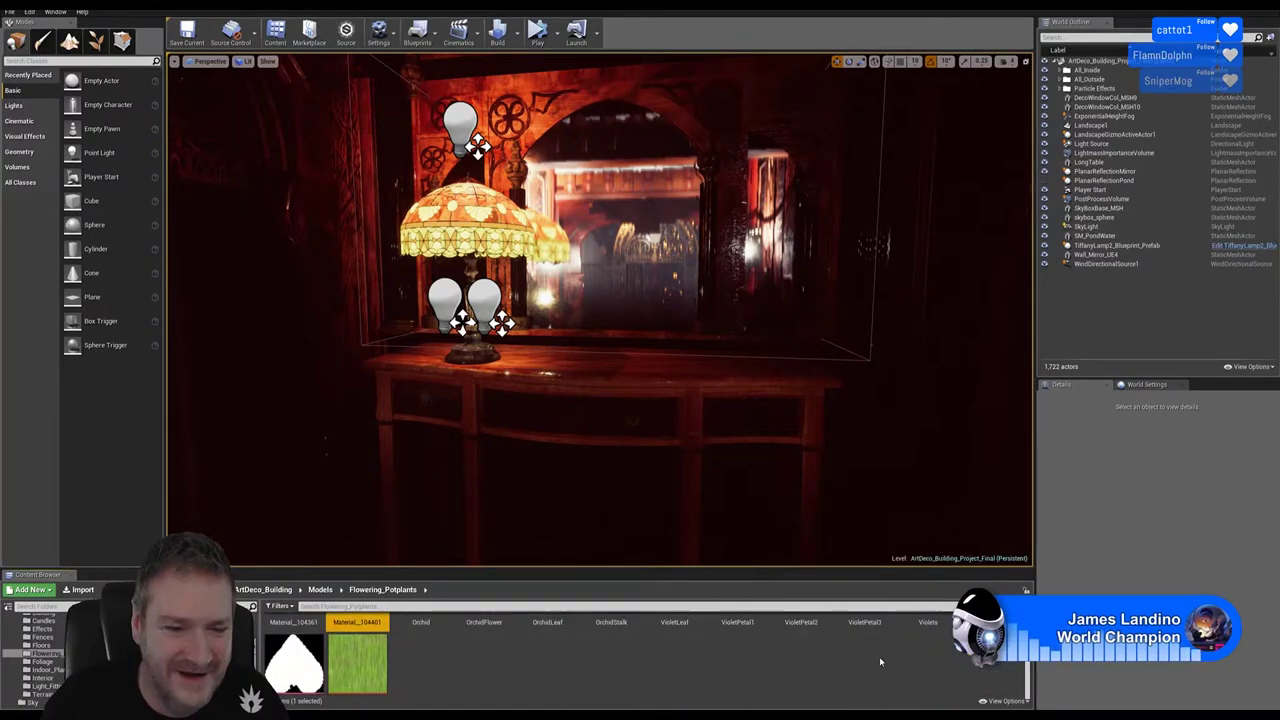
scroll(879, 656, up, 5)
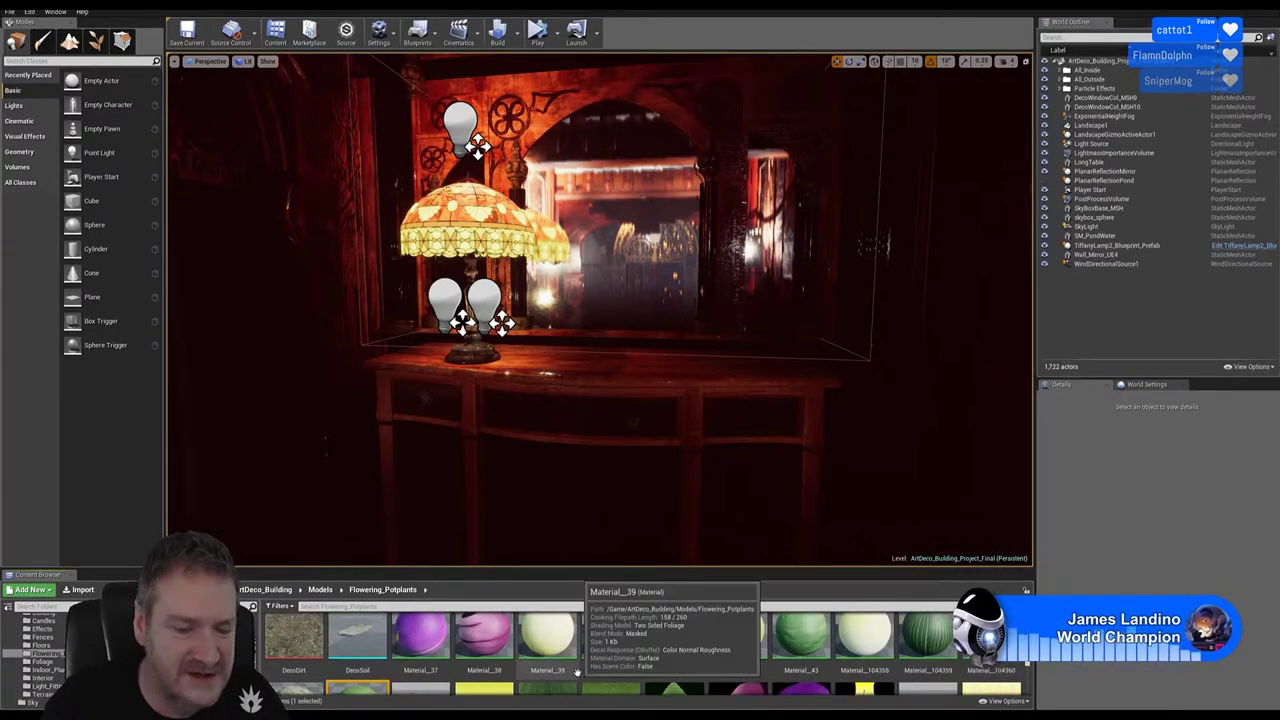
scroll(600, 310, up, 3)
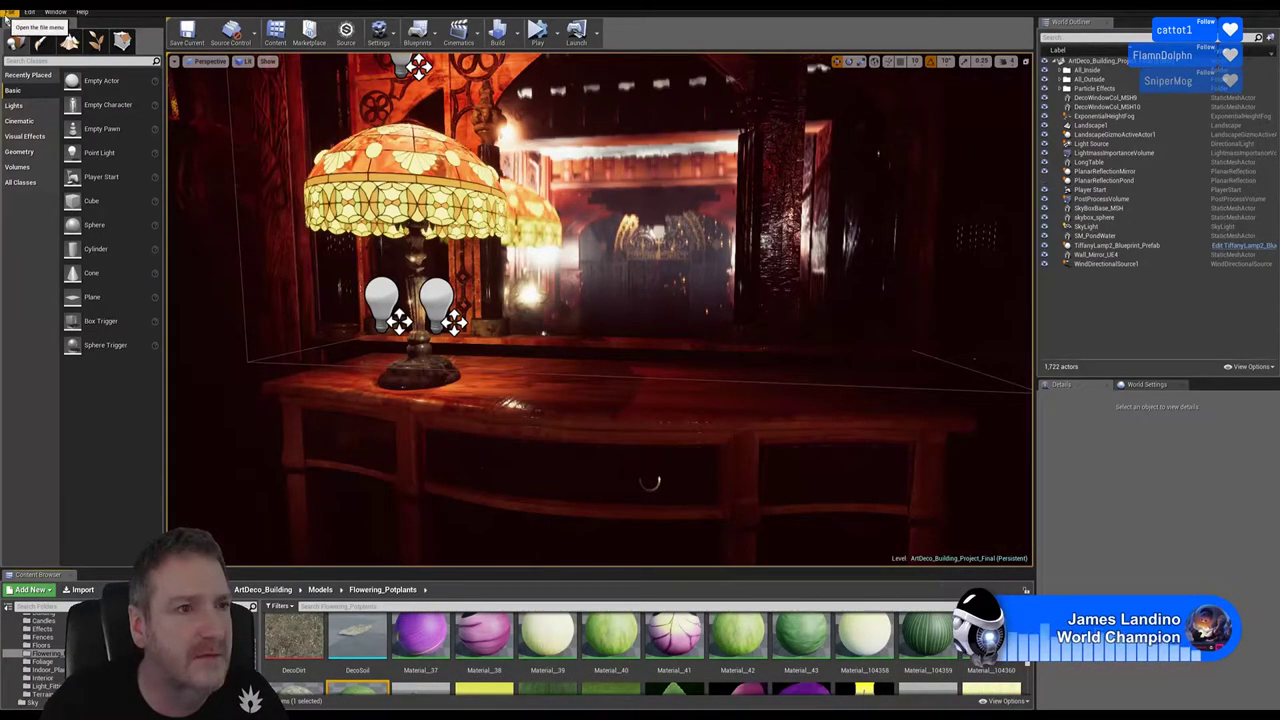
click(6, 16)
click(40, 104)
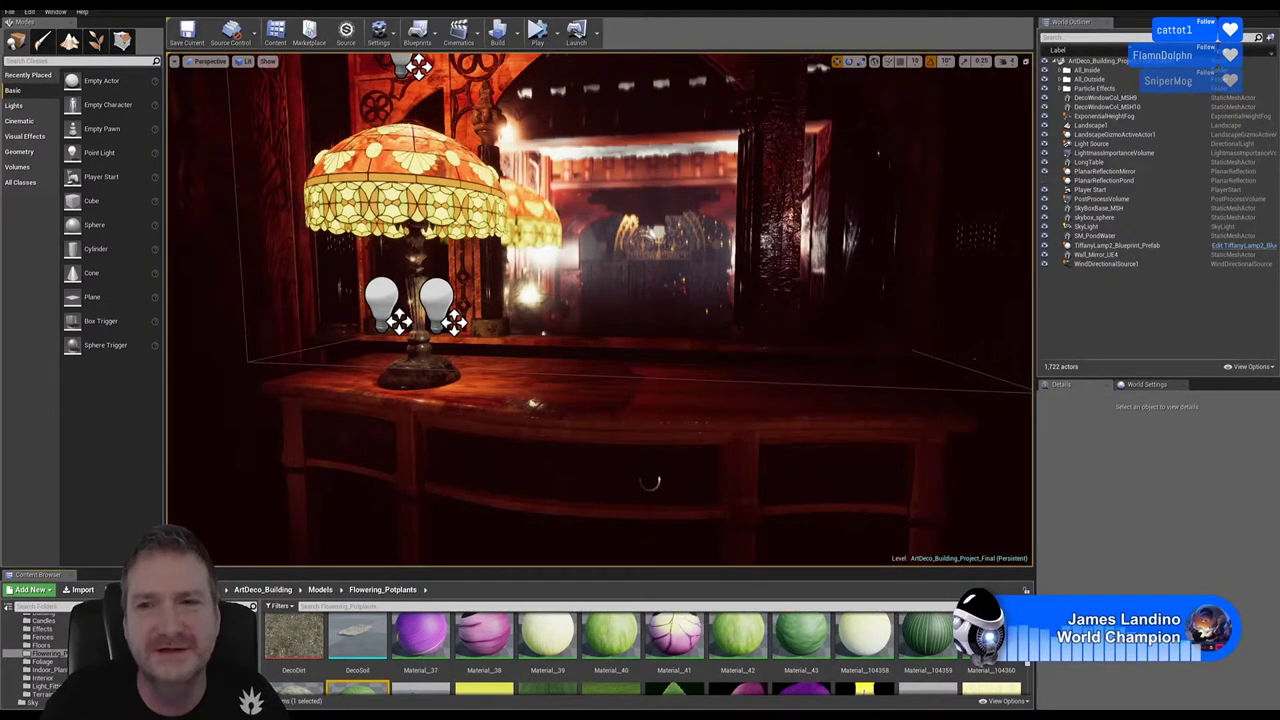
key(alt+F4)
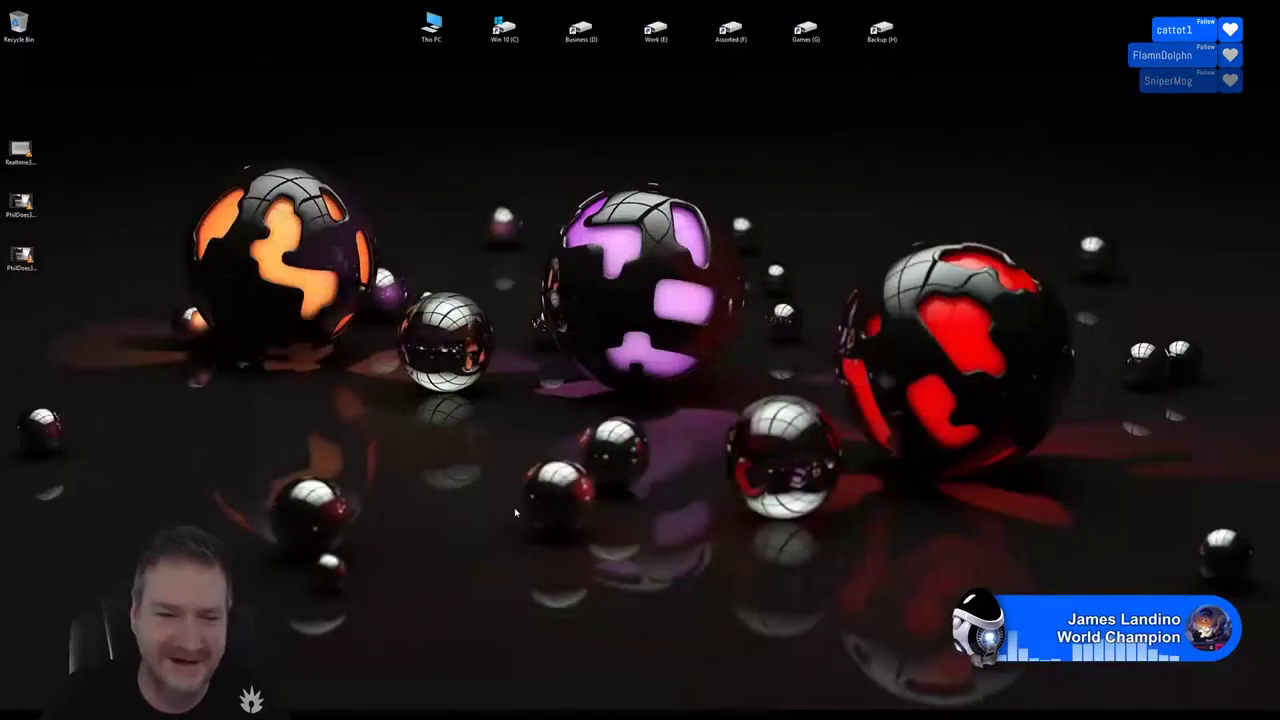
key(alt+Tab)
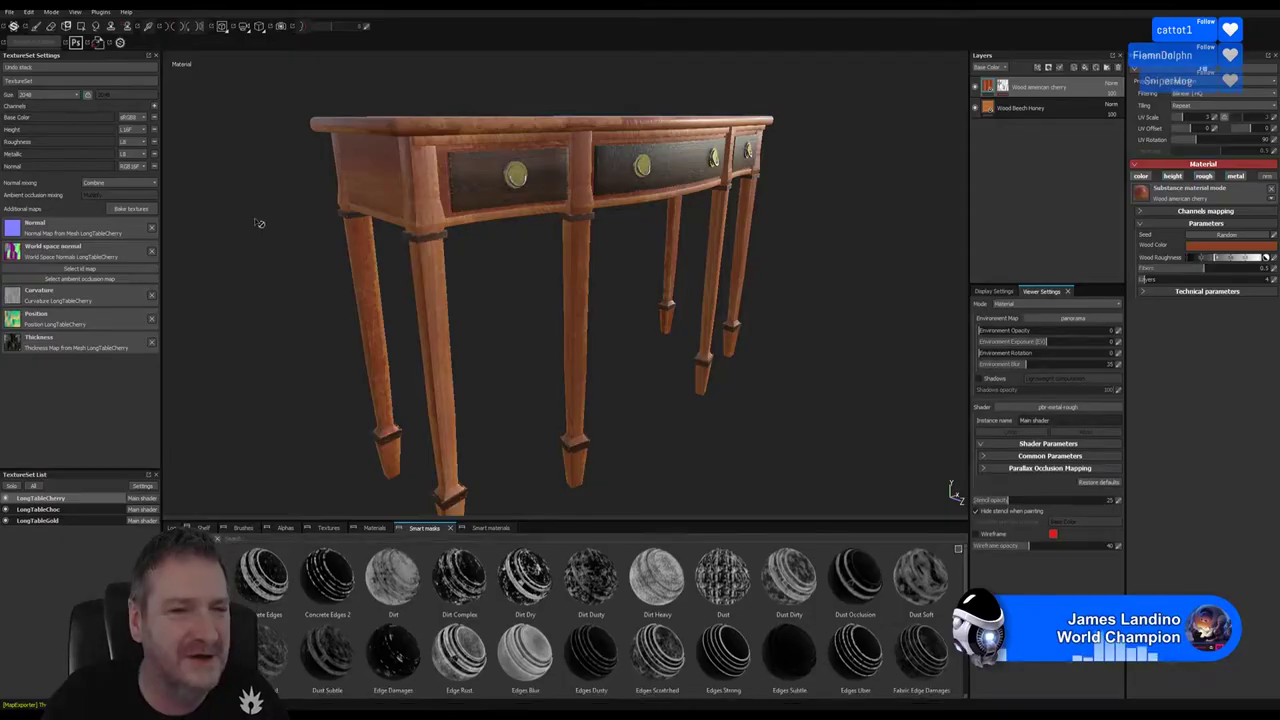
Save the long table project and start a new project
click(9, 11)
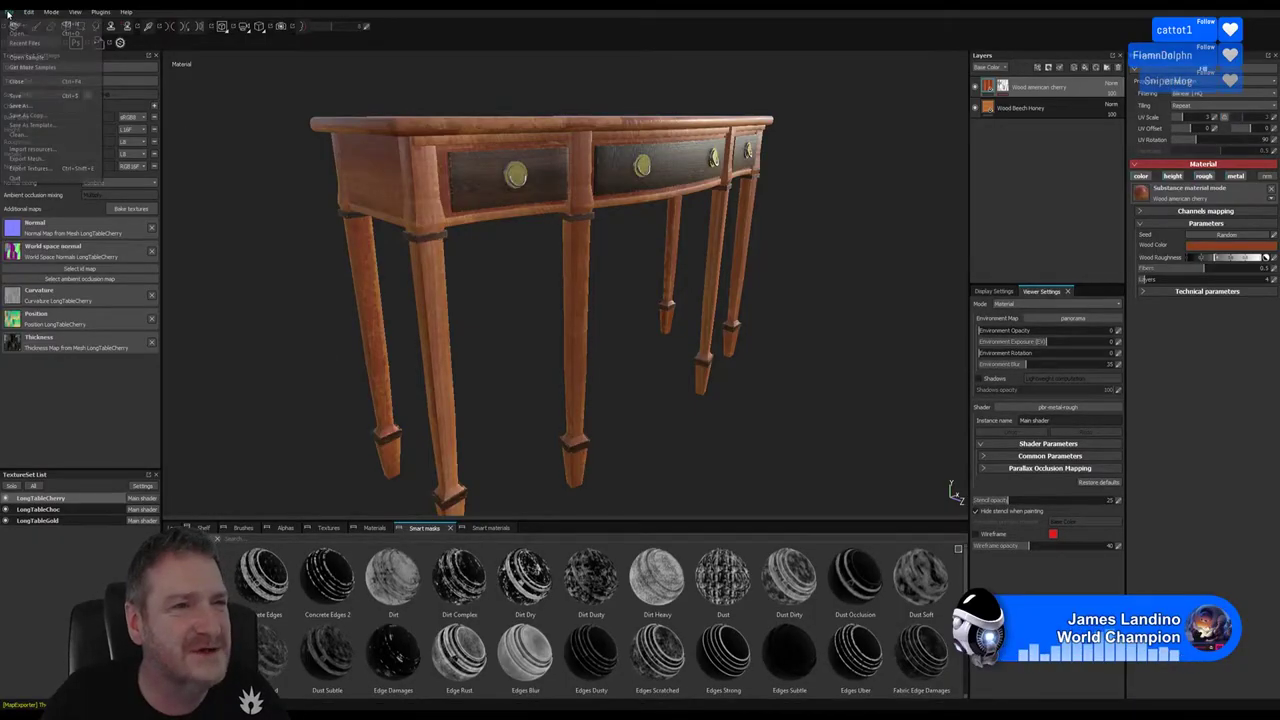
click(21, 98)
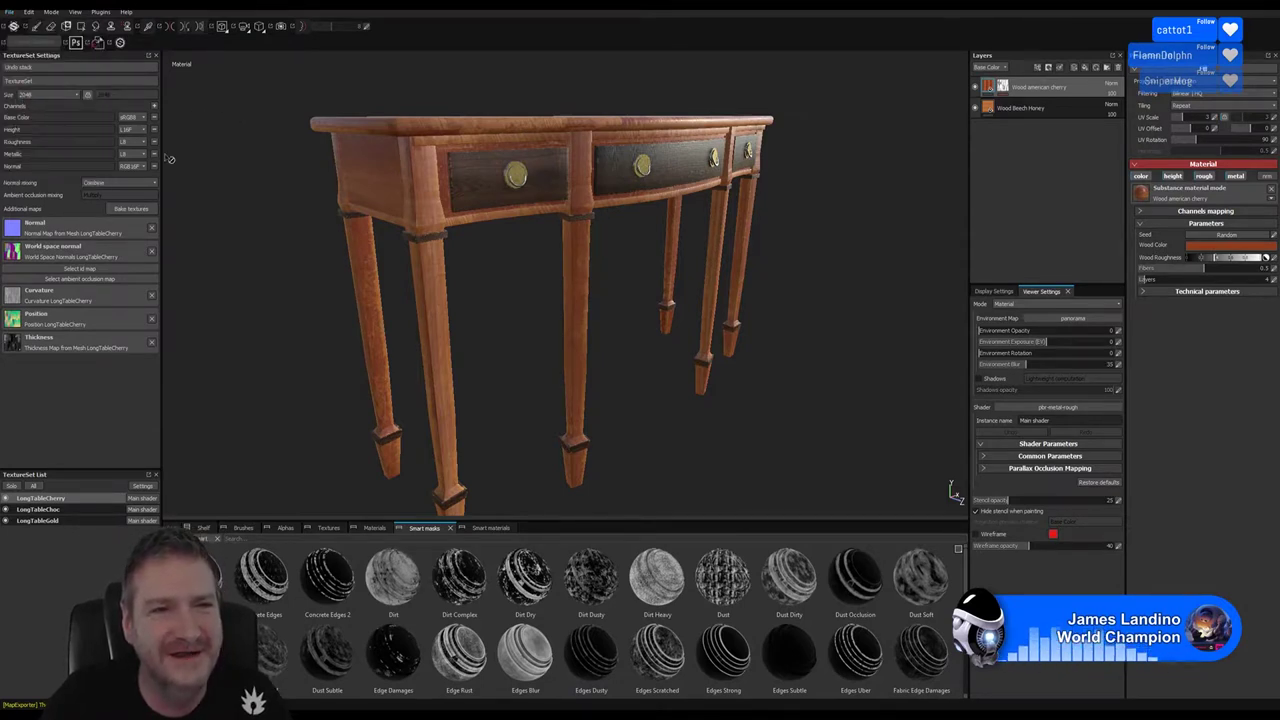
click(9, 12)
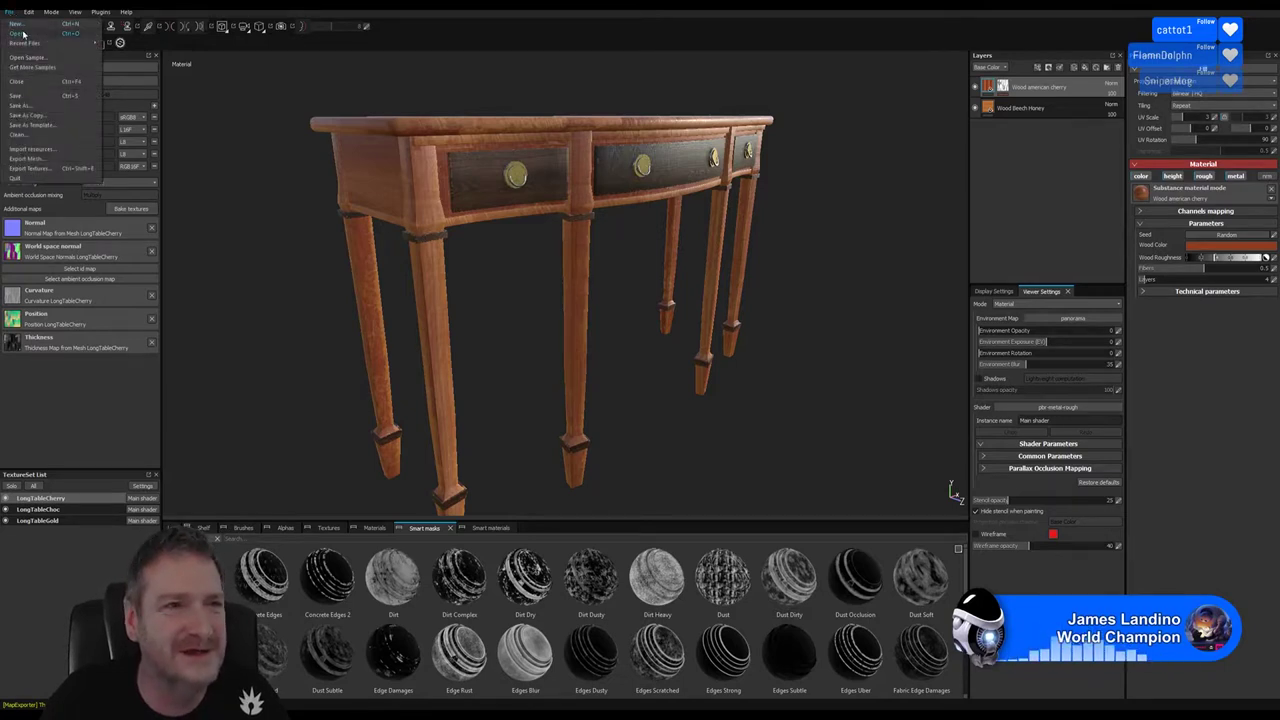
click(18, 32)
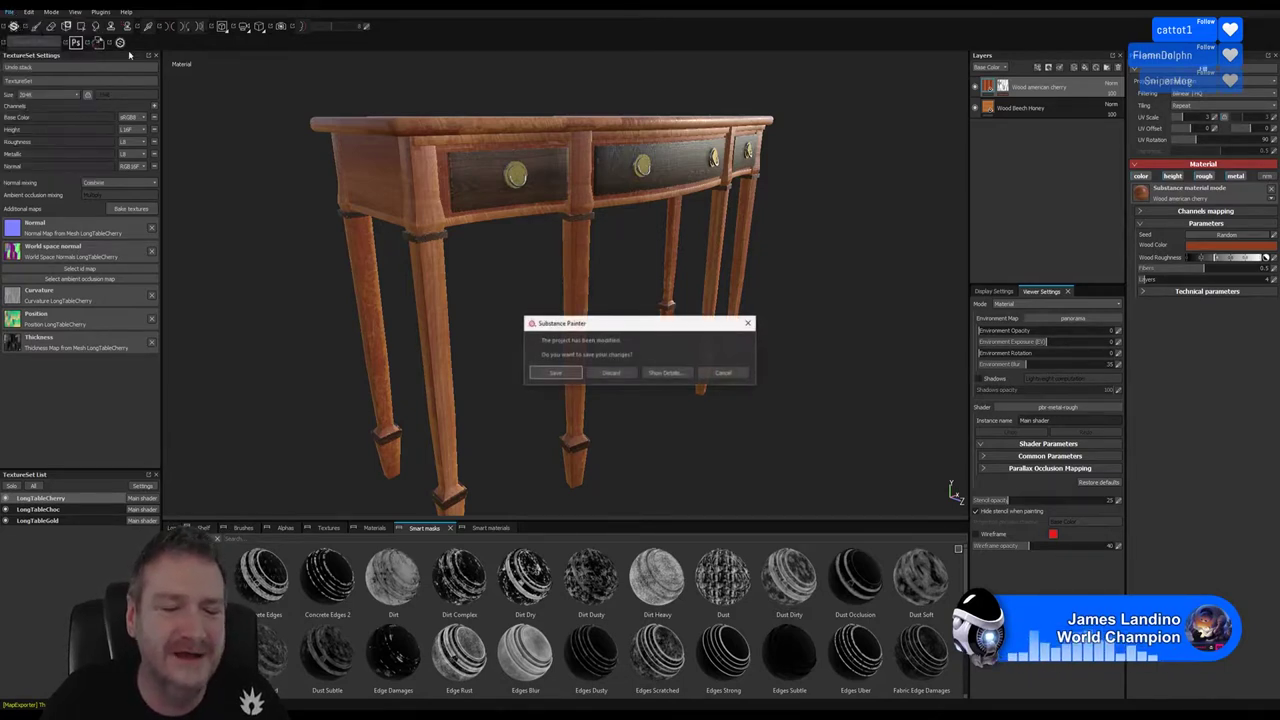
click(555, 373)
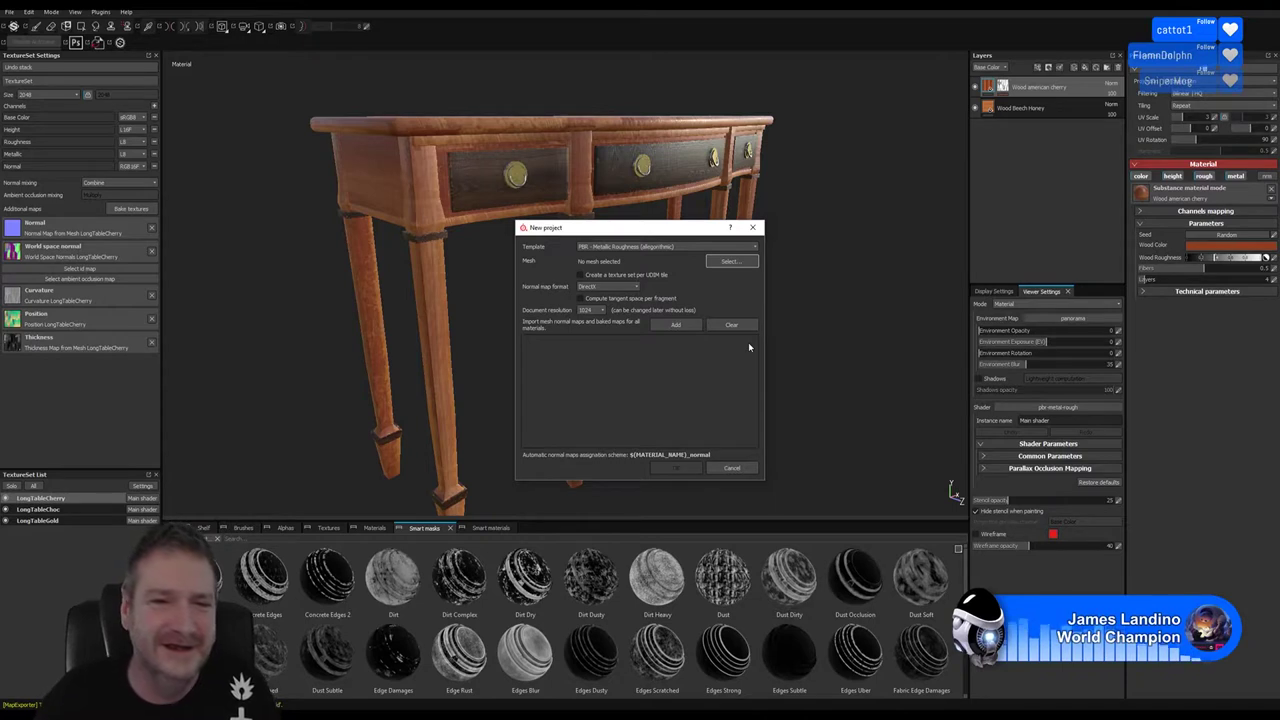
Create the project from DecoPlanter.FBX in Potted PLants > DecoPlanterFlowers, with 2048 document resolution and tangent space computed per fragment
click(599, 314)
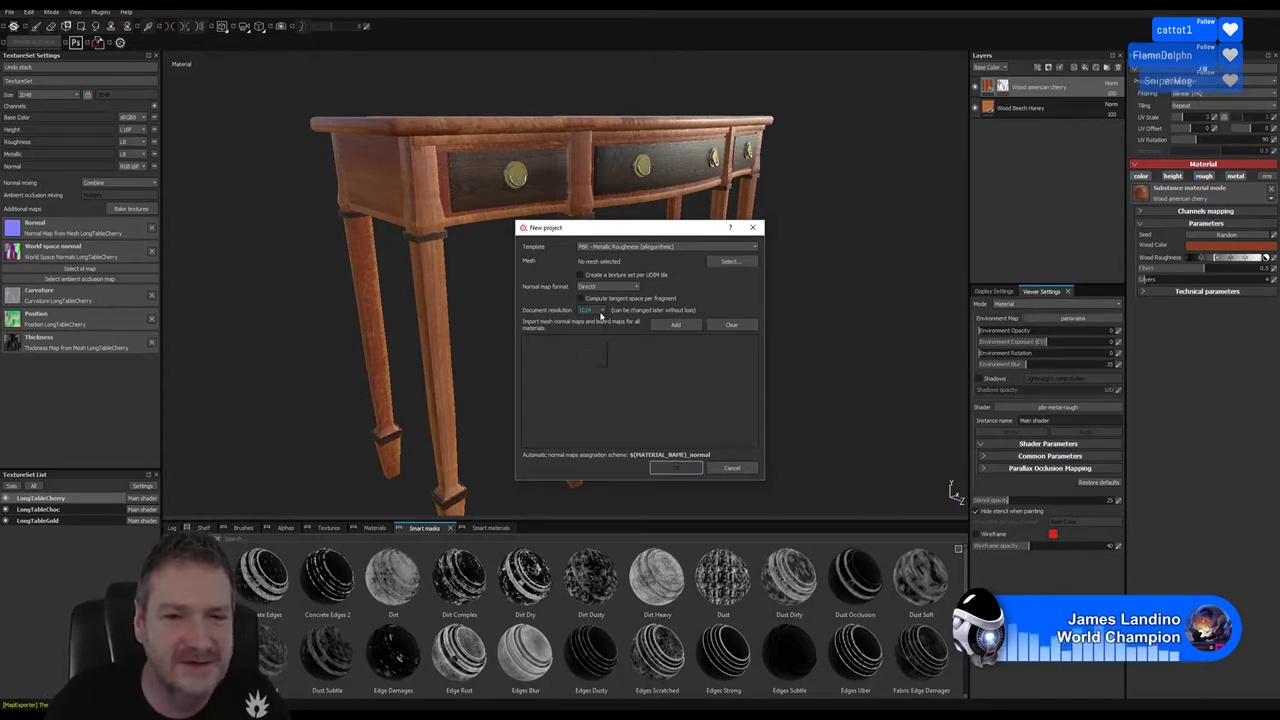
click(586, 346)
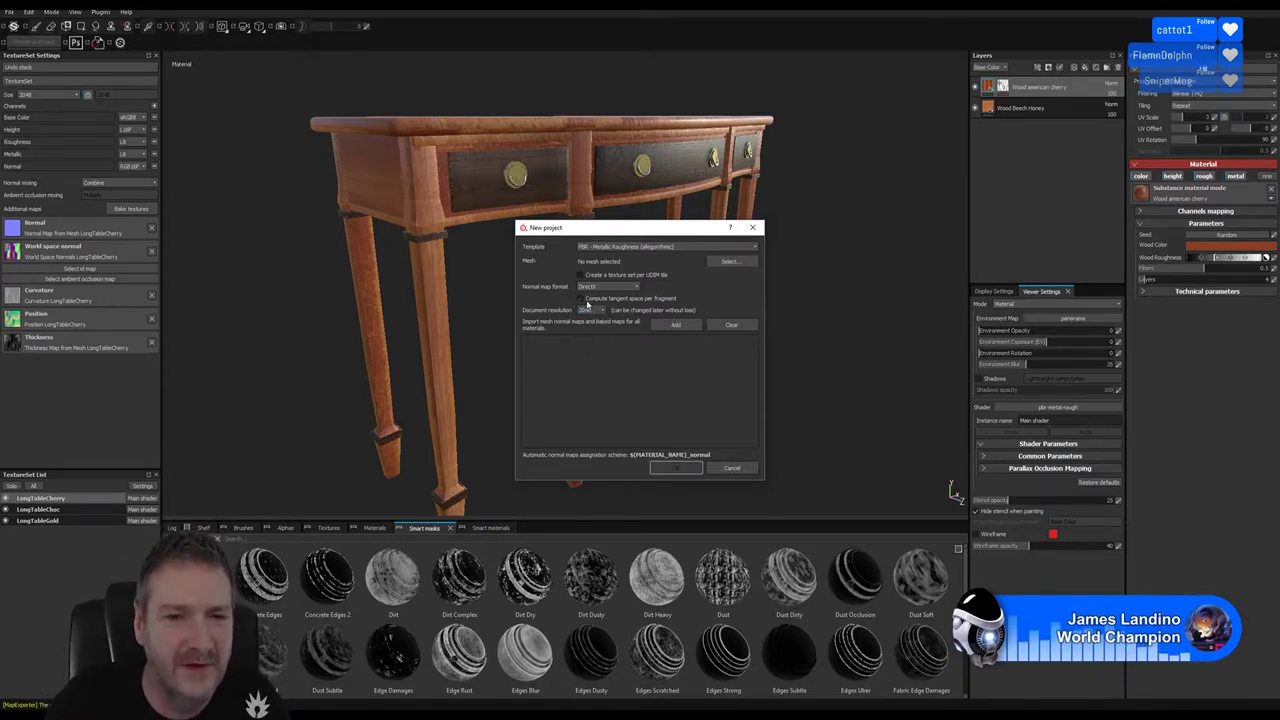
click(731, 262)
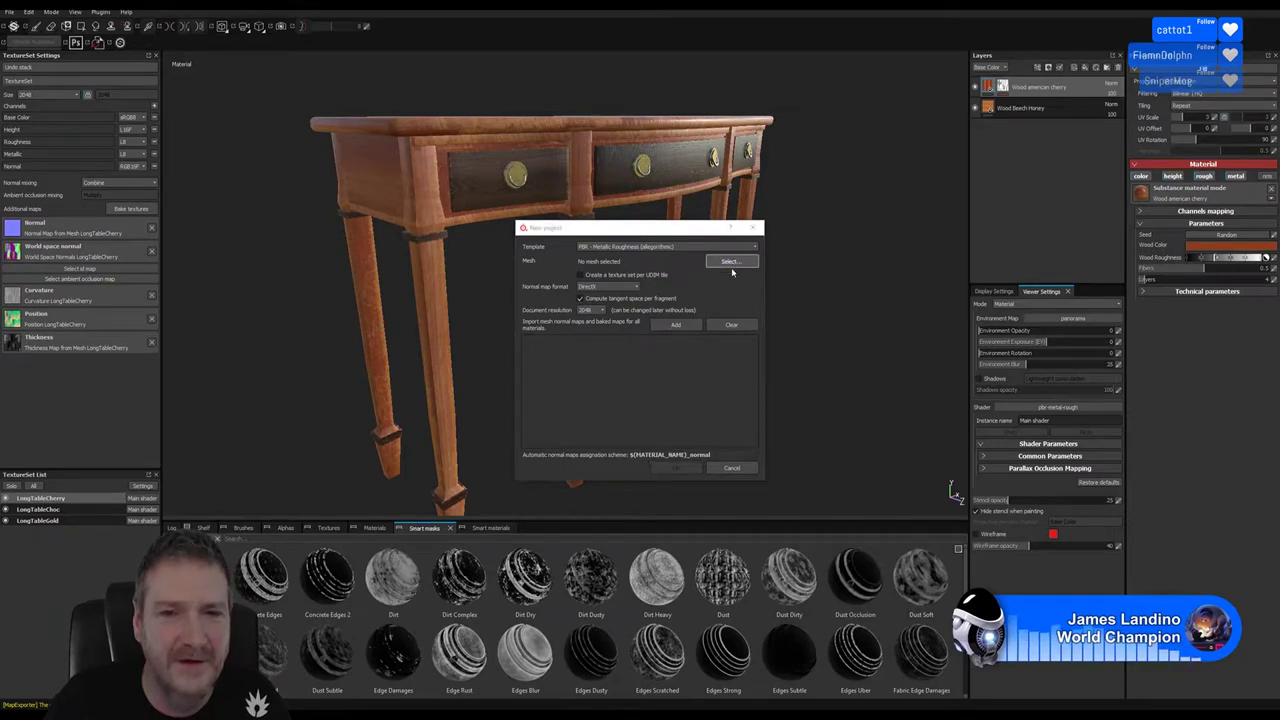
drag(711, 123, 503, 84)
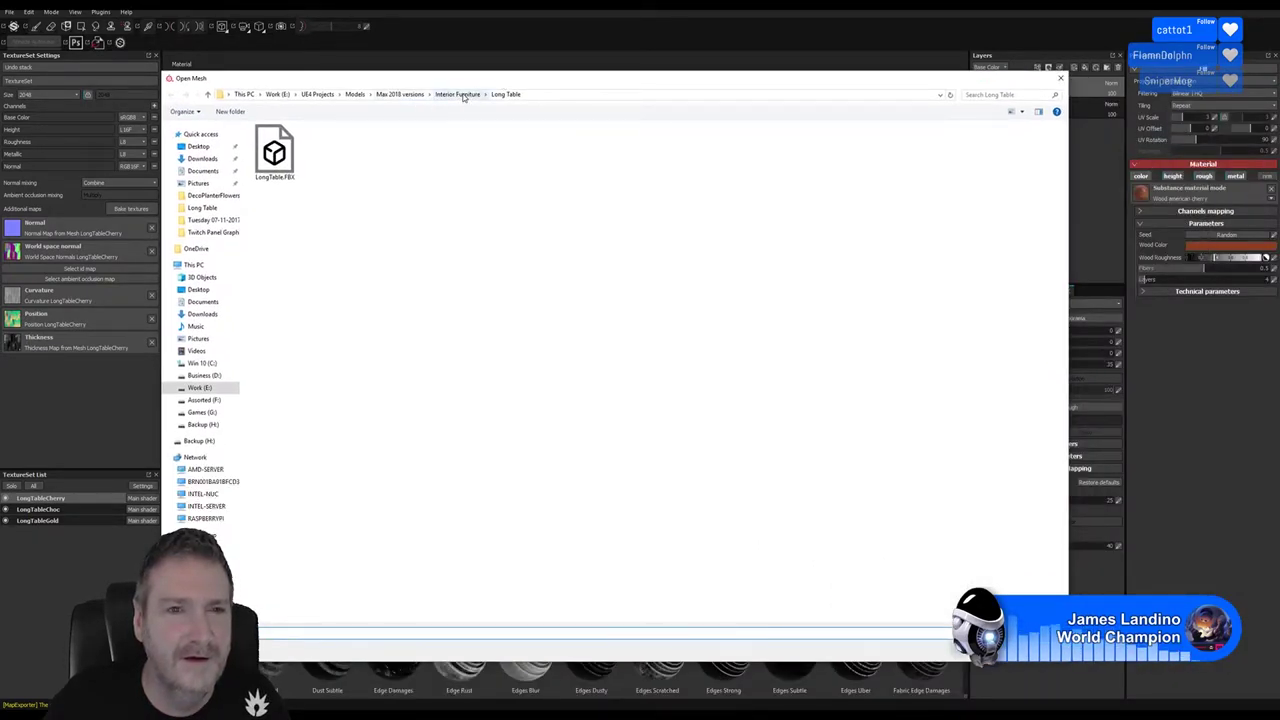
click(457, 95)
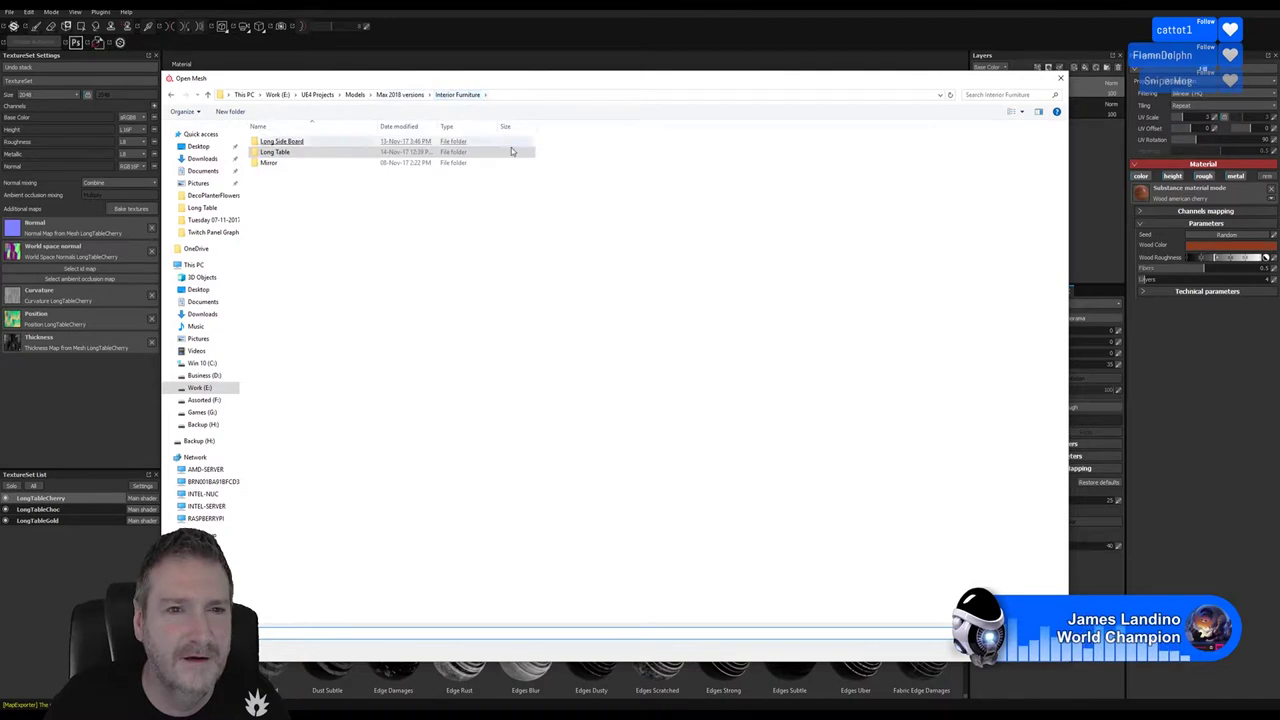
click(404, 95)
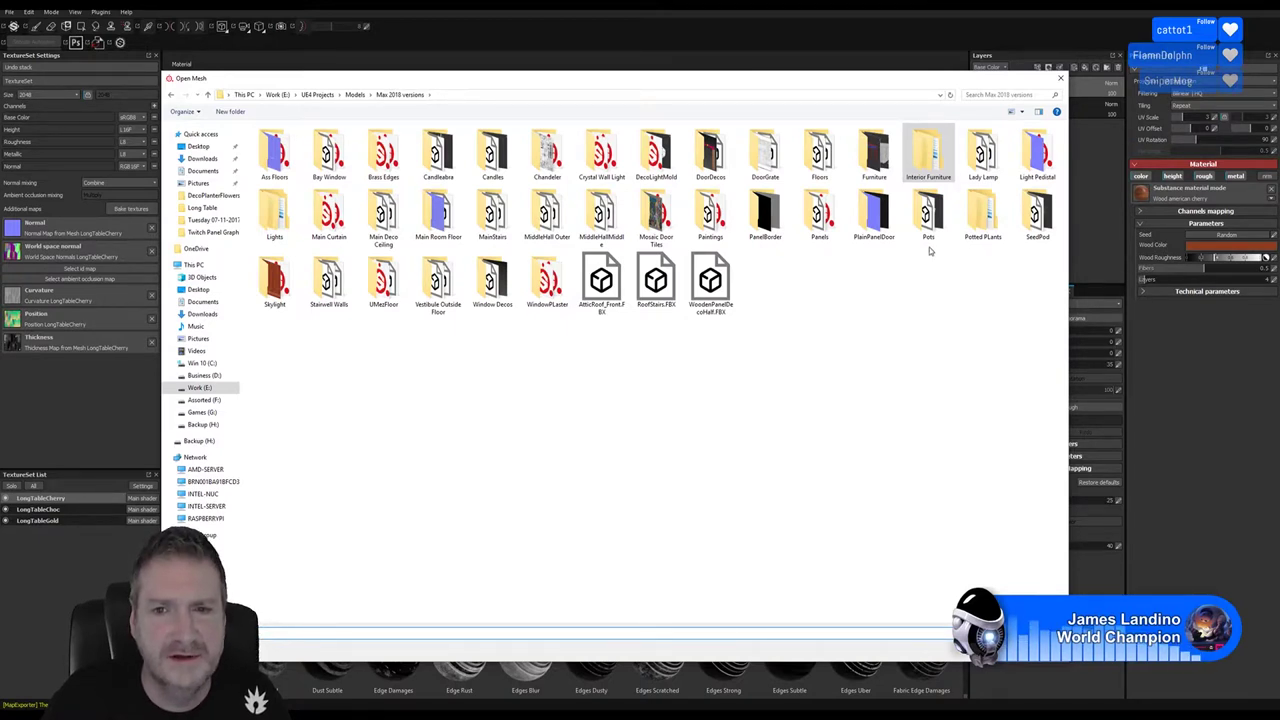
double_click(983, 212)
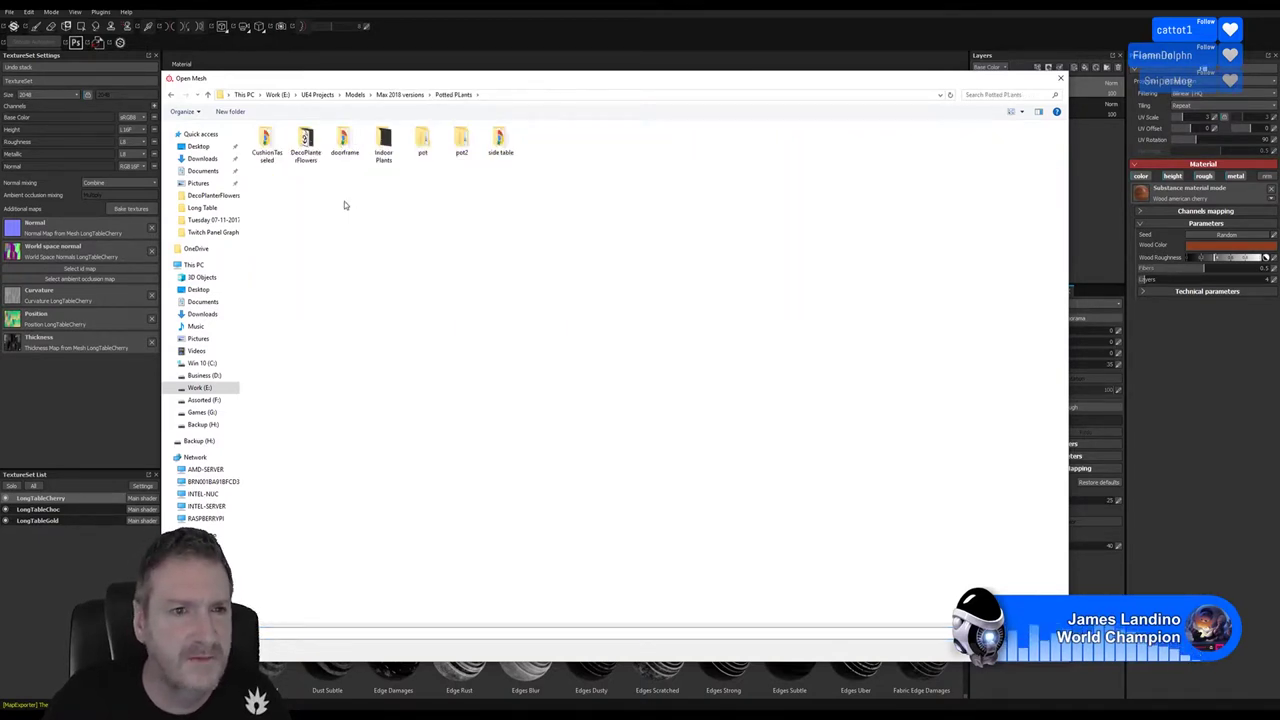
double_click(305, 145)
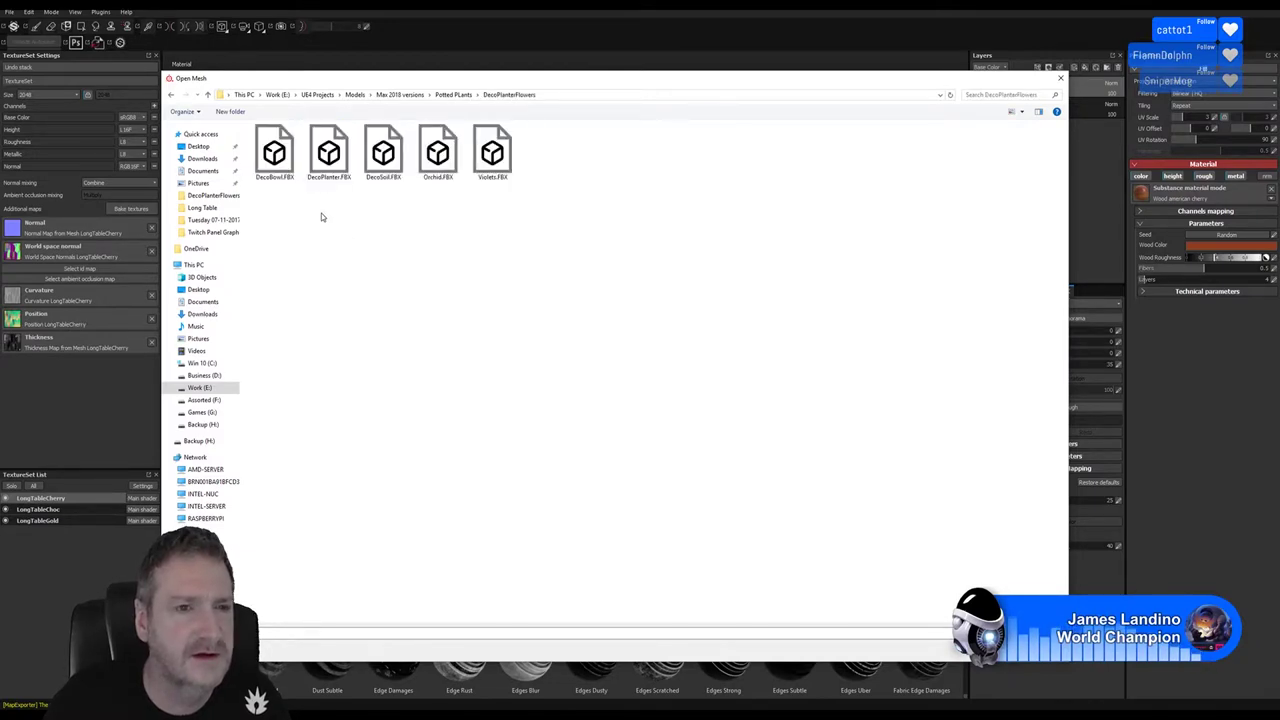
double_click(329, 152)
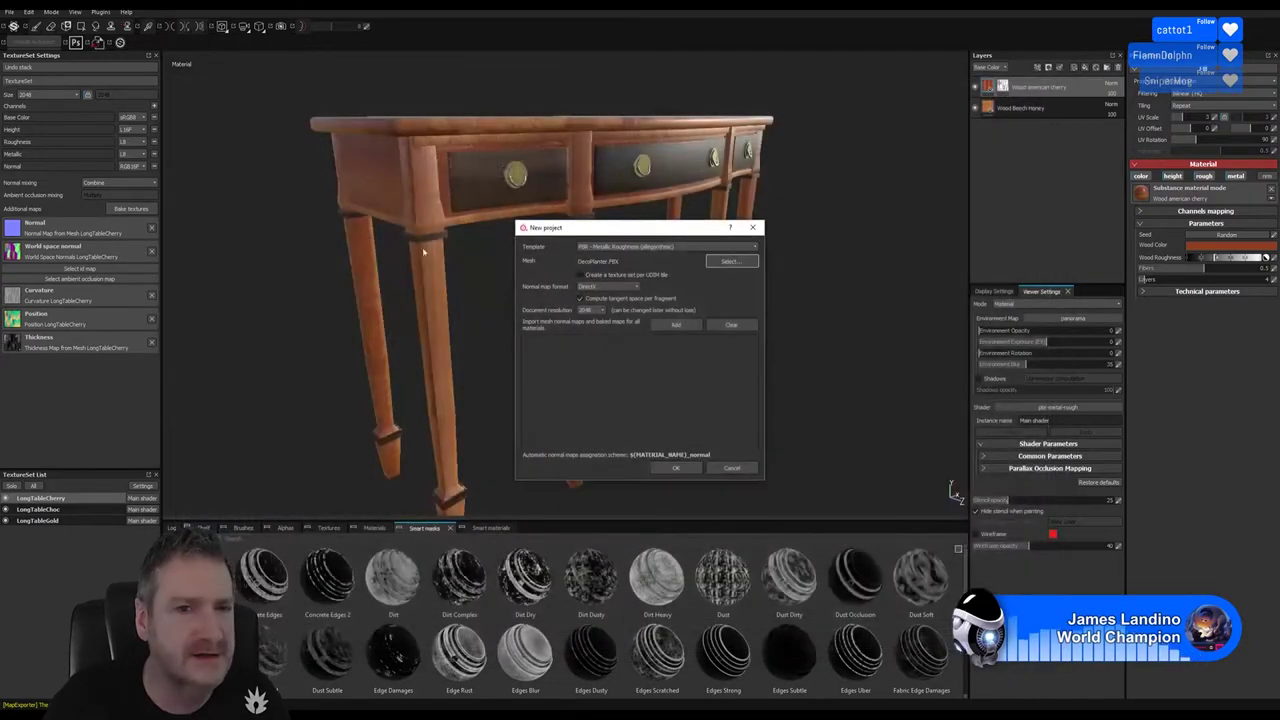
click(676, 468)
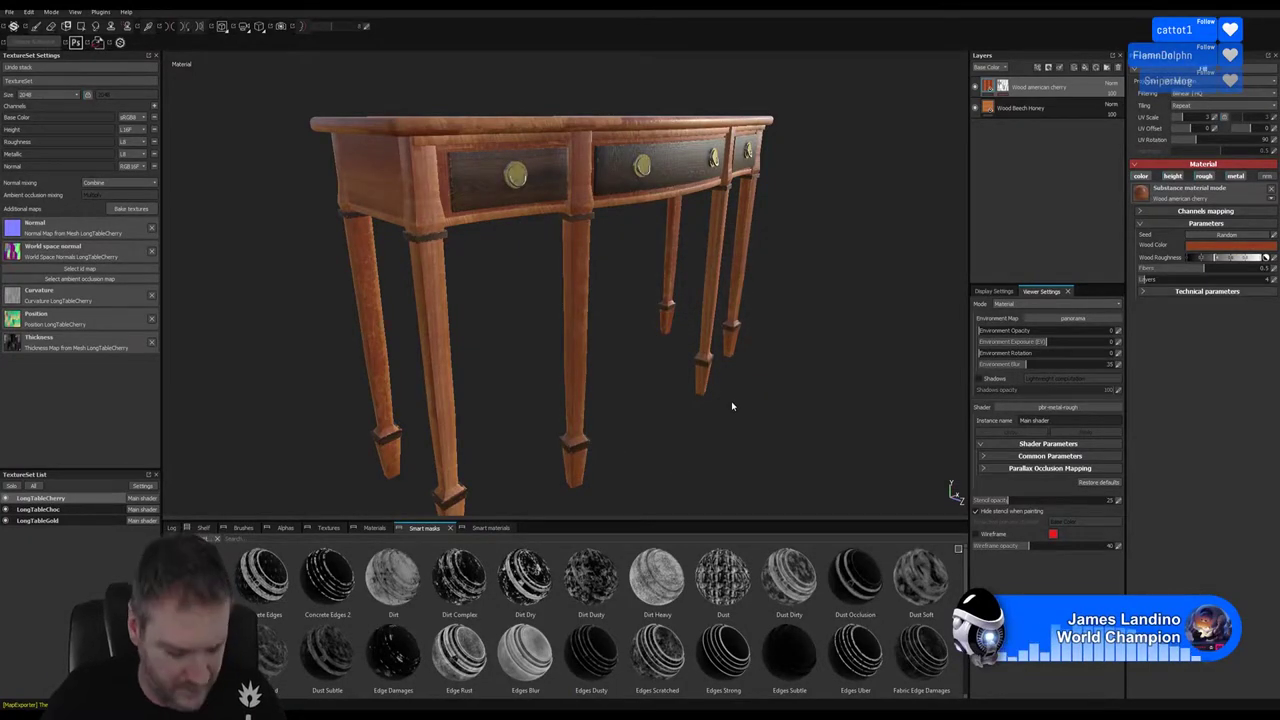
Bake the planter's mesh maps, using the low-poly mesh as the high-poly mesh
alt+drag(811, 177, 480, 229)
alt+right_drag(632, 415, 534, 432)
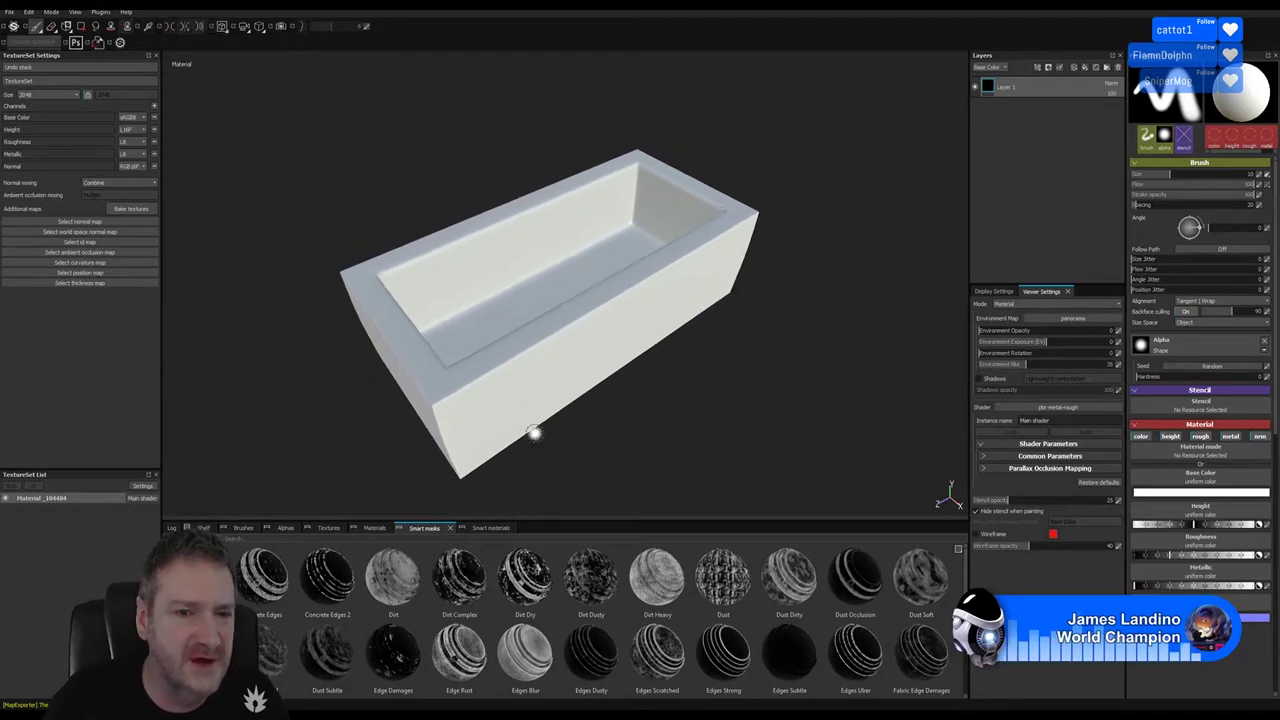
mouse_move(656, 406)
alt+mouse_down()
mouse_move(626, 343)
mouse_move(640, 395)
alt+mouse_up()
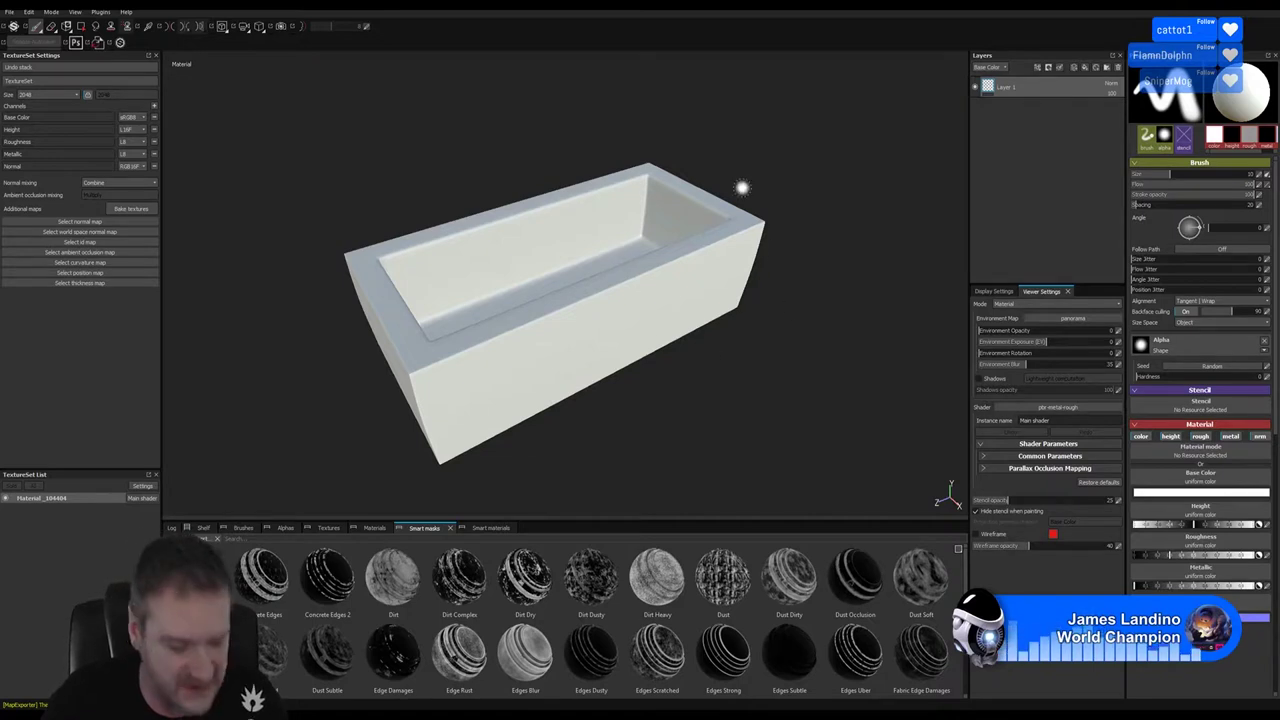
click(131, 209)
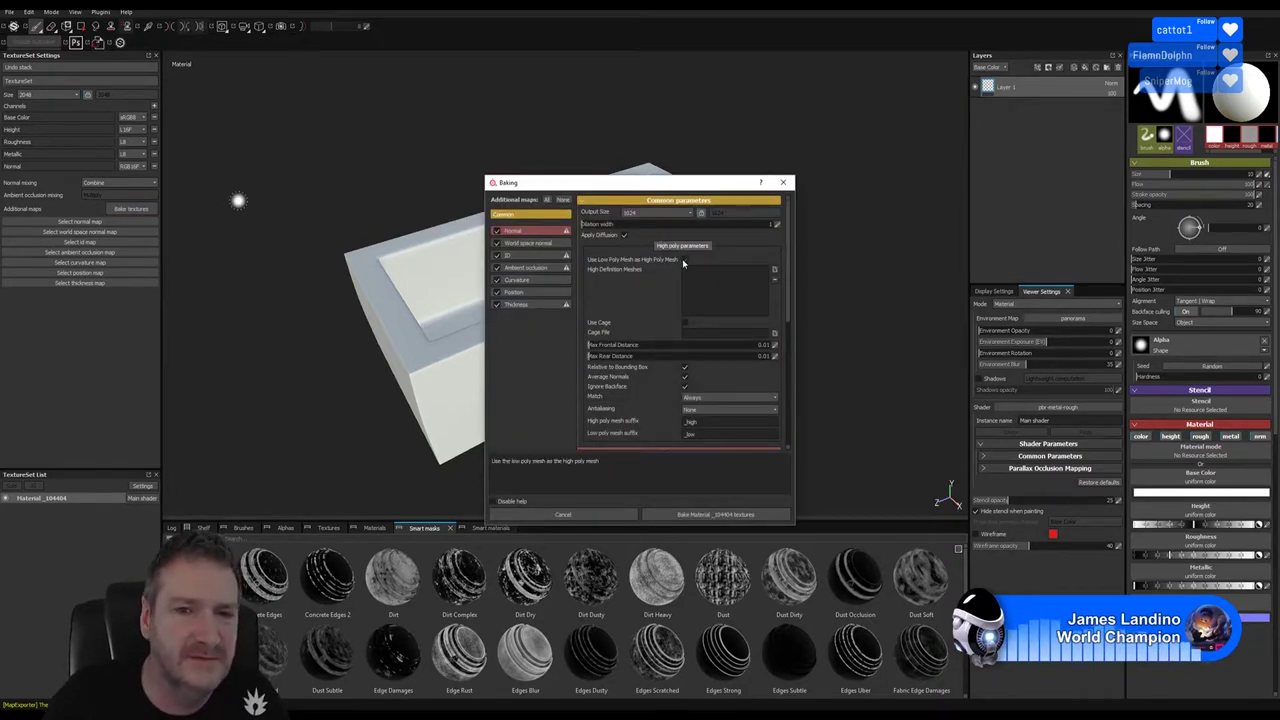
click(684, 259)
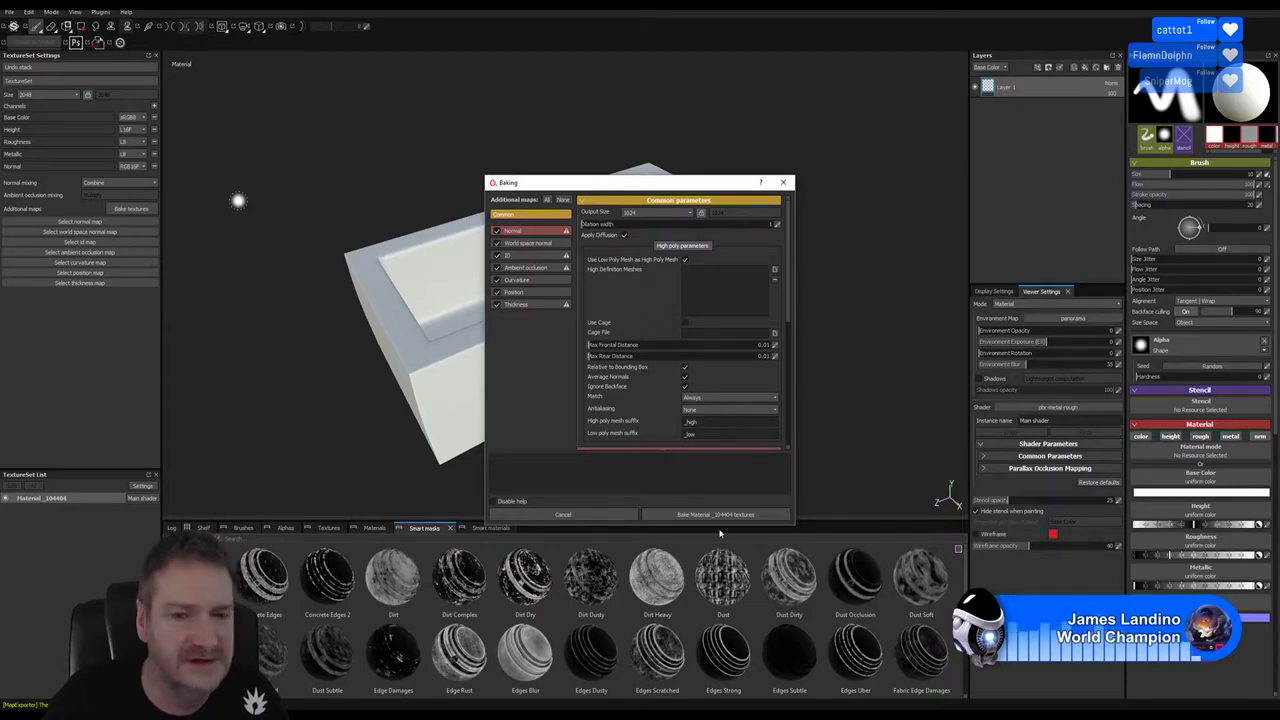
click(760, 514)
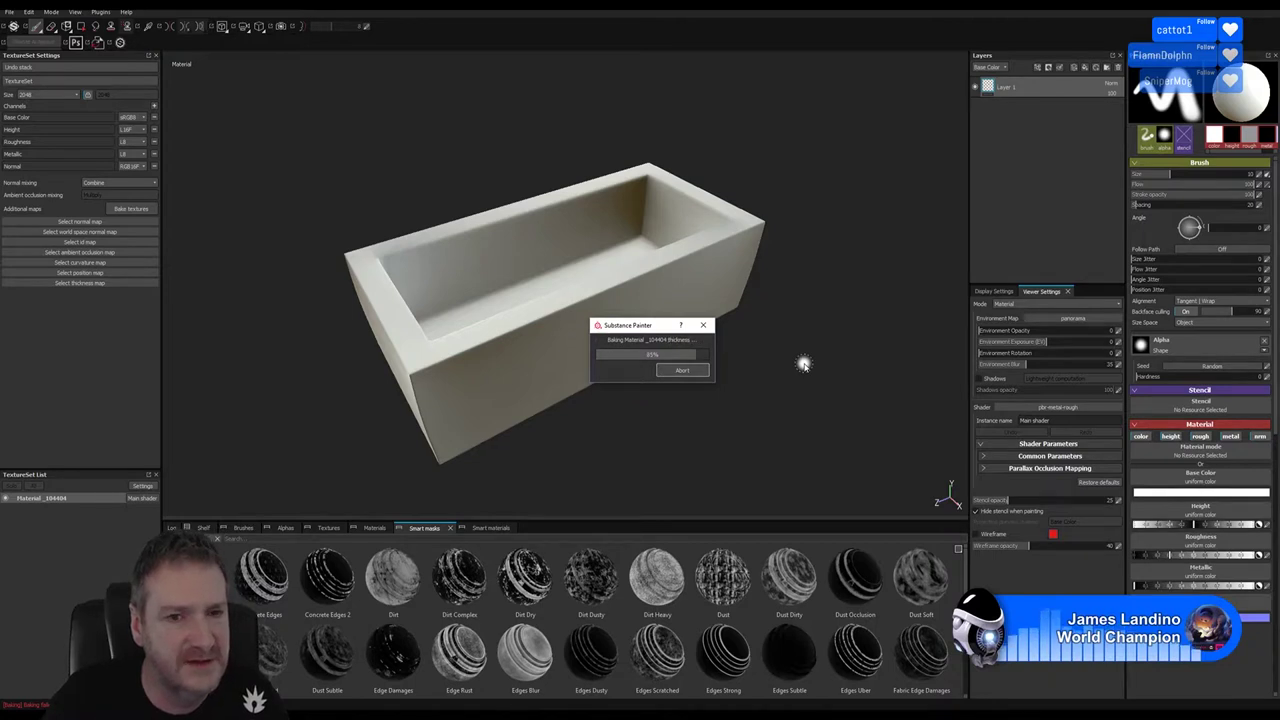
key(Return)
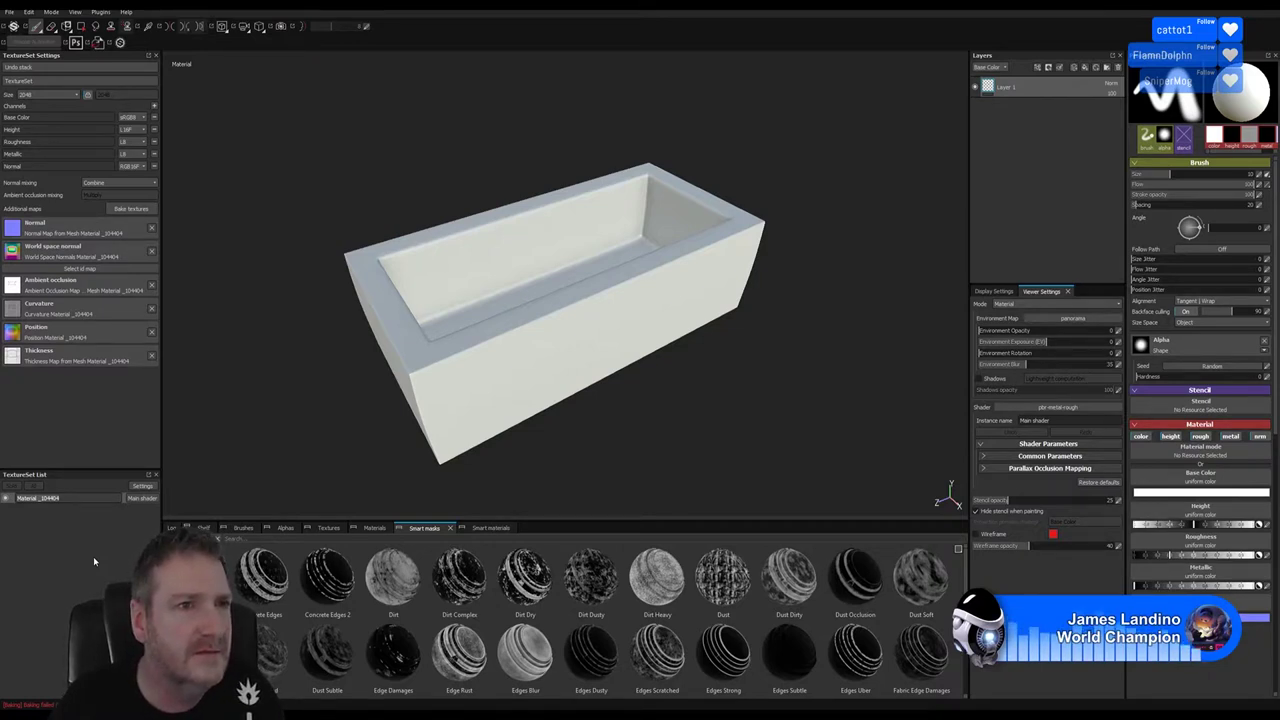
Rename the planter's texture set as DecoPlanterM
text(Del)
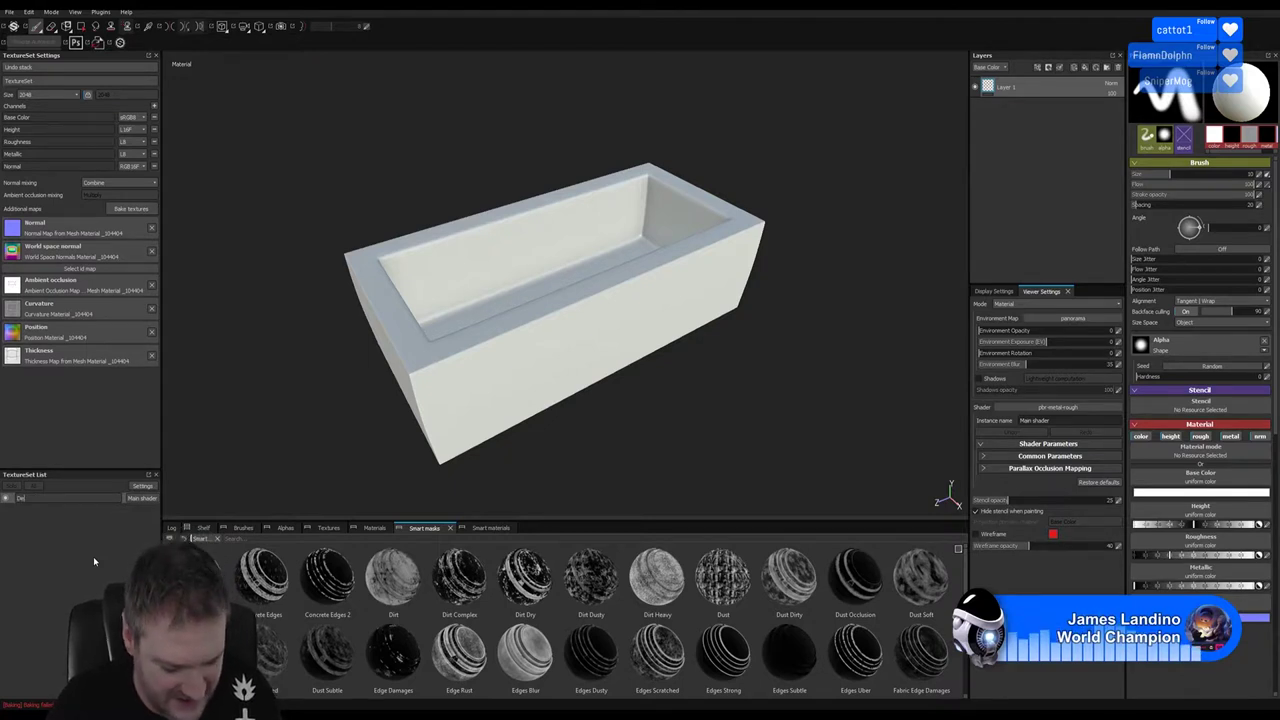
key(BackSpace)
text(coPlane)
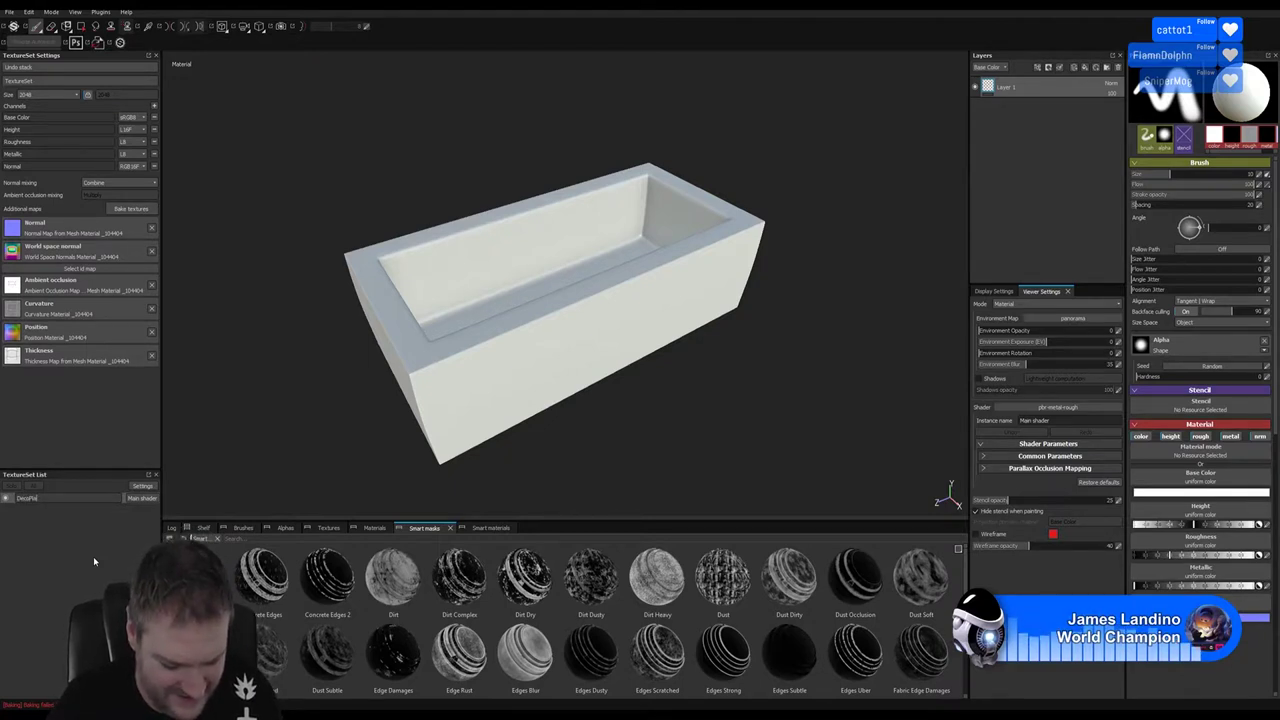
text(er)
key(Return)
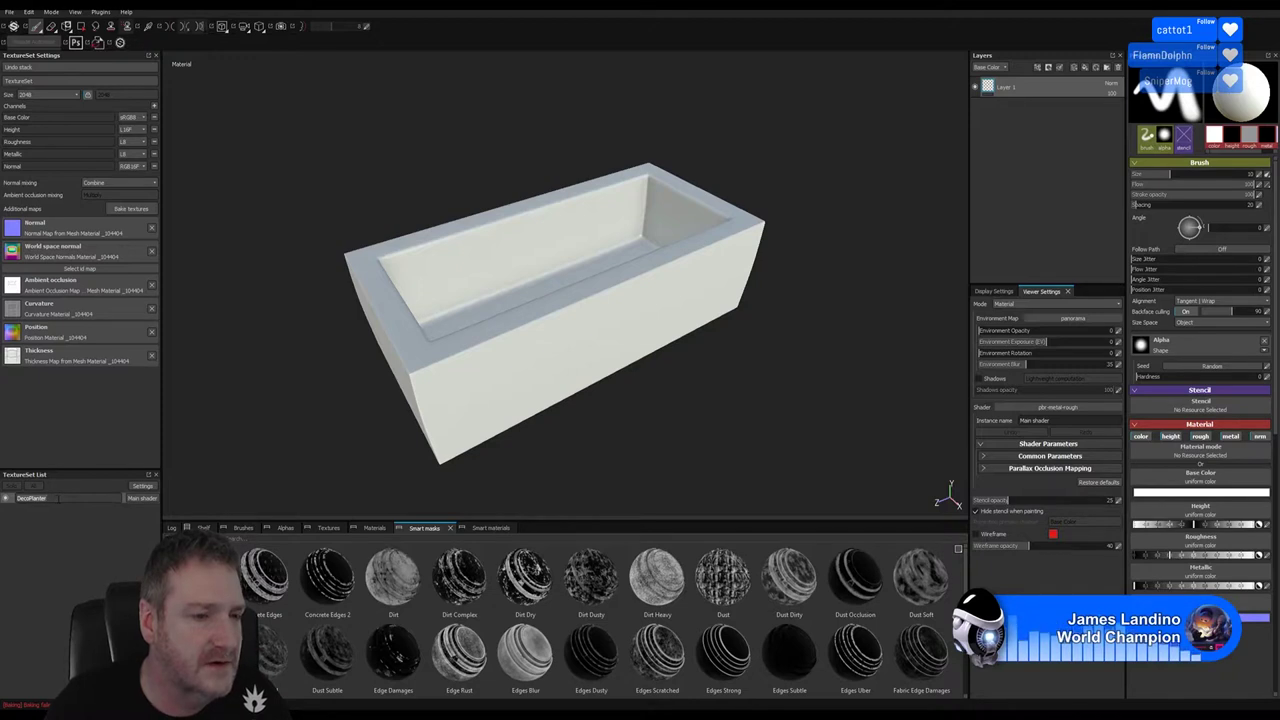
text(M)
key(Return)
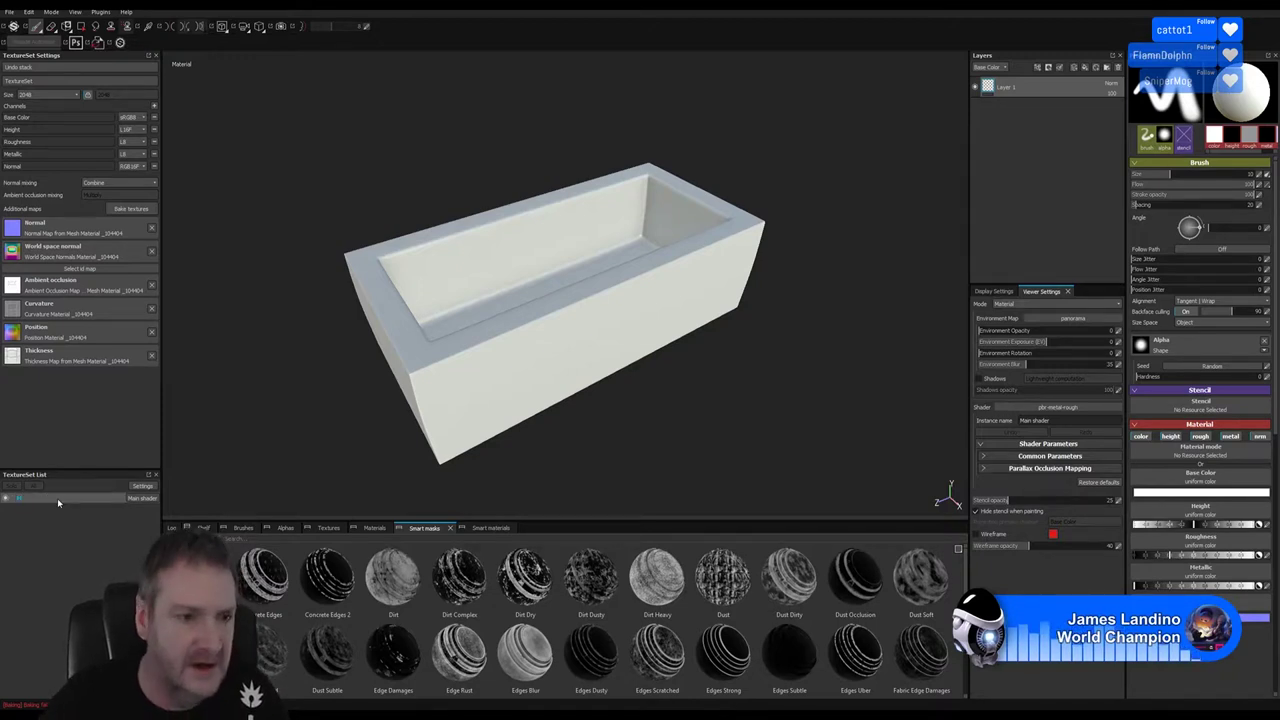
double_click(57, 498)
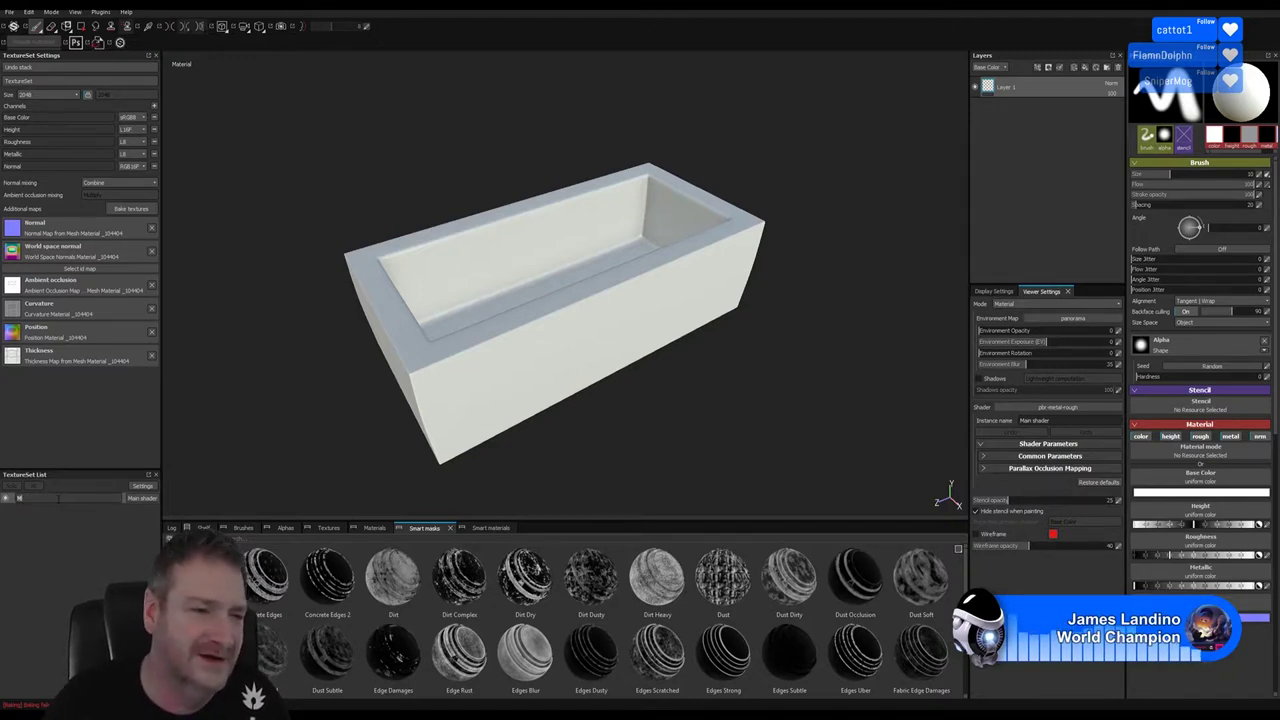
text(Deco)
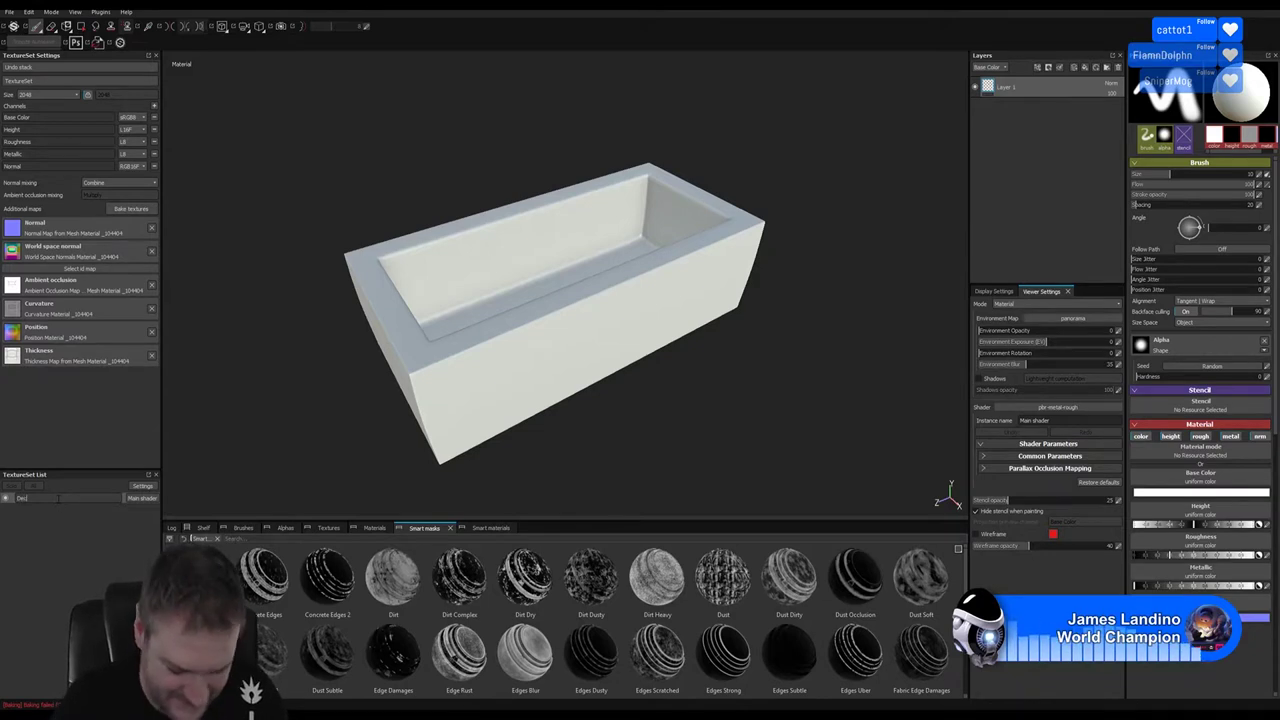
text(Planter)
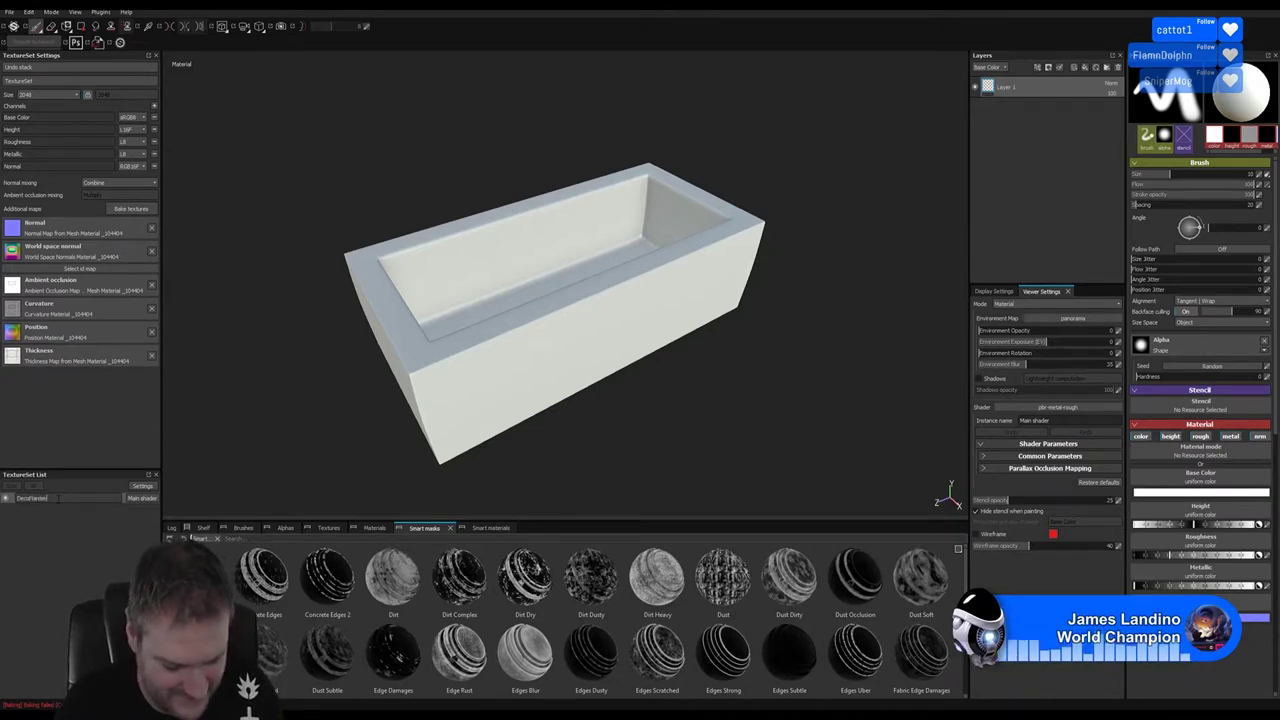
text(nterMat)
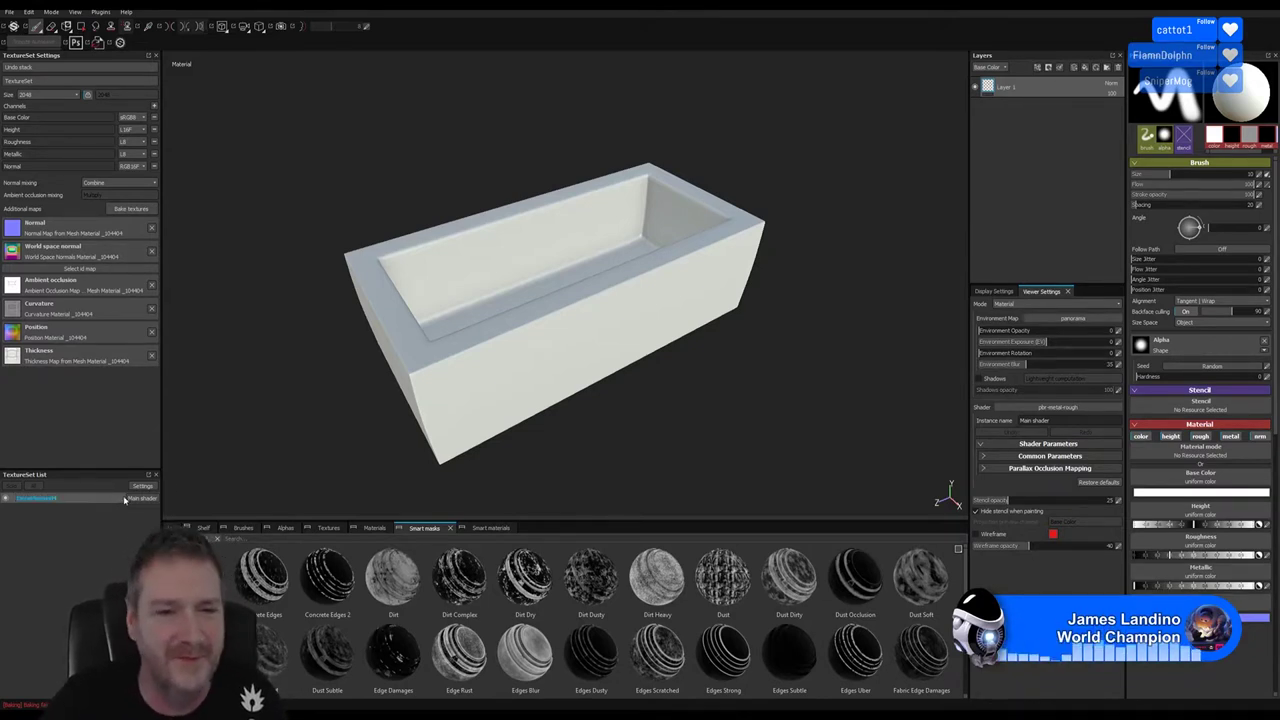
key(Return)
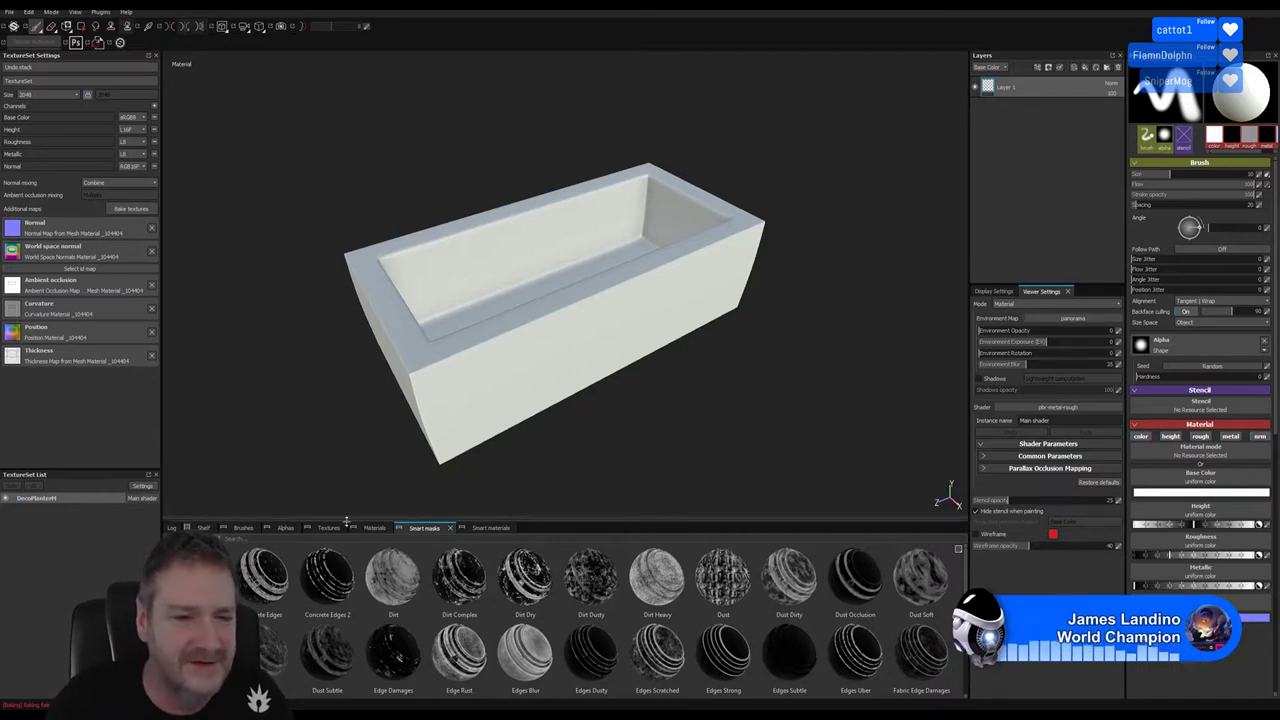
Find the Pewter 001 (Bitmap) material and add it as a fill layer below Layer 1
click(373, 528)
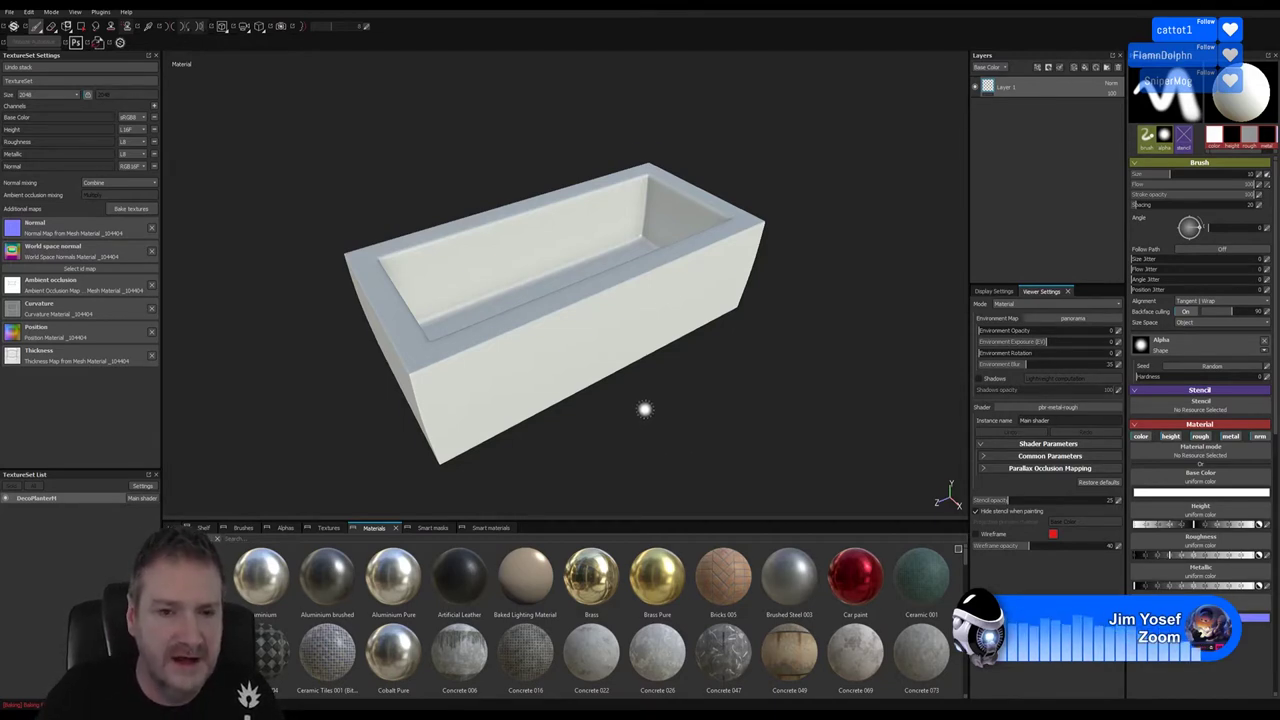
alt+drag(643, 411, 641, 419)
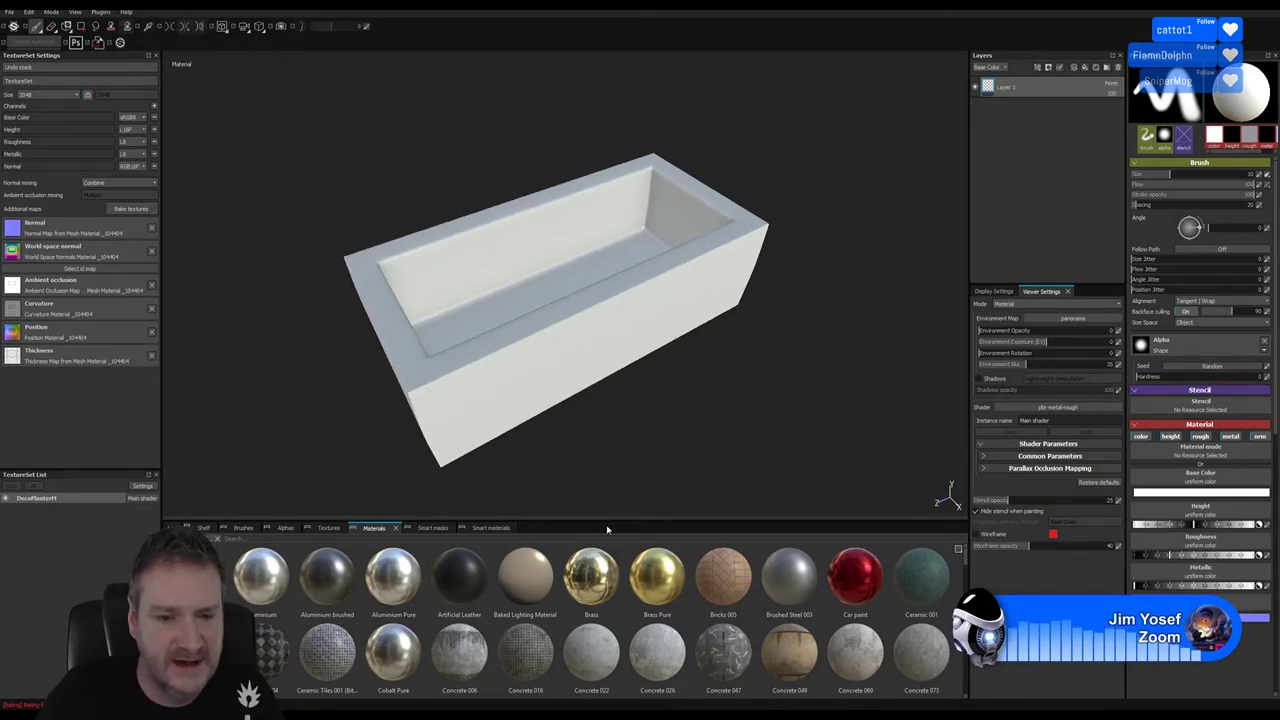
scroll(727, 609, down, 2)
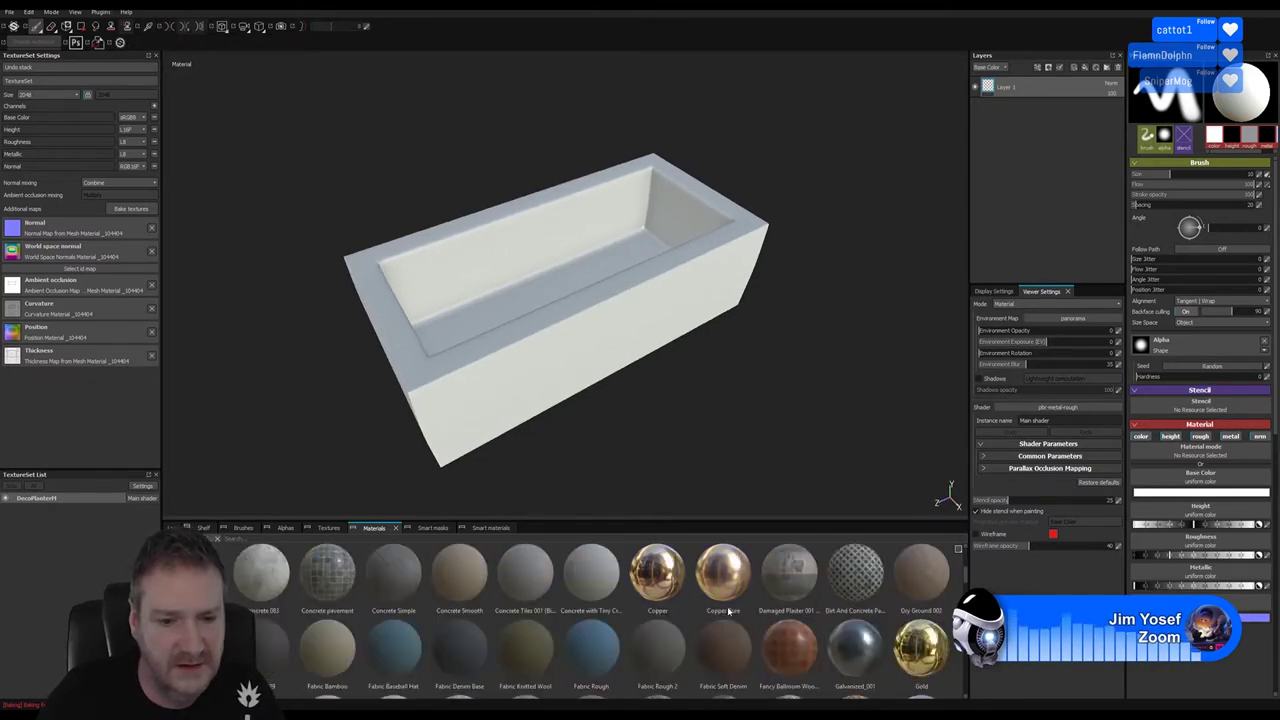
scroll(729, 611, down, 2)
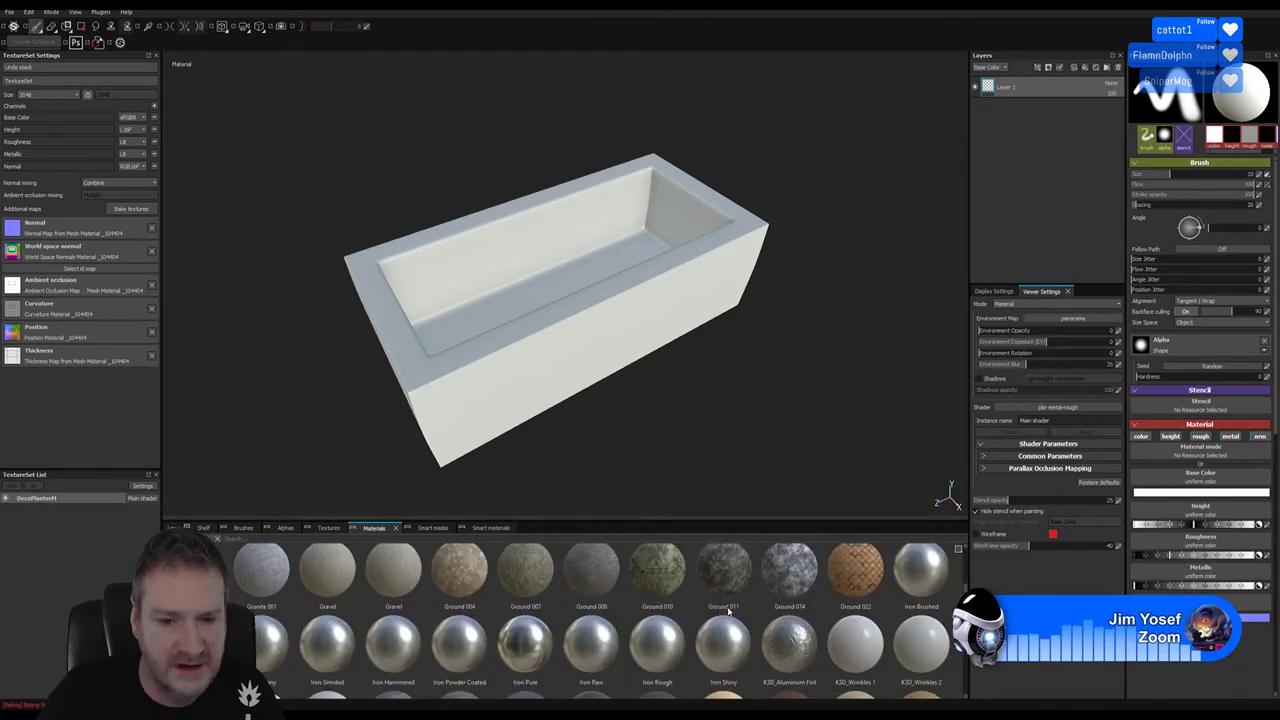
scroll(729, 613, down, 2)
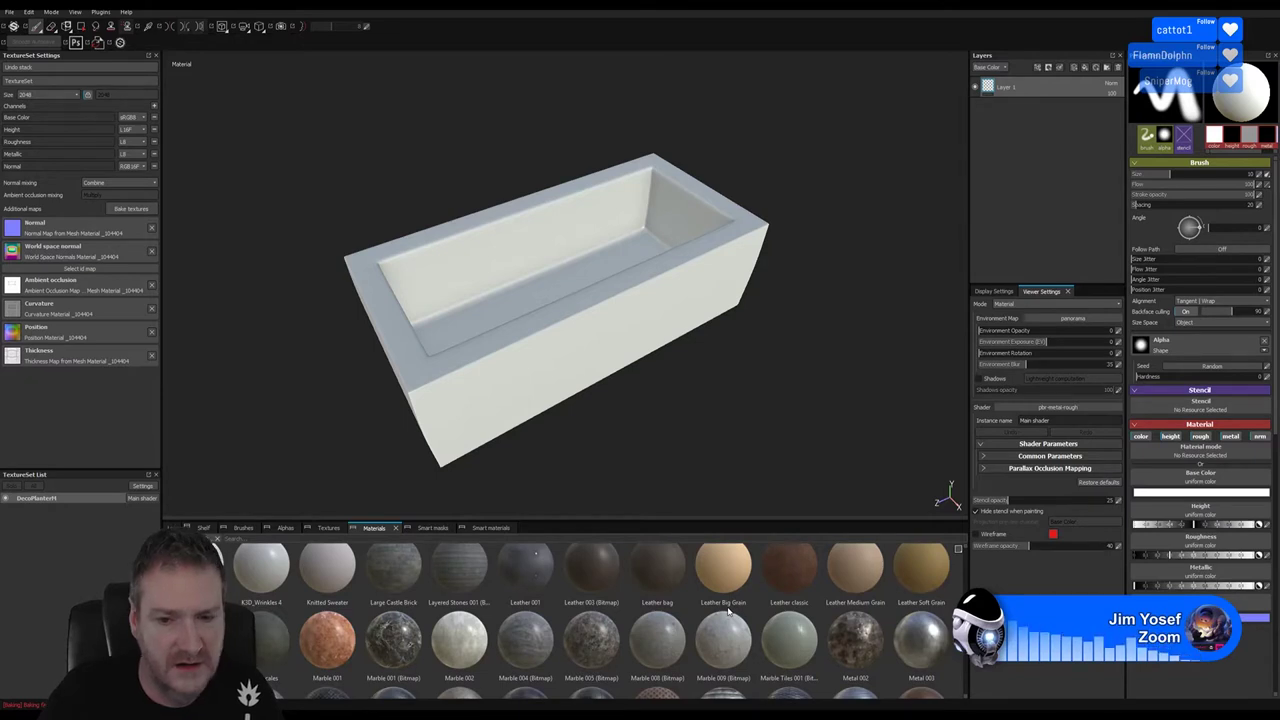
scroll(729, 613, down, 2)
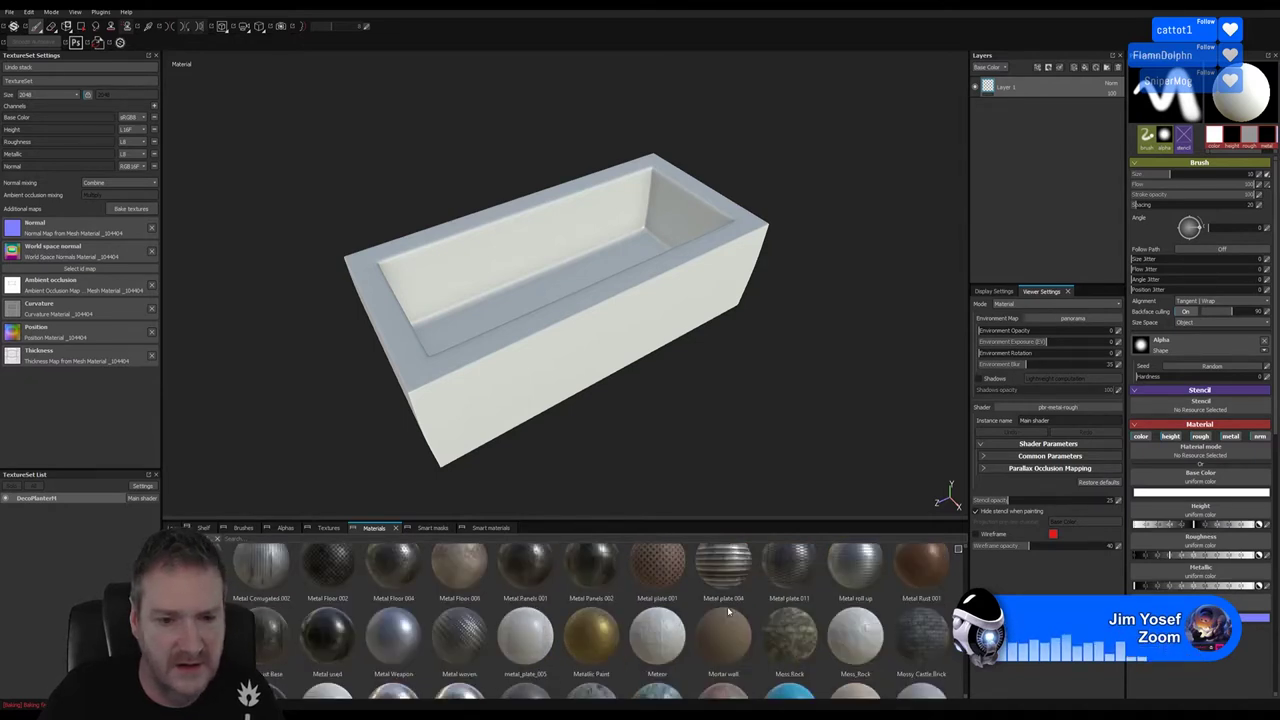
scroll(727, 606, down, 2)
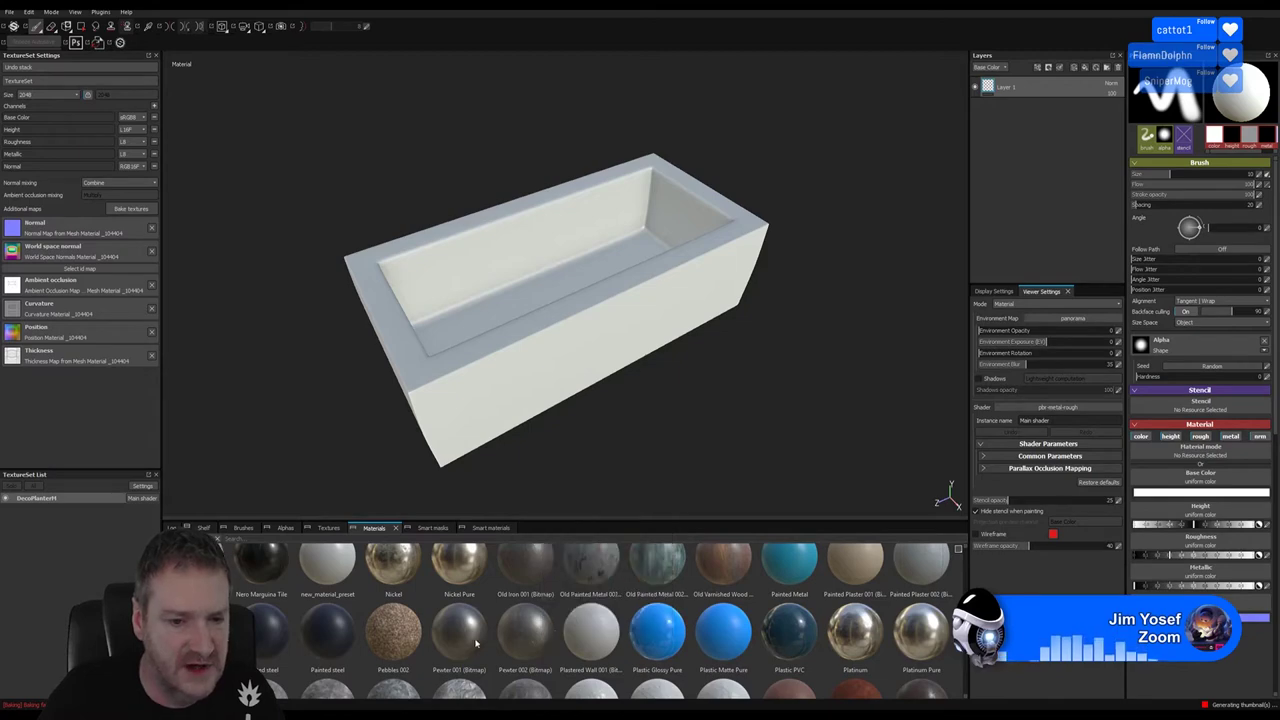
drag(461, 645, 1064, 203)
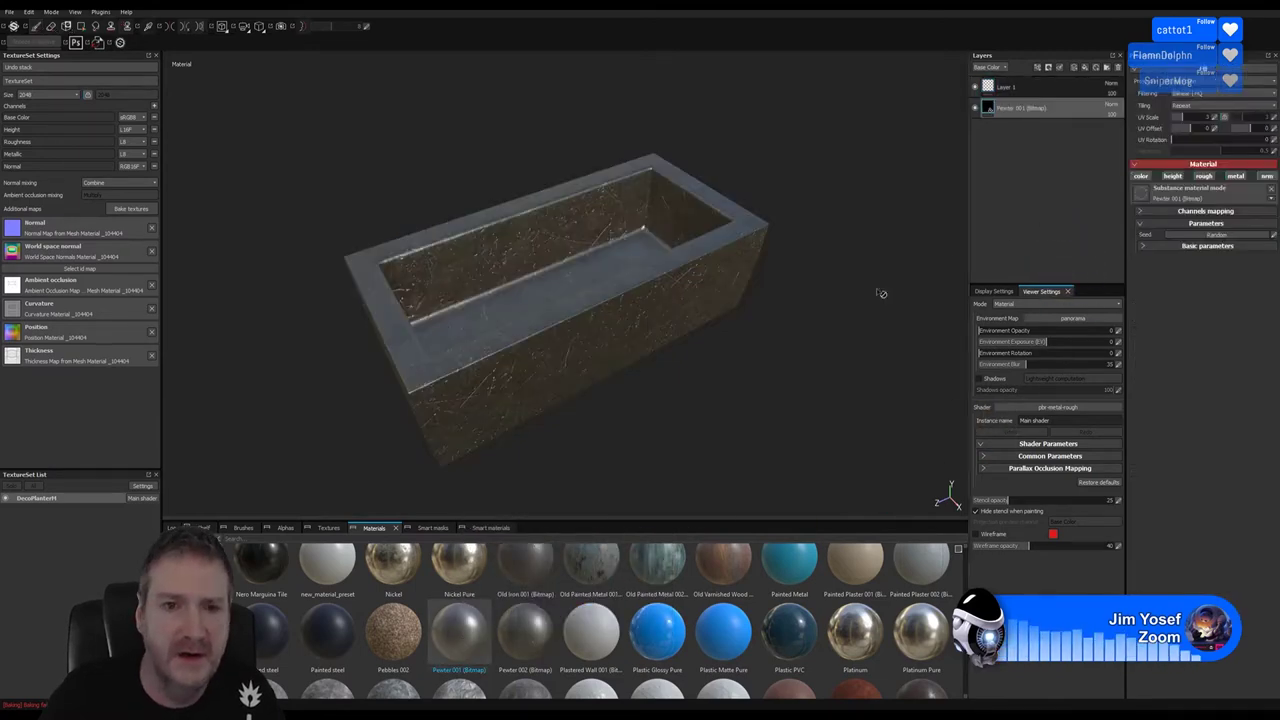
Expand the pewter layer's basic parameters and set its UV scale to 6.41
alt+drag(662, 332, 714, 315)
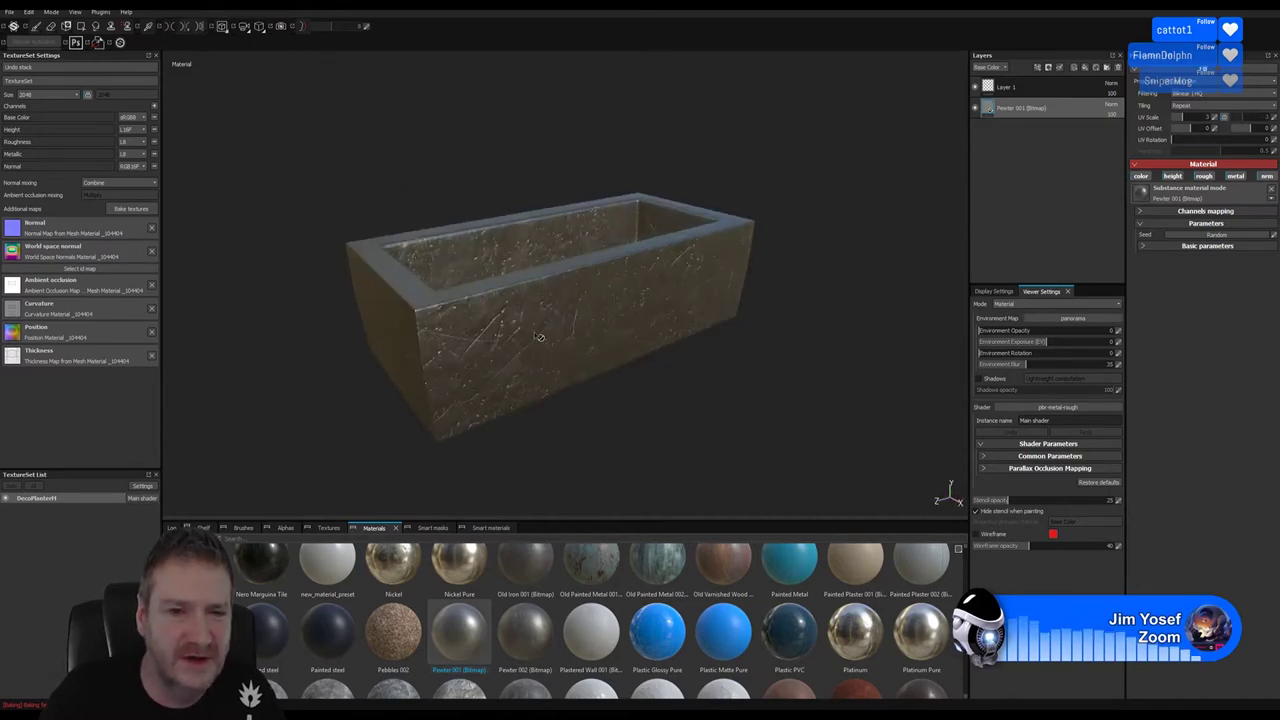
alt+right_drag(714, 315, 950, 299)
alt+drag(660, 335, 458, 372)
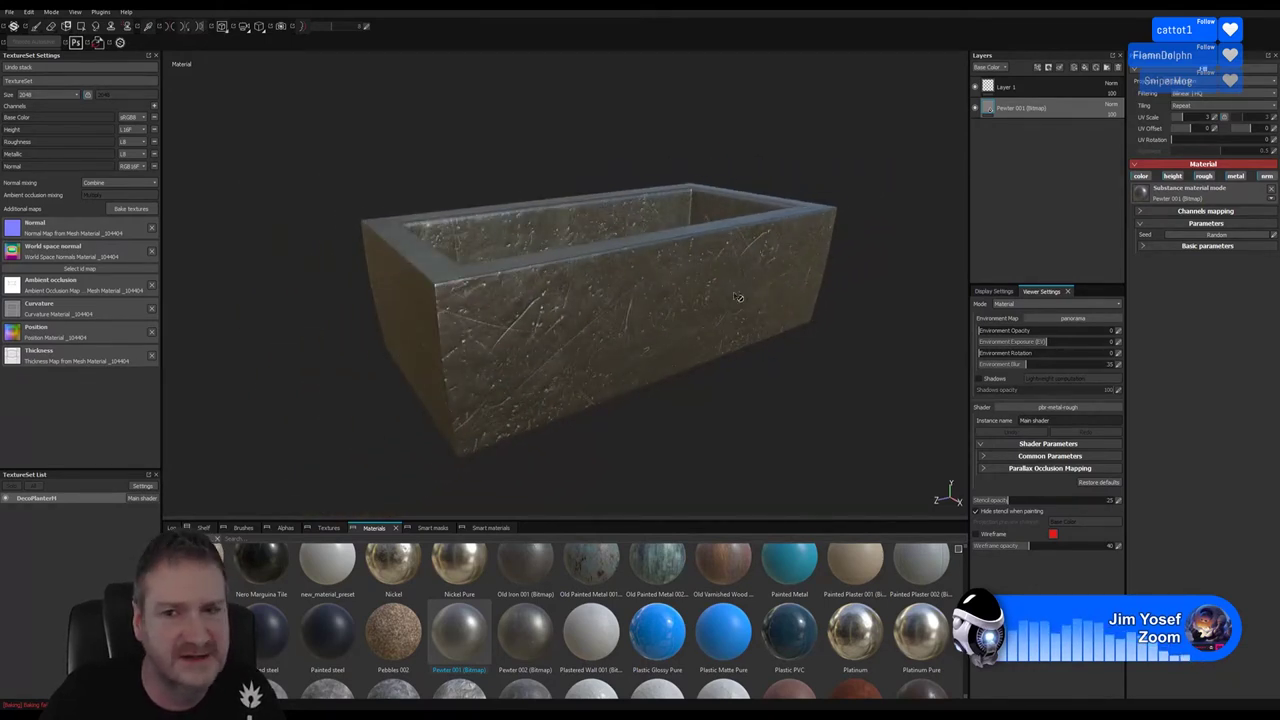
click(1142, 245)
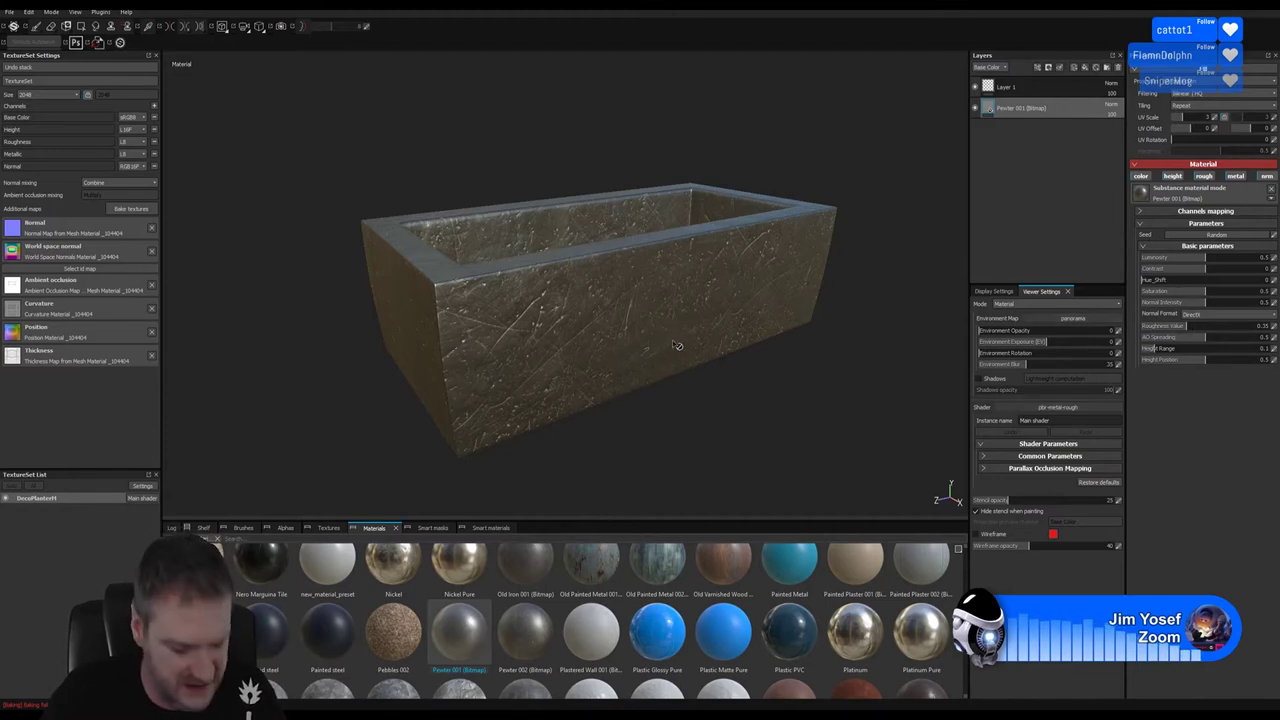
mouse_move(669, 364)
alt+mouse_down()
mouse_move(652, 303)
mouse_move(660, 353)
alt+mouse_up()
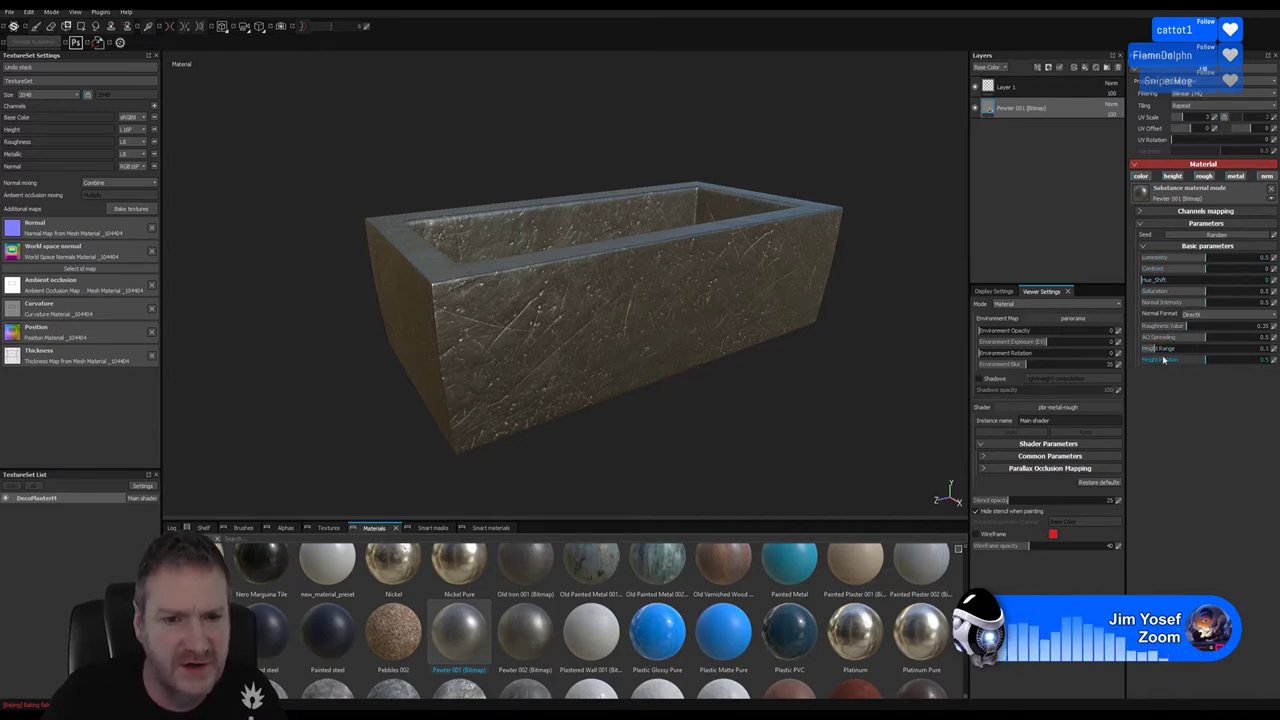
mouse_move(734, 403)
alt+mouse_down()
mouse_move(706, 357)
mouse_move(742, 404)
alt+mouse_up()
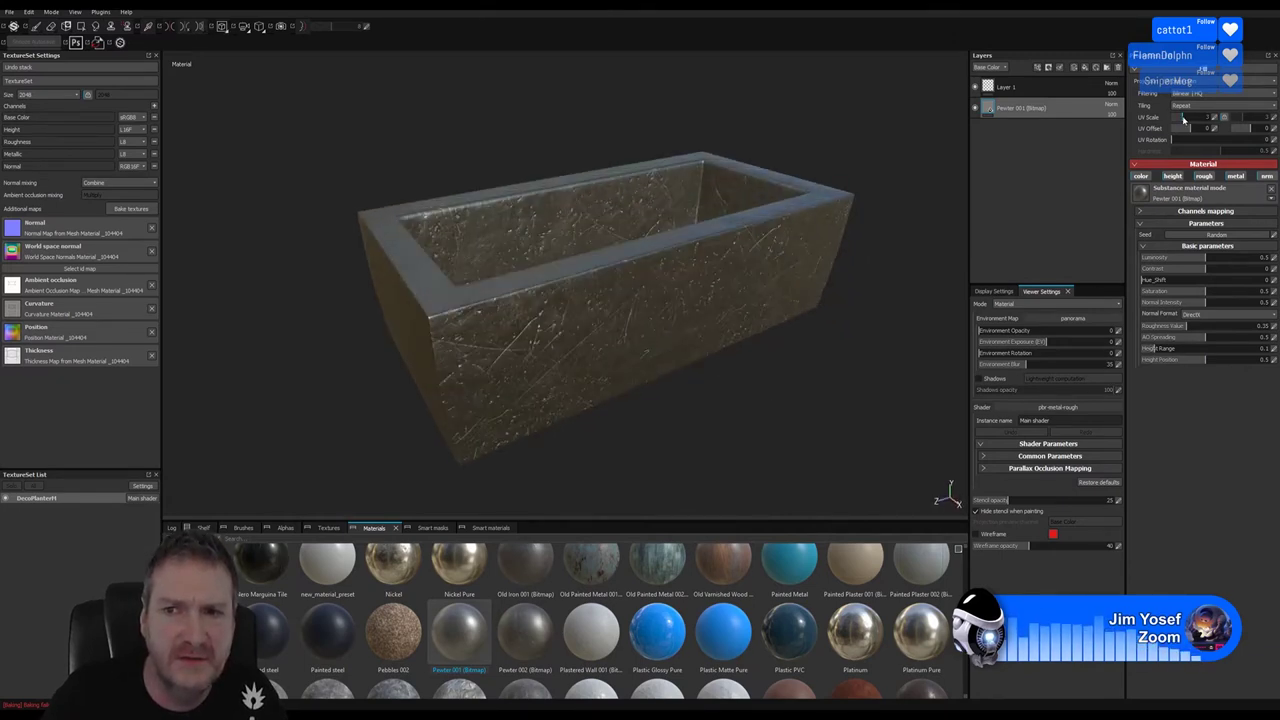
drag(1184, 117, 1186, 118)
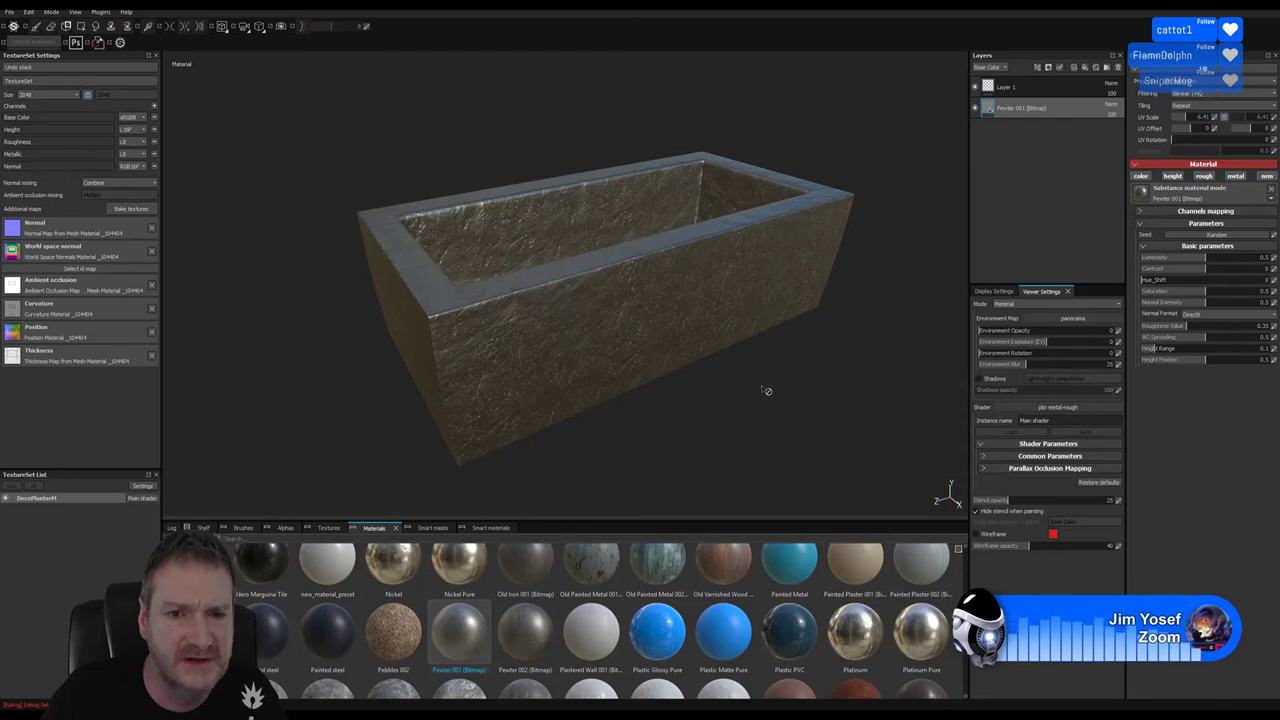
Lower the pewter material's Height Range to about 0.03 and its Height Position to about 0.24
alt+drag(766, 391, 756, 354)
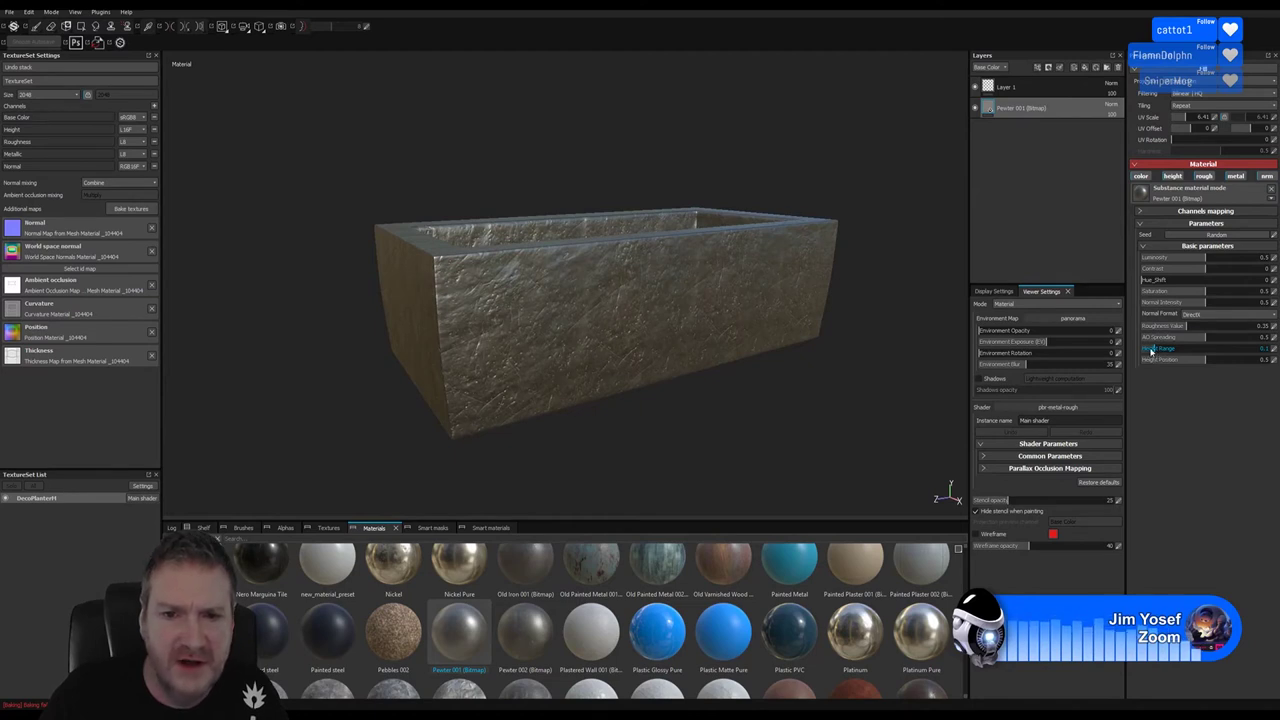
drag(1151, 350, 1146, 350)
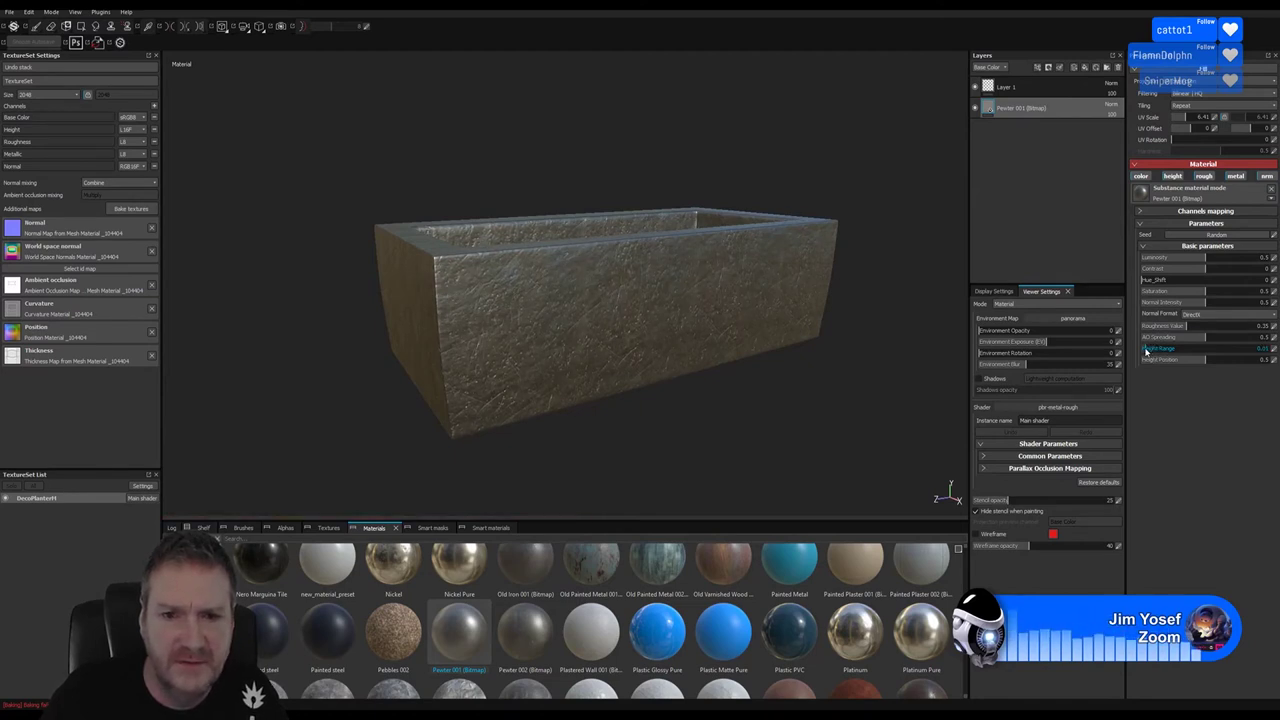
drag(1198, 361, 1171, 363)
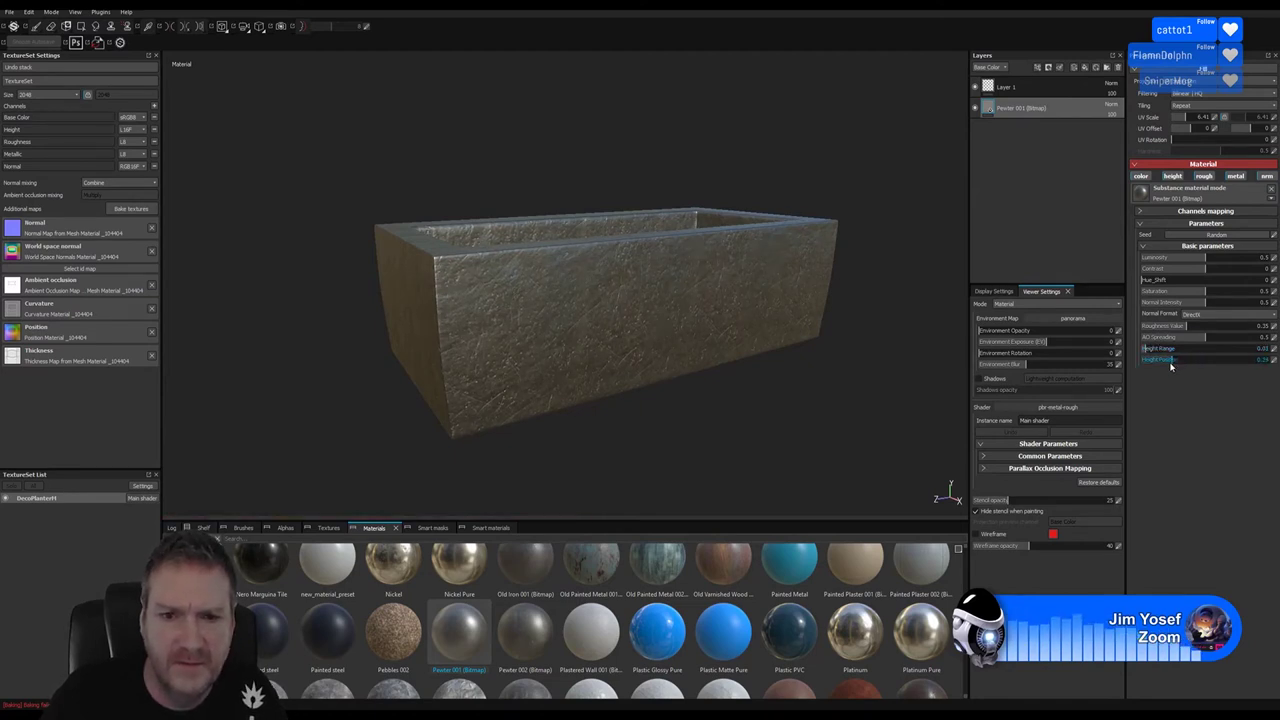
mouse_move(665, 401)
alt+mouse_down()
mouse_move(575, 289)
mouse_move(642, 367)
mouse_move(663, 420)
mouse_move(500, 414)
mouse_move(780, 374)
mouse_move(654, 414)
mouse_move(663, 425)
alt+mouse_up()
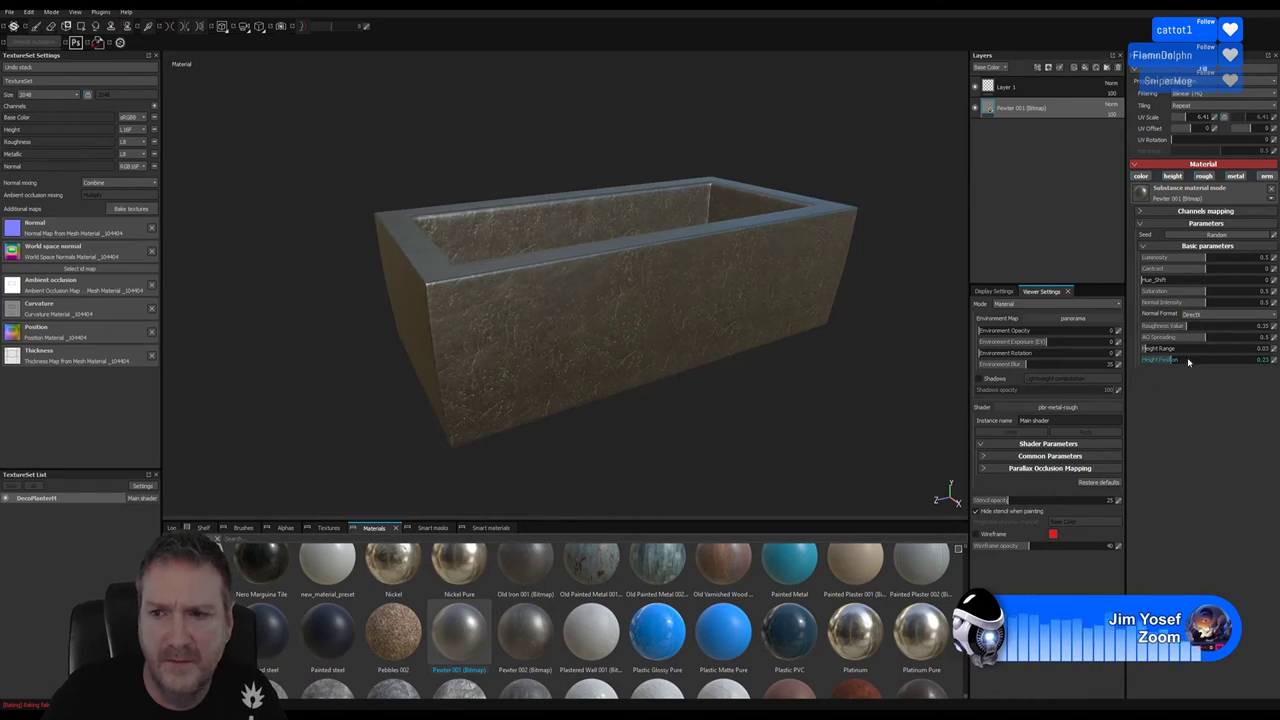